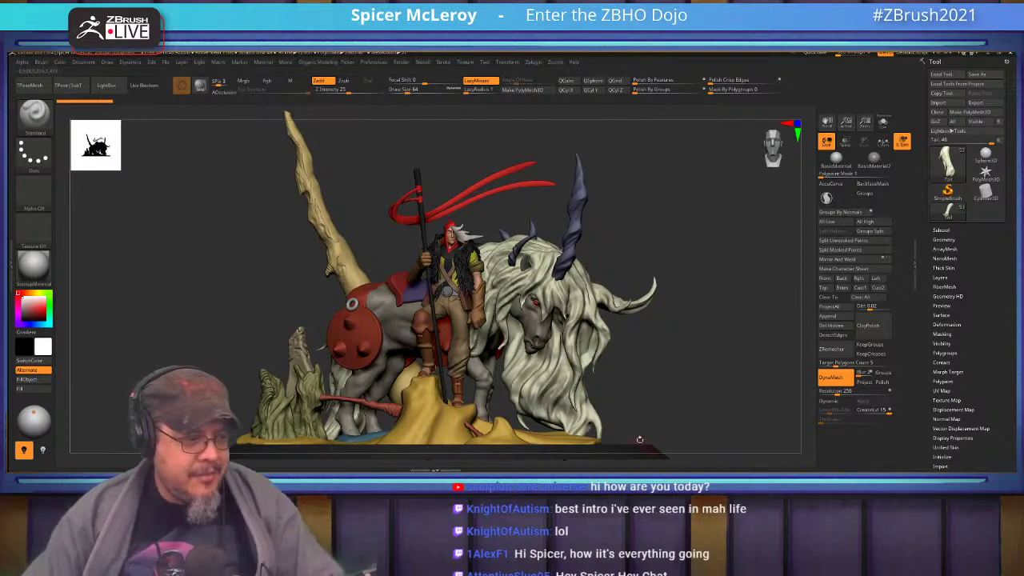
drag(651, 392, 672, 383)
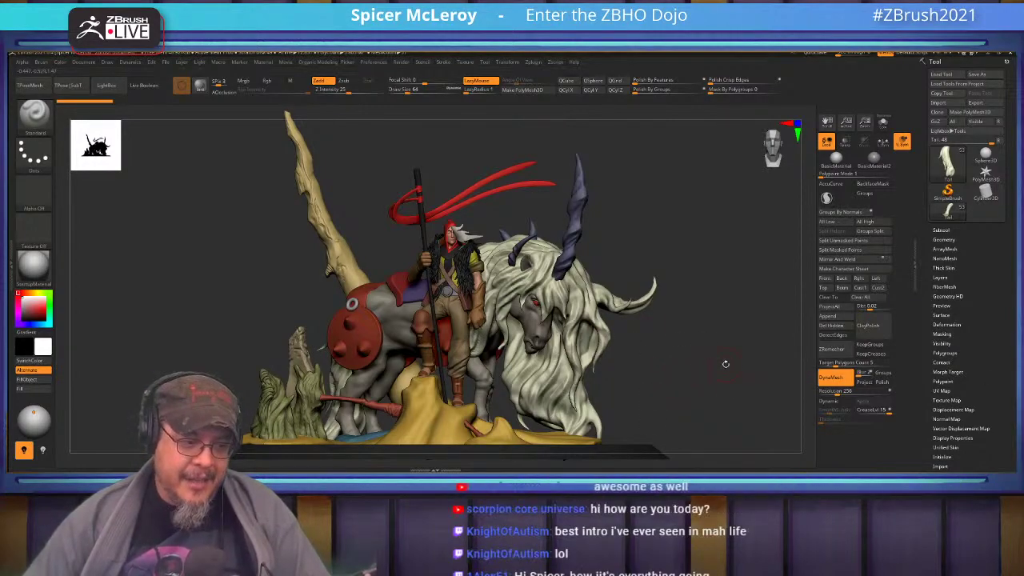
drag(711, 377, 626, 369)
key(f)
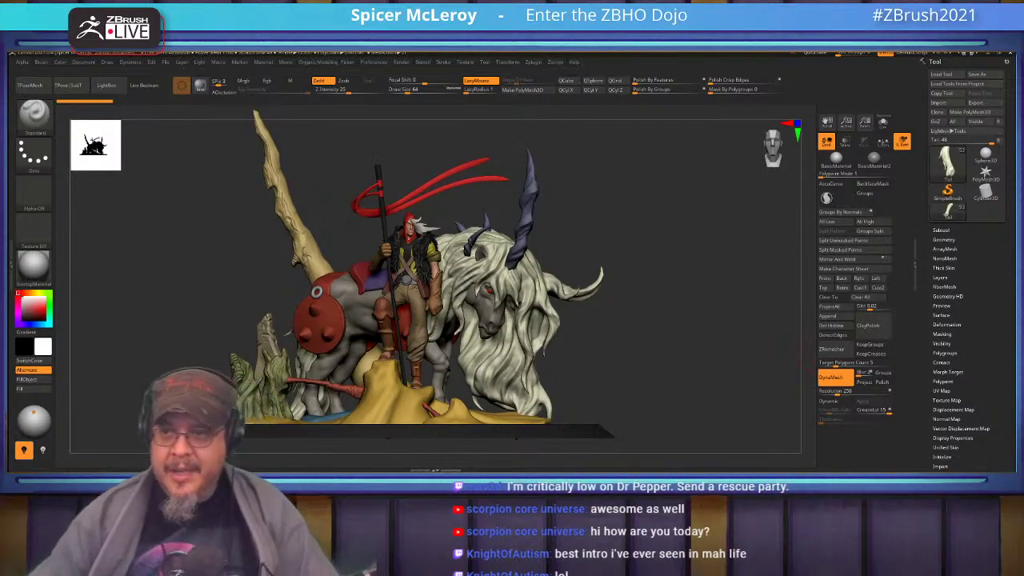
Step: Switch to the browser's Krypto-Kids profile on Foundation and examine the Opie Oid card in full screen
drag(1016, 169, 628, 55)
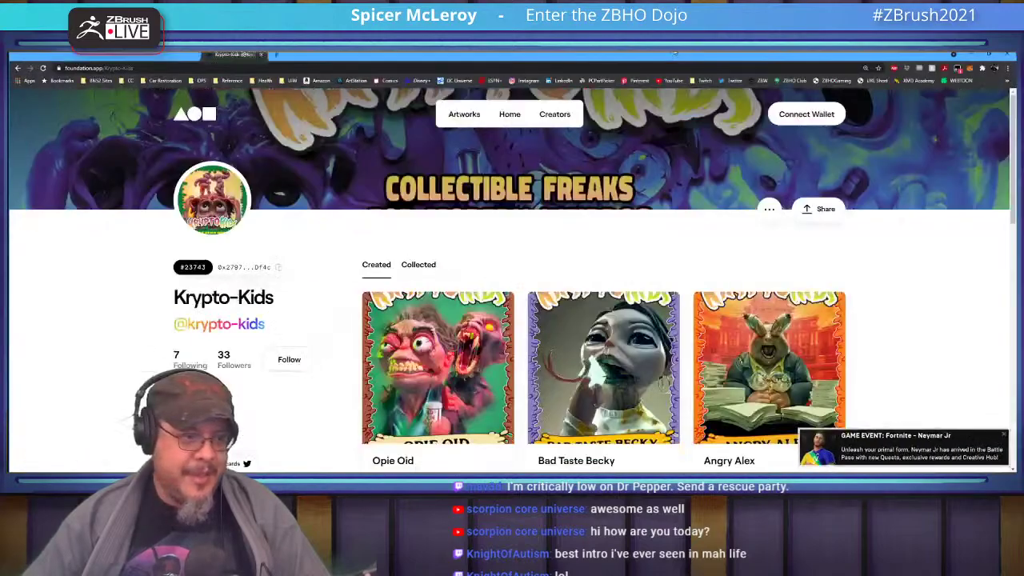
scroll(653, 304, down, 5)
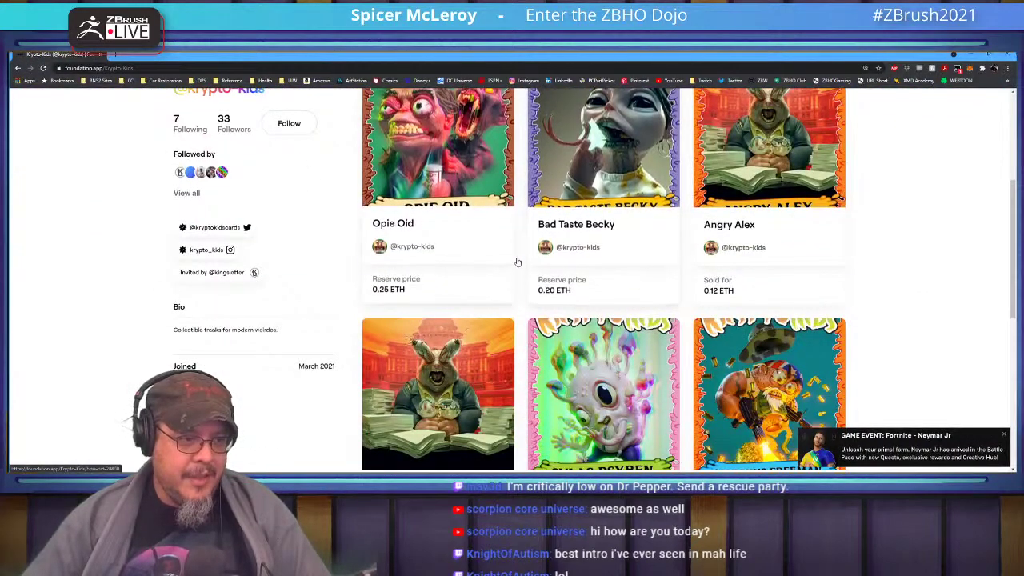
scroll(448, 276, up, 2)
click(424, 273)
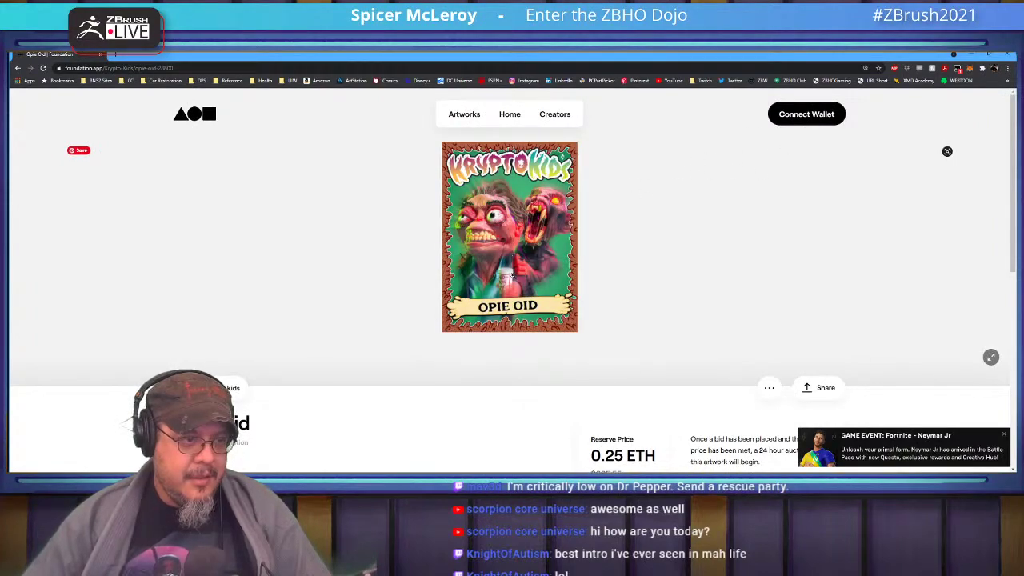
click(512, 275)
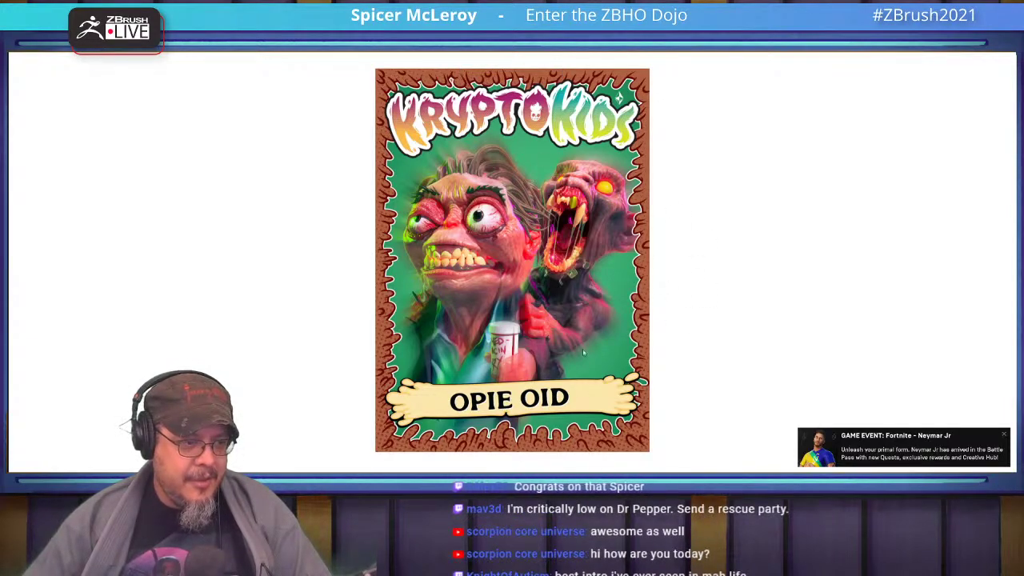
click(541, 314)
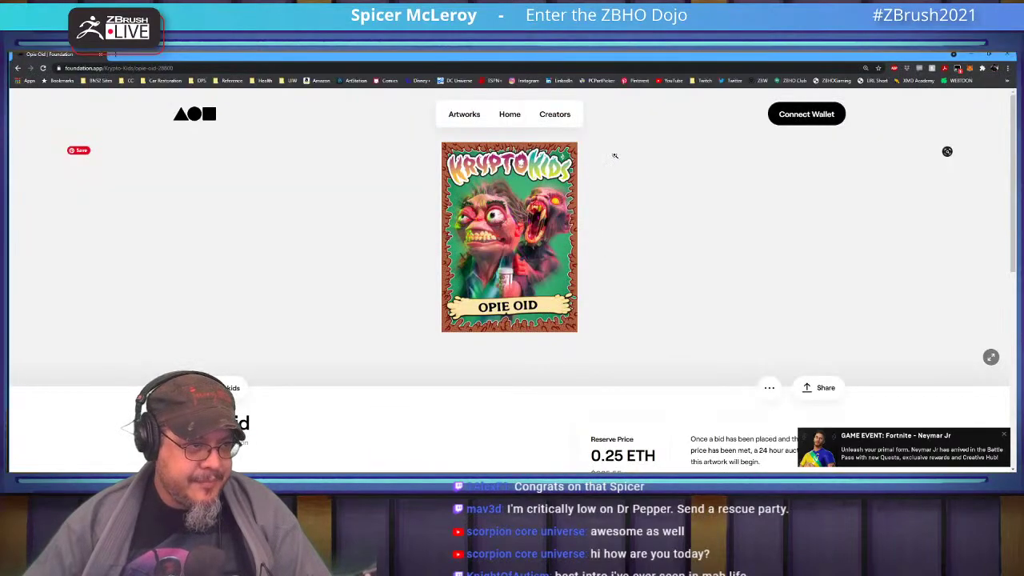
Step: Return to the Krypto-Kids profile and examine the Bad Taste Becky card in full screen
click(19, 69)
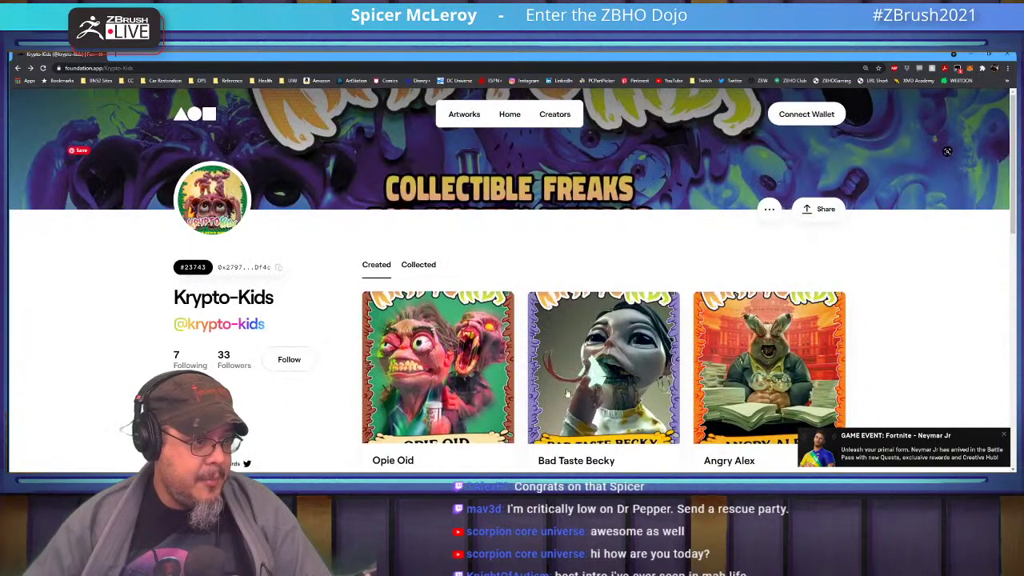
click(607, 390)
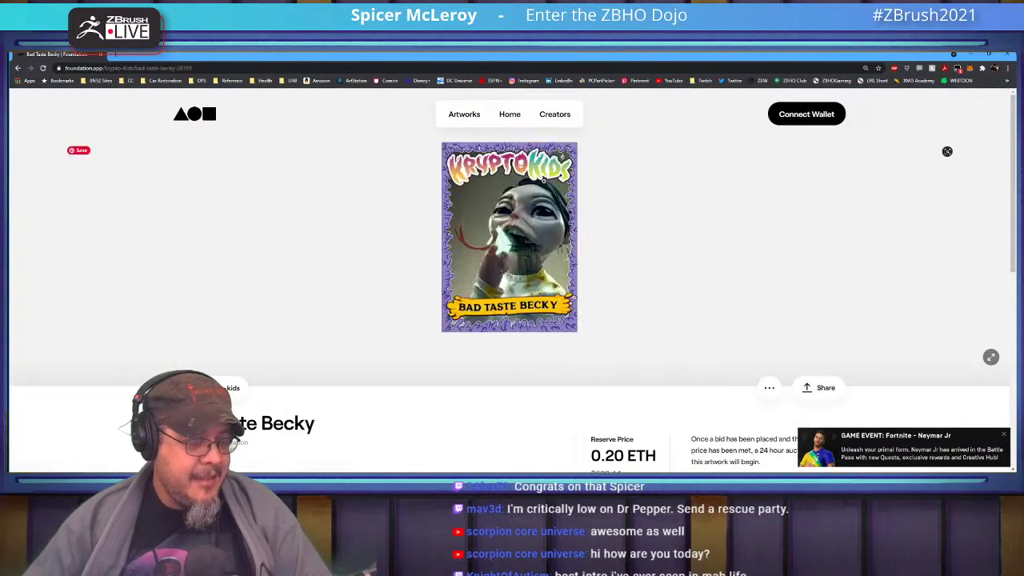
click(528, 249)
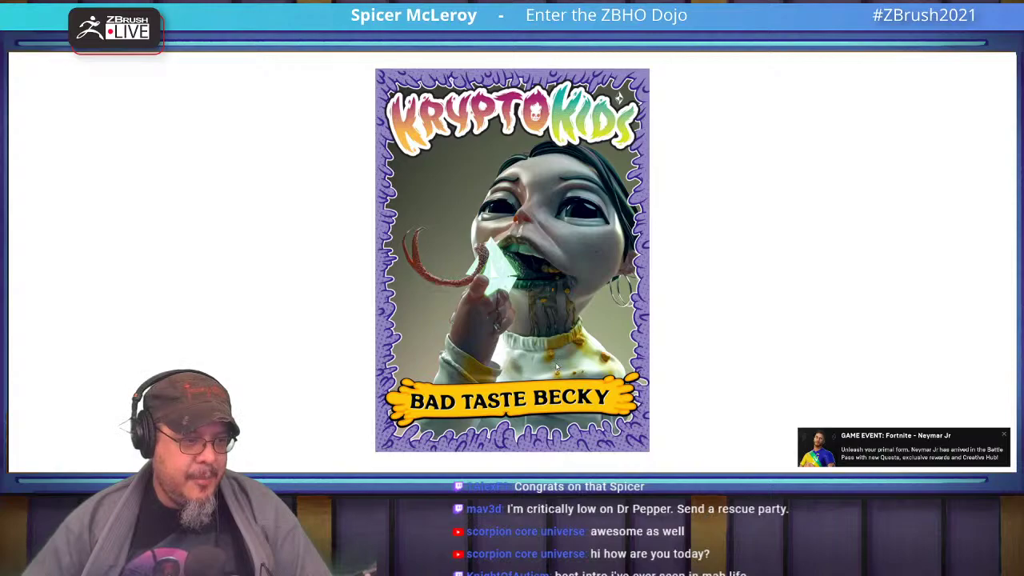
key(Escape)
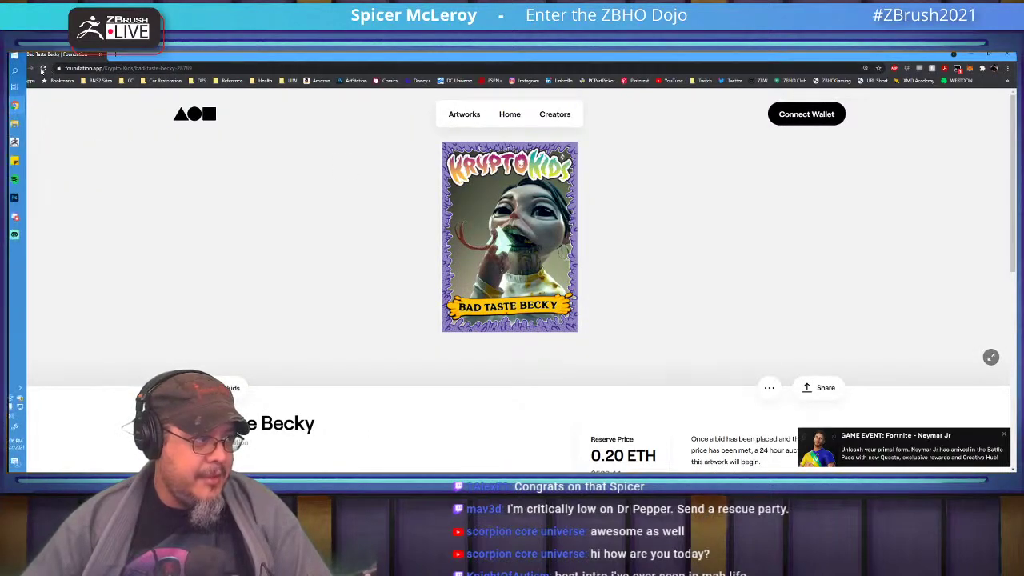
Step: Return to the Krypto-Kids profile and examine the framed Angry Alex card in full screen
click(18, 68)
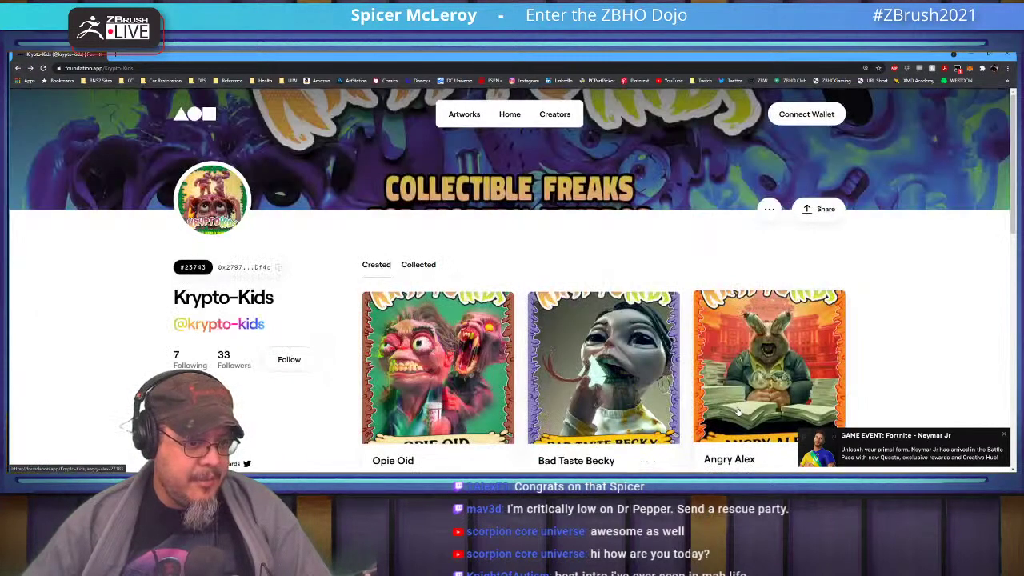
scroll(737, 409, down, 2)
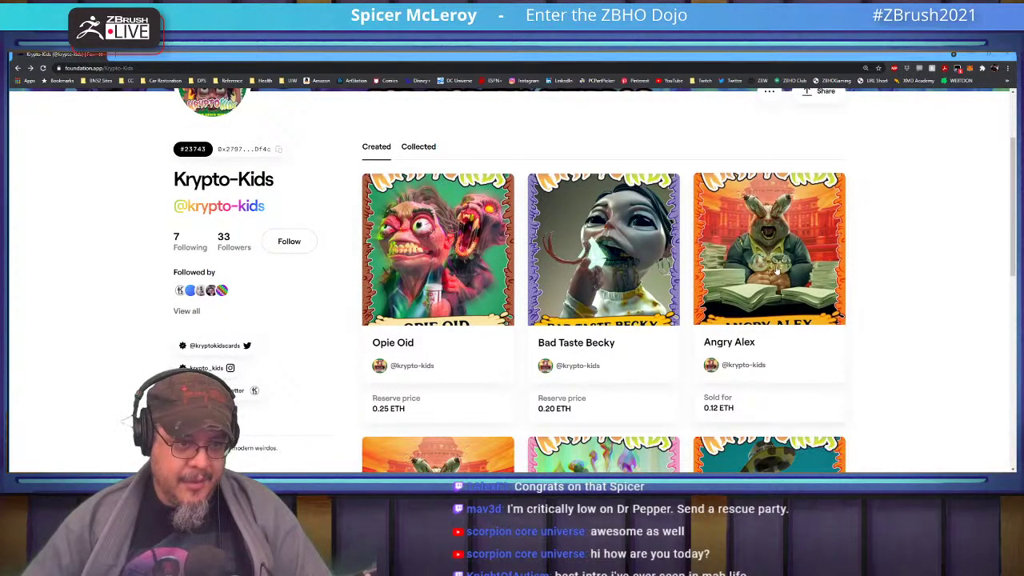
click(780, 275)
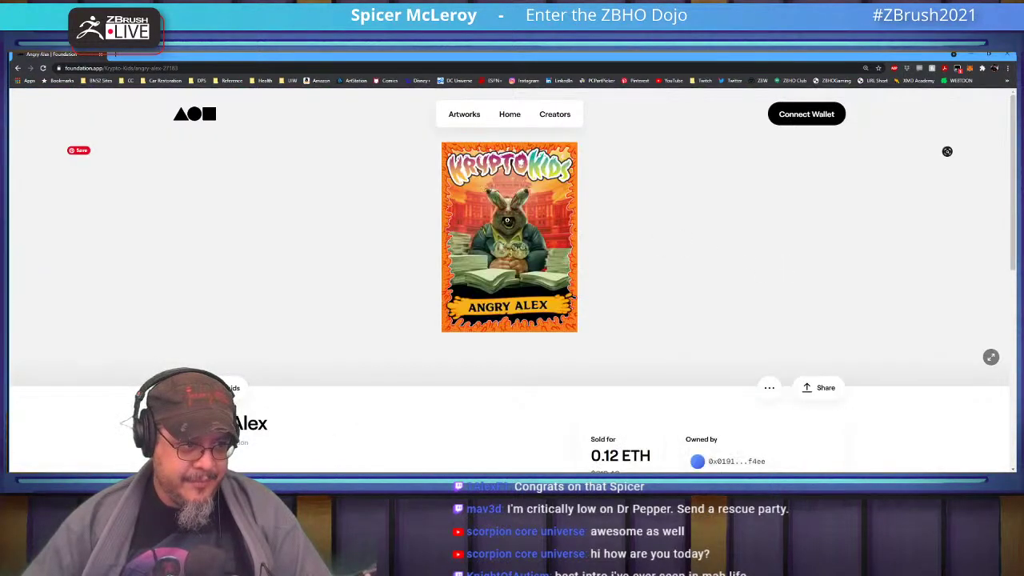
click(535, 298)
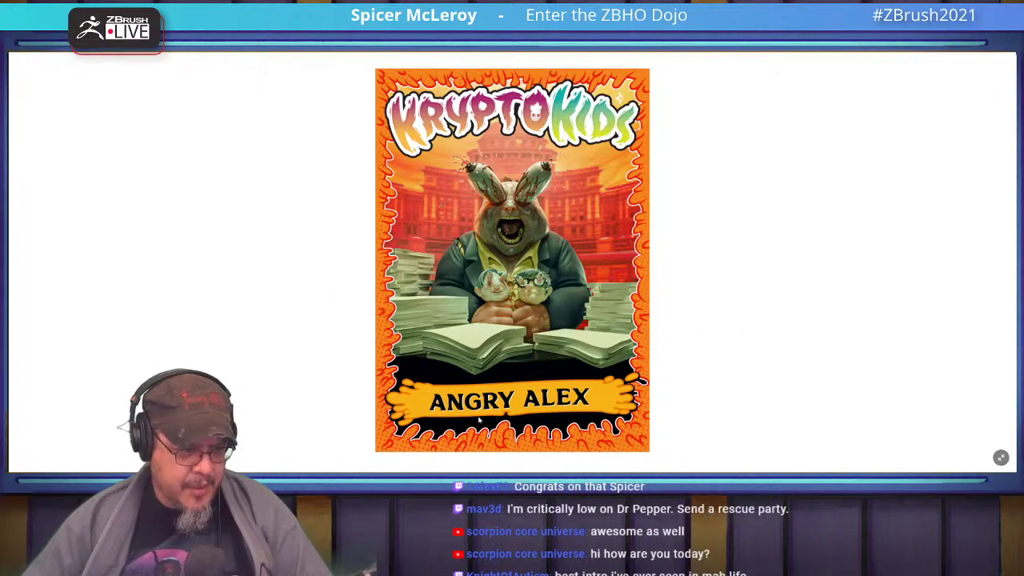
key(Escape)
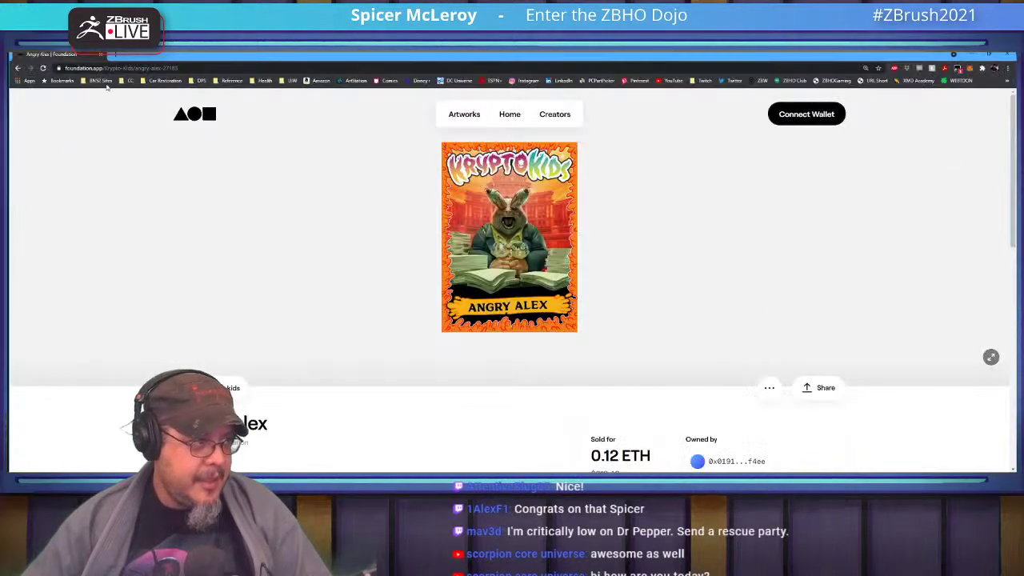
Step: Return to the Krypto-Kids profile and examine the Sylas Psyben card in full screen
click(18, 68)
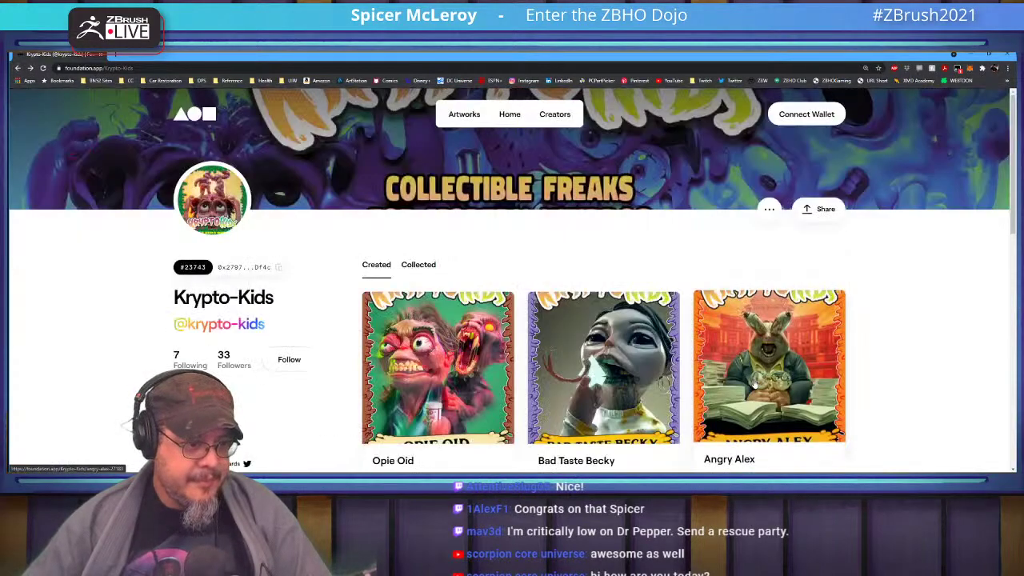
scroll(754, 387, down, 3)
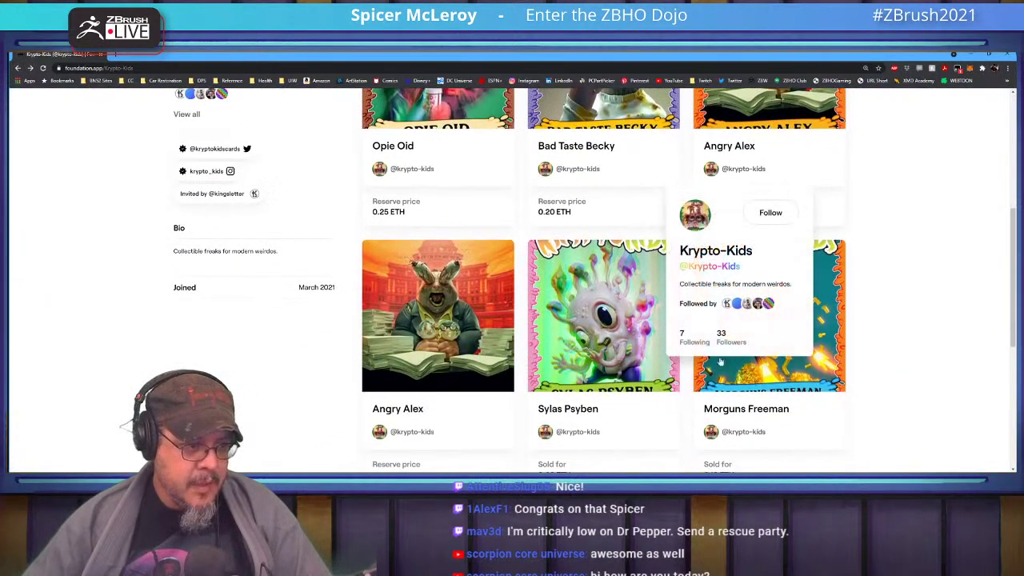
click(581, 322)
click(520, 253)
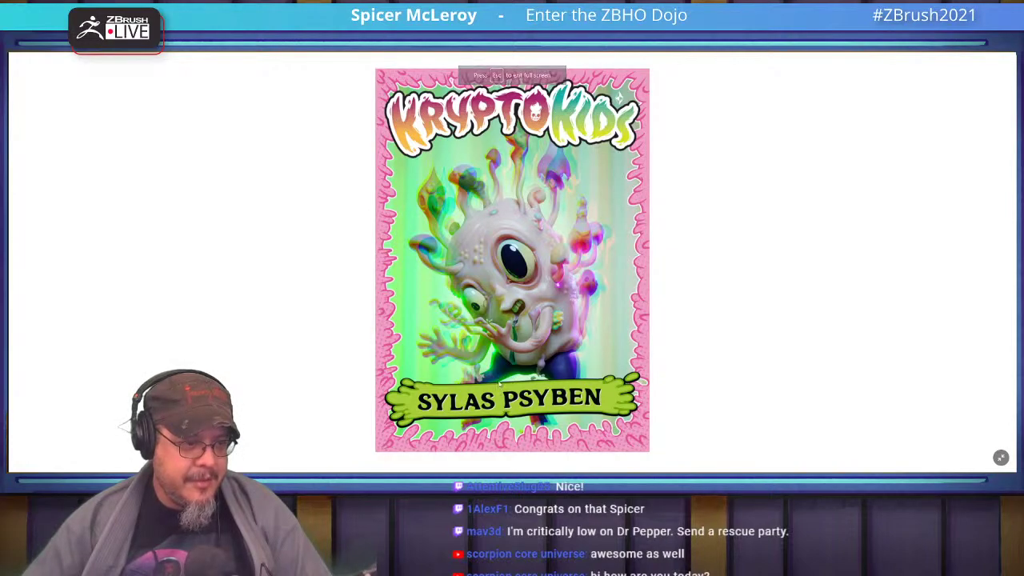
click(534, 304)
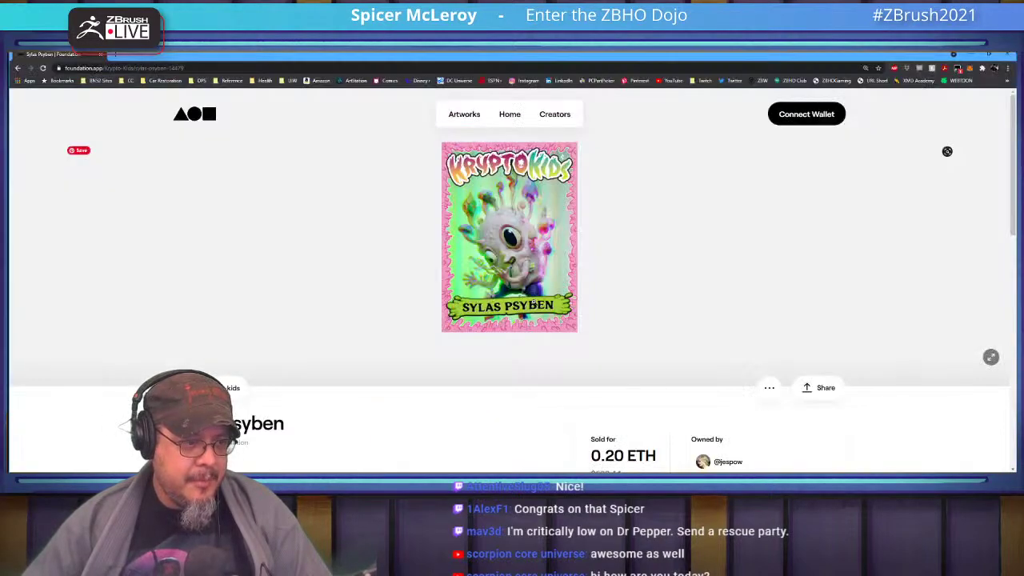
Step: Return to the Krypto-Kids profile and examine the Morguns Freeman card in full screen
click(19, 69)
scroll(707, 346, down, 4)
scroll(708, 345, down, 2)
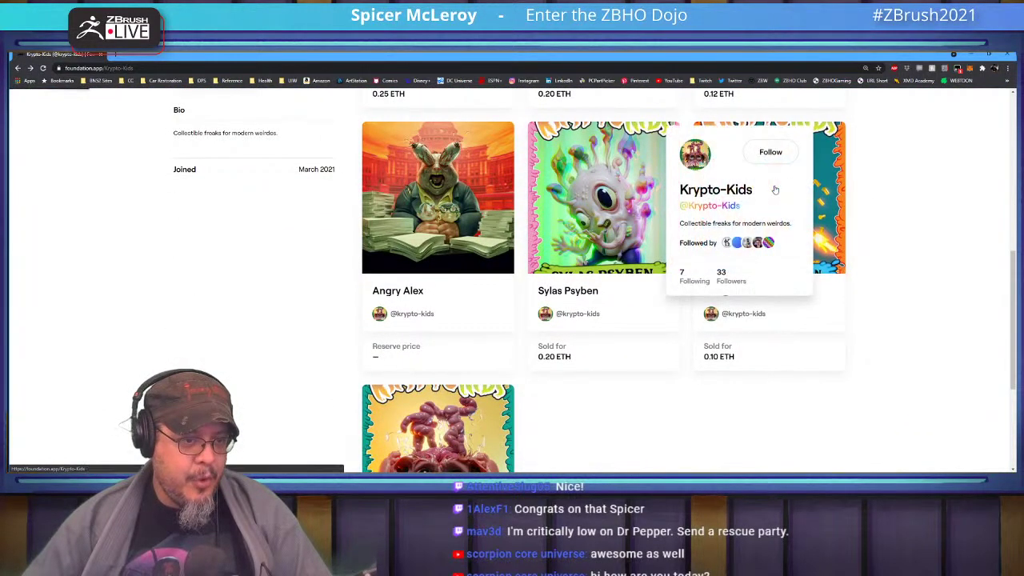
scroll(884, 218, up, 8)
scroll(816, 228, down, 6)
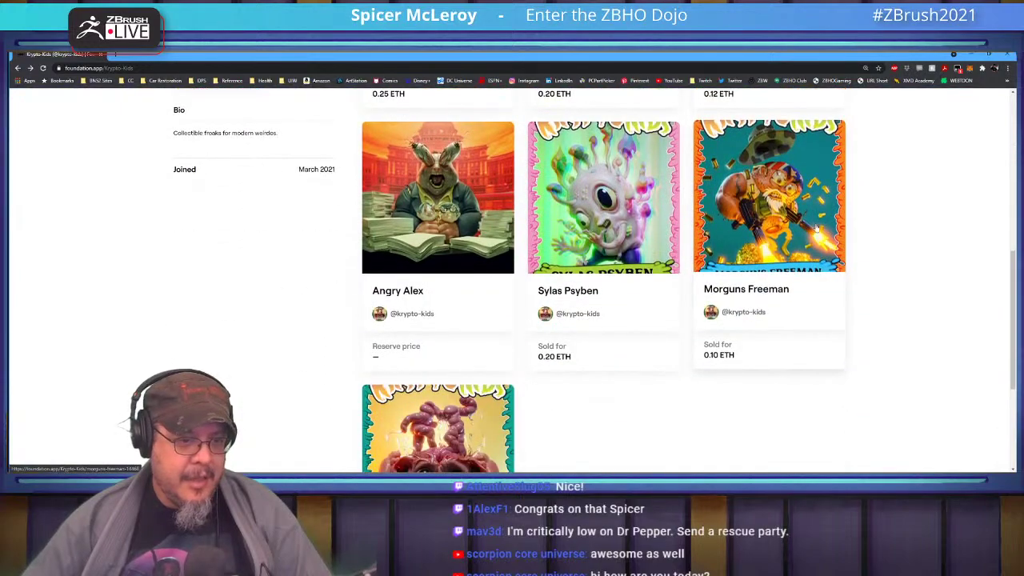
click(816, 228)
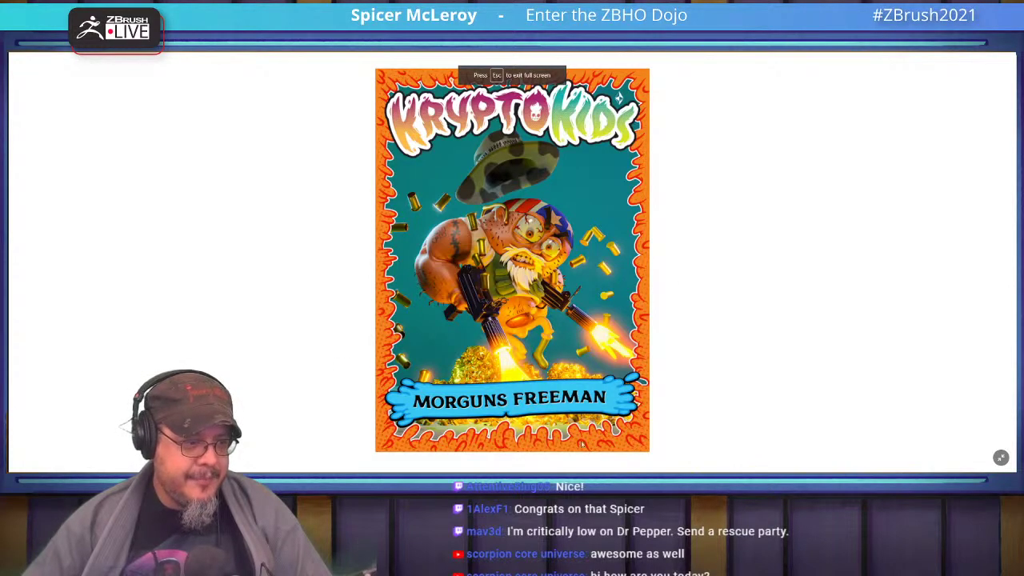
key(Escape)
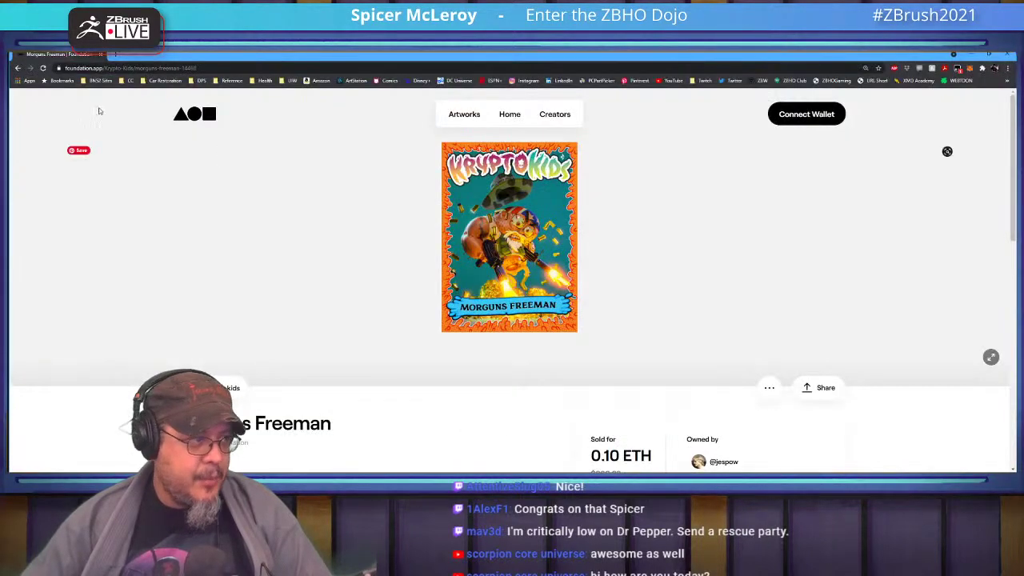
Step: Return to the Krypto-Kids profile and examine the David Divided card in full screen
click(17, 68)
scroll(790, 427, down, 6)
scroll(790, 426, down, 1)
click(483, 327)
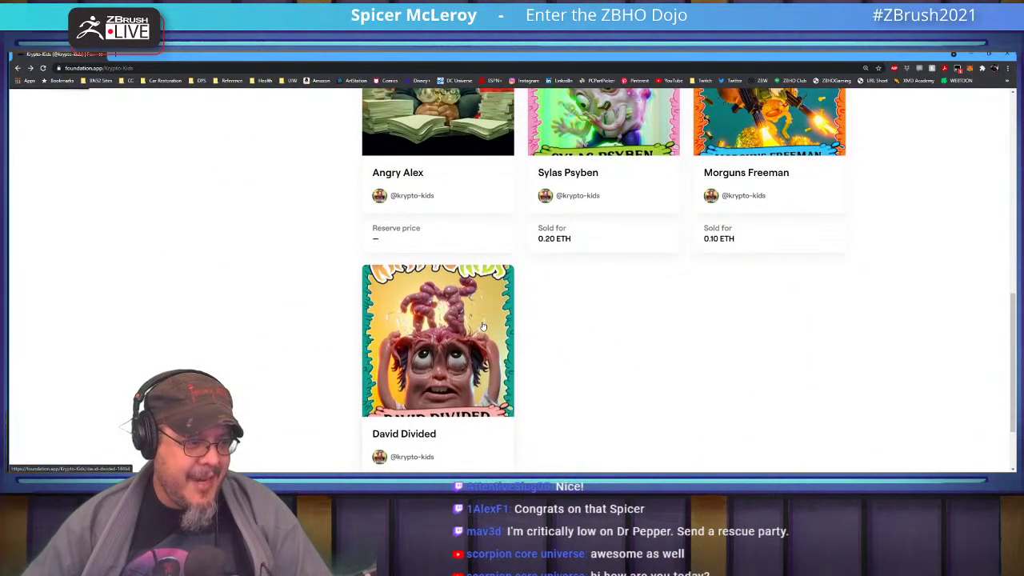
click(528, 228)
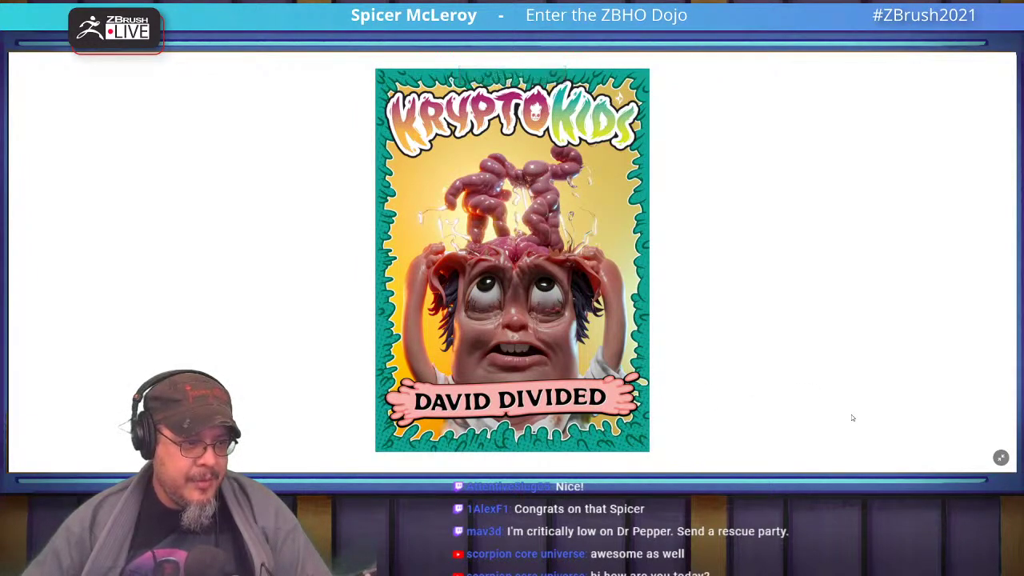
key(Escape)
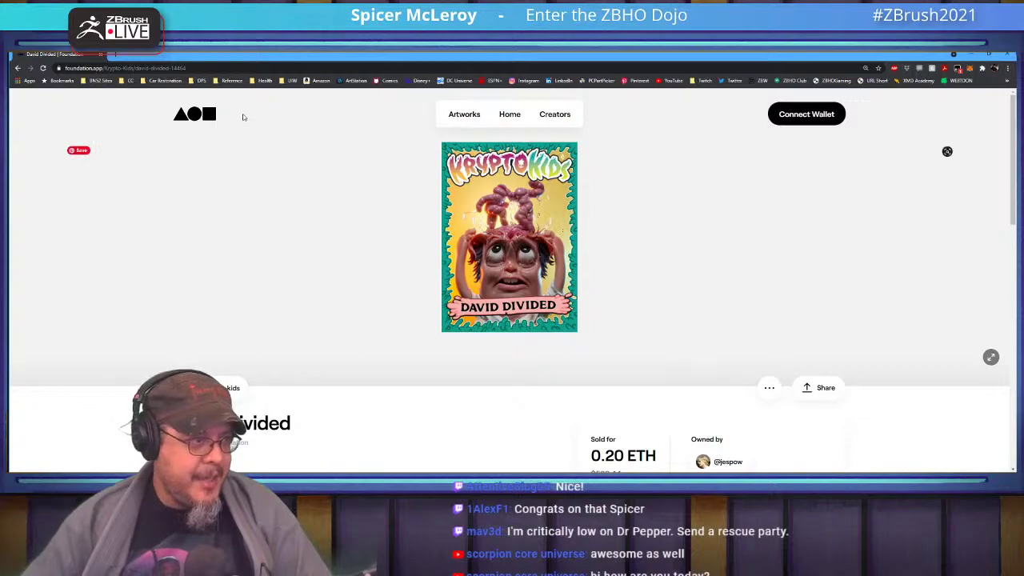
Step: Go back to the Krypto-Kids profile, look over the card gallery once more, and return to the ZBrush sculpt
click(18, 68)
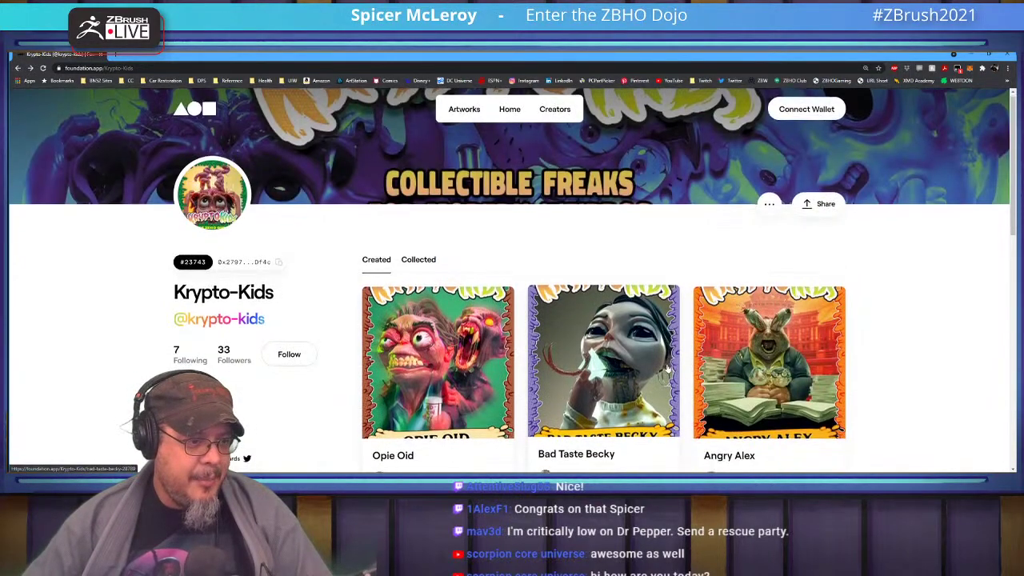
scroll(668, 368, down, 3)
scroll(668, 368, up, 4)
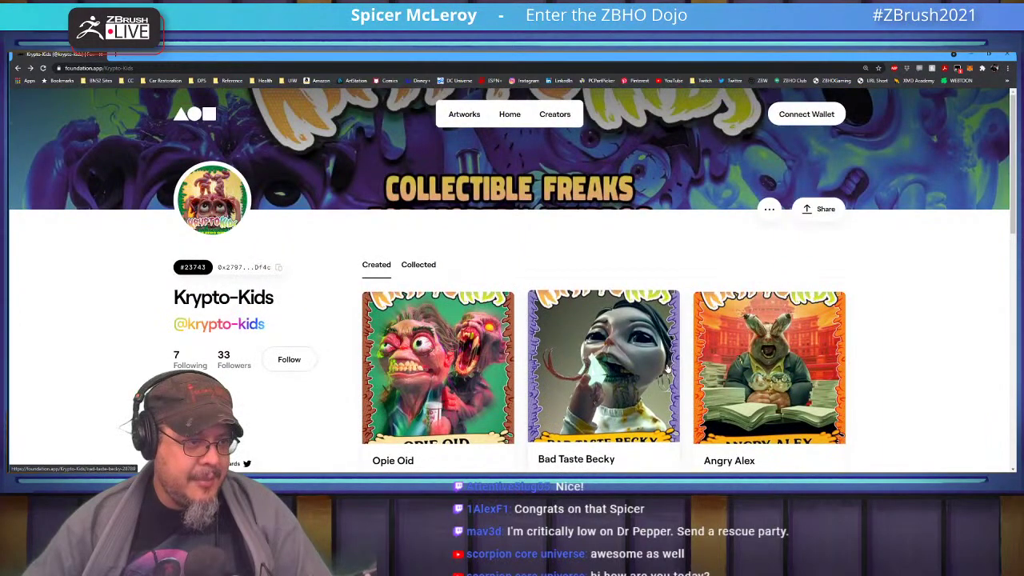
click(101, 55)
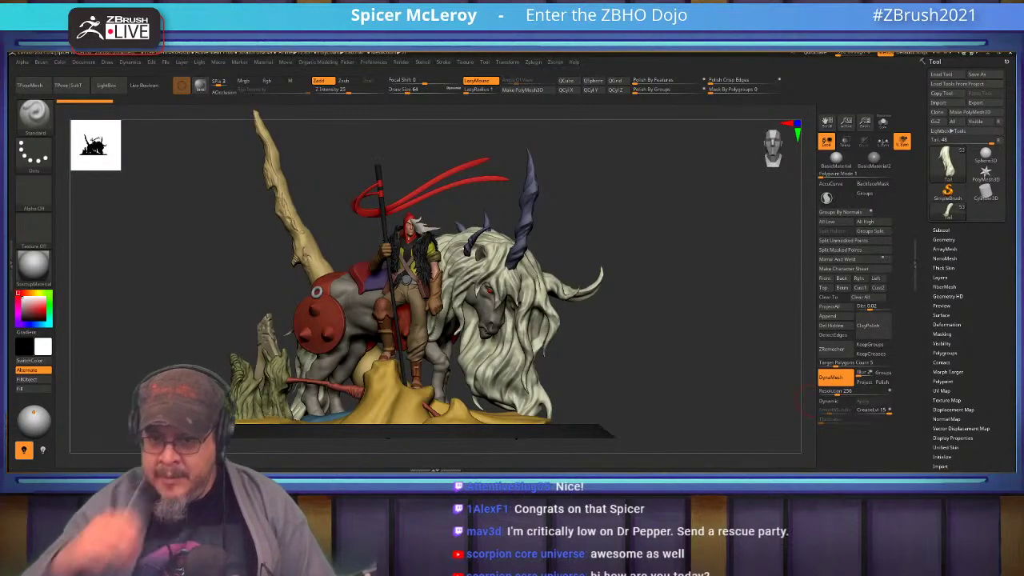
Step: Choose the Move brush with a draw size of about 54 and make the standing warrior's trousers the active subtool
mouse_move(629, 340)
mouse_down()
mouse_move(538, 342)
mouse_move(635, 344)
mouse_move(652, 356)
mouse_move(630, 328)
mouse_up()
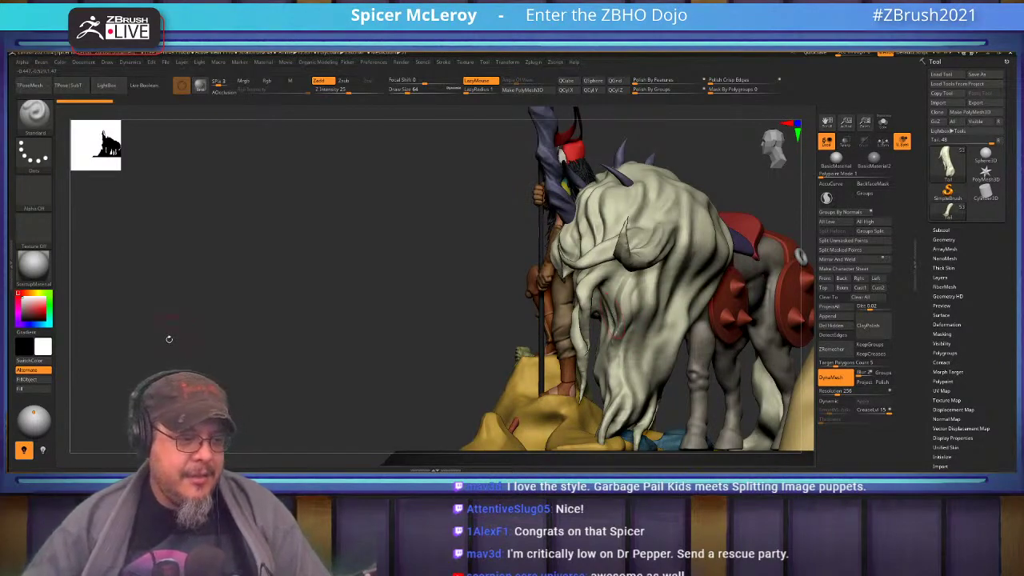
mouse_move(360, 359)
mouse_down()
mouse_move(432, 336)
mouse_move(508, 278)
mouse_move(552, 320)
mouse_up()
alt+drag(602, 214, 597, 279)
key(b)
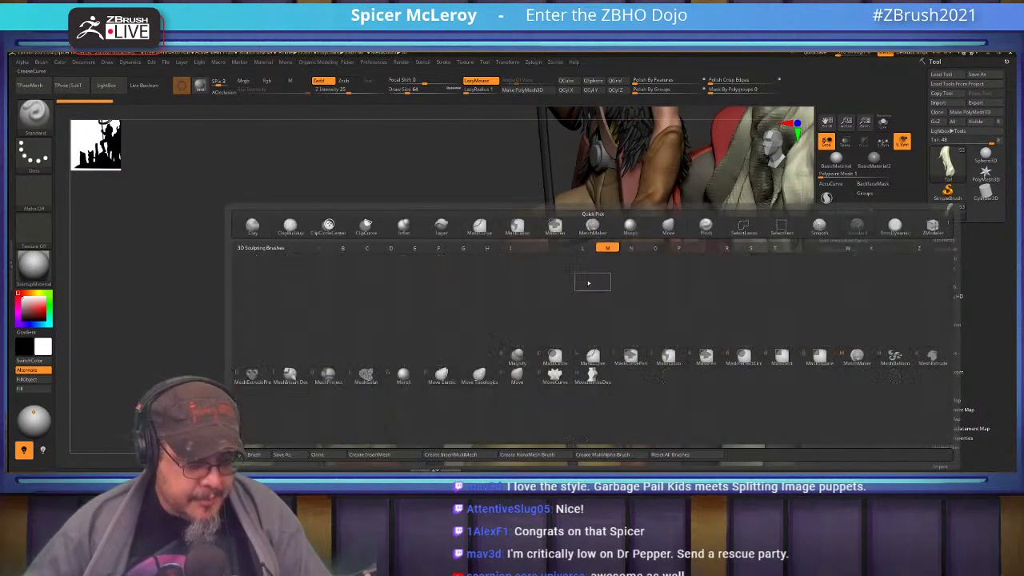
key(m)
key(v)
alt+click(626, 303)
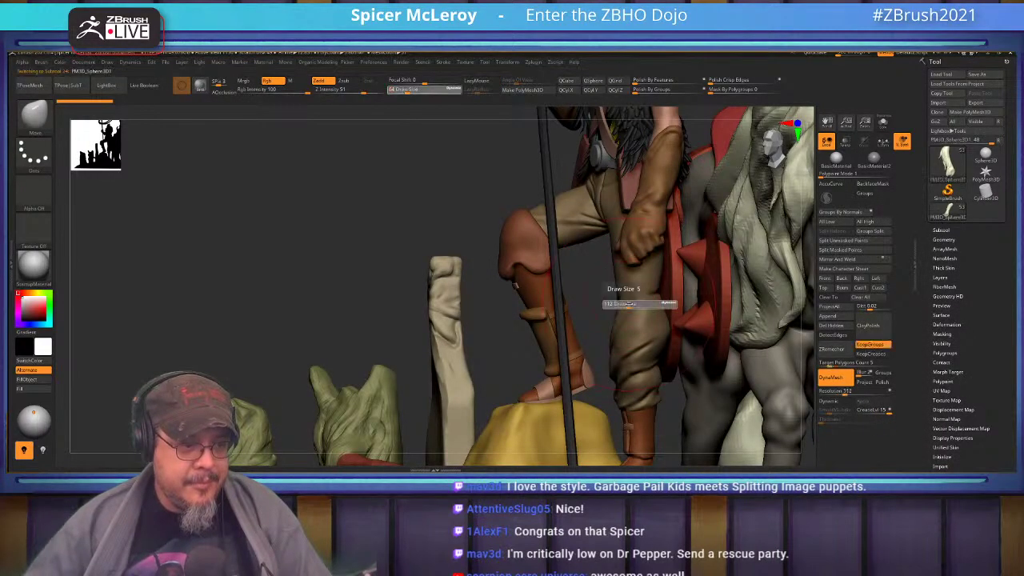
mouse_move(600, 303)
mouse_down()
mouse_move(657, 299)
mouse_move(631, 296)
mouse_move(602, 323)
mouse_move(610, 285)
mouse_move(596, 317)
mouse_move(551, 253)
mouse_up()
key(s)
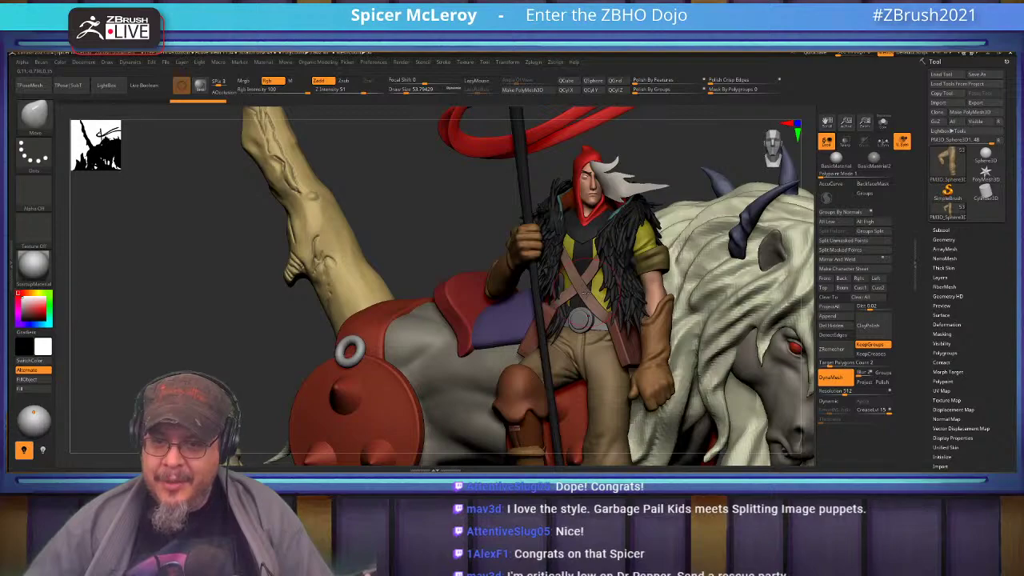
Step: Choose the Standard brush with a draw size of about 9 for detailing the front of the warrior's trousers
mouse_move(586, 293)
mouse_down()
mouse_move(488, 288)
mouse_move(450, 244)
mouse_move(432, 280)
mouse_move(428, 248)
mouse_move(593, 309)
mouse_move(584, 160)
mouse_up()
key(b)
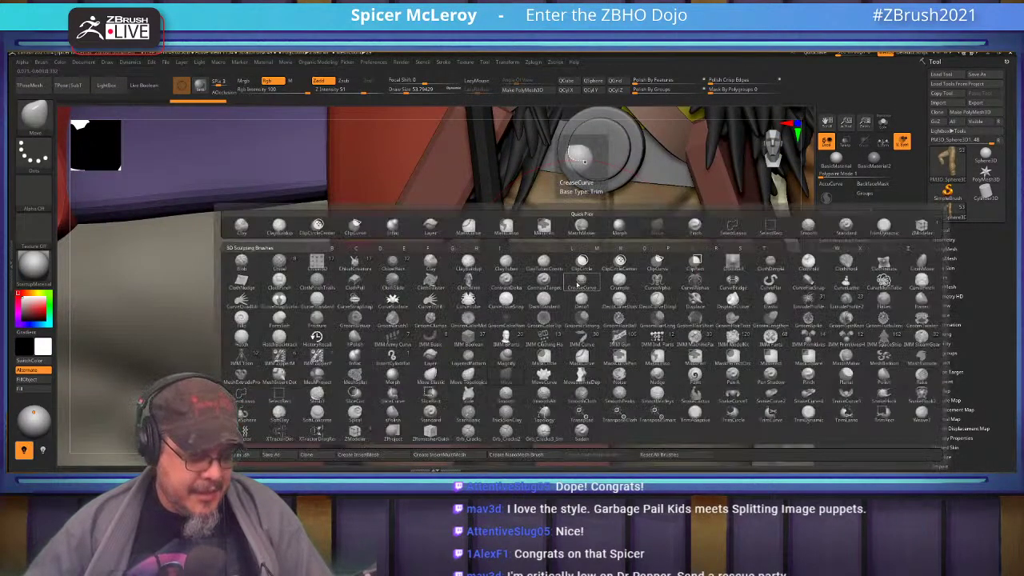
key(s)
key(t)
alt+right_drag(547, 261, 565, 314)
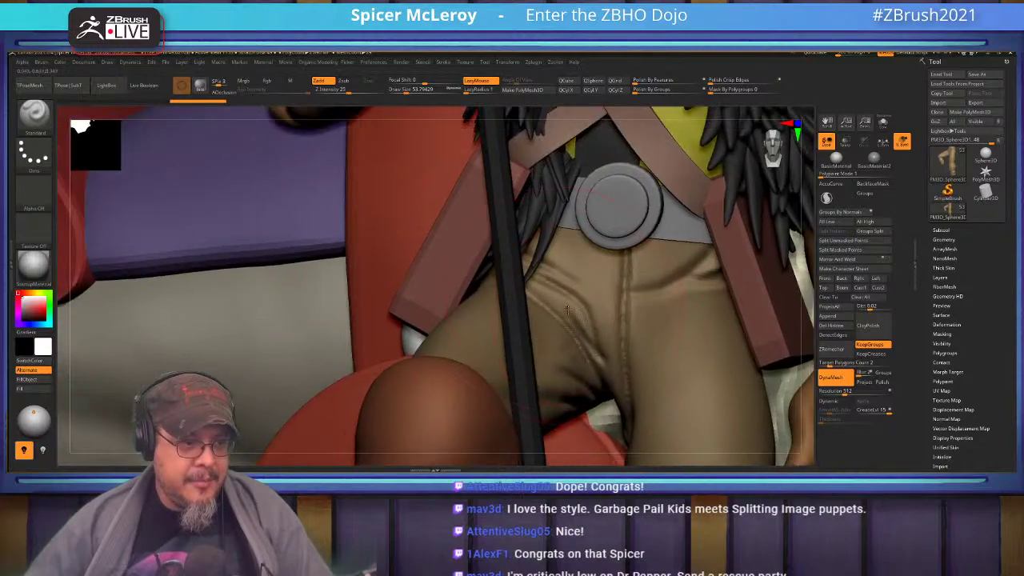
key(s)
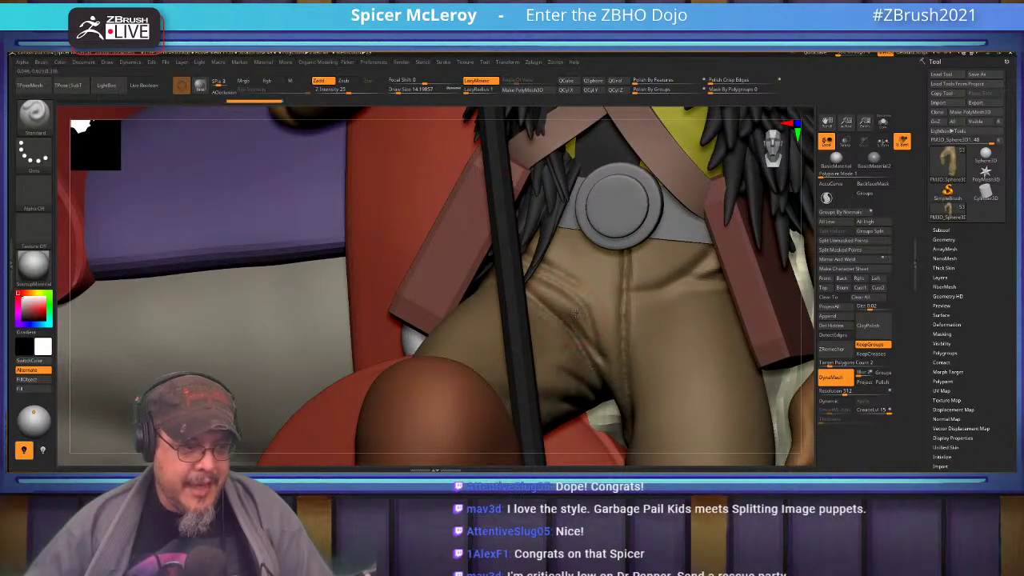
key(s)
Step: Sculpt fabric folds running from the bent leg's hip toward the crotch of the warrior's trousers
mouse_move(568, 308)
mouse_down()
mouse_move(525, 285)
mouse_move(555, 275)
mouse_up()
mouse_move(598, 310)
mouse_down()
mouse_move(548, 276)
mouse_move(552, 250)
mouse_up()
alt+right_drag(596, 369, 567, 319)
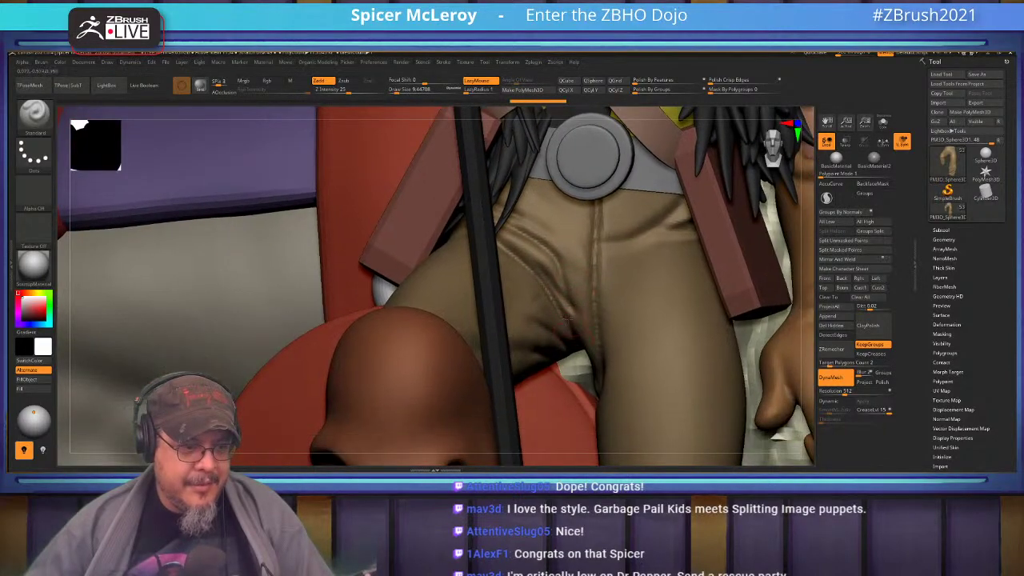
mouse_move(593, 352)
mouse_down()
mouse_move(547, 322)
mouse_move(556, 307)
mouse_up()
right_drag(565, 329, 488, 311)
mouse_move(480, 313)
mouse_down()
mouse_move(498, 298)
mouse_move(524, 316)
mouse_move(500, 317)
mouse_move(515, 309)
mouse_up()
mouse_move(491, 304)
right_down()
mouse_move(528, 317)
mouse_move(644, 288)
mouse_move(603, 287)
mouse_move(557, 307)
mouse_move(497, 364)
mouse_move(502, 402)
right_up()
Step: Sculpt creases below the belt on the standing leg's side of the trousers and smooth them toward the fly
key(shift)
mouse_move(542, 294)
mouse_down()
mouse_move(613, 277)
mouse_move(565, 286)
mouse_move(605, 231)
mouse_up()
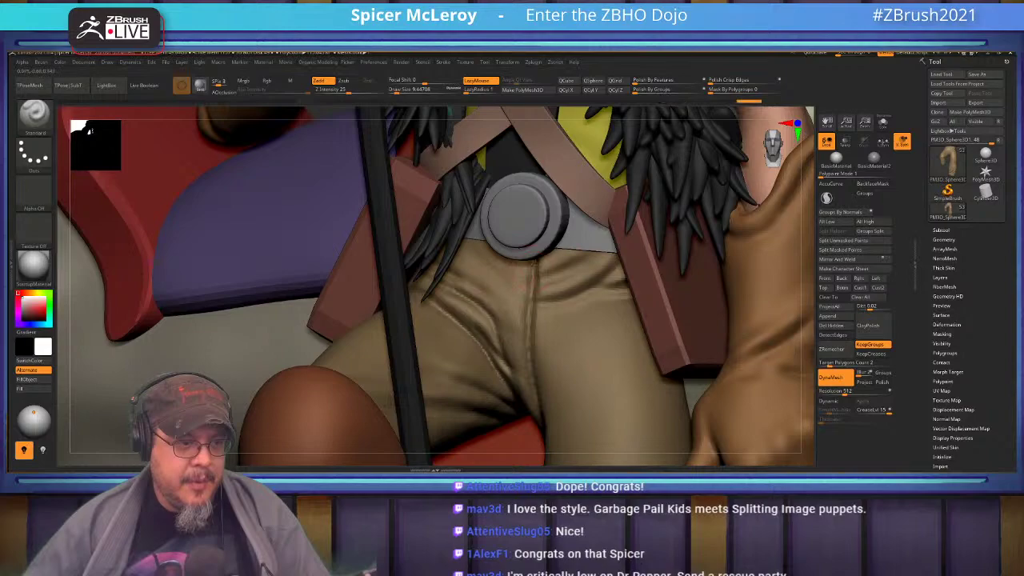
mouse_move(515, 269)
mouse_down()
mouse_move(581, 248)
mouse_move(586, 262)
mouse_move(578, 248)
mouse_up()
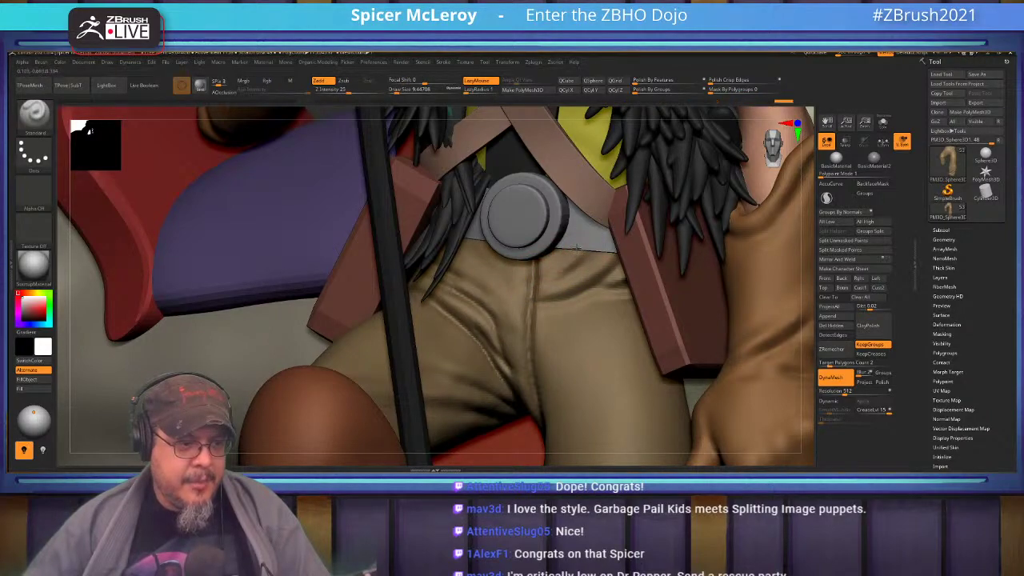
drag(540, 285, 609, 238)
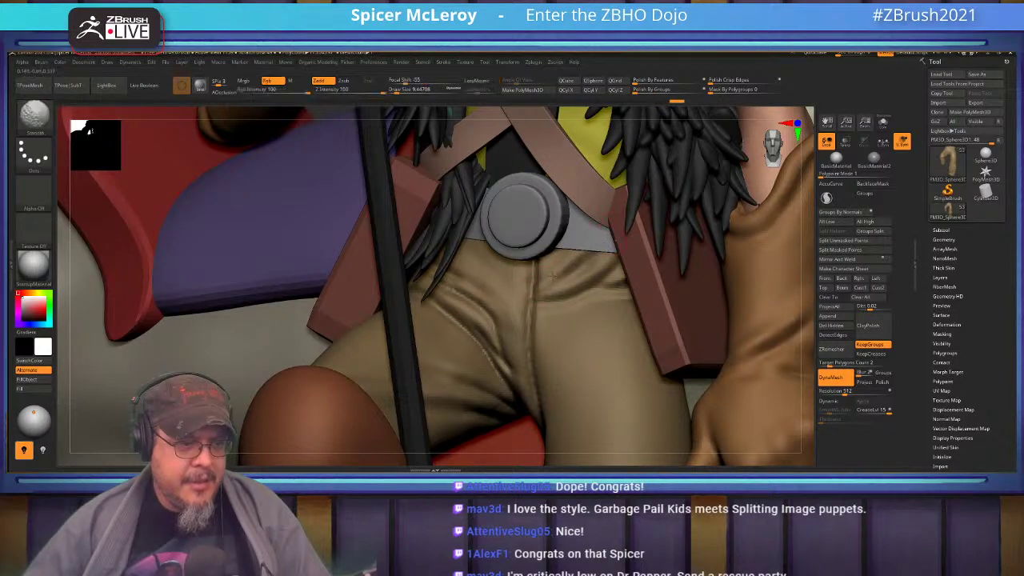
shift+drag(563, 270, 532, 262)
Step: Refine the folds between the belt and crotch on the bent leg's side, alternating Standard strokes with smoothing
mouse_move(495, 245)
ctrl+right_down()
mouse_move(544, 298)
mouse_move(519, 216)
ctrl+right_up()
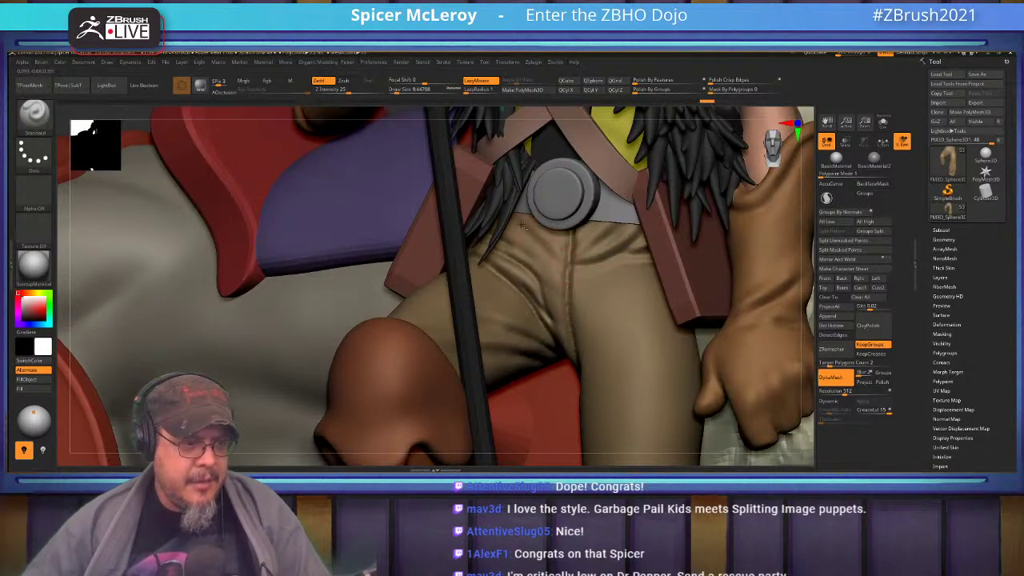
drag(565, 306, 530, 237)
alt+right_drag(552, 268, 532, 262)
mouse_move(529, 257)
shift+mouse_down()
mouse_move(542, 268)
mouse_move(551, 247)
shift+mouse_up()
mouse_move(550, 255)
mouse_down()
mouse_move(516, 229)
mouse_move(538, 251)
mouse_up()
shift+drag(503, 216, 543, 296)
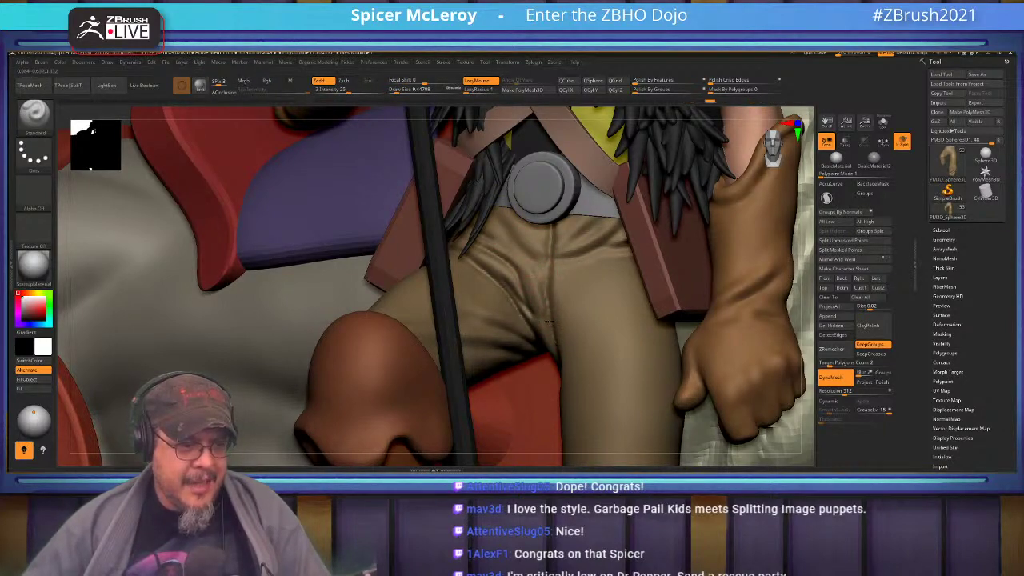
mouse_move(504, 274)
ctrl+right_down()
mouse_move(481, 254)
mouse_move(472, 269)
mouse_move(476, 357)
mouse_move(520, 320)
mouse_move(488, 280)
ctrl+right_up()
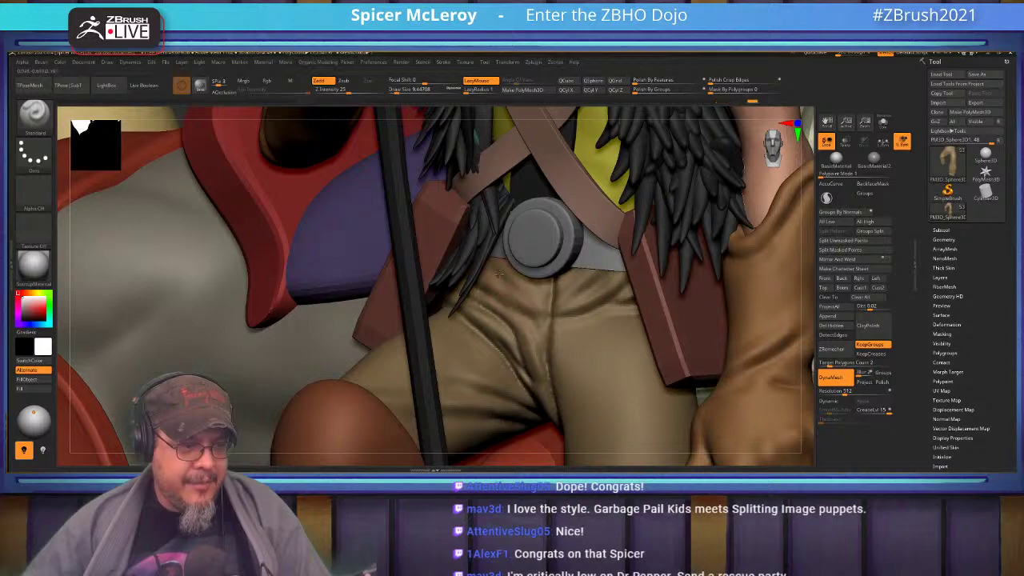
key(shift)
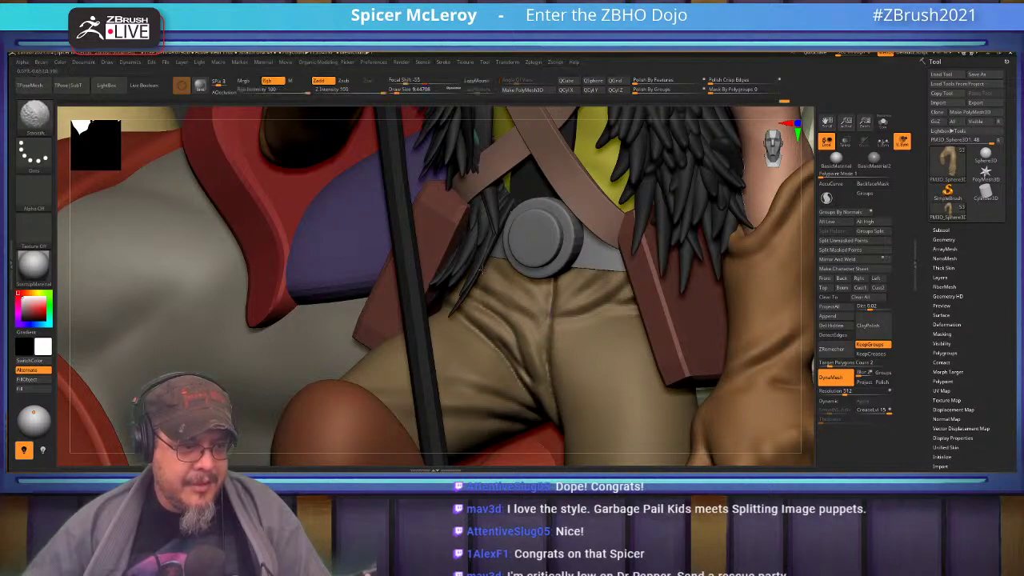
shift+drag(525, 284, 539, 319)
Step: Sculpt long diagonal folds down the standing leg of the trousers and smooth their lower ends
mouse_move(539, 319)
right_down()
mouse_move(572, 321)
mouse_move(536, 315)
mouse_move(524, 344)
mouse_move(568, 281)
mouse_move(620, 272)
mouse_move(622, 297)
mouse_move(608, 258)
right_up()
drag(598, 251, 509, 370)
alt+right_drag(572, 286, 572, 261)
drag(588, 246, 532, 335)
drag(594, 237, 544, 310)
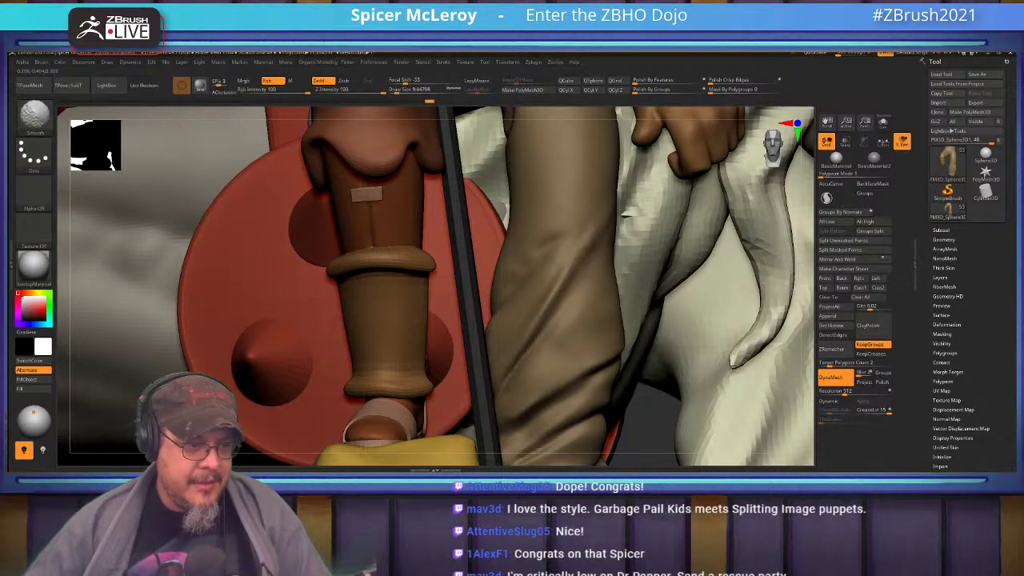
shift+drag(512, 367, 519, 357)
mouse_move(552, 214)
right_down()
mouse_move(564, 240)
mouse_move(546, 280)
mouse_move(521, 291)
mouse_move(534, 274)
mouse_move(547, 276)
mouse_move(540, 350)
mouse_move(512, 290)
mouse_move(518, 305)
mouse_move(555, 215)
right_up()
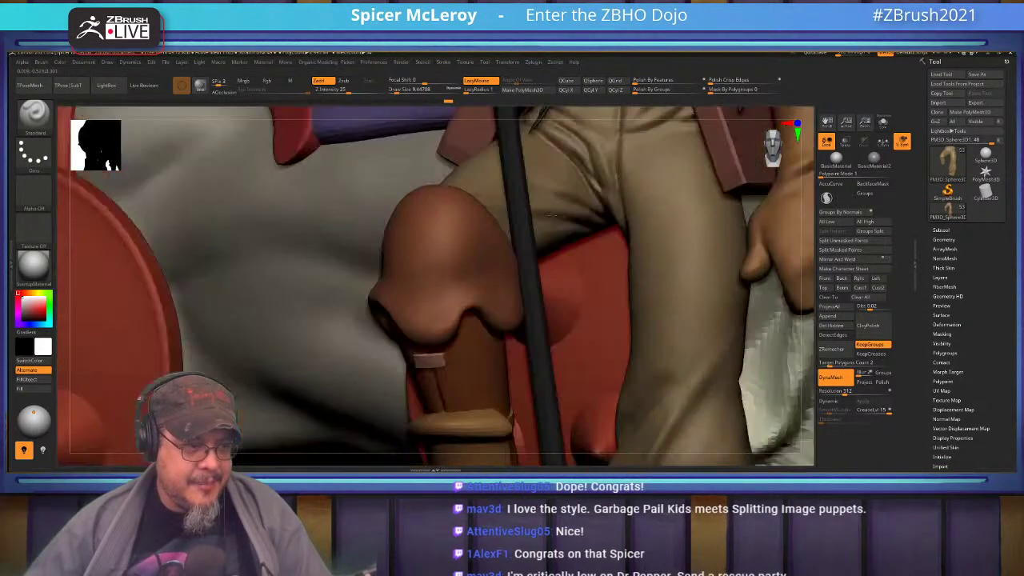
Step: Examine the warrior's legs and the full beast scene from several angles and distances
key(f)
alt+right_drag(527, 321, 633, 294)
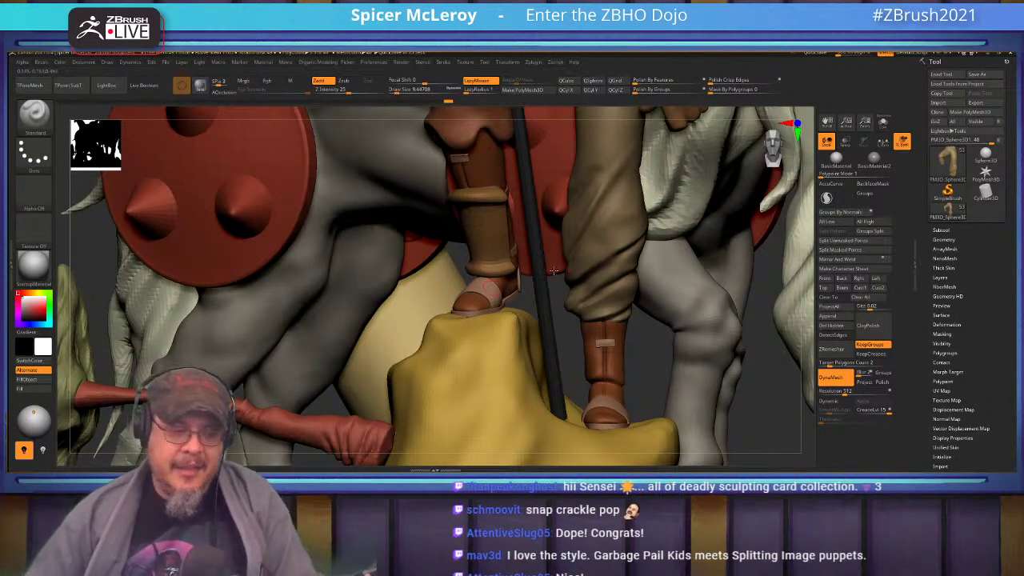
mouse_move(660, 360)
mouse_down()
mouse_move(594, 362)
mouse_move(551, 336)
mouse_up()
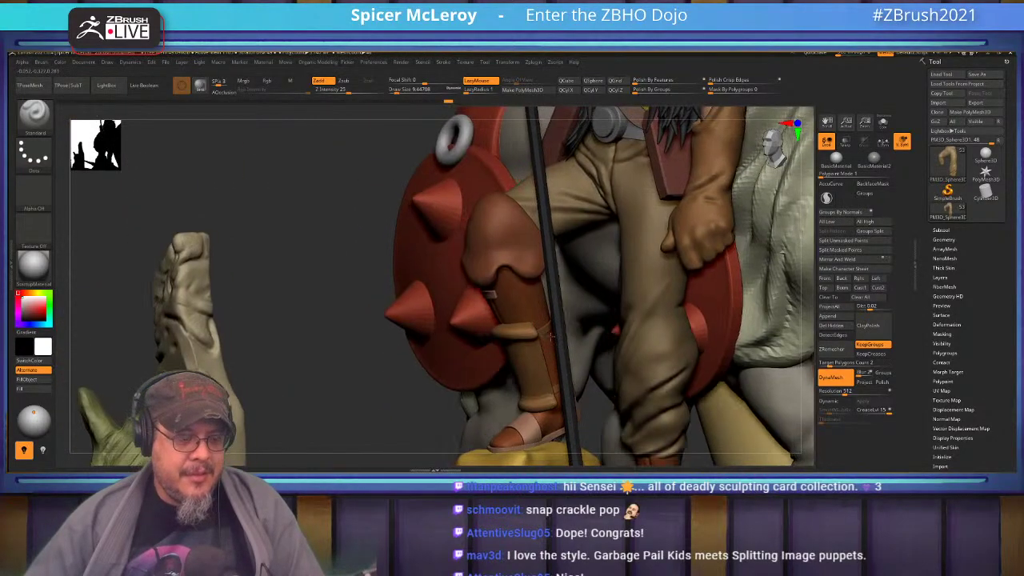
right_drag(551, 336, 552, 336)
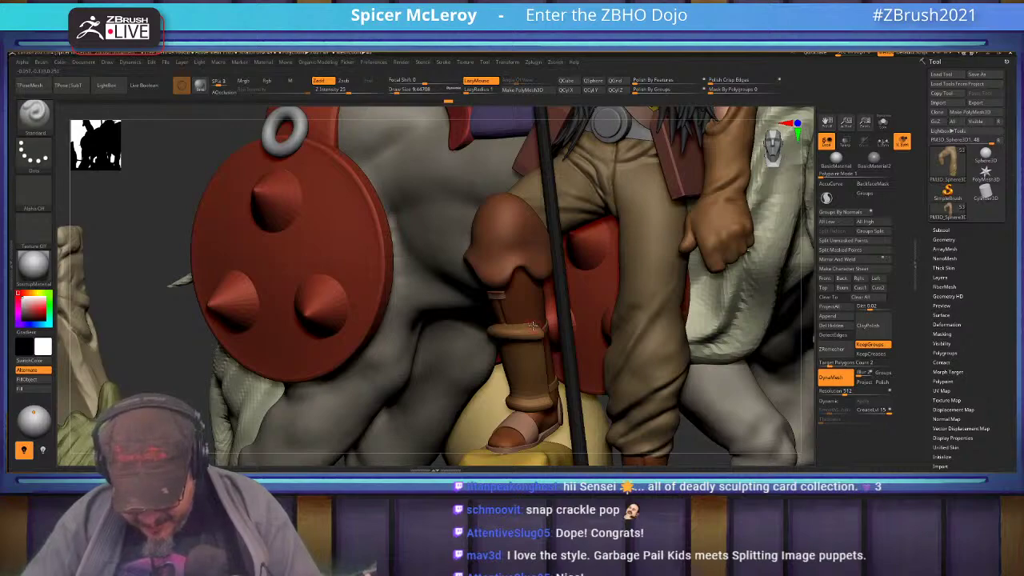
right_drag(529, 325, 544, 294)
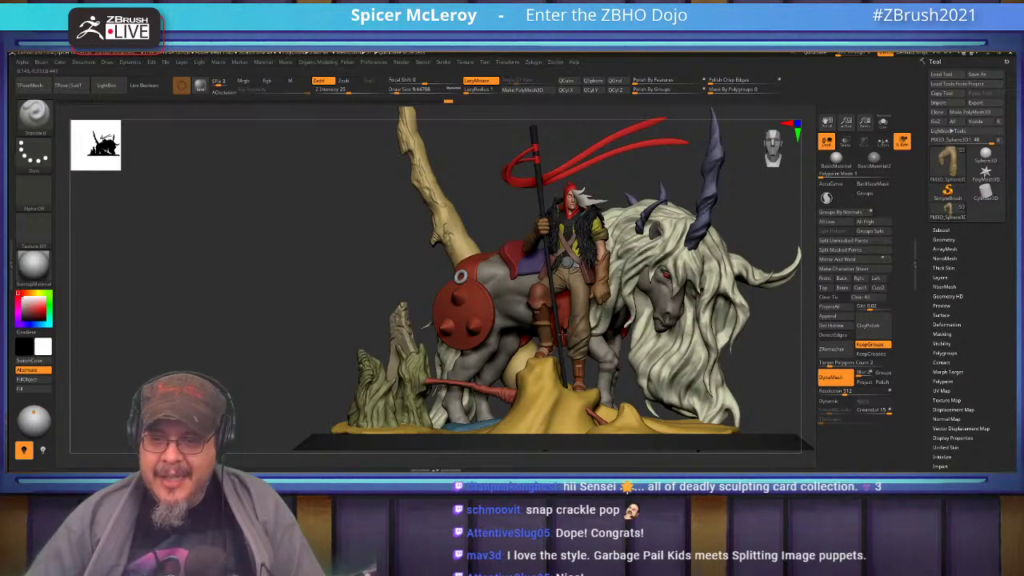
mouse_move(597, 322)
right_down()
mouse_move(553, 320)
mouse_move(584, 282)
mouse_move(560, 319)
mouse_move(576, 288)
mouse_move(561, 360)
mouse_move(500, 281)
right_up()
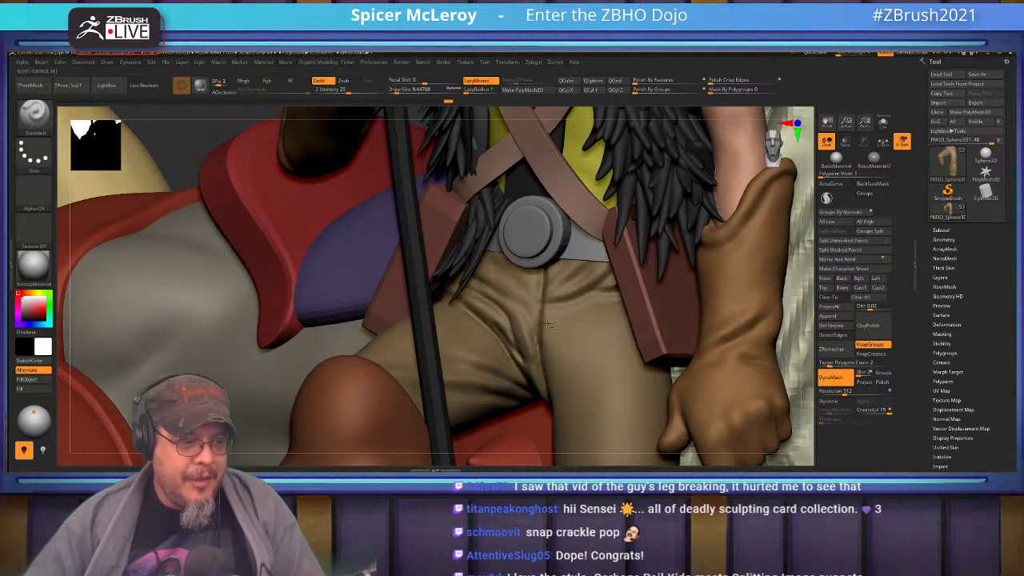
key(shift)
mouse_move(520, 296)
alt+right_down()
mouse_move(488, 345)
mouse_move(470, 285)
mouse_move(450, 376)
mouse_move(429, 335)
mouse_move(450, 183)
mouse_move(512, 298)
mouse_move(546, 314)
mouse_move(534, 273)
alt+right_up()
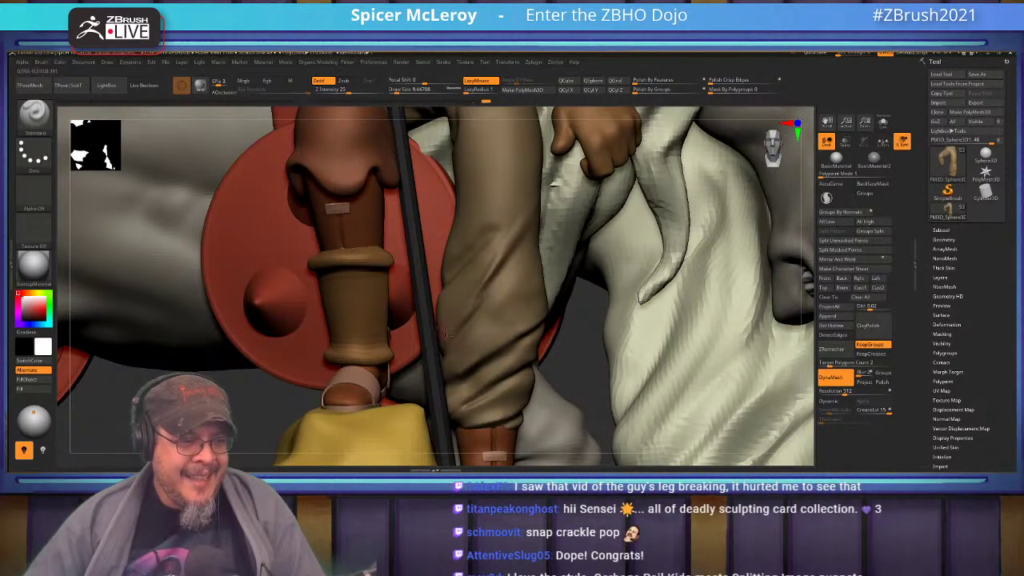
Step: Add diagonal folds across the standing leg's trousers below the knee and soften them with smoothing
right_drag(432, 346, 379, 357)
alt+right_drag(560, 350, 557, 276)
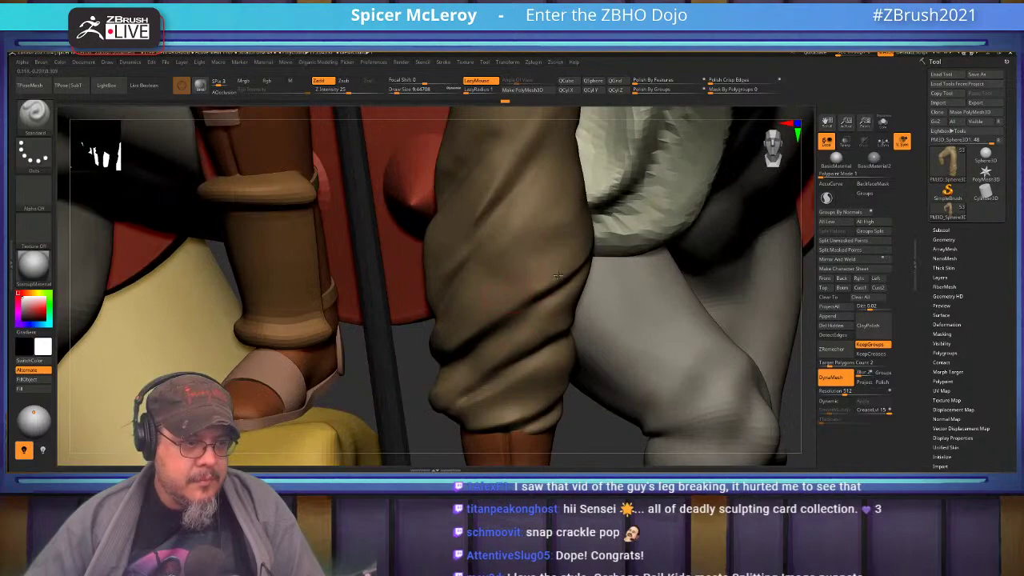
drag(559, 270, 478, 334)
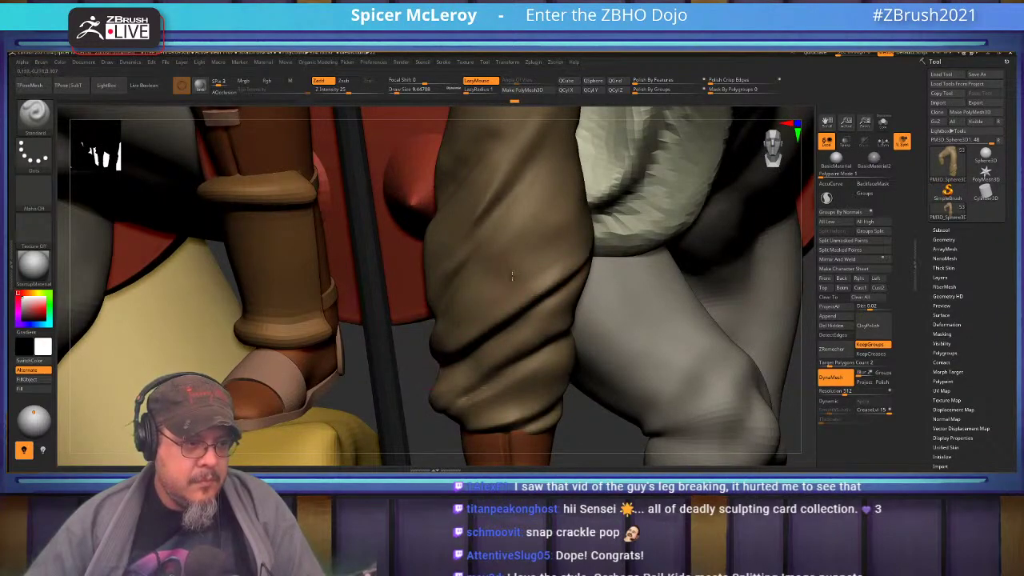
mouse_move(564, 231)
mouse_down()
mouse_move(475, 304)
mouse_move(492, 275)
mouse_move(547, 255)
mouse_move(486, 311)
mouse_up()
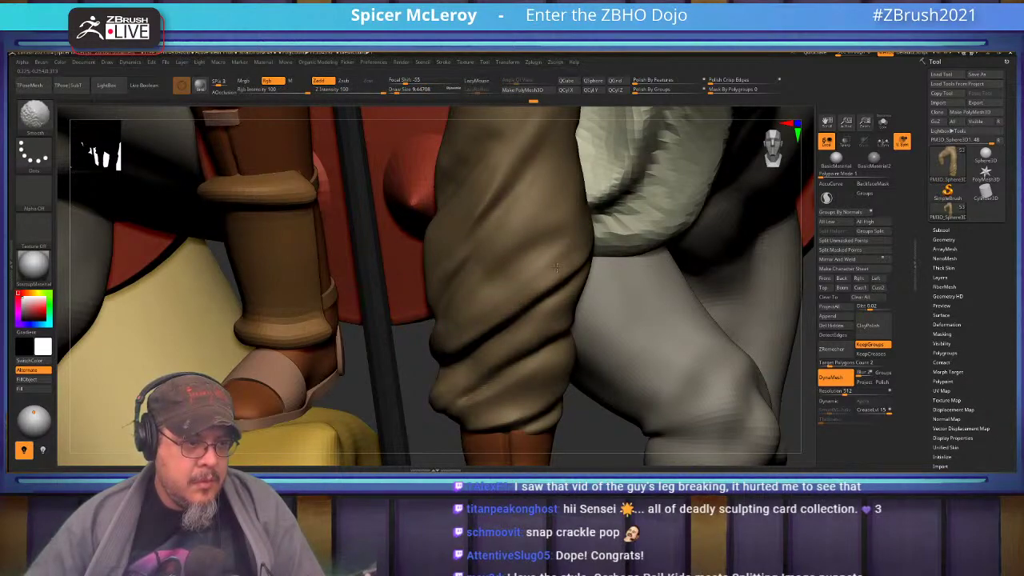
shift+drag(547, 274, 524, 285)
Step: Carve and build up the bunched folds around the sides of the standing leg's calf above the boot
mouse_move(416, 392)
alt+mouse_down()
mouse_move(416, 328)
mouse_move(436, 340)
mouse_move(424, 352)
mouse_move(463, 356)
mouse_move(500, 320)
mouse_move(506, 333)
mouse_move(466, 371)
mouse_move(554, 333)
alt+mouse_up()
mouse_move(420, 320)
mouse_down()
mouse_move(616, 301)
mouse_move(565, 313)
mouse_up()
mouse_move(498, 338)
mouse_down()
mouse_move(581, 282)
mouse_move(607, 295)
mouse_move(457, 337)
mouse_up()
drag(533, 291, 498, 298)
mouse_move(608, 288)
mouse_down()
mouse_move(514, 292)
mouse_move(538, 298)
mouse_move(506, 305)
mouse_up()
drag(590, 303, 518, 303)
mouse_move(518, 303)
right_down()
mouse_move(711, 316)
mouse_move(584, 312)
mouse_move(604, 306)
right_up()
mouse_move(604, 306)
mouse_down()
mouse_move(497, 345)
mouse_move(516, 320)
mouse_up()
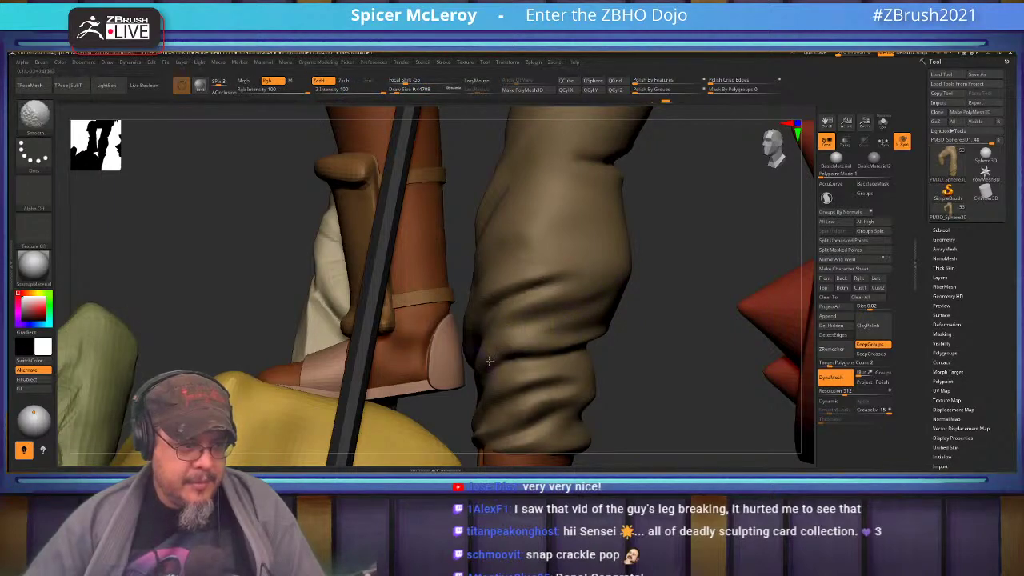
right_drag(481, 361, 600, 336)
Step: Make the warrior's lowered gloved hand the active subtool and choose the Move brush with a draw size of about 27
mouse_move(512, 144)
alt+right_down()
mouse_move(509, 268)
mouse_move(512, 172)
mouse_move(532, 232)
mouse_move(552, 236)
mouse_move(528, 284)
alt+right_up()
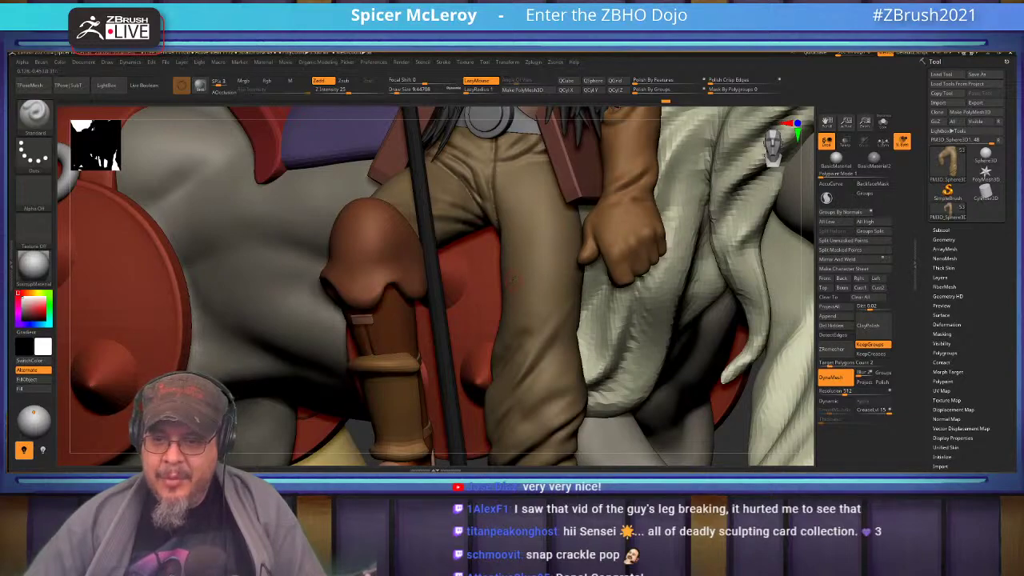
ctrl+right_drag(500, 278, 518, 312)
alt+click(541, 304)
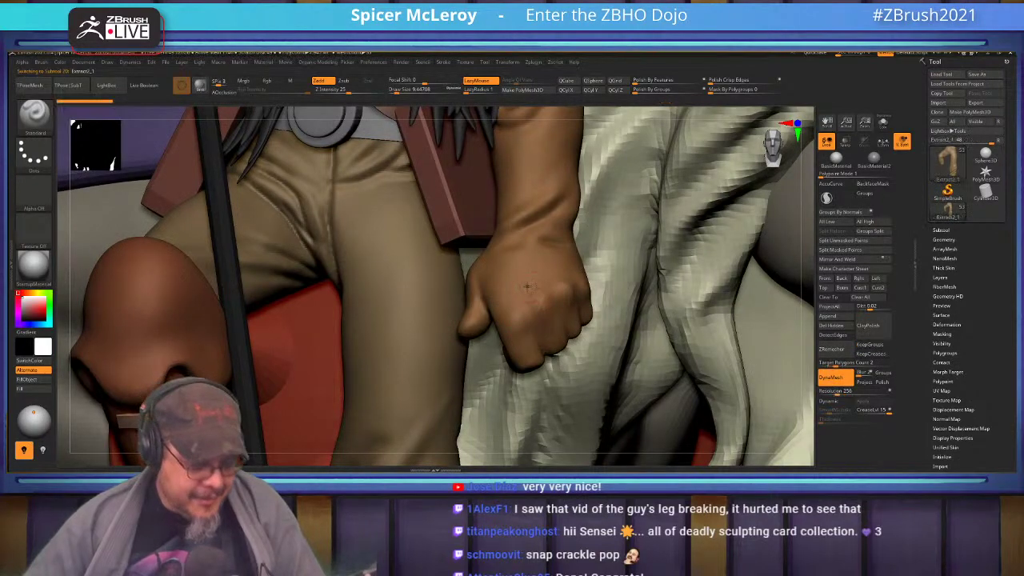
key(s)
drag(536, 304, 541, 306)
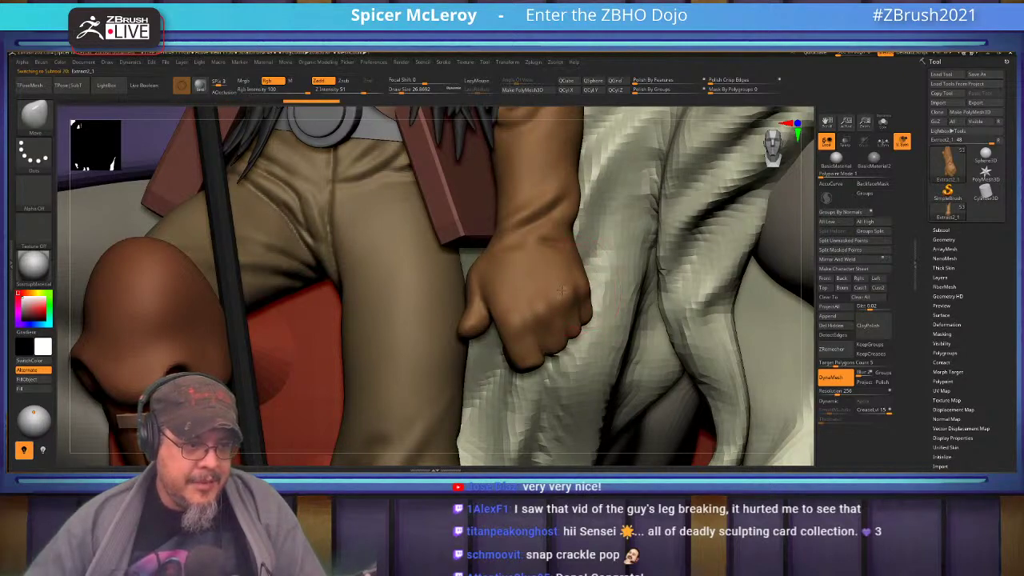
Step: Build up the knuckles of the lowered fist with the FormSoft brush at a draw size of about 11, smoothing between them
ctrl+right_drag(528, 335, 516, 316)
key(b)
key(f)
key(s)
key(s)
drag(520, 334, 515, 334)
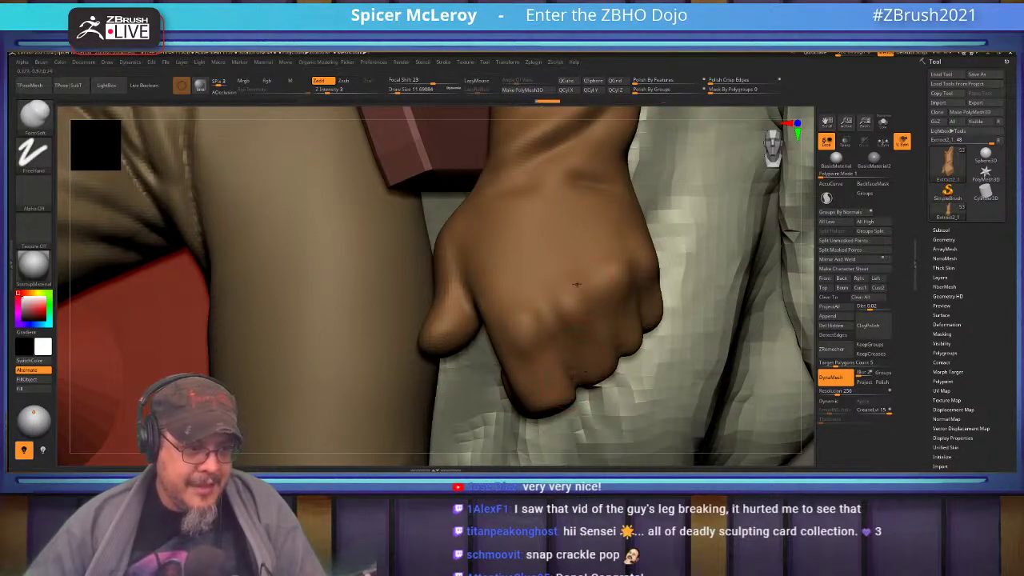
right_drag(599, 294, 572, 307)
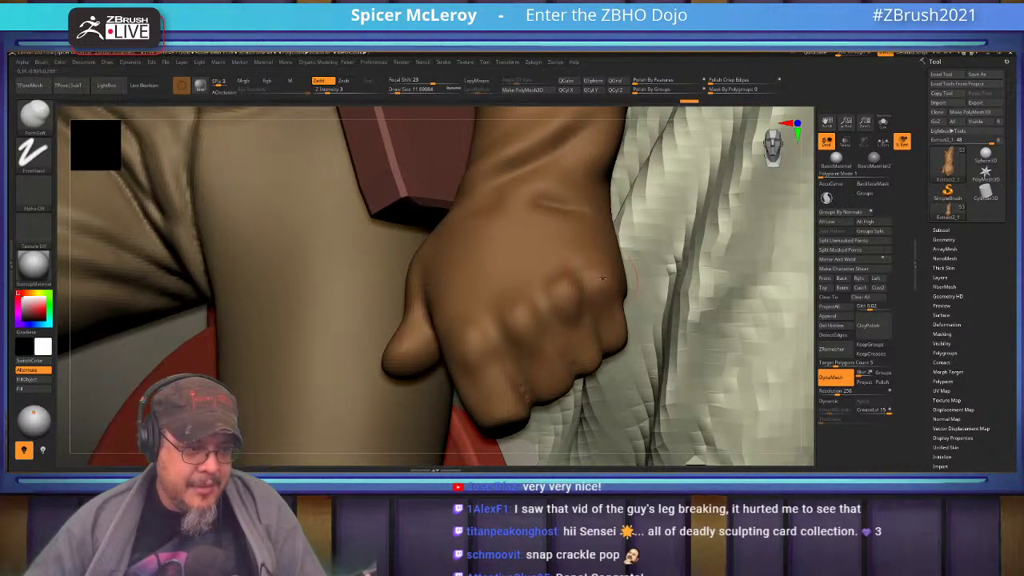
key(shift)
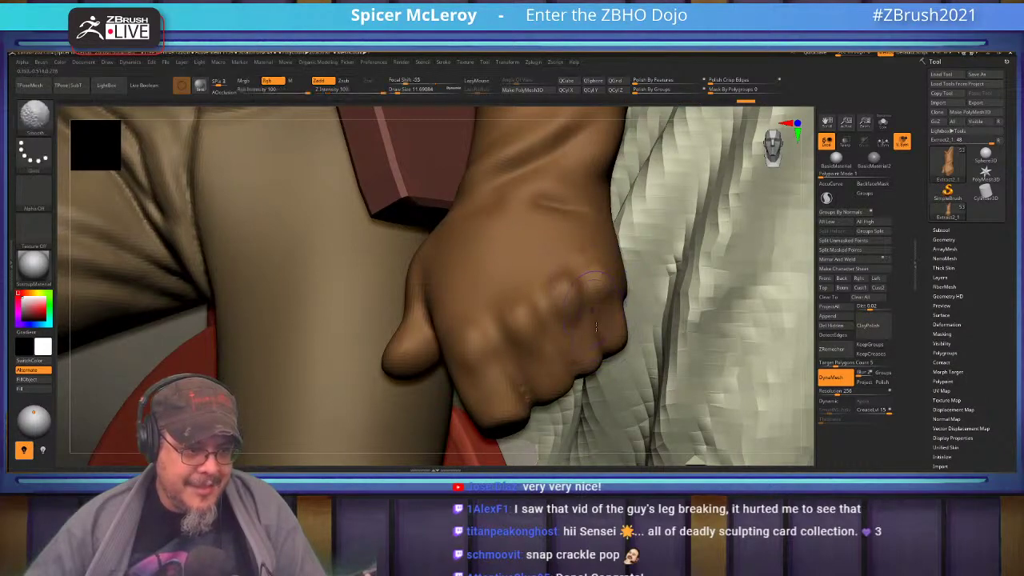
Step: Smooth the glove's wrist area and switch to the Standard brush with a draw size of about 13
mouse_move(594, 319)
right_down()
mouse_move(503, 313)
mouse_move(590, 256)
mouse_move(507, 258)
mouse_move(480, 268)
mouse_move(469, 287)
mouse_move(490, 242)
mouse_move(546, 271)
right_up()
key(shift)
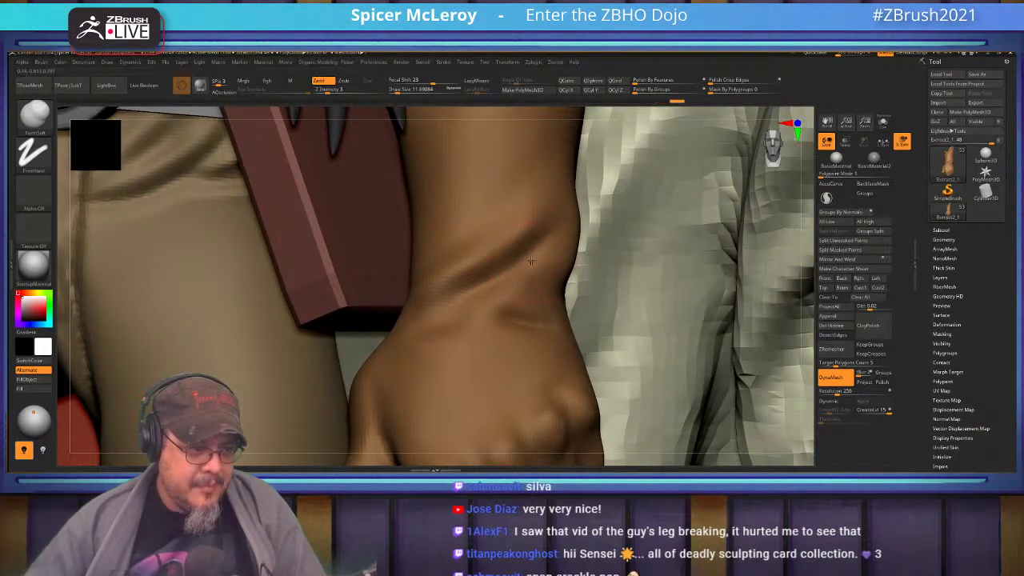
key(s)
click(529, 264)
key(b)
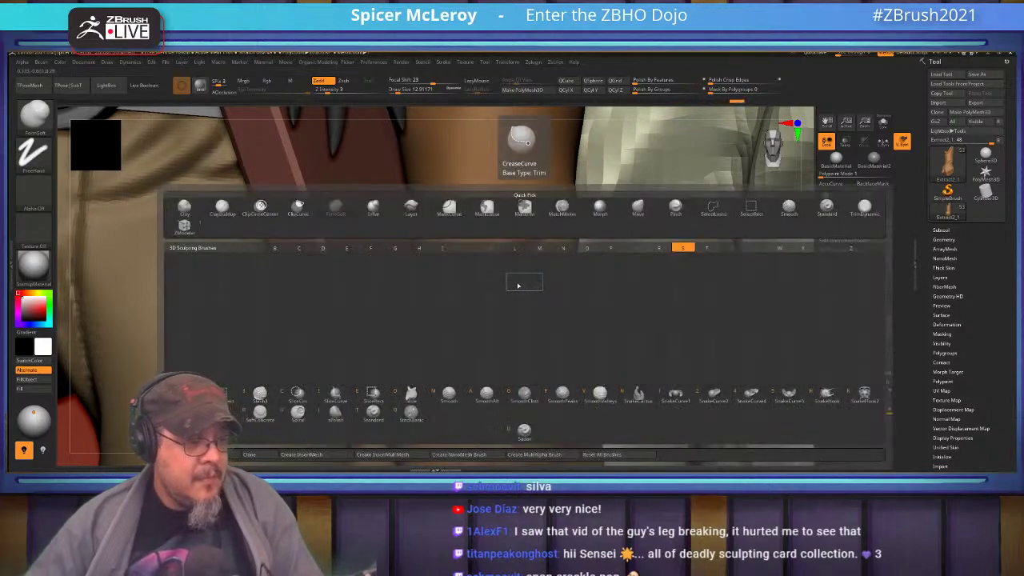
key(b)
key(s)
key(t)
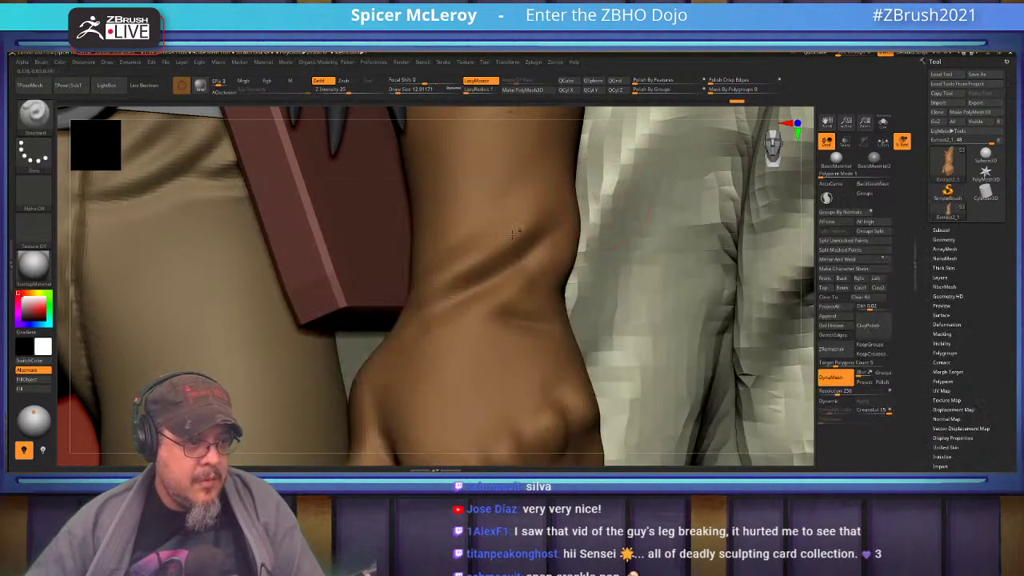
Step: Sculpt the diagonal fold across the glove's wrist, enlarging the Standard brush's draw size to about 16
drag(489, 282, 518, 276)
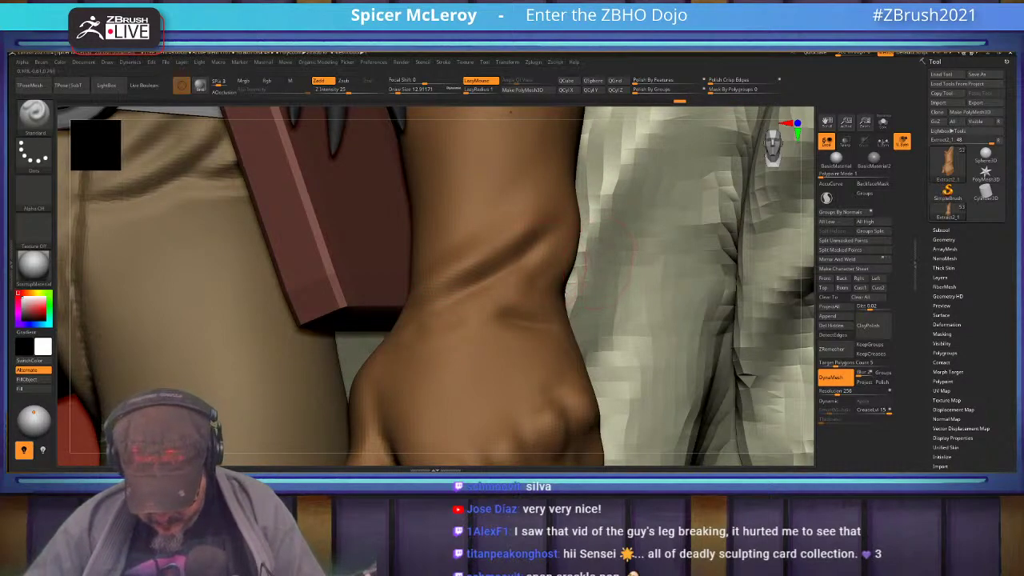
alt+right_drag(548, 276, 575, 305)
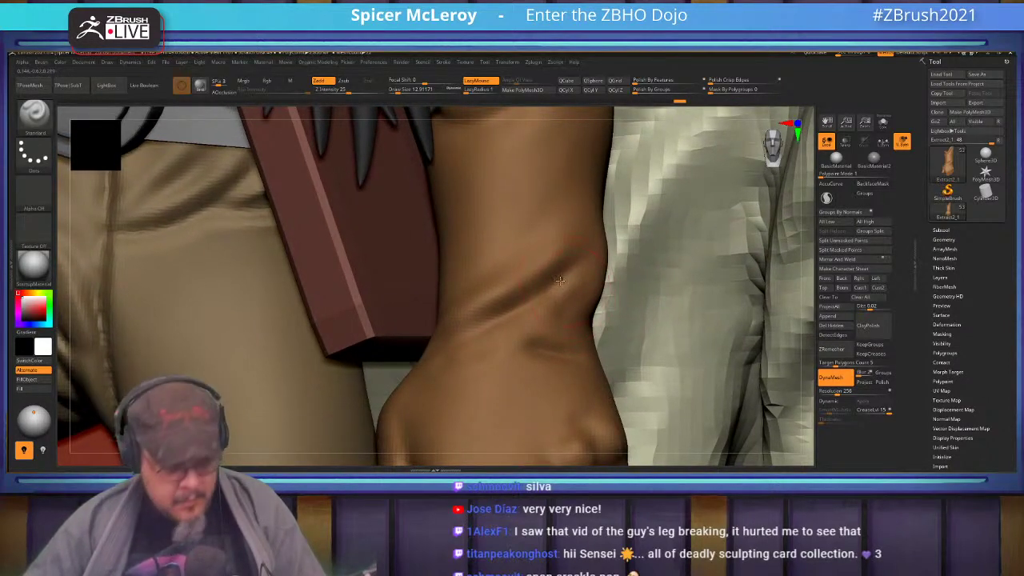
key(s)
drag(531, 291, 434, 332)
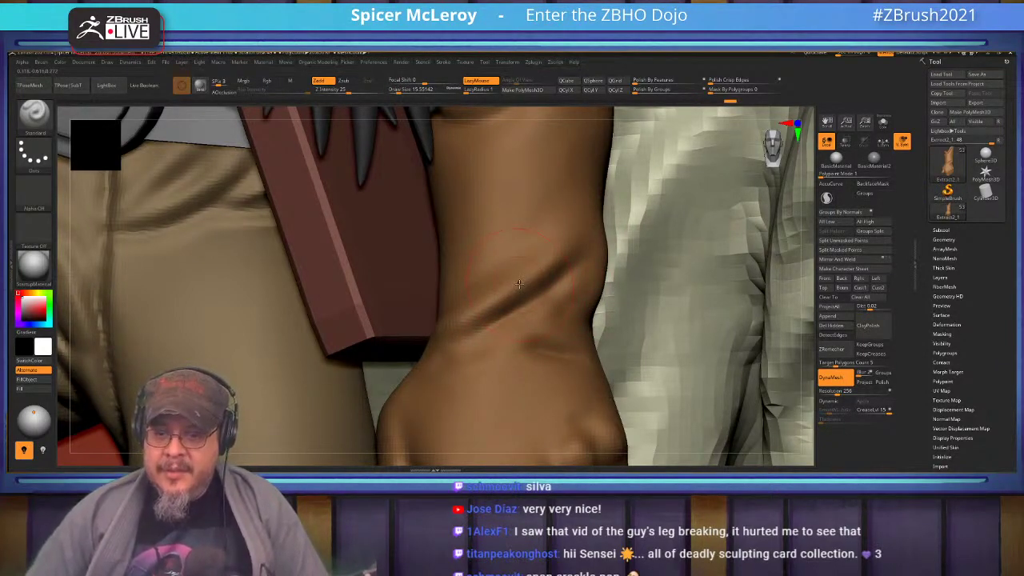
Step: Sculpt a second diagonal fold across the glove above the wrist crease with the Standard brush at a draw size of about 9, smoothing its upper end
alt+right_drag(526, 245, 514, 333)
key(s)
drag(524, 327, 517, 327)
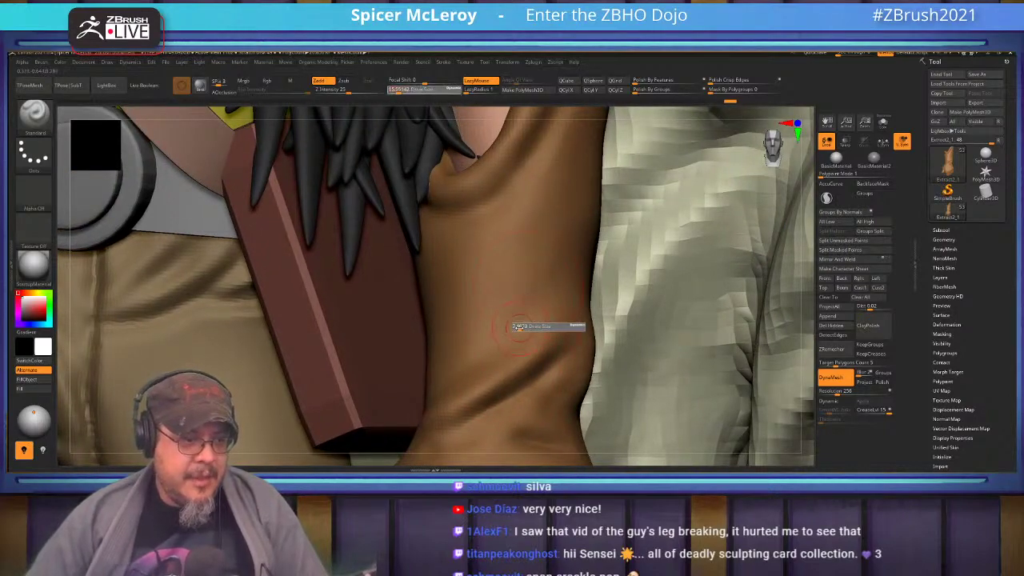
key(s)
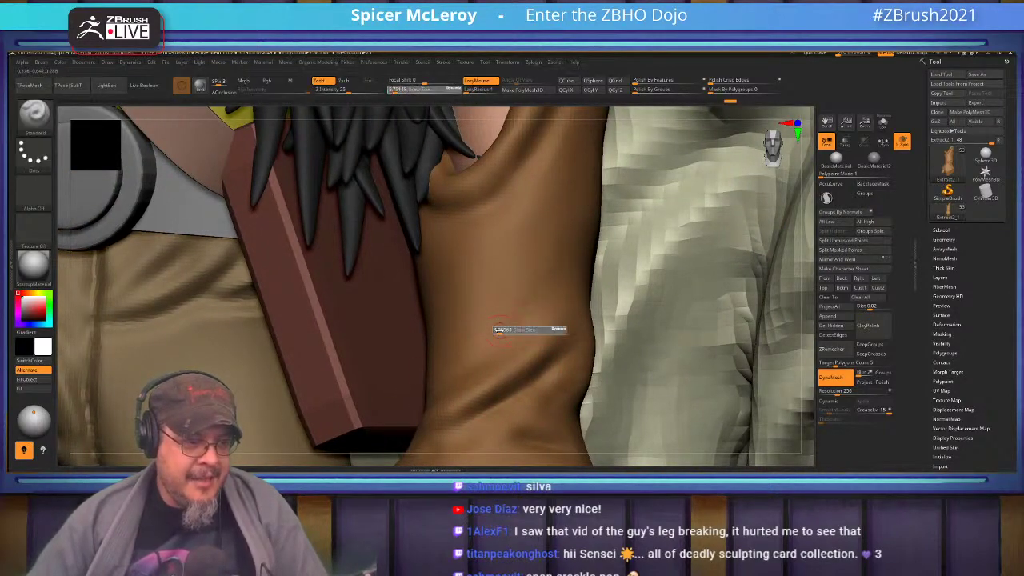
drag(502, 330, 575, 250)
drag(470, 350, 514, 311)
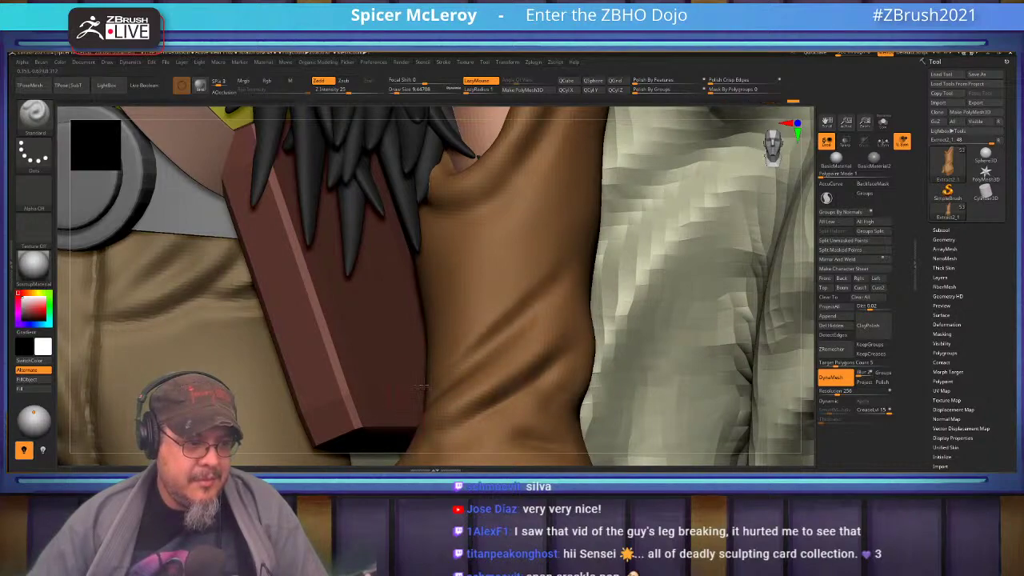
drag(464, 352, 522, 296)
shift+drag(565, 255, 553, 245)
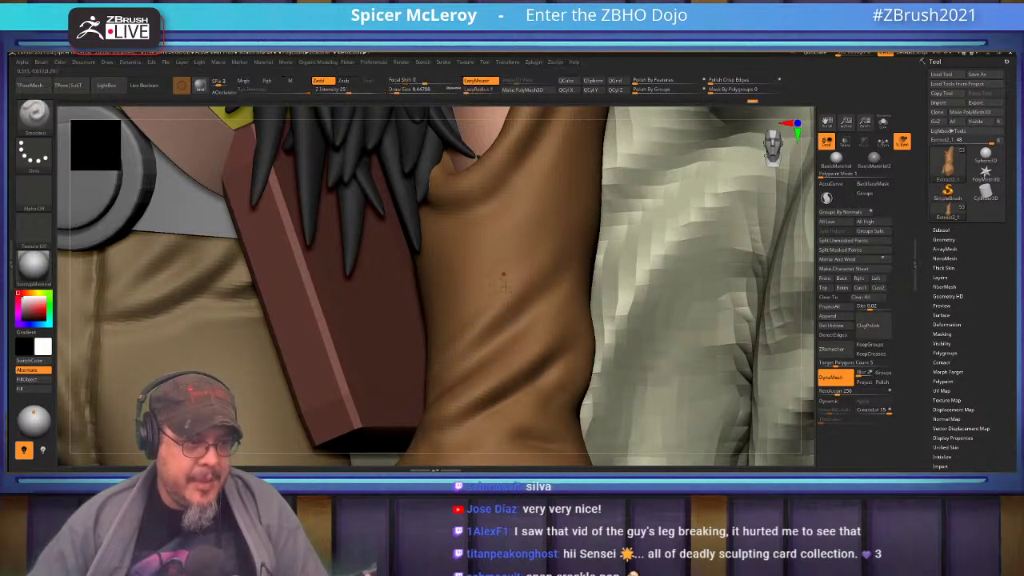
Step: Deepen the crease beneath the rolled cuff of the lowered hand's glove with the Standard brush
alt+right_drag(504, 272, 476, 387)
drag(446, 309, 479, 293)
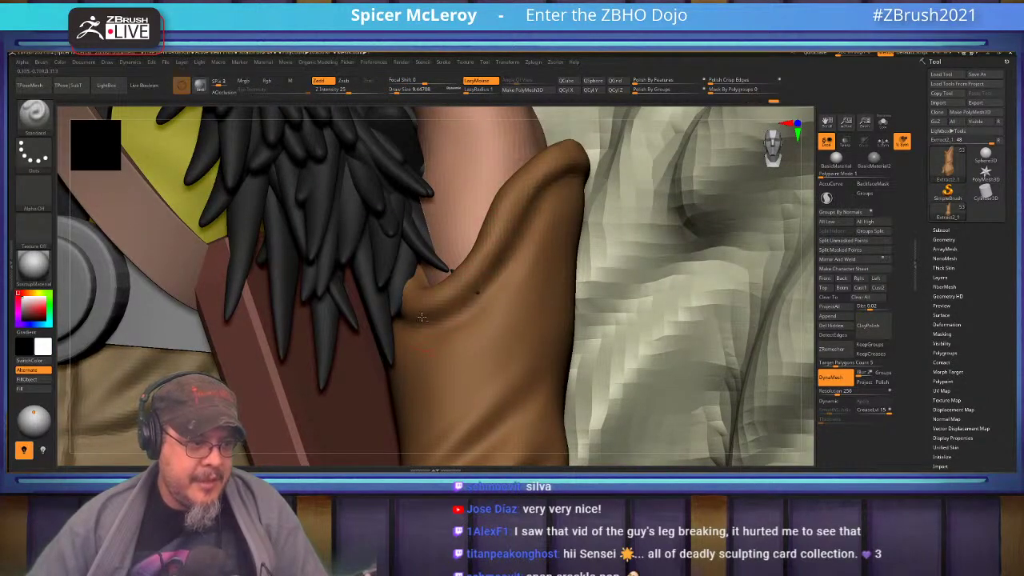
right_drag(440, 300, 447, 262)
Step: Make the black fur vest the active subtool and inspect it in isolation before showing the whole scene again
alt+click(448, 262)
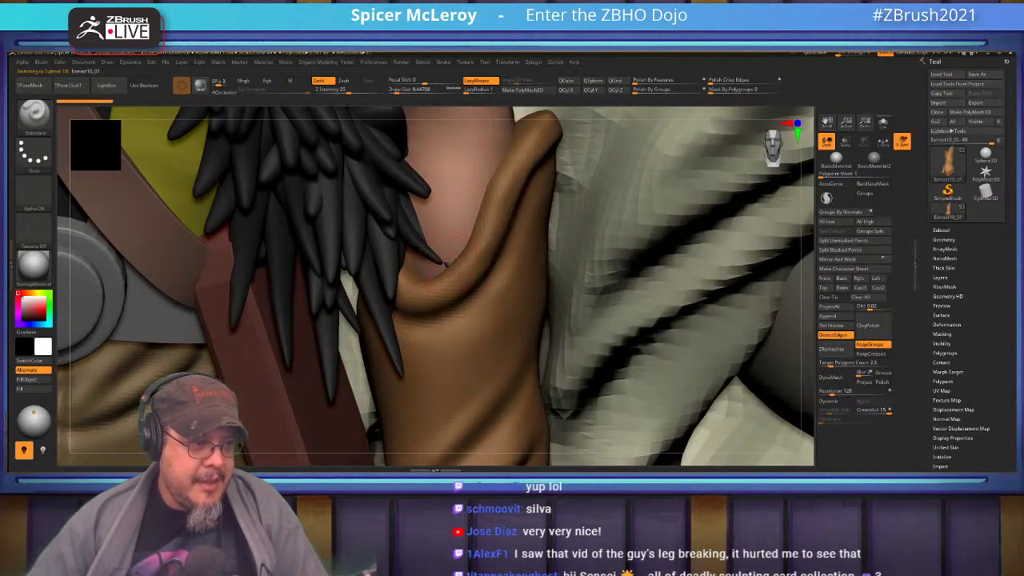
click(882, 123)
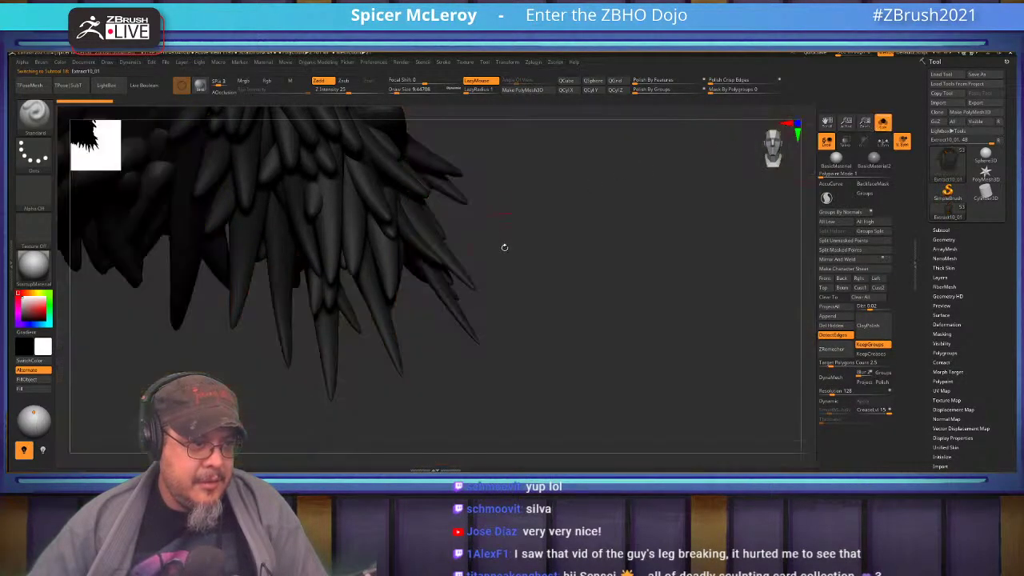
click(883, 124)
right_drag(454, 253, 458, 280)
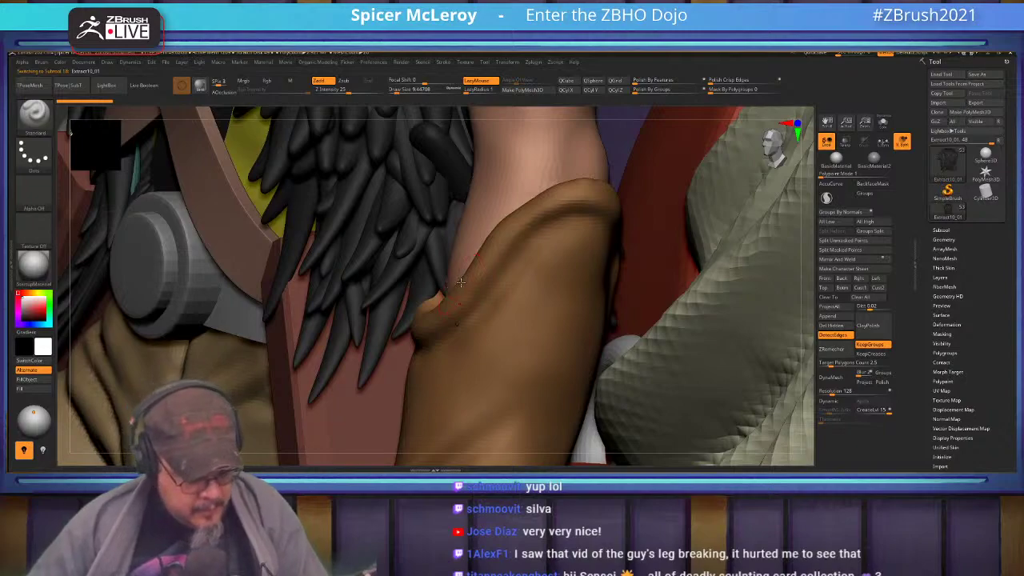
Step: Choose the Move Topological brush, make the warrior's bare torso and arms the active subtool, and isolate it
key(b)
key(m)
key(t)
mouse_move(460, 287)
right_down()
mouse_move(456, 330)
mouse_move(496, 308)
mouse_move(477, 244)
mouse_move(488, 294)
mouse_move(501, 304)
right_up()
alt+click(497, 296)
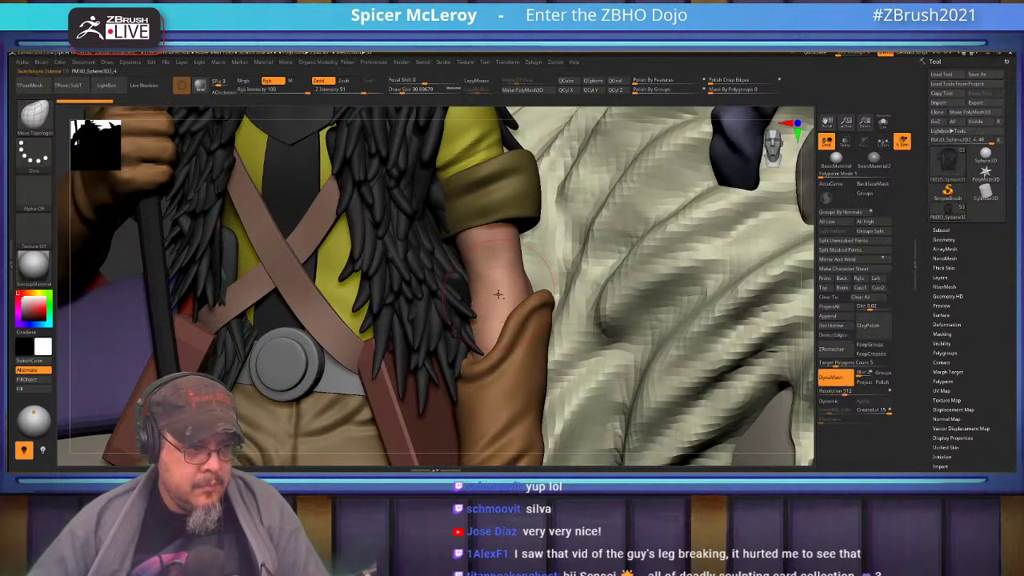
click(883, 123)
mouse_move(487, 258)
right_down()
mouse_move(441, 274)
mouse_move(498, 274)
mouse_move(479, 281)
mouse_move(519, 302)
mouse_move(519, 286)
mouse_move(533, 293)
mouse_move(525, 260)
mouse_move(515, 272)
right_up()
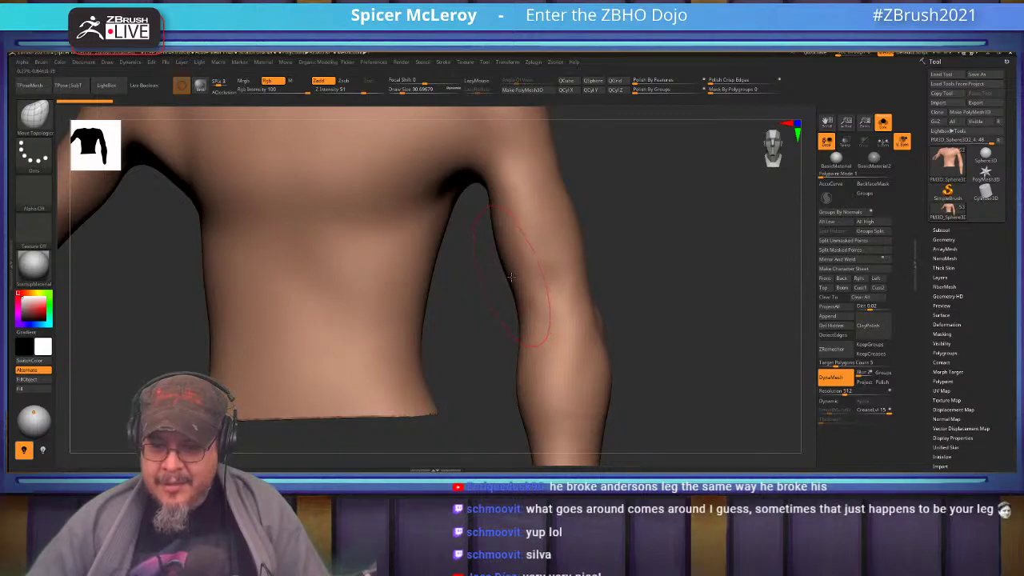
Step: Reshape the lowered arm around the elbow with the Move Topological brush at a draw size of about 20, then smooth it
mouse_move(502, 314)
right_down()
mouse_move(501, 299)
mouse_move(487, 306)
right_up()
key(s)
drag(483, 311, 479, 311)
mouse_move(456, 152)
alt+right_down()
mouse_move(464, 251)
mouse_move(475, 264)
mouse_move(480, 248)
alt+right_up()
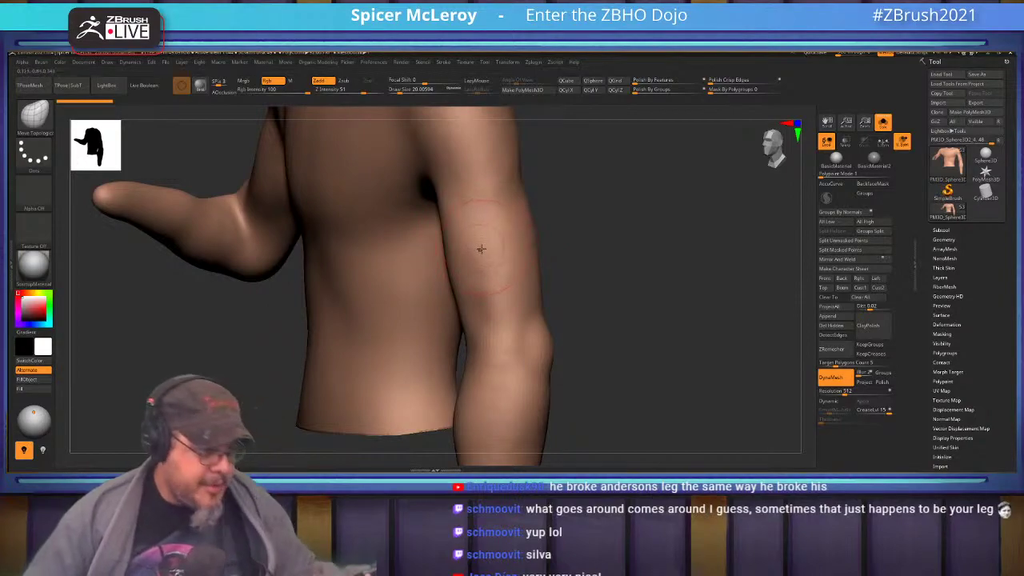
right_drag(487, 291, 512, 309)
shift+drag(525, 302, 523, 301)
Step: Switch to the FormSoft brush and softly build up the lowered arm above the inner elbow, smoothing between strokes
key(b)
click(500, 311)
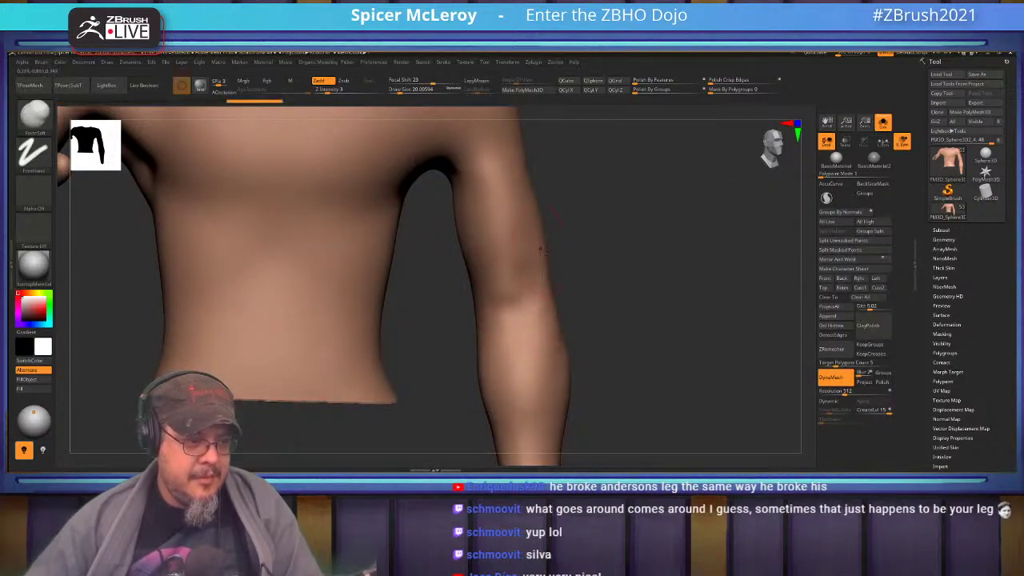
key(shift)
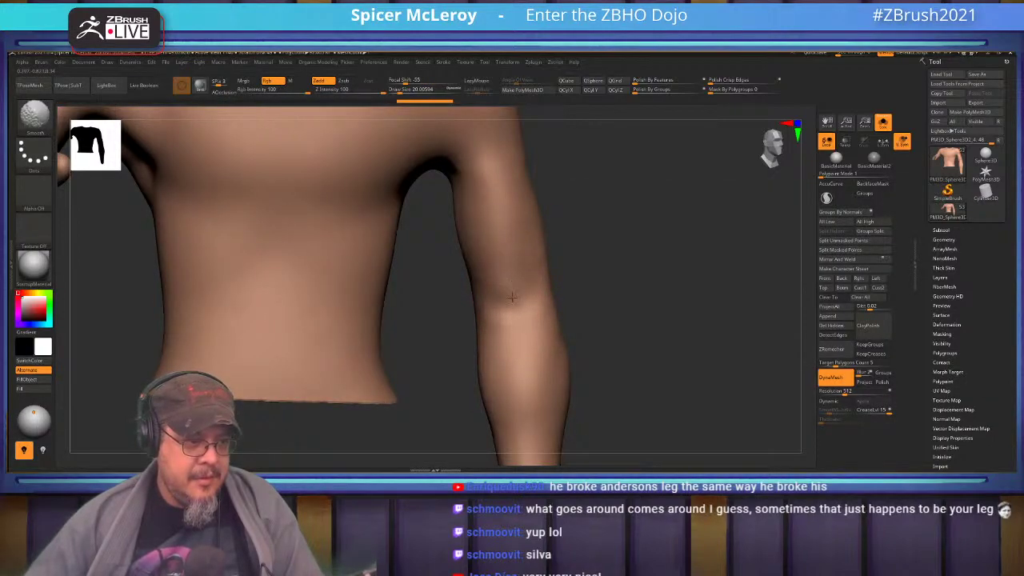
mouse_move(619, 236)
alt+mouse_down()
mouse_move(607, 279)
mouse_move(628, 276)
alt+mouse_up()
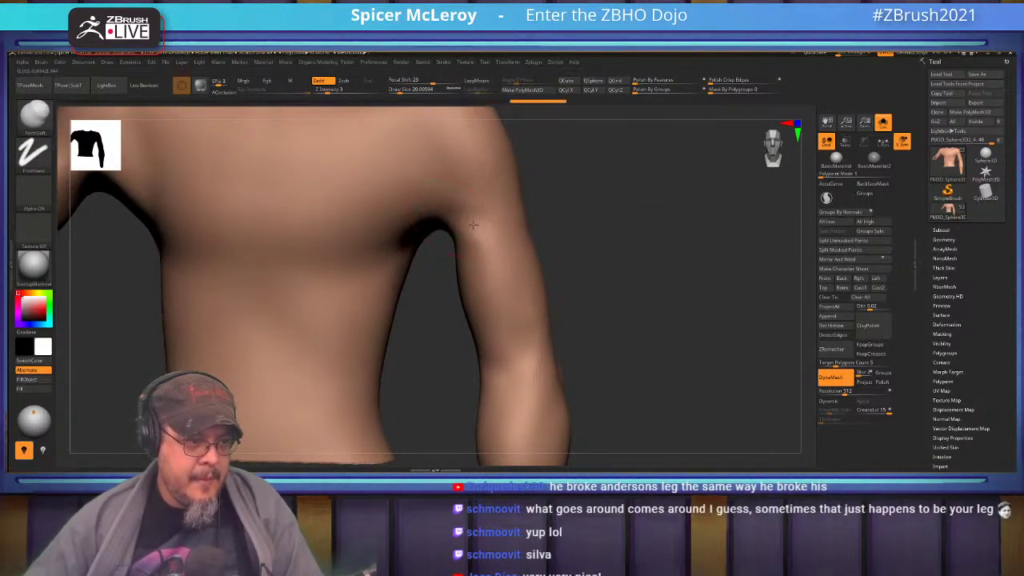
key(shift)
Step: Enlarge the FormSoft draw size to about 31, add volume to the front of the lowered upper arm, and smooth it
mouse_move(598, 265)
mouse_down()
mouse_move(595, 226)
mouse_move(558, 237)
mouse_up()
key(s)
drag(427, 252, 436, 248)
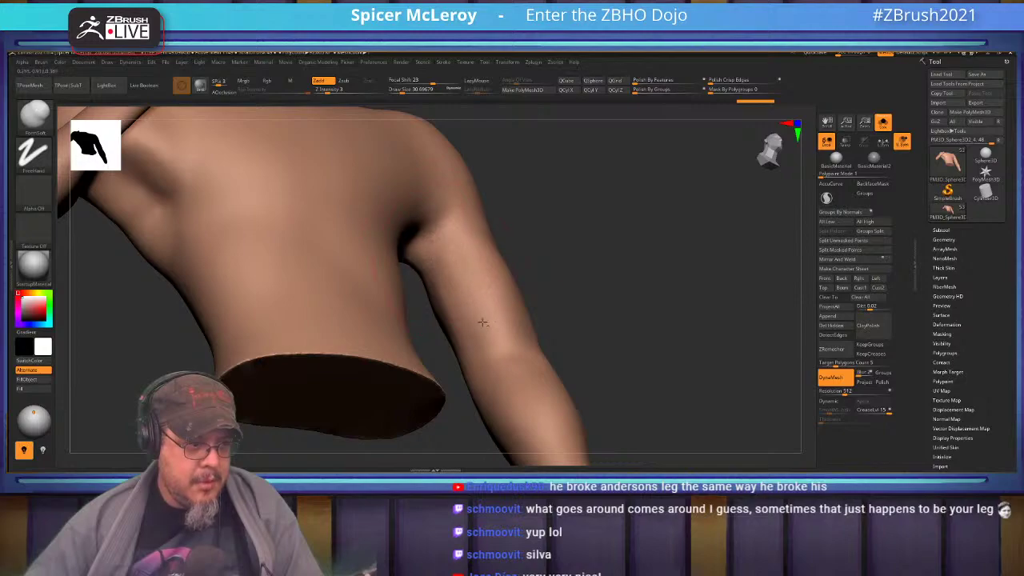
mouse_move(552, 268)
mouse_down()
mouse_move(541, 297)
mouse_move(535, 256)
mouse_up()
key(shift)
key(shift)
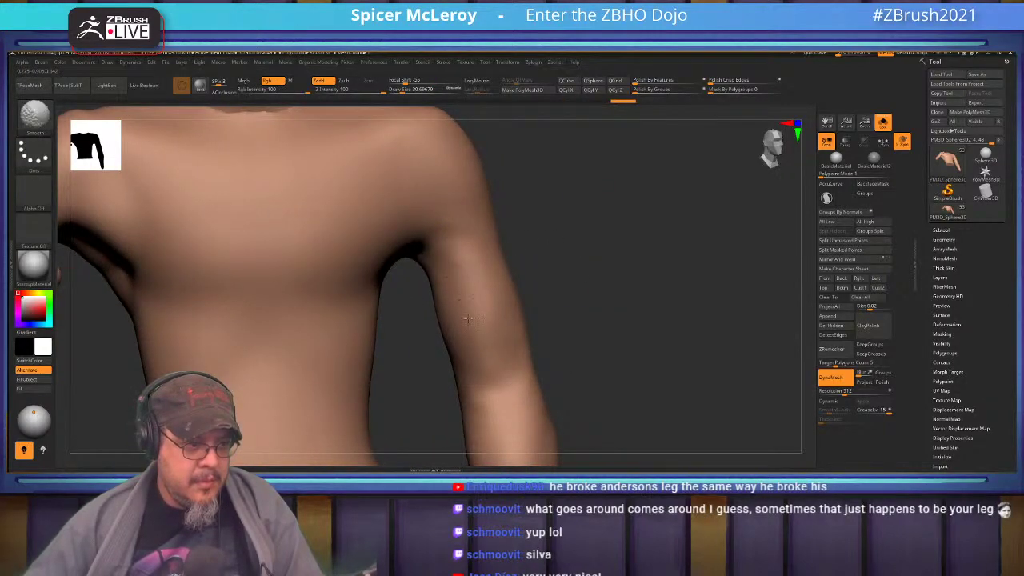
Step: Build up the back of the lowered upper arm near the armpit with the FormSoft brush and smooth the transition
mouse_move(543, 343)
alt+mouse_down()
mouse_move(558, 213)
mouse_move(578, 250)
mouse_move(565, 276)
mouse_move(569, 312)
mouse_move(505, 198)
mouse_move(432, 284)
alt+mouse_up()
drag(472, 192, 427, 304)
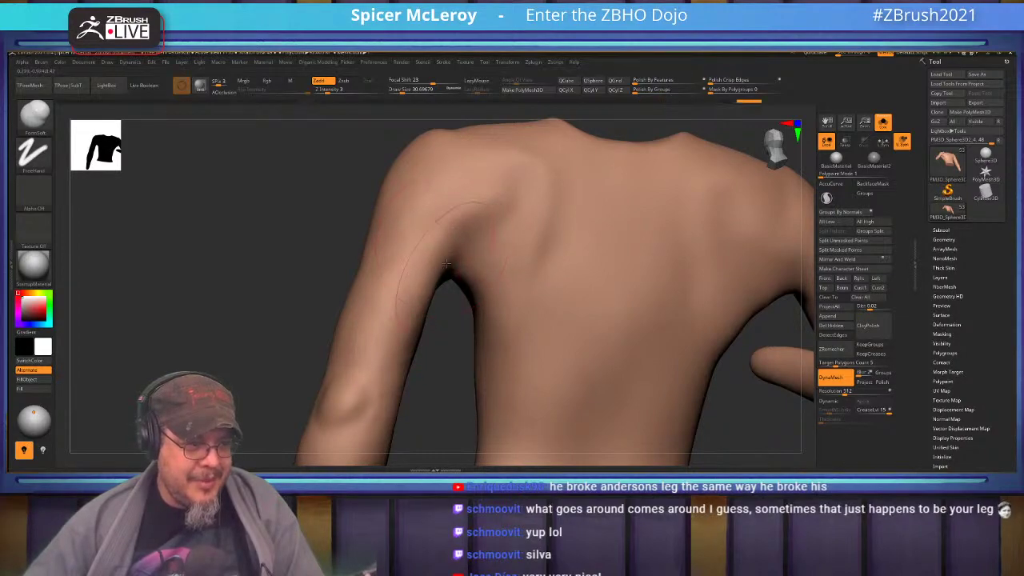
key(shift)
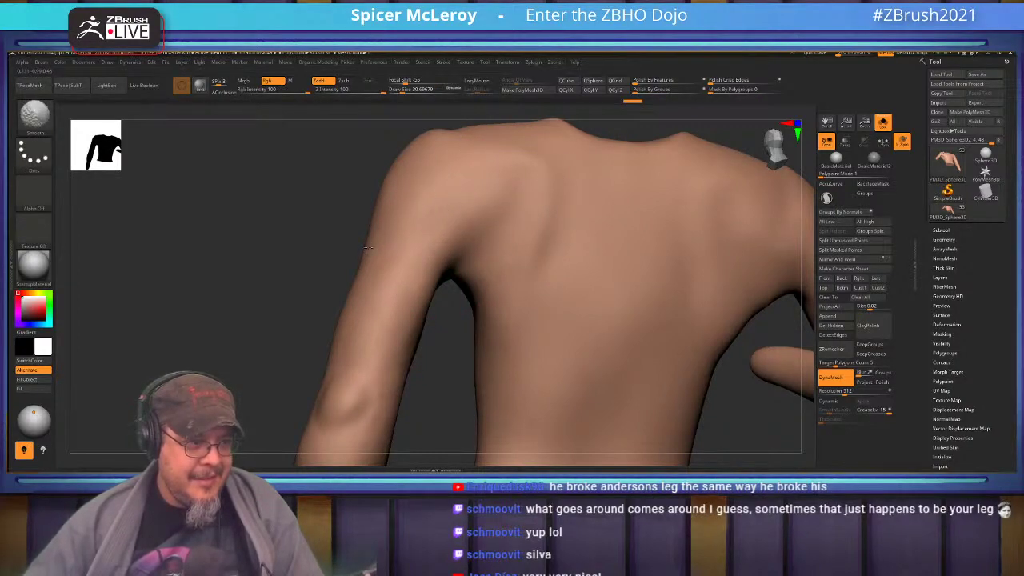
Step: Shape the back of the lowered forearm below the elbow with FormSoft at a draw size of about 22, smoothing the result
mouse_move(345, 377)
alt+right_down()
mouse_move(400, 277)
mouse_move(424, 283)
alt+right_up()
key(s)
drag(364, 332, 359, 332)
mouse_move(349, 320)
right_down()
mouse_move(395, 323)
mouse_move(379, 288)
mouse_move(385, 255)
right_up()
key(shift)
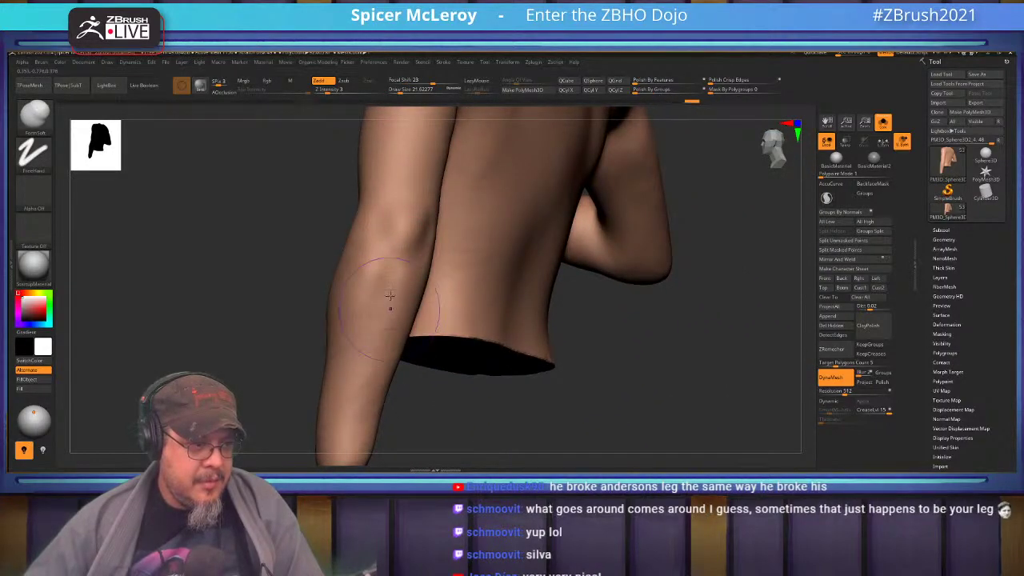
key(shift)
Step: Carve a muscle crease from the lowered arm's elbow down the forearm with the DamStandard brush, then soften it by smoothing
right_drag(358, 347, 440, 292)
mouse_move(380, 206)
alt+right_down()
mouse_move(432, 274)
mouse_move(444, 334)
alt+right_up()
mouse_move(456, 270)
right_down()
mouse_move(469, 288)
mouse_move(477, 269)
mouse_move(495, 273)
mouse_move(482, 232)
right_up()
key(b)
key(d)
key(s)
mouse_move(498, 218)
mouse_down()
mouse_move(494, 273)
mouse_move(464, 325)
mouse_up()
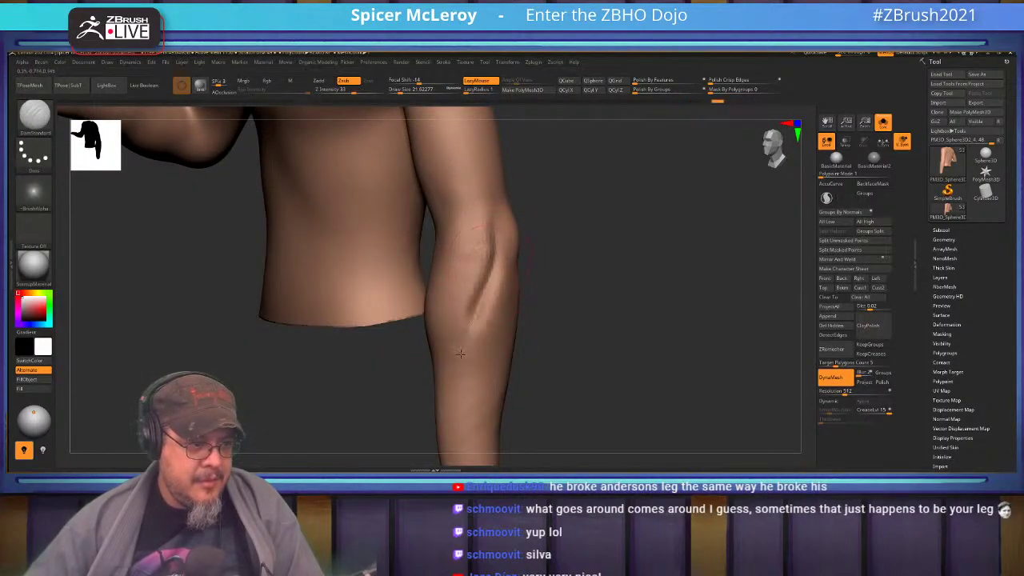
mouse_move(461, 371)
shift+mouse_down()
mouse_move(482, 331)
mouse_move(460, 285)
shift+mouse_up()
alt+right_drag(472, 242, 465, 319)
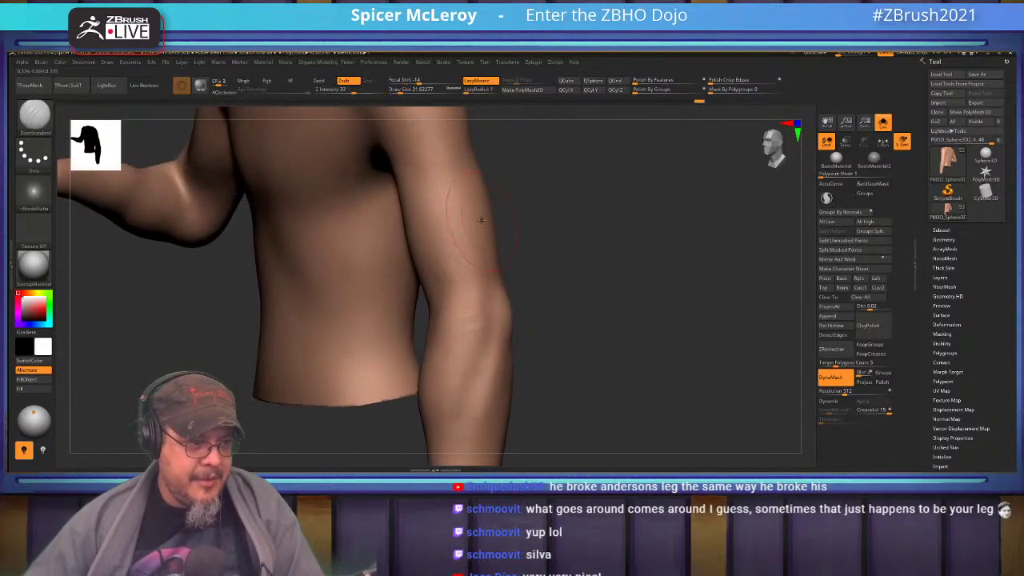
Step: Switch to the ClayBuildup brush, lay strokes over the lowered arm's inner elbow, and smooth them into the surface
key(b)
key(c)
key(b)
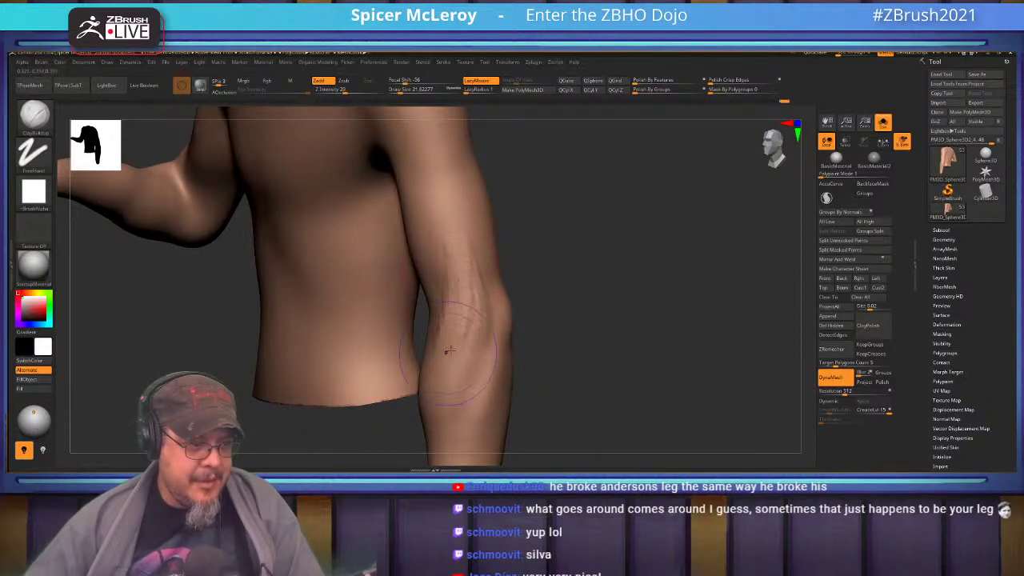
shift+drag(452, 320, 455, 236)
Step: Build up the lowered forearm's muscle with ClayBuildup at a draw size of about 18 and smooth the strokes
mouse_move(450, 393)
alt+right_down()
mouse_move(427, 229)
mouse_move(432, 251)
mouse_move(394, 253)
mouse_move(445, 261)
alt+right_up()
key(s)
drag(450, 260, 449, 257)
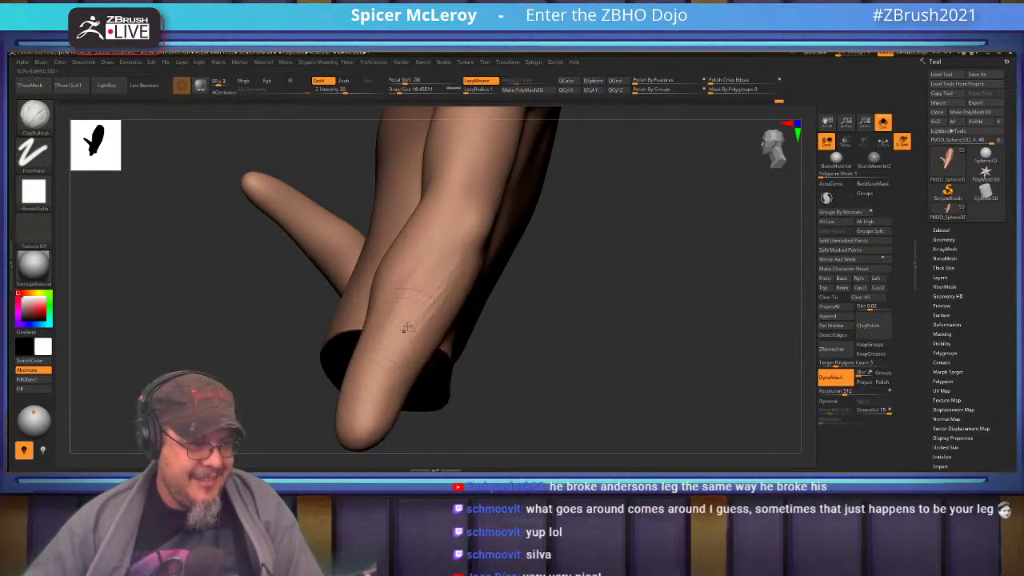
key(shift)
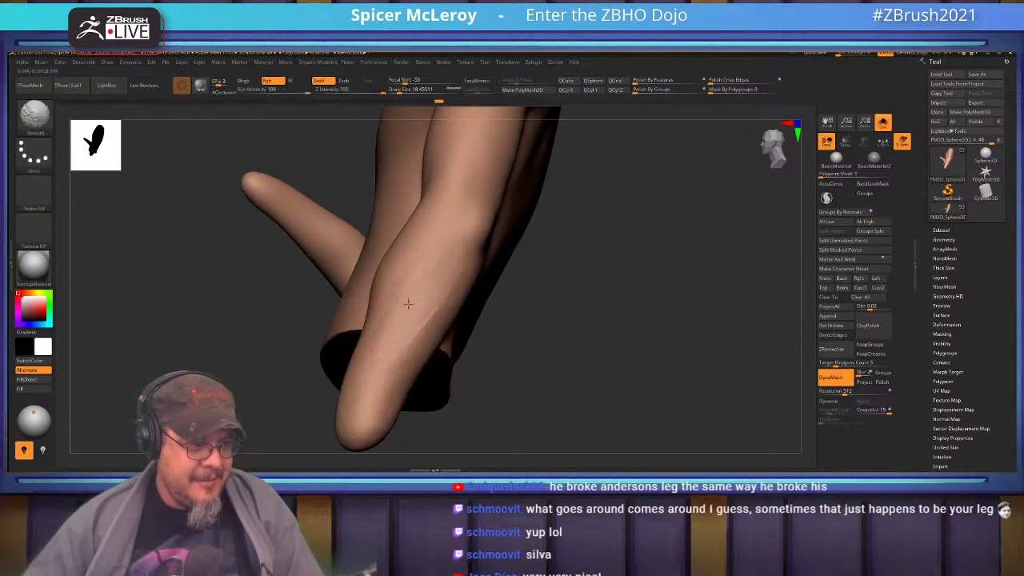
Step: Bulk up the lowered arm's biceps and shoulder with ClayBuildup strokes, smoothing each area
mouse_move(555, 302)
right_down()
mouse_move(608, 320)
mouse_move(595, 336)
mouse_move(590, 283)
mouse_move(563, 273)
mouse_move(560, 261)
right_up()
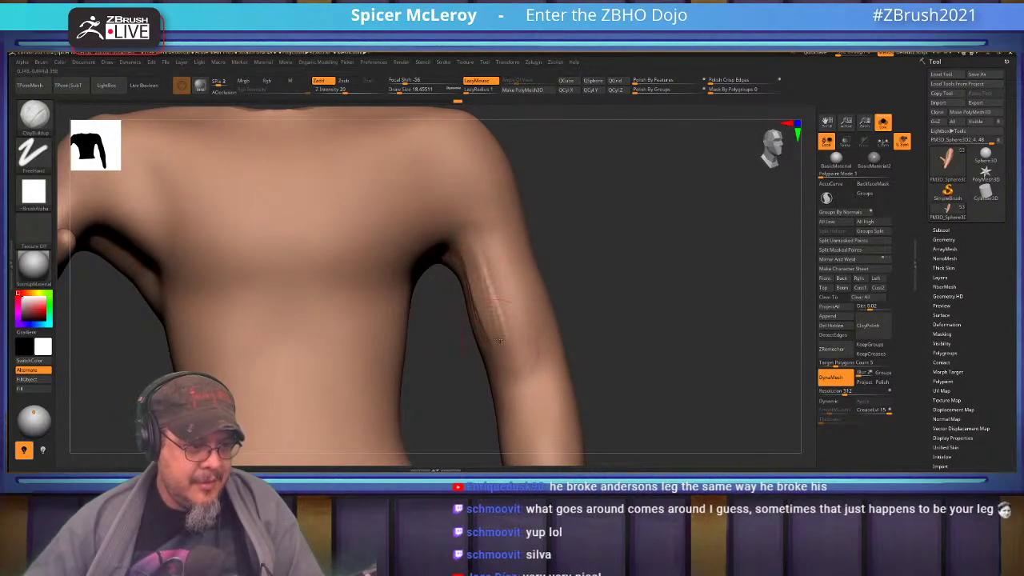
mouse_move(488, 270)
mouse_down()
mouse_move(518, 348)
mouse_move(533, 348)
mouse_up()
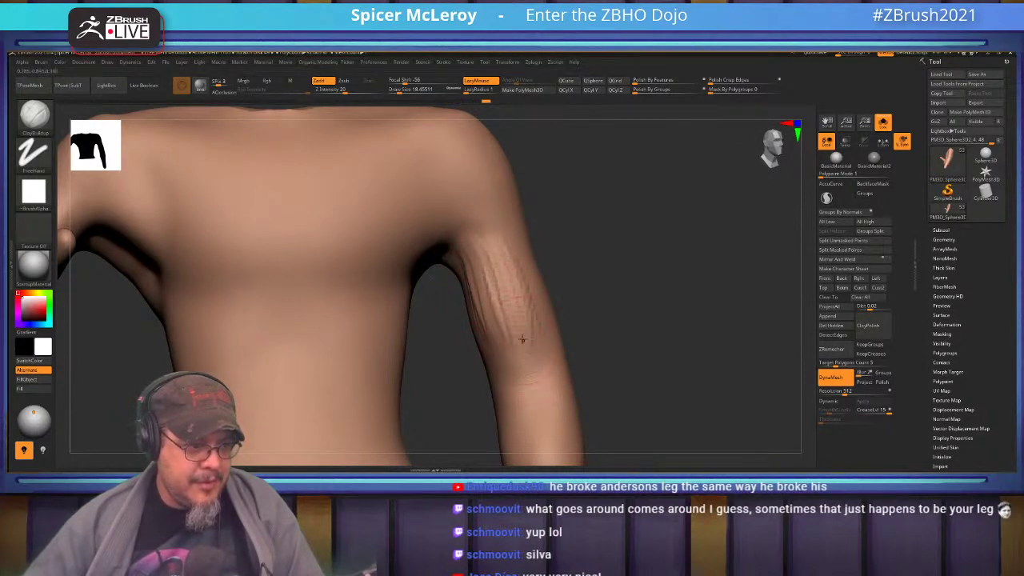
key(shift)
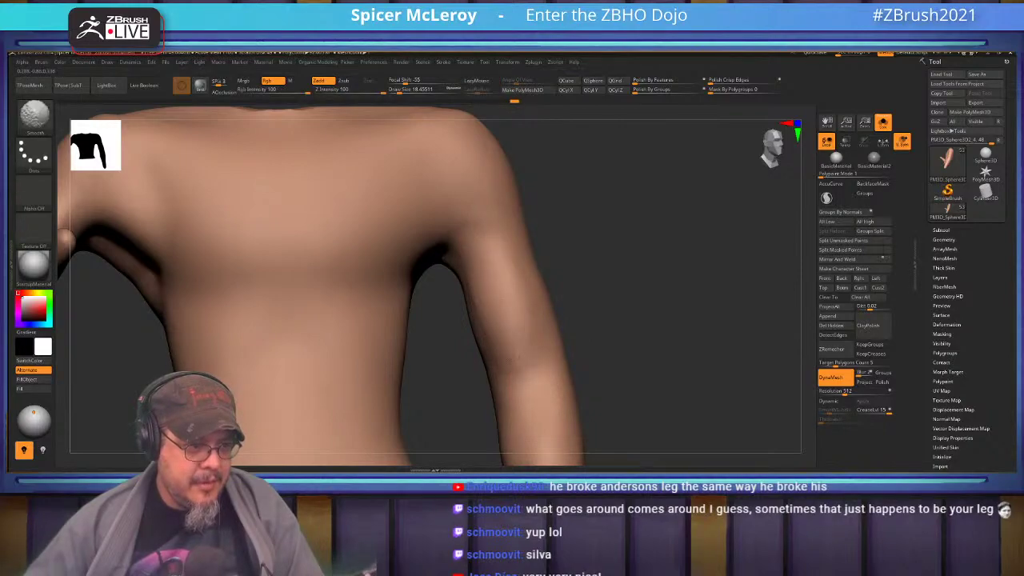
mouse_move(680, 304)
mouse_down()
mouse_move(606, 309)
mouse_move(610, 290)
mouse_move(578, 304)
mouse_move(458, 284)
mouse_up()
key(shift)
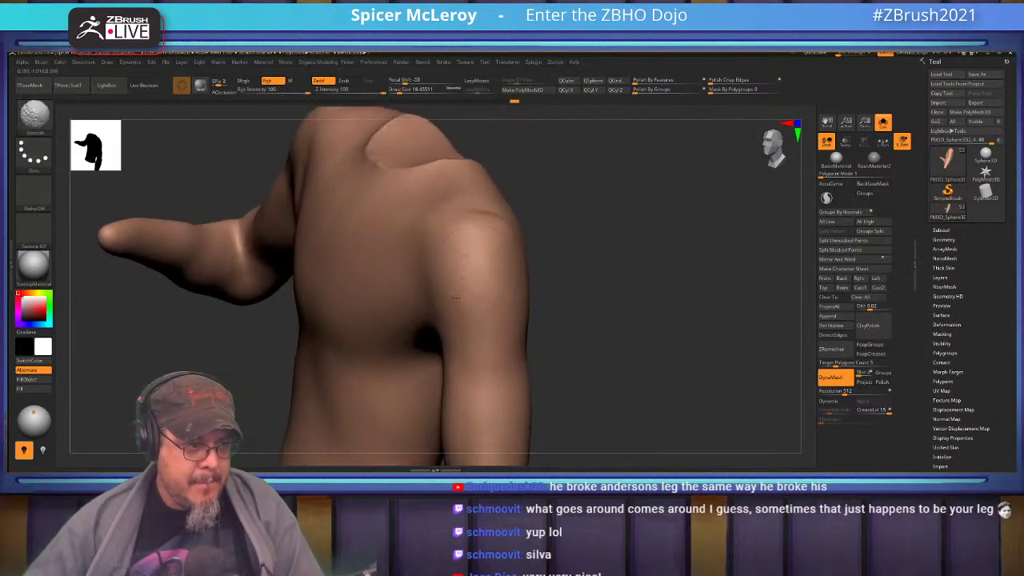
mouse_move(632, 317)
mouse_down()
mouse_move(598, 285)
mouse_move(582, 310)
mouse_up()
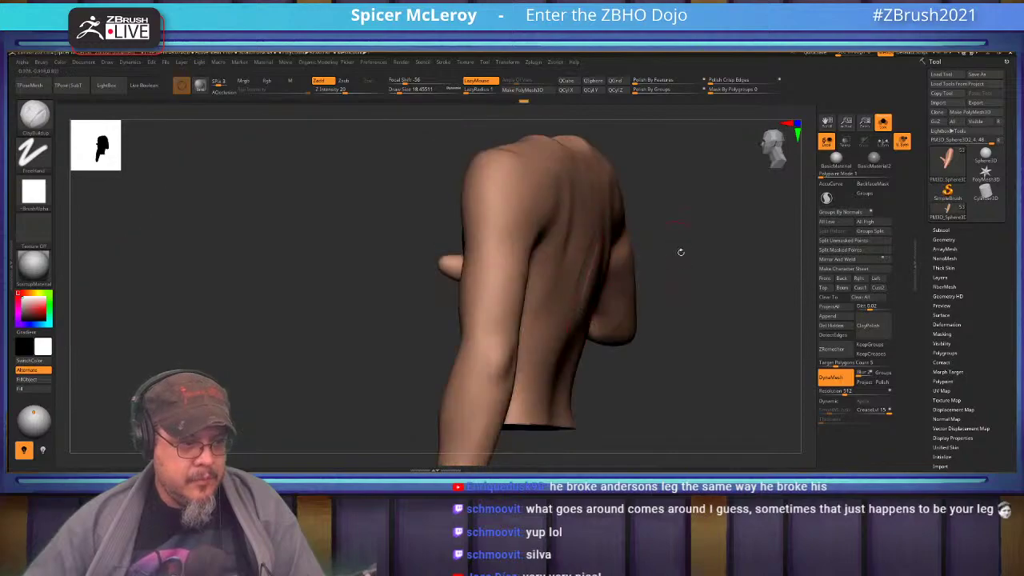
Step: Check the arm against the fully clothed warrior, then isolate the torso and arms again around the raised arm
click(882, 125)
drag(291, 329, 530, 219)
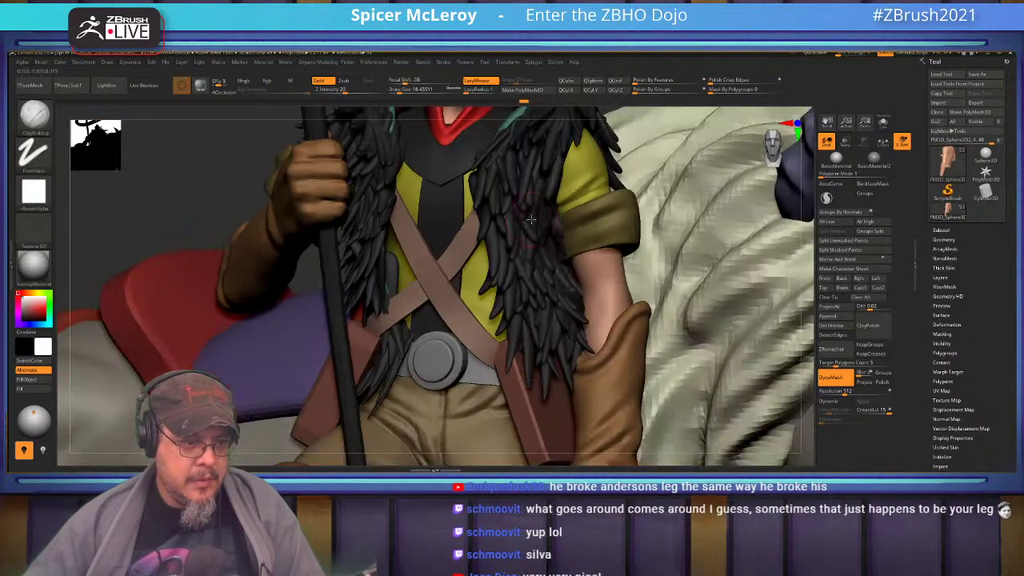
drag(562, 297, 499, 280)
click(883, 123)
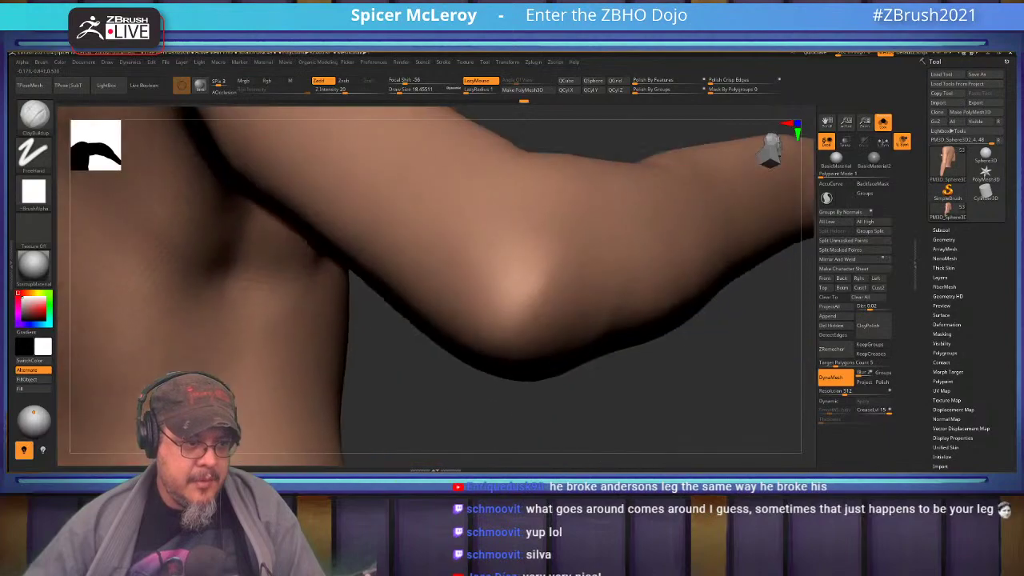
Step: Add ClayBuildup strokes to the raised arm's elbow and the back of its armpit, smoothing both areas
right_drag(491, 291, 434, 287)
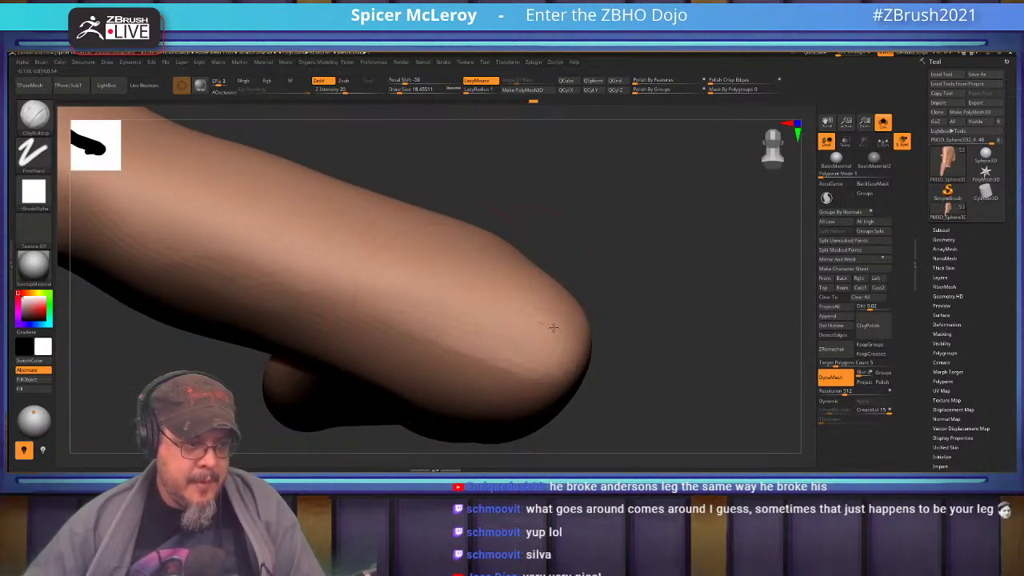
shift+drag(547, 367, 440, 319)
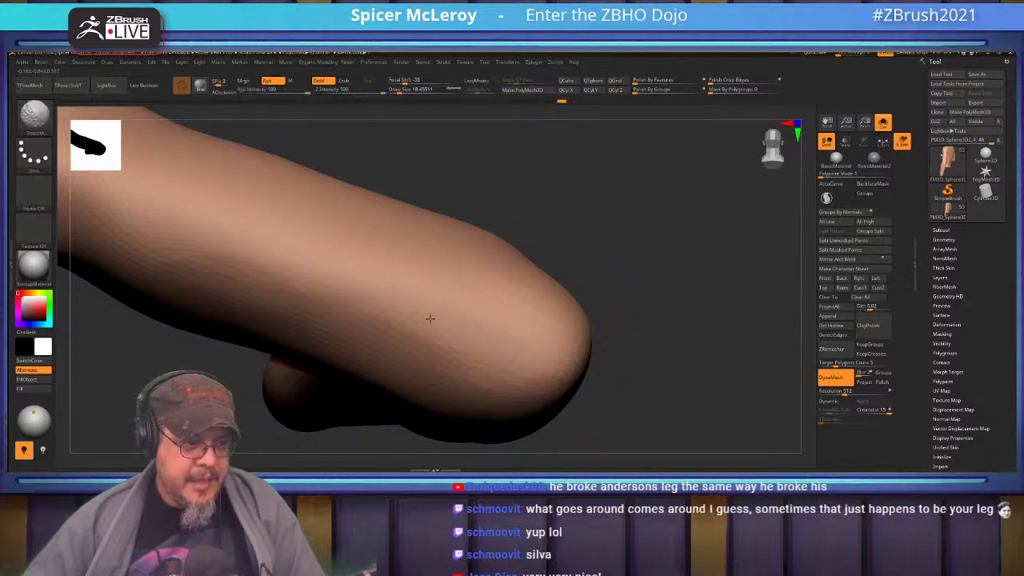
right_drag(279, 270, 264, 272)
mouse_move(449, 289)
ctrl+right_down()
mouse_move(444, 255)
mouse_move(406, 266)
mouse_move(408, 287)
ctrl+right_up()
right_drag(408, 286, 421, 279)
drag(411, 276, 479, 279)
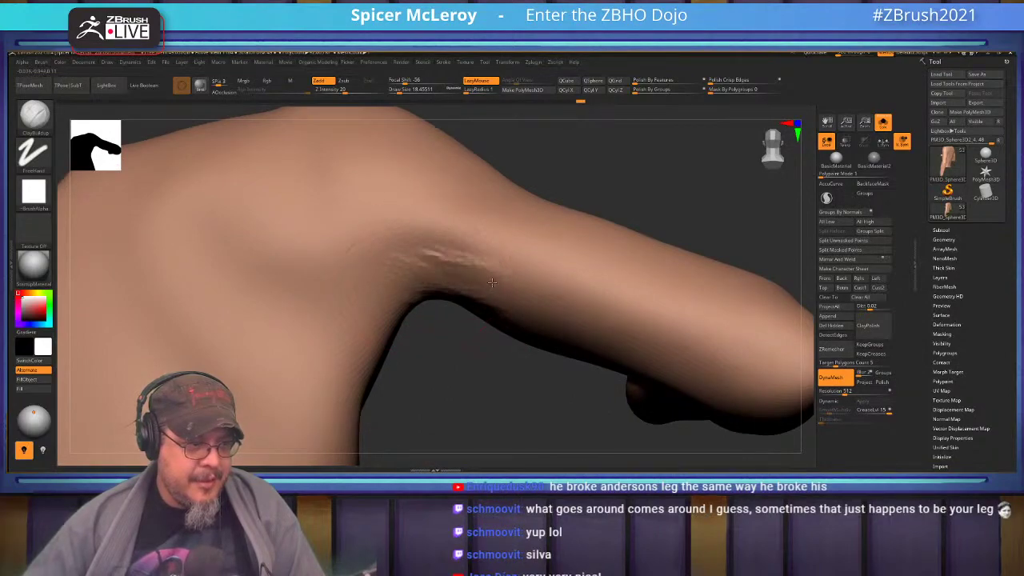
key(shift)
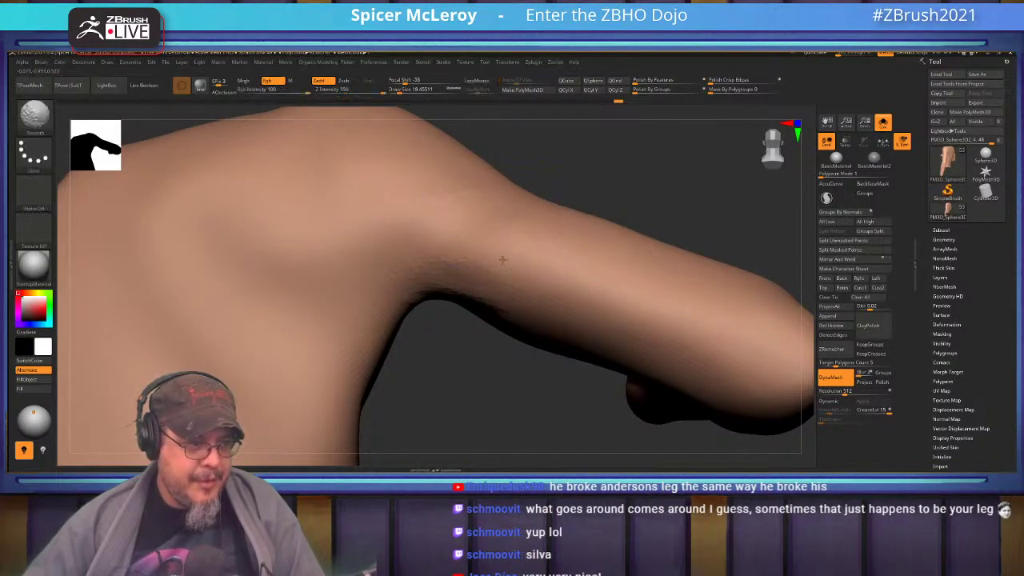
Step: Add ClayBuildup strokes around the lowered arm's inner elbow and smooth them into the upper arm
mouse_move(513, 255)
right_down()
mouse_move(460, 306)
mouse_move(500, 301)
right_up()
right_drag(488, 338, 469, 268)
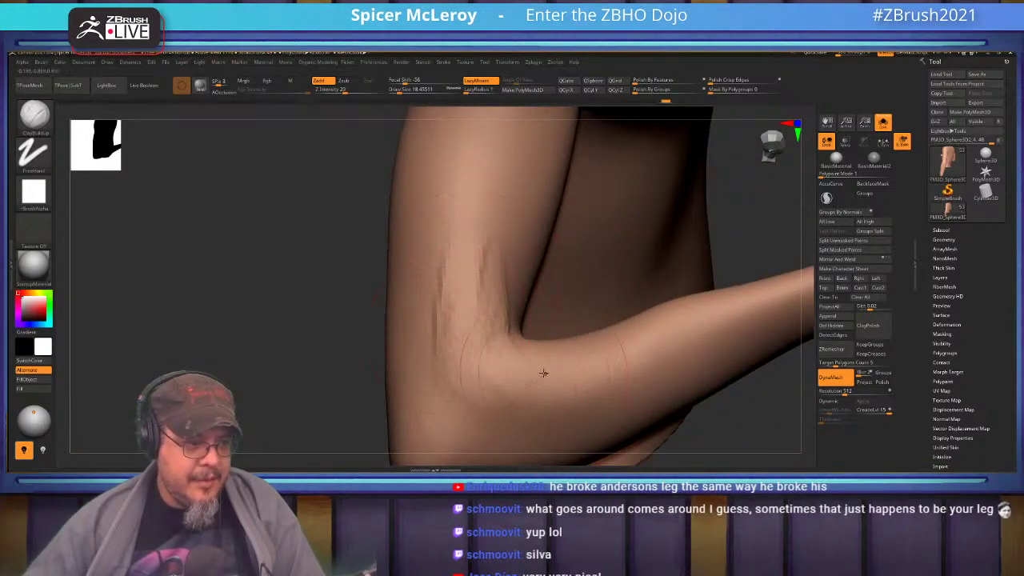
shift+drag(542, 377, 485, 247)
mouse_move(471, 379)
right_down()
mouse_move(516, 296)
mouse_move(629, 200)
right_up()
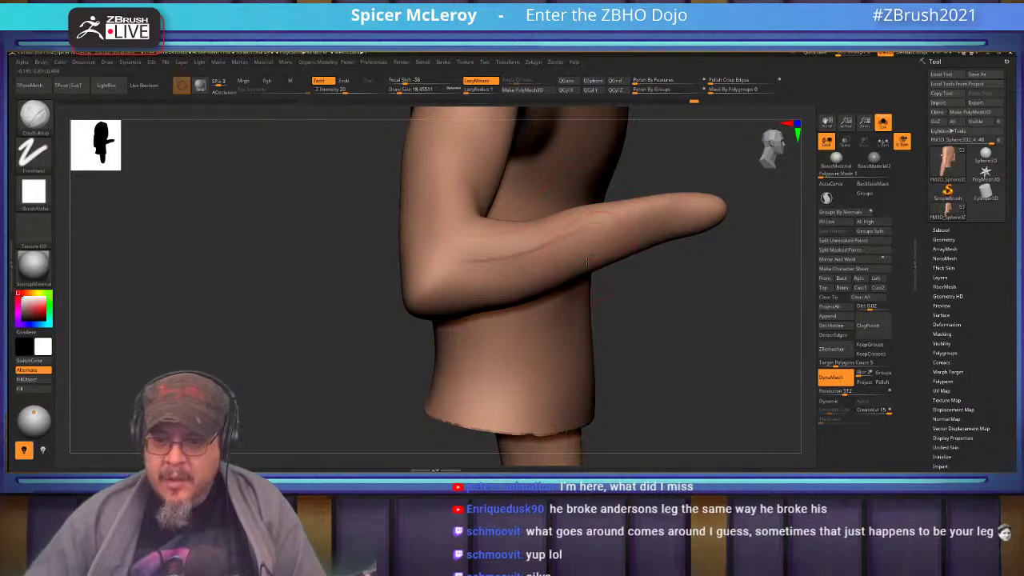
Step: Carve the muscle separation along the lowered forearm with DamStandard at a draw size of about 18 and soften it
right_drag(567, 248, 516, 268)
key(b)
key(d)
key(s)
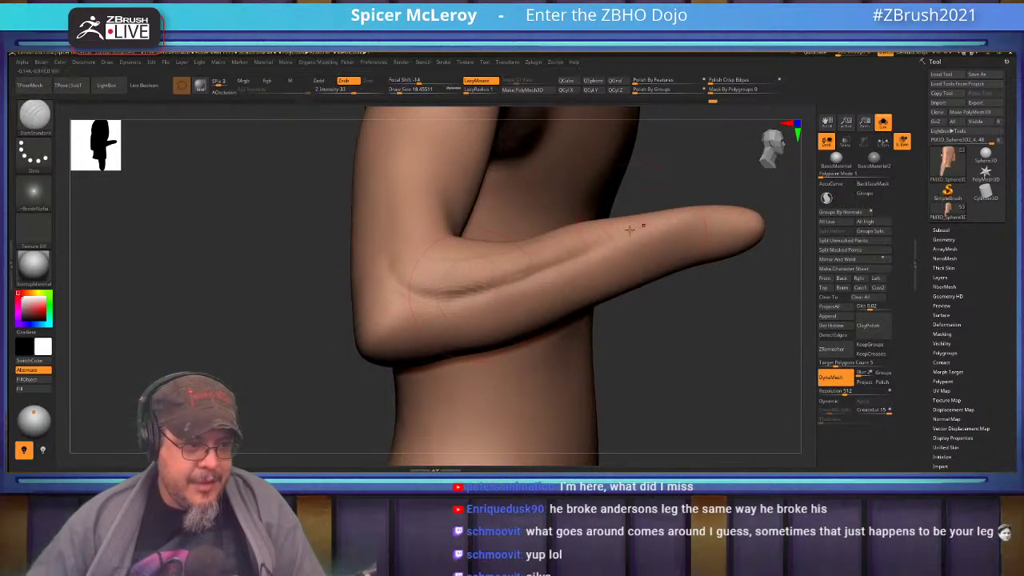
key(shift)
mouse_move(484, 265)
right_down()
mouse_move(490, 294)
mouse_move(669, 203)
right_up()
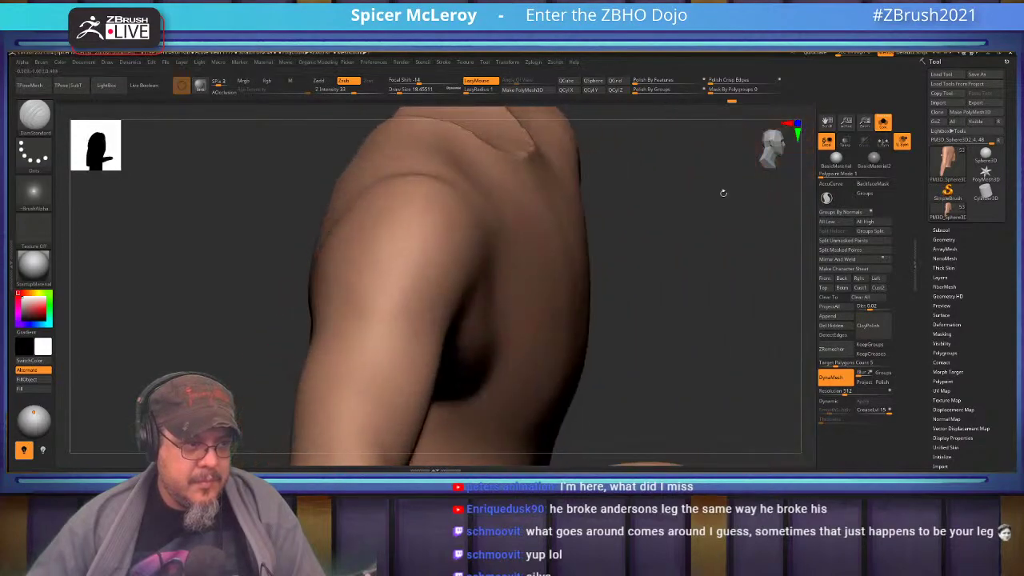
Step: Exit the isolated view and show the Coda cover reference plane behind the full scene
click(883, 123)
key(f)
right_drag(553, 245, 558, 436)
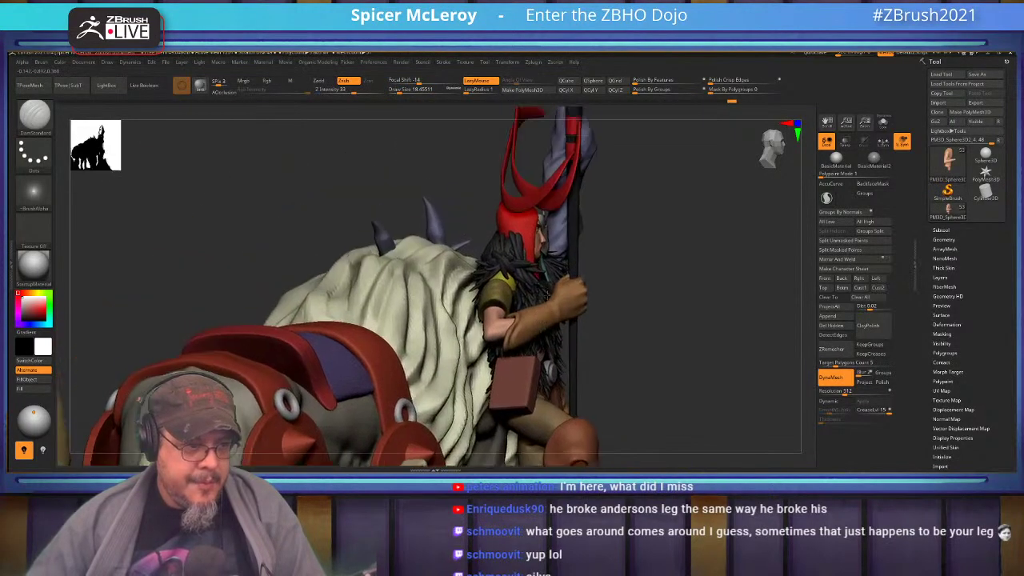
right_drag(640, 294, 559, 264)
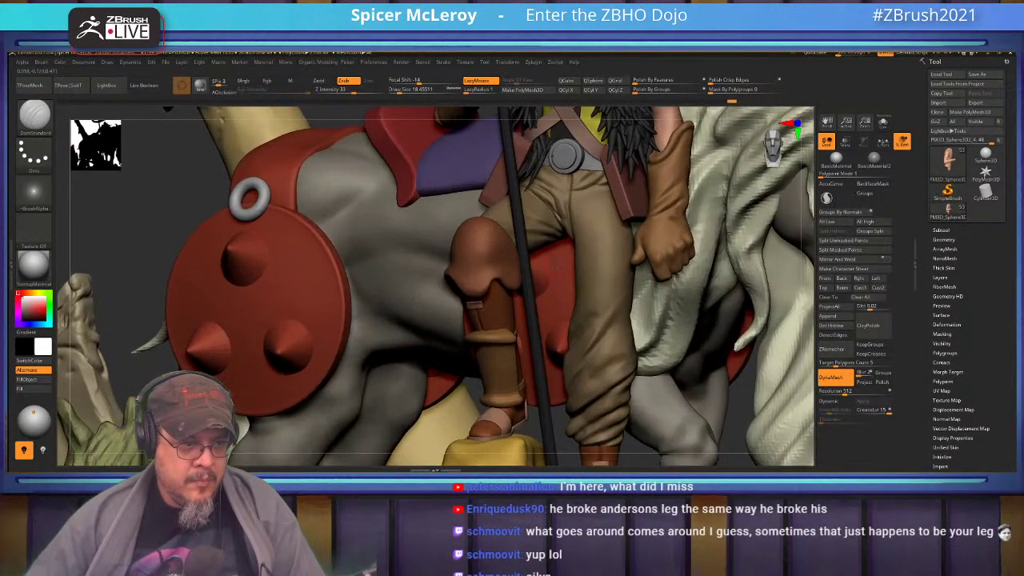
click(941, 230)
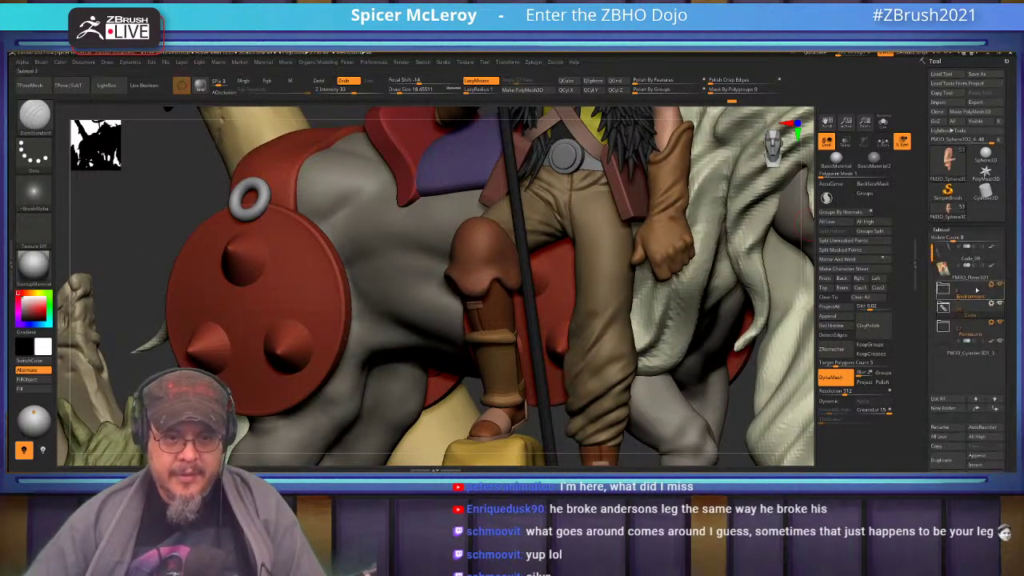
click(1001, 267)
key(f)
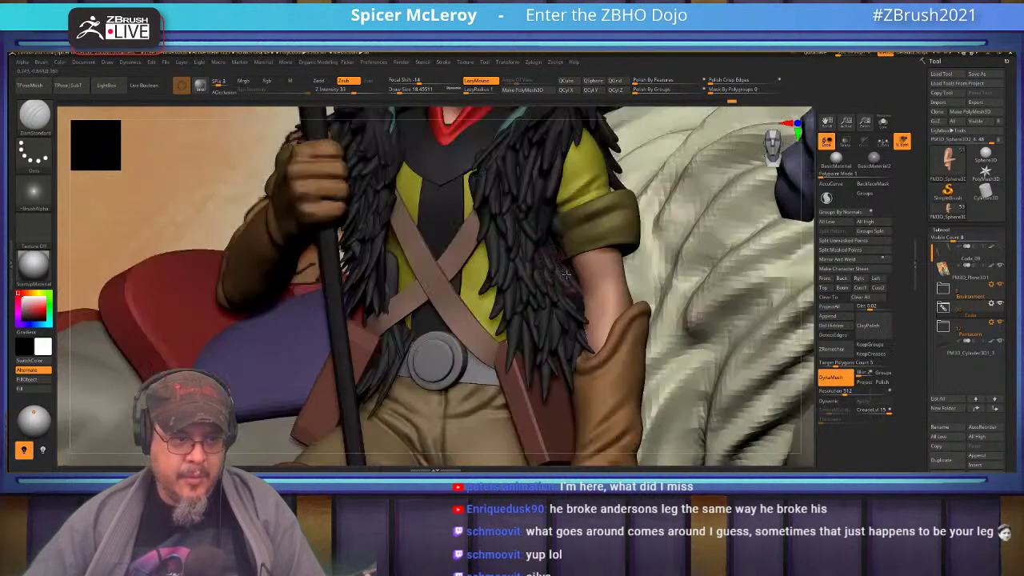
key(f)
mouse_move(614, 268)
right_down()
mouse_move(593, 264)
mouse_move(600, 269)
right_up()
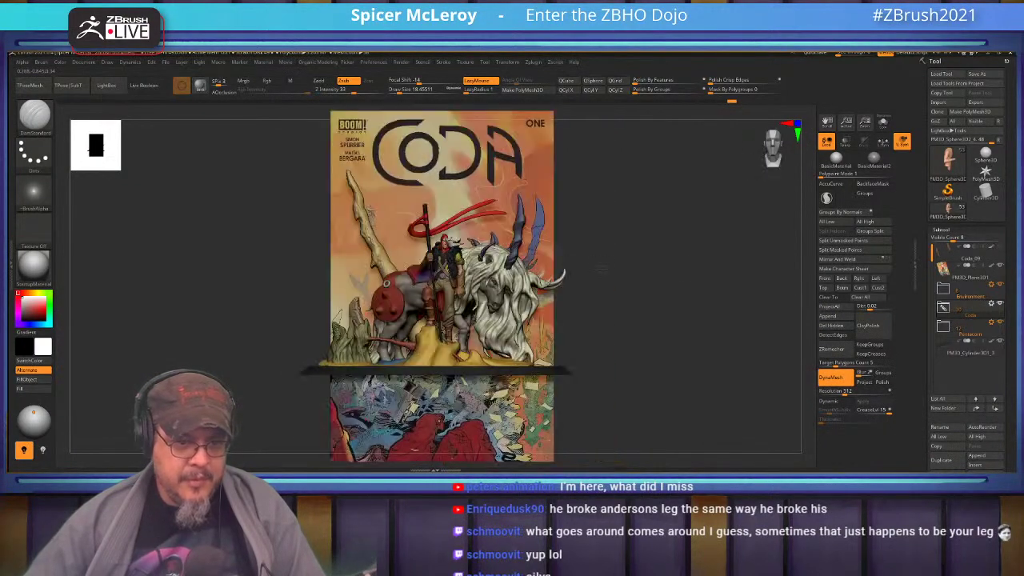
Step: Expand the Coda folder and hide the environment and horned beast folders so the warrior stands alone against the reference
click(989, 305)
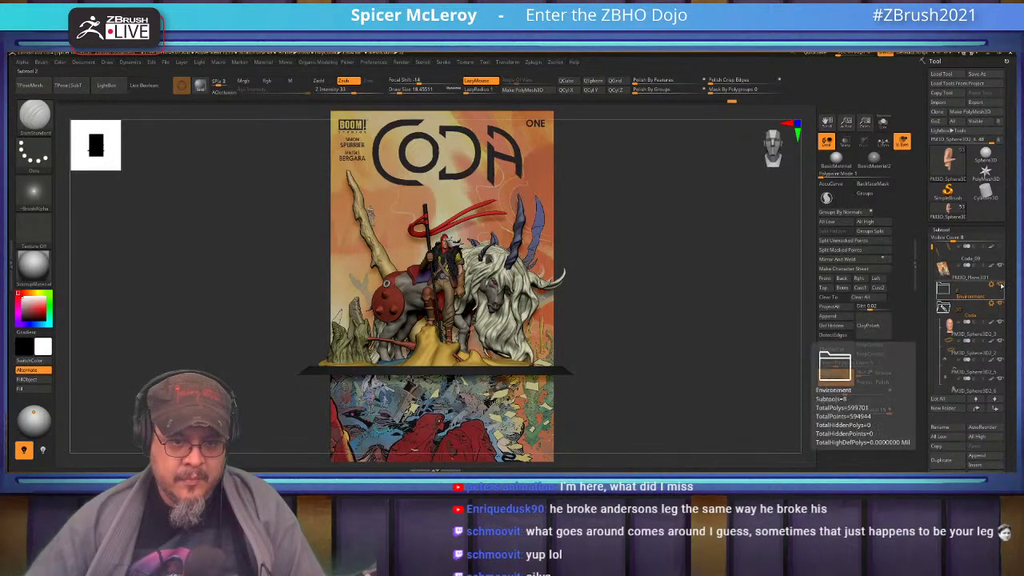
mouse_move(1001, 249)
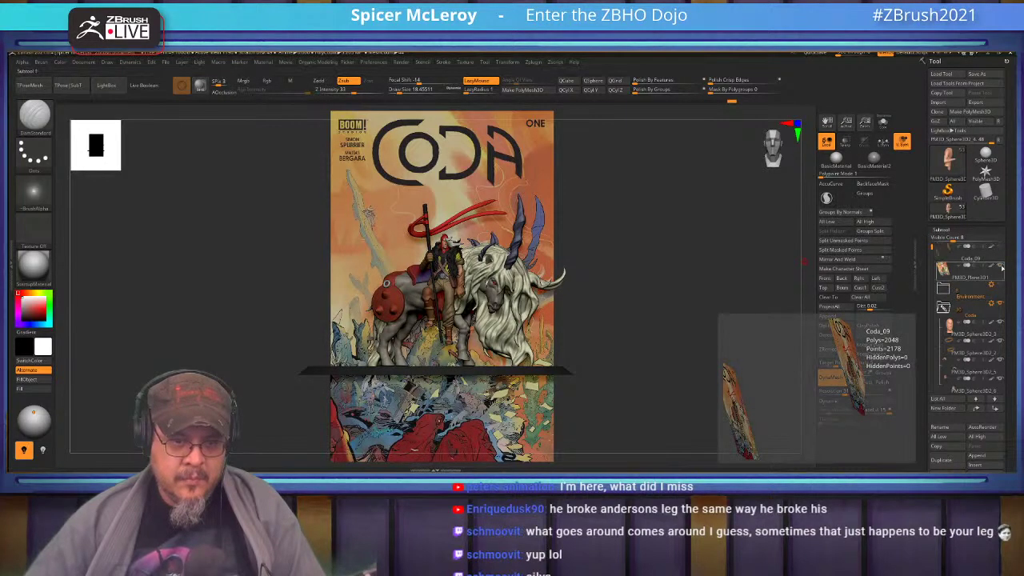
mouse_move(973, 334)
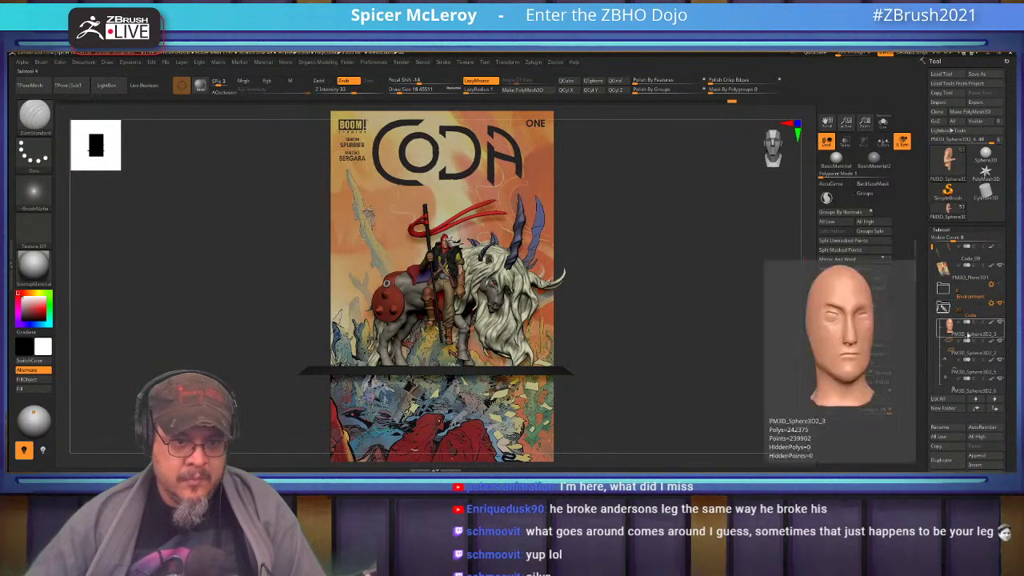
drag(933, 247, 931, 300)
mouse_move(994, 304)
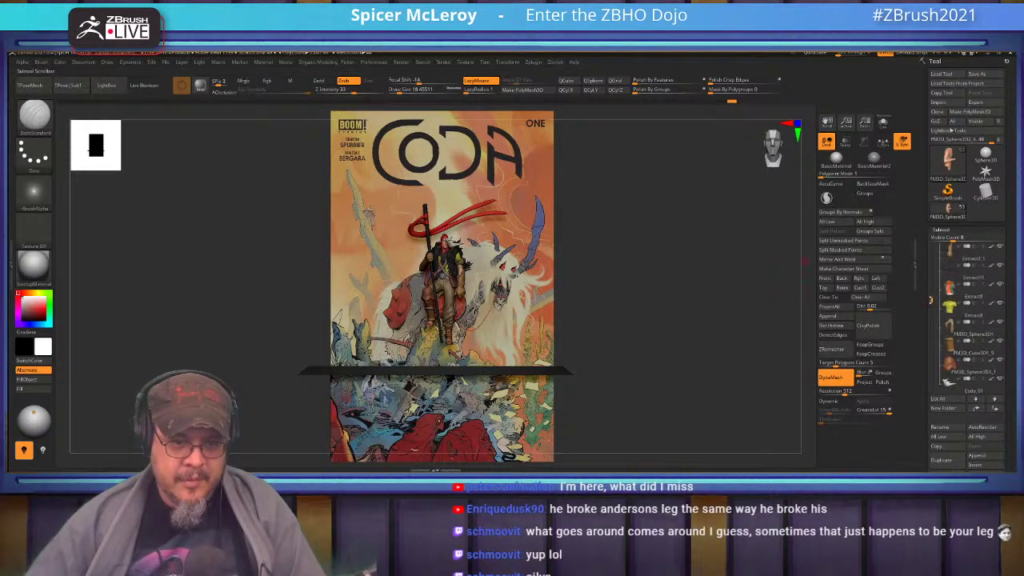
Step: Select the warrior's trousers subtool and rename it Pants
click(976, 336)
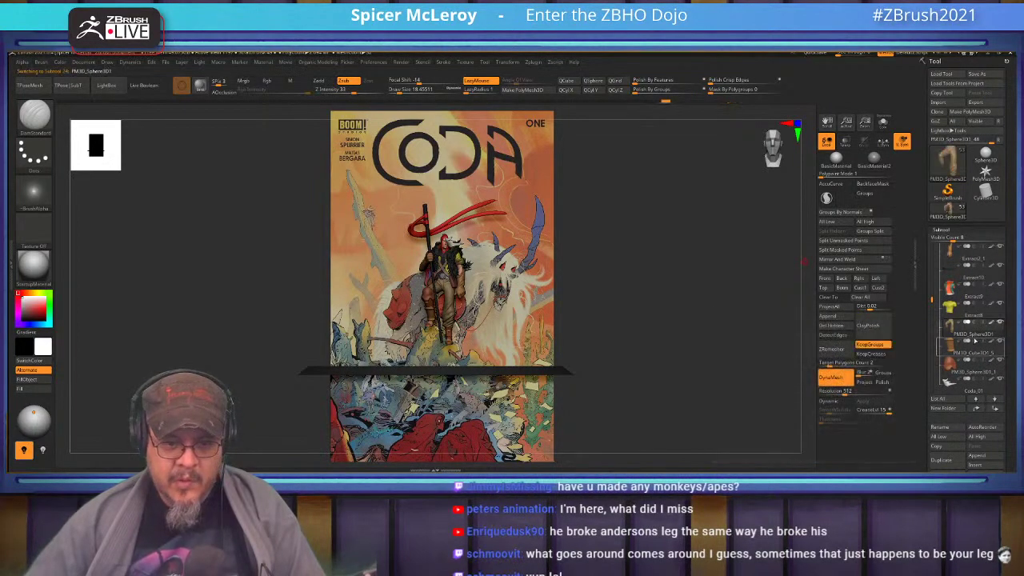
key(ctrl)
click(951, 428)
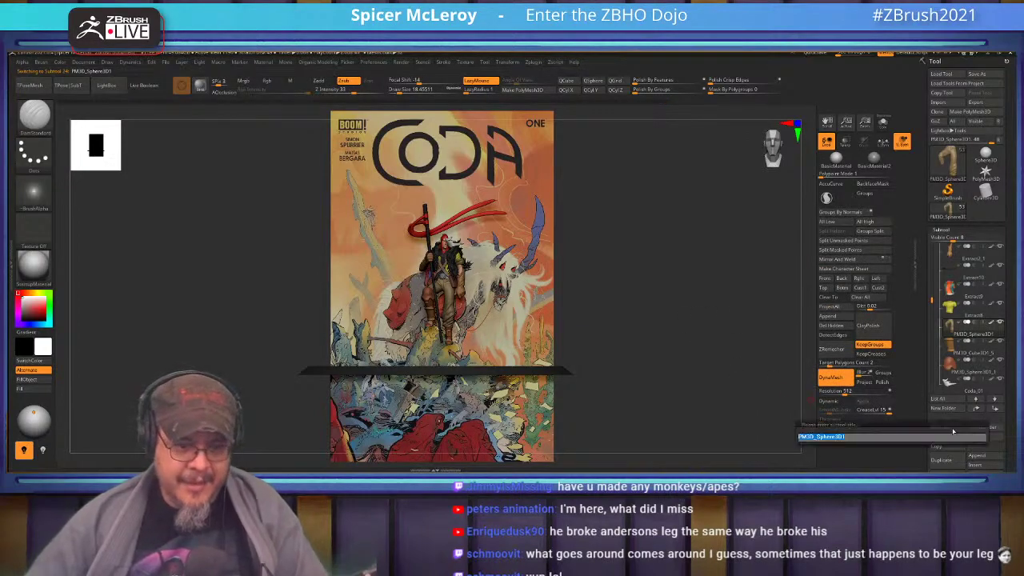
text(Pants)
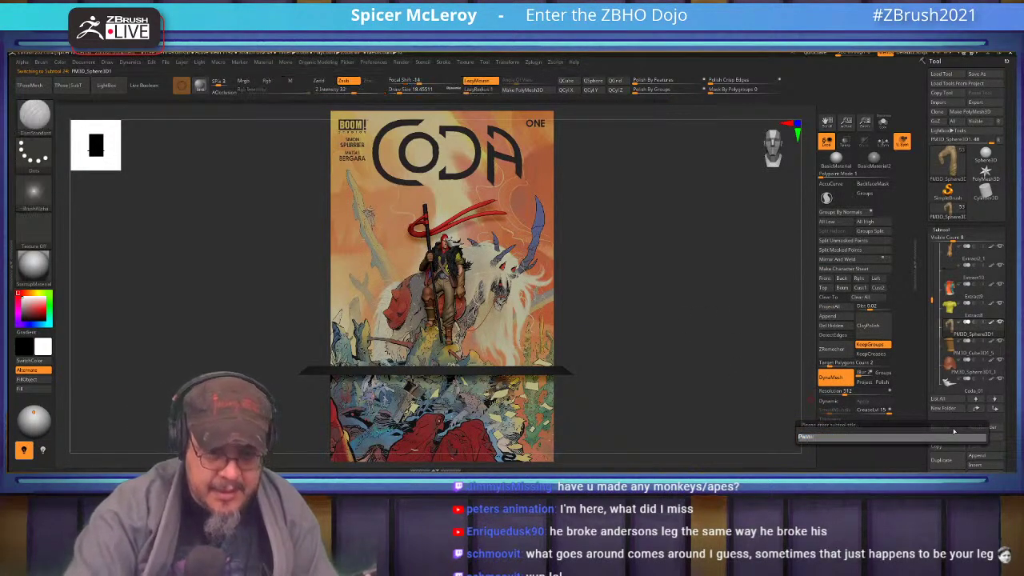
key(Return)
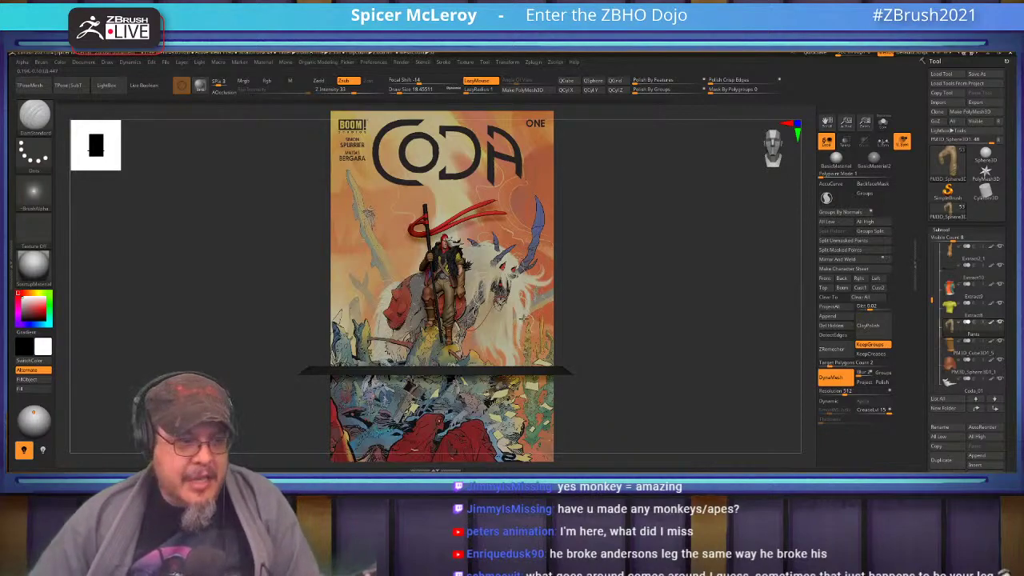
Step: Turn on transparency and carve diagonal folds into the straight leg's lower trouser with DamStandard, softening them
drag(624, 304, 588, 303)
drag(512, 138, 682, 292)
click(846, 143)
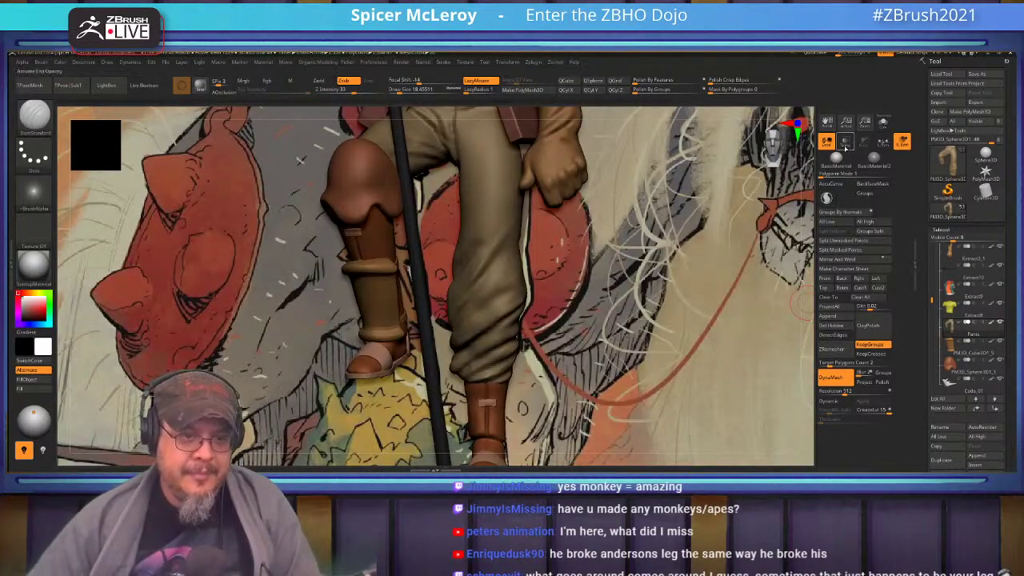
alt+drag(513, 237, 599, 297)
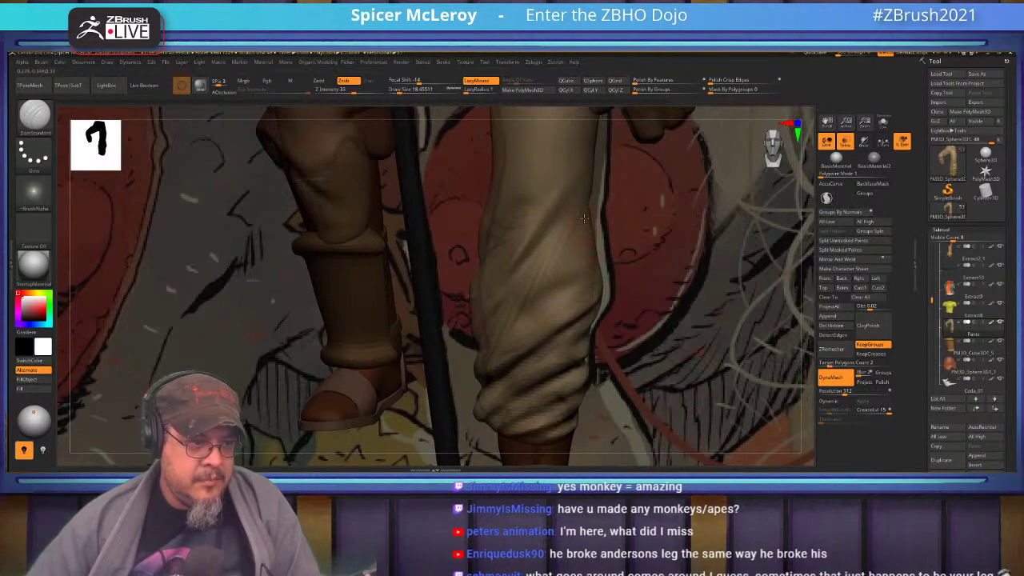
mouse_move(585, 223)
mouse_down()
mouse_move(568, 228)
mouse_move(549, 275)
mouse_up()
key(s)
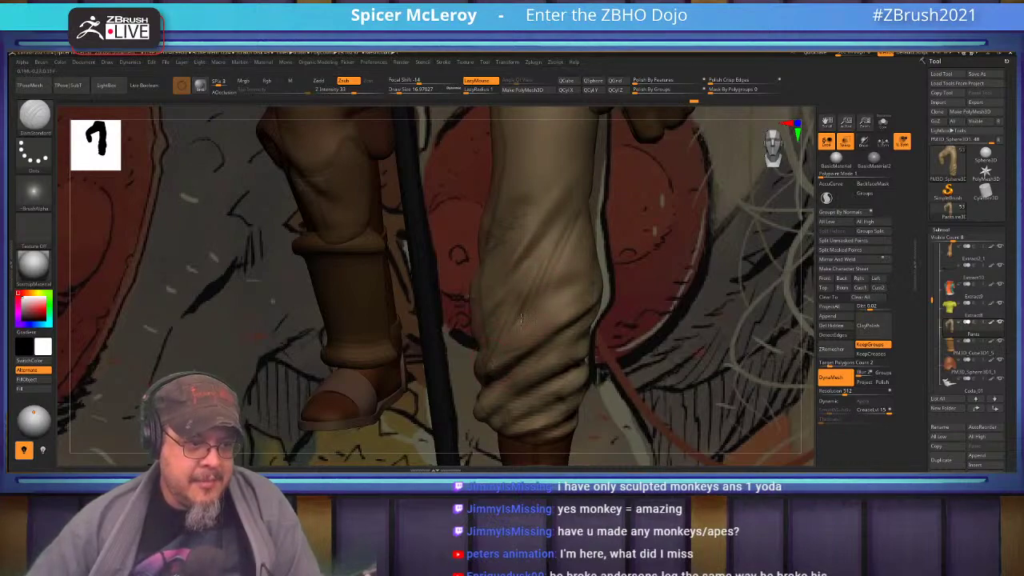
drag(575, 261, 552, 291)
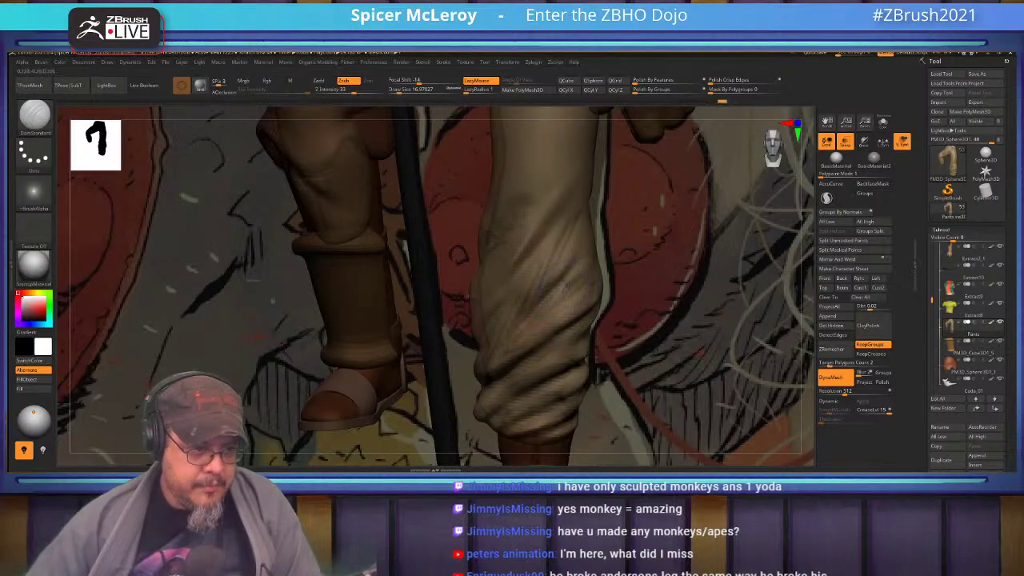
key(shift)
shift+drag(519, 329, 525, 322)
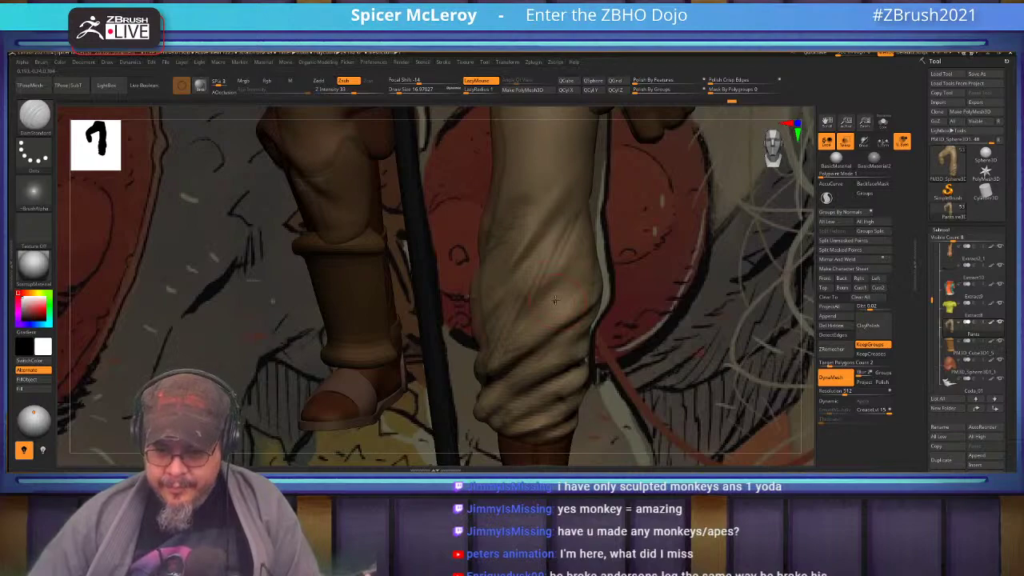
Step: Adjust the lower trouser leg's inner contour against the reference with the Move brush at a draw size of about 35
alt+right_drag(567, 311, 598, 267)
key(b)
key(m)
key(v)
key(s)
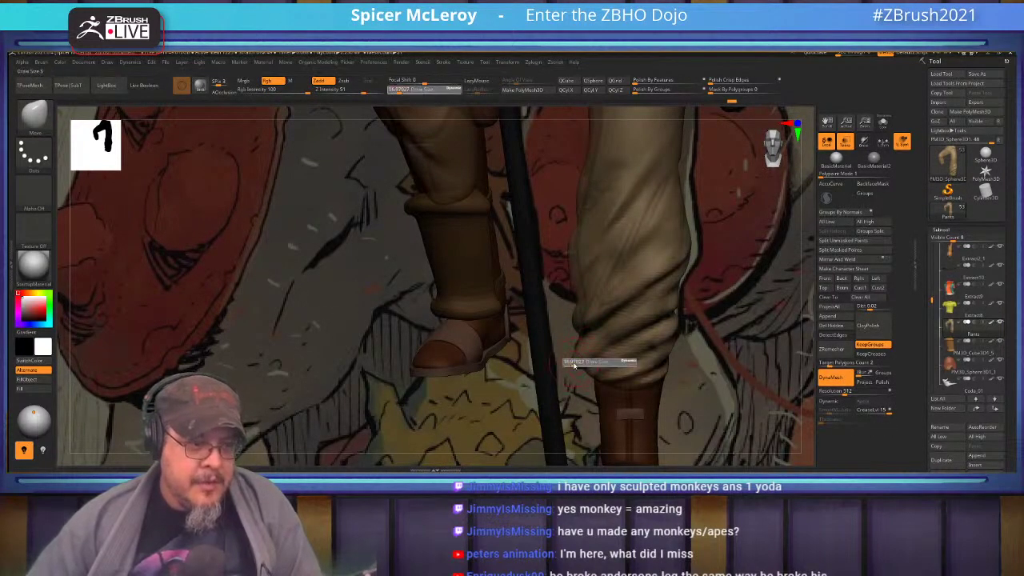
drag(577, 363, 576, 357)
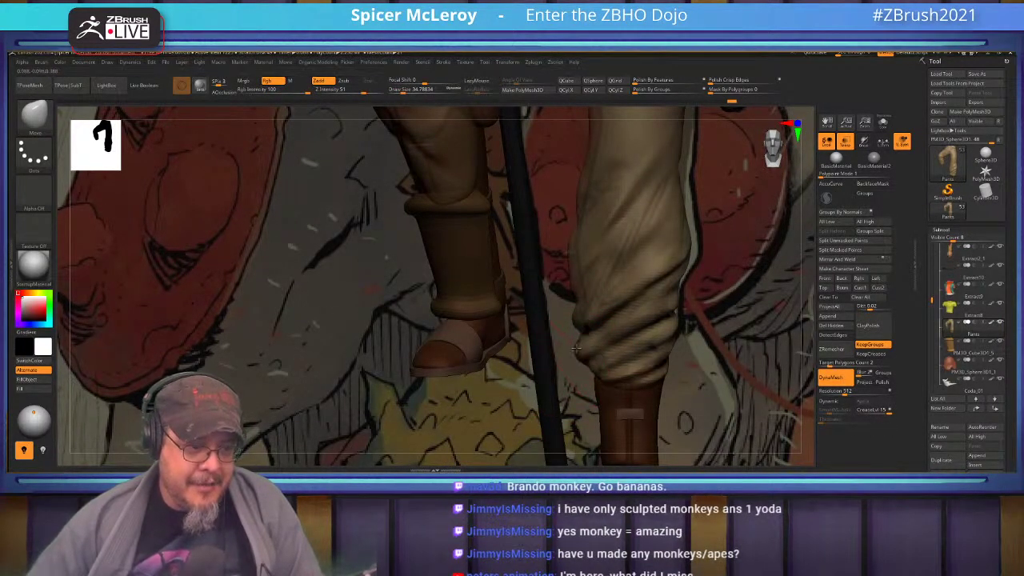
drag(579, 306, 587, 308)
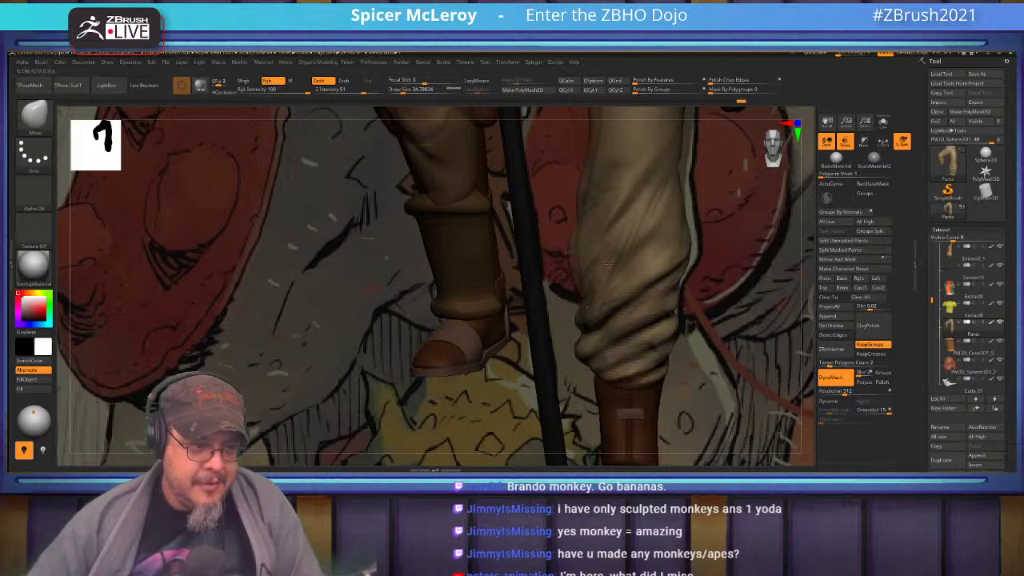
drag(574, 272, 581, 275)
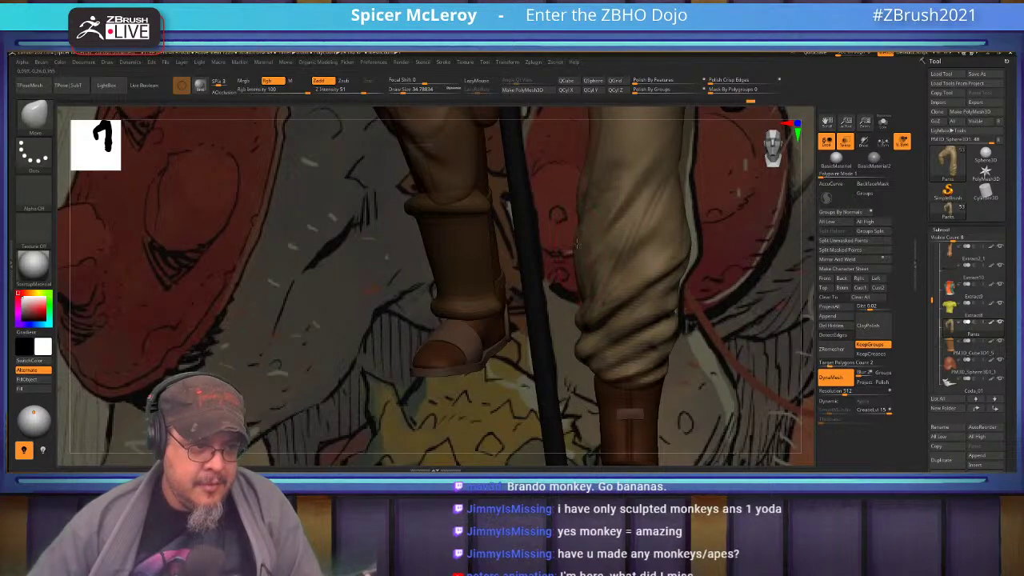
Step: Refine the straight leg's knee and outer calf contours with the Move brush at a draw size of about 68
alt+right_drag(594, 233, 588, 323)
key(s)
drag(577, 271, 591, 267)
alt+right_drag(603, 202, 583, 286)
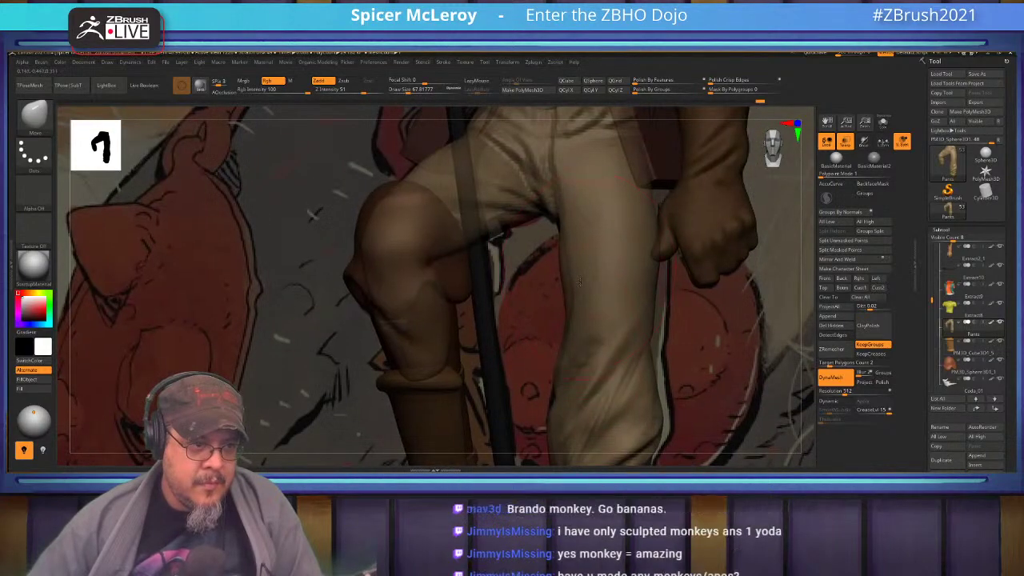
alt+right_drag(562, 191, 552, 281)
alt+right_drag(440, 256, 500, 268)
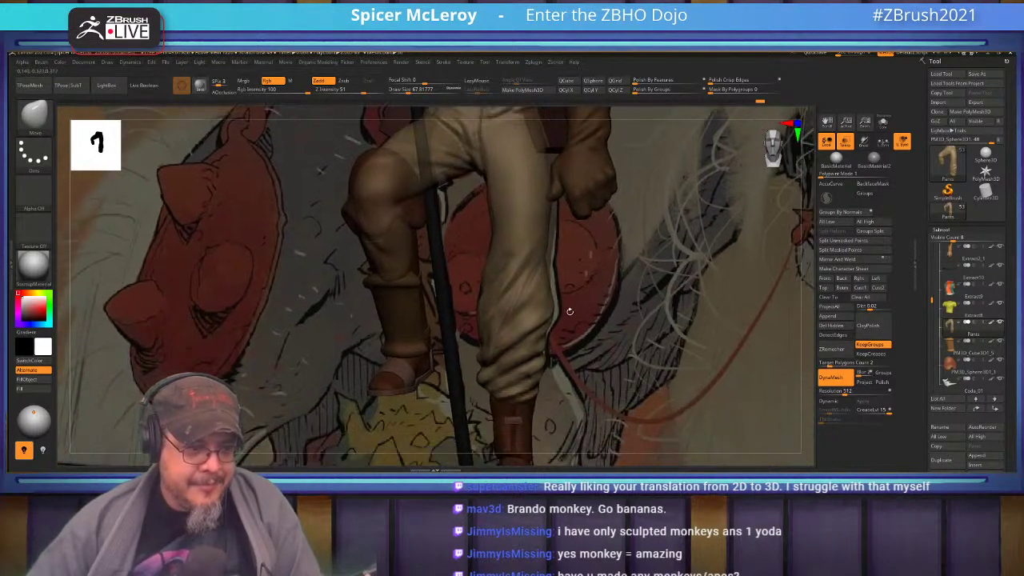
drag(550, 308, 558, 311)
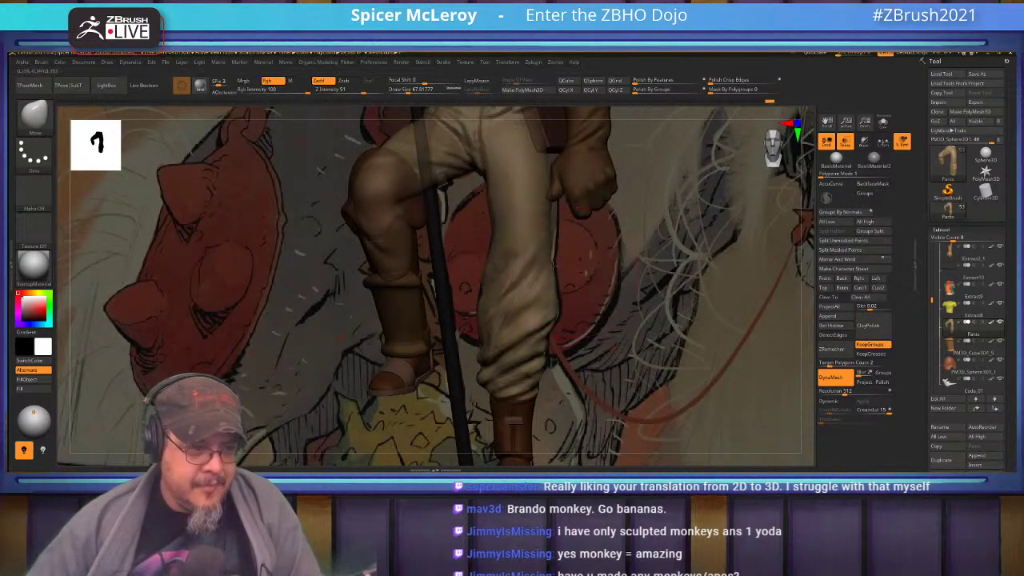
Step: Select the lowered arm's glove, turn off transparency and reshape the cuff near the elbow with the Move brush
alt+right_drag(558, 212, 561, 268)
mouse_move(557, 211)
alt+right_down()
mouse_move(545, 251)
mouse_move(469, 255)
mouse_move(547, 276)
mouse_move(532, 259)
alt+right_up()
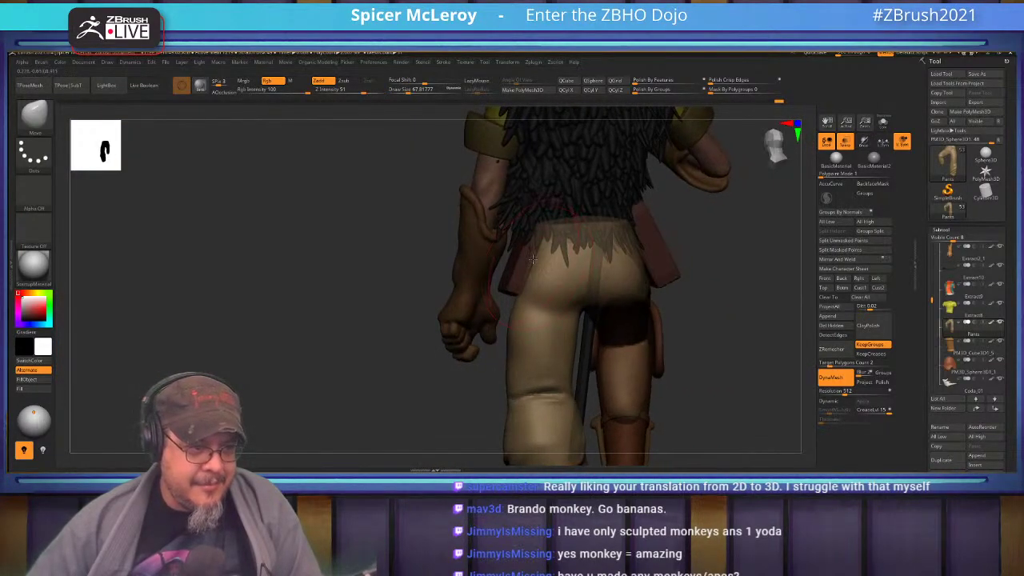
mouse_move(528, 336)
alt+right_down()
mouse_move(517, 265)
mouse_move(509, 271)
mouse_move(507, 286)
mouse_move(572, 284)
alt+right_up()
mouse_move(512, 272)
ctrl+right_down()
mouse_move(512, 320)
mouse_move(493, 259)
ctrl+right_up()
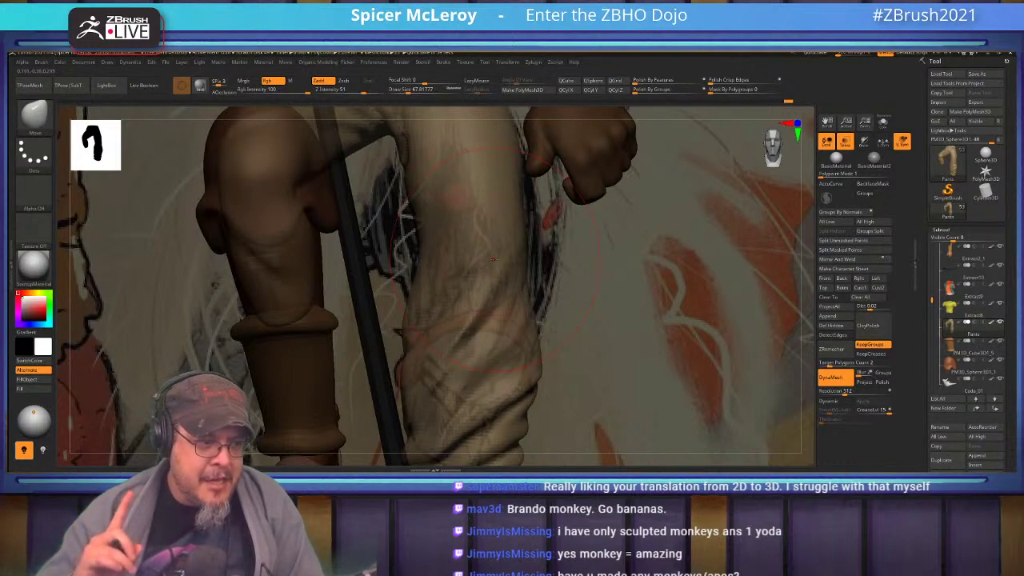
mouse_move(493, 259)
right_down()
mouse_move(535, 323)
mouse_move(459, 315)
mouse_move(509, 330)
mouse_move(616, 272)
mouse_move(526, 273)
right_up()
alt+click(518, 281)
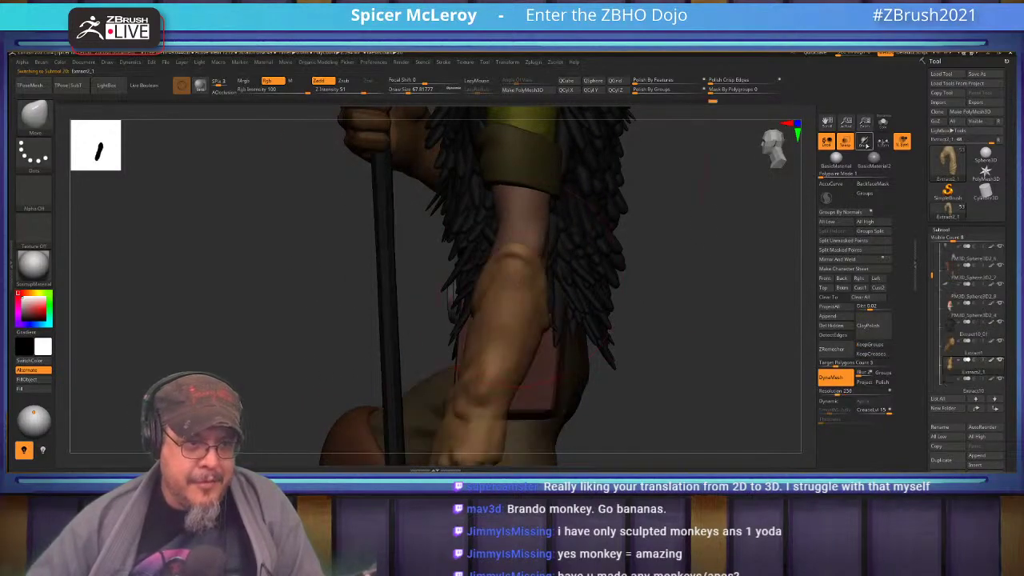
click(846, 141)
ctrl+right_drag(552, 192, 552, 272)
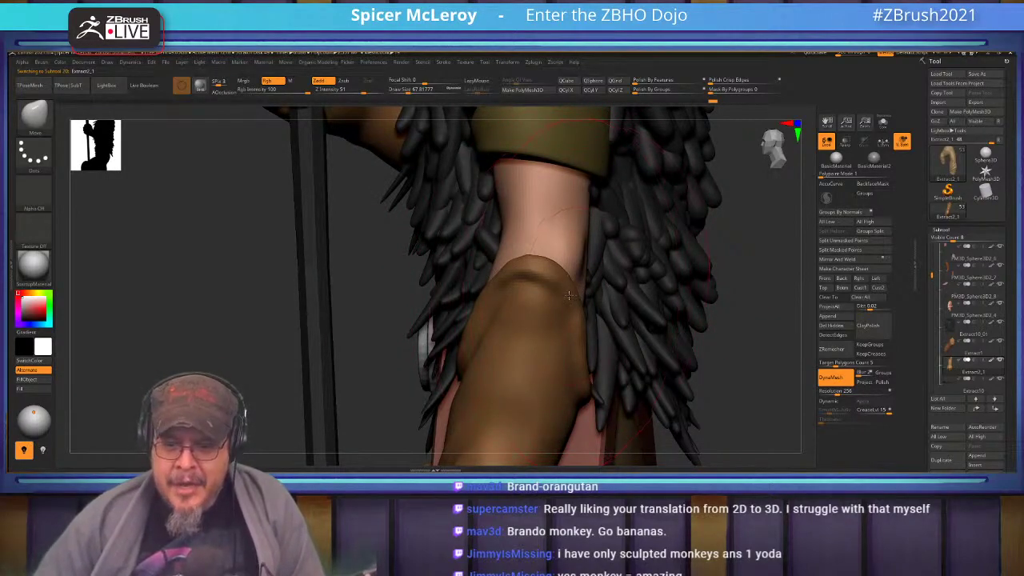
key(s)
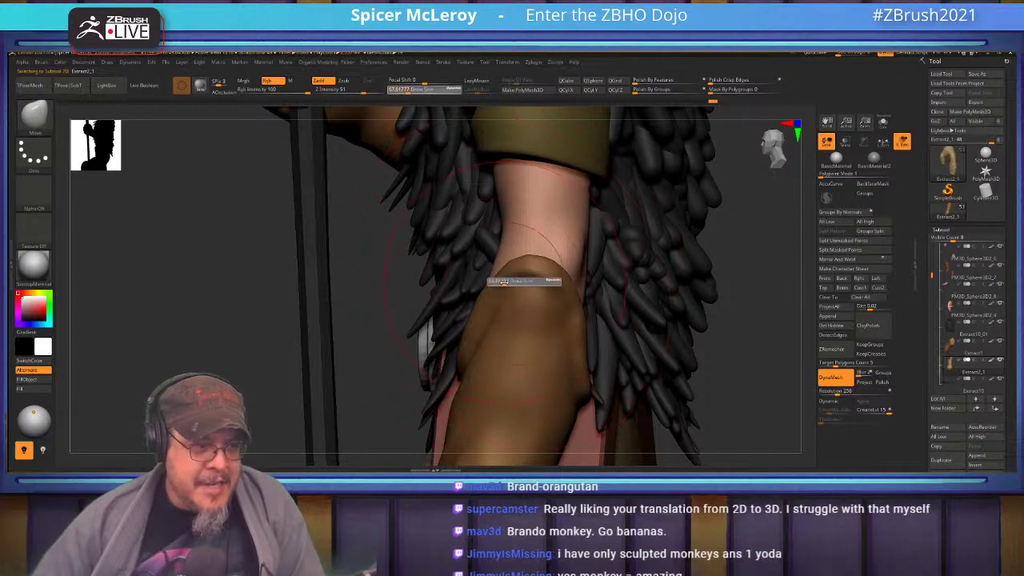
mouse_move(501, 282)
mouse_down()
mouse_move(544, 268)
mouse_move(528, 262)
mouse_move(564, 244)
mouse_up()
mouse_move(451, 272)
right_down()
mouse_move(490, 311)
mouse_move(459, 258)
mouse_move(454, 204)
mouse_move(507, 261)
mouse_move(504, 277)
mouse_move(561, 280)
right_up()
Step: Carve diagonal folds into the lowered arm's glove cuff and forearm with DamStandard at a draw size of about 20, then smooth them
key(b)
key(d)
key(s)
key(s)
drag(560, 279, 556, 279)
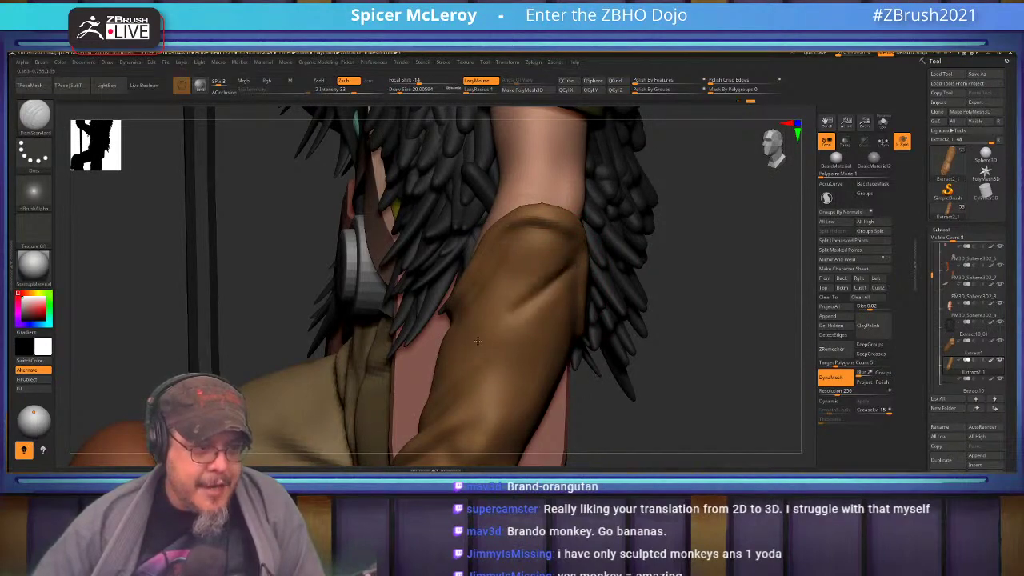
key(shift)
right_drag(553, 280, 528, 302)
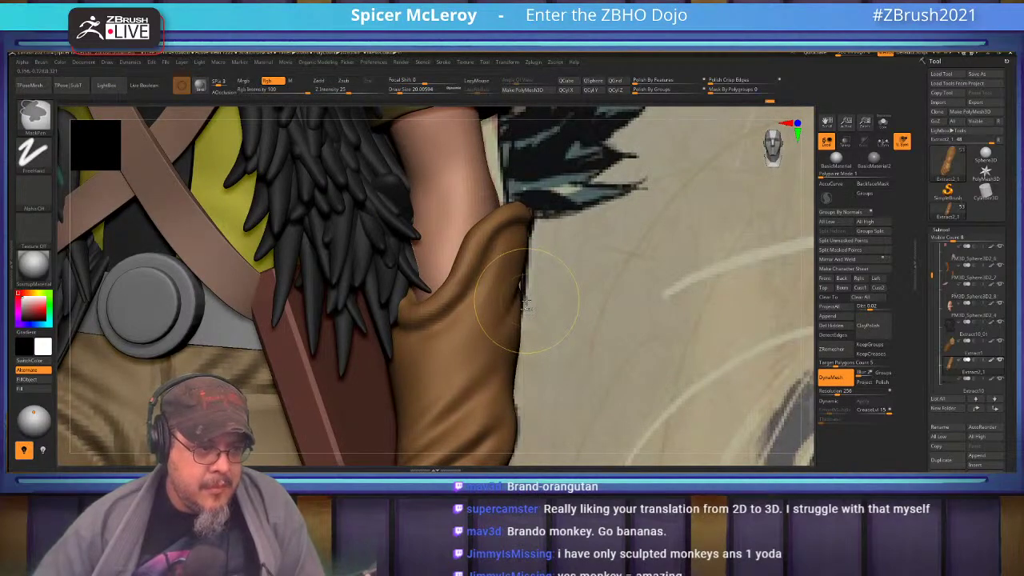
key(f)
mouse_move(508, 292)
alt+right_down()
mouse_move(562, 198)
mouse_move(543, 272)
mouse_move(552, 286)
alt+right_up()
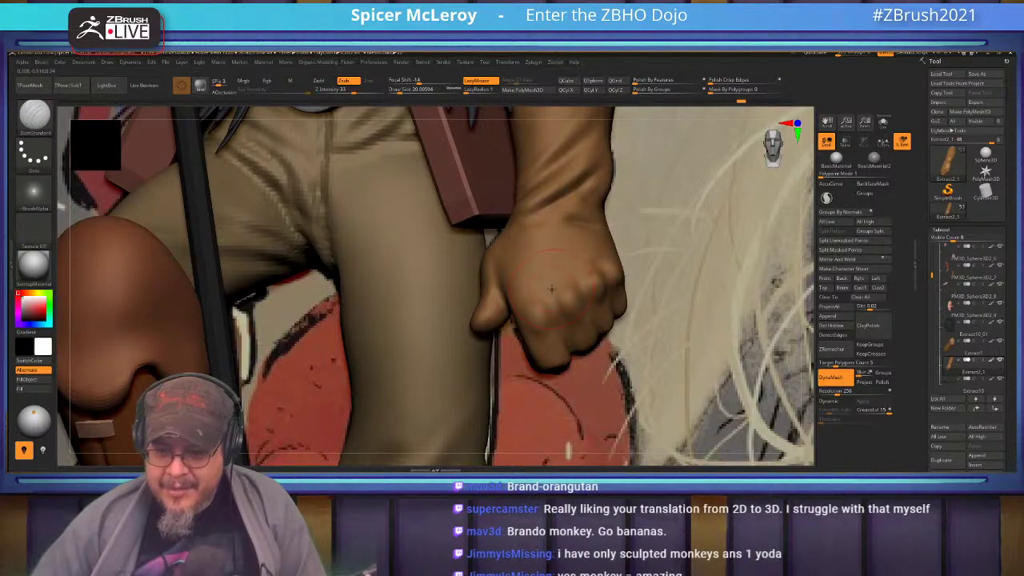
Step: Select the yellow shirt sleeve on the lowered arm and carve folds above its rolled cuff with DamStandard
key(f)
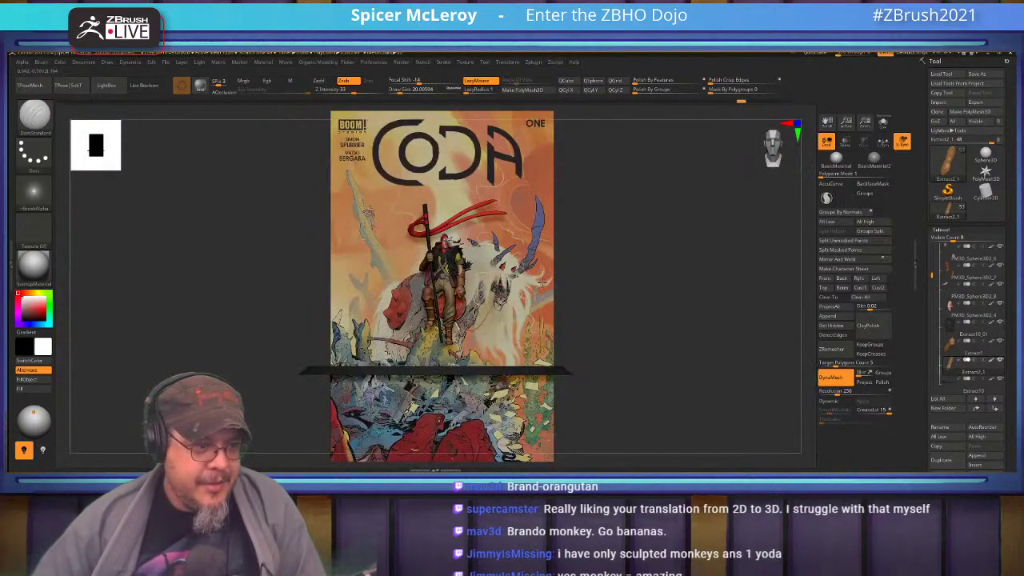
alt+right_drag(457, 285, 624, 298)
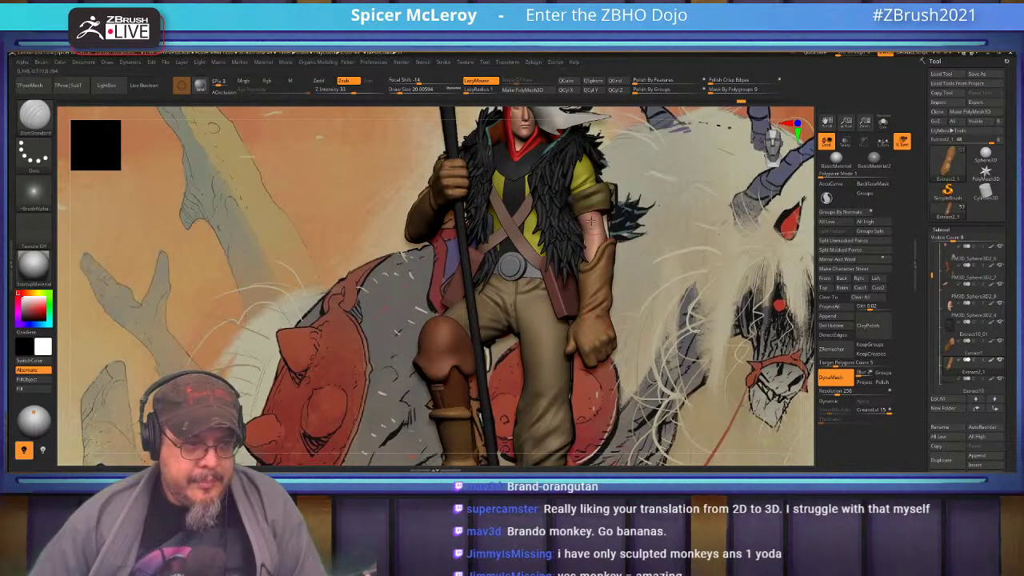
alt+right_drag(531, 160, 541, 238)
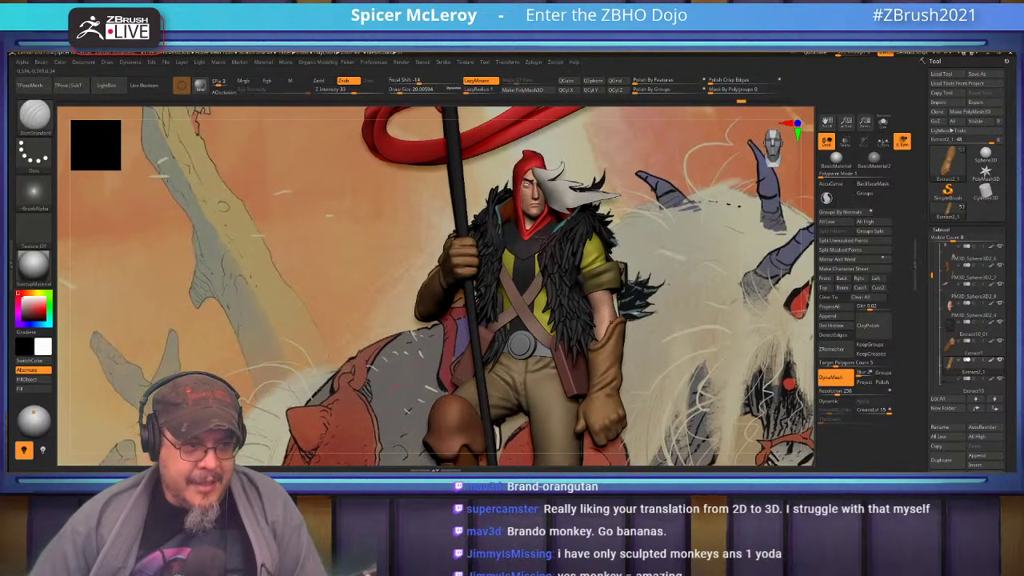
mouse_move(708, 249)
right_down()
mouse_move(574, 246)
mouse_move(624, 221)
mouse_move(575, 374)
right_up()
alt+click(538, 271)
mouse_move(537, 271)
right_down()
mouse_move(575, 284)
mouse_move(546, 278)
right_up()
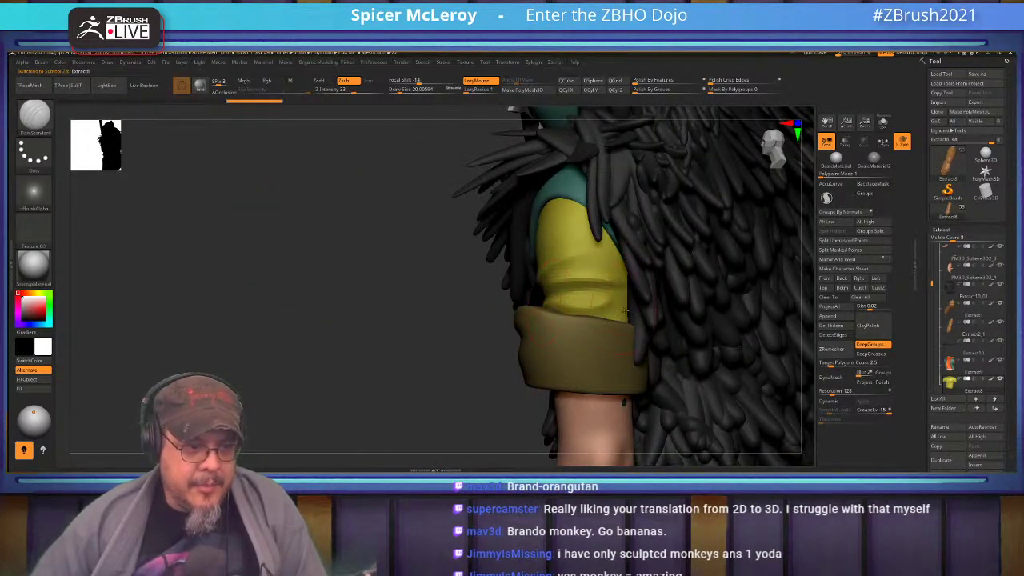
mouse_move(596, 276)
right_down()
mouse_move(520, 294)
mouse_move(592, 271)
mouse_move(611, 239)
mouse_move(766, 176)
mouse_move(450, 295)
mouse_move(528, 240)
mouse_move(595, 264)
right_up()
alt+right_drag(595, 265, 507, 288)
mouse_move(761, 238)
mouse_down()
mouse_move(573, 244)
mouse_move(588, 233)
mouse_move(596, 256)
mouse_move(577, 234)
mouse_move(594, 271)
mouse_up()
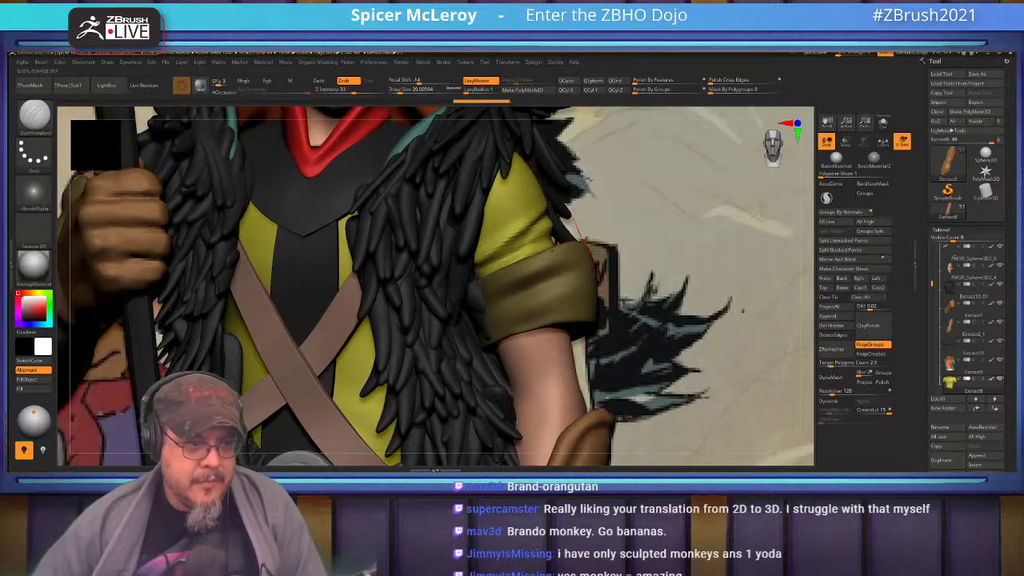
Step: Select the rolled olive sleeve cuff and pull its outer edge out to the cover outline with the Move brush at about 35
key(b)
key(m)
key(v)
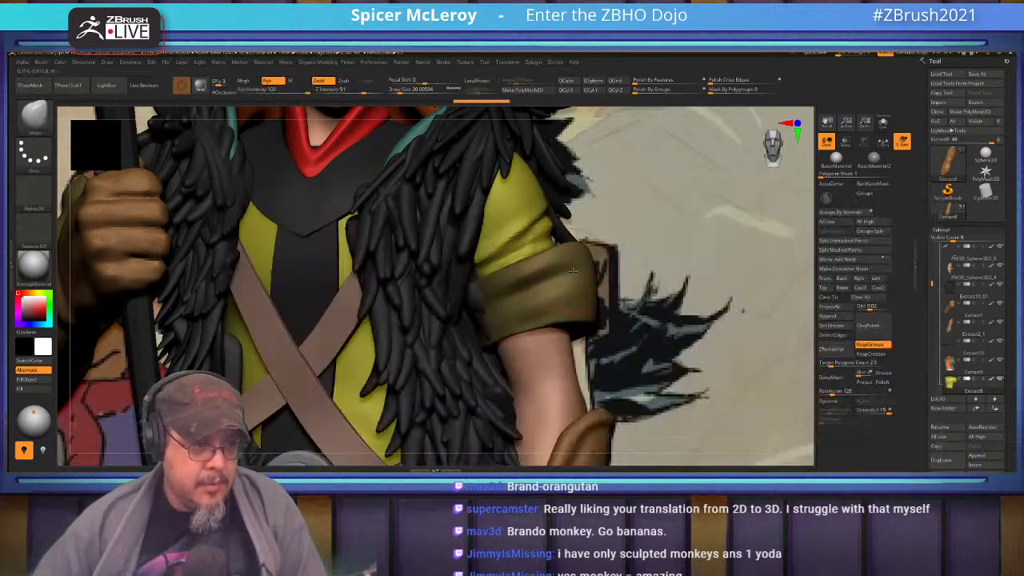
alt+click(574, 275)
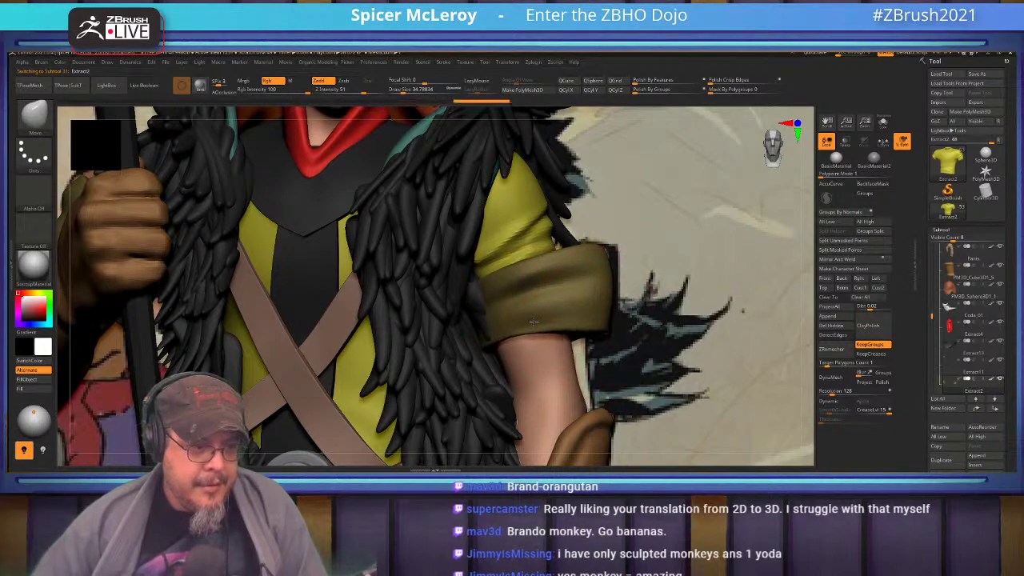
ctrl+right_drag(551, 262, 560, 180)
Step: Refine the sleeve cuff's volume and lower rim from the side and below with the Move brush at draw sizes of about 37 and 27
mouse_move(680, 260)
right_down()
mouse_move(564, 268)
mouse_move(603, 273)
mouse_move(578, 312)
right_up()
key(s)
click(577, 281)
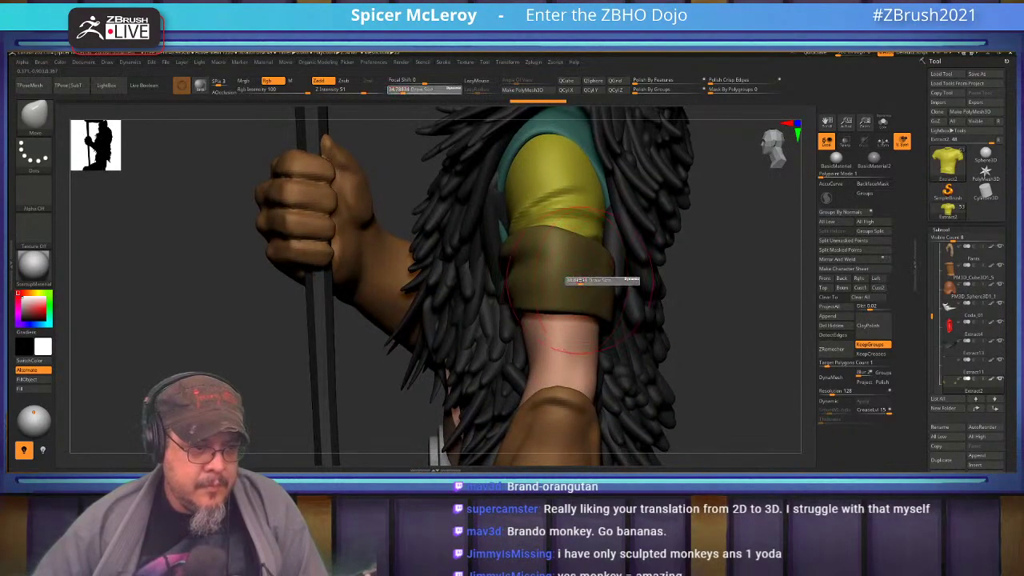
mouse_move(533, 278)
mouse_down()
mouse_move(508, 277)
mouse_move(562, 279)
mouse_up()
mouse_move(605, 267)
right_down()
mouse_move(632, 250)
mouse_move(620, 252)
right_up()
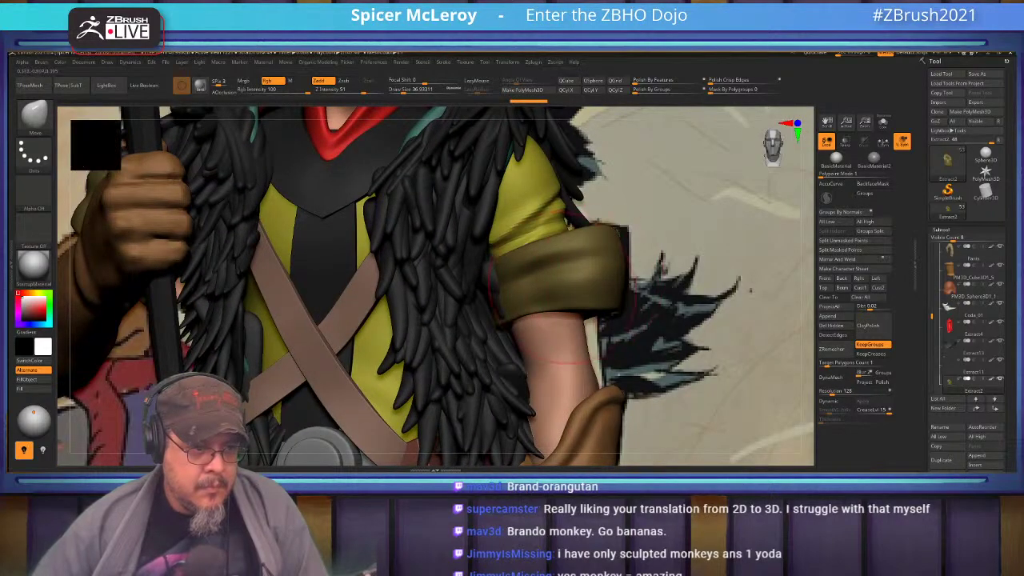
right_drag(750, 290, 620, 166)
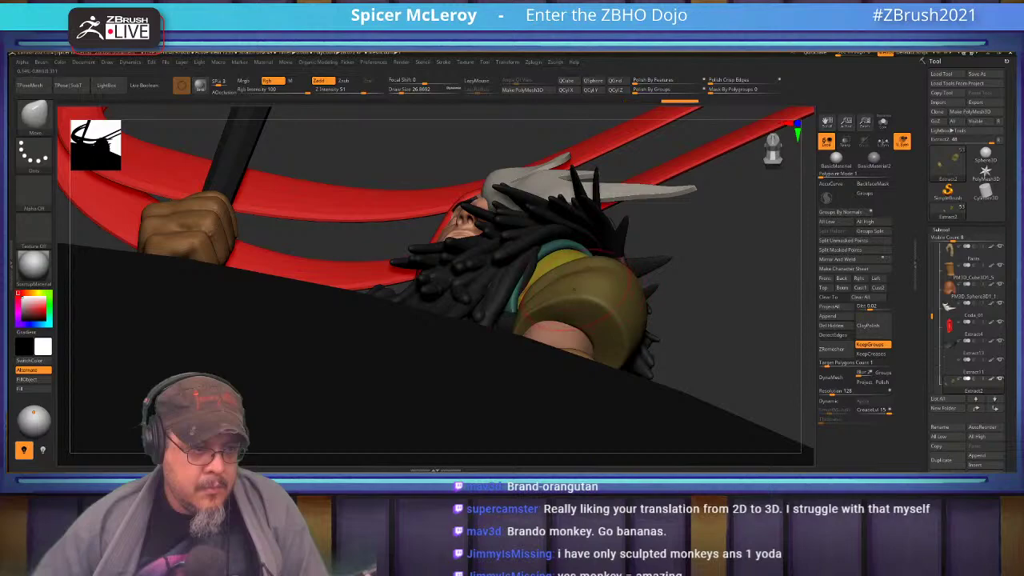
right_drag(575, 291, 597, 322)
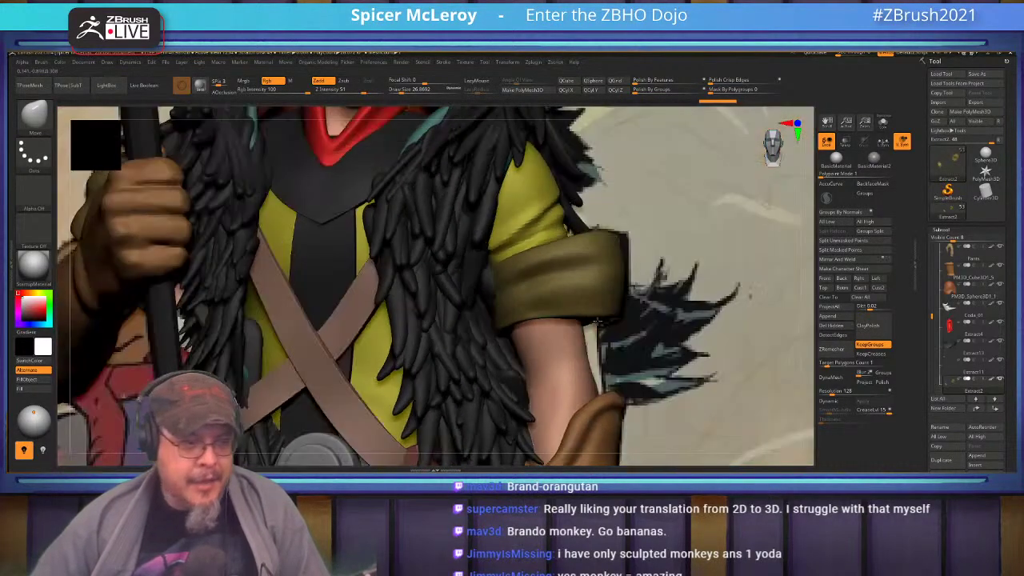
Step: Select the swept white hair and adjust its spikes against the cover with the Move brush at a draw size of about 33
key(f)
key(f)
alt+right_drag(564, 232, 688, 276)
ctrl+right_drag(542, 273, 368, 454)
ctrl+right_drag(518, 120, 535, 252)
alt+click(531, 251)
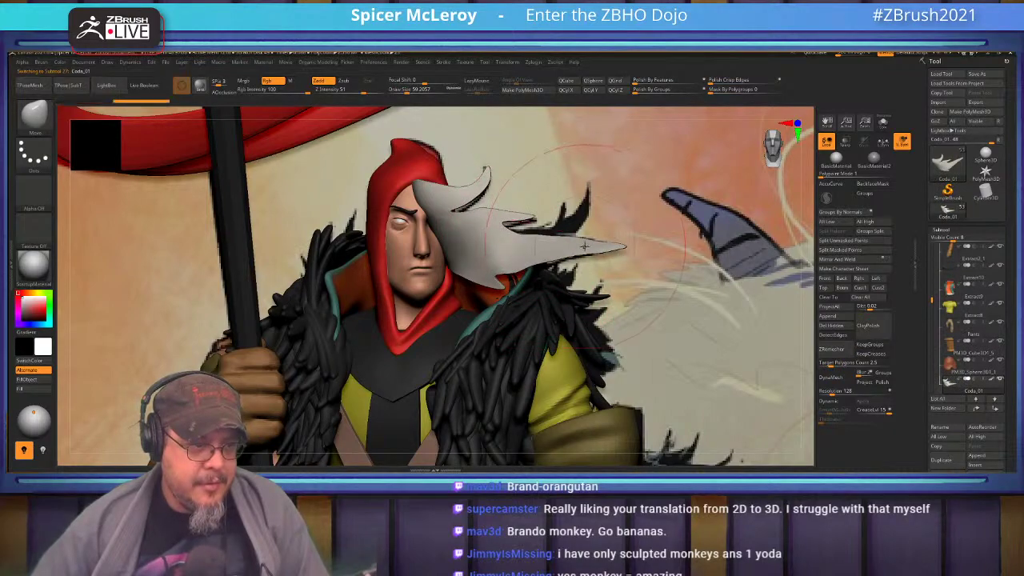
alt+right_drag(541, 238, 516, 254)
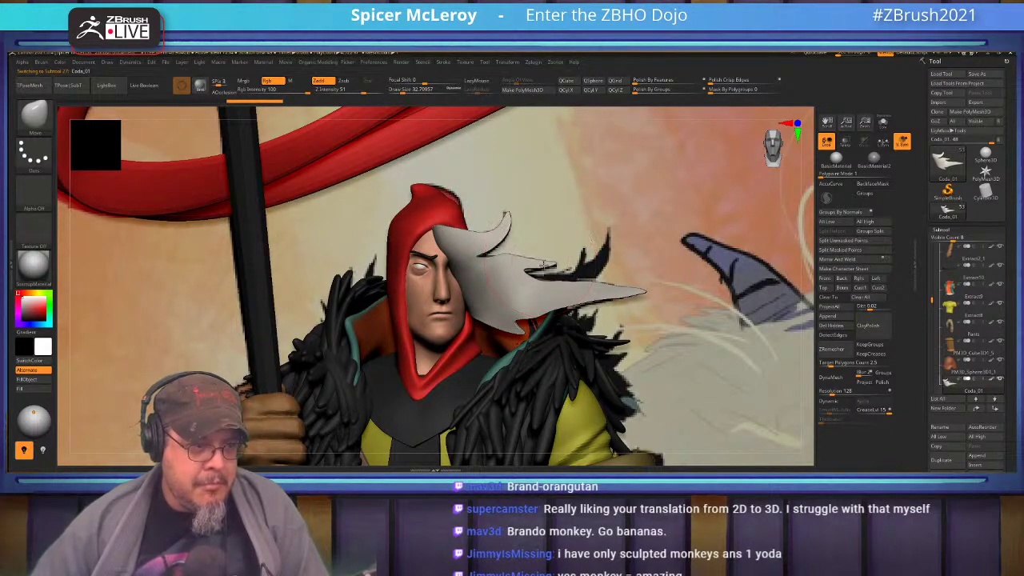
alt+right_drag(512, 258, 561, 243)
mouse_move(560, 242)
alt+right_down()
mouse_move(576, 236)
mouse_move(592, 204)
mouse_move(594, 260)
mouse_move(540, 198)
alt+right_up()
mouse_move(530, 308)
ctrl+right_down()
mouse_move(519, 257)
mouse_move(523, 298)
ctrl+right_up()
Step: Select the bare arm, build up the elbow with the FormSoft brush at a draw size of about 22, and smooth it
mouse_move(680, 260)
right_down()
mouse_move(541, 254)
mouse_move(421, 276)
mouse_move(502, 260)
mouse_move(557, 275)
right_up()
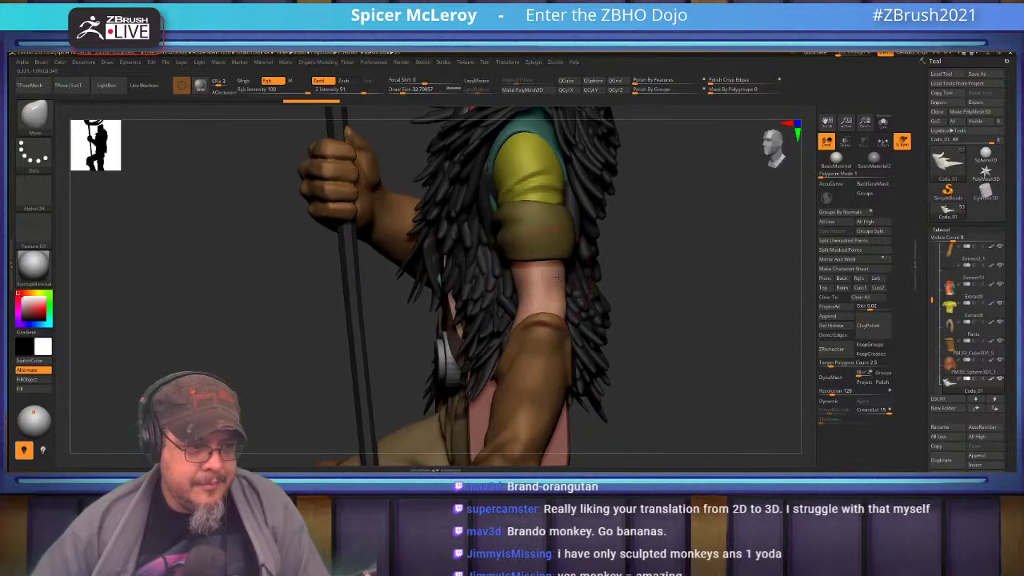
alt+click(557, 278)
mouse_move(667, 277)
right_down()
mouse_move(576, 277)
mouse_move(552, 290)
mouse_move(562, 300)
mouse_move(546, 298)
mouse_move(542, 263)
mouse_move(565, 281)
right_up()
key(b)
key(f)
key(s)
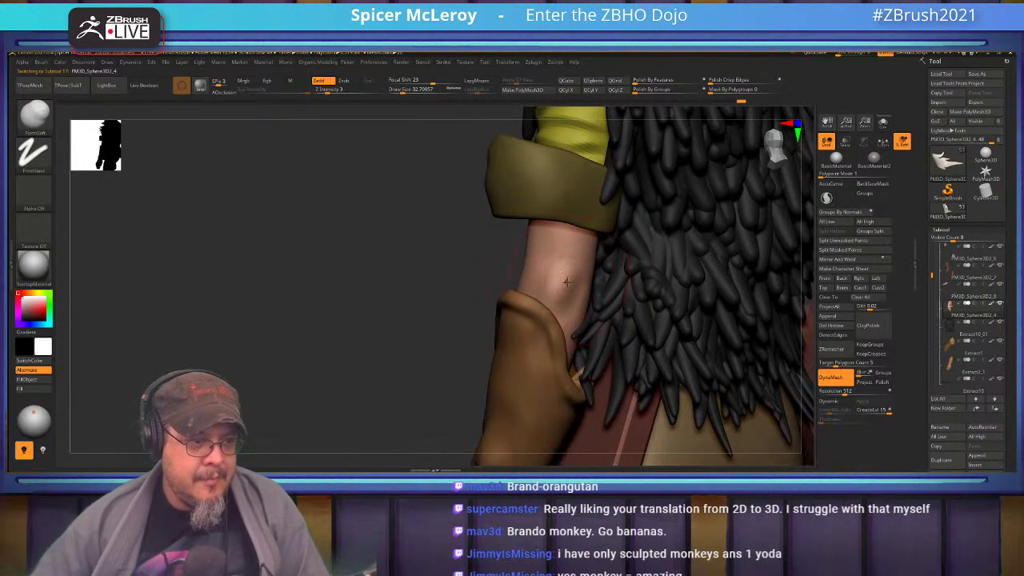
drag(568, 278, 565, 277)
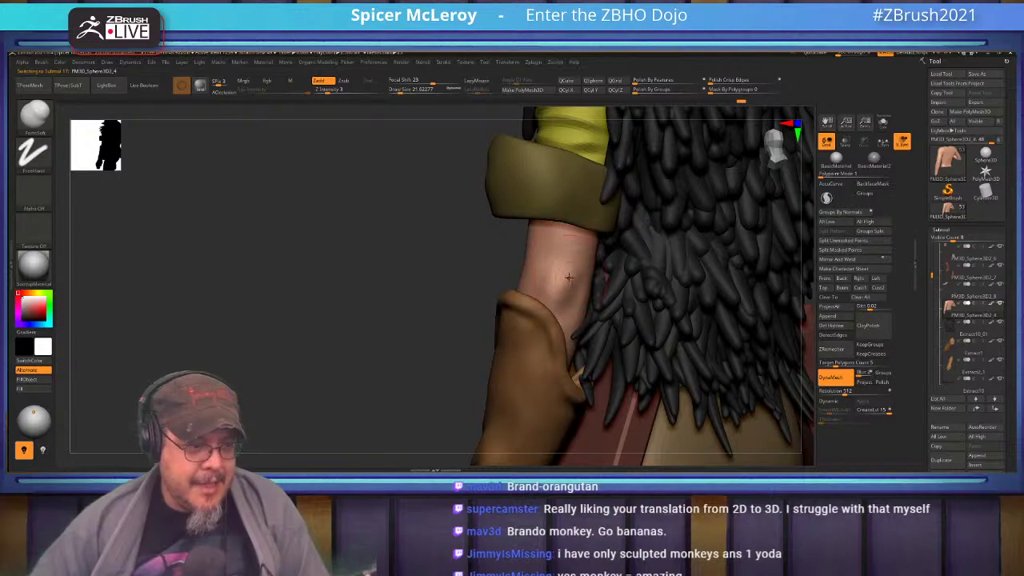
key(shift)
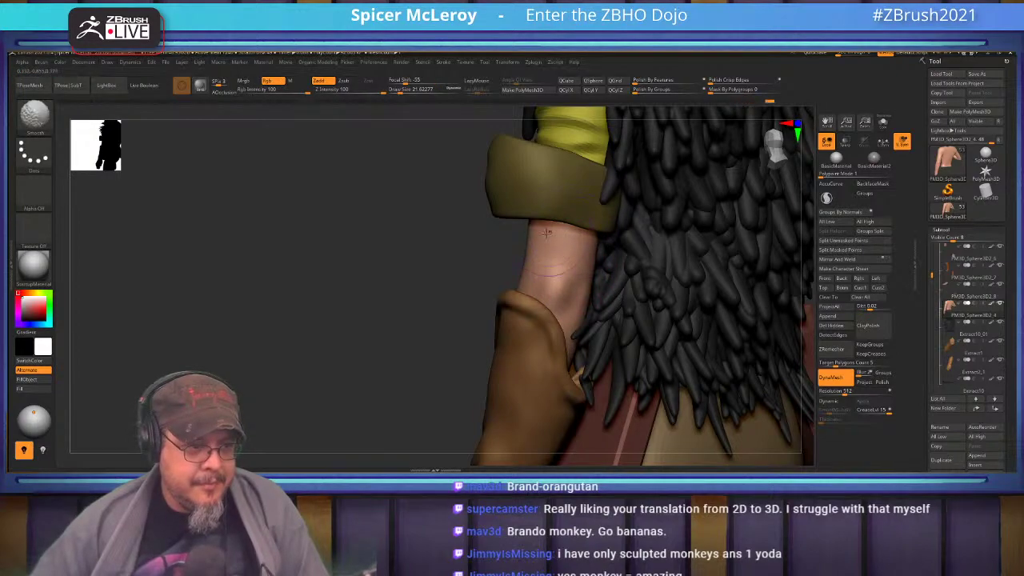
mouse_move(550, 240)
right_down()
mouse_move(555, 268)
mouse_move(569, 271)
right_up()
key(shift)
key(shift)
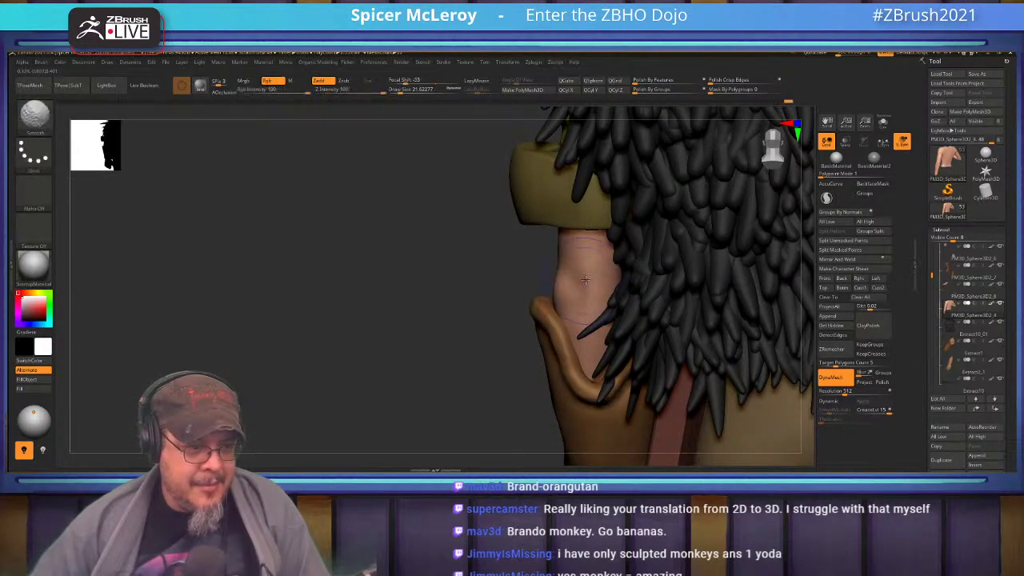
Step: Inspect the figure against the cover artwork and select the trousers
mouse_move(472, 276)
right_down()
mouse_move(562, 260)
mouse_move(519, 282)
mouse_move(629, 258)
right_up()
key(f)
key(f)
ctrl+right_drag(630, 258, 586, 277)
alt+right_drag(534, 344, 517, 281)
ctrl+right_drag(605, 224, 606, 245)
alt+right_drag(607, 245, 549, 275)
alt+click(565, 284)
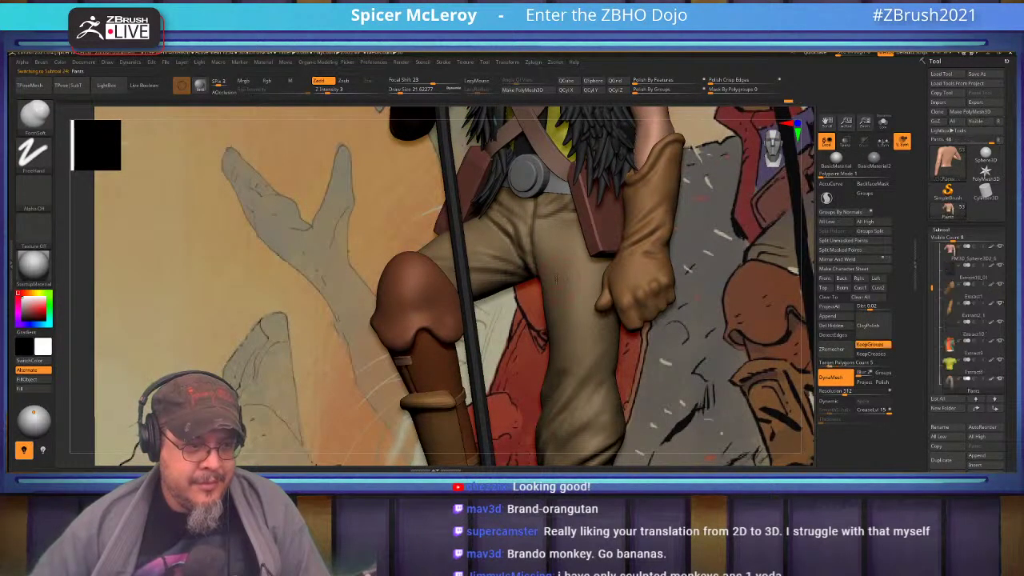
key(d)
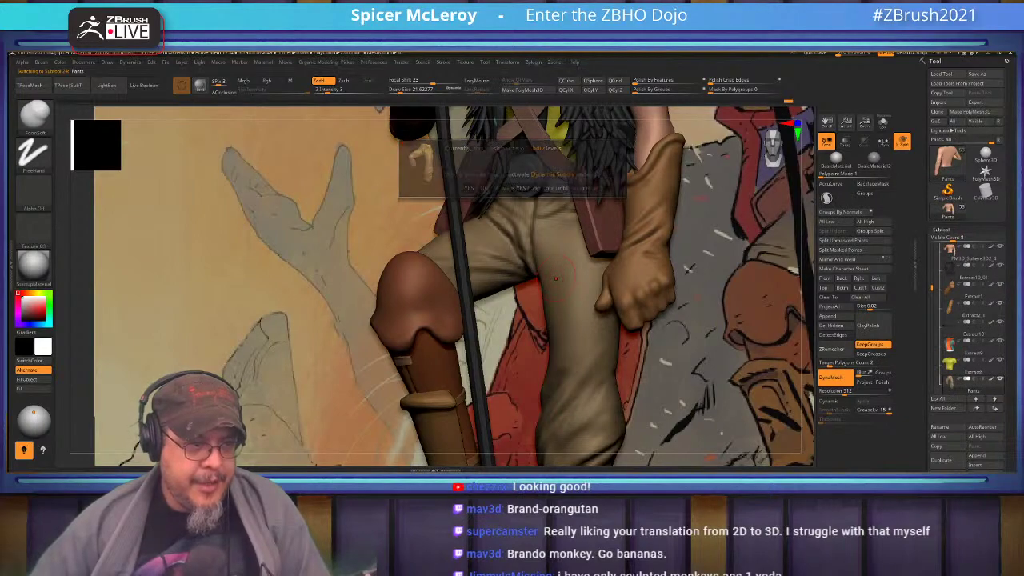
Step: Carve diagonal folds below the belt toward the crotch with DamStandard at a draw size of about 14, softening them
mouse_move(555, 277)
right_down()
mouse_move(509, 237)
mouse_move(496, 196)
mouse_move(507, 253)
mouse_move(493, 257)
right_up()
key(b)
key(d)
key(s)
key(s)
drag(493, 260, 489, 259)
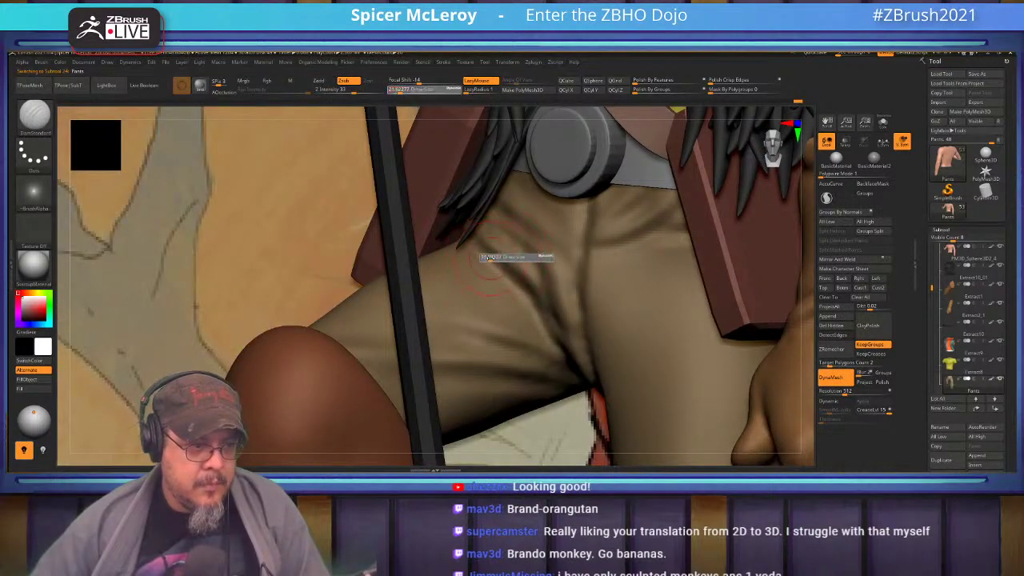
right_drag(547, 329, 573, 331)
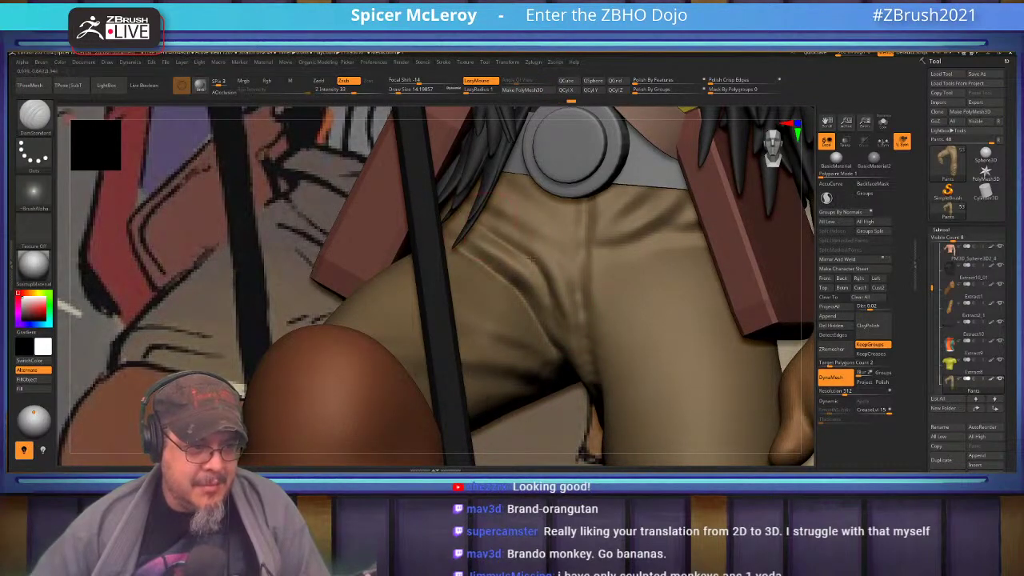
right_drag(551, 268, 570, 352)
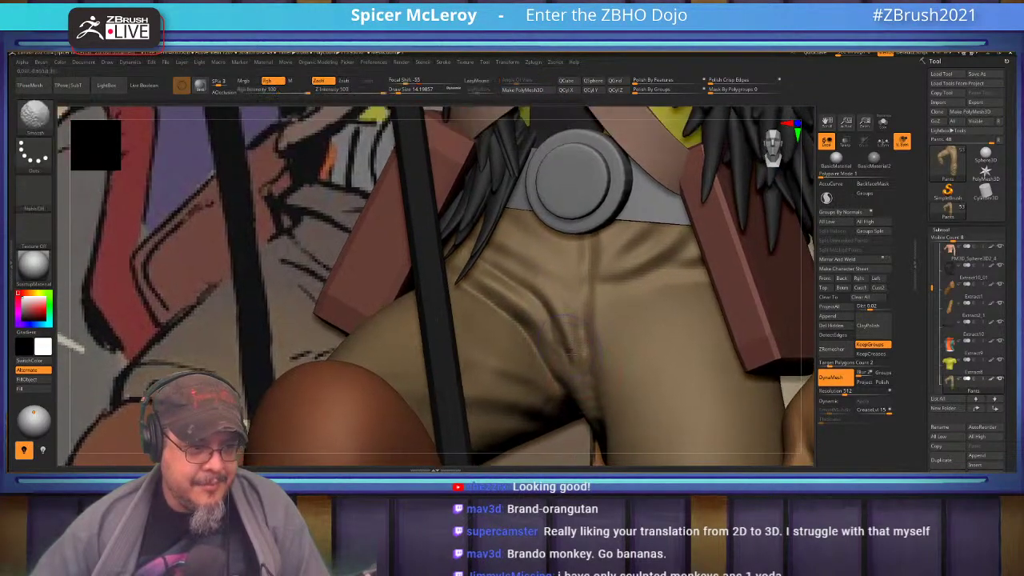
alt+right_drag(557, 287, 555, 334)
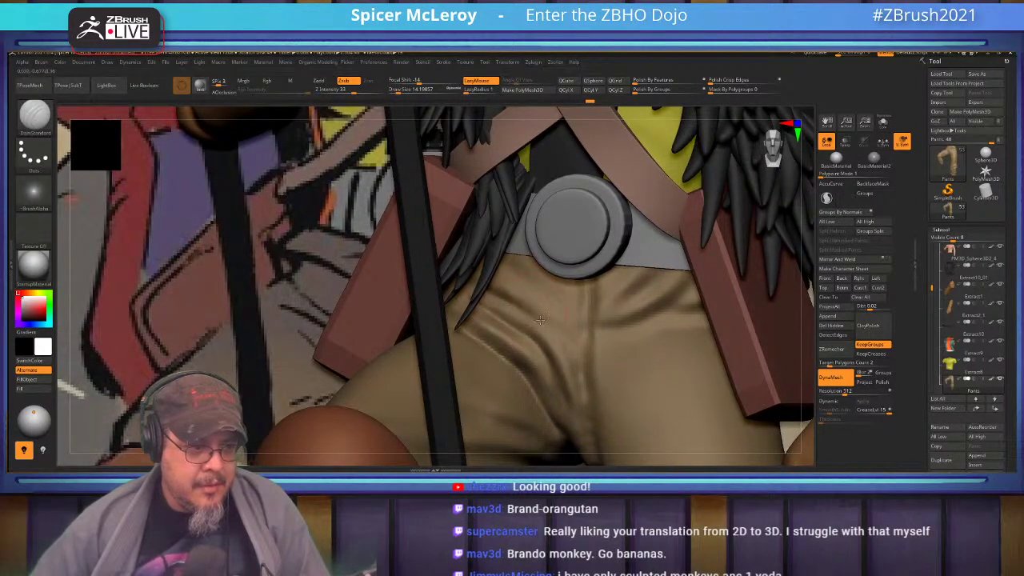
right_drag(504, 319, 514, 338)
Step: Deepen the folds running from the crotch across the raised thigh with DamStandard, smoothing between them
drag(575, 373, 440, 323)
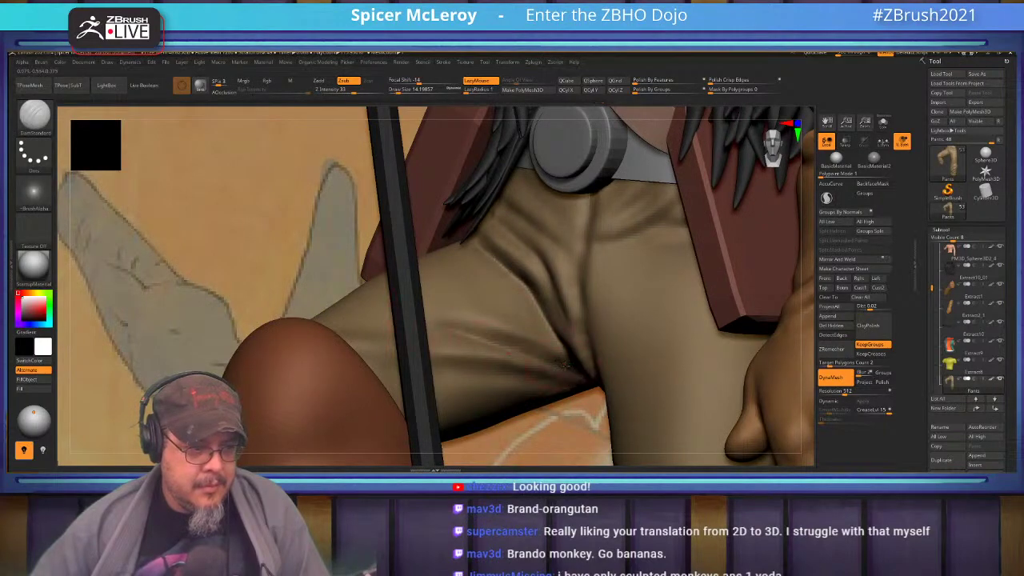
key(shift)
shift+drag(509, 352, 465, 332)
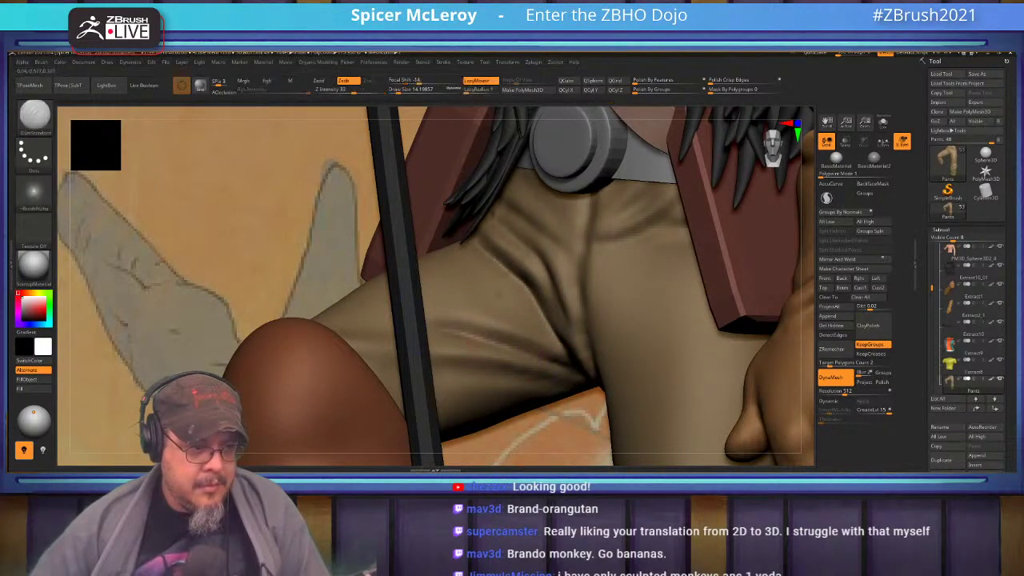
alt+right_drag(551, 401, 548, 345)
drag(472, 321, 436, 317)
mouse_move(578, 333)
mouse_down()
mouse_move(444, 317)
mouse_move(464, 320)
mouse_up()
Step: Build up folds on the back of the straight leg below the buttock with ClayBuildup at a draw size of about 46 and smooth them
right_drag(501, 290, 560, 250)
key(f)
key(f)
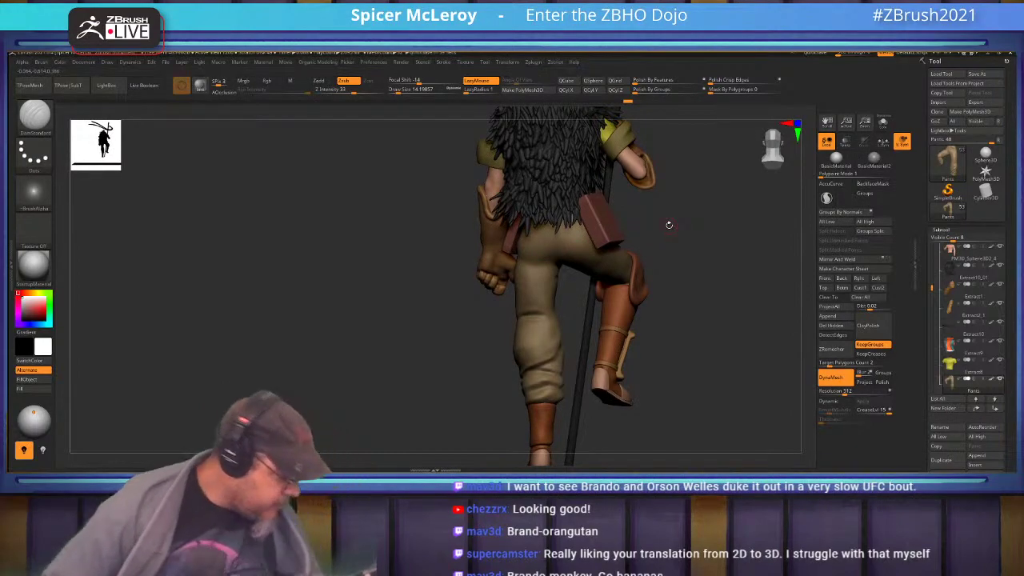
right_drag(519, 252, 562, 253)
key(b)
key(c)
key(b)
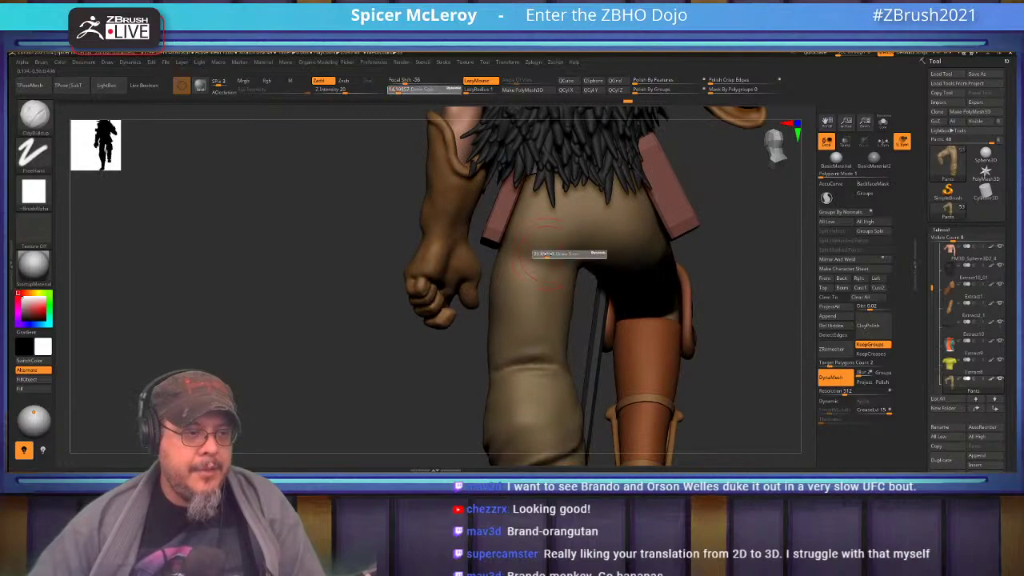
drag(549, 253, 550, 253)
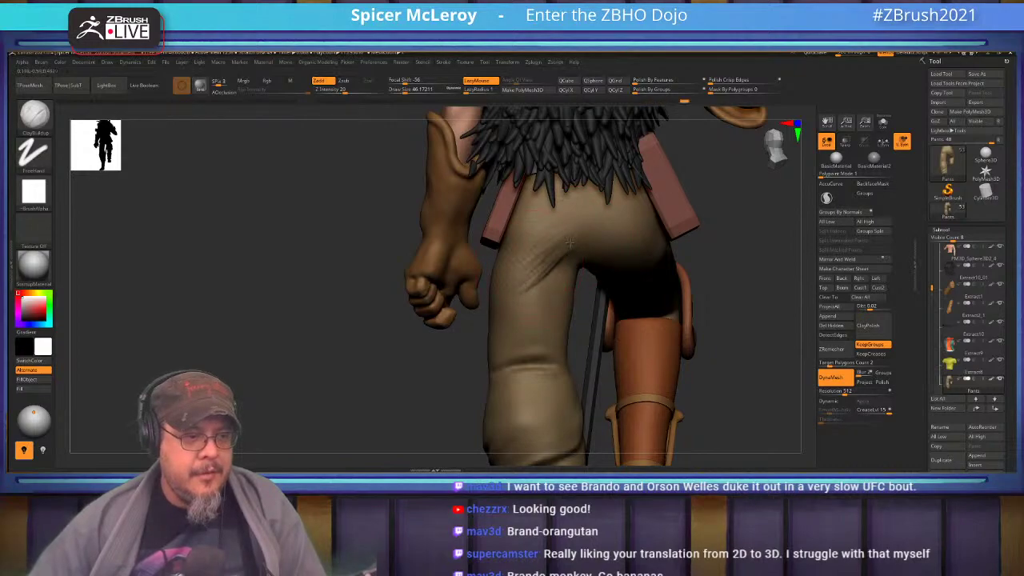
key(shift)
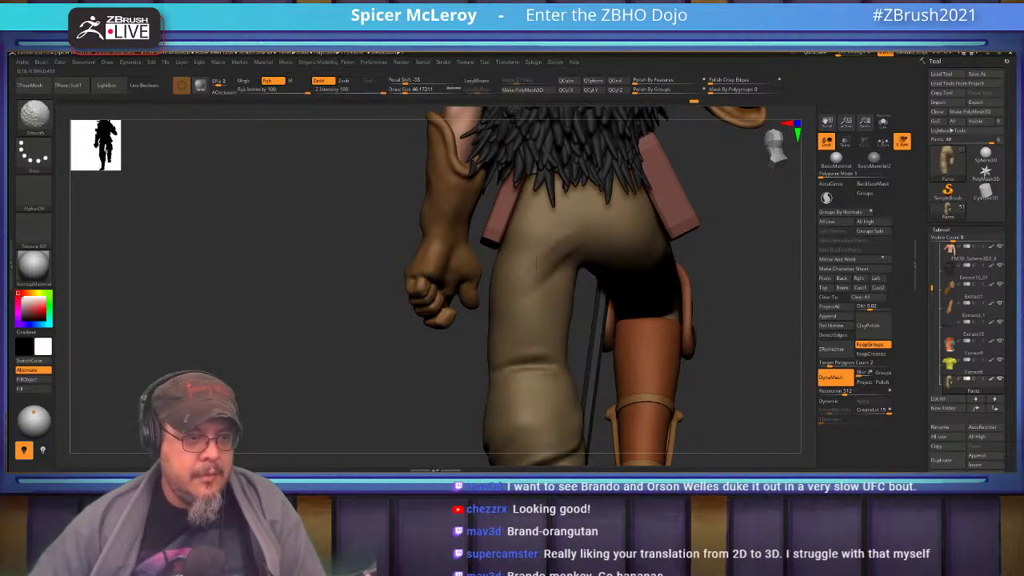
Step: Carve creases under the buttock across the back of the straight thigh with DamStandard at a draw size of about 29, and smooth them
mouse_move(537, 256)
right_down()
mouse_move(565, 280)
mouse_move(575, 269)
right_up()
key(b)
key(d)
key(s)
key(s)
mouse_move(575, 269)
mouse_down()
mouse_move(580, 262)
mouse_move(536, 275)
mouse_up()
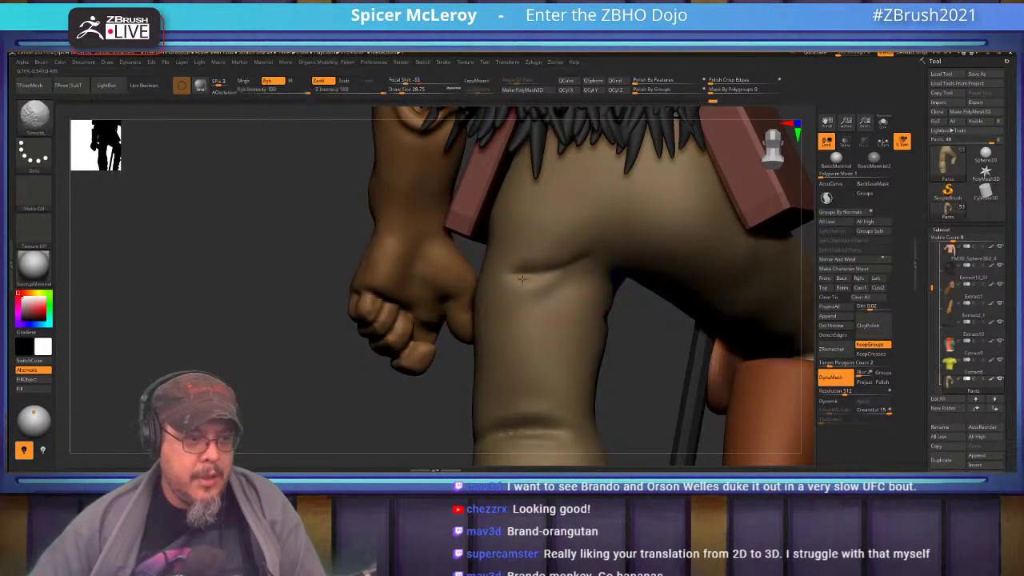
mouse_move(525, 276)
right_down()
mouse_move(536, 303)
mouse_move(500, 314)
mouse_move(502, 303)
right_up()
key(shift)
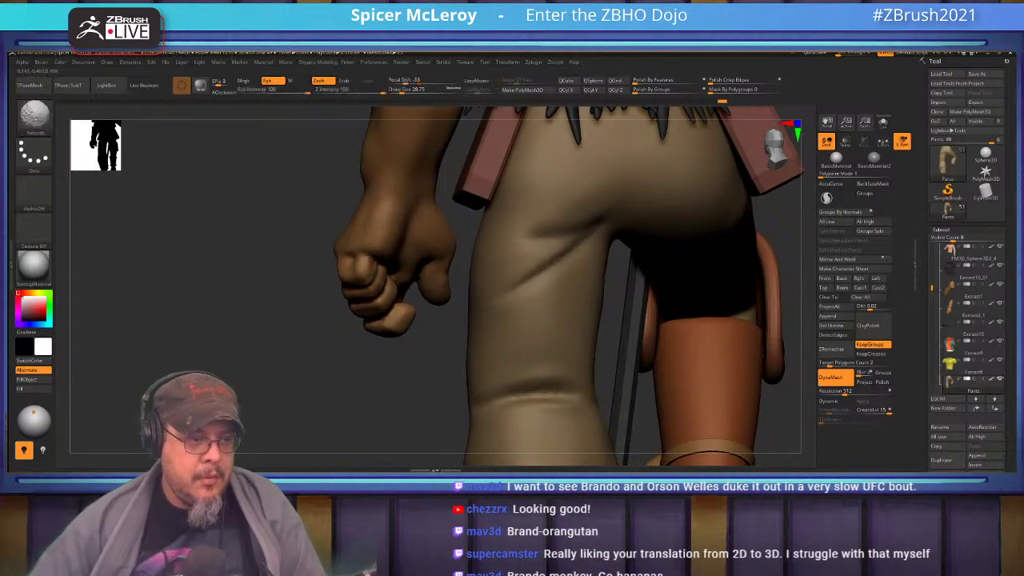
Step: Add diagonal creases running from the crotch down the back of the straight thigh with DamStandard, softening their edges
drag(612, 237, 528, 347)
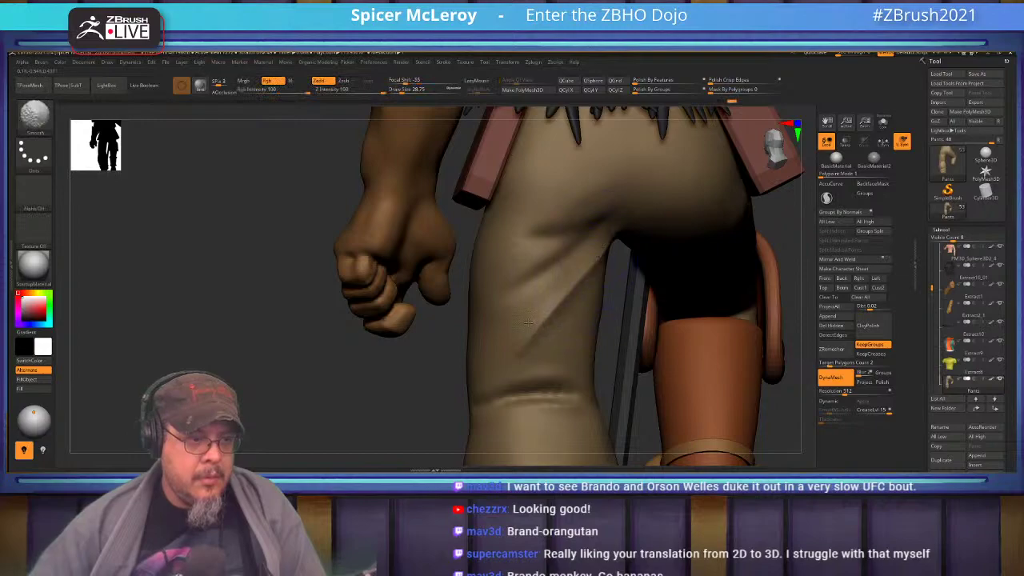
drag(610, 238, 526, 322)
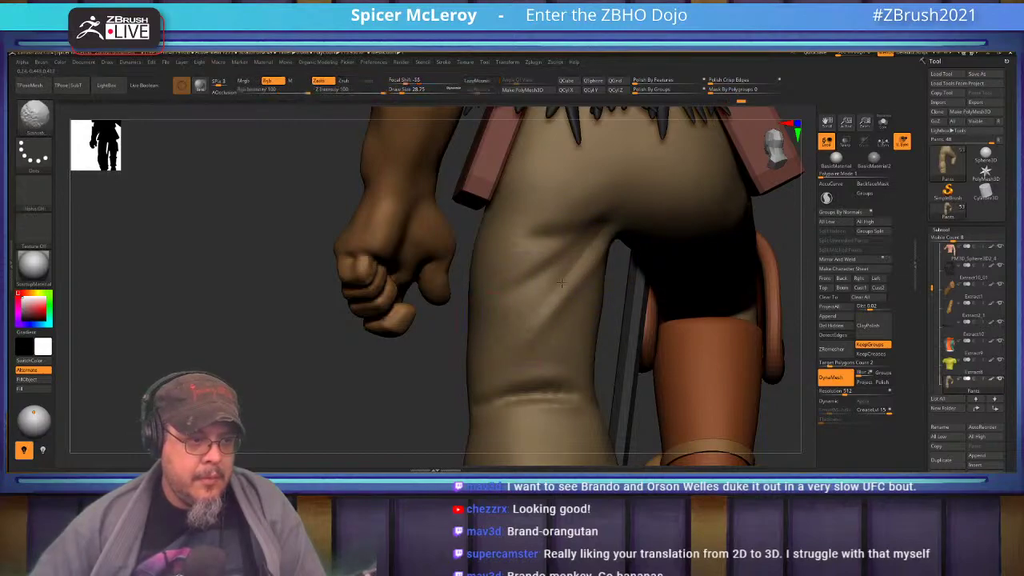
right_drag(584, 308, 508, 298)
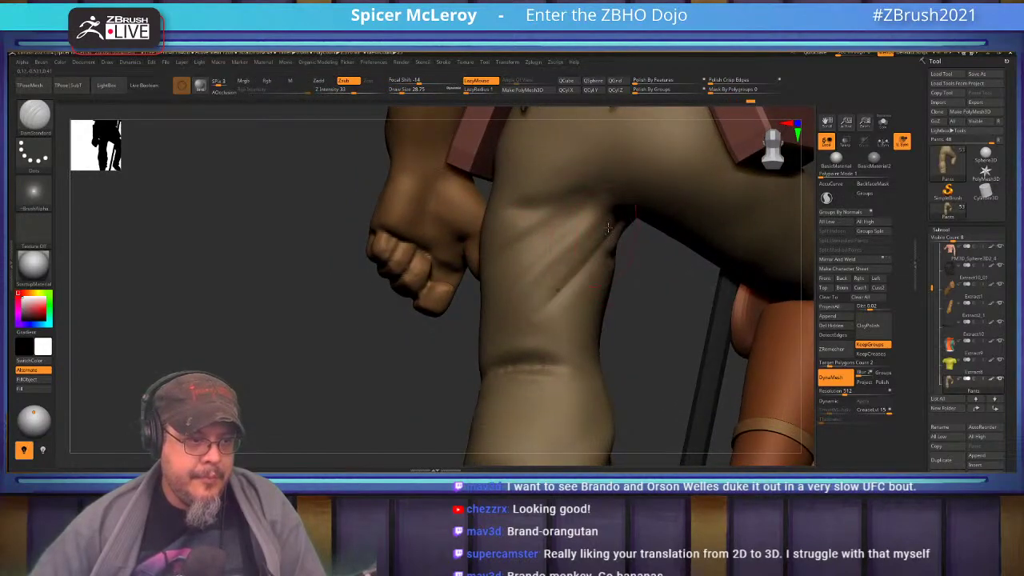
drag(606, 233, 551, 299)
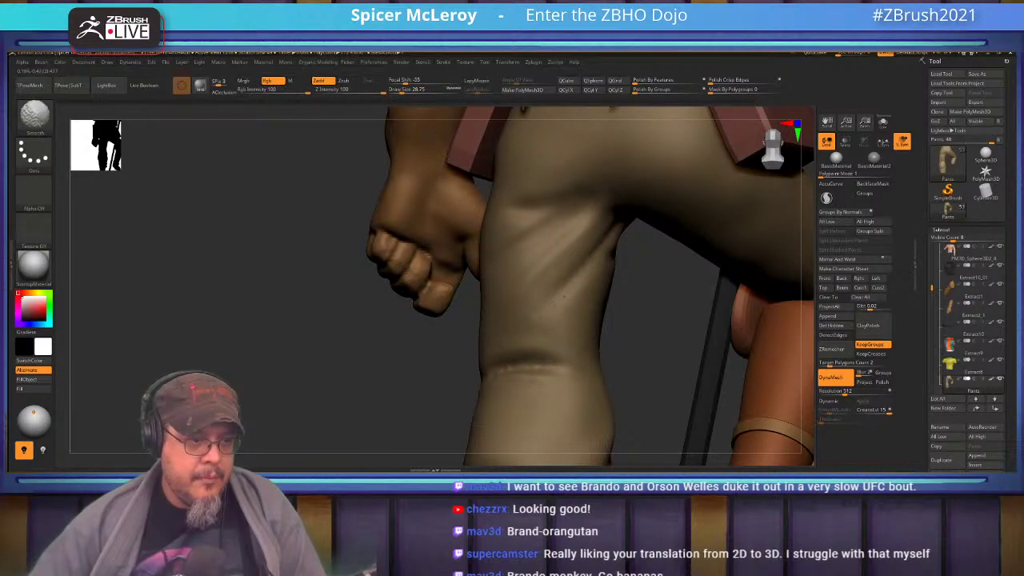
alt+right_drag(564, 297, 582, 220)
Step: Carve a diagonal fold across the straight leg's knee with DamStandard at a draw size of about 29, and smooth beside it
right_drag(480, 280, 608, 294)
right_drag(526, 296, 560, 290)
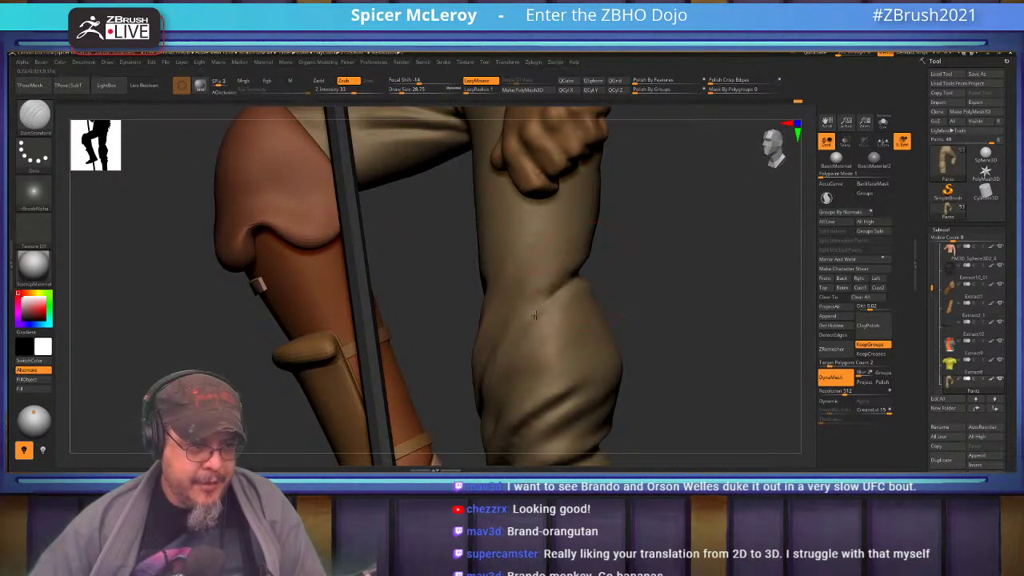
right_drag(567, 276, 549, 301)
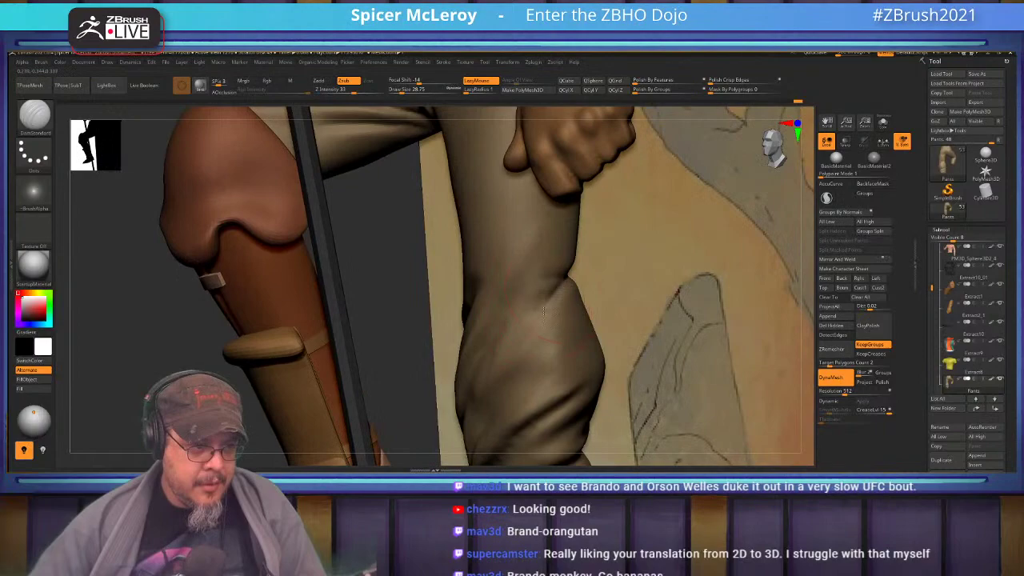
drag(552, 270, 502, 347)
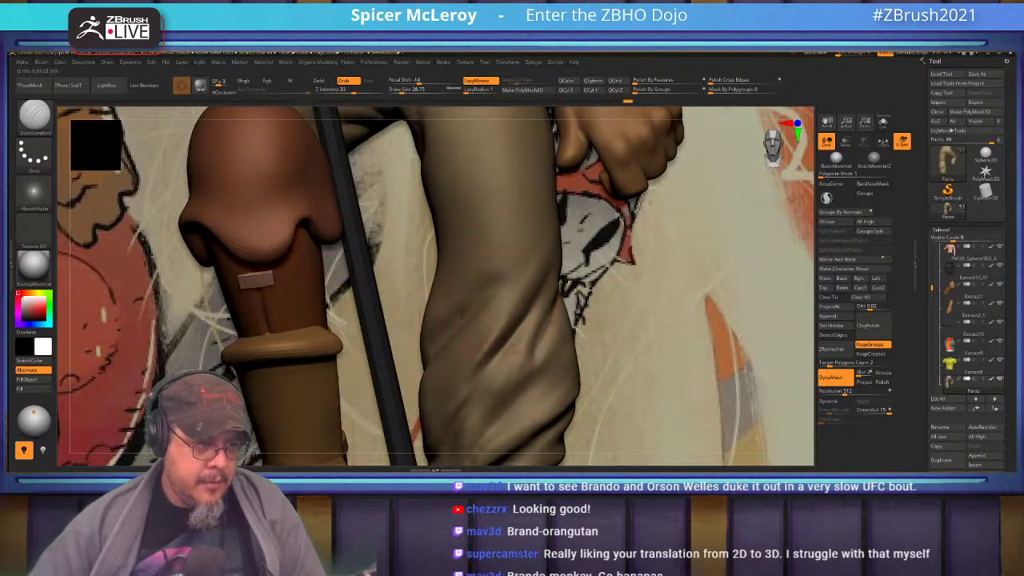
shift+drag(457, 325, 487, 293)
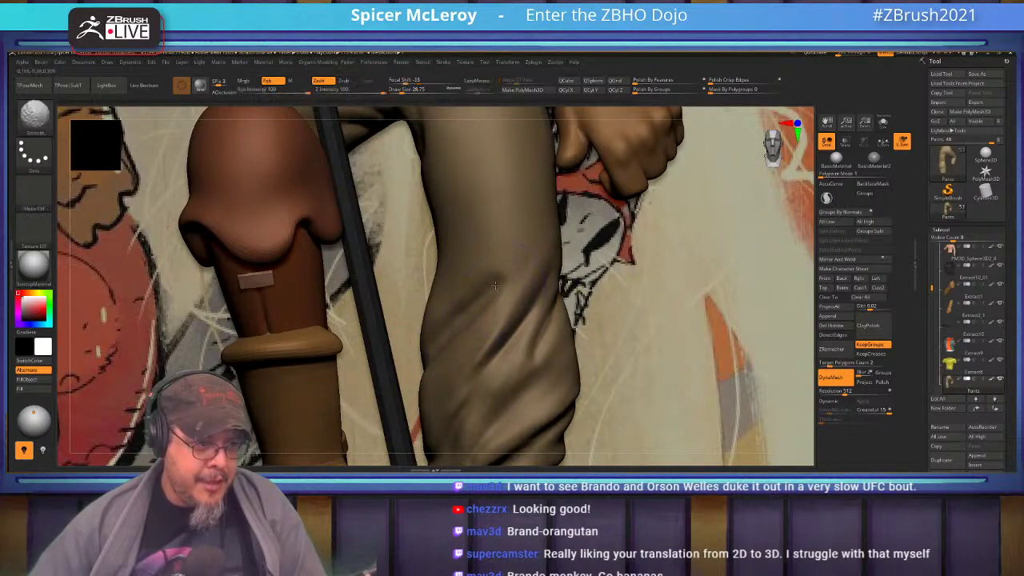
Step: Refine the small folds beneath the belt buckle with DamStandard at a draw size of about 17, smoothing them
mouse_move(476, 128)
alt+right_down()
mouse_move(492, 290)
mouse_move(537, 303)
alt+right_up()
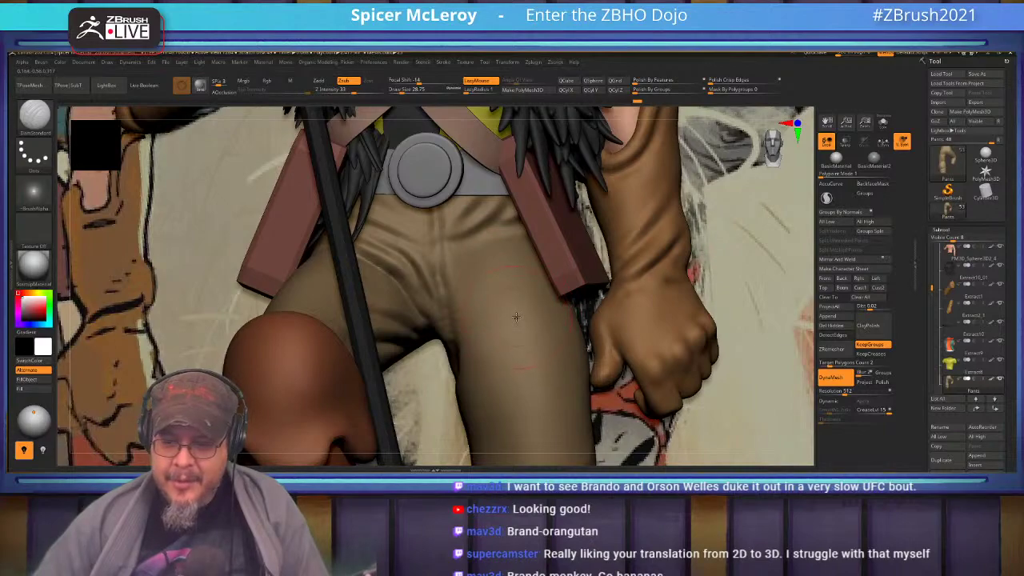
mouse_move(515, 315)
right_down()
mouse_move(560, 315)
mouse_move(519, 314)
right_up()
mouse_move(498, 216)
alt+right_down()
mouse_move(507, 287)
mouse_move(474, 287)
alt+right_up()
key(s)
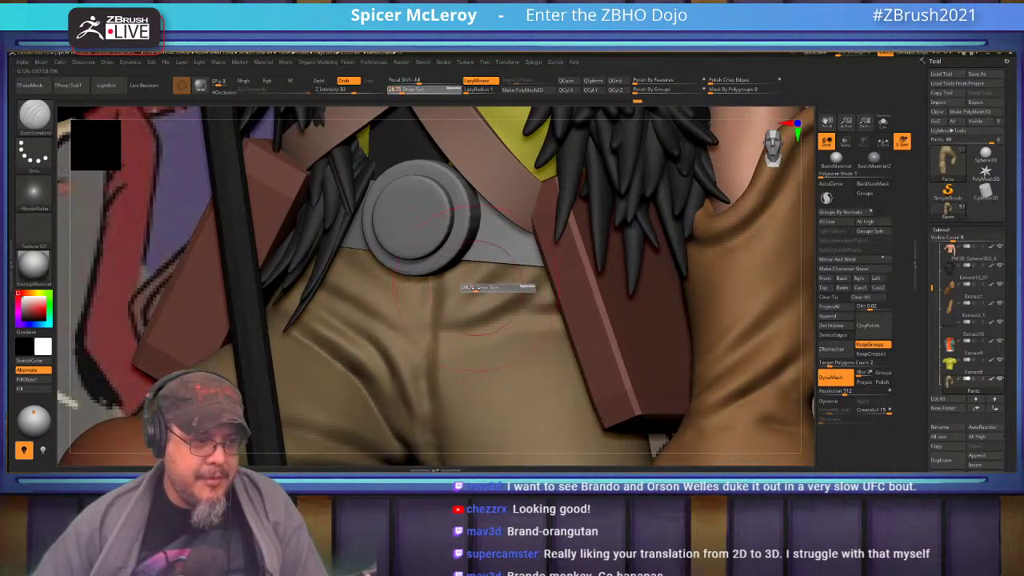
drag(473, 287, 467, 287)
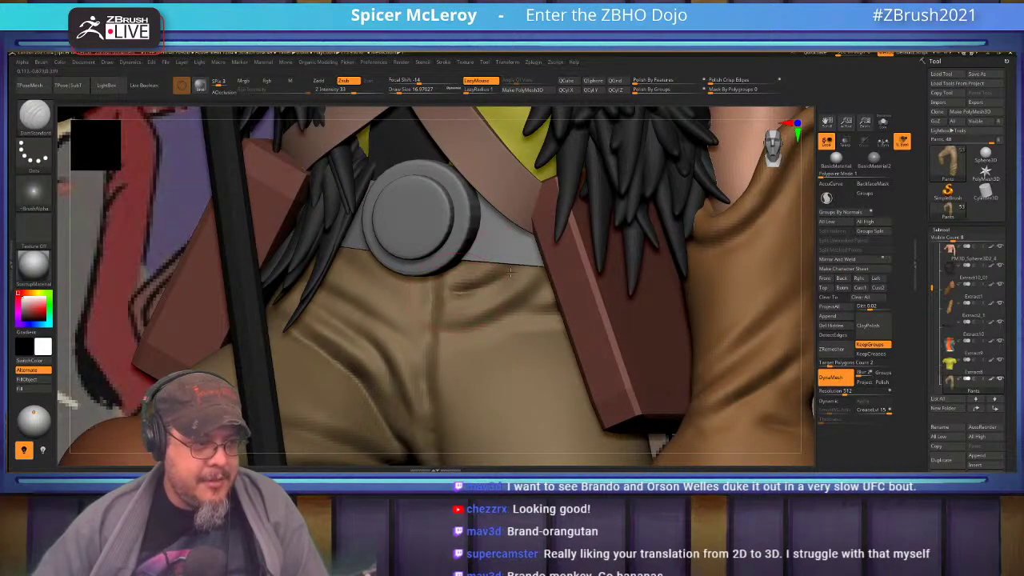
key(shift)
Step: Rework the diagonal fold on the back of the straight leg's calf at a draw size of about 39, and smooth it
mouse_move(512, 278)
right_down()
mouse_move(445, 281)
mouse_move(445, 251)
mouse_move(464, 254)
mouse_move(496, 293)
mouse_move(444, 288)
mouse_move(480, 297)
mouse_move(476, 290)
mouse_move(441, 314)
mouse_move(492, 307)
right_up()
key(f)
key(s)
drag(492, 307, 497, 306)
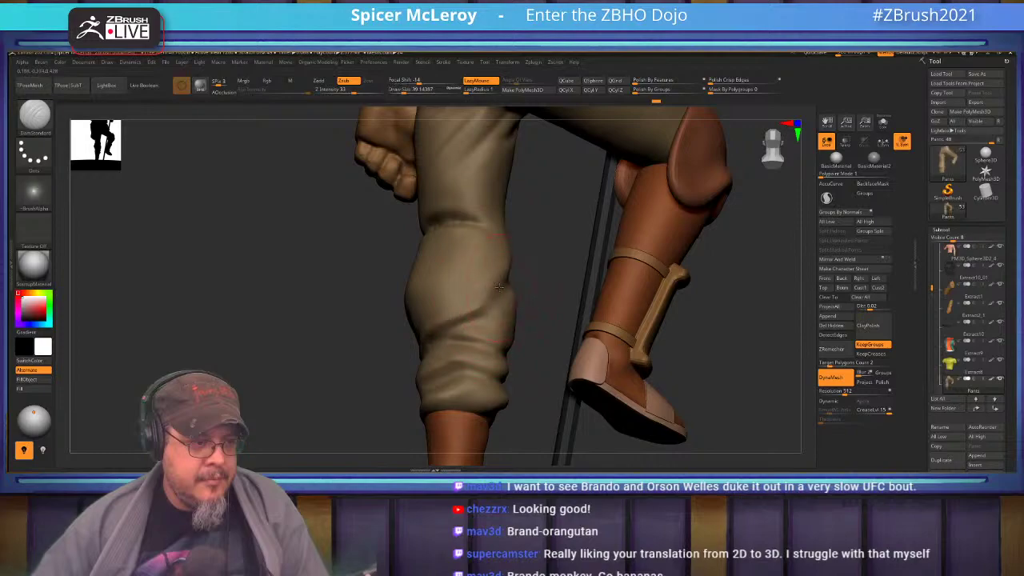
mouse_move(441, 311)
right_down()
mouse_move(453, 324)
mouse_move(443, 319)
mouse_move(444, 342)
right_up()
shift+drag(457, 316, 443, 327)
right_drag(451, 332, 519, 321)
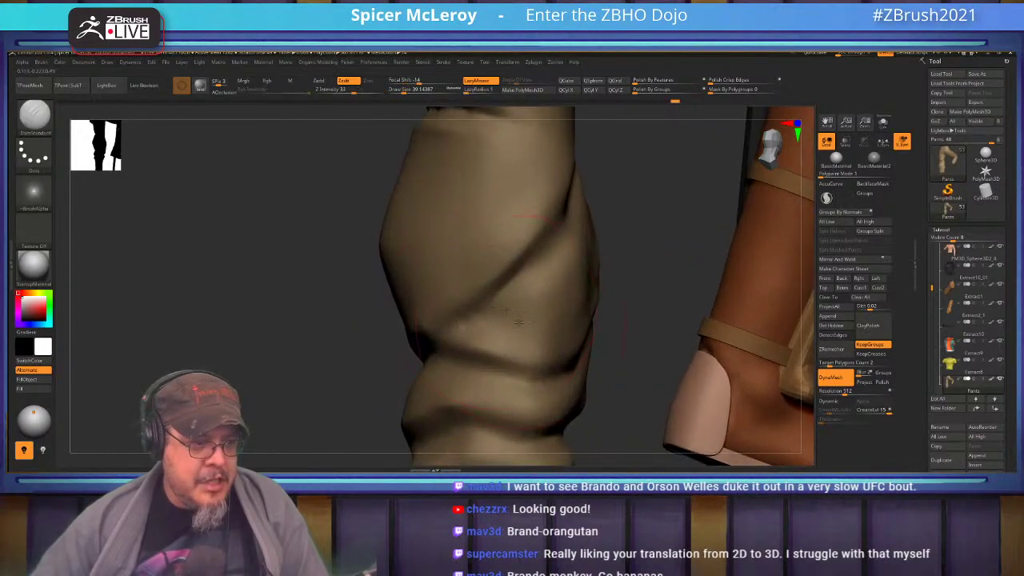
Step: Carve a short crease branching off the calf's diagonal fold with DamStandard at a draw size of about 31, and smooth around it
key(b)
key(d)
key(s)
key(s)
mouse_move(487, 325)
mouse_down()
mouse_move(568, 324)
mouse_move(587, 311)
mouse_move(516, 324)
mouse_move(483, 318)
mouse_up()
right_drag(489, 316, 510, 318)
shift+drag(509, 322, 476, 322)
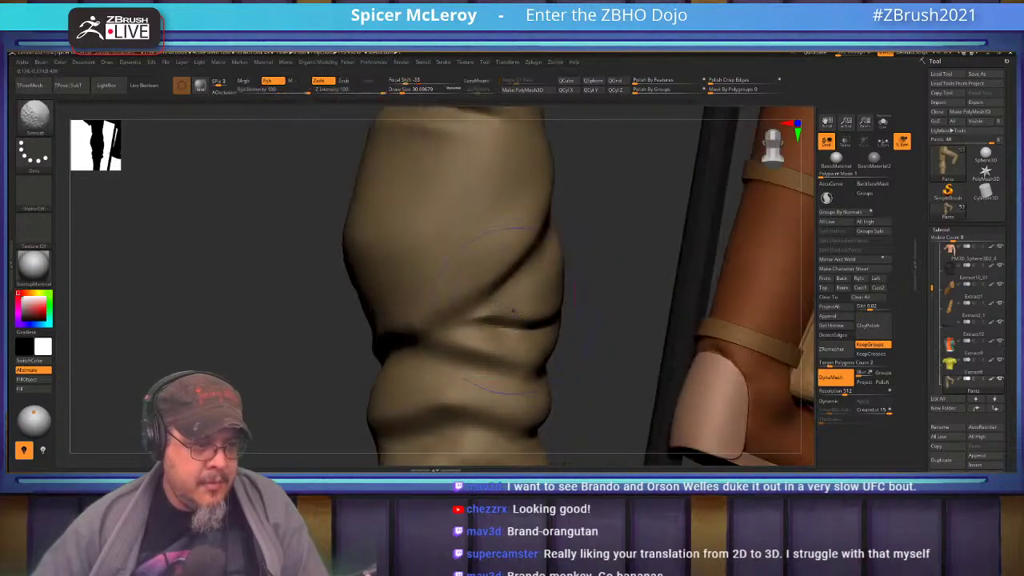
Step: Deepen the wrapping creases across the back and side of the straight leg's calf with DamStandard
right_drag(410, 327, 497, 302)
drag(485, 299, 390, 336)
drag(473, 323, 368, 365)
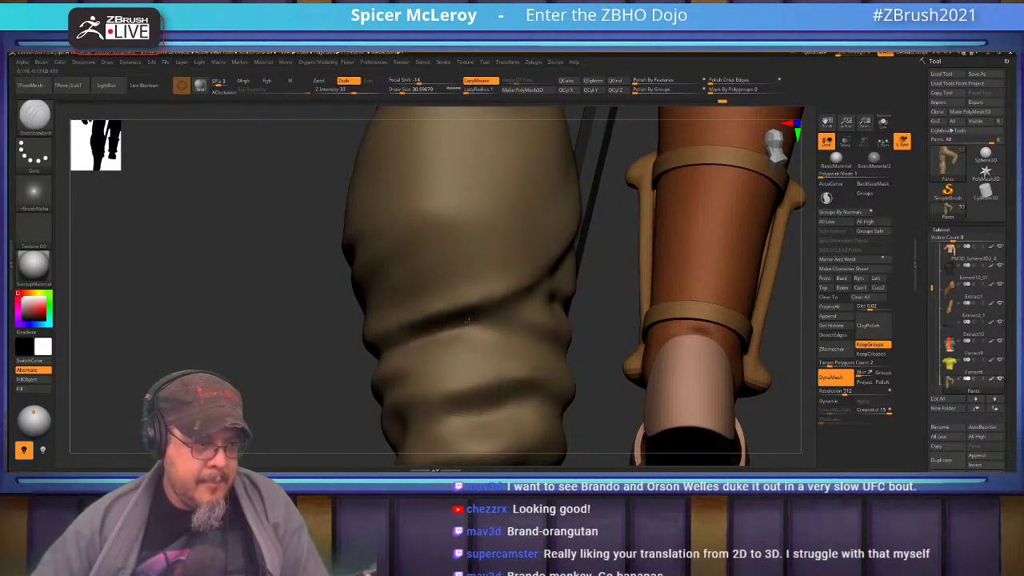
mouse_move(512, 327)
right_down()
mouse_move(484, 244)
mouse_move(453, 302)
mouse_move(474, 304)
right_up()
drag(327, 341, 430, 306)
mouse_move(362, 329)
right_down()
mouse_move(448, 326)
mouse_move(496, 276)
right_up()
drag(532, 265, 445, 303)
Step: Carve the bunched trouser fold just above the straight leg's boot, and smooth it
right_drag(560, 356, 458, 298)
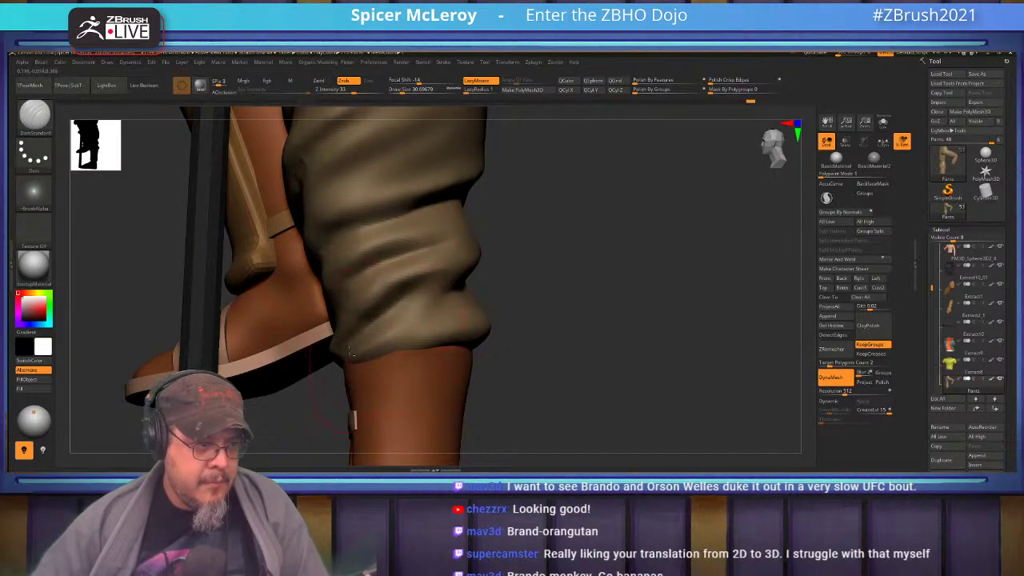
right_drag(448, 264, 494, 317)
right_drag(564, 314, 596, 281)
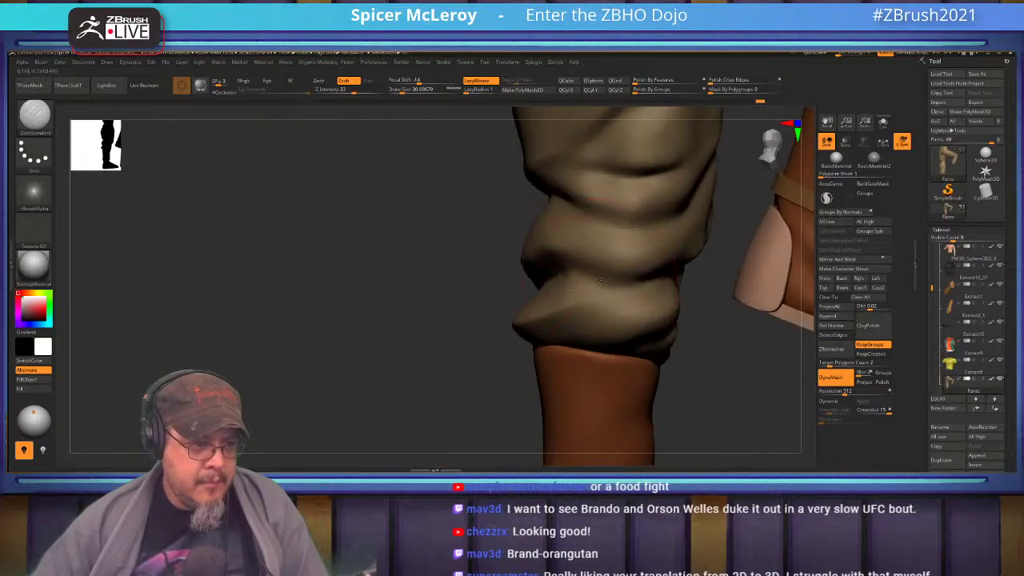
drag(635, 275, 553, 253)
alt+right_drag(543, 255, 440, 264)
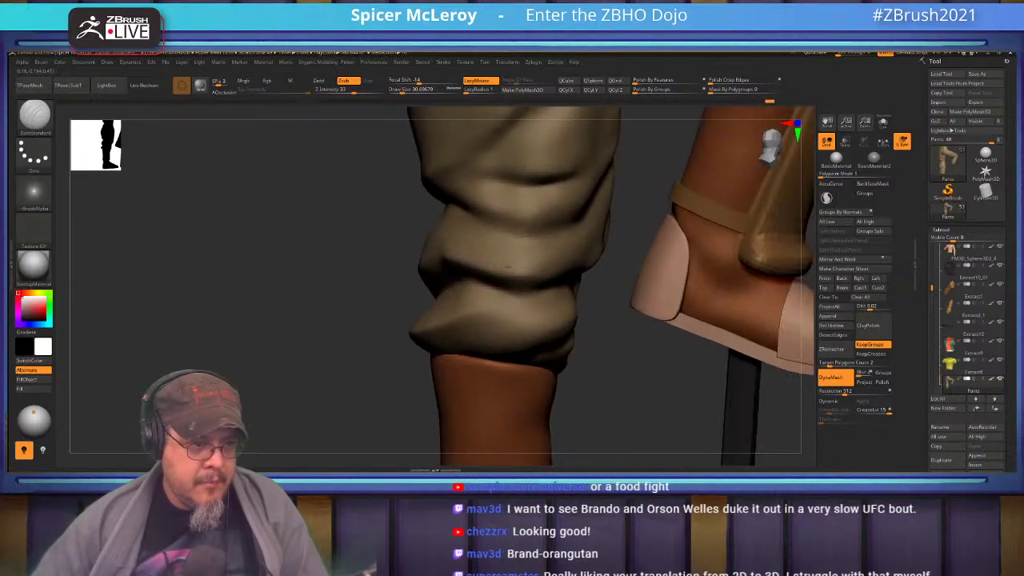
shift+drag(506, 286, 454, 260)
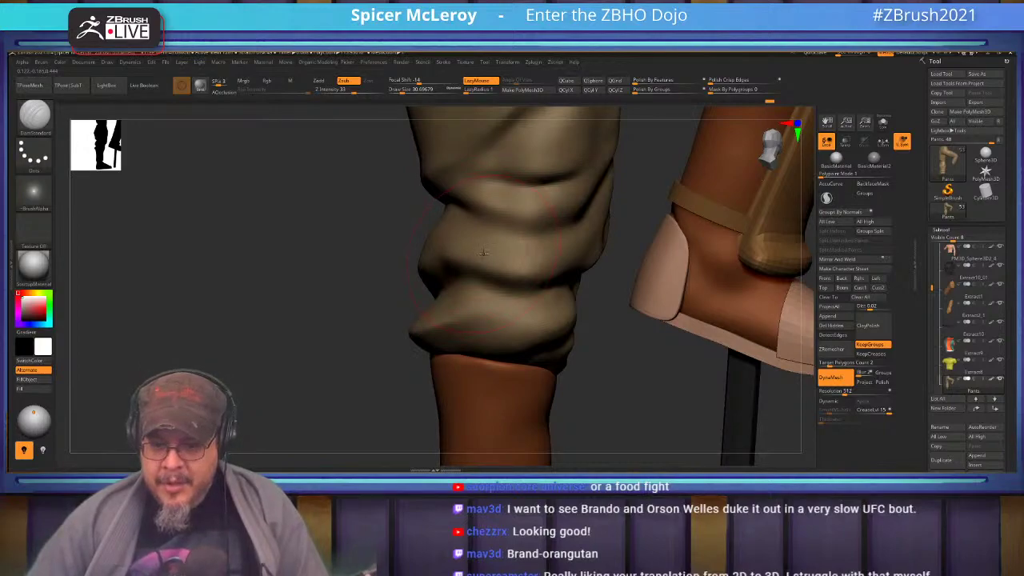
Step: Select the red hood's subtool and set the DamStandard draw size to about 14
right_drag(494, 272, 612, 260)
alt+right_drag(483, 236, 365, 448)
alt+right_drag(472, 160, 472, 316)
alt+right_drag(368, 120, 474, 282)
alt+right_drag(554, 152, 450, 385)
ctrl+right_drag(504, 360, 481, 257)
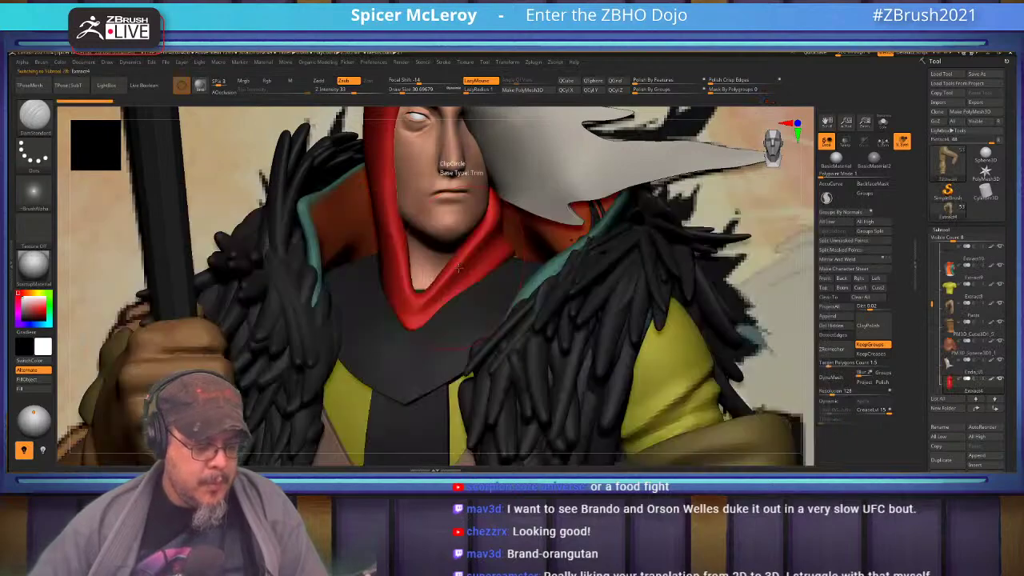
right_drag(451, 171, 495, 177)
alt+right_drag(494, 176, 514, 218)
key(s)
drag(418, 328, 415, 329)
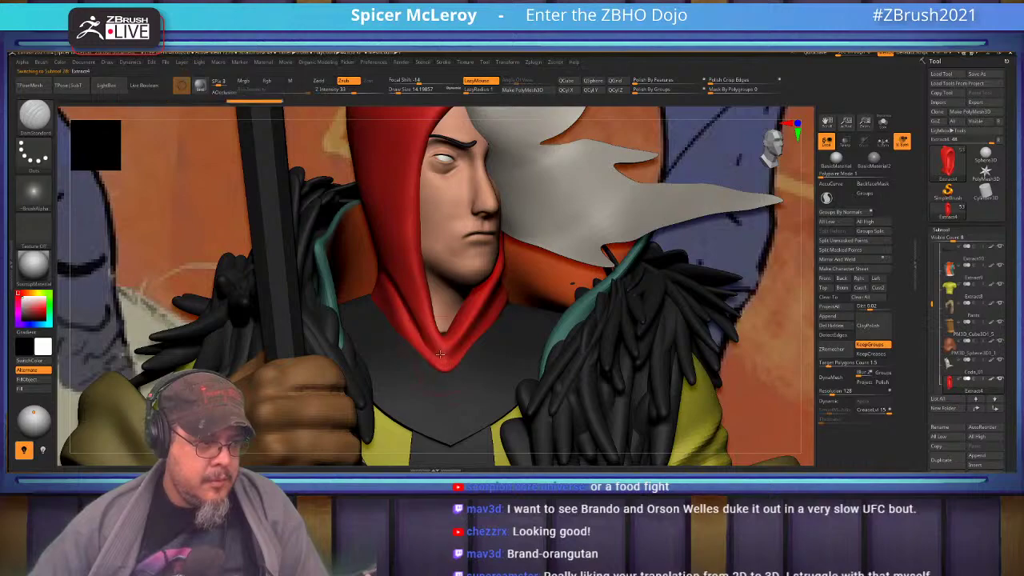
Step: Build up the hood's lower collar edge with ClayBuildup at a draw size of about 12, and smooth it
key(shift)
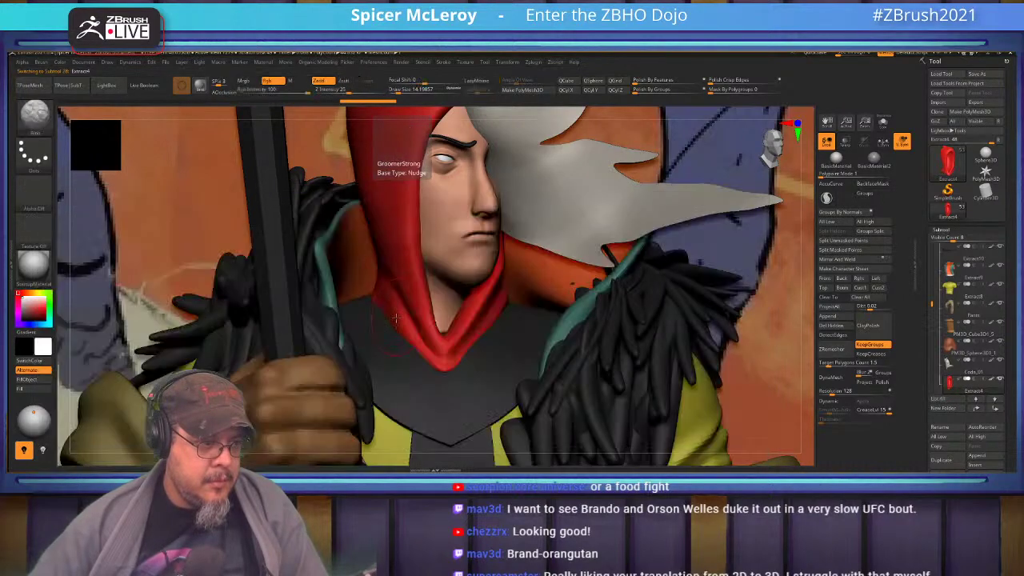
key(s)
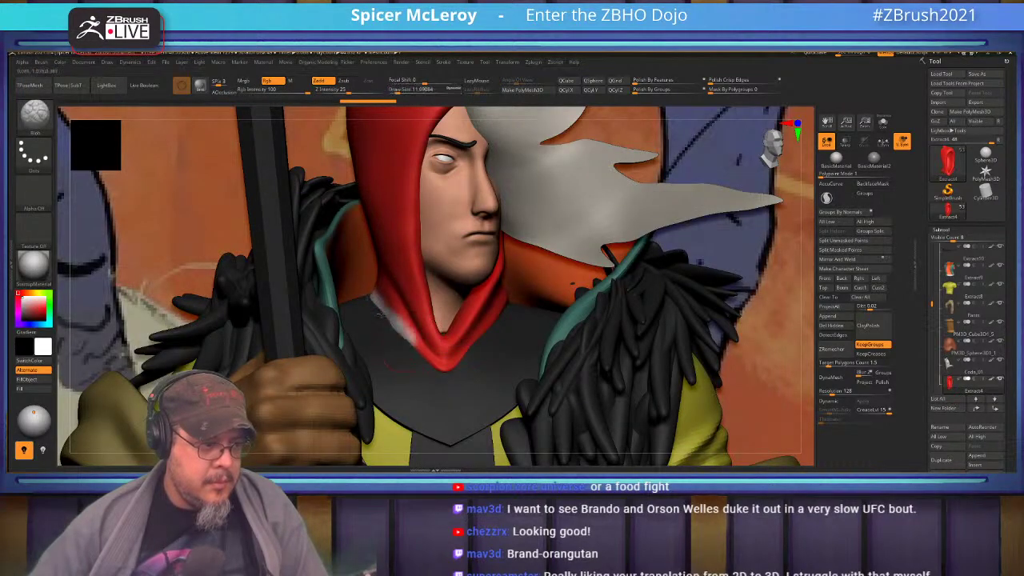
key(b)
key(c)
key(b)
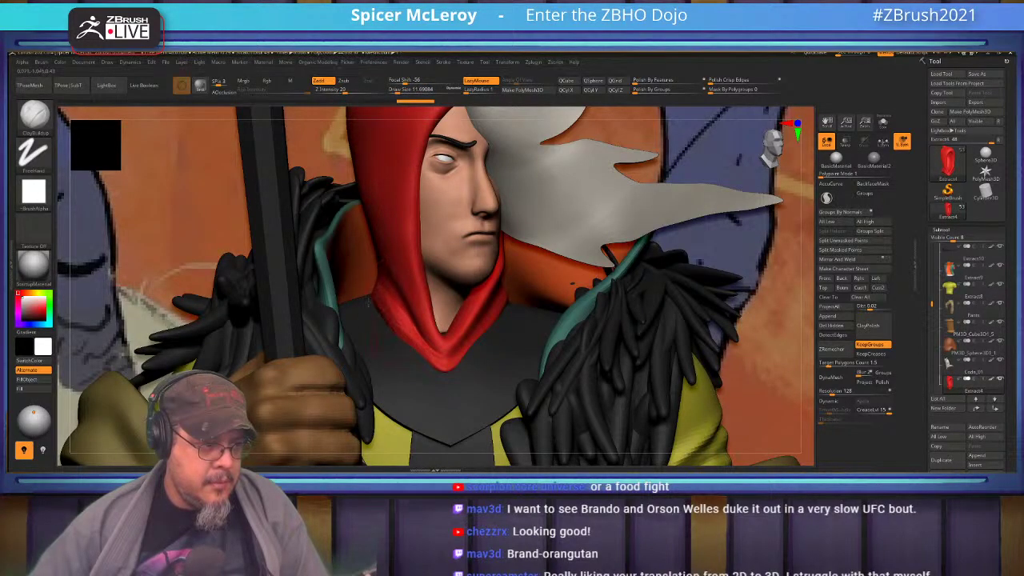
key(shift)
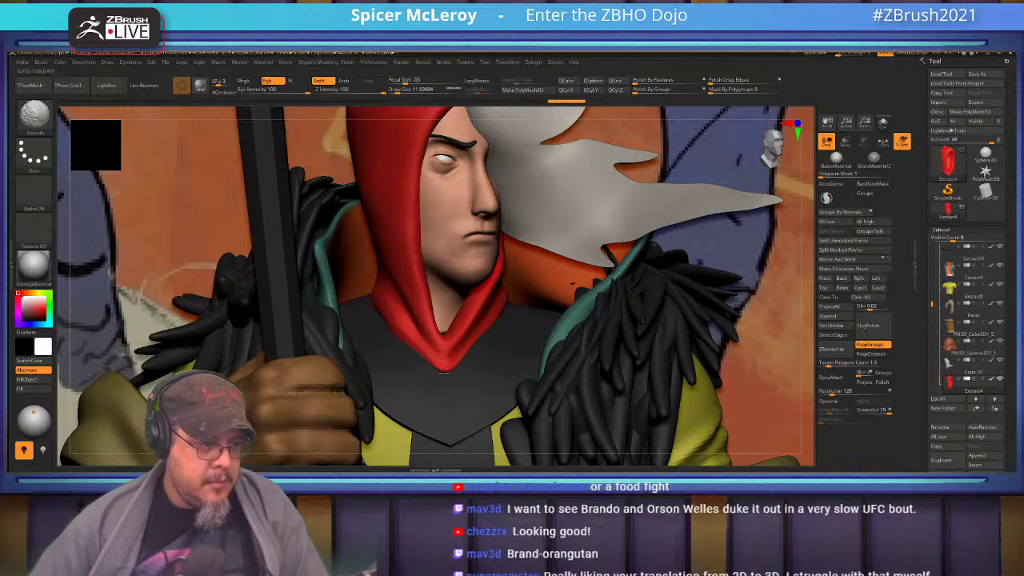
Step: Carve a crease along the V of the hood's collar with DamStandard at a draw size of about 12, undoing the last stroke
mouse_move(465, 384)
right_down()
mouse_move(449, 389)
mouse_move(433, 344)
mouse_move(436, 282)
right_up()
key(b)
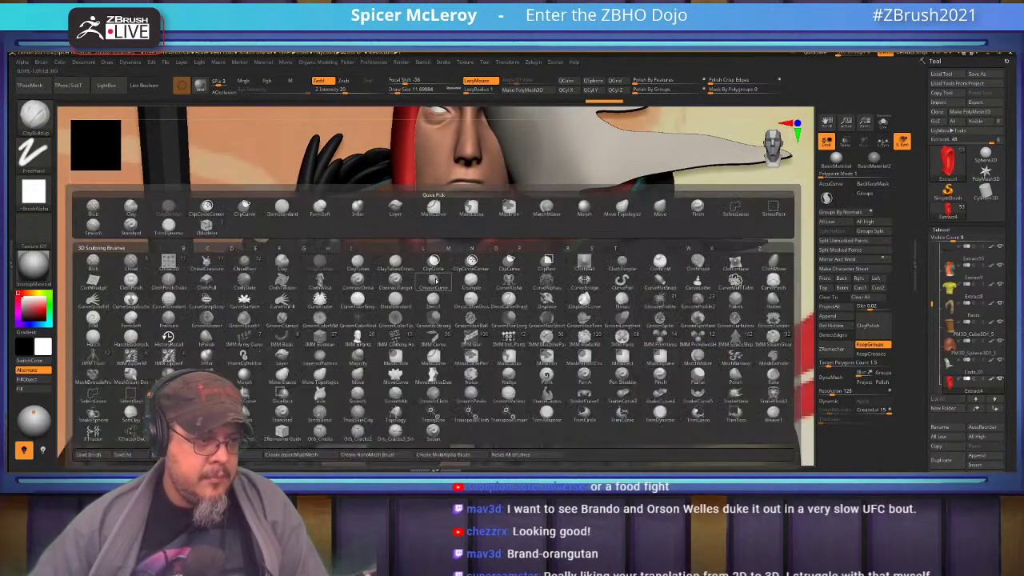
key(d)
key(s)
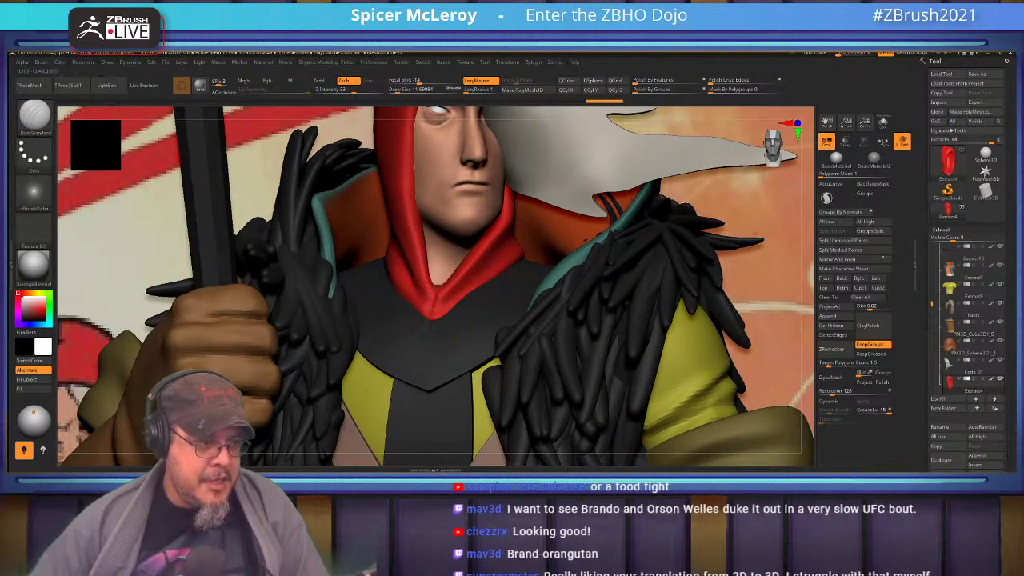
drag(442, 290, 433, 314)
right_drag(467, 263, 531, 257)
key(ctrl+z)
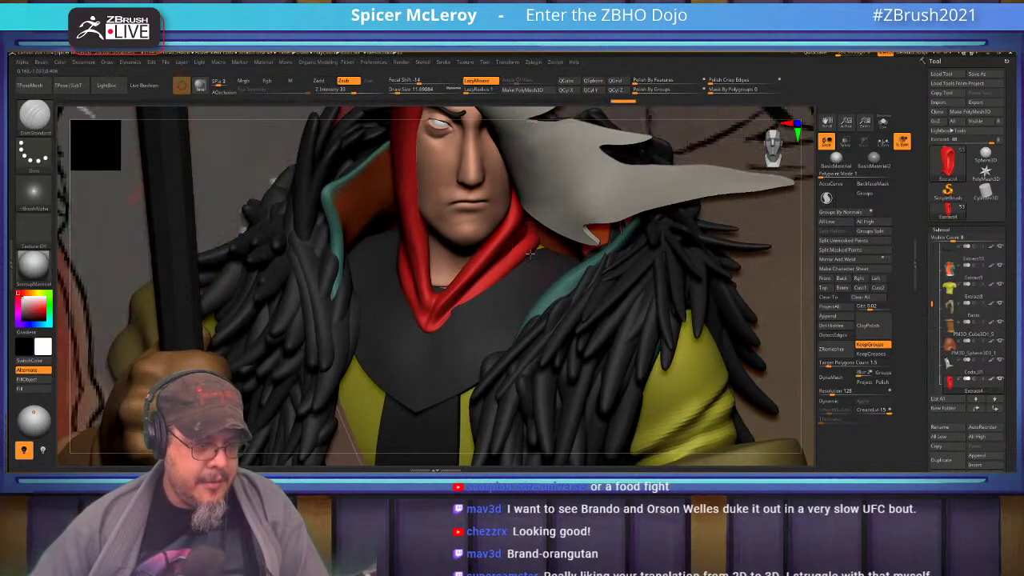
Step: Pull the hood's collar edge outward near the shoulder with the Move brush at a draw size of about 31
key(b)
key(m)
key(v)
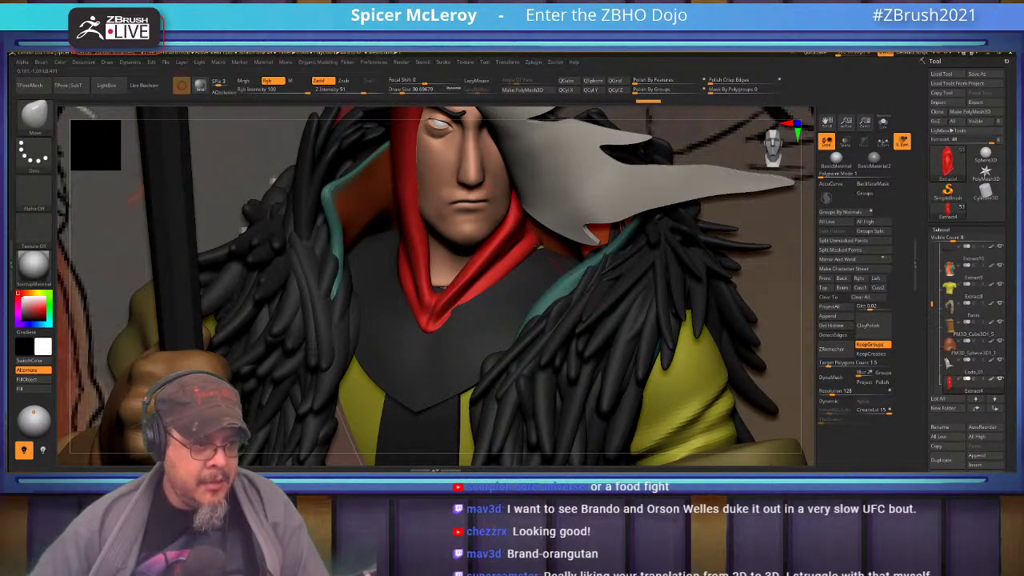
drag(538, 246, 549, 249)
right_drag(502, 270, 402, 315)
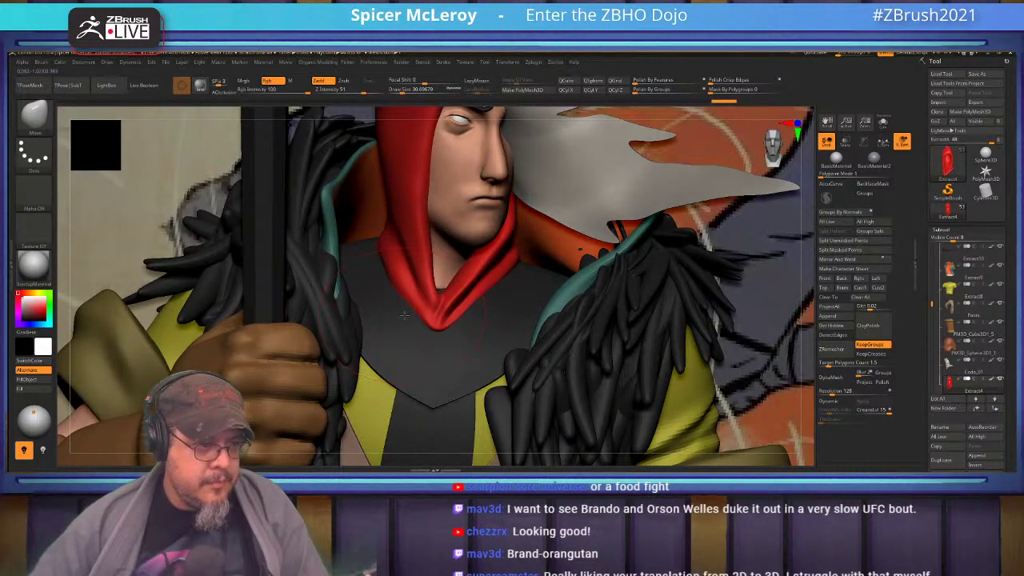
right_drag(374, 244, 374, 222)
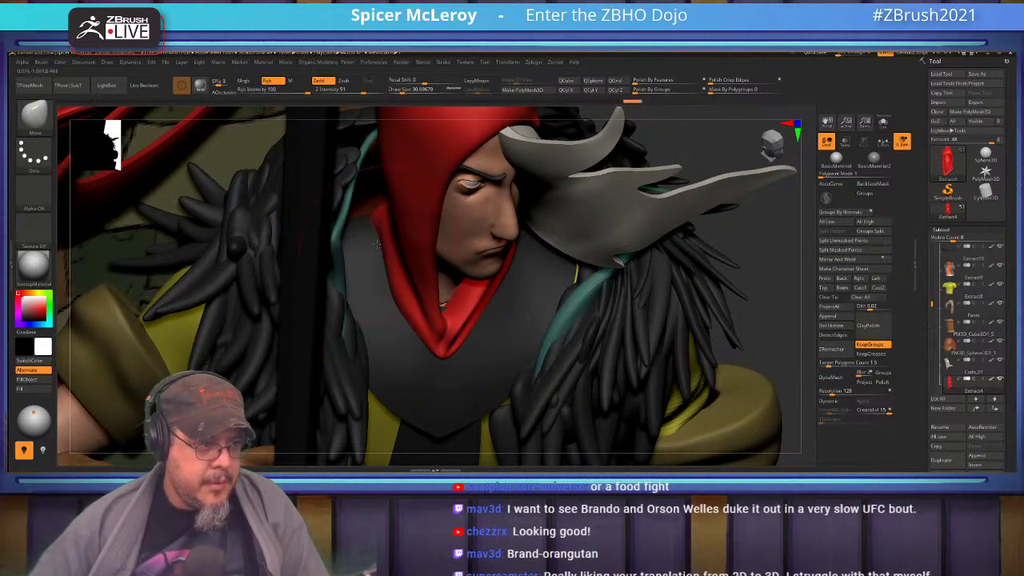
right_drag(367, 244, 472, 352)
Step: Make the hood see-through against the reference and pull its peak toward the drawn outline with the Move brush
click(845, 142)
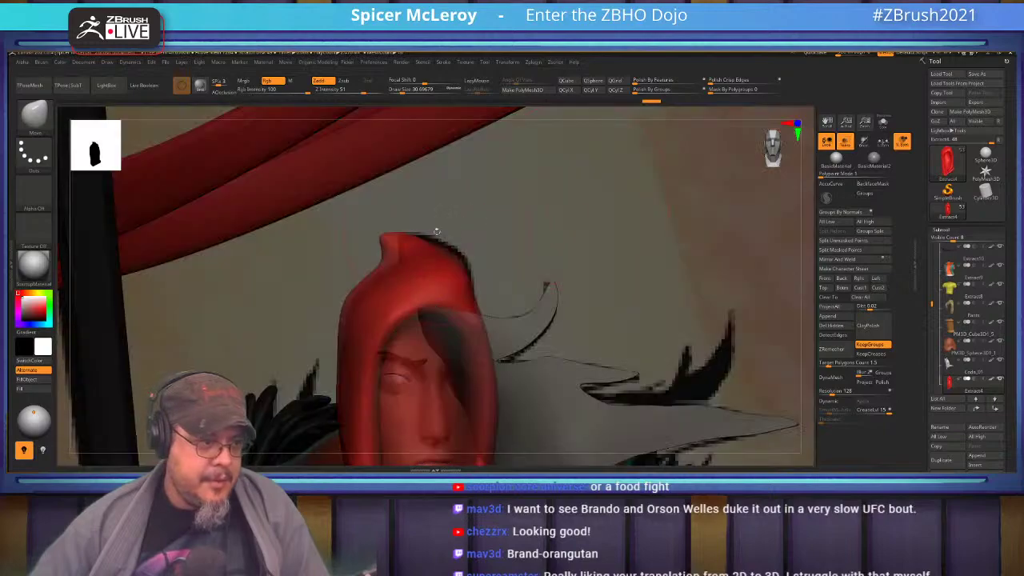
right_drag(446, 244, 395, 236)
drag(384, 224, 466, 225)
key(s)
key(s)
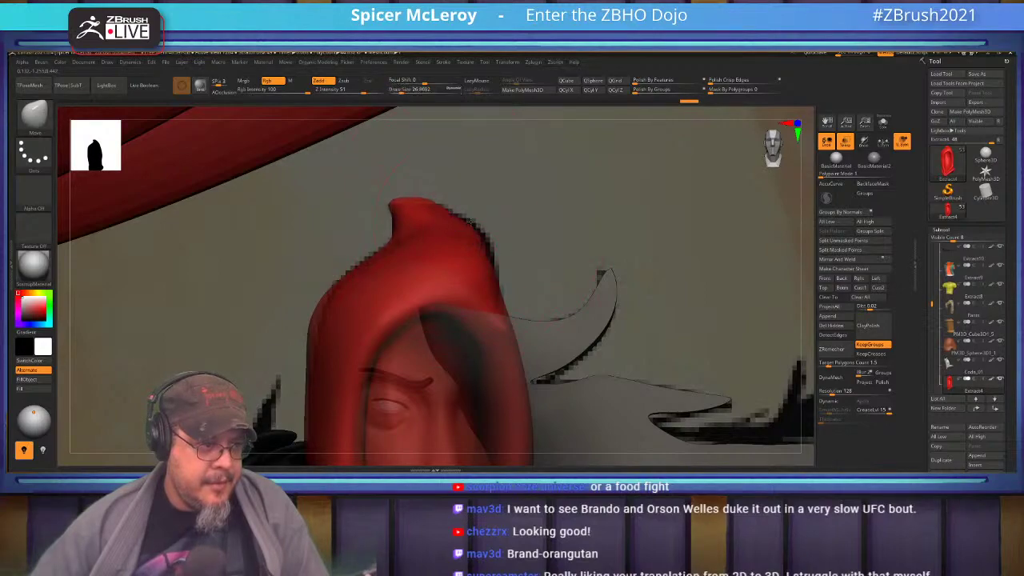
Step: Smooth the side of the hood's peak and fit its outer edge to the drawn outline with the Move brush at draw sizes of about 20 and 31
key(shift)
shift+drag(481, 259, 472, 260)
key(s)
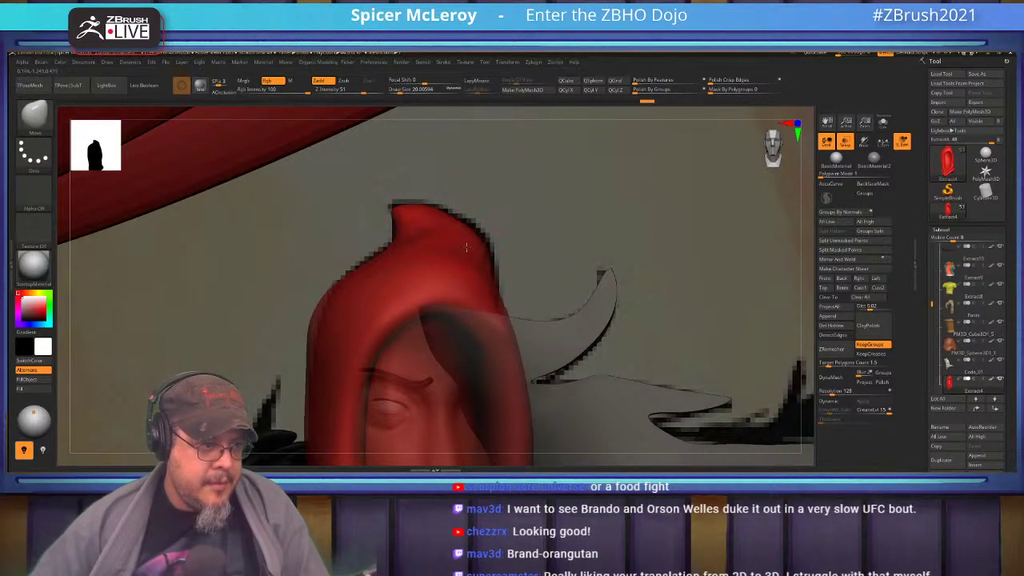
shift+drag(460, 247, 472, 246)
alt+drag(301, 325, 404, 274)
key(s)
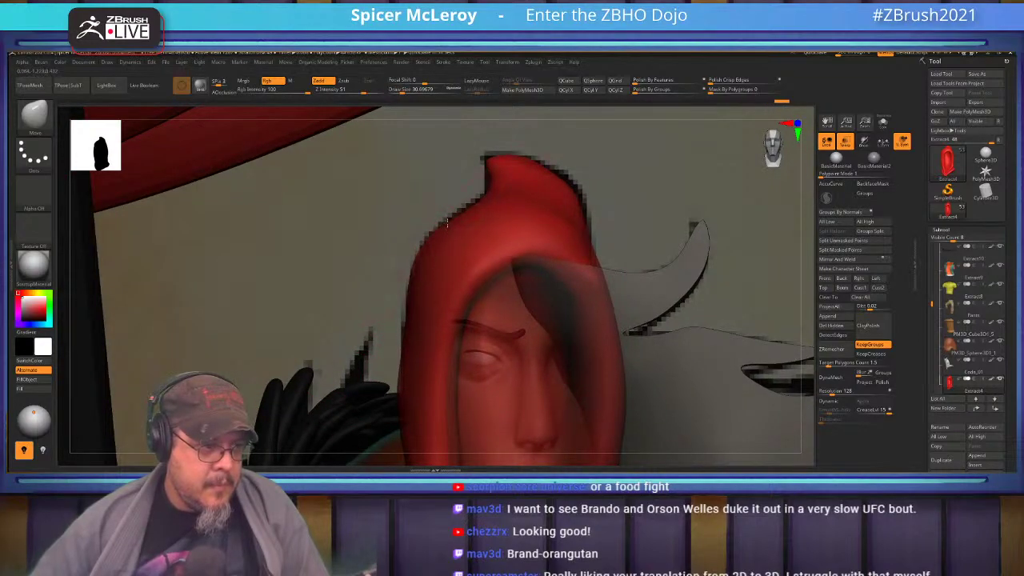
drag(457, 214, 544, 295)
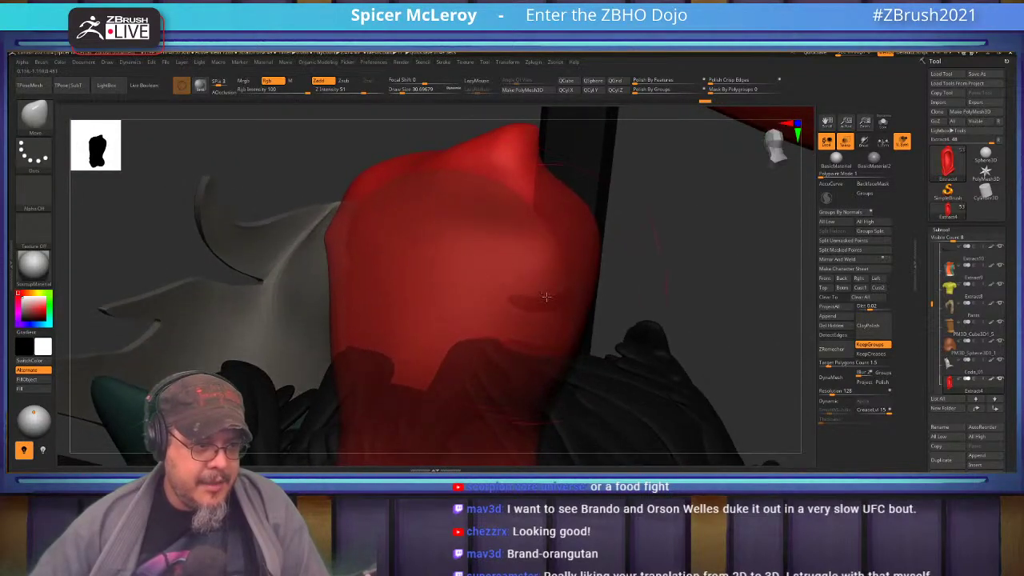
right_drag(462, 270, 304, 277)
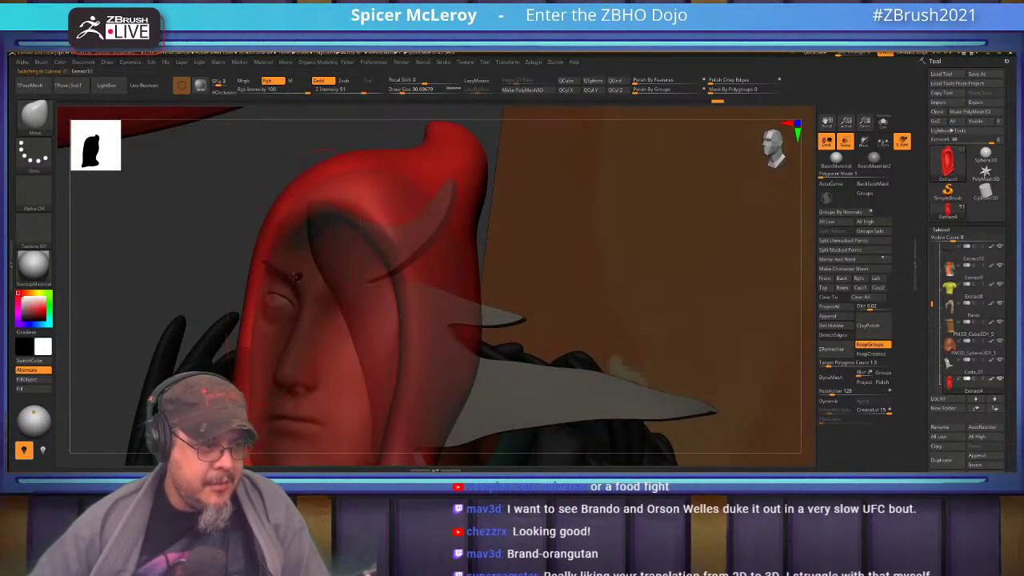
Step: Make the eyebrow subtool active, isolate the part to keep, and delete the hidden geometry
alt+click(293, 277)
right_drag(448, 273, 292, 277)
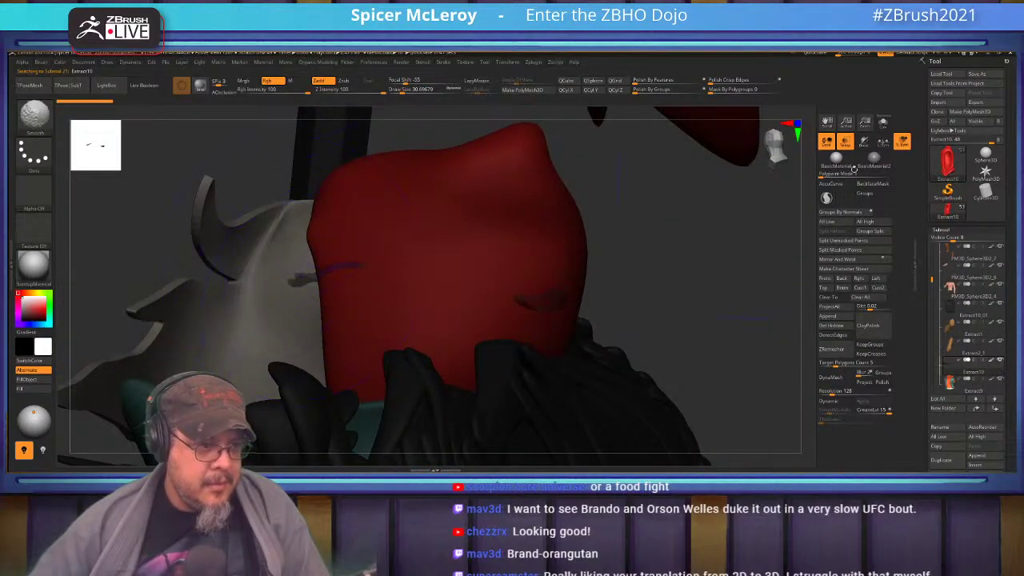
click(883, 121)
ctrl+shift+drag(656, 331, 517, 213)
click(833, 327)
click(883, 124)
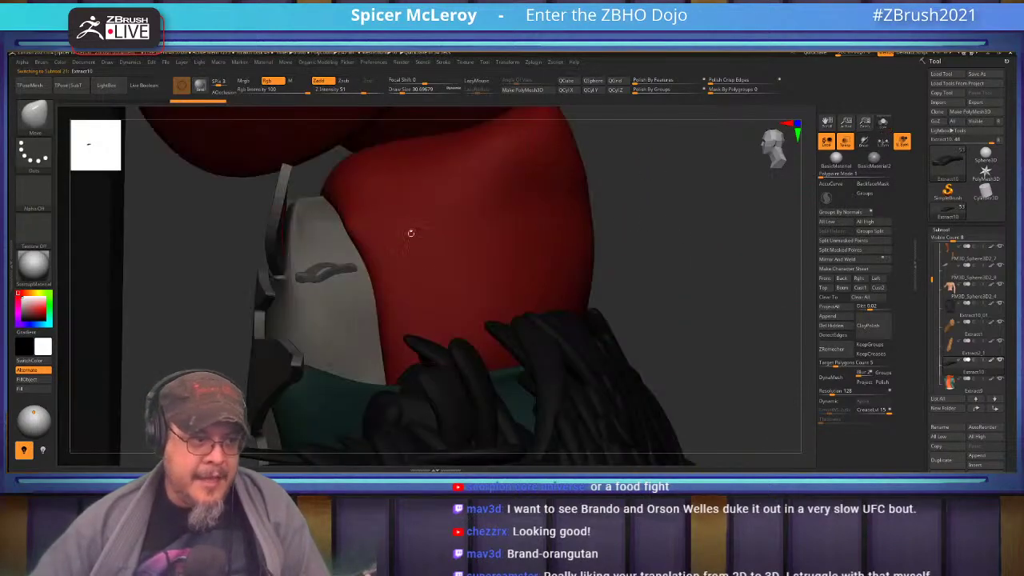
drag(433, 258, 499, 259)
drag(342, 282, 452, 248)
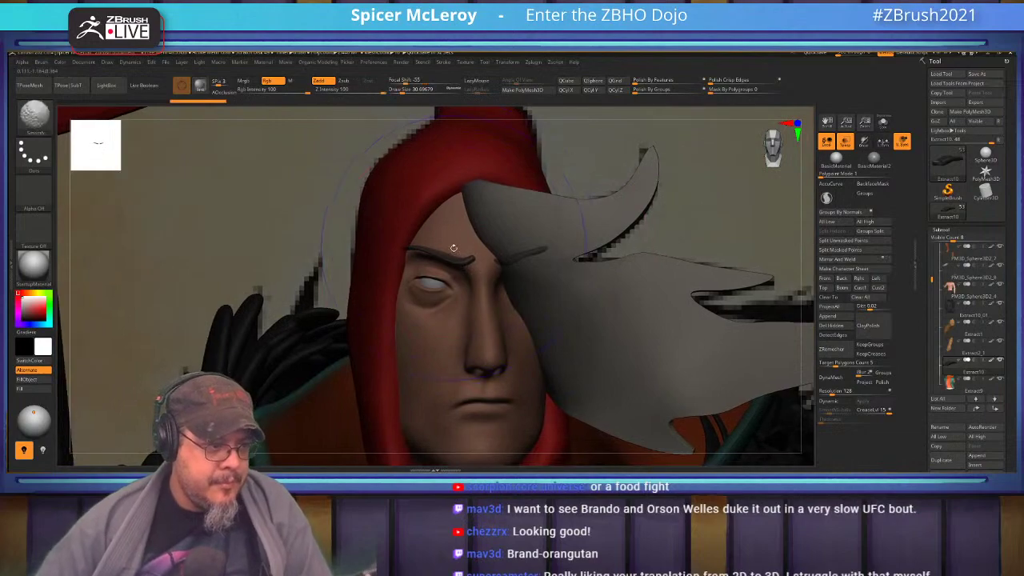
Step: Make the head active, turn off its see-through display, and reshape the eye's outer corner with the Move brush at a draw size of about 3.7
alt+click(429, 297)
mouse_move(430, 297)
right_down()
mouse_move(464, 285)
mouse_move(435, 299)
mouse_move(408, 274)
mouse_move(422, 294)
right_up()
click(845, 141)
key(b)
key(d)
key(s)
key(s)
drag(420, 301, 408, 301)
right_drag(409, 301, 408, 314)
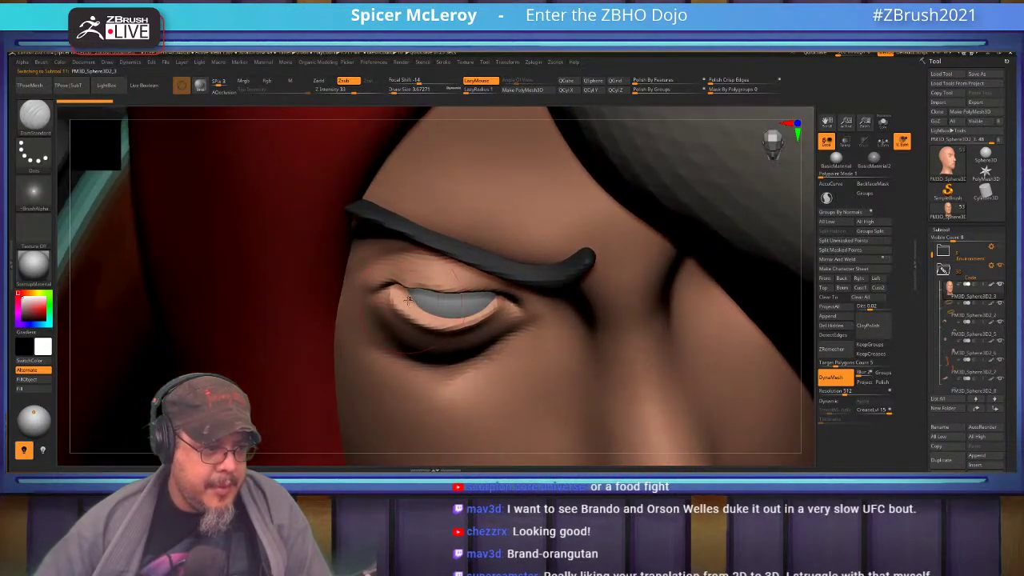
key(b)
key(m)
key(v)
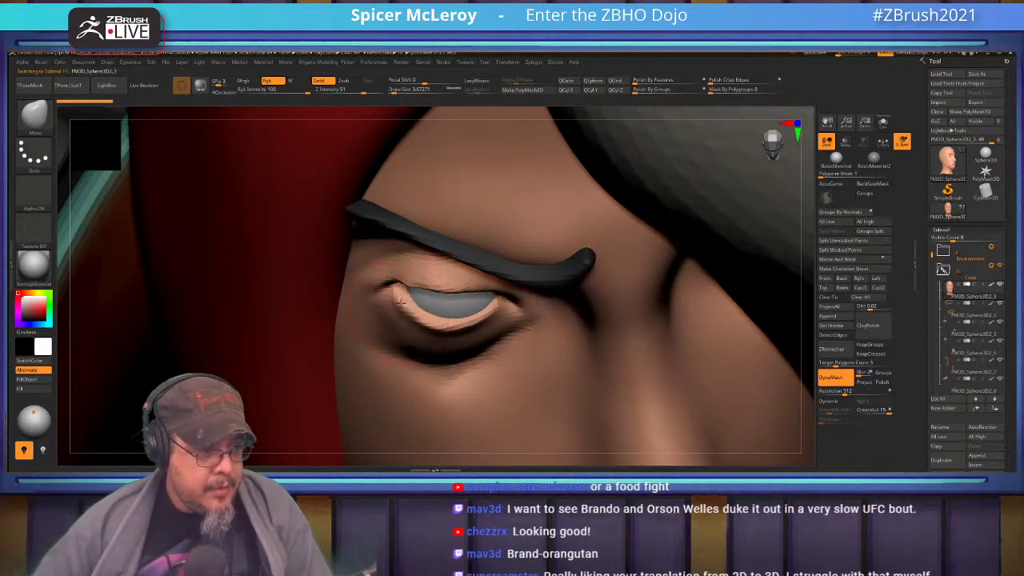
mouse_move(394, 309)
mouse_down()
mouse_move(400, 276)
mouse_move(389, 276)
mouse_up()
Step: Adjust the upper eyelid with the Move brush at draw sizes of about 1.1 and 7.5, and smooth it
key(s)
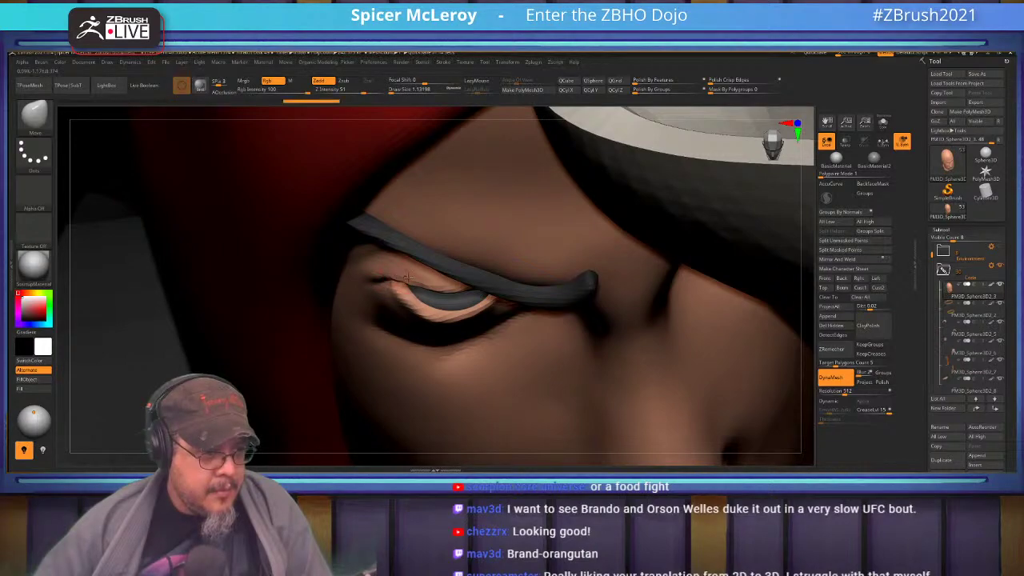
mouse_move(439, 290)
mouse_down()
mouse_move(448, 292)
mouse_move(443, 312)
mouse_move(477, 320)
mouse_move(429, 301)
mouse_up()
key(s)
right_drag(429, 298, 444, 152)
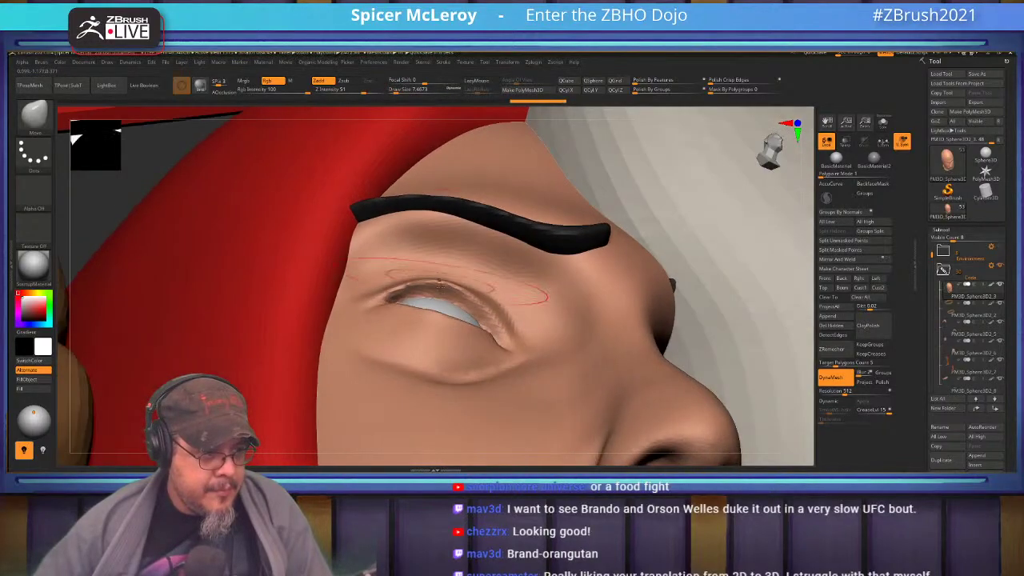
shift+drag(406, 289, 434, 287)
right_drag(453, 214, 464, 301)
Step: Carve the upper lash line from outer to inner eye corner with DamStandard at a draw size of about 3.1, undoing the first stroke
key(b)
key(d)
key(s)
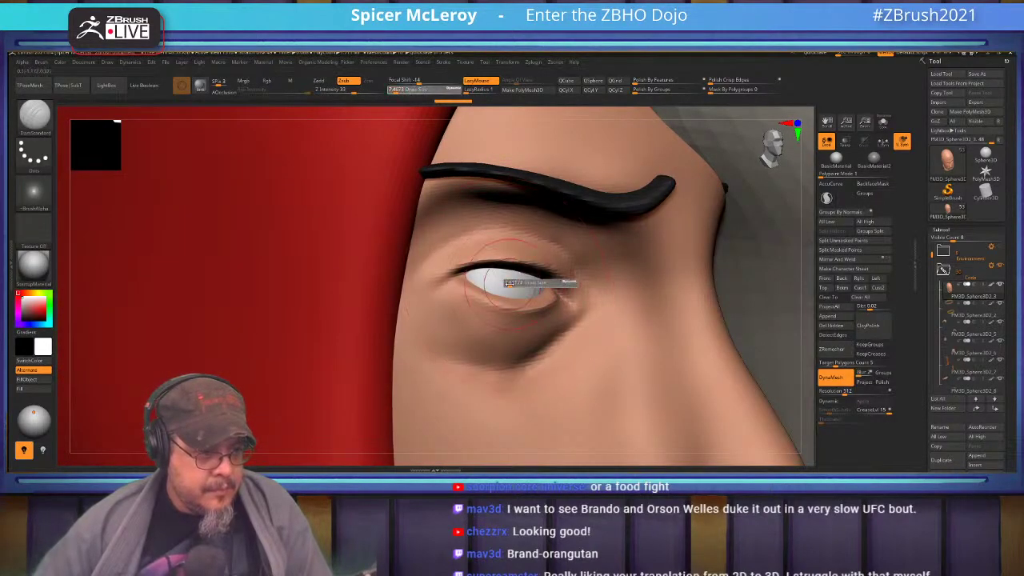
ctrl+right_drag(503, 277, 487, 290)
drag(442, 275, 460, 276)
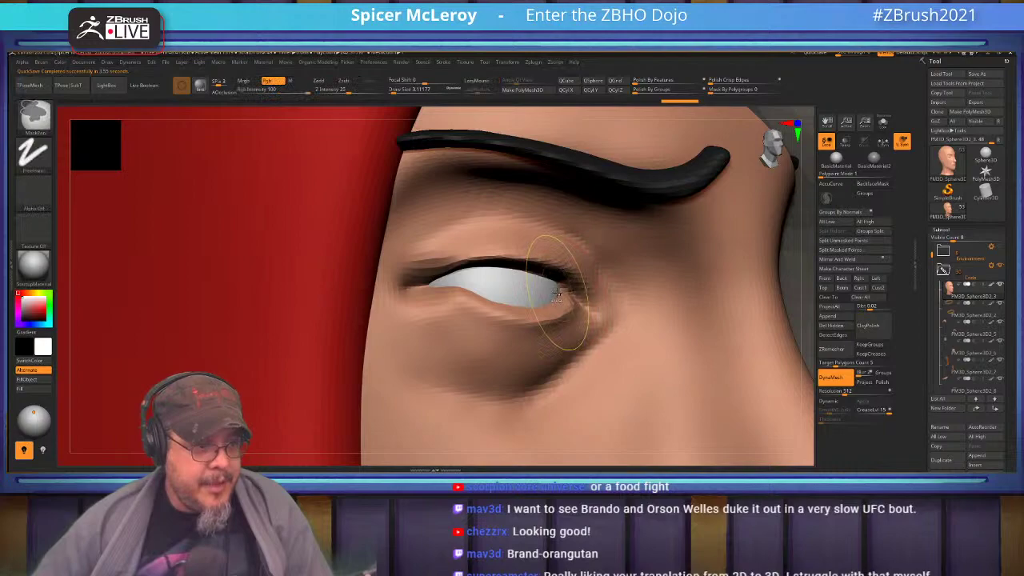
key(ctrl+z)
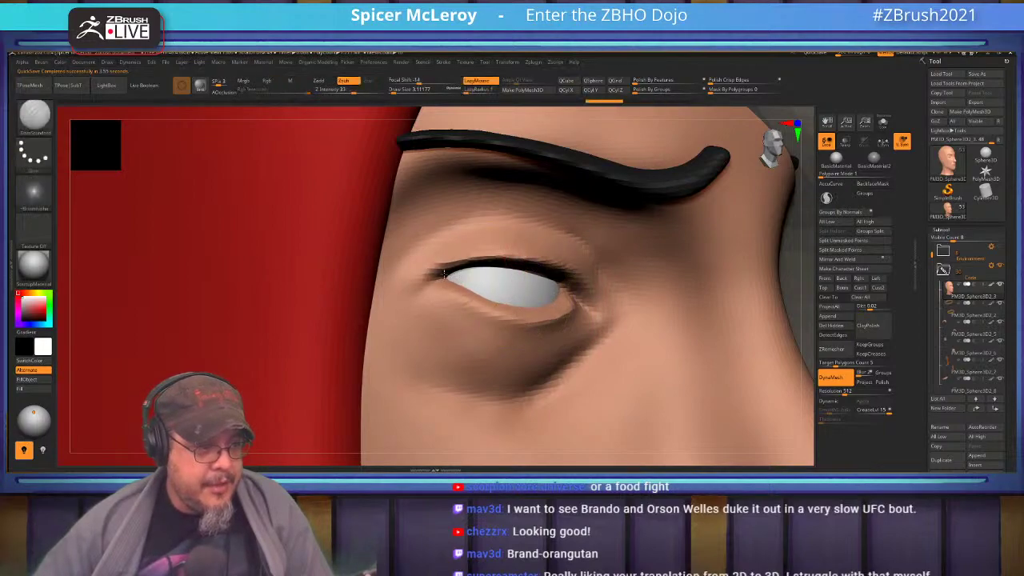
drag(441, 274, 485, 259)
right_drag(546, 262, 480, 265)
drag(590, 259, 611, 285)
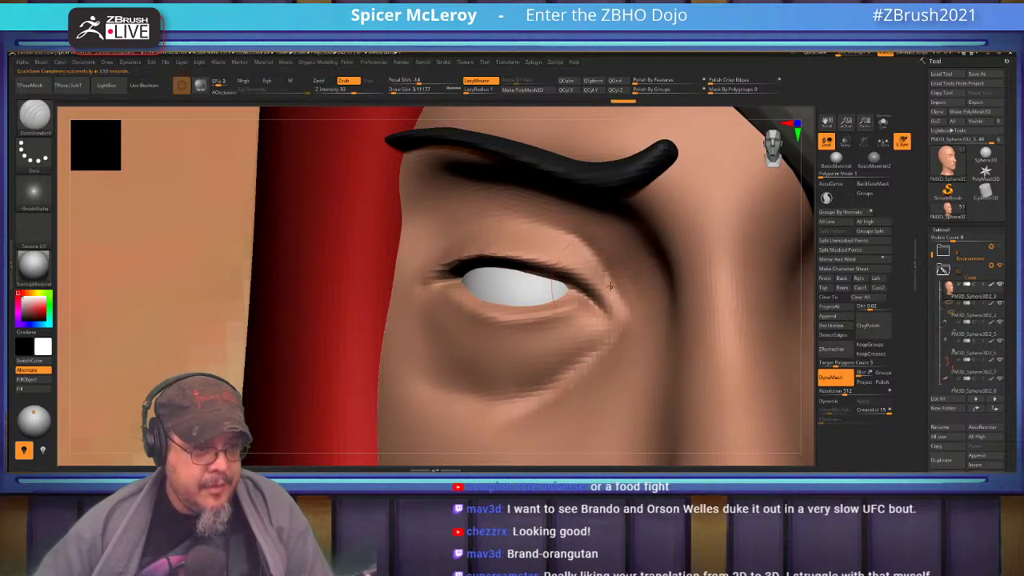
Step: Carve the crease around the bag under the eye with DamStandard at a draw size of about 3.1
mouse_move(591, 323)
mouse_down()
mouse_move(614, 339)
mouse_move(585, 325)
mouse_move(535, 373)
mouse_move(501, 379)
mouse_up()
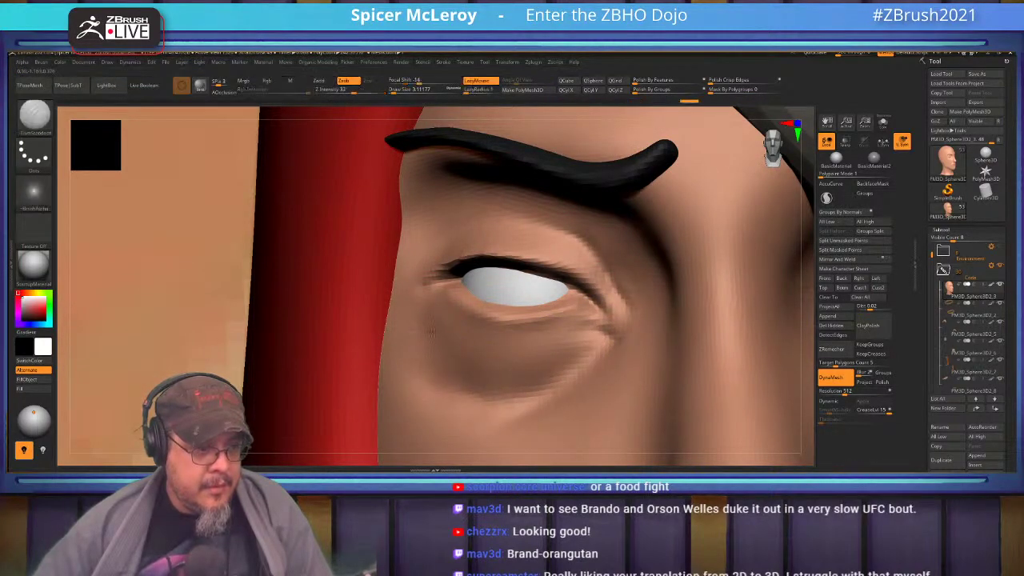
right_drag(420, 339, 456, 334)
mouse_move(611, 347)
mouse_down()
mouse_move(524, 397)
mouse_move(425, 352)
mouse_move(422, 308)
mouse_move(430, 370)
mouse_up()
drag(418, 324, 464, 388)
mouse_move(424, 350)
mouse_down()
mouse_move(482, 394)
mouse_move(423, 352)
mouse_up()
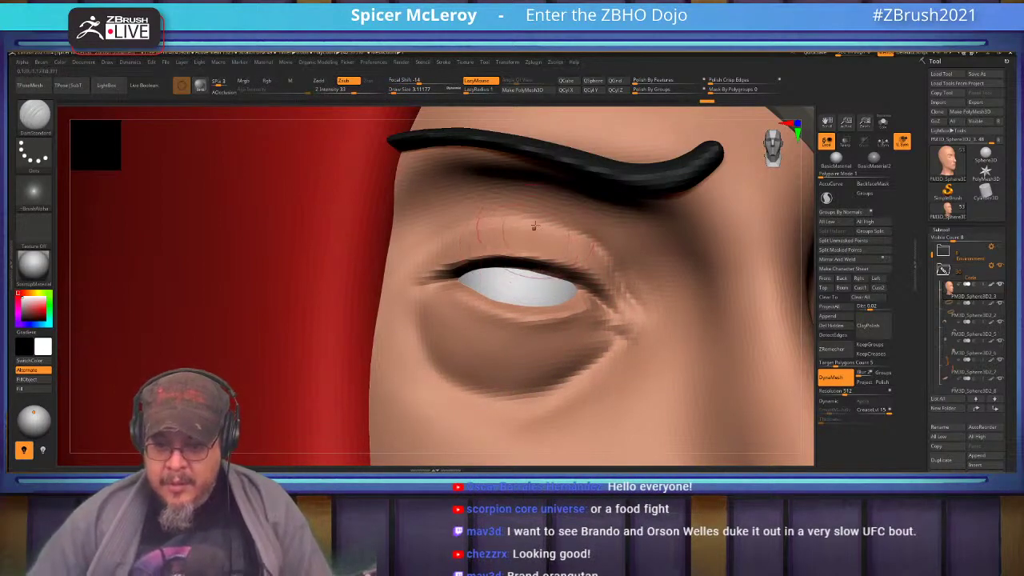
Step: Define the lower eyelid's rim with DamStandard strokes running between the inner and outer eye corners
mouse_move(582, 322)
mouse_down()
mouse_move(487, 320)
mouse_move(440, 290)
mouse_move(464, 302)
mouse_move(453, 292)
mouse_up()
mouse_move(459, 296)
mouse_down()
mouse_move(512, 318)
mouse_move(592, 302)
mouse_up()
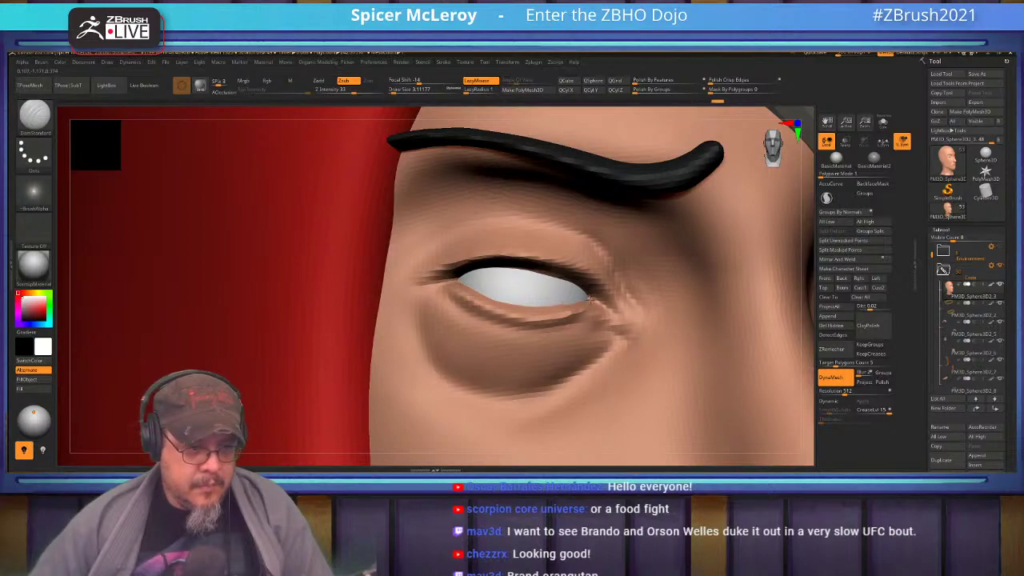
mouse_move(578, 295)
mouse_down()
mouse_move(507, 267)
mouse_move(458, 275)
mouse_up()
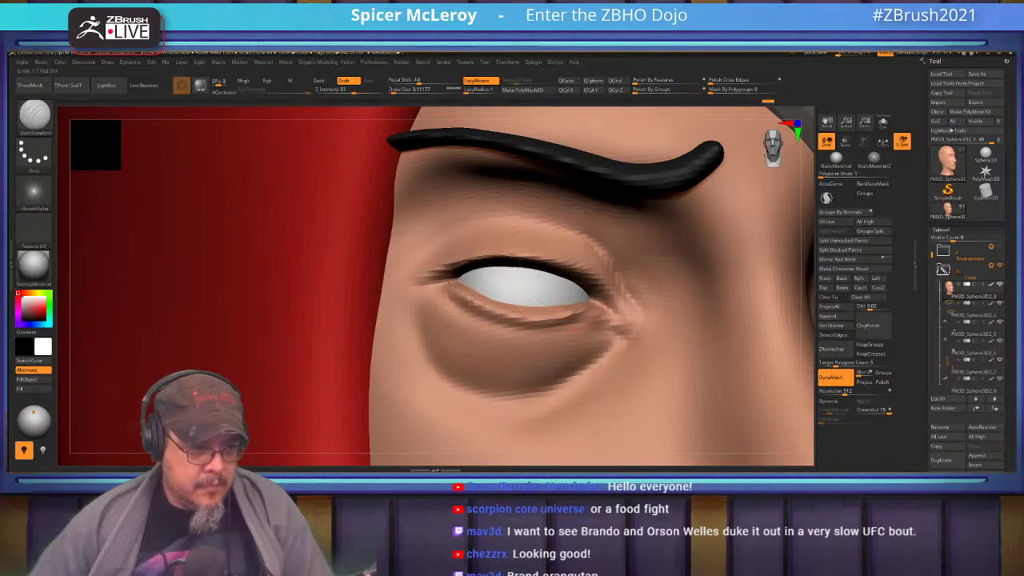
Step: Deepen the line between the lips with DamStandard at a draw size of about 3.1
ctrl+right_drag(468, 278, 436, 191)
mouse_move(495, 414)
alt+right_down()
mouse_move(479, 358)
mouse_move(500, 340)
mouse_move(543, 338)
mouse_move(534, 258)
mouse_move(536, 292)
mouse_move(485, 289)
alt+right_up()
drag(624, 278, 531, 281)
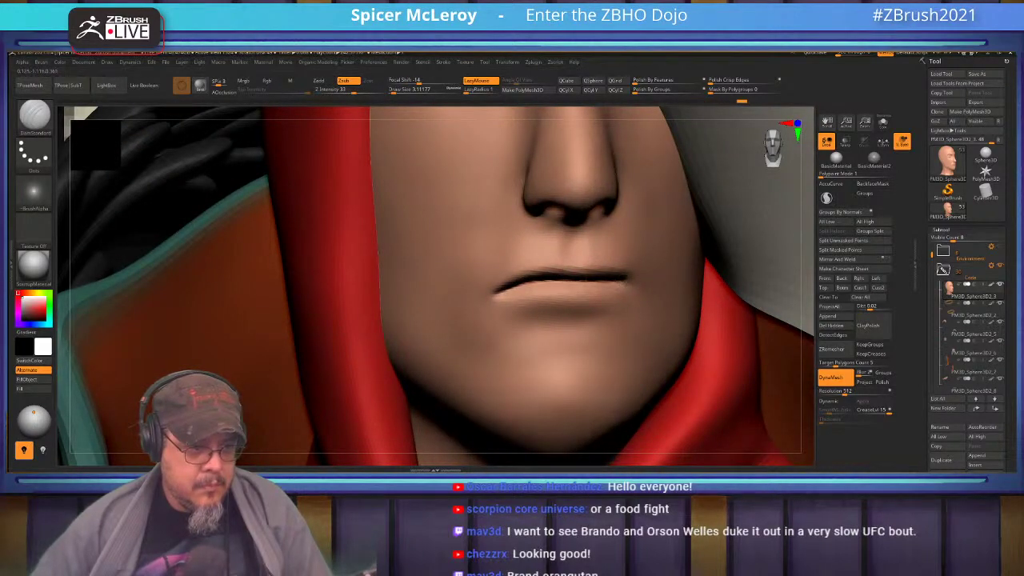
Step: Build soft volume around the upper lip with the FormSoft brush at a draw size of about 4.3
alt+right_drag(571, 245, 555, 283)
key(b)
key(f)
key(s)
key(s)
drag(555, 284, 552, 296)
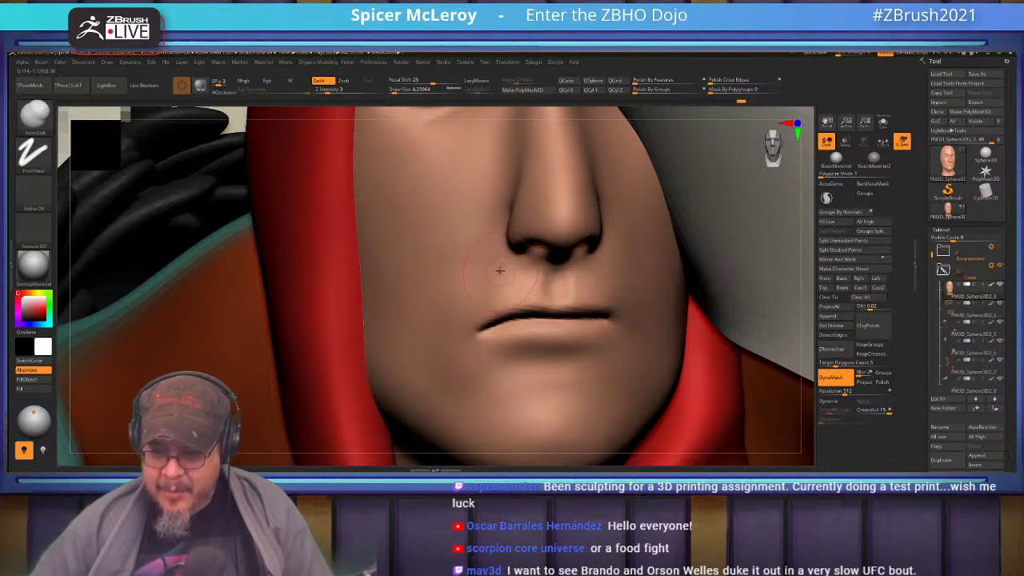
Step: Fill out the chin and mouth area with FormSoft at a draw size of about 6.6, and smooth the lower face
mouse_move(505, 289)
right_down()
mouse_move(566, 246)
mouse_move(532, 258)
mouse_move(428, 249)
mouse_move(500, 275)
mouse_move(487, 285)
mouse_move(562, 306)
mouse_move(581, 293)
right_up()
key(b)
key(Escape)
key(s)
drag(581, 293, 568, 290)
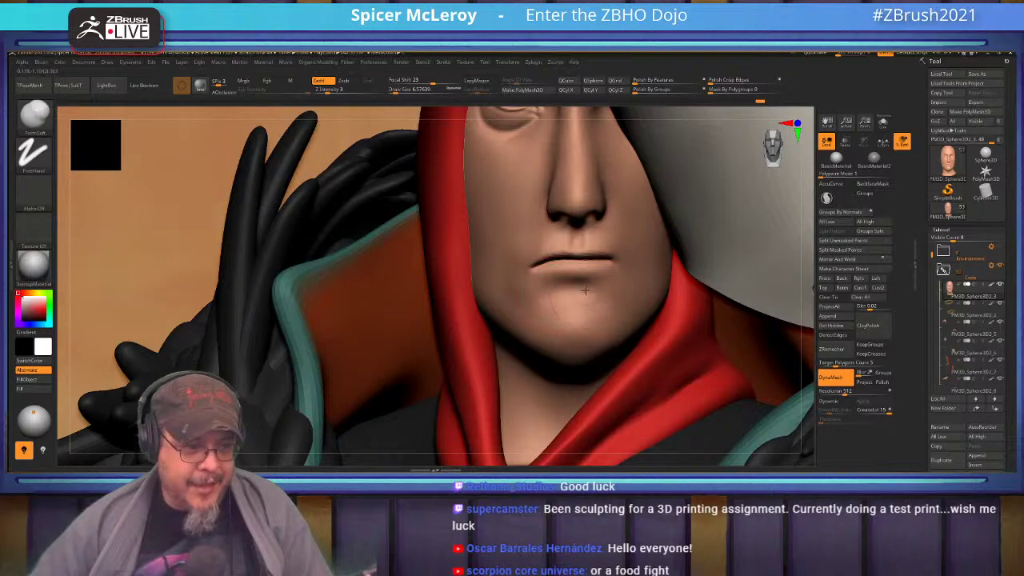
key(shift)
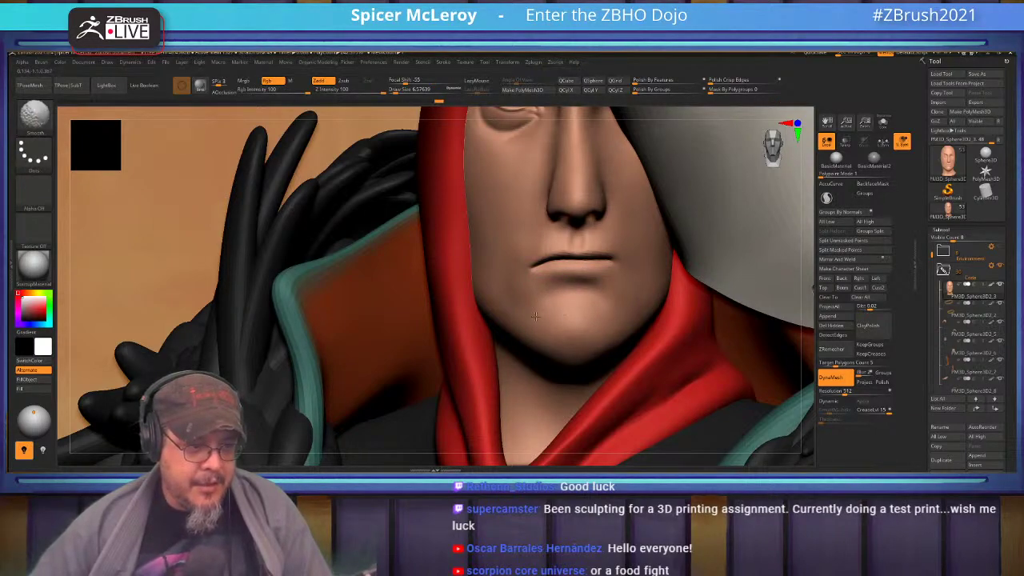
mouse_move(541, 242)
right_down()
mouse_move(545, 232)
mouse_move(547, 269)
mouse_move(565, 301)
mouse_move(514, 304)
mouse_move(528, 281)
right_up()
key(shift)
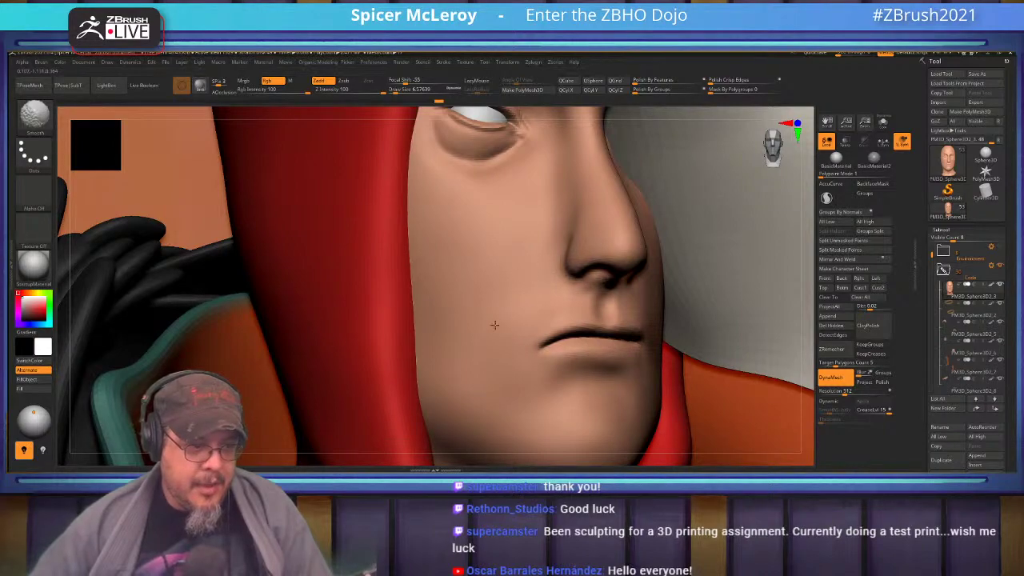
Step: Build up the cheek below the eye with FormSoft at a draw size of about 6.6, and smooth it
alt+right_drag(504, 159, 520, 261)
key(b)
click(536, 254)
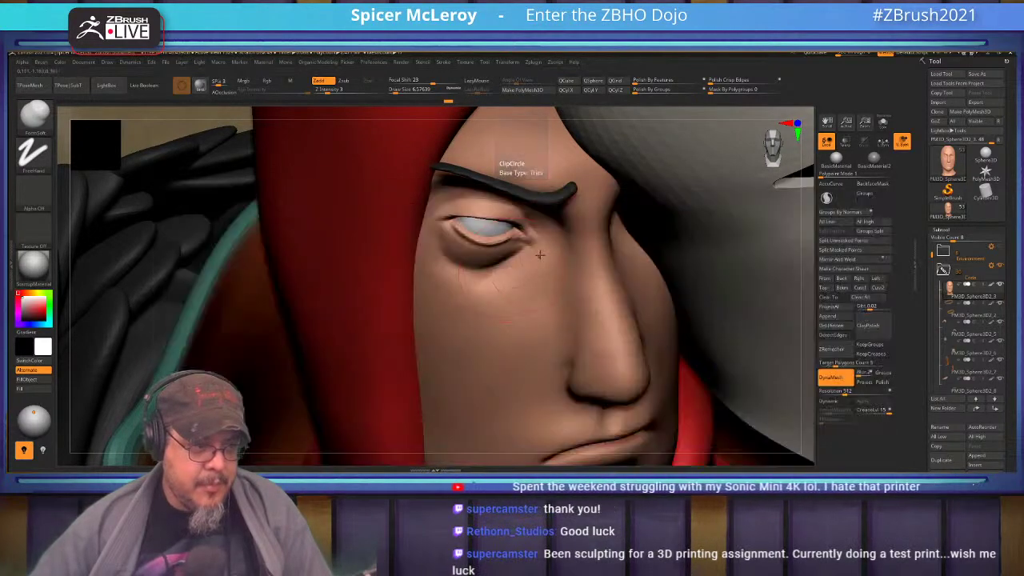
drag(518, 269, 464, 281)
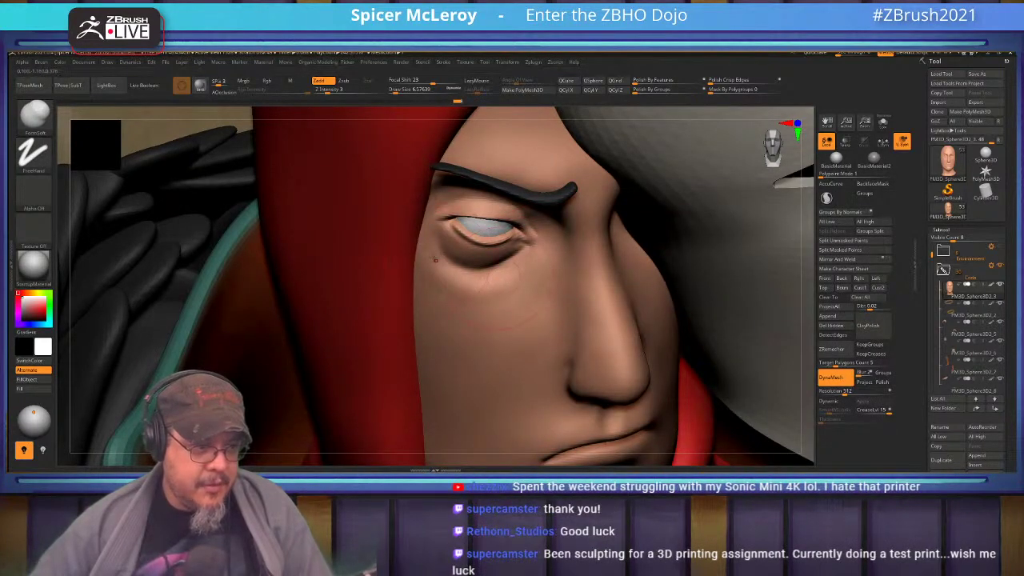
key(shift)
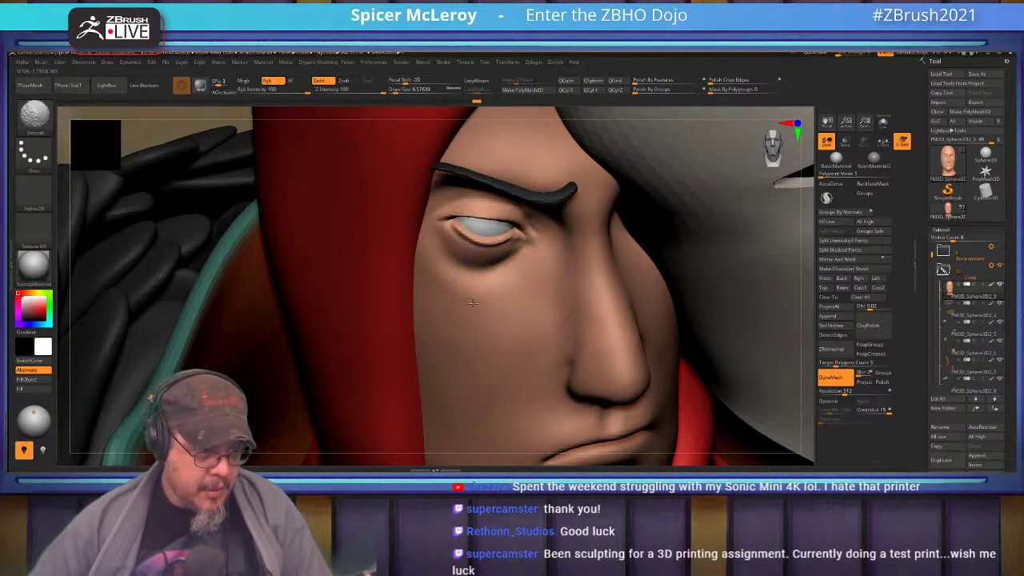
Step: Add soft volume between the eyebrow and upper eyelid with FormSoft, and smooth the area
mouse_move(482, 276)
right_down()
mouse_move(480, 308)
mouse_move(511, 242)
mouse_move(543, 214)
right_up()
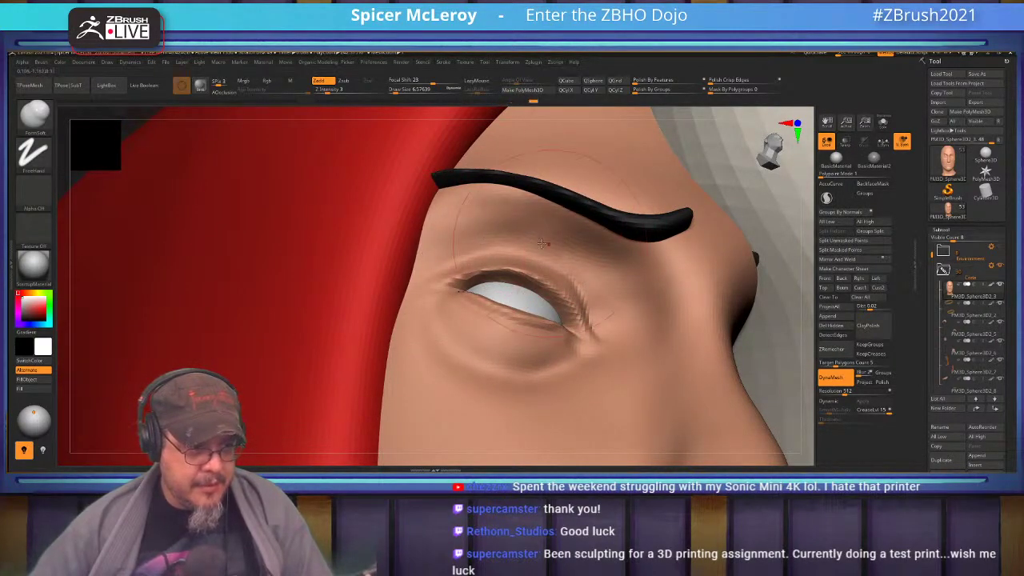
mouse_move(552, 234)
mouse_down()
mouse_move(460, 221)
mouse_move(489, 235)
mouse_up()
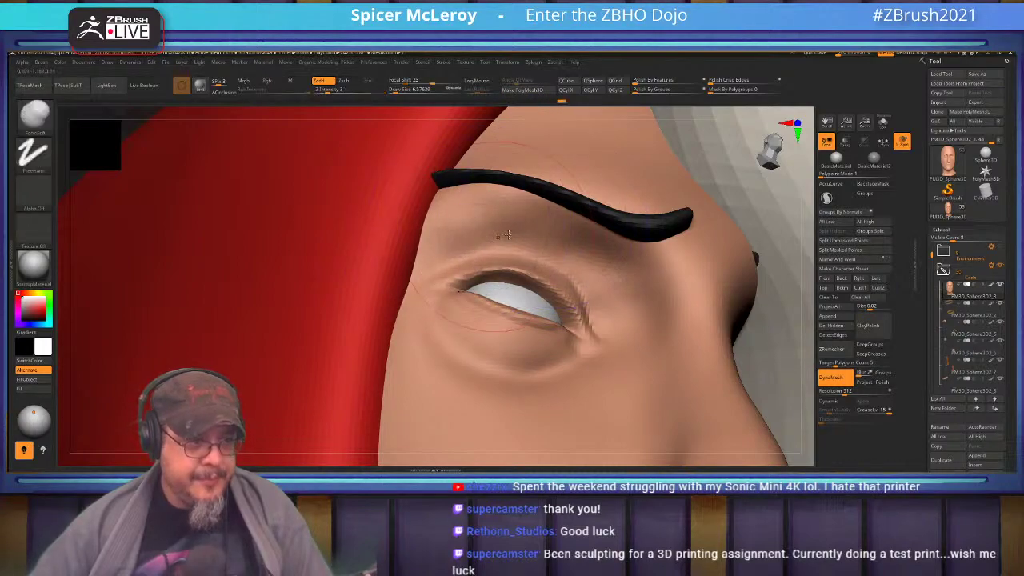
shift+drag(488, 272, 565, 224)
right_drag(670, 240, 569, 246)
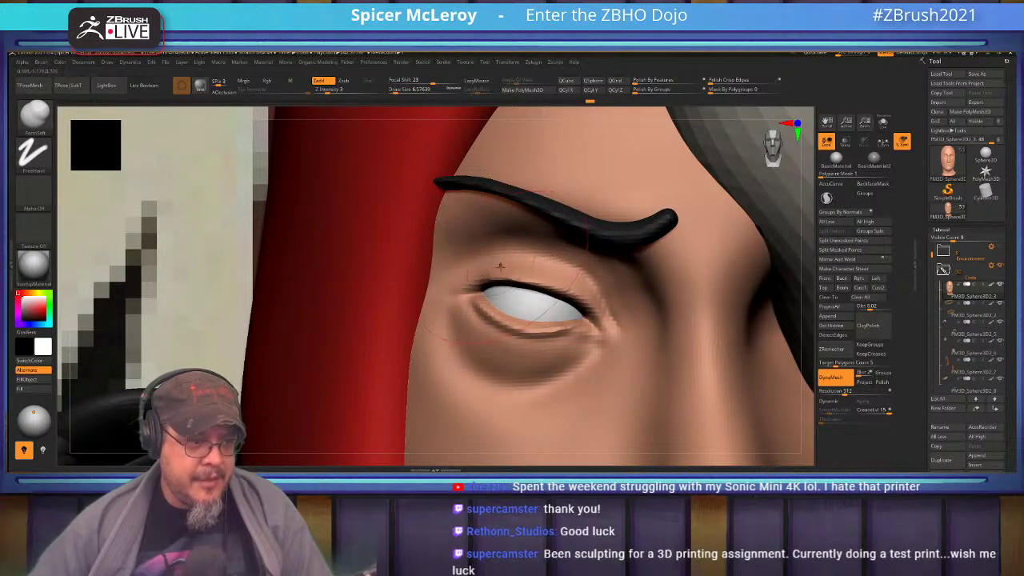
Step: Carve the upper eyelid fold toward the outer corner with DamStandard at a draw size of about 6.6, and smooth beside the brow
right_drag(500, 265, 588, 260)
key(b)
key(d)
key(s)
mouse_move(490, 258)
mouse_down()
mouse_move(450, 278)
mouse_move(446, 291)
mouse_up()
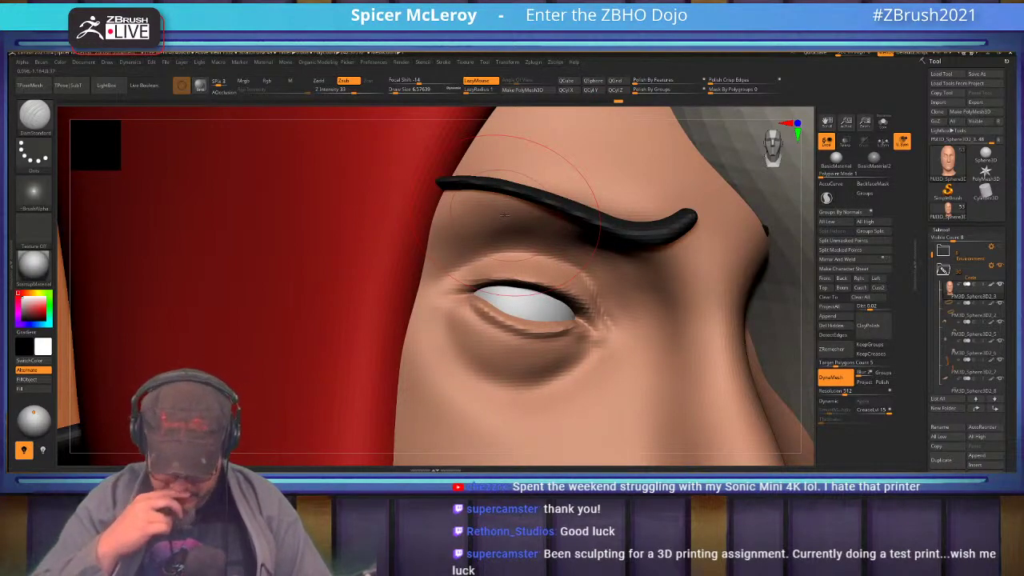
right_drag(682, 297, 685, 270)
mouse_move(590, 233)
shift+mouse_down()
mouse_move(629, 240)
mouse_move(655, 278)
shift+mouse_up()
Step: Build up the skin at the eye's outer corner with ClayBuildup at a draw size of about 1.8, and smooth it
mouse_move(612, 286)
right_down()
mouse_move(620, 307)
mouse_move(600, 264)
mouse_move(592, 276)
mouse_move(501, 272)
mouse_move(512, 311)
mouse_move(580, 268)
mouse_move(564, 248)
right_up()
key(b)
key(c)
key(b)
key(s)
mouse_move(523, 225)
mouse_down()
mouse_move(507, 230)
mouse_move(516, 226)
mouse_move(532, 247)
mouse_up()
key(s)
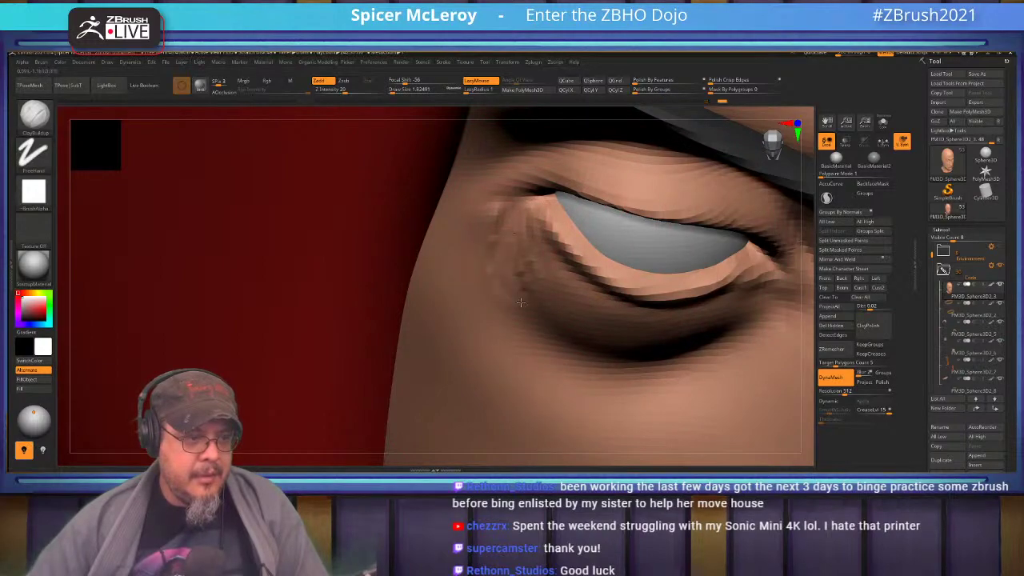
key(shift)
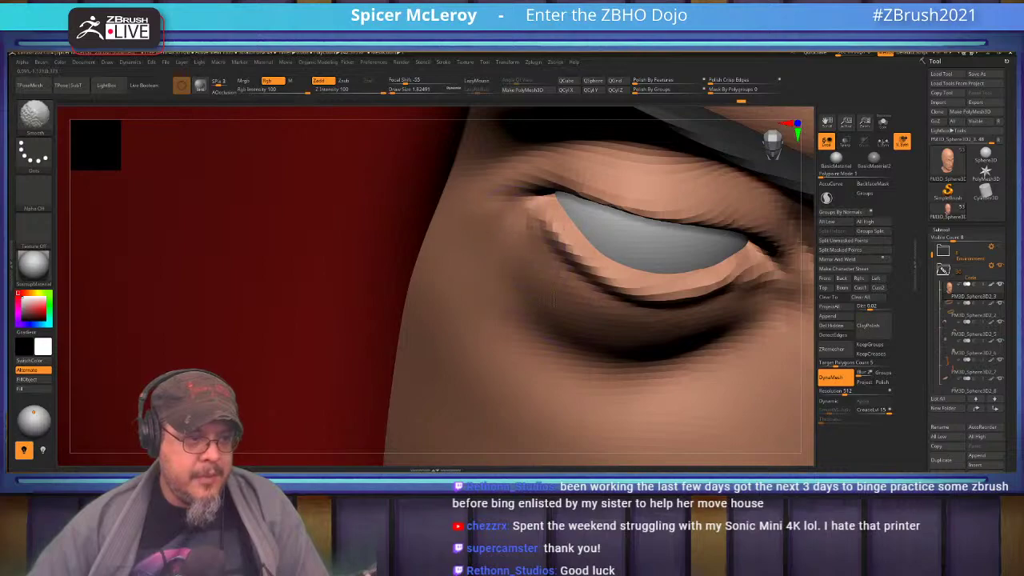
mouse_move(520, 260)
right_down()
mouse_move(489, 238)
mouse_move(549, 201)
right_up()
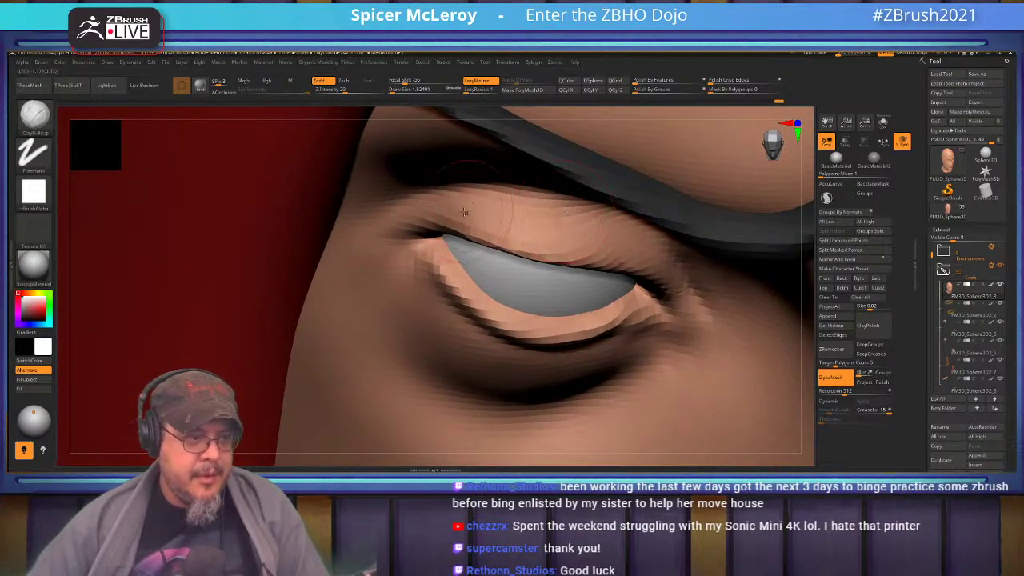
key(shift)
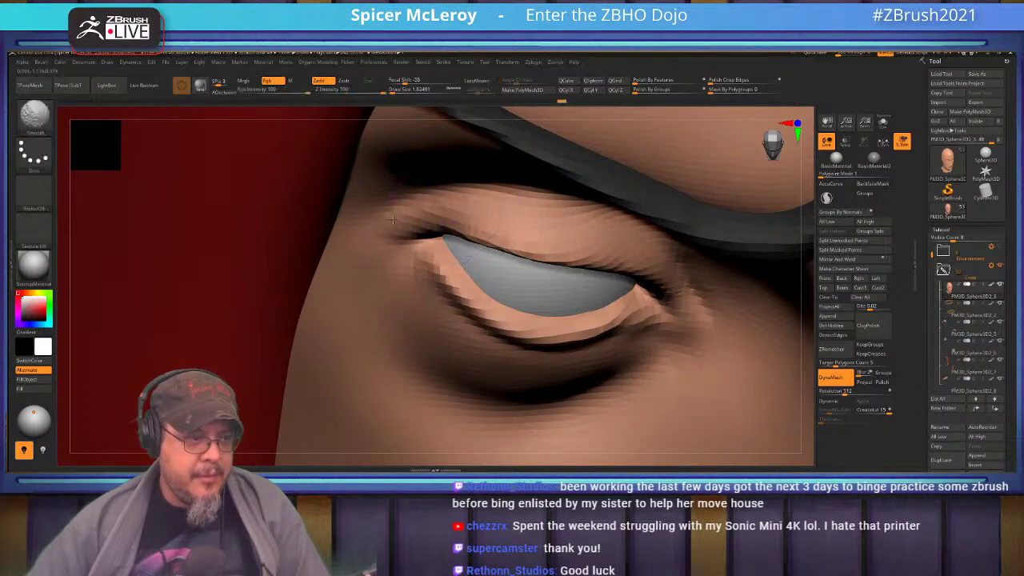
Step: Smooth the skin beside the eye's inner corner
mouse_move(704, 340)
right_down()
mouse_move(633, 229)
mouse_move(661, 275)
right_up()
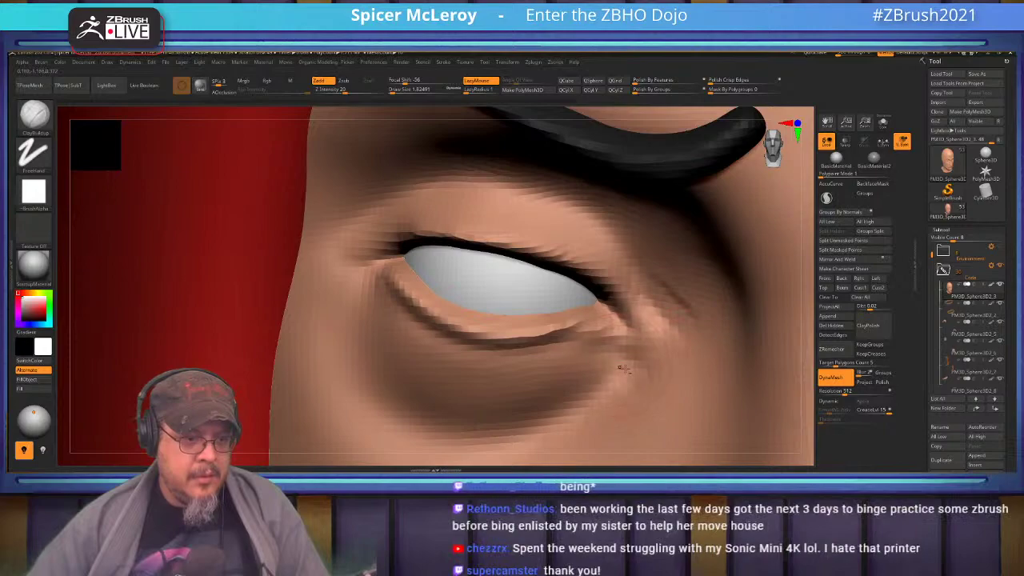
right_drag(549, 274, 536, 260)
shift+drag(679, 297, 666, 317)
Step: Carve the rim of the lower eyelid toward the inner corner with DamStandard at a draw size of about 1.8
mouse_move(665, 317)
right_down()
mouse_move(632, 298)
mouse_move(688, 268)
mouse_move(579, 242)
mouse_move(569, 254)
right_up()
key(b)
key(d)
key(s)
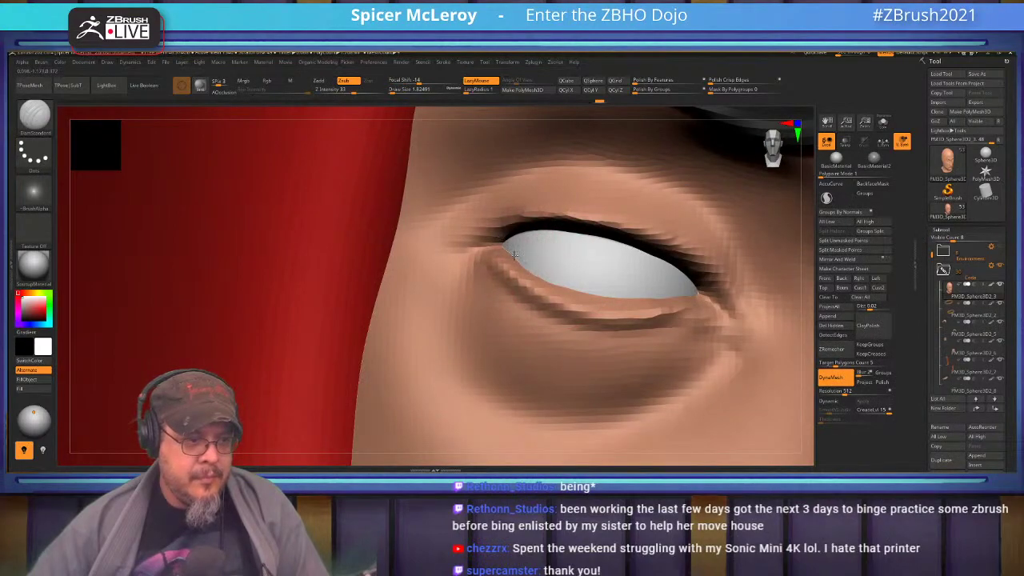
mouse_move(533, 267)
mouse_down()
mouse_move(604, 292)
mouse_move(695, 295)
mouse_move(685, 299)
mouse_move(703, 304)
mouse_up()
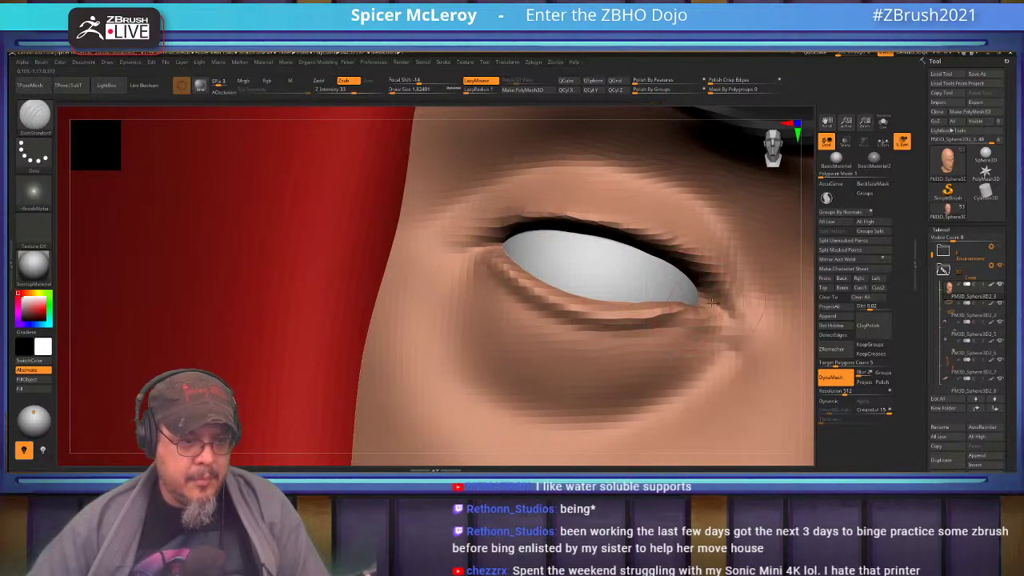
right_drag(645, 256, 664, 213)
right_drag(598, 227, 588, 213)
mouse_move(488, 255)
right_down()
mouse_move(492, 270)
mouse_move(563, 265)
mouse_move(559, 232)
mouse_move(588, 256)
right_up()
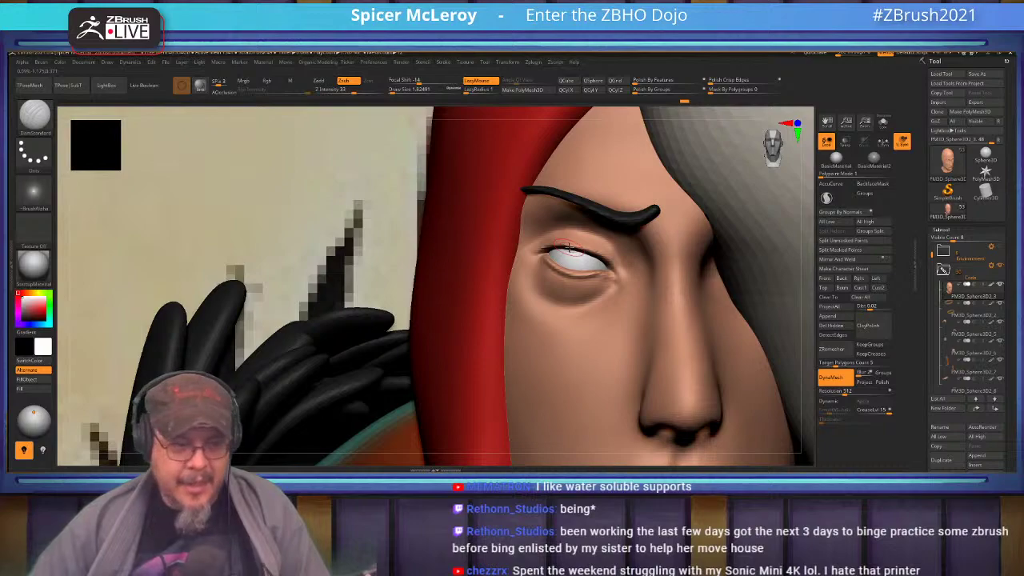
Step: Select the eyebrow subtool and set up the Move brush with BackfaceMask on and a draw size of about 8.4
right_drag(572, 249, 604, 251)
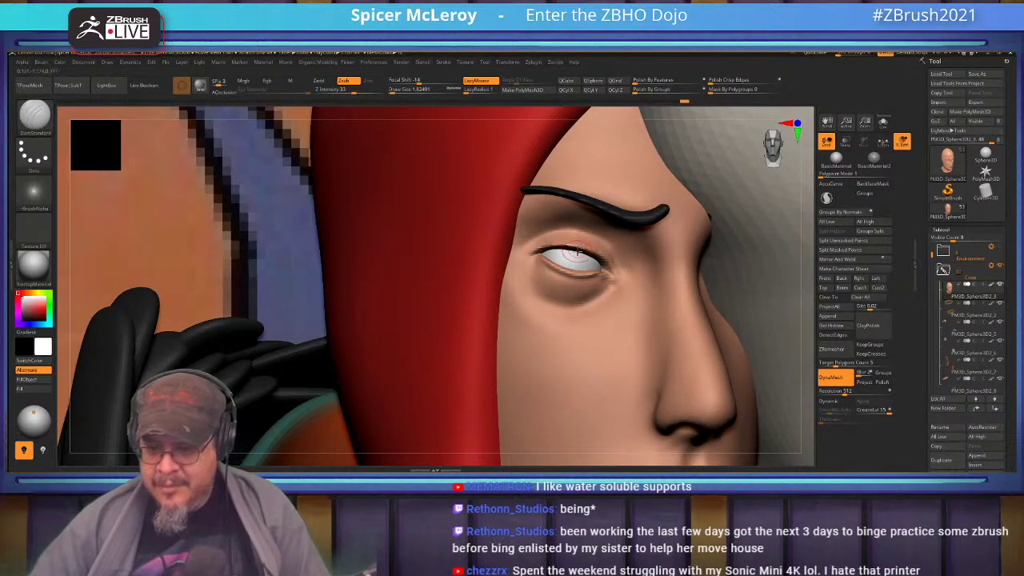
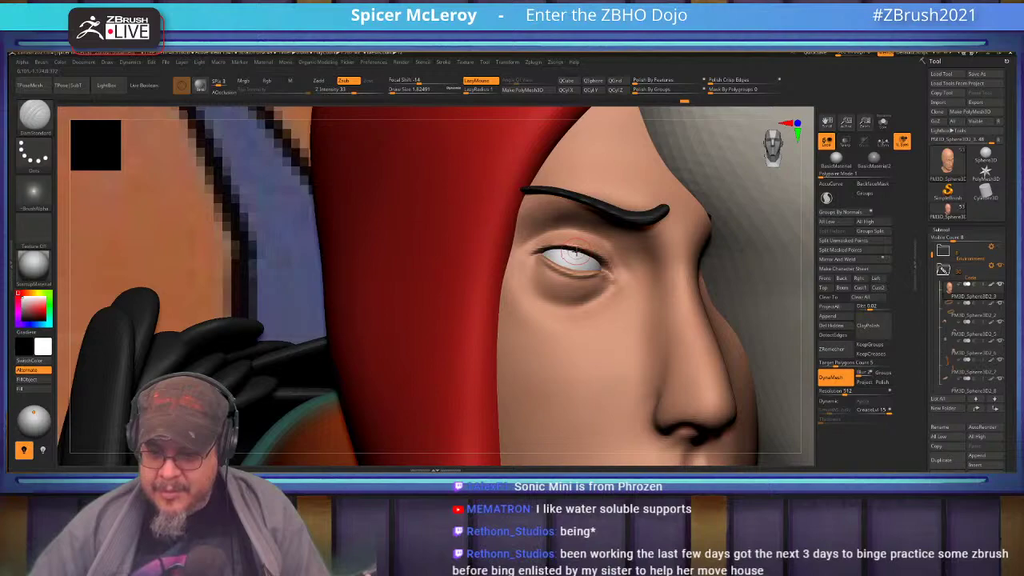
mouse_move(557, 238)
right_down()
mouse_move(517, 249)
mouse_move(557, 238)
mouse_move(541, 192)
mouse_move(518, 266)
mouse_move(558, 264)
mouse_move(539, 249)
mouse_move(543, 232)
right_up()
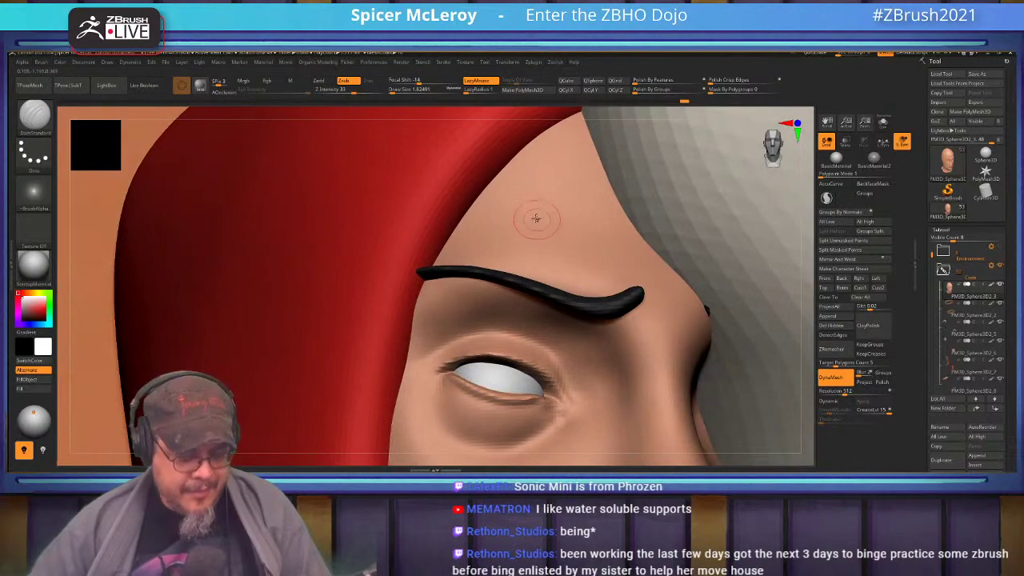
key(b)
key(m)
key(v)
click(876, 183)
key(bracketright)
key(bracketright)
key(bracketright)
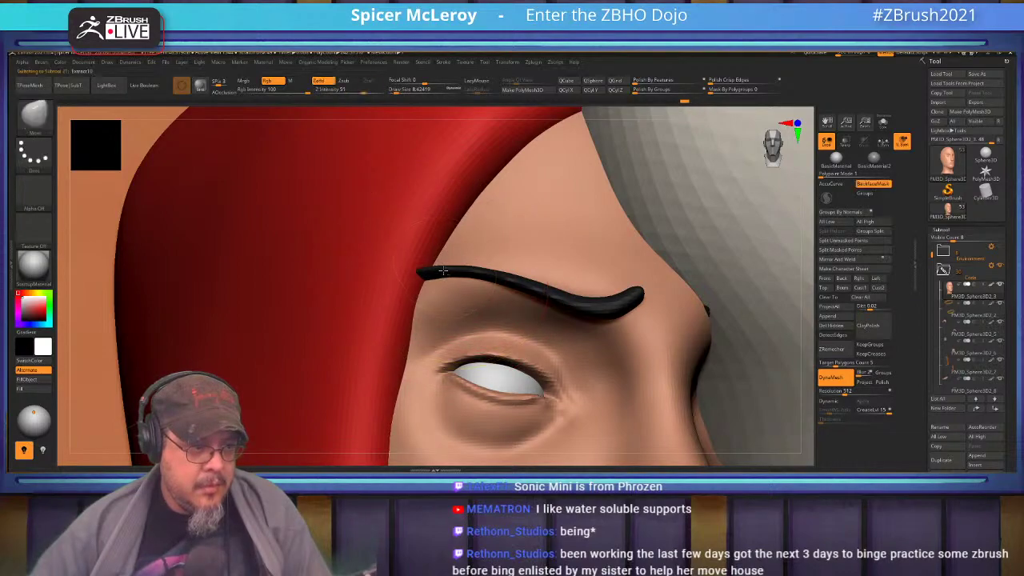
alt+click(443, 271)
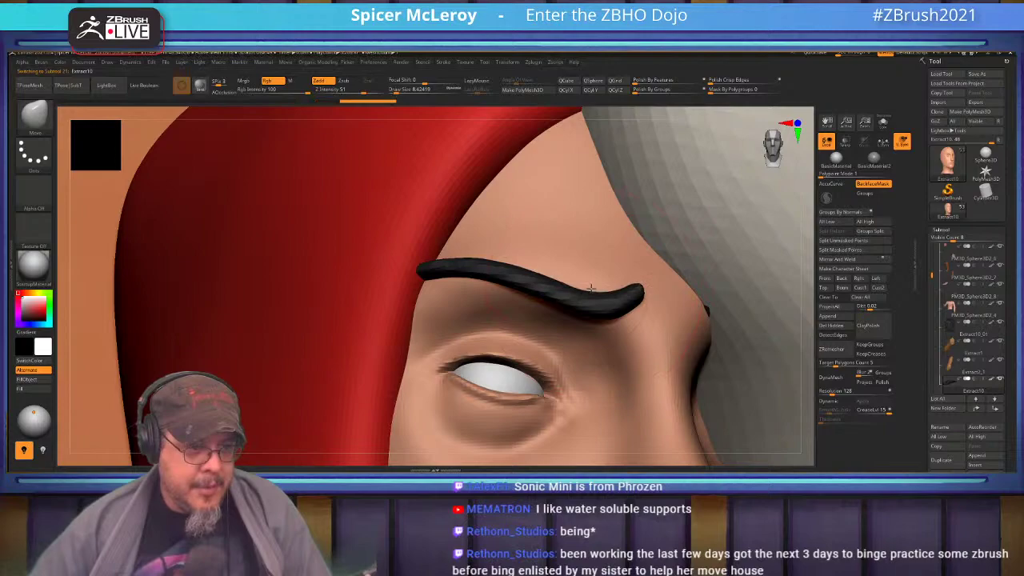
right_drag(576, 166, 449, 259)
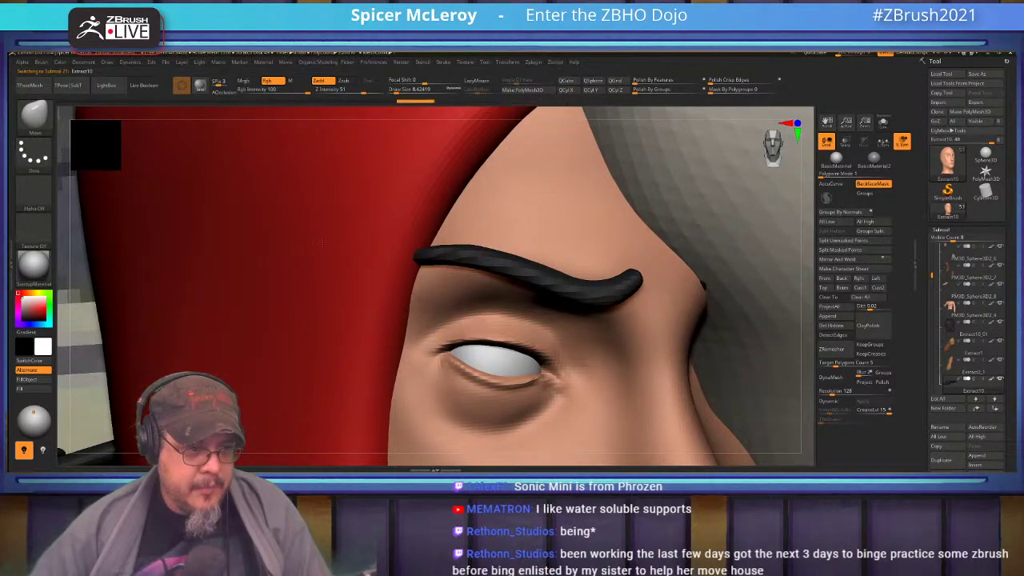
ctrl+right_drag(326, 244, 323, 168)
right_drag(608, 312, 468, 255)
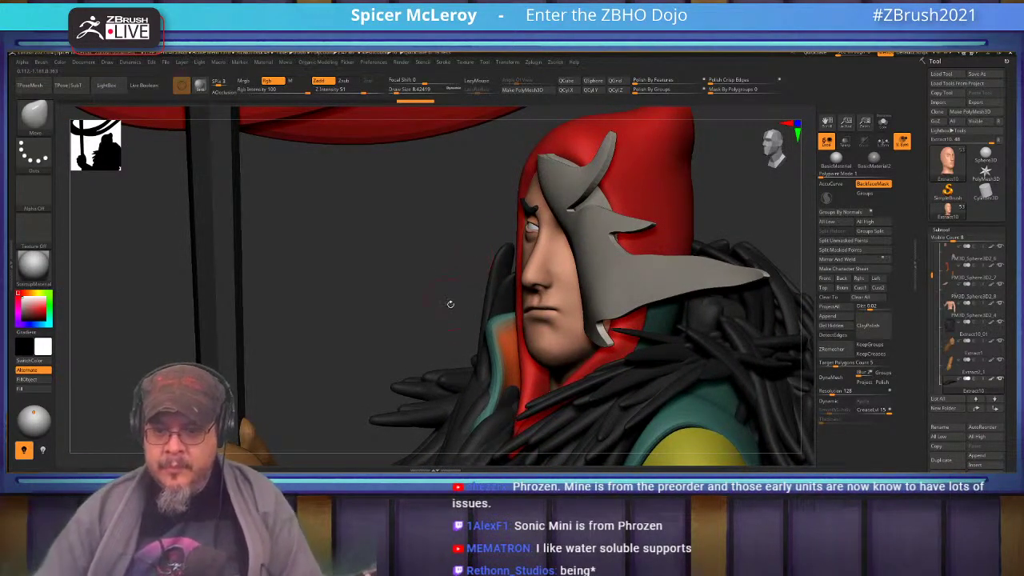
Step: Open PureRef, keep its window above the sculpt, and load the recent Coda reference board
key(super)
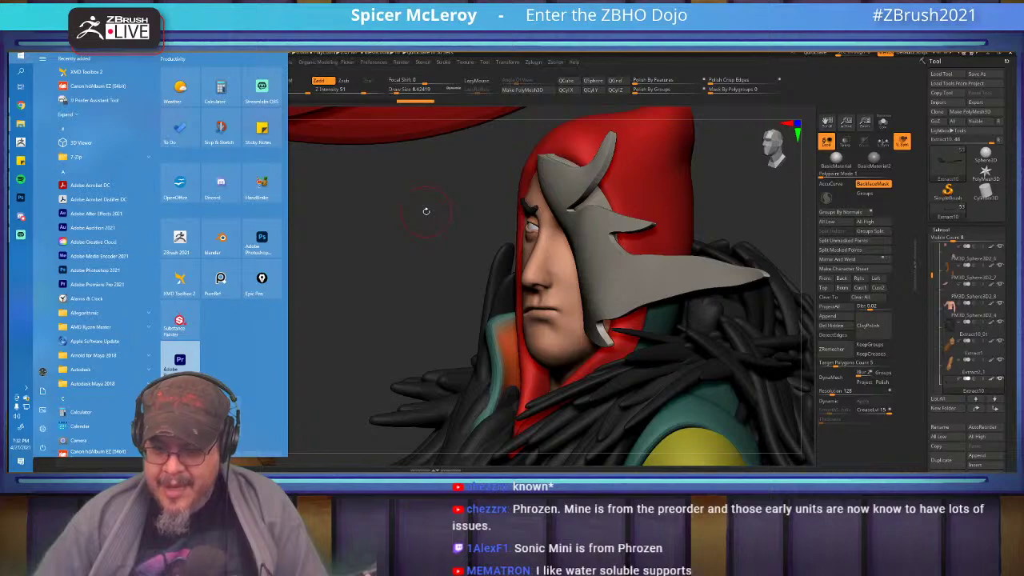
click(232, 281)
key(ctrl+shift+a)
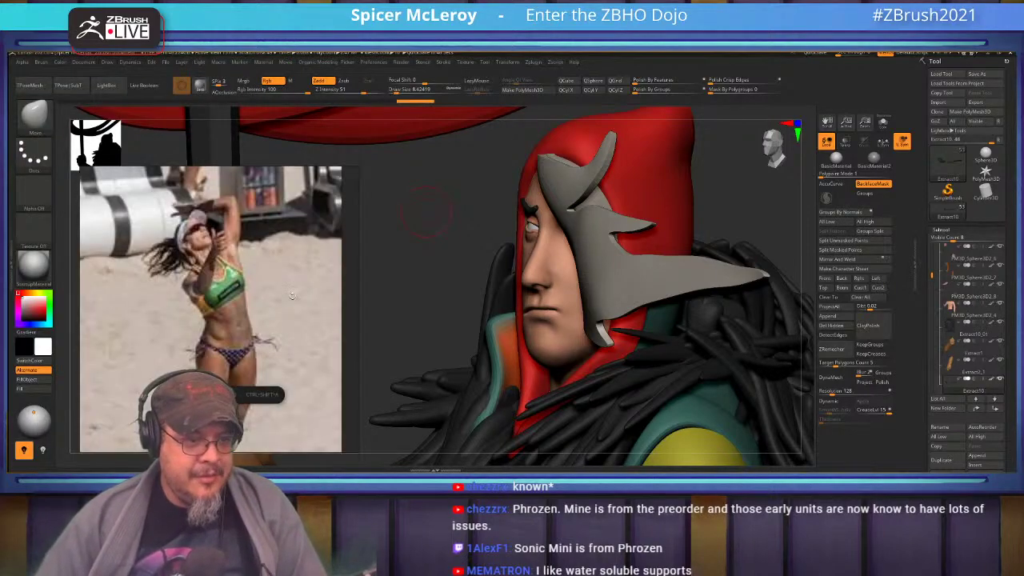
right_click(284, 306)
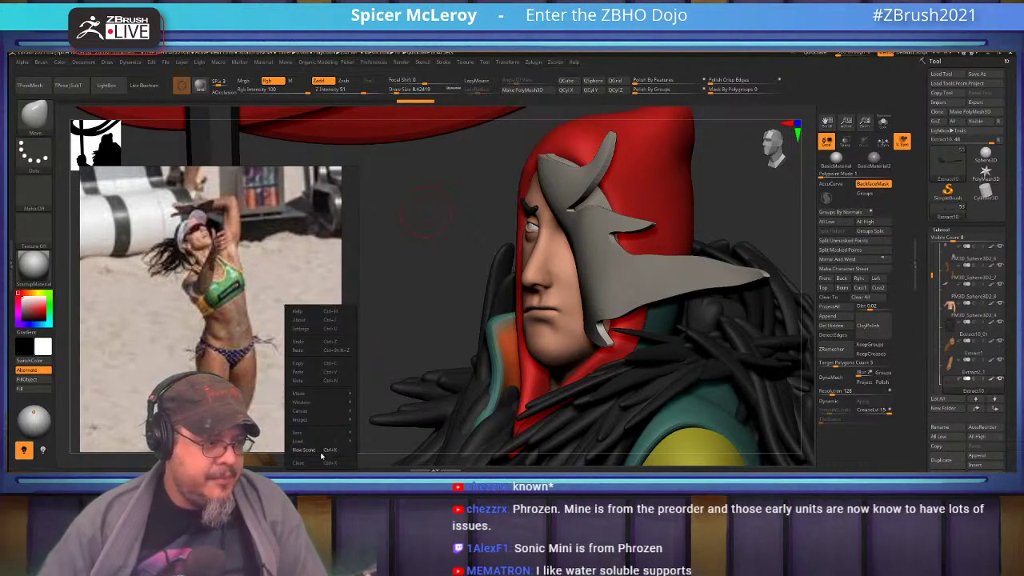
mouse_move(324, 442)
mouse_move(400, 450)
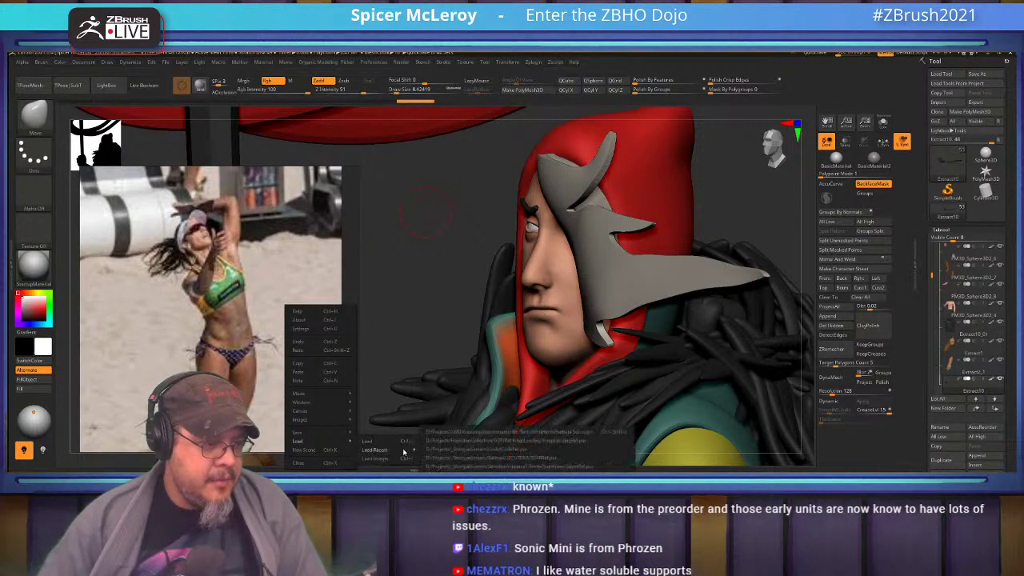
click(504, 451)
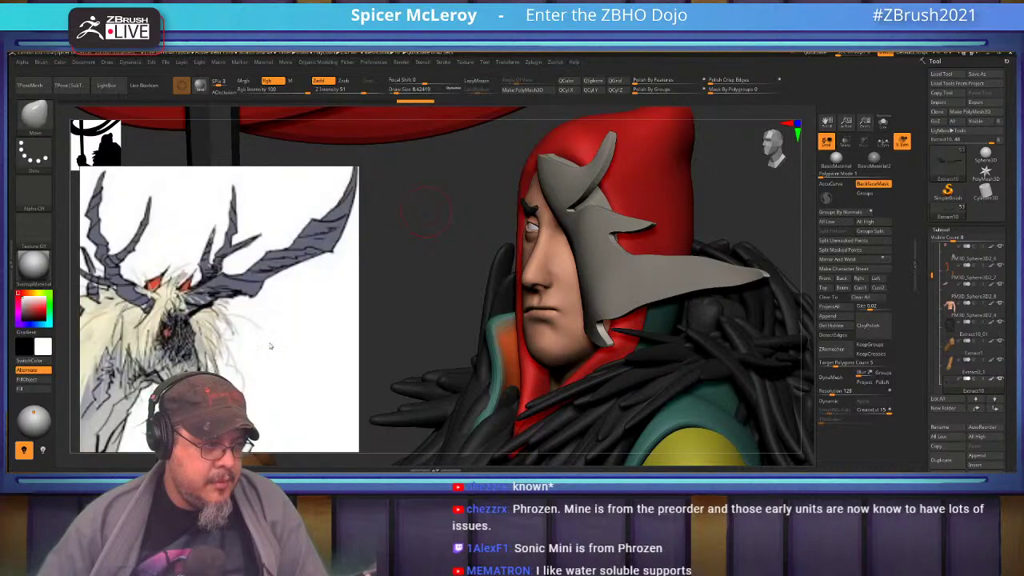
Step: Examine the Coda comic pages on the reference board for the hooded character's face, ending on the profile panel with the bow
middle_drag(314, 344, 283, 416)
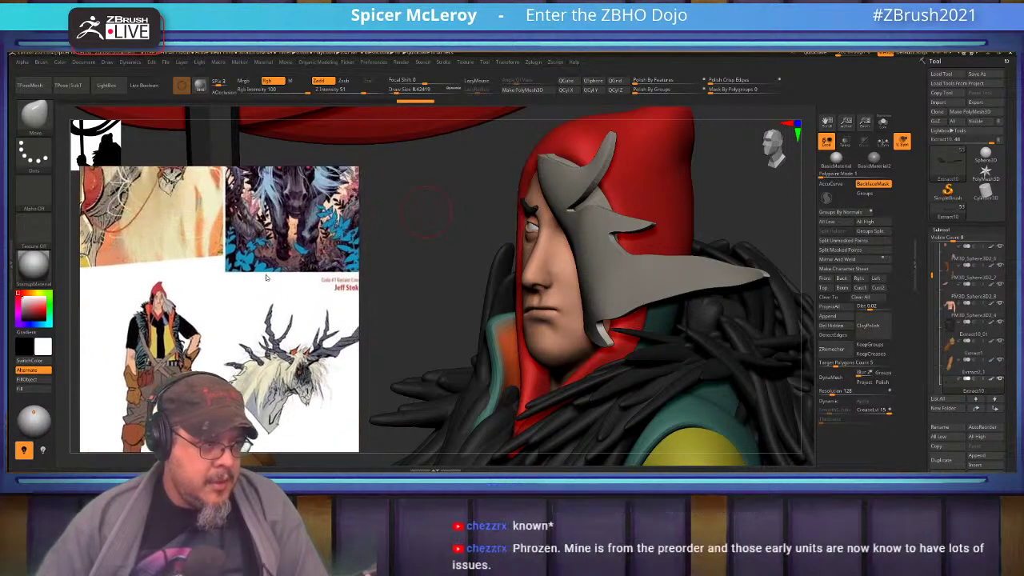
middle_drag(265, 276, 351, 379)
mouse_move(257, 250)
middle_down()
mouse_move(286, 352)
mouse_move(214, 394)
middle_up()
mouse_move(164, 177)
middle_down()
mouse_move(220, 282)
mouse_move(357, 294)
middle_up()
scroll(216, 276, down, 5)
middle_drag(232, 250, 352, 251)
scroll(240, 290, down, 4)
mouse_move(188, 290)
middle_down()
mouse_move(280, 289)
mouse_move(276, 319)
middle_up()
scroll(276, 288, up, 4)
scroll(297, 265, up, 5)
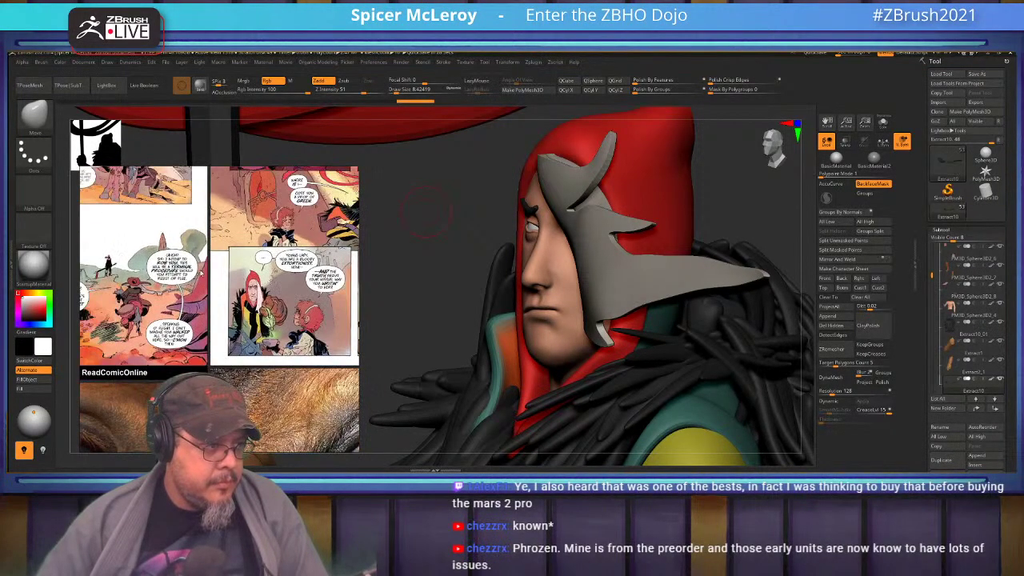
scroll(322, 318, up, 3)
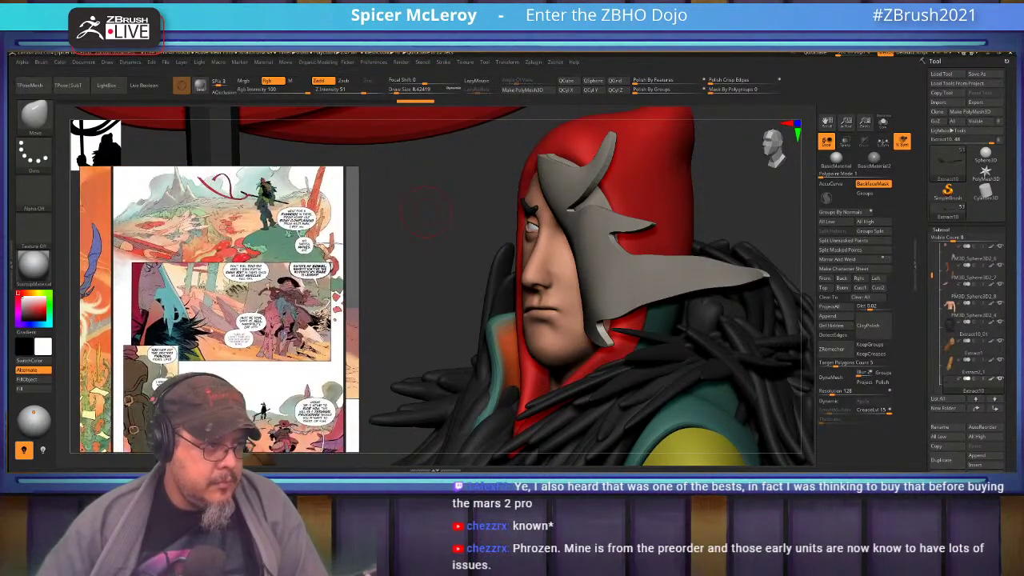
scroll(244, 342, down, 5)
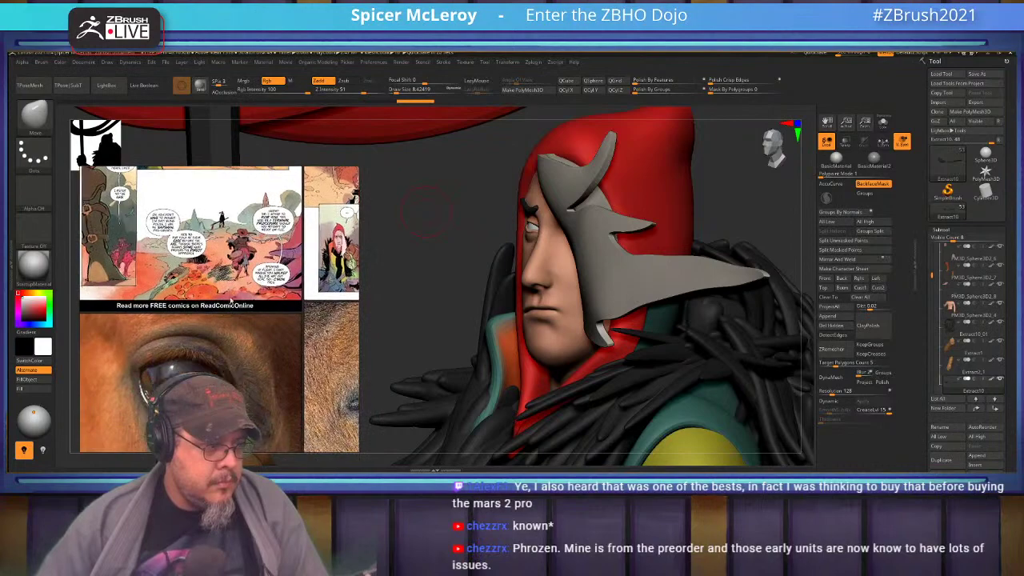
middle_drag(239, 349, 122, 352)
scroll(262, 255, up, 5)
scroll(261, 255, up, 3)
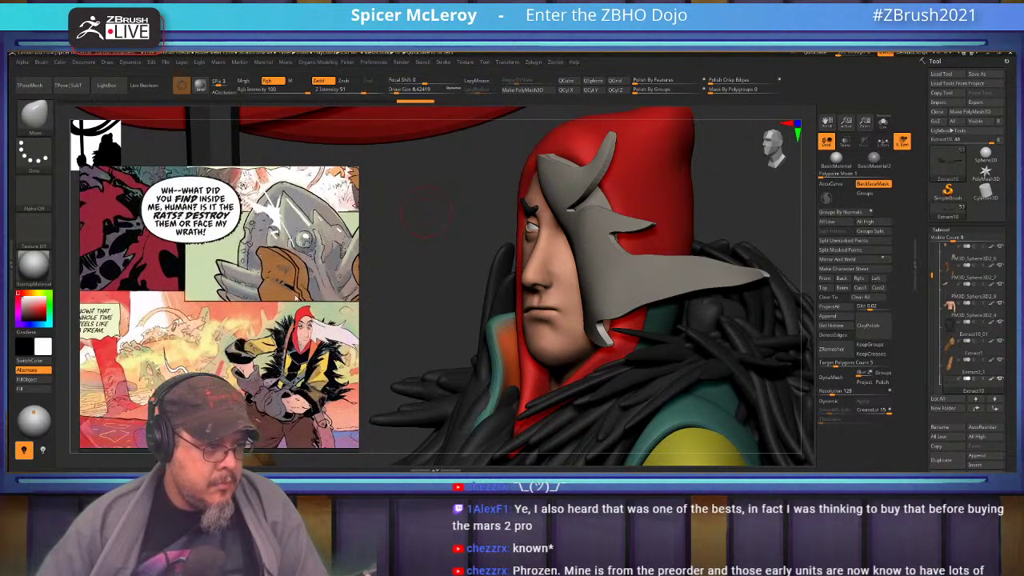
middle_drag(295, 299, 246, 342)
middle_drag(183, 301, 367, 291)
middle_drag(236, 301, 246, 304)
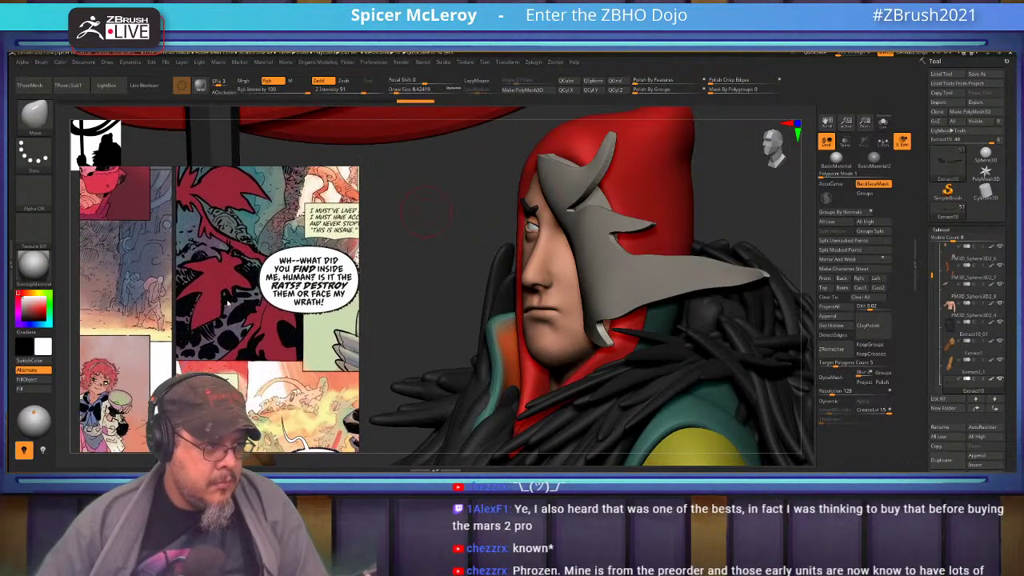
scroll(247, 302, down, 5)
middle_drag(290, 270, 223, 354)
scroll(249, 252, up, 8)
middle_drag(249, 252, 235, 313)
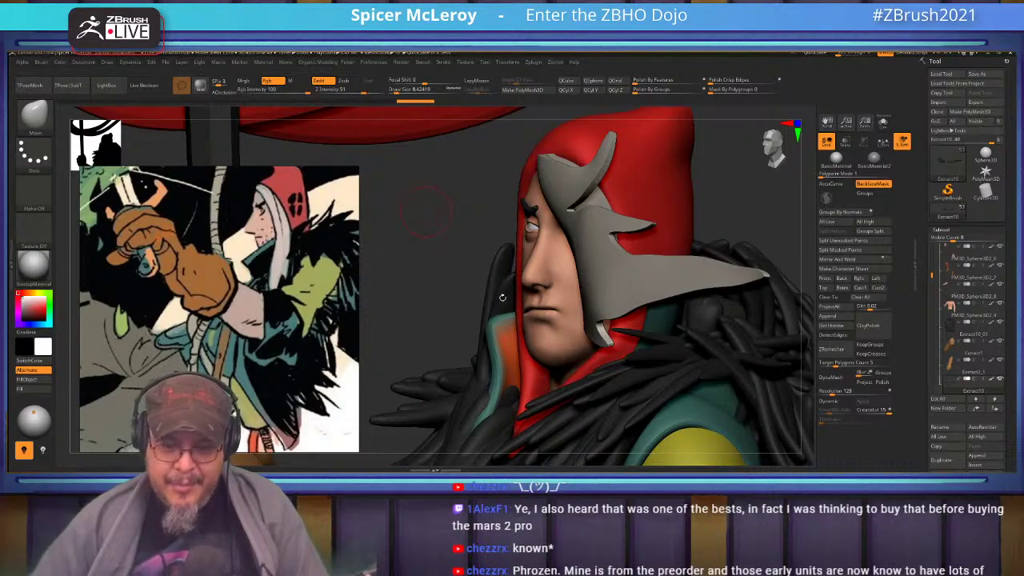
Step: Select the head subtool and isolate it in side profile
mouse_move(542, 279)
right_down()
mouse_move(600, 279)
mouse_move(535, 280)
right_up()
click(885, 127)
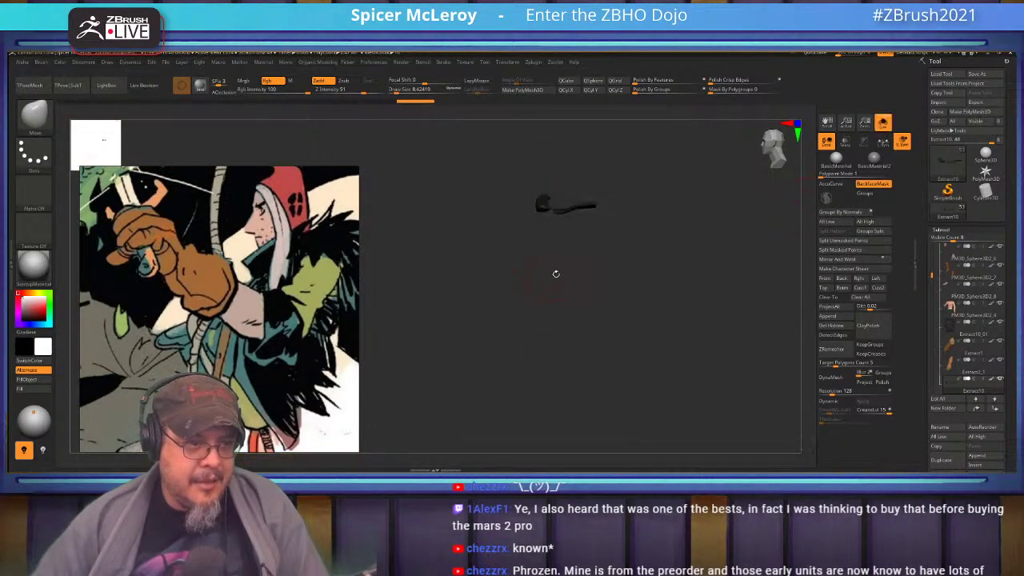
click(884, 125)
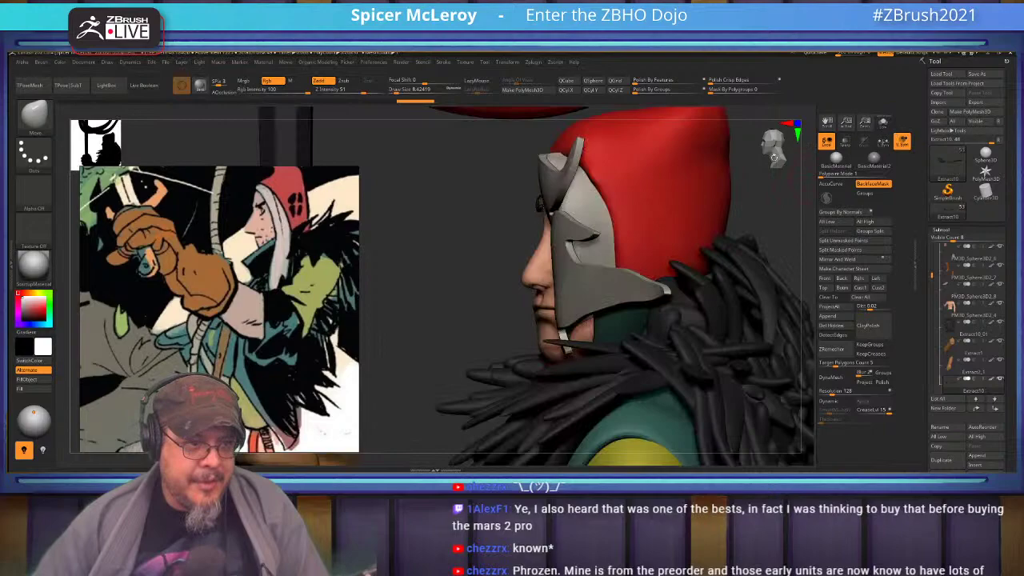
alt+click(536, 276)
click(883, 124)
drag(494, 276, 525, 300)
Step: Pull the nose tip forward in profile with the MoveInfiniteDepth brush at a draw size of about 14.2
key(b)
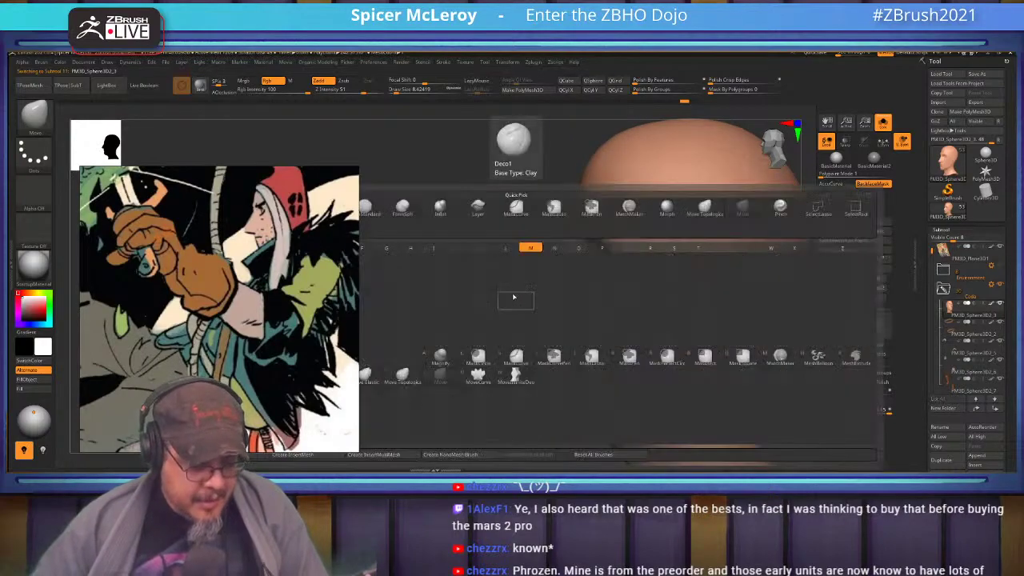
key(v)
key(b)
key(m)
key(n)
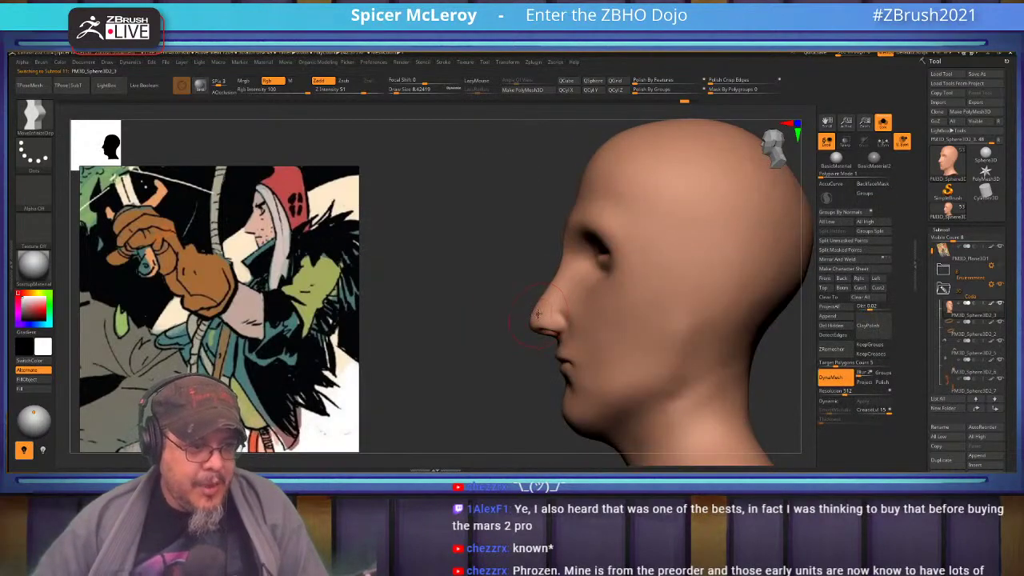
key(s)
drag(535, 321, 512, 317)
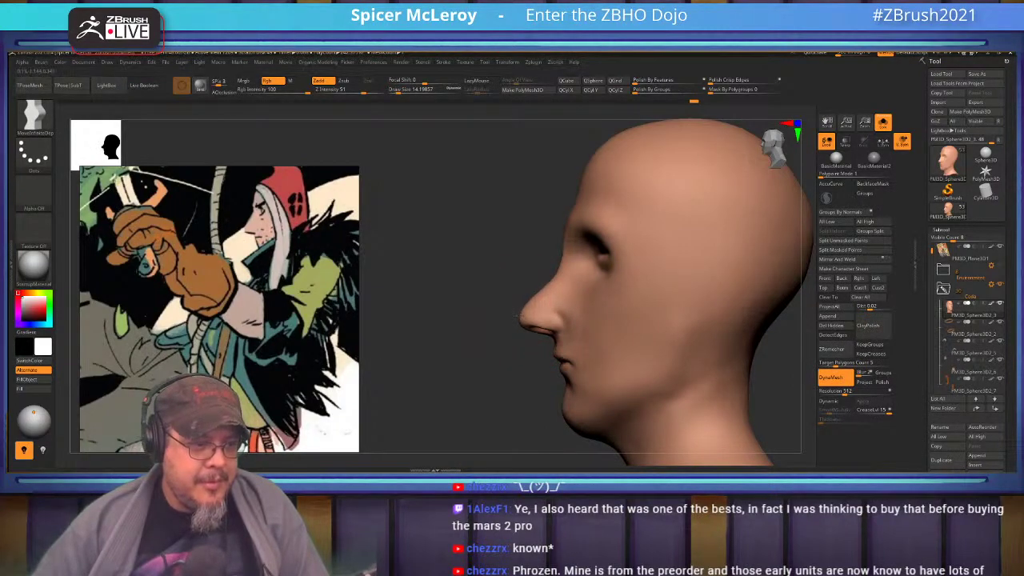
Step: Reshape the nose bridge below the brow with MoveInfiniteDepth at a draw size of about 7.5
mouse_move(429, 279)
mouse_down()
mouse_move(528, 328)
mouse_move(548, 305)
mouse_up()
key(s)
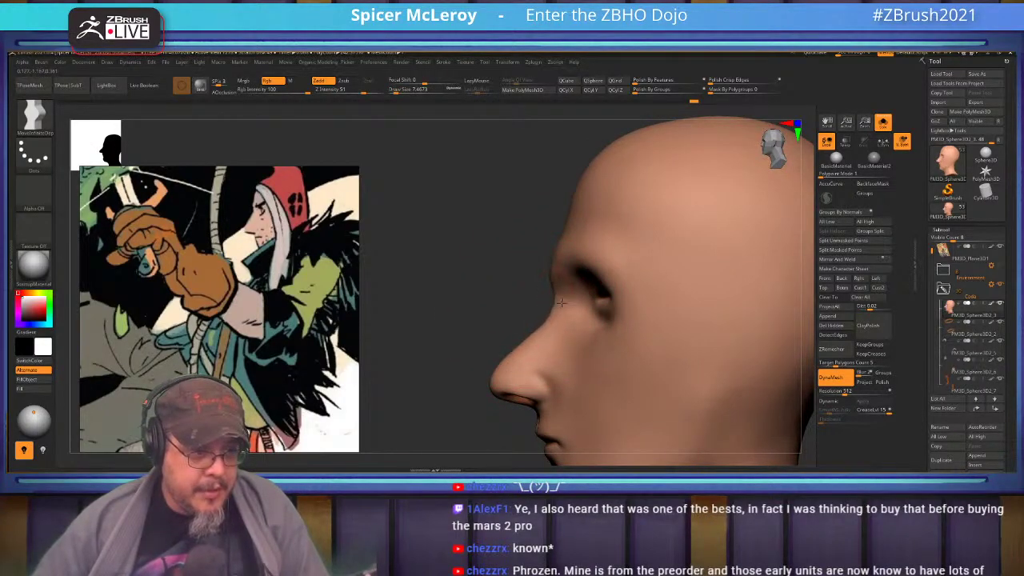
drag(551, 299, 551, 310)
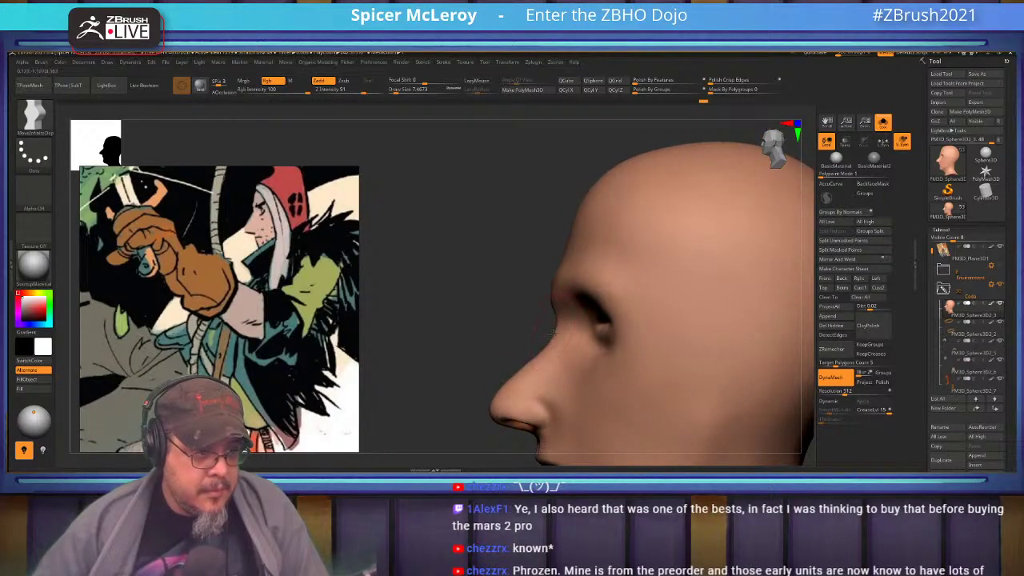
mouse_move(544, 335)
alt+mouse_down()
mouse_move(539, 259)
mouse_move(540, 327)
mouse_move(537, 304)
alt+mouse_up()
Step: Reshape the nostril wing with the Move brush, with BackfaceMask off and a draw size starting at about 3.7
key(s)
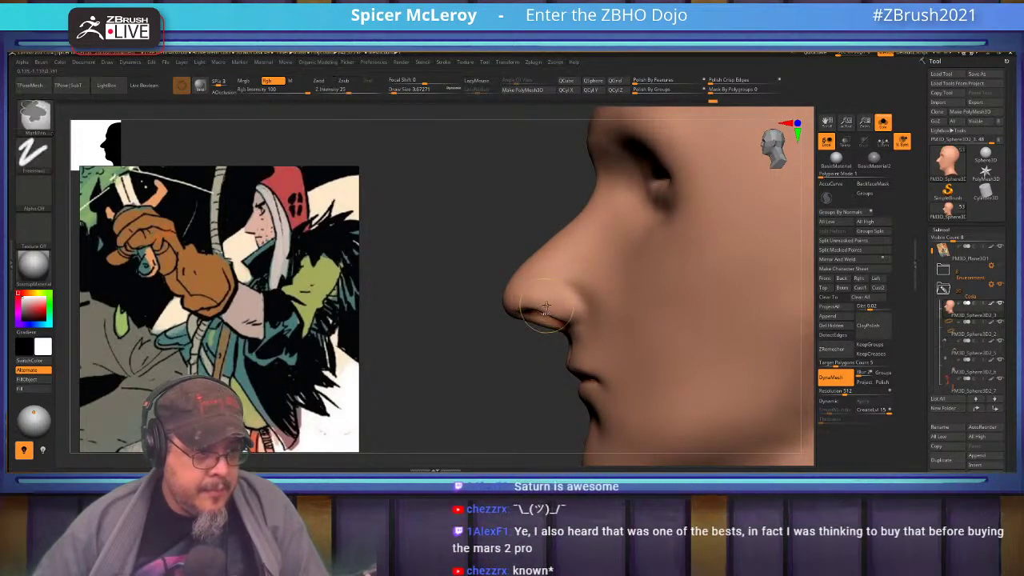
key(b)
key(m)
key(v)
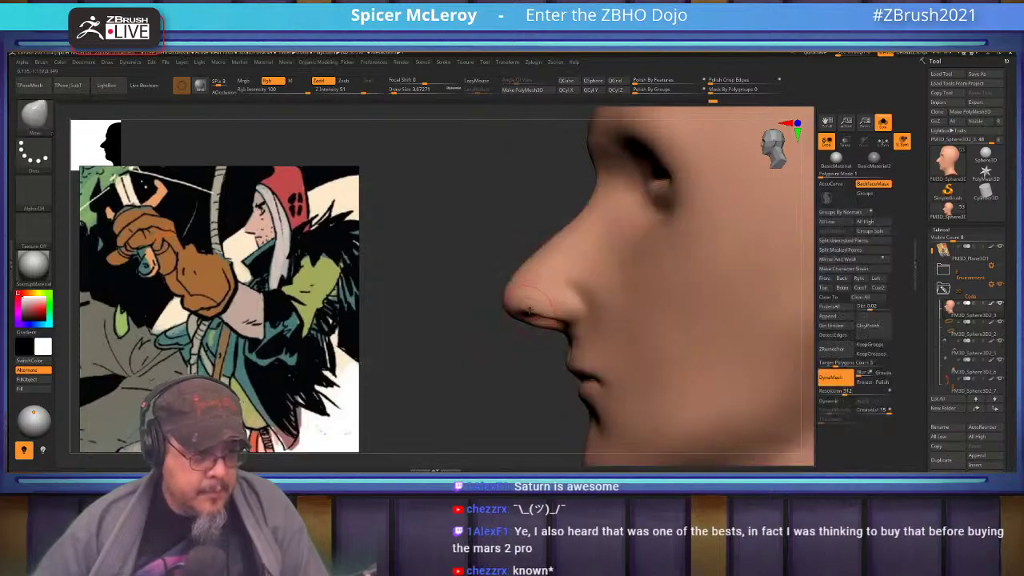
click(873, 184)
right_drag(533, 302, 692, 307)
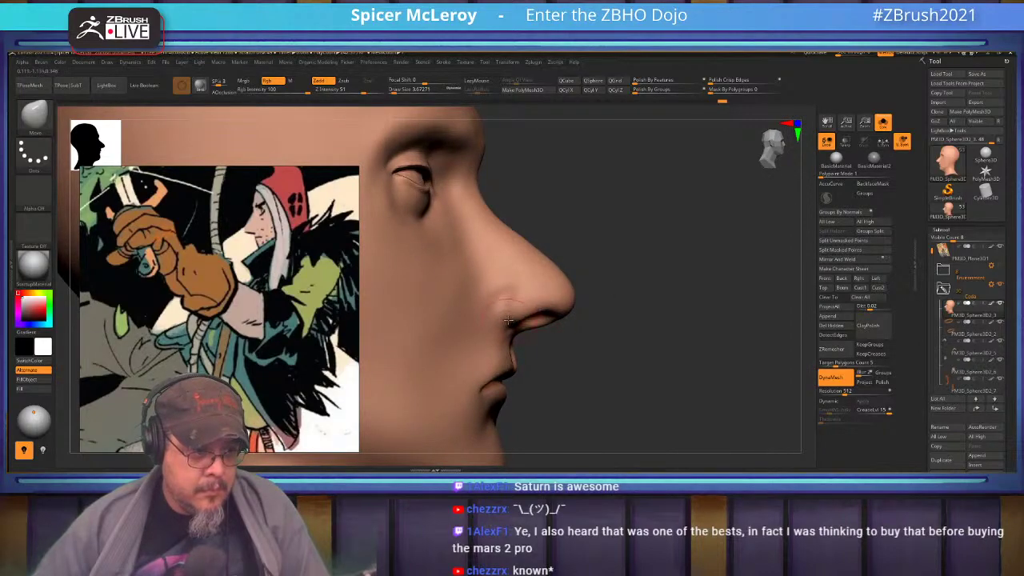
mouse_move(614, 304)
mouse_down()
mouse_move(617, 269)
mouse_move(620, 316)
mouse_up()
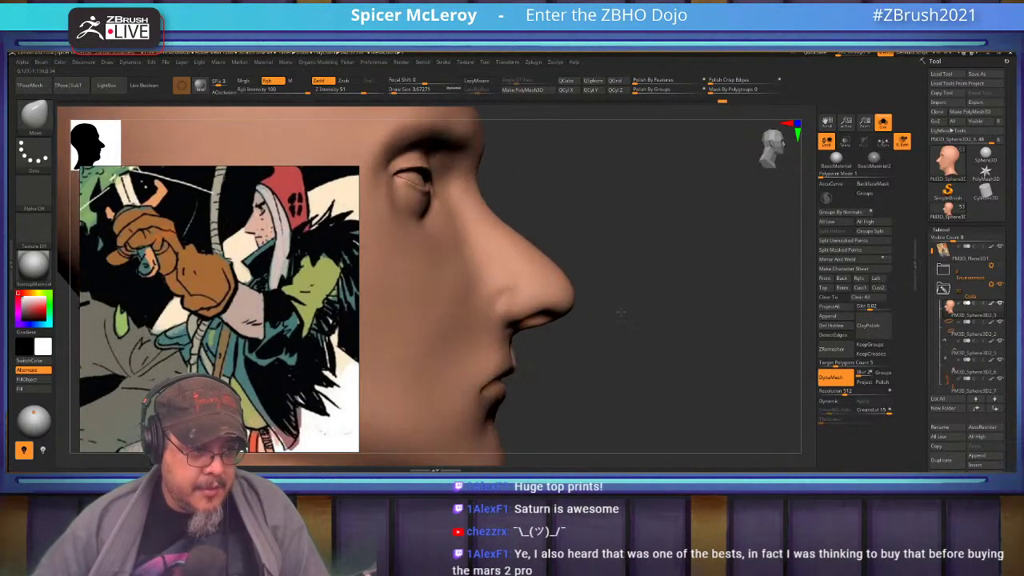
key(s)
drag(512, 305, 499, 303)
Step: Define the crease around the nostril wing with the DamStandard brush at a draw size of about 7.5
key(s)
mouse_move(632, 301)
mouse_down()
mouse_move(452, 303)
mouse_move(648, 289)
mouse_up()
key(b)
key(d)
key(s)
right_drag(603, 288, 613, 287)
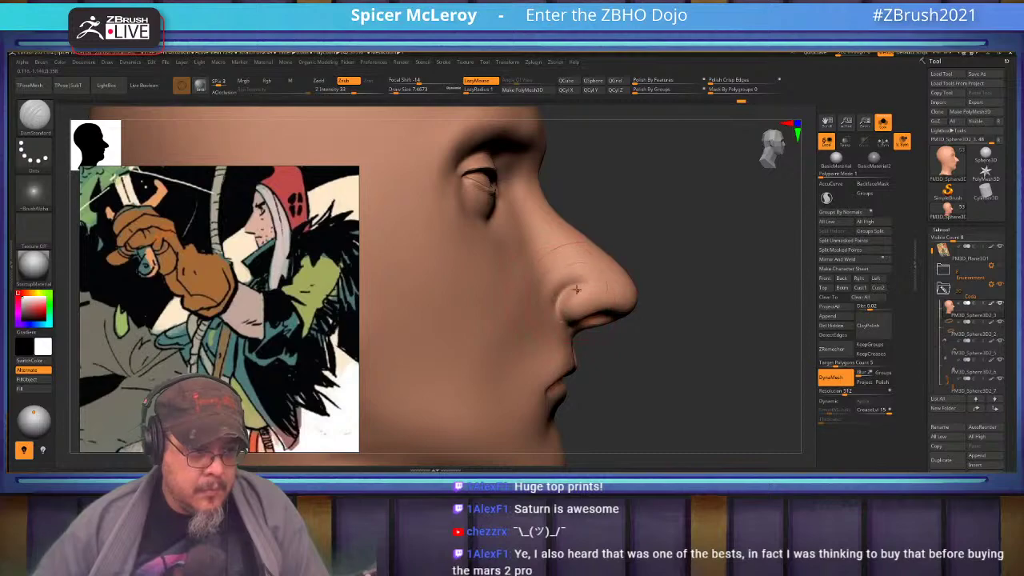
key(shift)
right_drag(555, 296, 436, 304)
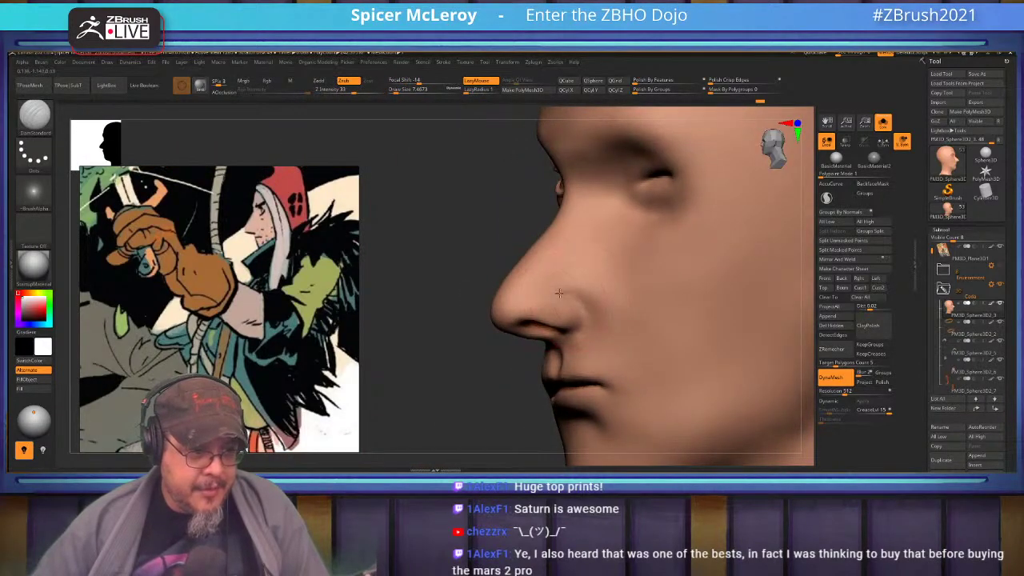
Step: Build up and smooth the transition from nostril wing to cheek with the FormSoft brush at a draw size of about 7.5
key(b)
key(f)
key(s)
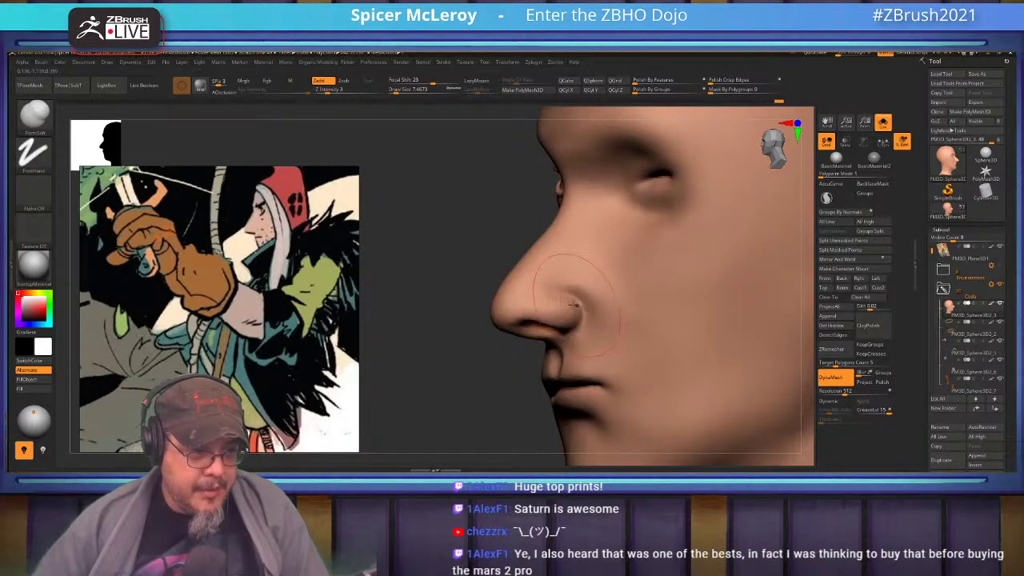
key(shift)
mouse_move(480, 301)
right_down()
mouse_move(563, 304)
mouse_move(608, 360)
mouse_move(577, 356)
mouse_move(573, 368)
right_up()
key(shift)
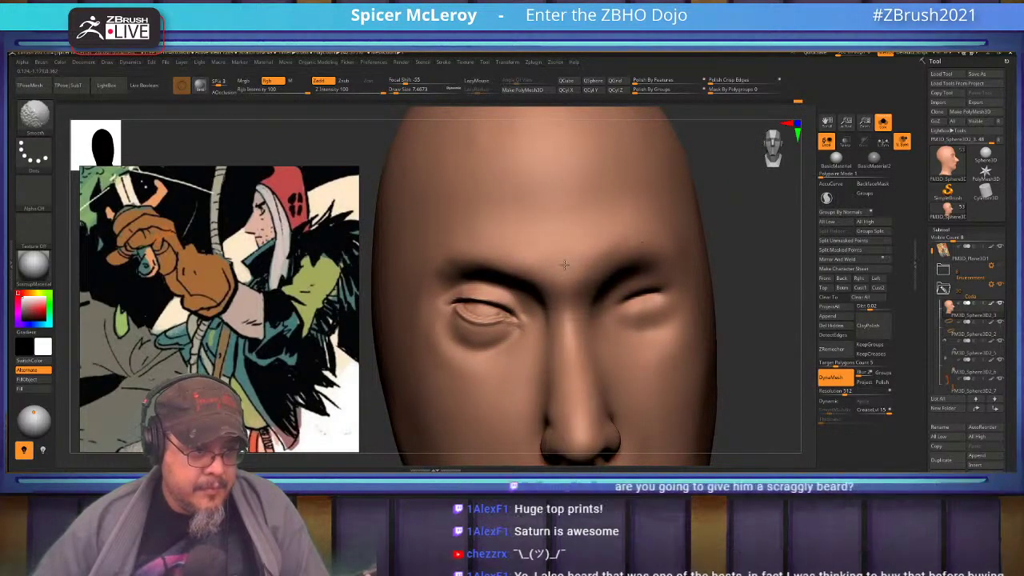
Step: Soften the area around the mouth corner and chin by smoothing
mouse_move(451, 289)
alt+right_down()
mouse_move(514, 271)
mouse_move(438, 274)
mouse_move(452, 175)
mouse_move(387, 185)
alt+right_up()
mouse_move(448, 408)
alt+right_down()
mouse_move(505, 318)
mouse_move(559, 312)
alt+right_up()
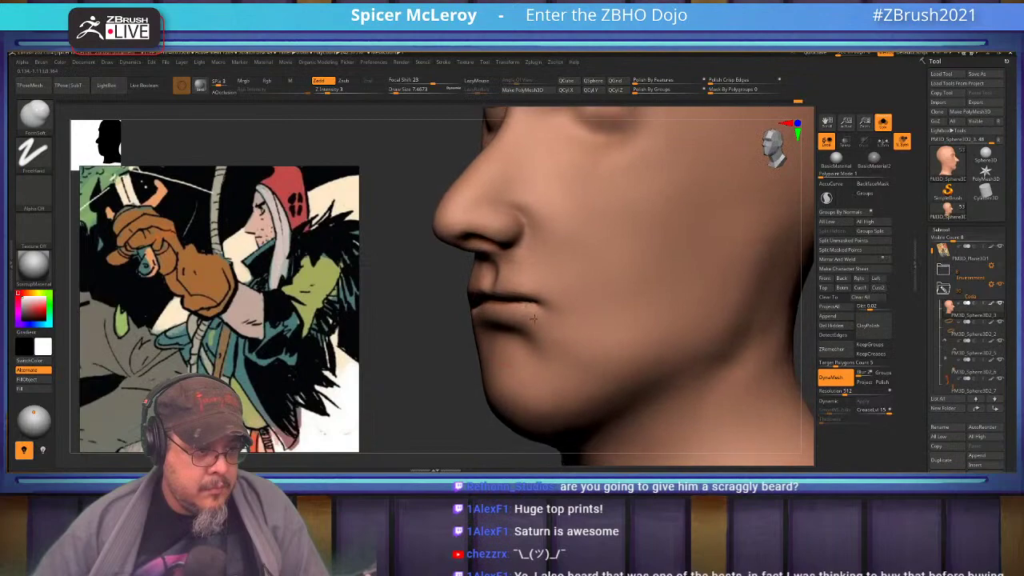
shift+drag(559, 311, 577, 346)
shift+drag(524, 319, 519, 324)
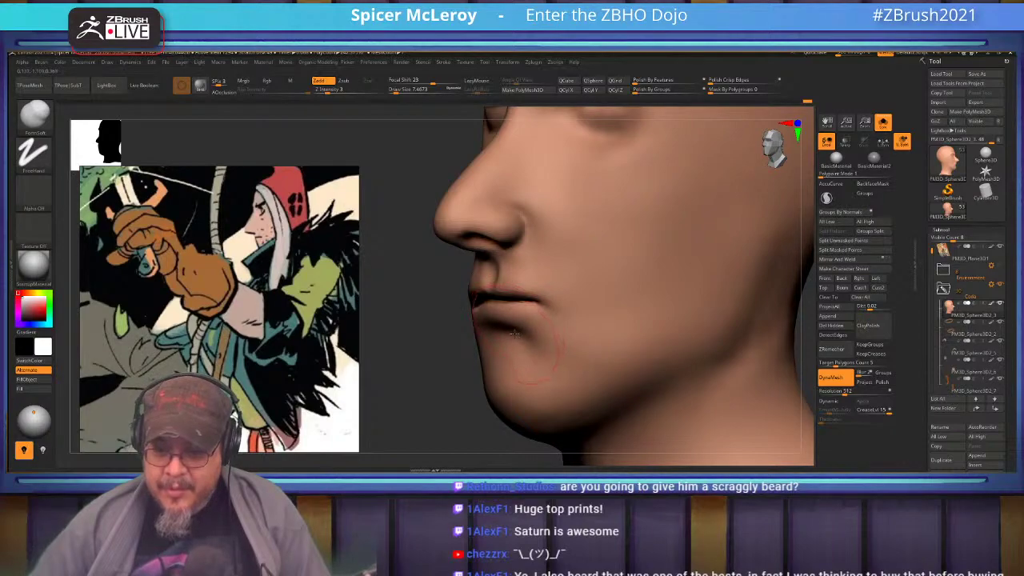
Step: Build up and smooth the underside of the jaw and the neck with FormSoft at a draw size of about 21.6
right_drag(513, 334, 697, 316)
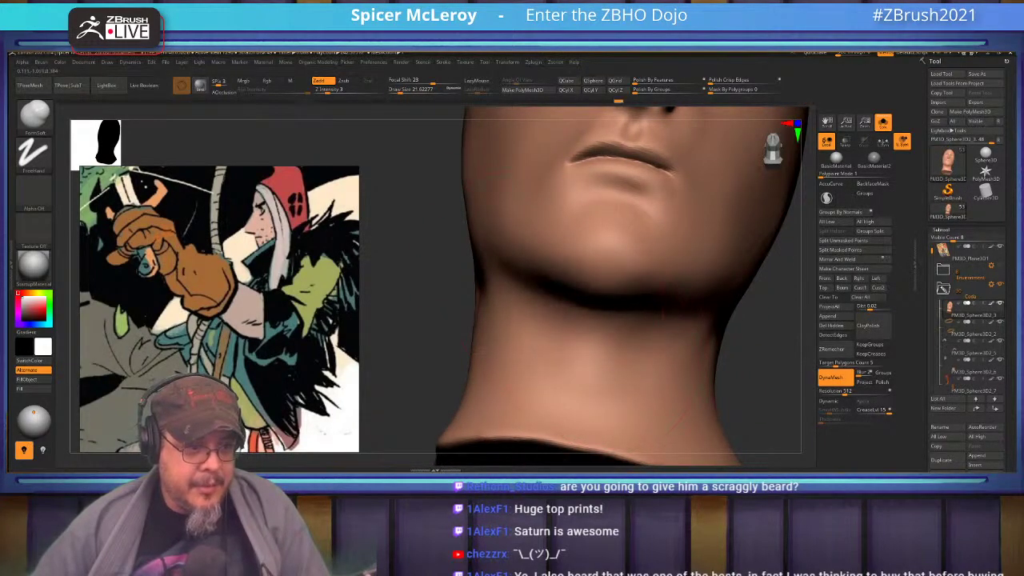
drag(651, 334, 701, 344)
drag(497, 289, 478, 301)
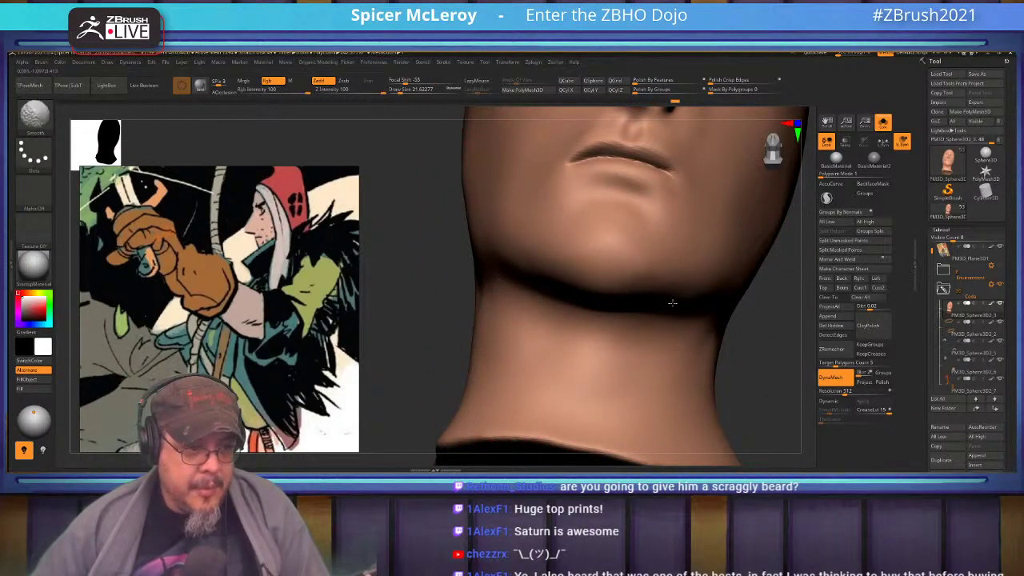
mouse_move(562, 286)
right_down()
mouse_move(494, 299)
mouse_move(494, 278)
right_up()
right_drag(494, 279, 545, 307)
mouse_move(545, 306)
alt+right_down()
mouse_move(605, 299)
mouse_move(601, 322)
alt+right_up()
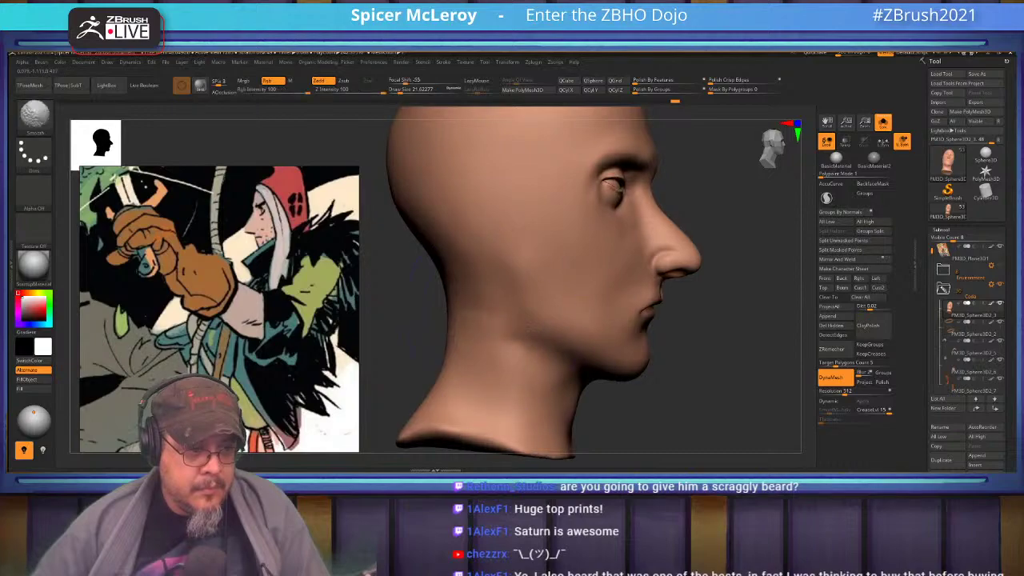
right_drag(537, 379, 536, 299)
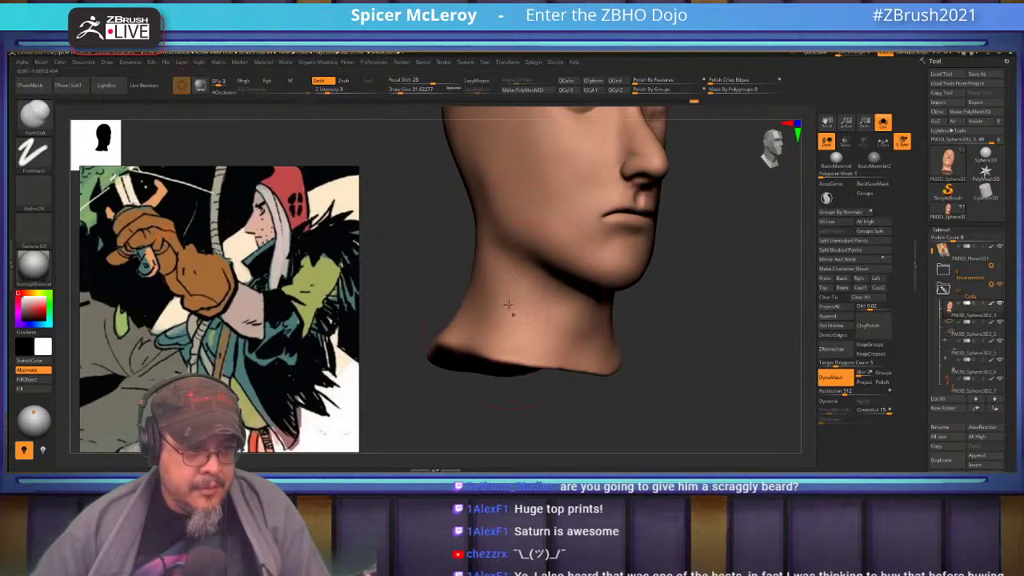
right_drag(519, 333, 685, 290)
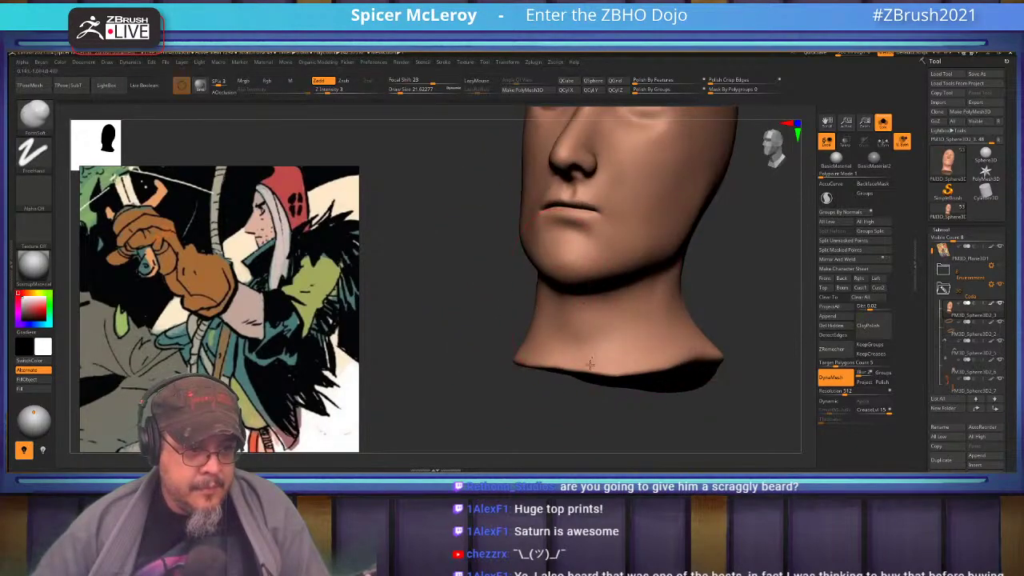
right_drag(592, 361, 622, 286)
key(b)
key(s)
key(t)
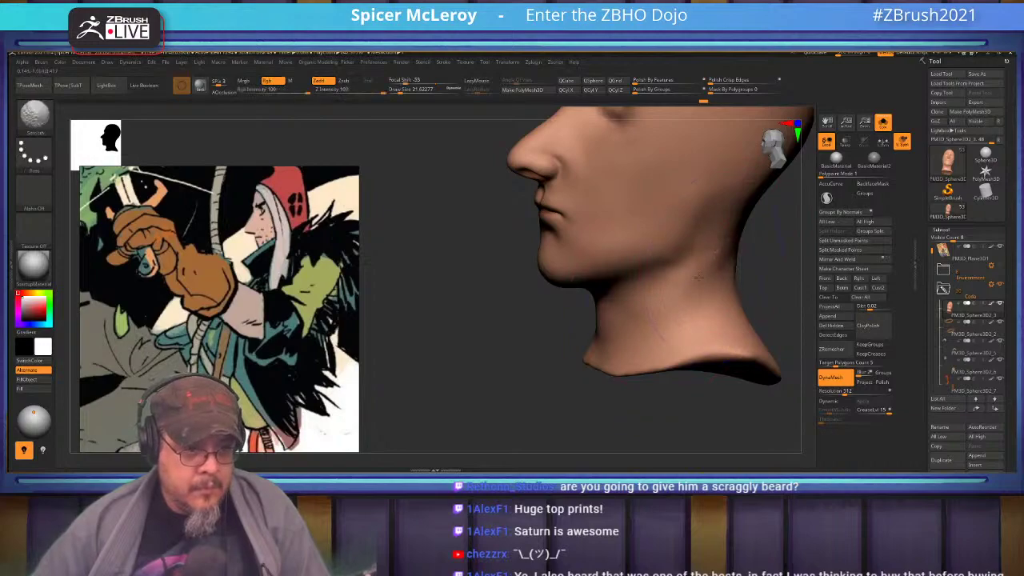
Step: Reshape the nose bridge and brow profile with the MoveInfiniteDepth brush at a draw size of about 5.75
alt+right_drag(746, 177, 680, 252)
mouse_move(488, 247)
right_down()
mouse_move(550, 262)
mouse_move(547, 307)
mouse_move(573, 274)
mouse_move(592, 280)
mouse_move(585, 276)
mouse_move(596, 328)
right_up()
click(882, 123)
click(883, 125)
right_drag(736, 260, 564, 308)
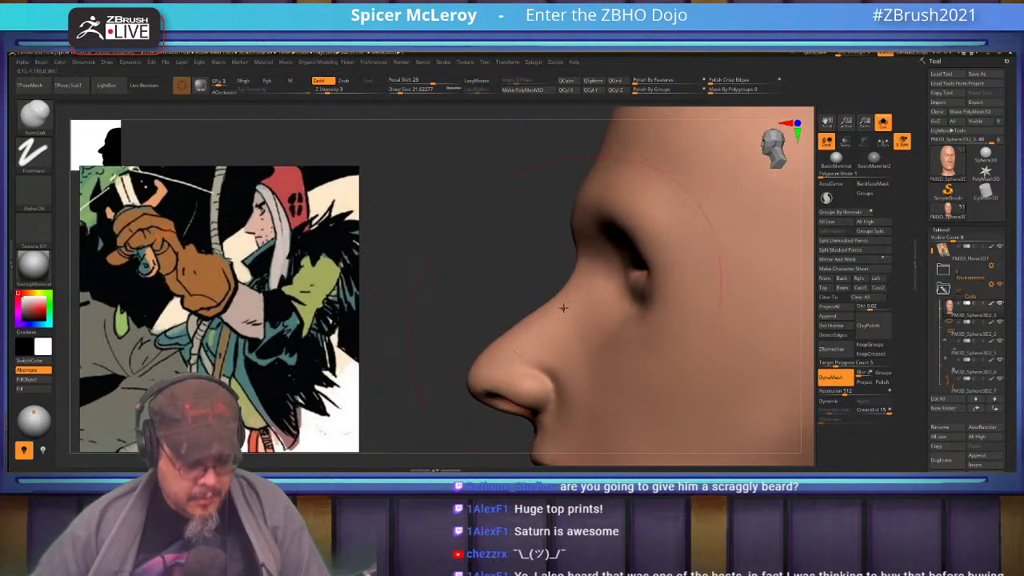
key(b)
key(m)
key(i)
key(s)
drag(564, 306, 559, 302)
click(556, 299)
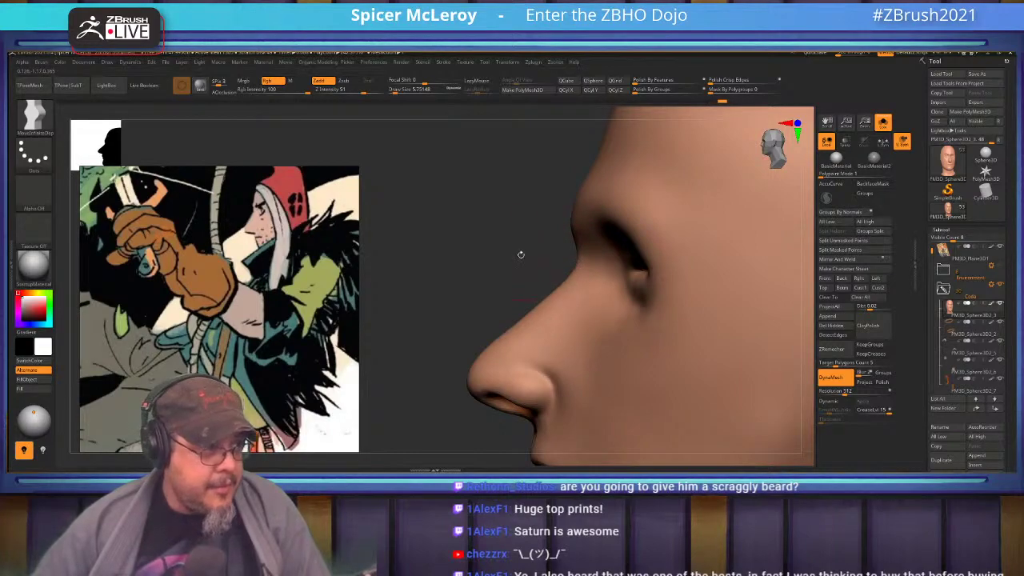
drag(517, 260, 613, 285)
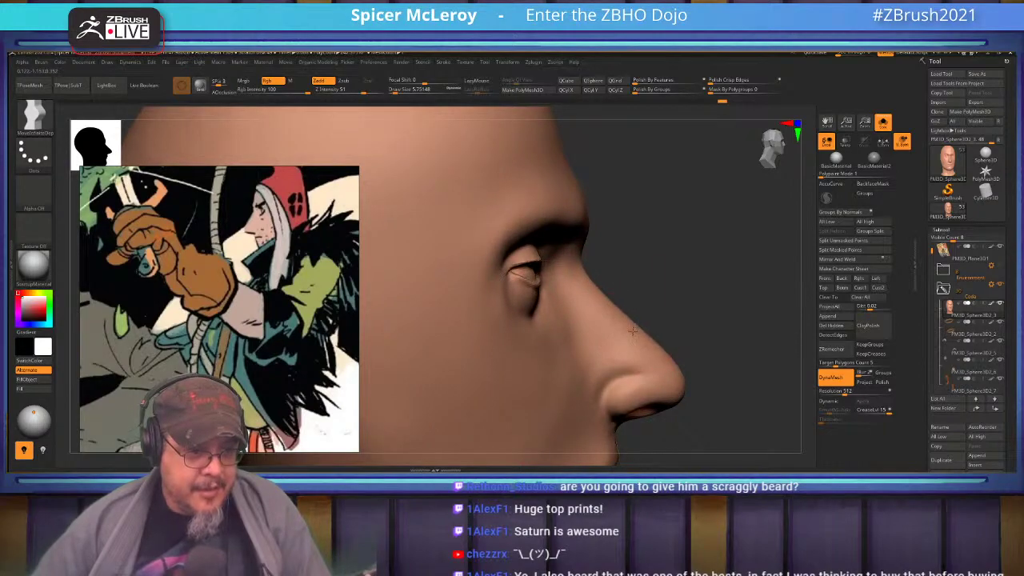
drag(686, 325, 685, 300)
drag(622, 249, 635, 280)
Step: Fill out the jaw and lower cheek with the FormSoft brush at a draw size of about 25
mouse_move(636, 280)
right_down()
mouse_move(645, 264)
mouse_move(613, 224)
mouse_move(604, 309)
mouse_move(579, 291)
mouse_move(567, 318)
mouse_move(609, 282)
mouse_move(585, 301)
mouse_move(561, 293)
right_up()
key(b)
key(f)
key(s)
key(s)
drag(560, 292, 567, 293)
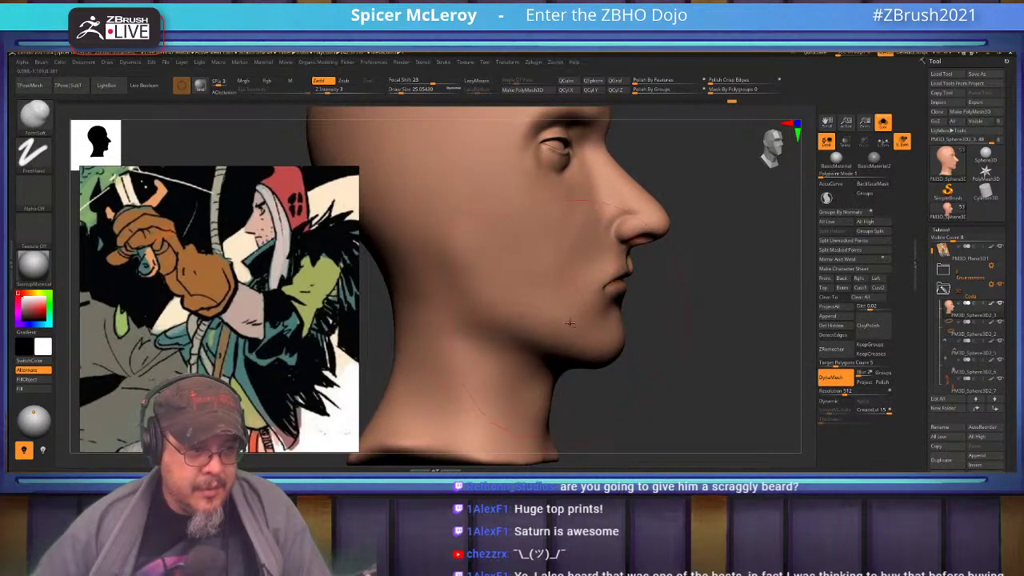
right_drag(517, 311, 578, 322)
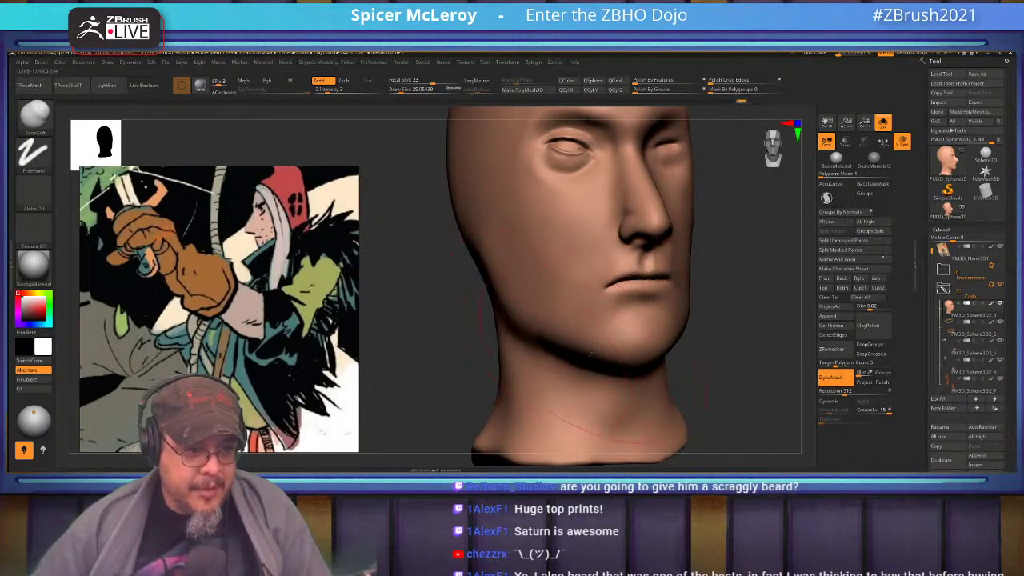
drag(550, 323, 566, 318)
alt+right_drag(571, 316, 570, 348)
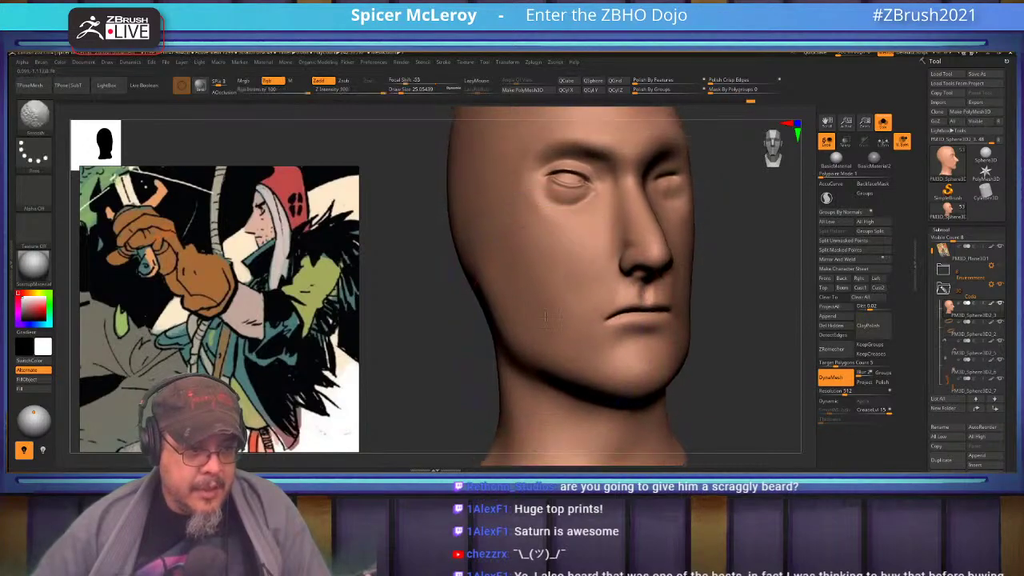
mouse_move(465, 252)
right_down()
mouse_move(497, 239)
mouse_move(488, 284)
right_up()
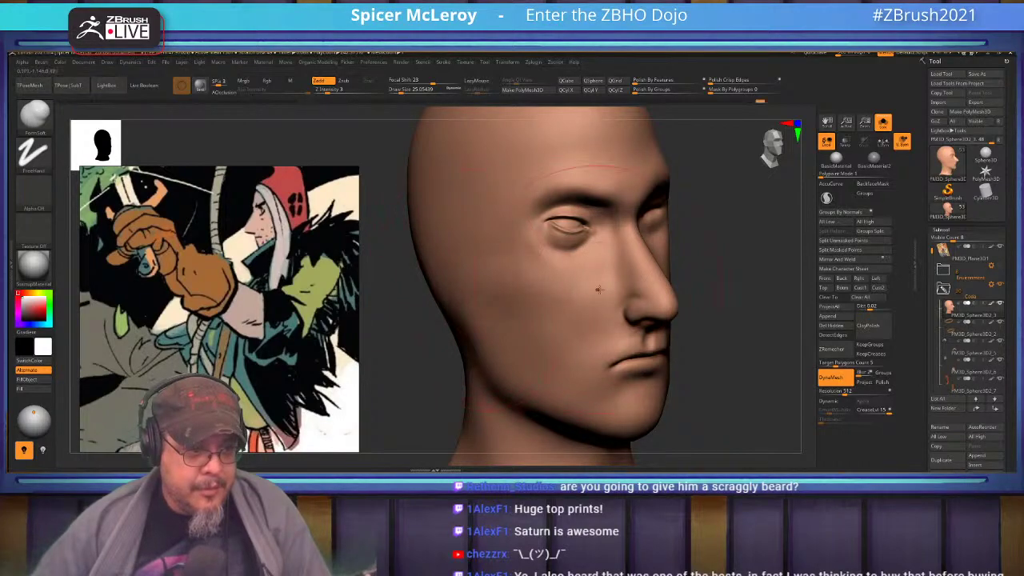
right_drag(550, 282, 579, 274)
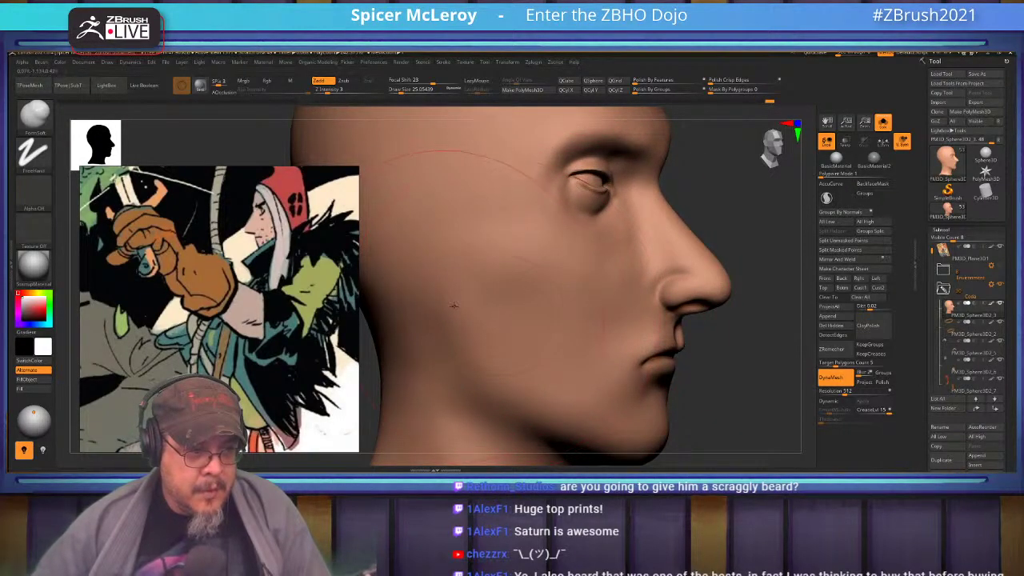
mouse_move(531, 307)
shift+right_down()
mouse_move(534, 283)
mouse_move(531, 307)
mouse_move(557, 298)
shift+right_up()
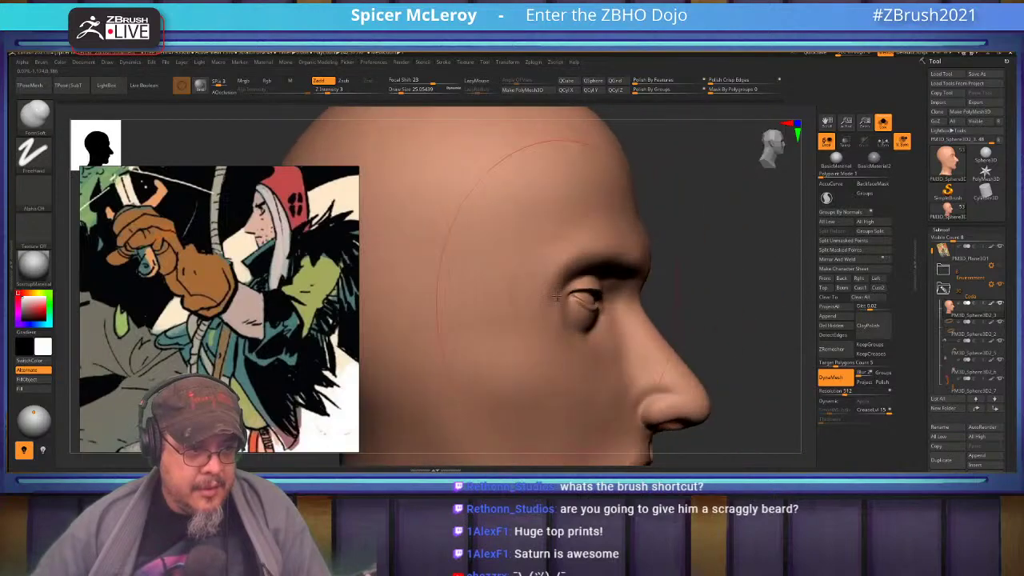
Step: Shape the cheekbone and temple beside the eye with FormSoft at a draw size of about 11.7, then smooth them
key(s)
drag(544, 285, 536, 285)
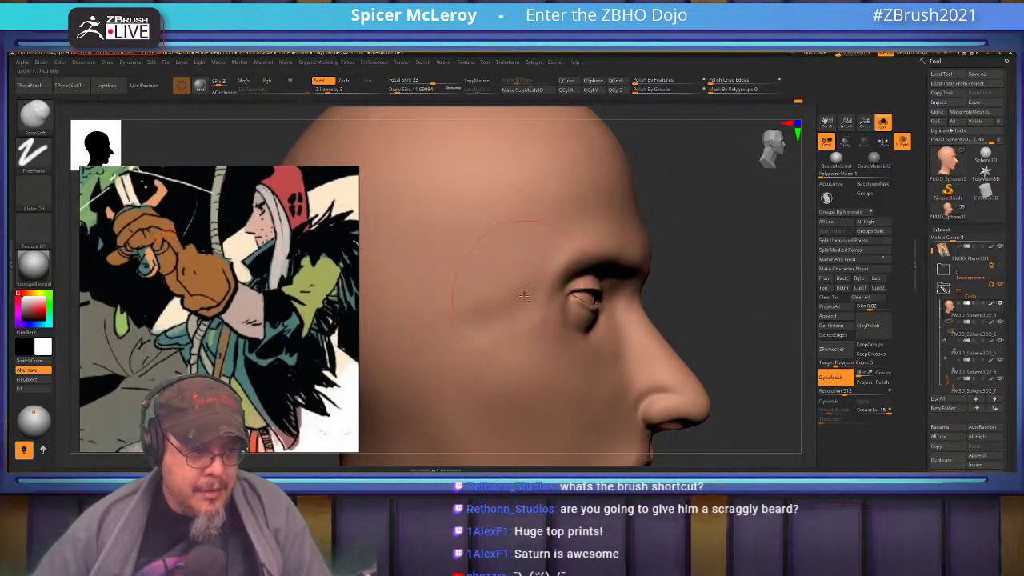
key(shift)
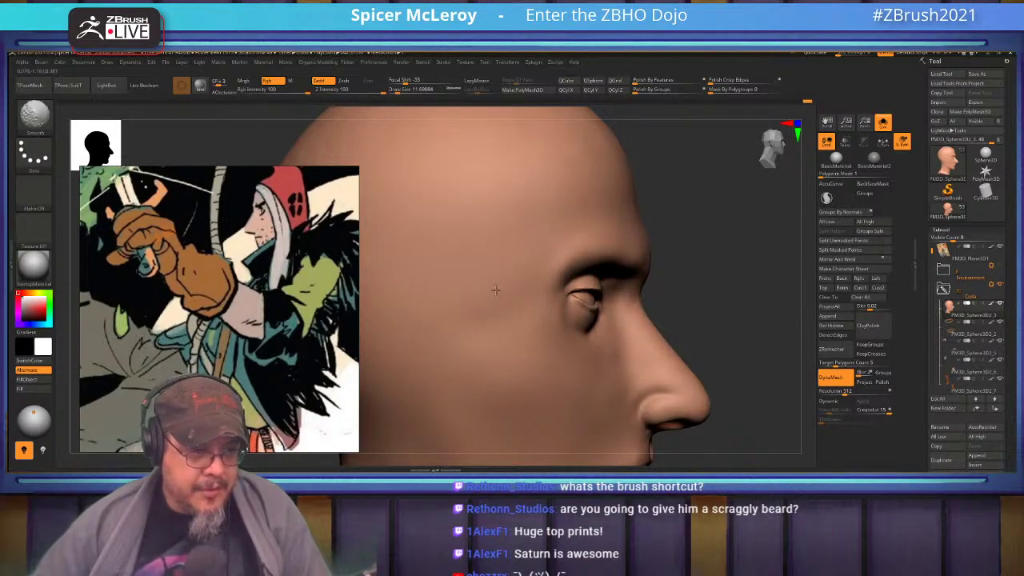
mouse_move(535, 259)
right_down()
mouse_move(463, 262)
mouse_move(507, 256)
right_up()
Step: Refine and smooth the outer brow and eye corner with FormSoft at a draw size of about 4.3
key(s)
click(580, 252)
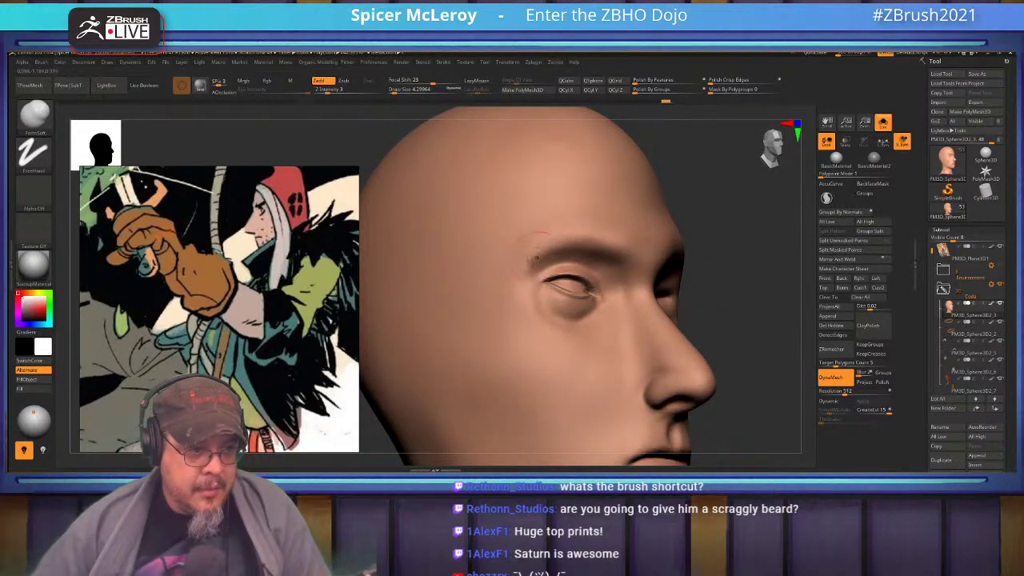
key(shift)
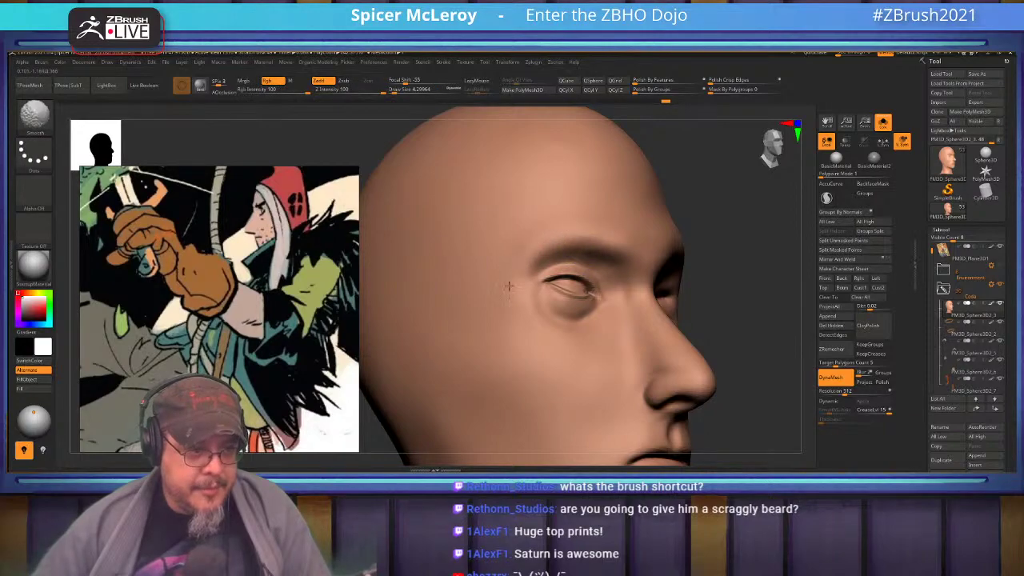
right_drag(509, 285, 464, 287)
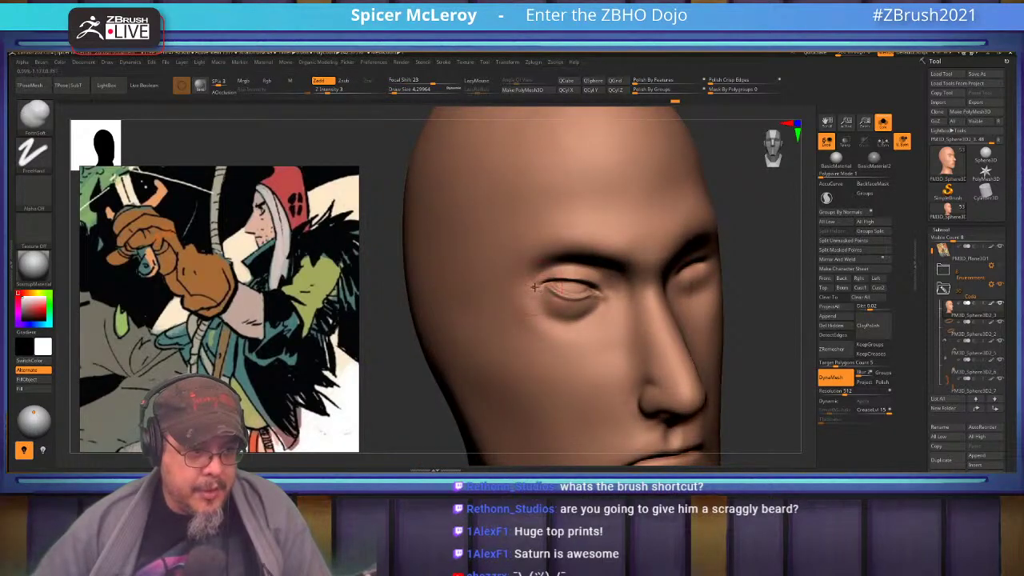
key(shift)
mouse_move(558, 323)
right_down()
mouse_move(520, 300)
mouse_move(536, 309)
right_up()
Step: Soften the brow area above the nose with FormSoft and smoothing at a draw size of about 15.6
mouse_move(592, 280)
ctrl+right_down()
mouse_move(613, 294)
mouse_move(600, 291)
ctrl+right_up()
key(s)
drag(600, 291, 605, 291)
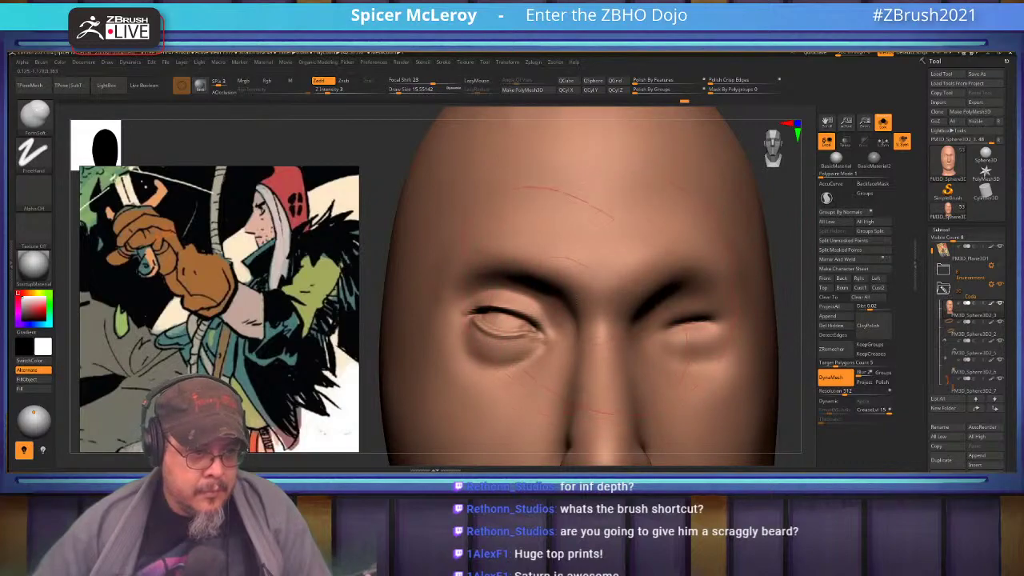
mouse_move(613, 277)
shift+mouse_down()
mouse_move(609, 270)
mouse_move(601, 286)
shift+mouse_up()
mouse_move(601, 286)
right_down()
mouse_move(677, 288)
mouse_move(475, 293)
mouse_move(558, 272)
mouse_move(539, 320)
mouse_move(551, 299)
right_up()
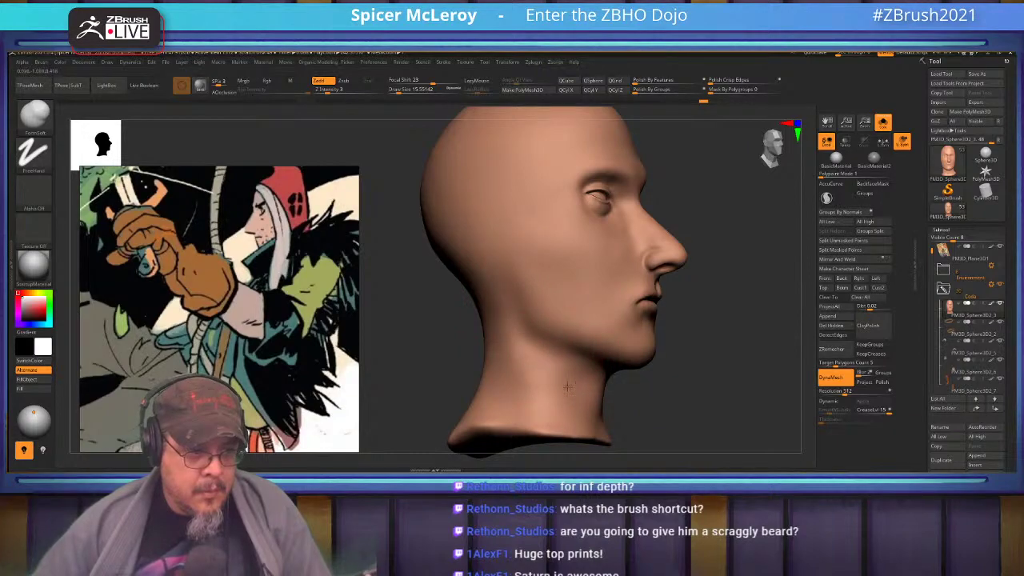
Step: Smooth the jaw angle, cheek and chin in side view at a draw size of about 15.6
key(shift)
shift+drag(511, 328, 520, 326)
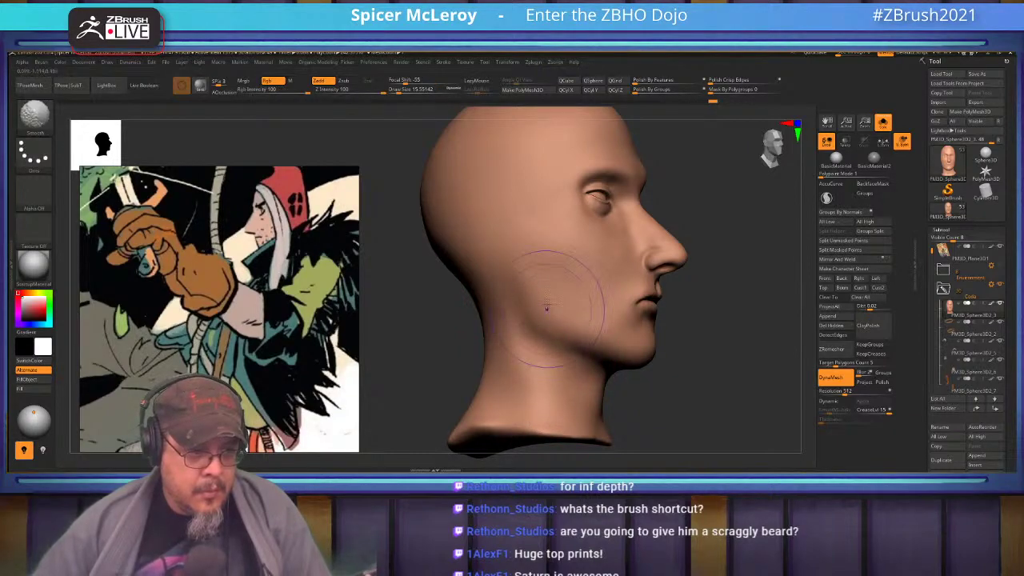
drag(527, 291, 528, 304)
shift+drag(619, 348, 612, 338)
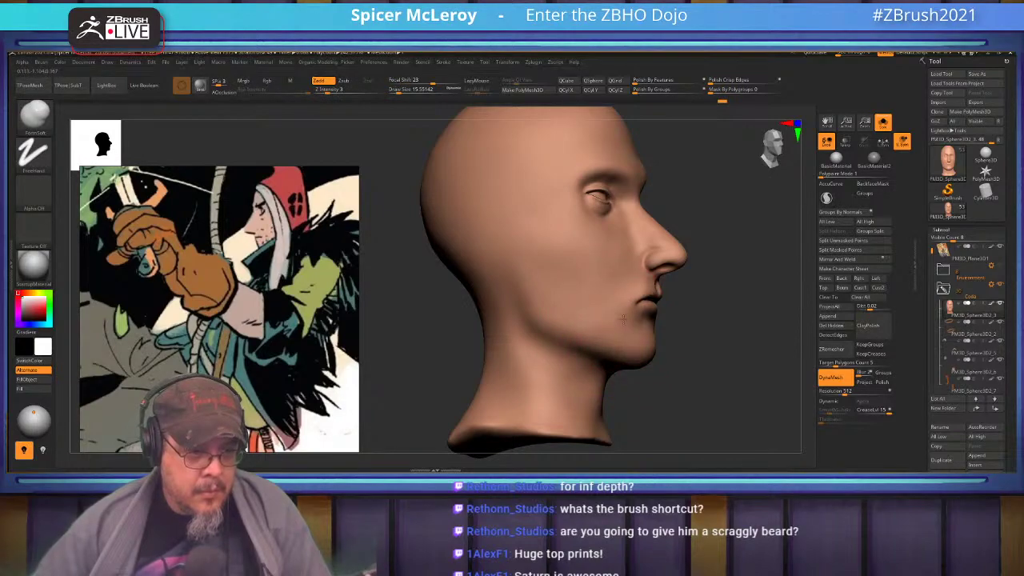
mouse_move(640, 348)
shift+mouse_down()
mouse_move(610, 340)
mouse_move(603, 324)
shift+mouse_up()
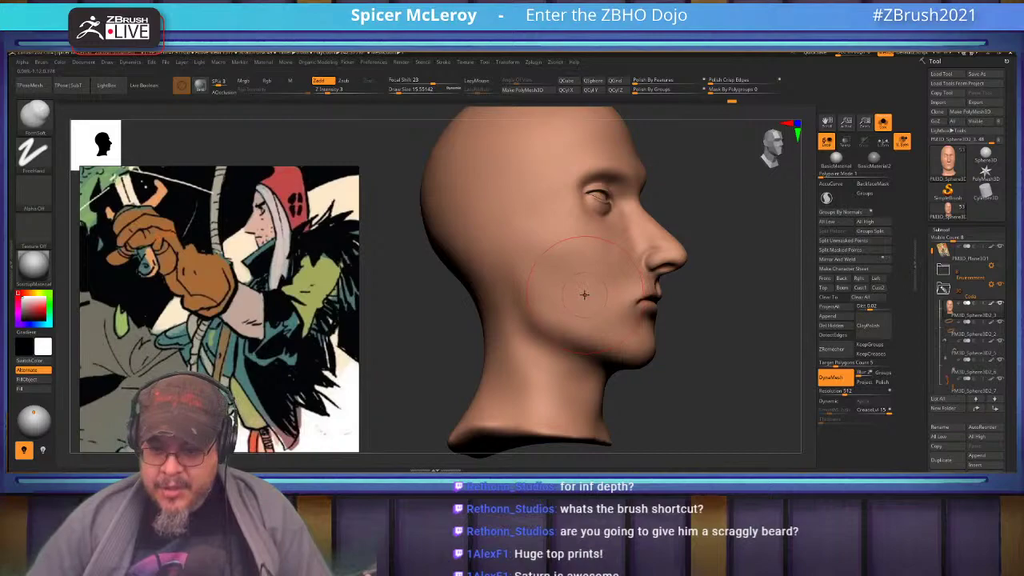
Step: Shape the cheek below the eye with FormSoft at a draw size of about 15.6 and smooth the transitions
mouse_move(599, 277)
right_down()
mouse_move(504, 296)
mouse_move(590, 310)
mouse_move(587, 376)
right_up()
mouse_move(512, 272)
right_down()
mouse_move(567, 274)
mouse_move(612, 308)
right_up()
mouse_move(591, 264)
ctrl+right_down()
mouse_move(594, 298)
mouse_move(603, 259)
mouse_move(596, 324)
mouse_move(622, 265)
mouse_move(623, 279)
mouse_move(608, 275)
mouse_move(611, 263)
ctrl+right_up()
key(b)
key(f)
key(s)
shift+drag(604, 331, 617, 279)
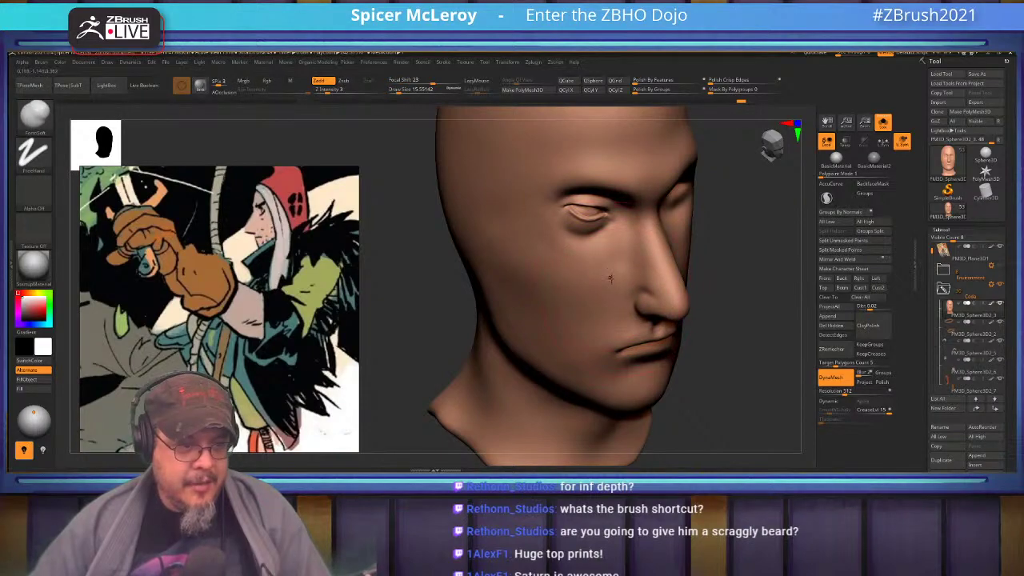
key(shift)
right_drag(596, 289, 542, 260)
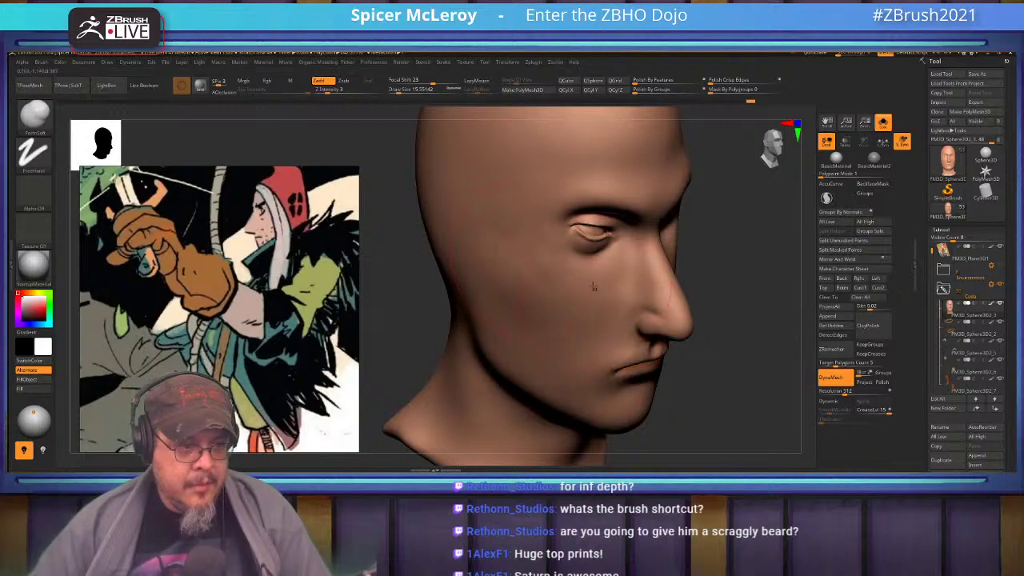
key(shift)
mouse_move(505, 260)
right_down()
mouse_move(680, 249)
mouse_move(832, 164)
mouse_move(881, 154)
right_up()
key(shift)
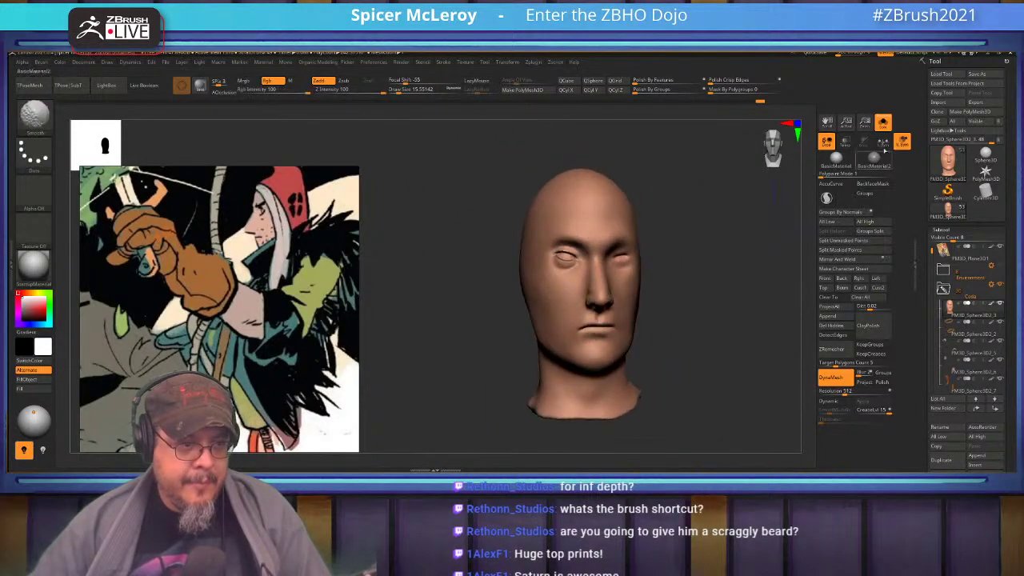
Step: Bring back the full scene and examine the hooded face from the front
click(882, 122)
right_drag(588, 264, 712, 316)
key(f)
alt+right_drag(588, 208, 647, 292)
ctrl+right_drag(649, 224, 650, 260)
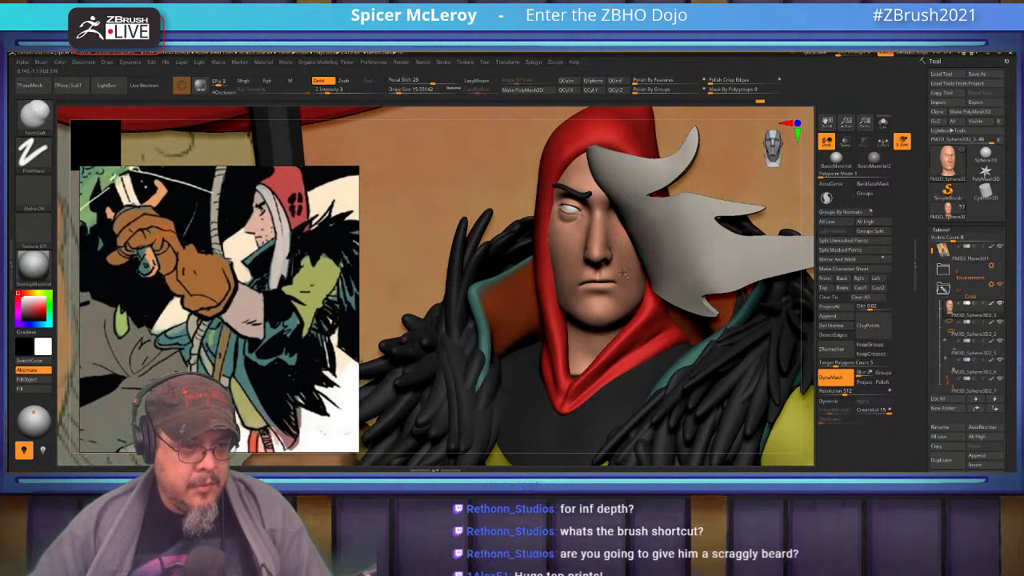
Step: Soften the cheek and area around the mouth with FormSoft and smoothing at a draw size of about 14.2
ctrl+right_drag(630, 260, 618, 287)
key(s)
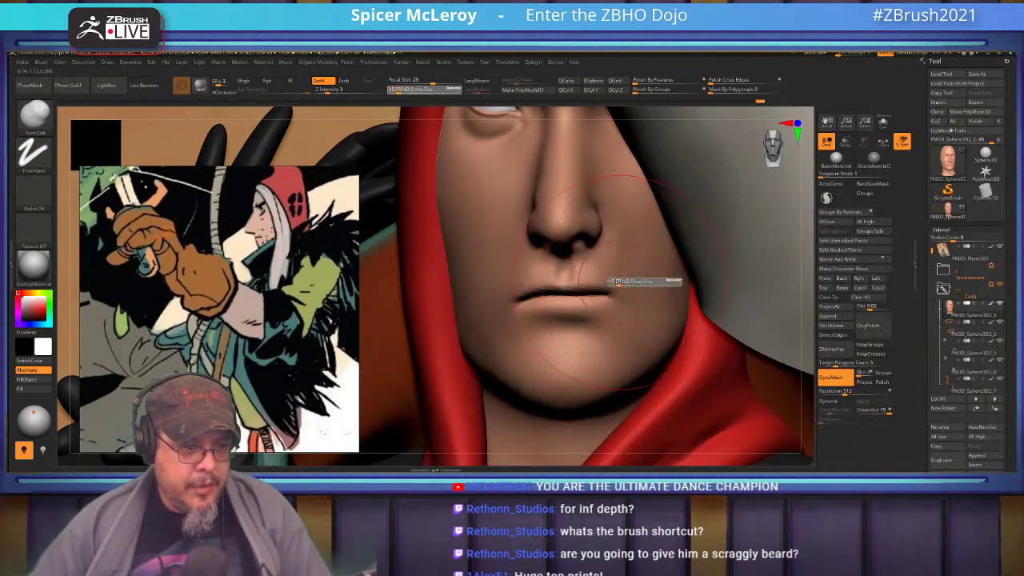
click(618, 283)
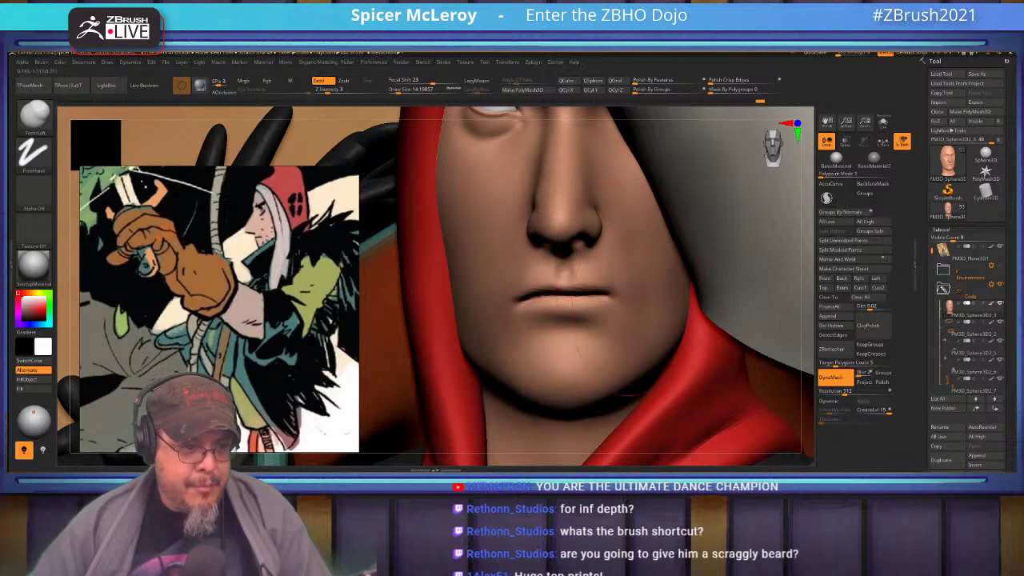
key(shift)
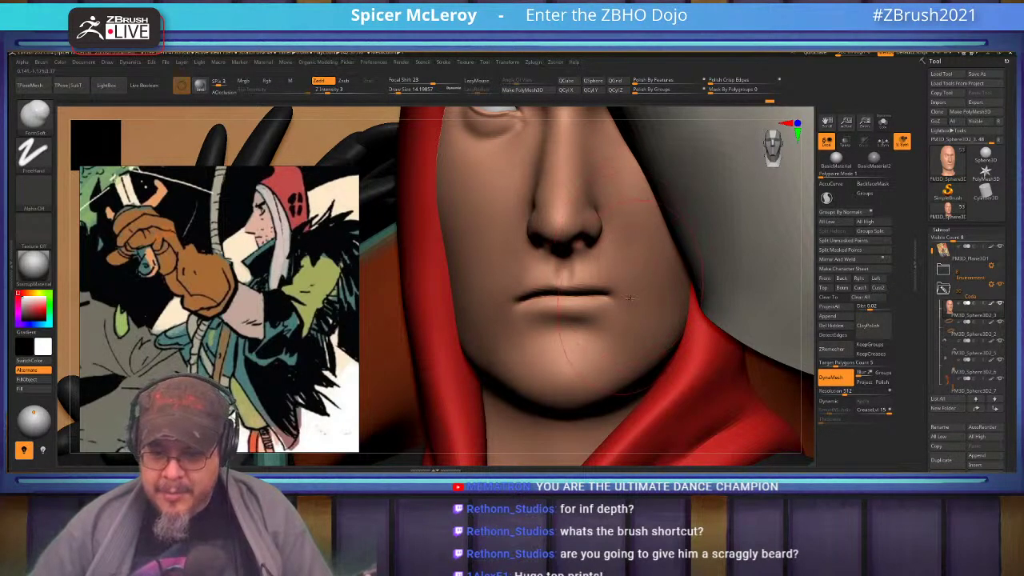
right_drag(613, 286, 592, 202)
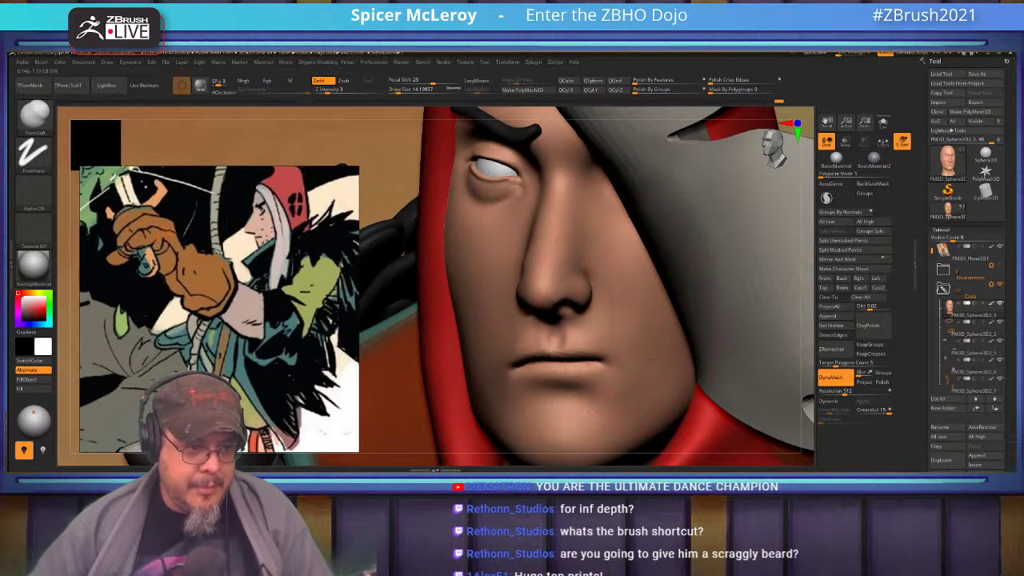
key(shift)
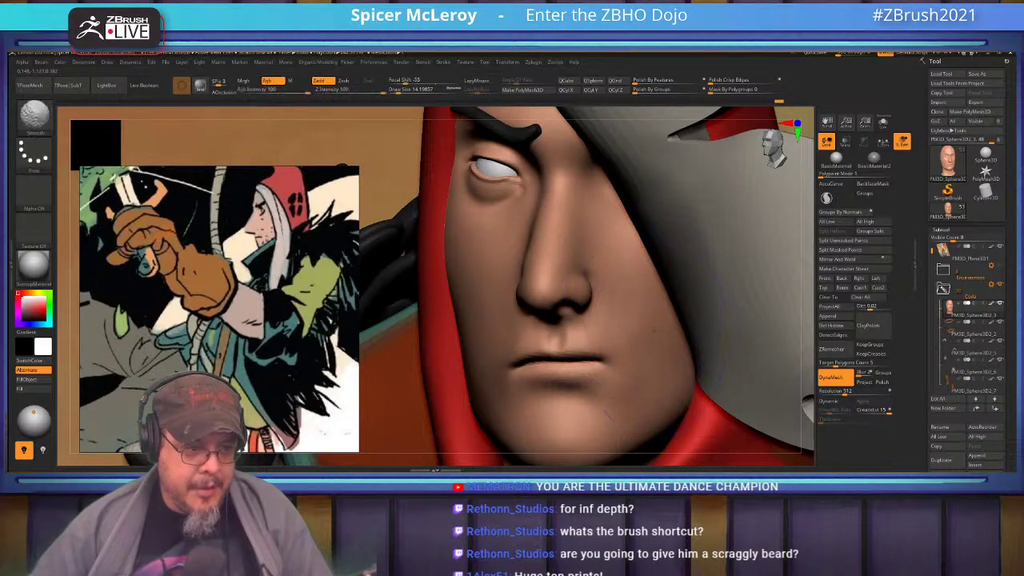
Step: Refine the cheek beside the nose with FormSoft at a draw size of about 9.4
mouse_move(645, 302)
right_down()
mouse_move(620, 255)
mouse_move(651, 260)
mouse_move(646, 268)
right_up()
key(s)
click(645, 268)
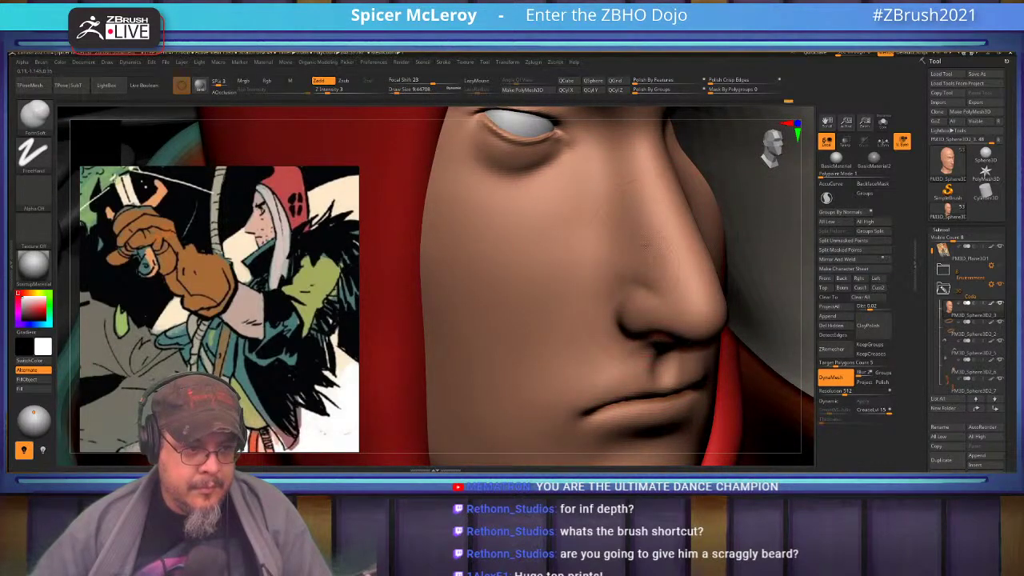
mouse_move(641, 276)
right_down()
mouse_move(624, 257)
mouse_move(577, 251)
mouse_move(690, 278)
mouse_move(679, 249)
mouse_move(650, 272)
right_up()
alt+right_drag(421, 344, 542, 318)
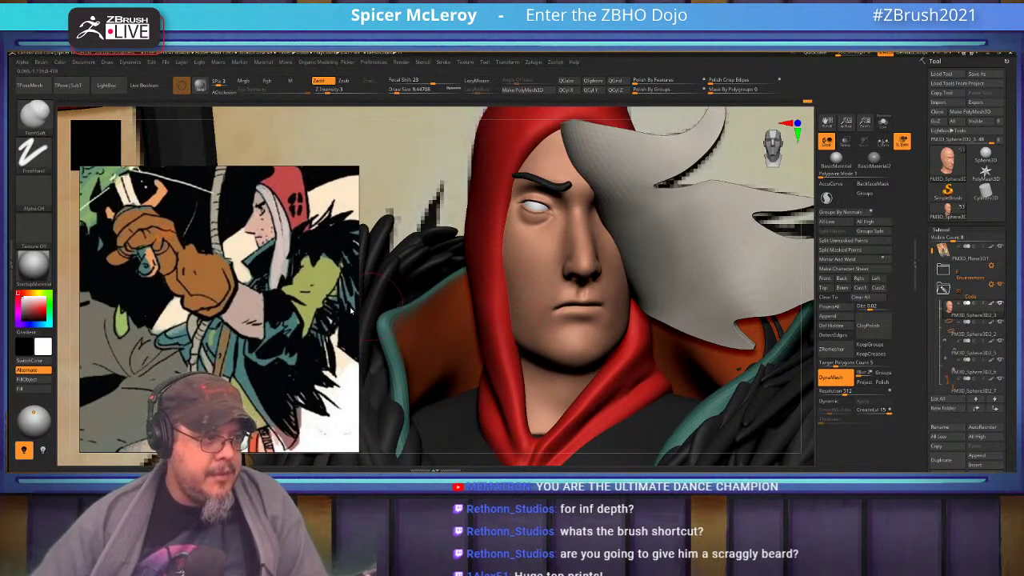
Step: Examine the hooded character's face profile in the red-tinted comic reference panel
scroll(294, 293, down, 4)
scroll(294, 293, down, 8)
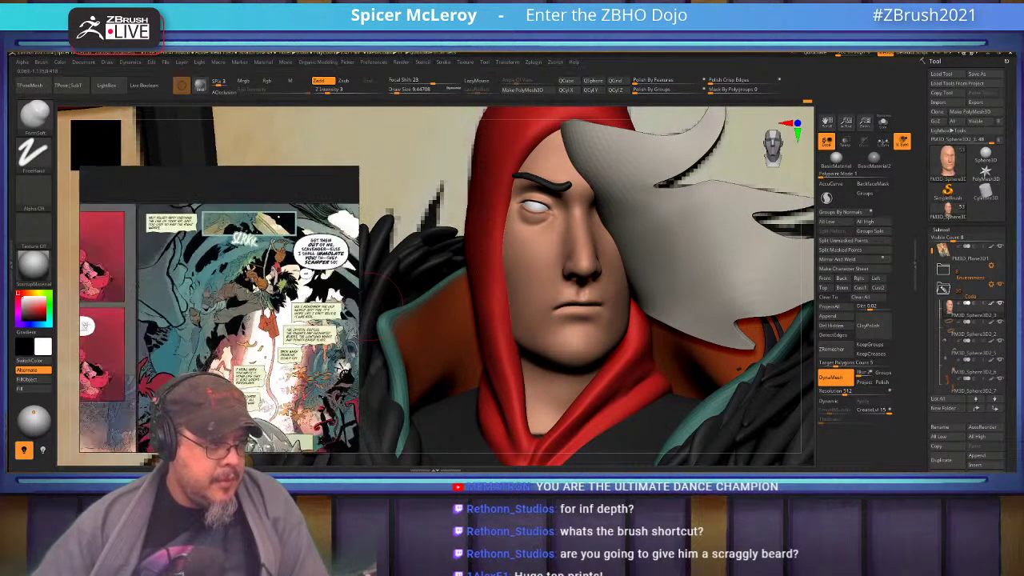
scroll(249, 261, up, 8)
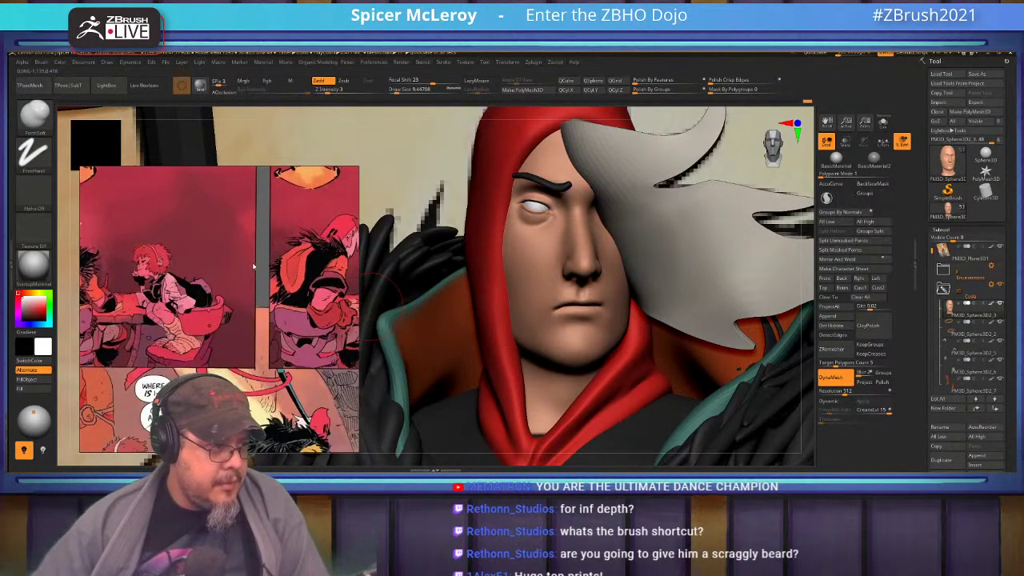
middle_drag(235, 282, 126, 412)
middle_drag(180, 219, 286, 307)
scroll(215, 220, up, 3)
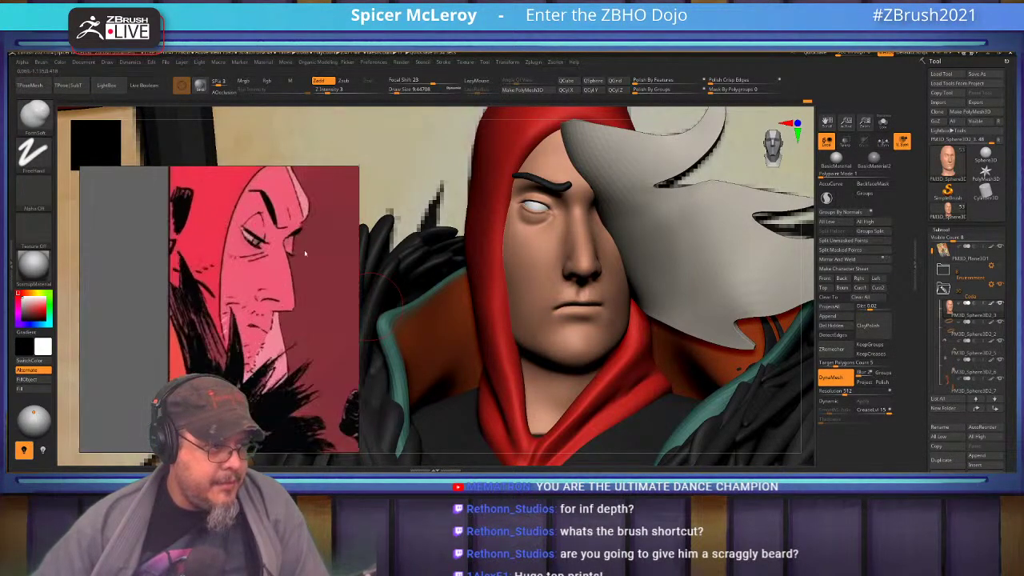
middle_drag(305, 253, 298, 256)
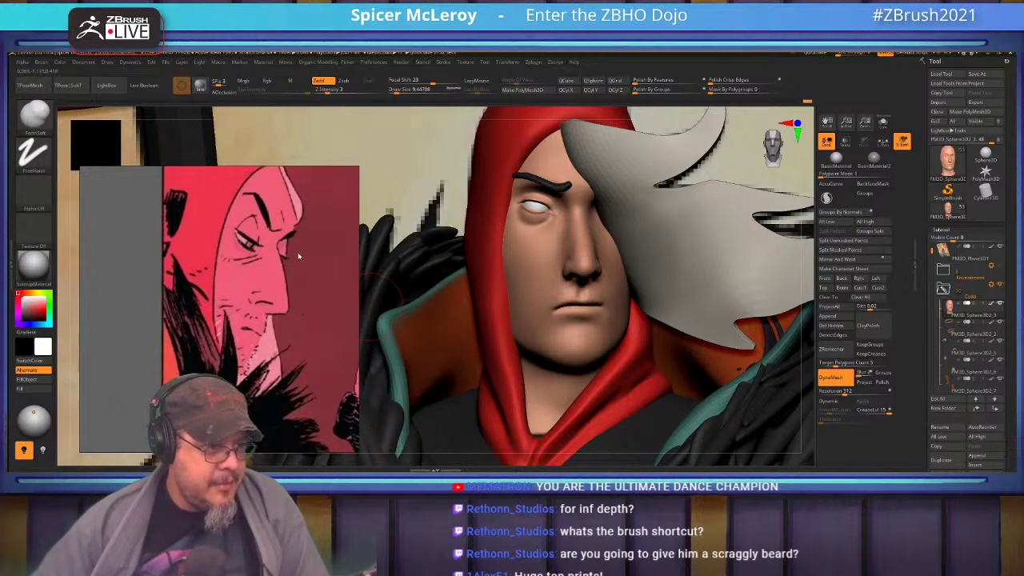
Step: Compare front views of the hooded face across the Coda panels and enlarge the one with the fiery background
scroll(298, 254, down, 3)
scroll(241, 218, up, 2)
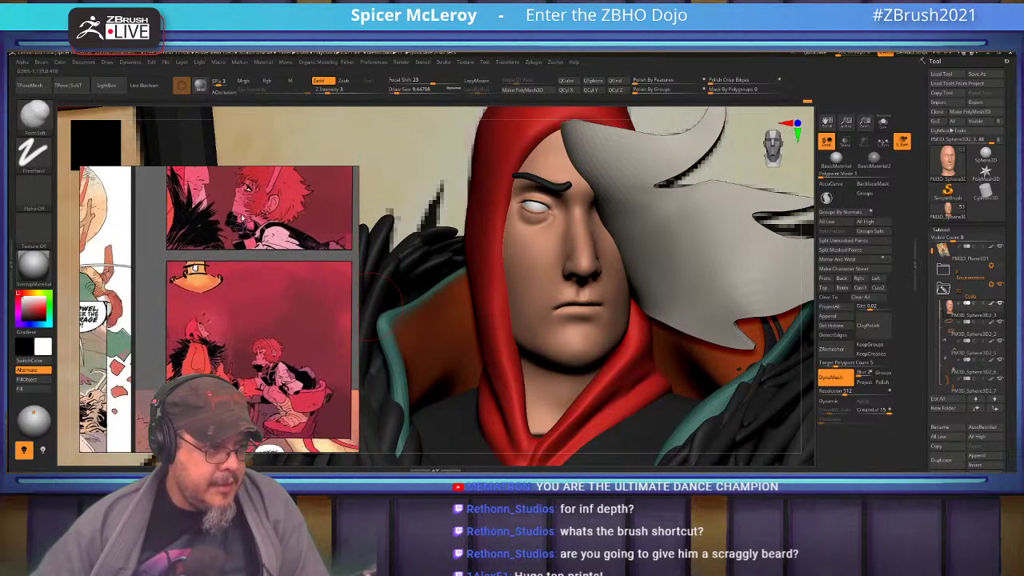
middle_drag(234, 320, 299, 196)
scroll(140, 372, up, 3)
middle_drag(140, 372, 228, 291)
scroll(234, 277, up, 2)
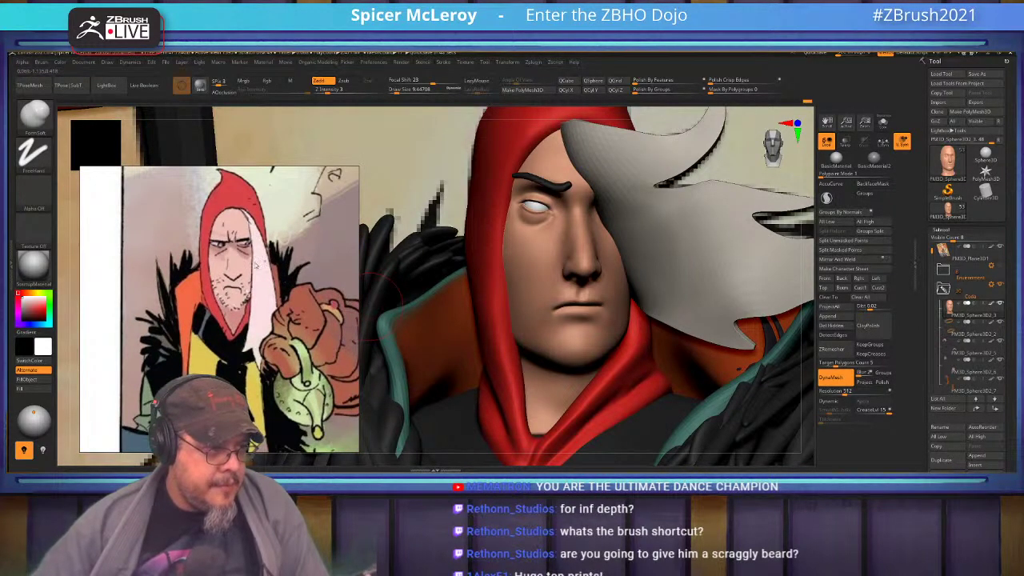
middle_drag(256, 258, 249, 272)
scroll(270, 287, down, 5)
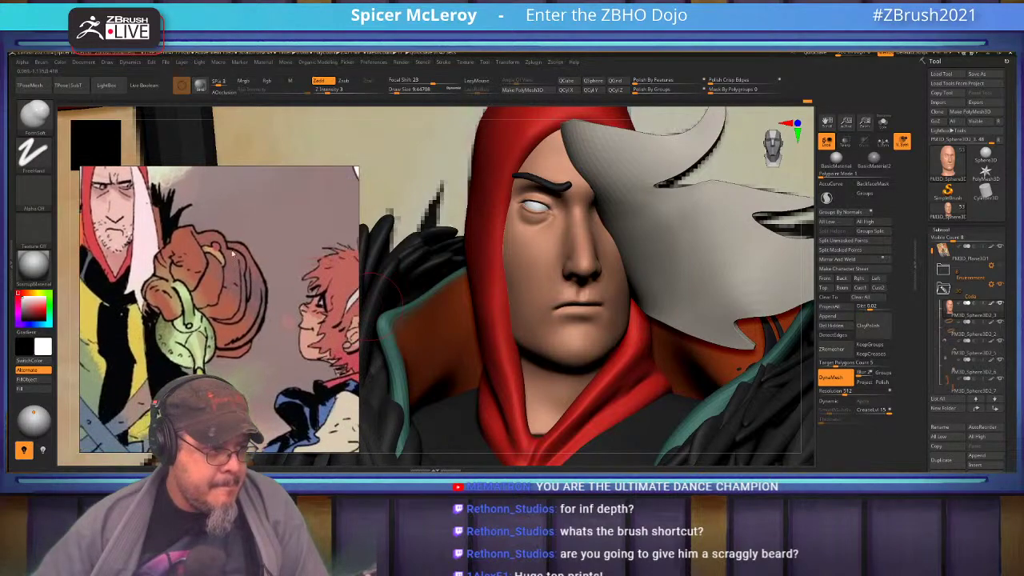
middle_drag(265, 276, 160, 290)
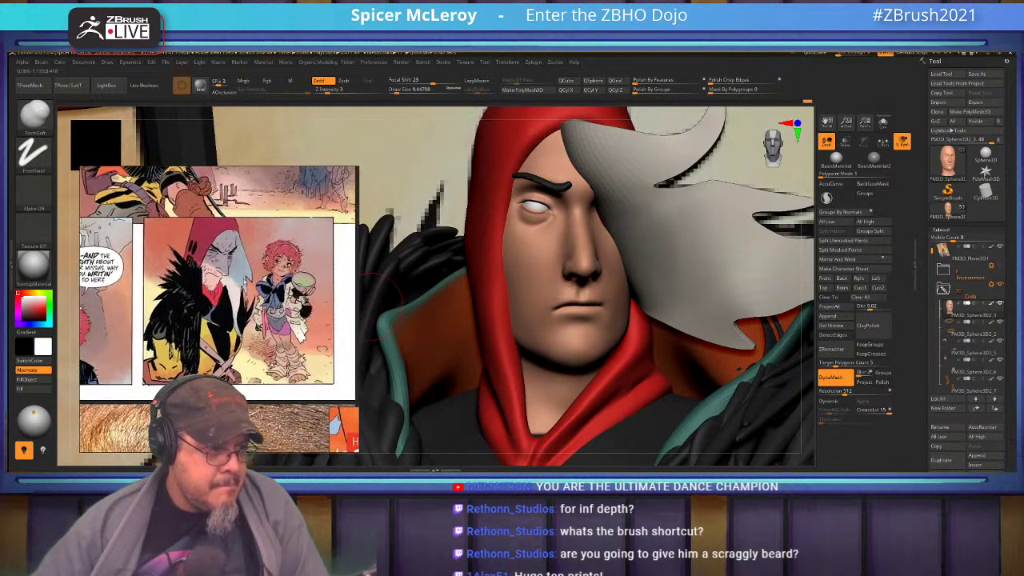
scroll(172, 316, down, 6)
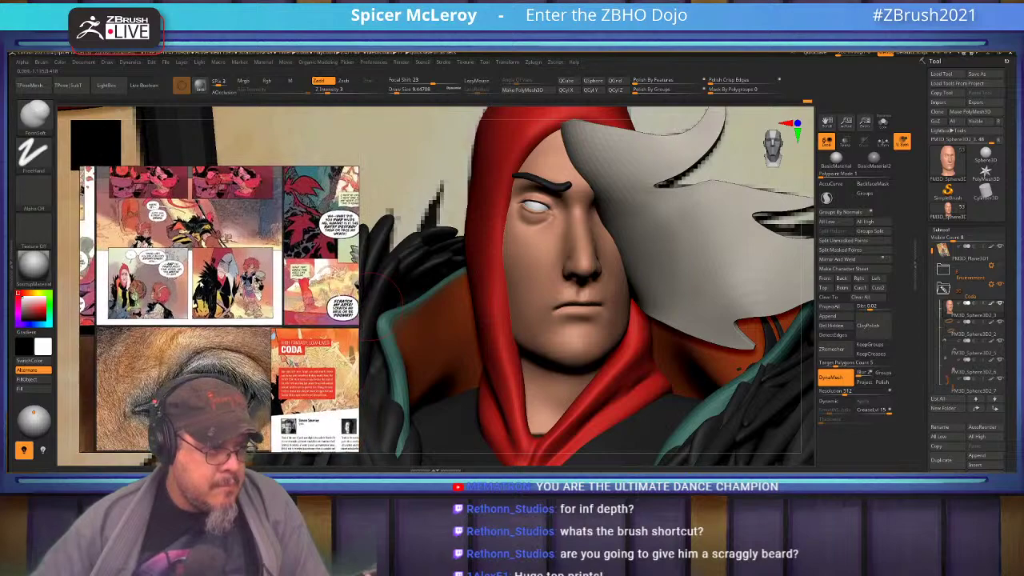
scroll(330, 320, up, 6)
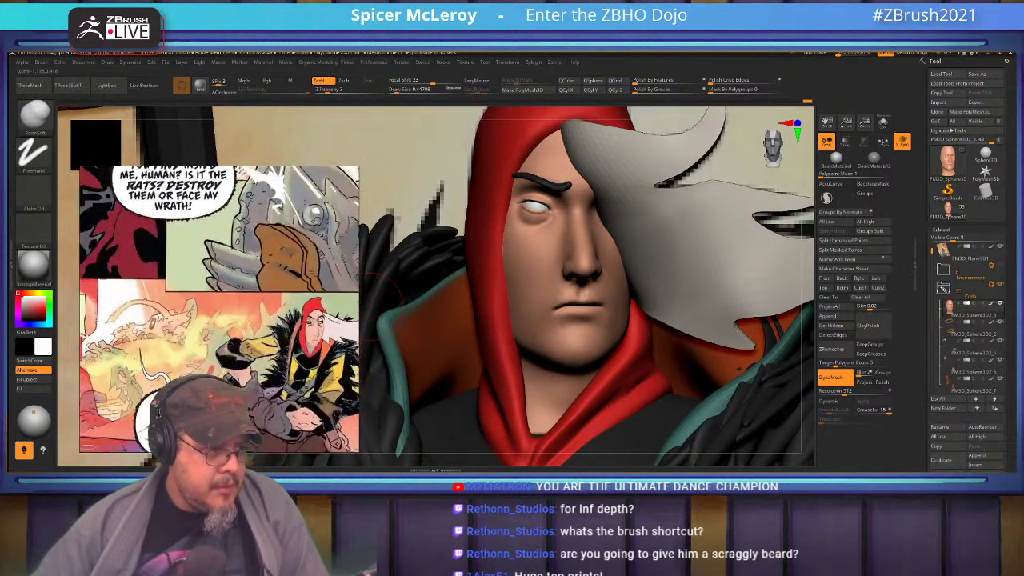
scroll(330, 320, up, 2)
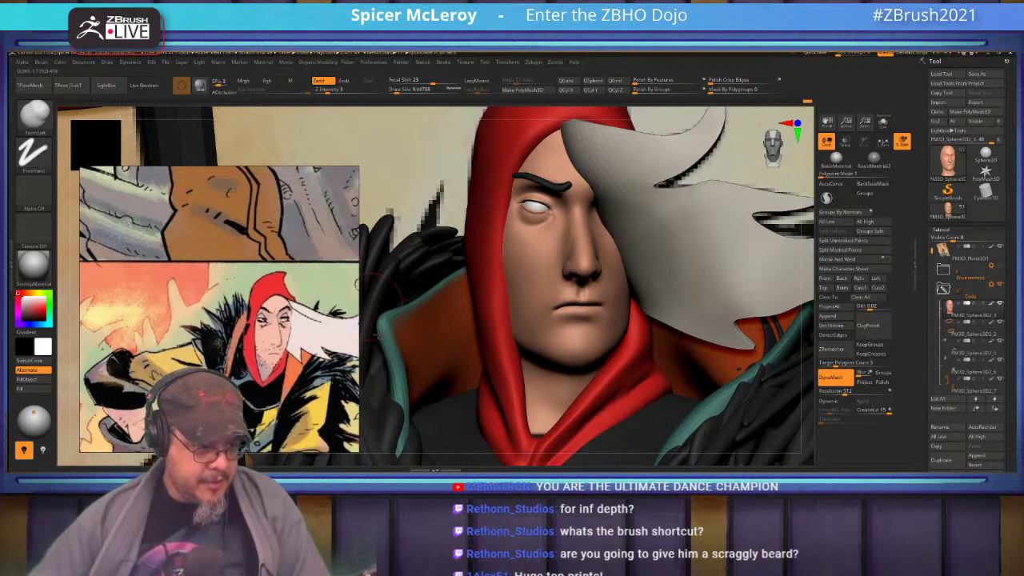
Step: Adjust the warrior's jaw outline beside the hood with the Move brush at a draw size of about 14.2
right_drag(602, 353, 595, 345)
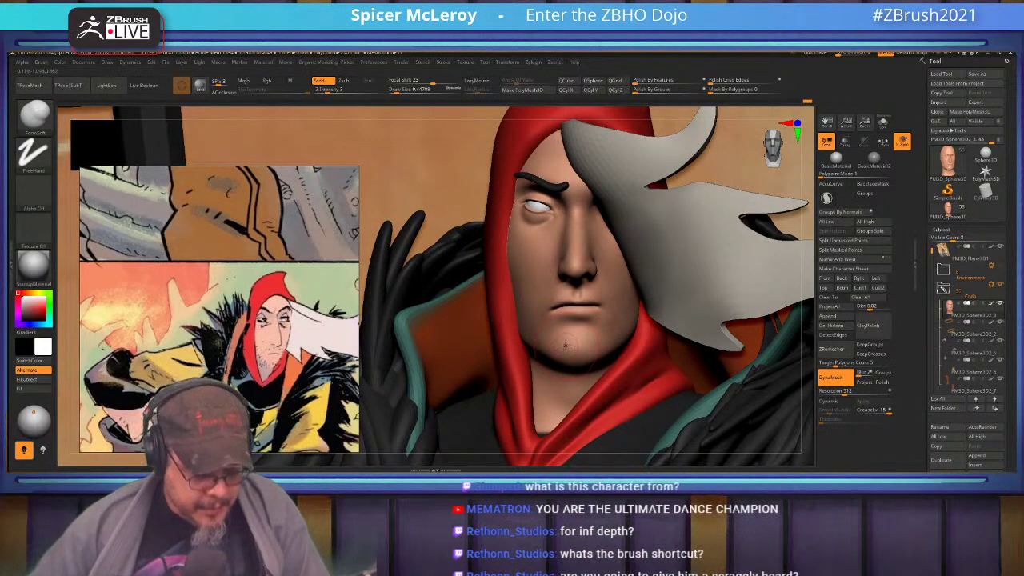
key(n)
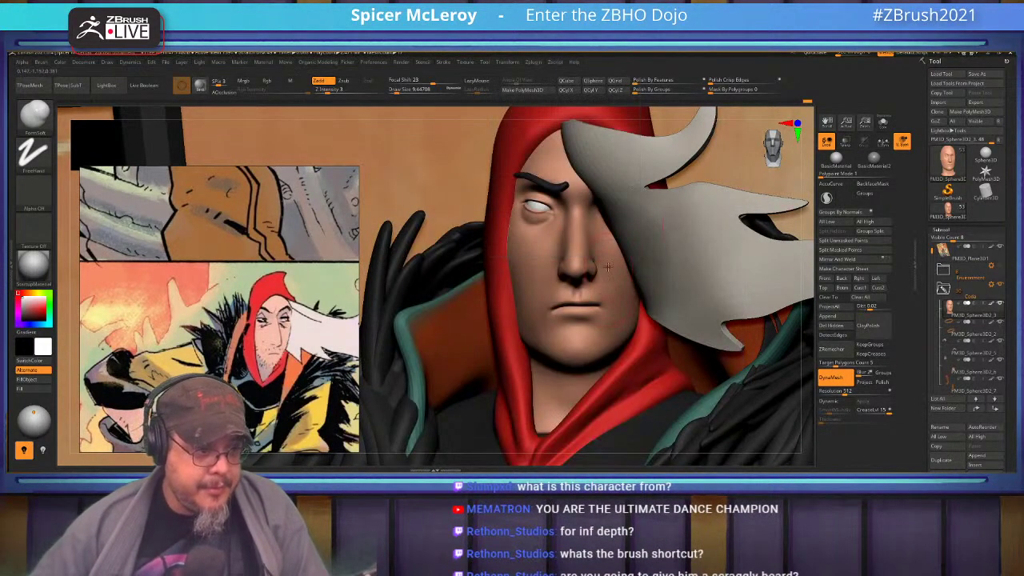
key(b)
key(m)
key(v)
right_drag(575, 328, 545, 347)
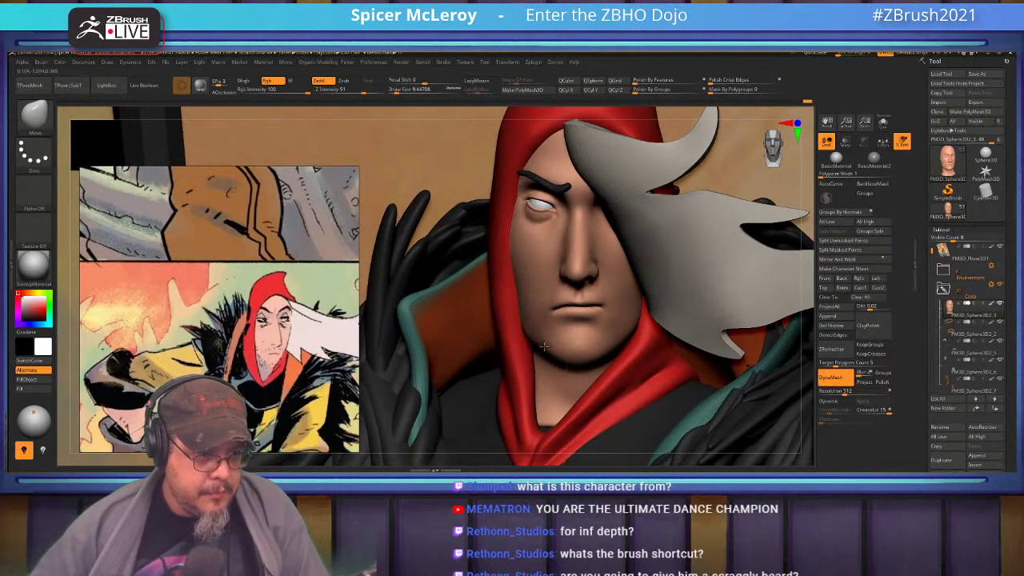
key(s)
drag(546, 347, 549, 348)
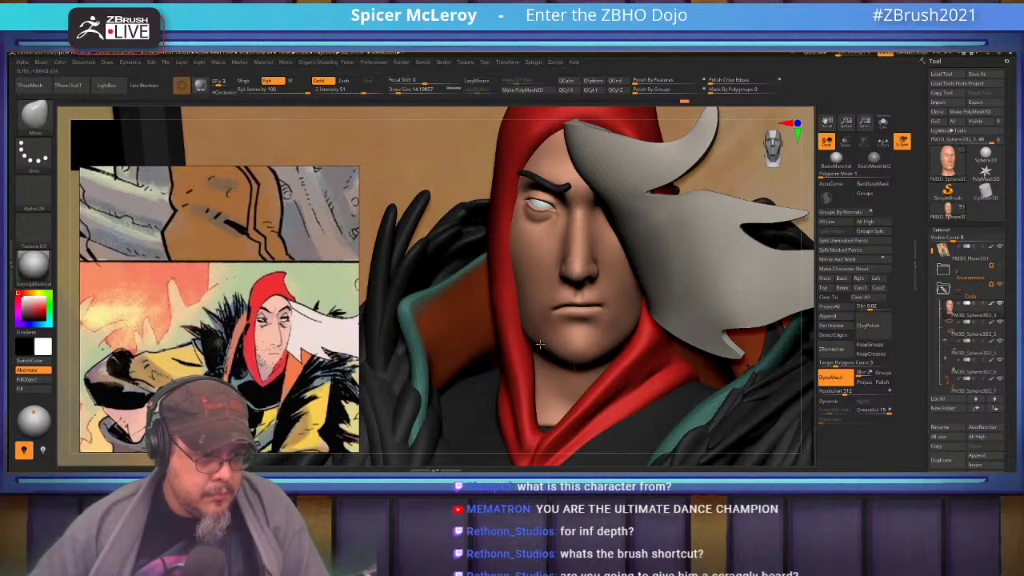
Step: Smooth the jaw and refine the cheek beside the white hair at a draw size of about 6.6
key(shift)
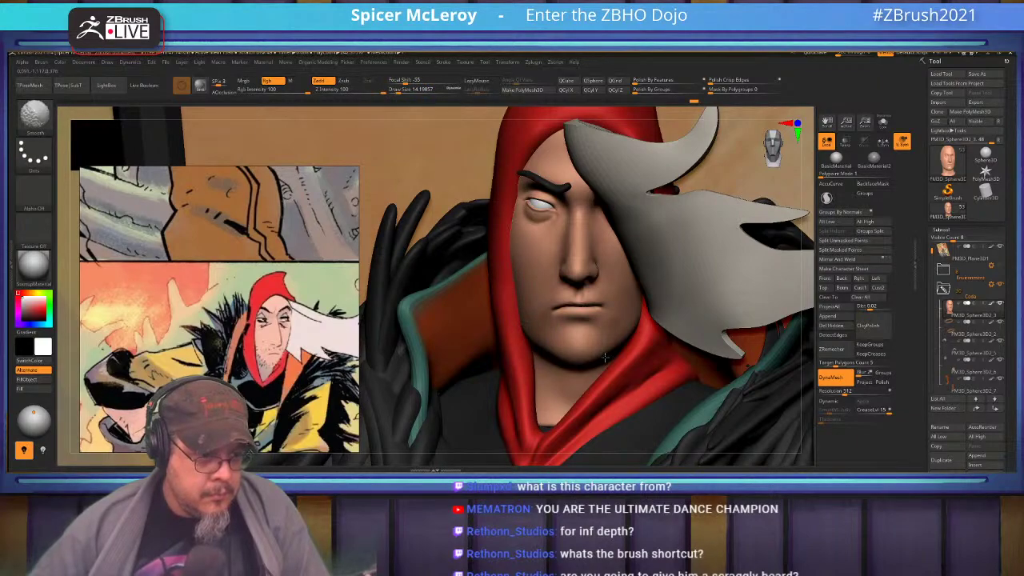
key(s)
drag(630, 323, 620, 324)
key(shift)
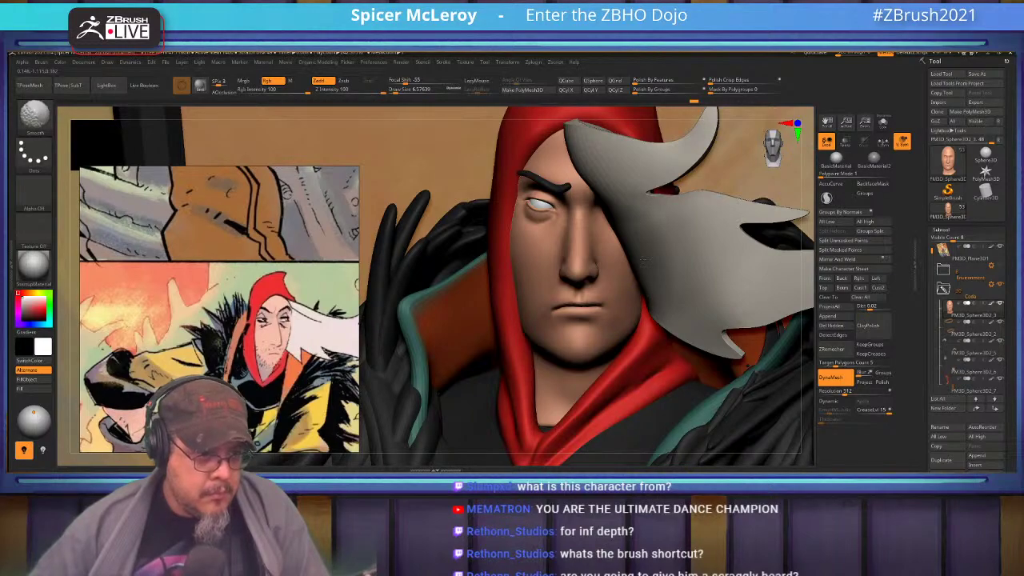
right_drag(633, 320, 597, 336)
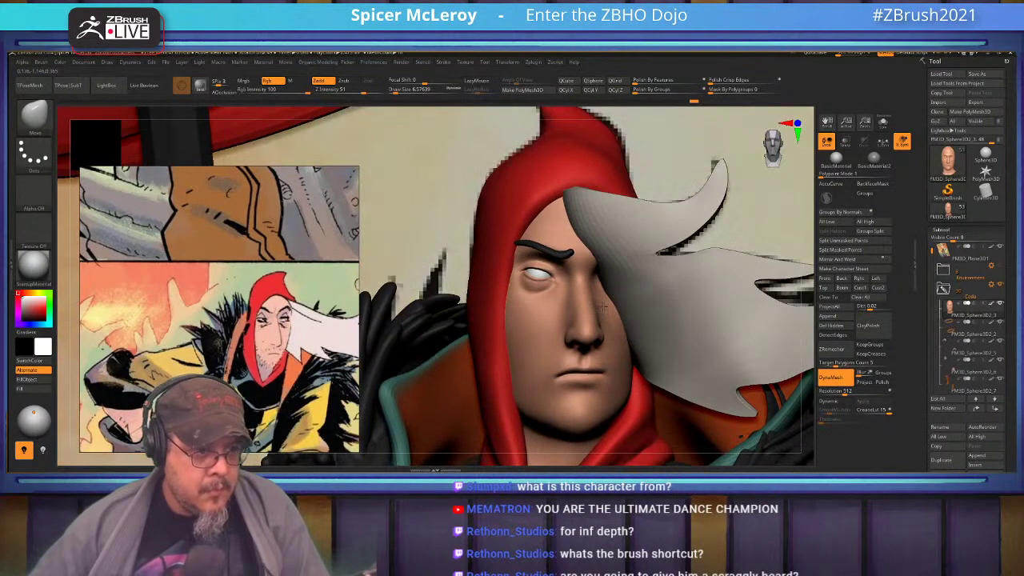
Step: Isolate the head with the cover reference plane behind it and turn on transparency to compare the jaw line
shift+click(1000, 304)
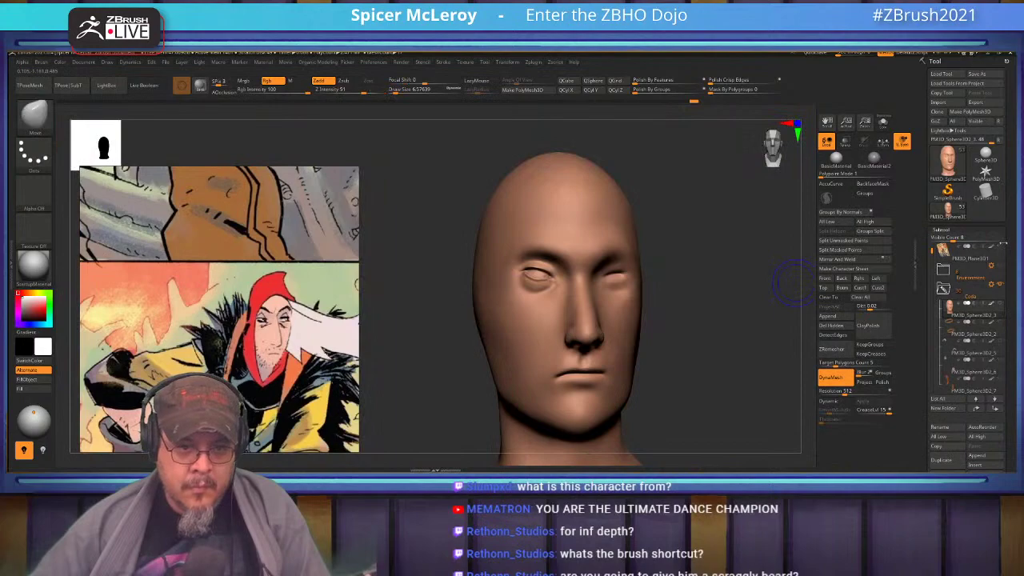
click(1002, 247)
click(842, 145)
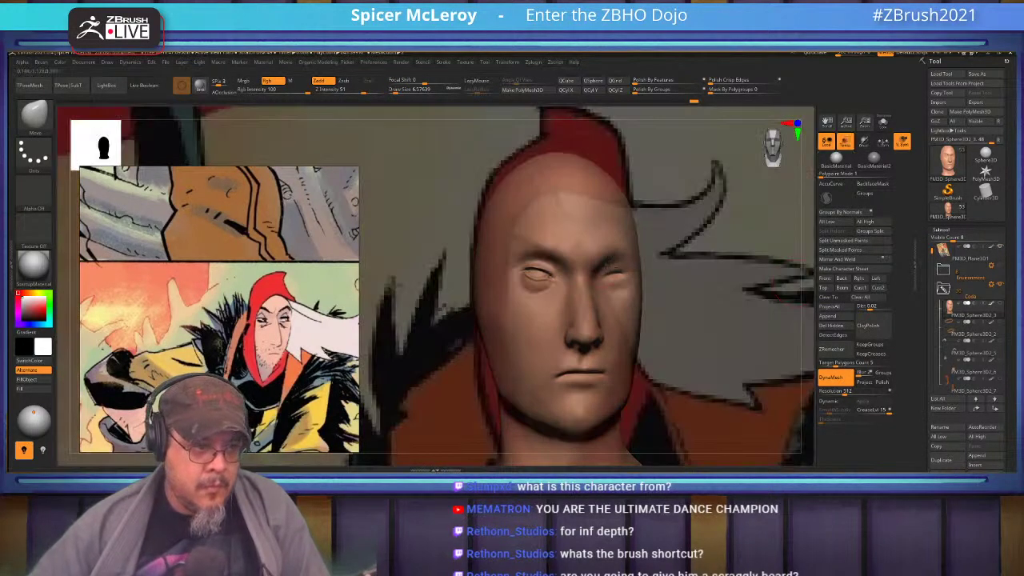
ctrl+right_drag(606, 265, 668, 229)
alt+right_drag(633, 315, 622, 222)
right_drag(608, 294, 583, 275)
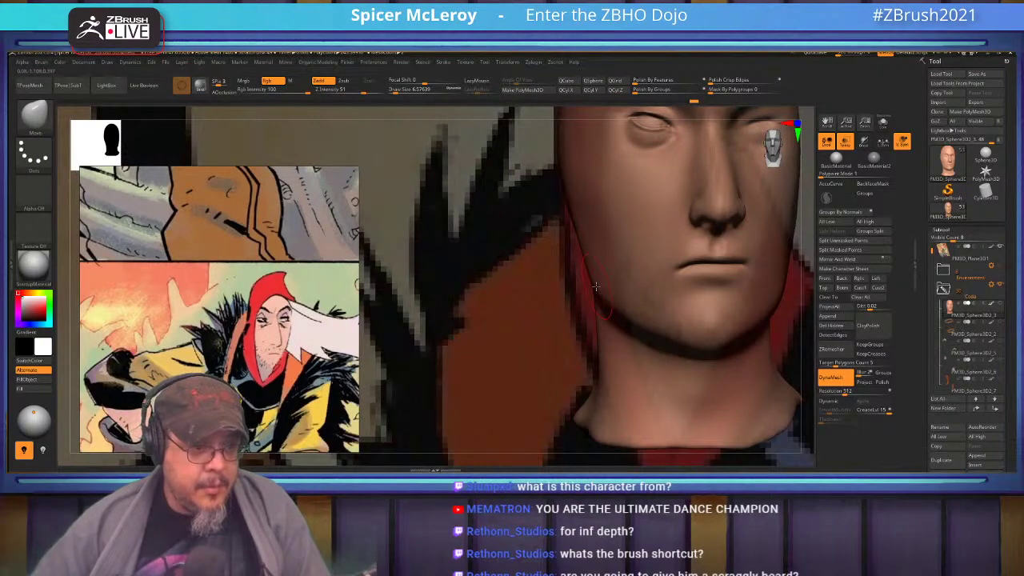
Step: Pull the lower jaw edge towards the reference outline with the Move brush
key(b)
key(m)
key(v)
mouse_move(596, 283)
right_down()
mouse_move(620, 286)
mouse_move(612, 297)
right_up()
key(s)
drag(612, 297, 615, 280)
right_drag(618, 278, 596, 283)
Step: Narrow the chin and the opposite jaw side with the Move brush at a draw size of 28.75
drag(643, 313, 648, 306)
right_drag(648, 304, 737, 309)
drag(737, 309, 741, 275)
right_drag(737, 276, 674, 323)
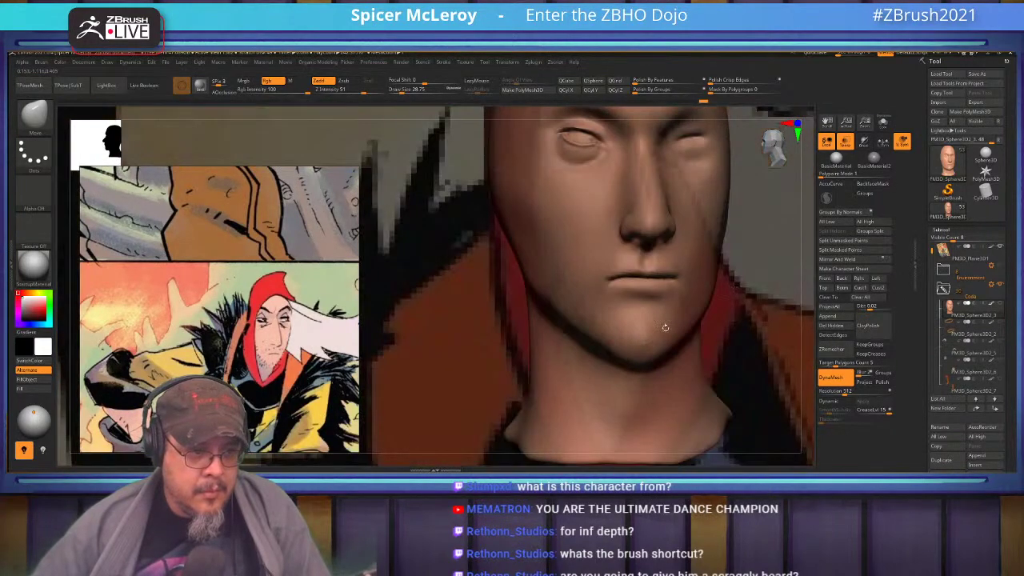
drag(698, 318, 696, 313)
alt+right_drag(658, 341, 657, 455)
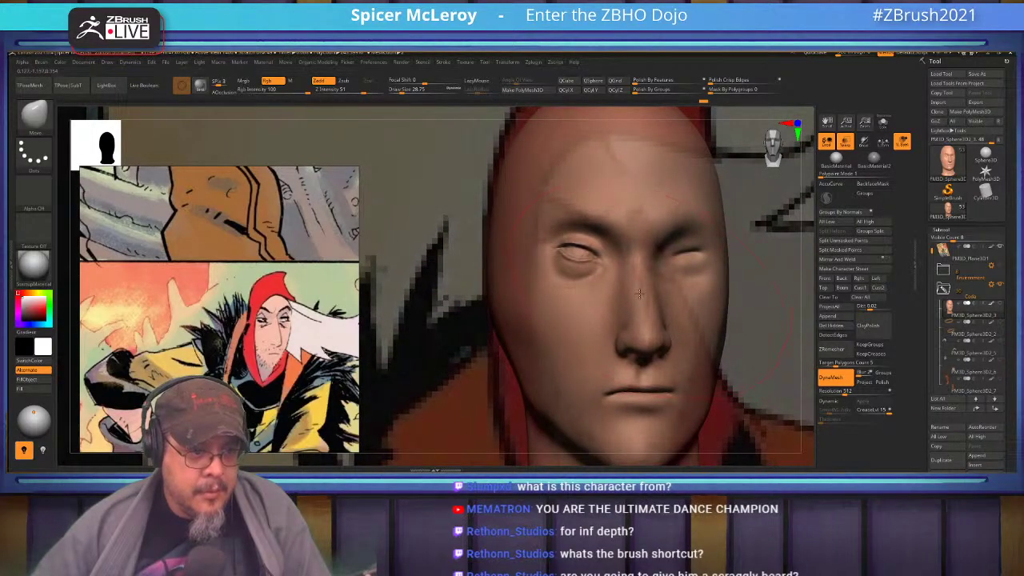
Step: Turn off transparency, bring back the full scene and switch to the FormSoft brush for the cheek
alt+right_drag(631, 295, 644, 347)
ctrl+right_drag(616, 239, 599, 215)
mouse_move(591, 284)
alt+right_down()
mouse_move(591, 257)
mouse_move(688, 272)
mouse_move(599, 280)
alt+right_up()
click(847, 147)
click(1000, 305)
mouse_move(617, 338)
right_down()
mouse_move(670, 285)
mouse_move(670, 313)
mouse_move(670, 284)
right_up()
key(b)
key(f)
key(s)
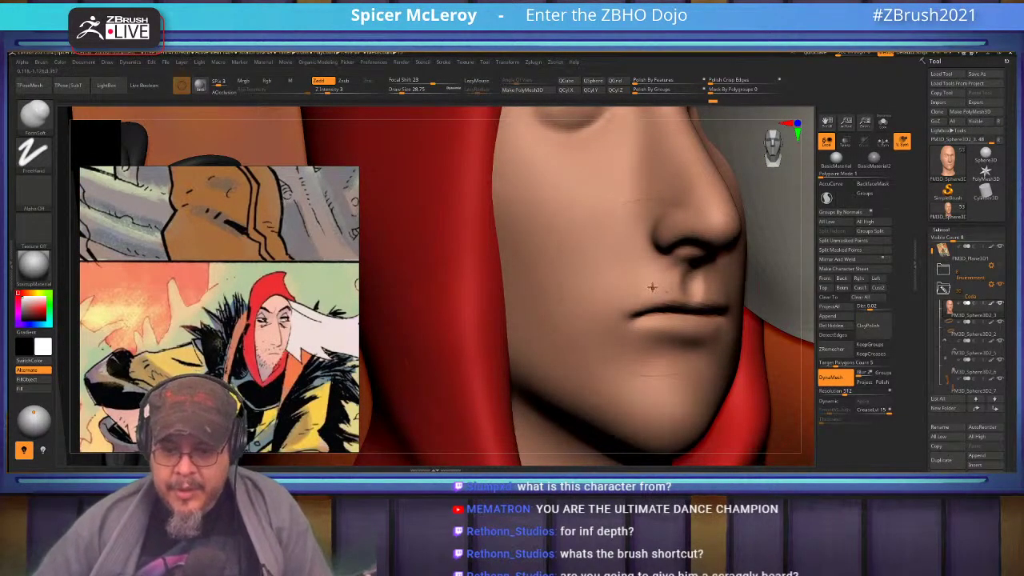
Step: Examine the whole scene against the Coda cover and return to a close view of the hooded face
key(f)
right_drag(724, 262, 566, 198)
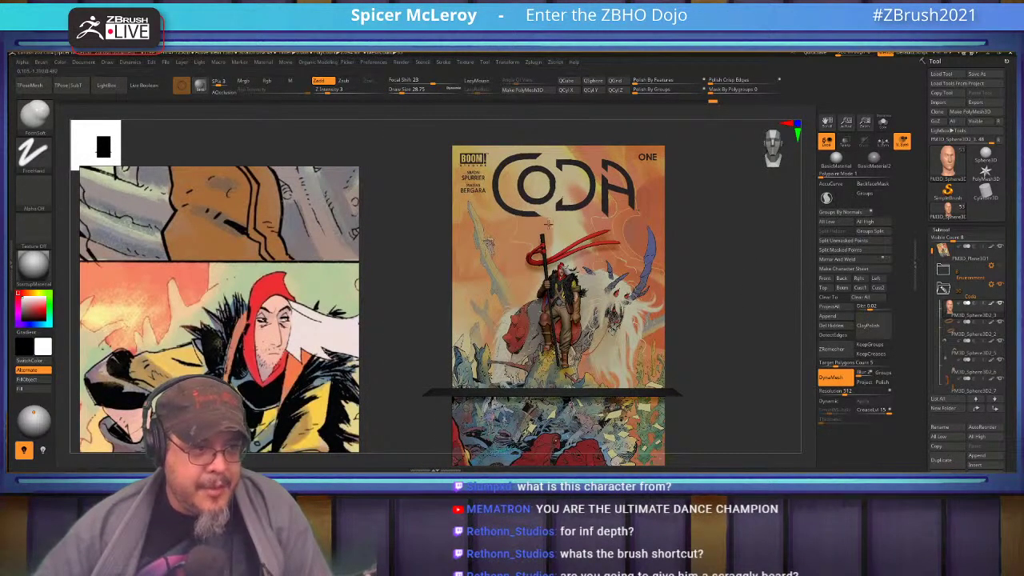
right_drag(538, 303, 511, 436)
ctrl+right_drag(604, 325, 599, 316)
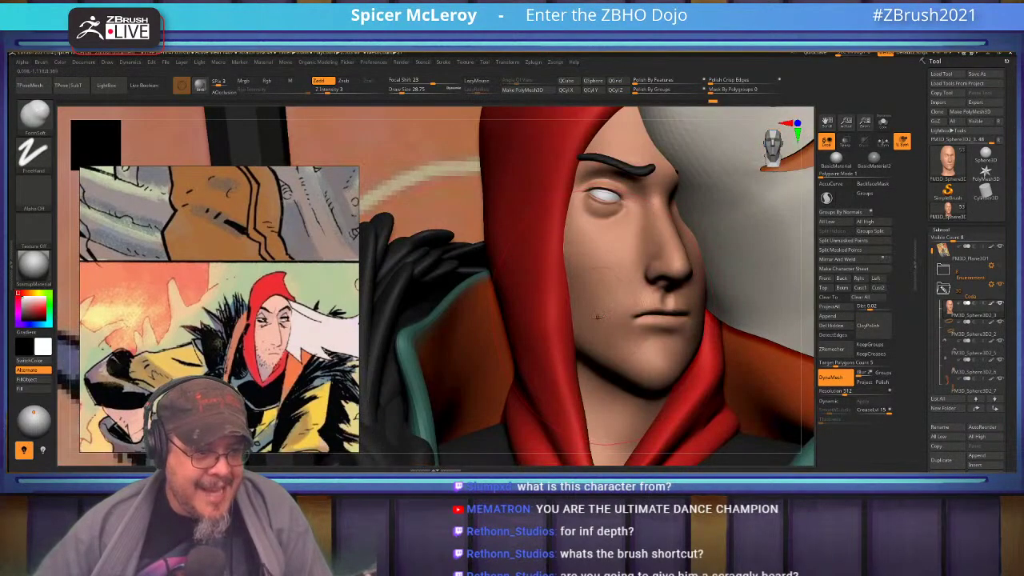
key(f)
key(f)
alt+right_drag(504, 281, 600, 321)
Step: Refine the cheek beside the mouth with the FormSoft brush, reducing the draw size to about 9.45
key(b)
key(f)
key(s)
key(s)
drag(588, 344, 581, 343)
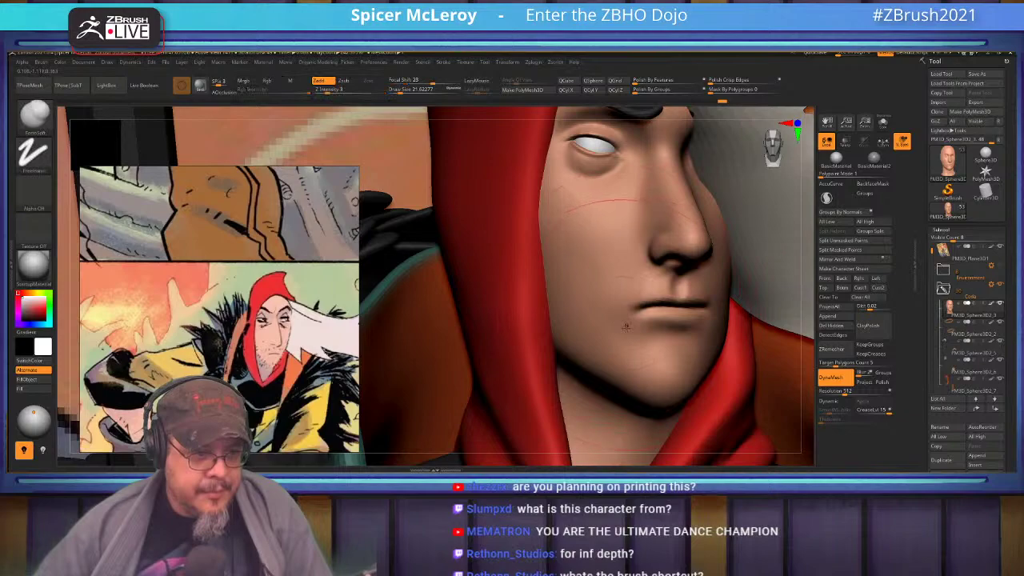
mouse_move(613, 210)
alt+right_down()
mouse_move(596, 274)
mouse_move(629, 256)
alt+right_up()
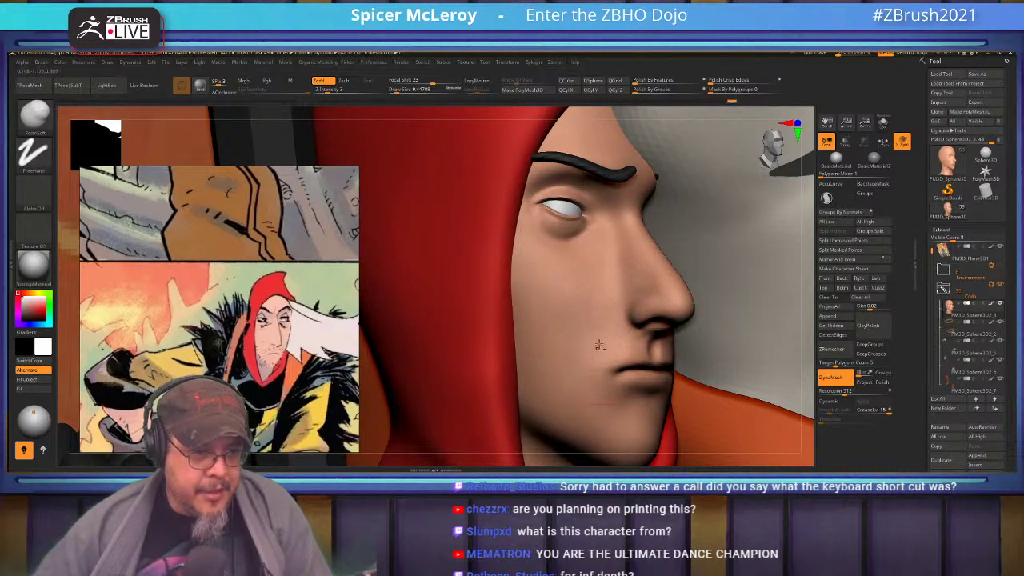
Step: Smooth the transition from the cheek into the side of the nose below the inner eye corner
key(shift)
mouse_move(558, 390)
right_down()
mouse_move(533, 316)
mouse_move(558, 347)
right_up()
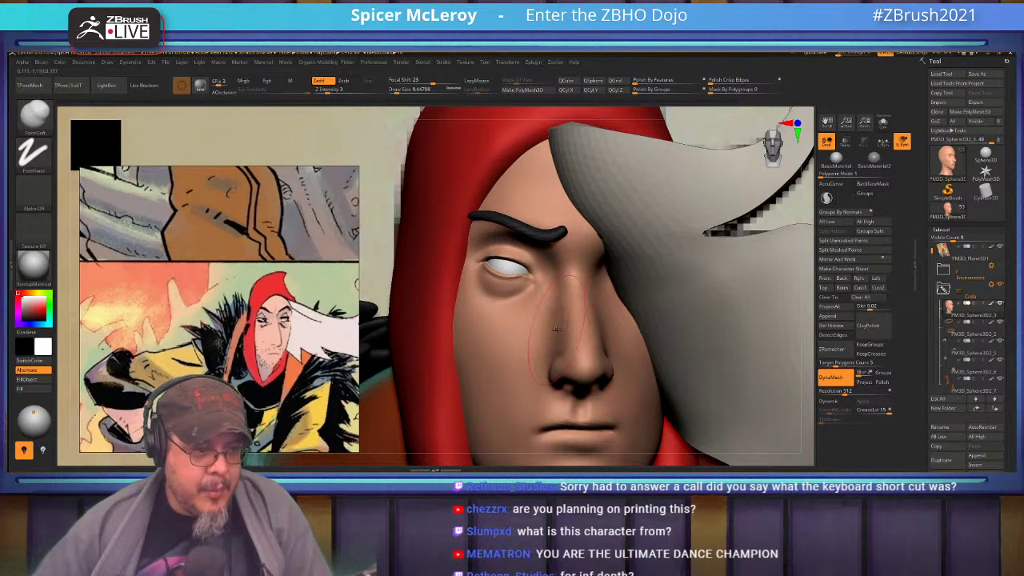
key(shift)
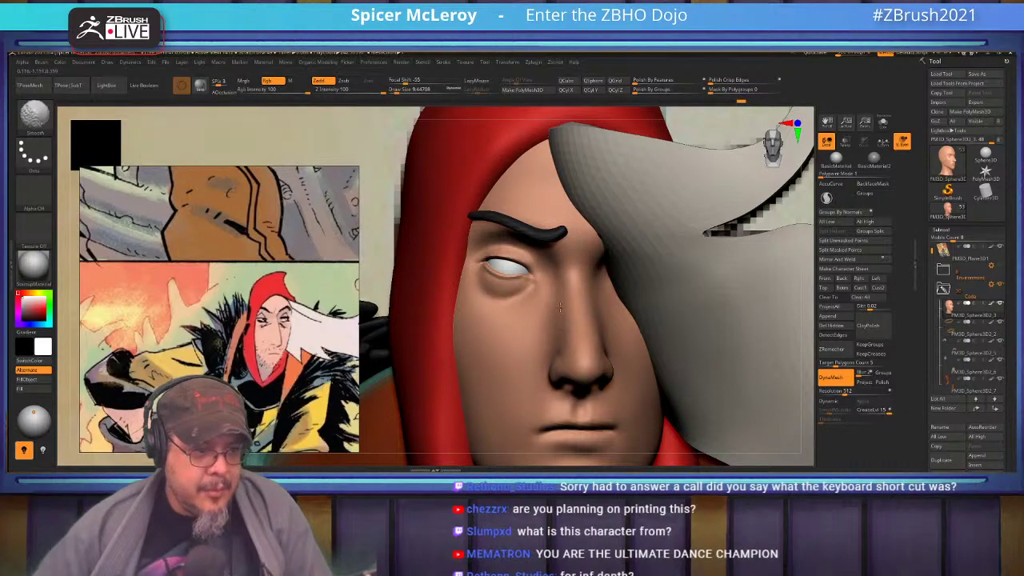
alt+right_drag(539, 292, 562, 283)
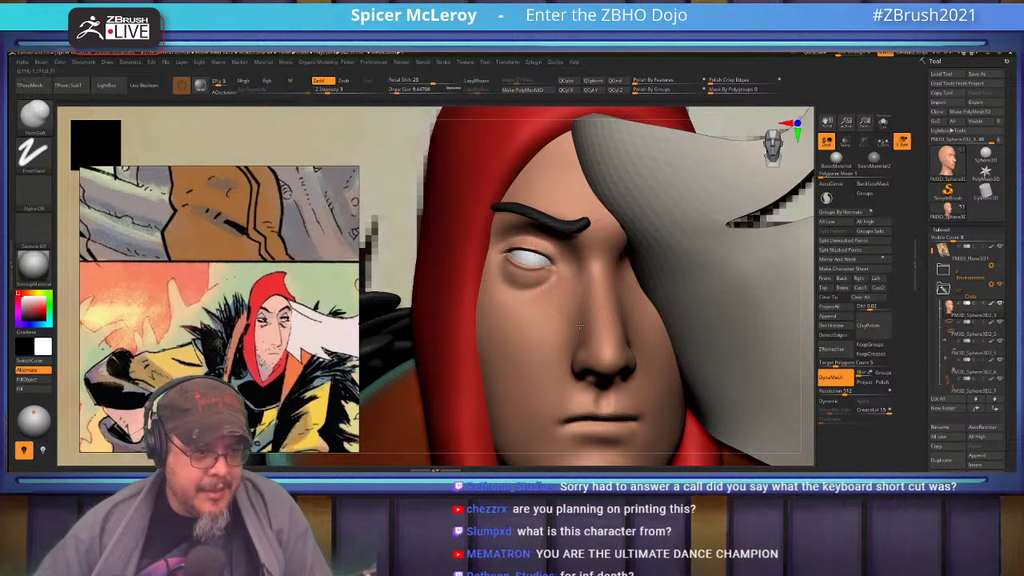
key(shift)
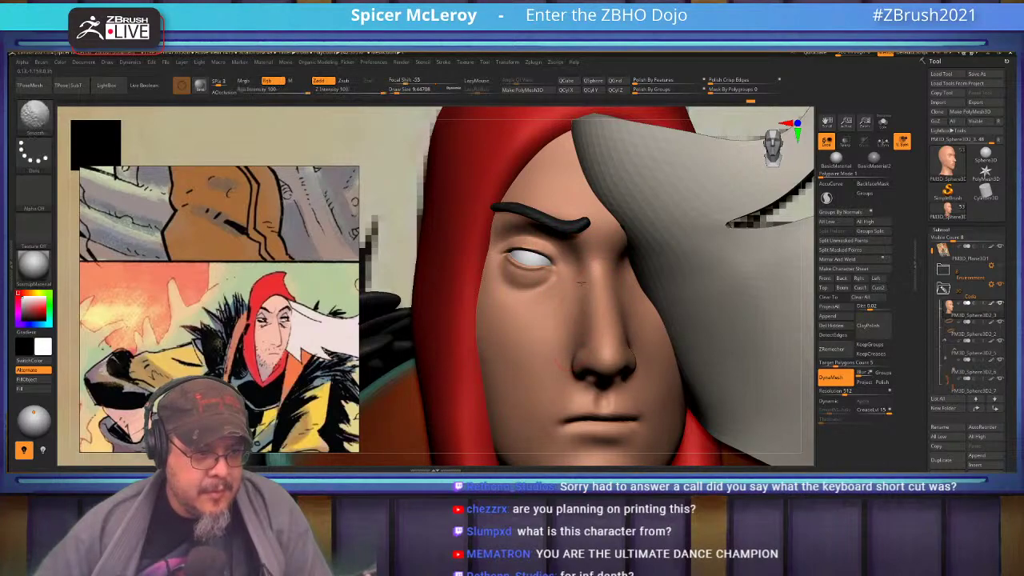
alt+right_drag(573, 319, 591, 297)
right_drag(578, 286, 591, 289)
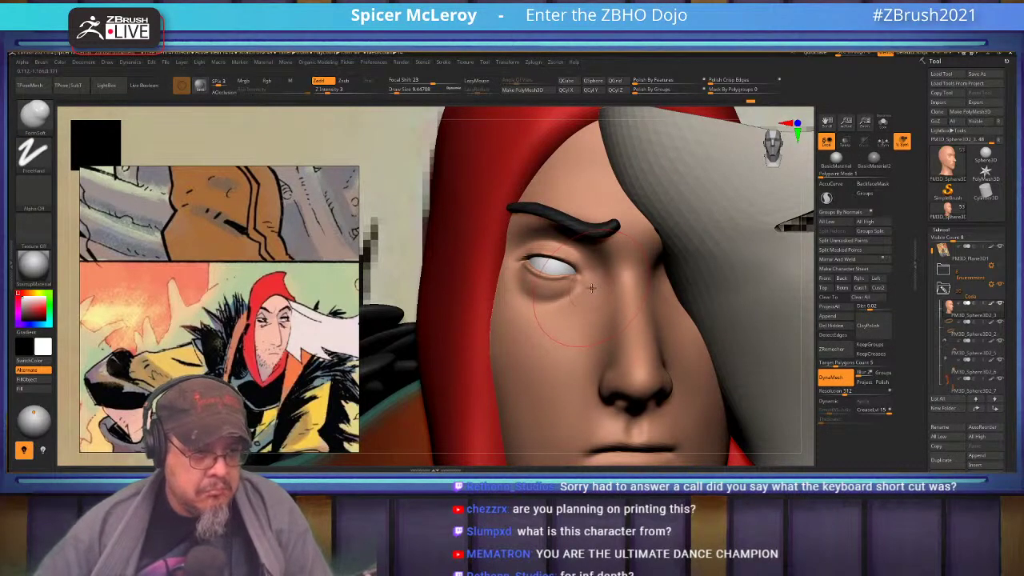
Step: Shape the fold under the eye with the FormSoft brush at a draw size of about 4.3 and smooth it into the cheek
key(b)
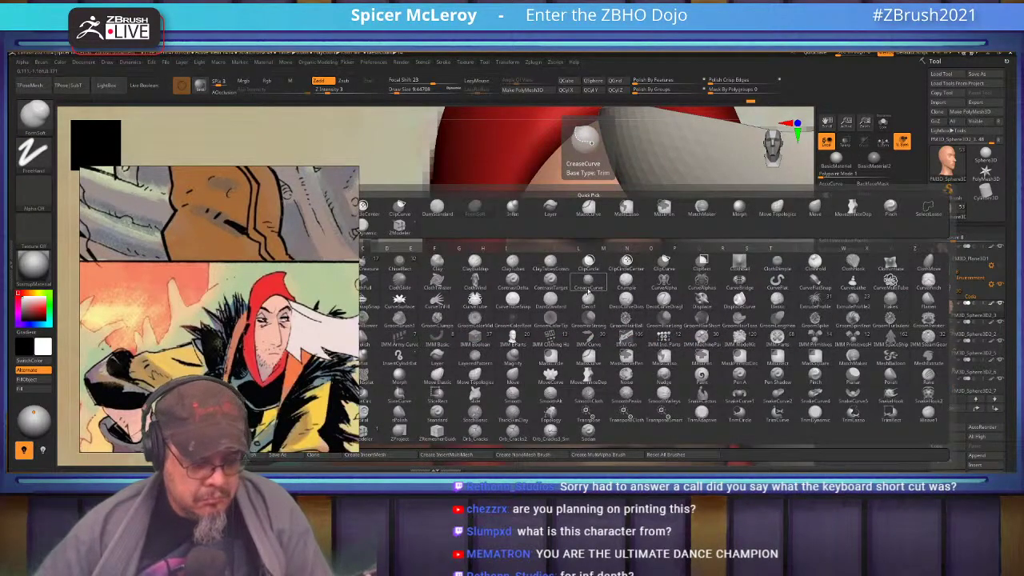
click(589, 290)
key(s)
drag(588, 294, 580, 288)
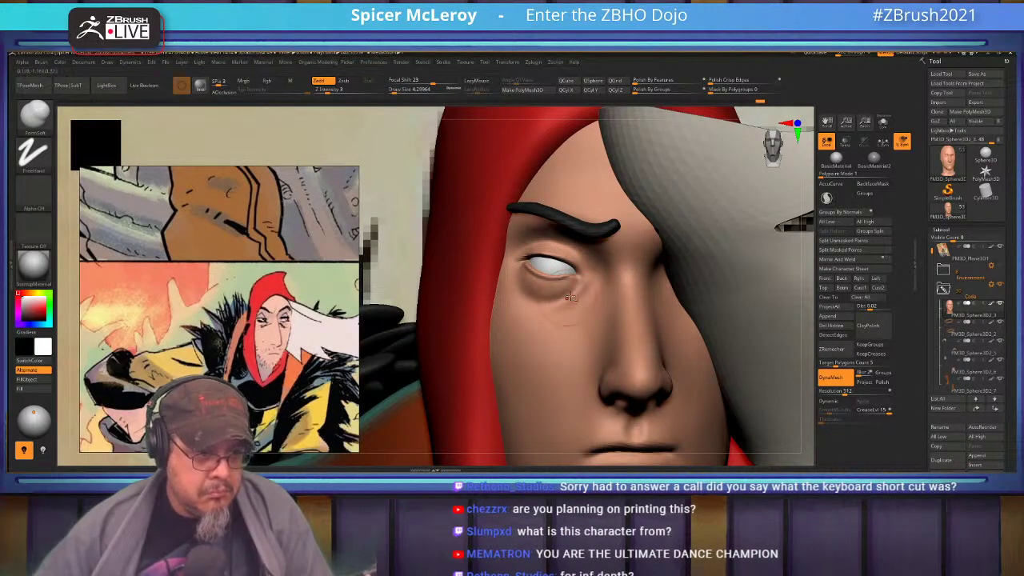
shift+drag(550, 319, 584, 299)
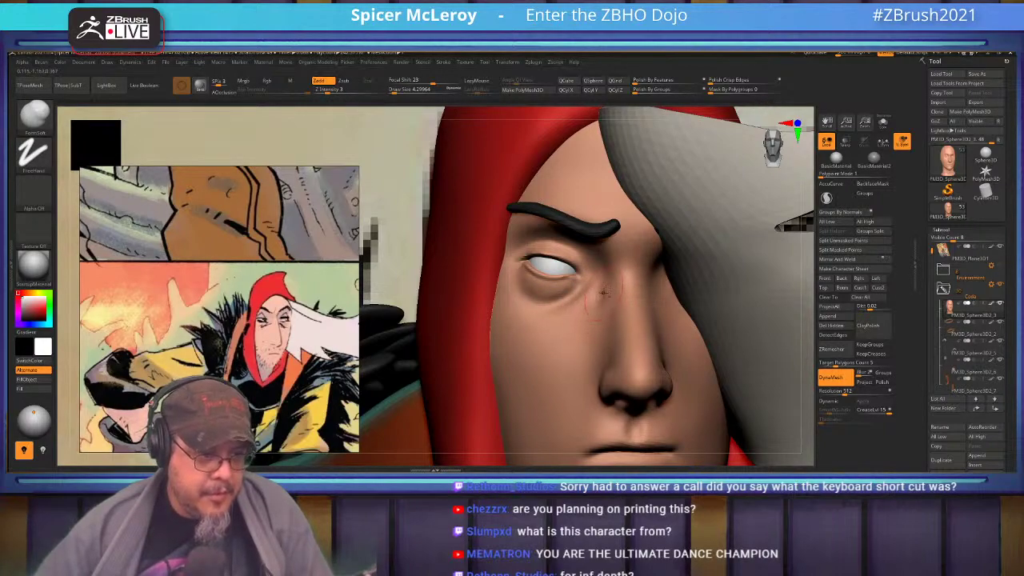
key(shift)
shift+drag(585, 307, 535, 321)
Step: Isolate the head and adjust the underside of the nose and nostrils with the Move brush at a draw size of about 7.47
mouse_move(512, 336)
ctrl+right_down()
mouse_move(531, 290)
mouse_move(542, 283)
mouse_move(533, 293)
mouse_move(576, 298)
mouse_move(570, 274)
ctrl+right_up()
click(883, 123)
right_drag(563, 316, 584, 284)
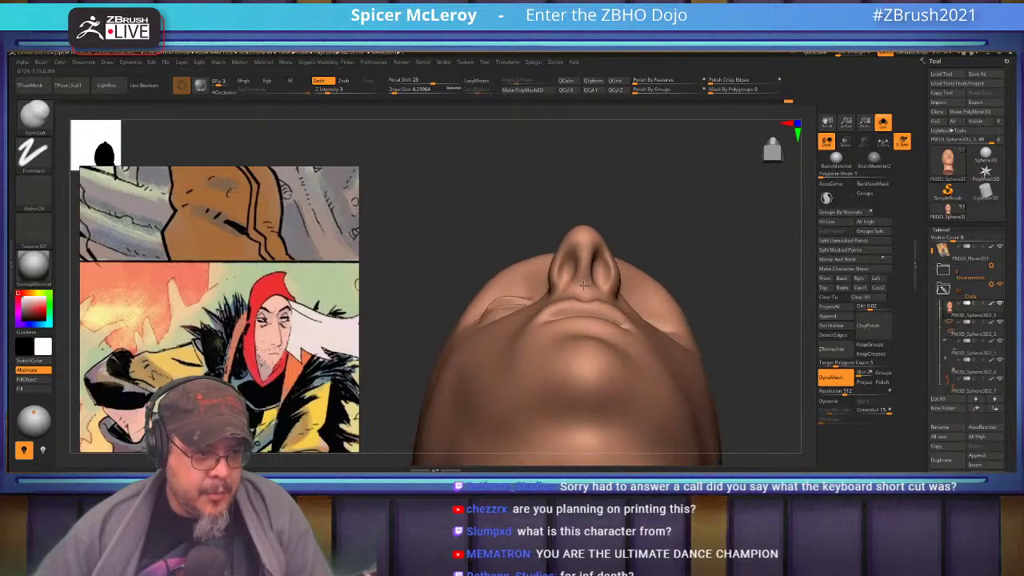
key(b)
key(m)
key(v)
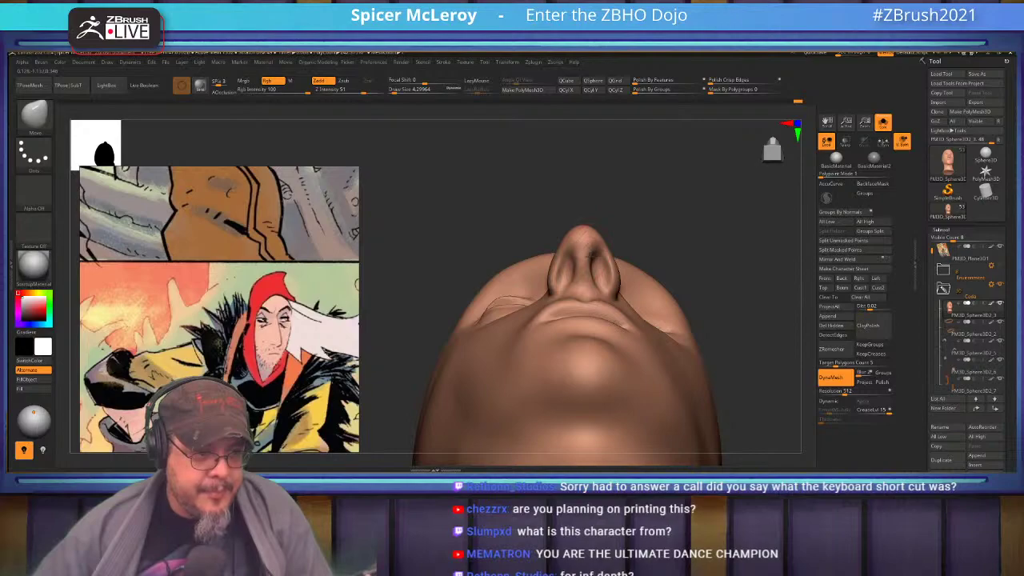
mouse_move(565, 274)
right_down()
mouse_move(563, 298)
mouse_move(600, 276)
mouse_move(576, 277)
mouse_move(593, 276)
right_up()
mouse_move(576, 311)
right_down()
mouse_move(633, 301)
mouse_move(616, 290)
right_up()
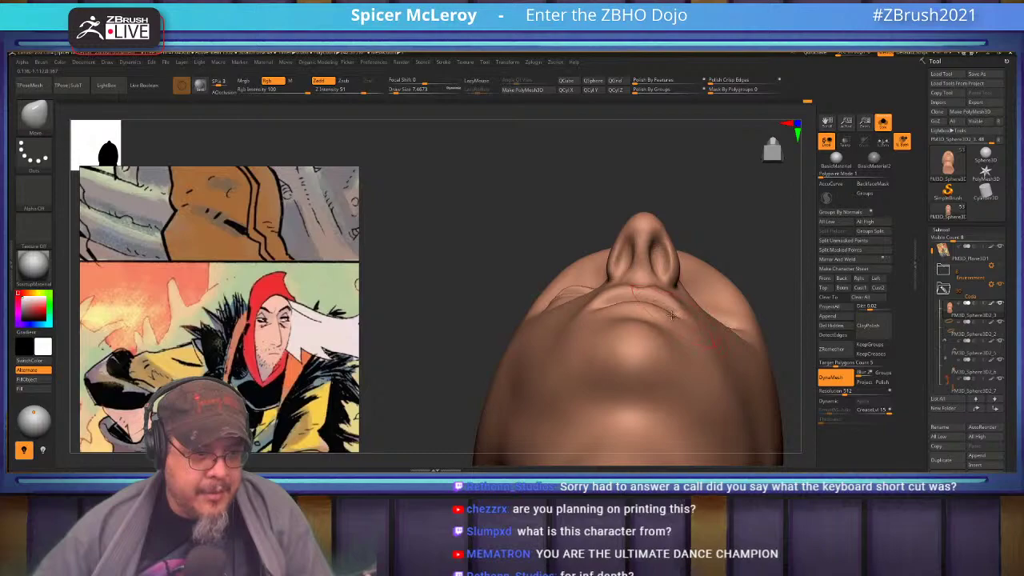
mouse_move(674, 317)
right_down()
mouse_move(600, 301)
mouse_move(647, 310)
mouse_move(589, 284)
right_up()
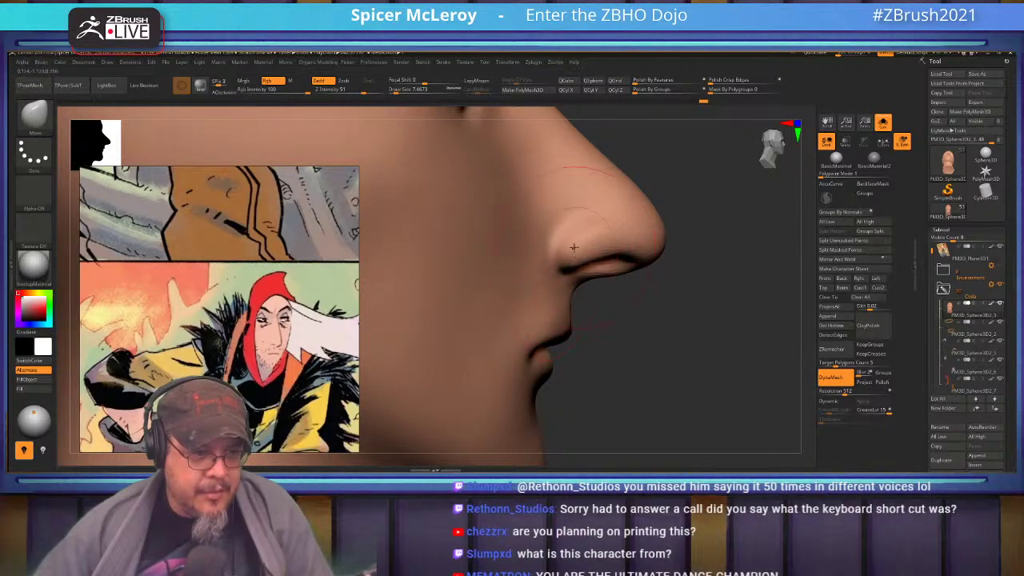
Step: Refine the nostril wing in profile with the Move brush at a draw size of about 4.3
right_drag(642, 309, 610, 254)
key(s)
drag(610, 254, 608, 254)
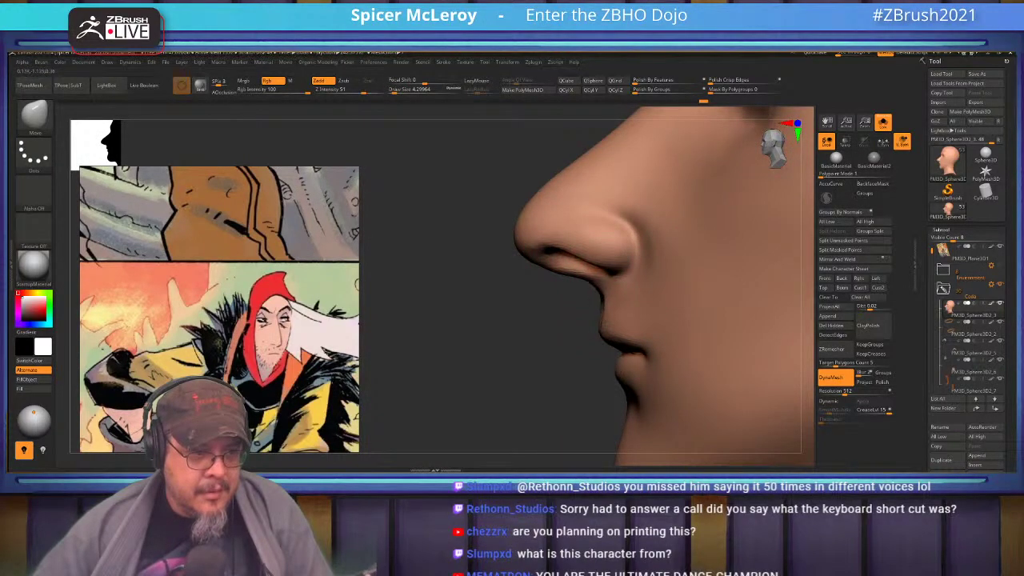
Step: Build up the philtrum between the nose and upper lip with the FormSoft brush
mouse_move(591, 296)
right_down()
mouse_move(613, 274)
mouse_move(593, 272)
right_up()
key(b)
key(f)
key(s)
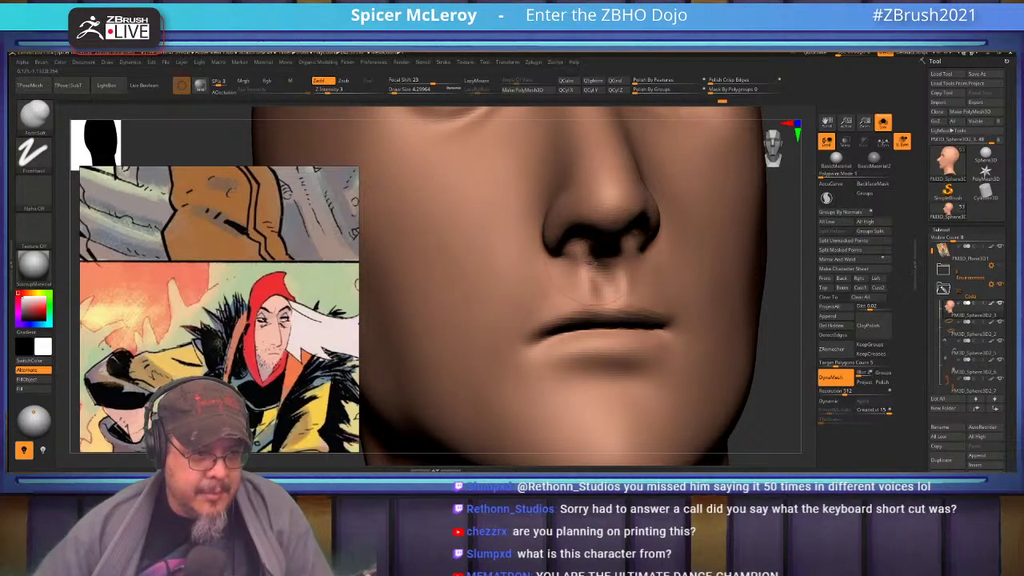
right_drag(589, 263, 622, 260)
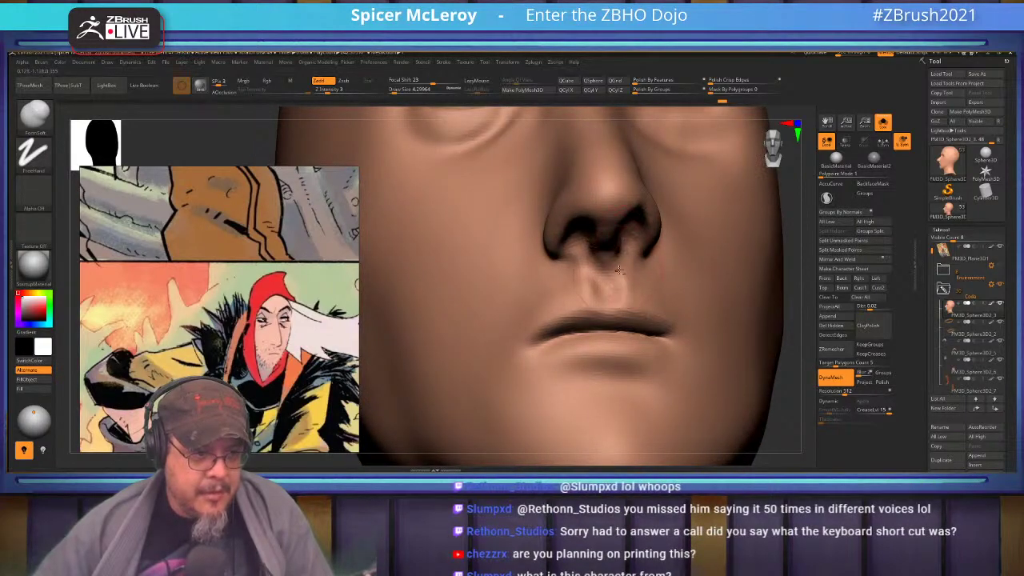
Step: Refine the upper lip and philtrum below the nose with the Form Soft brush at a draw size of about 1.13
mouse_move(618, 255)
right_down()
mouse_move(586, 278)
mouse_move(610, 279)
right_up()
key(s)
drag(606, 276, 601, 276)
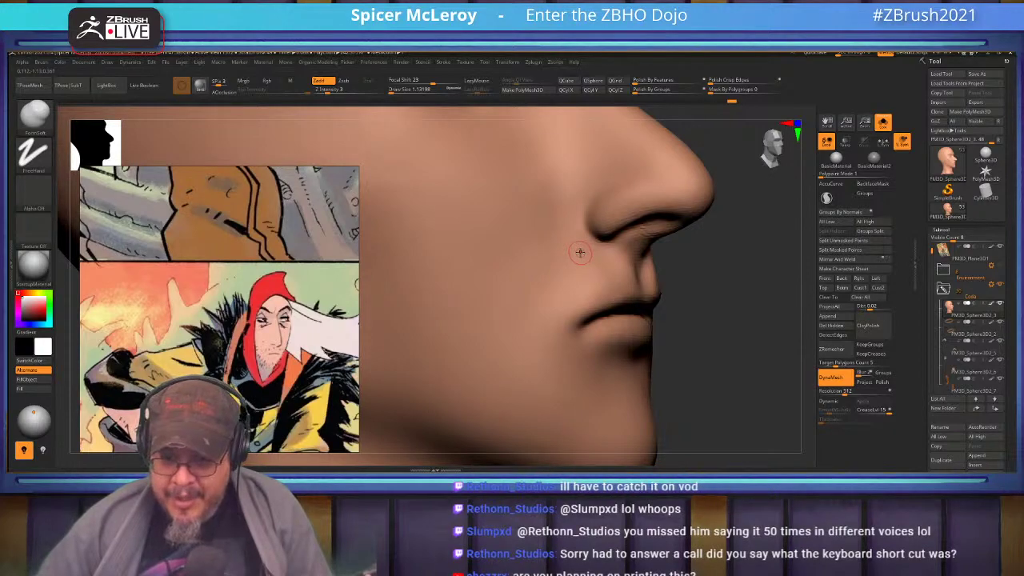
alt+right_drag(583, 243, 557, 282)
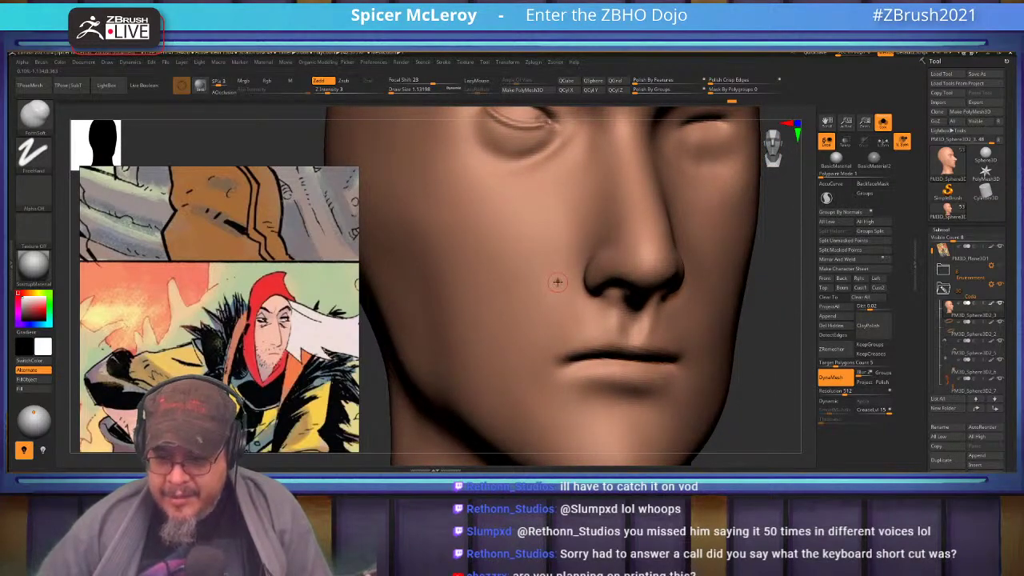
right_drag(558, 283, 603, 252)
key(b)
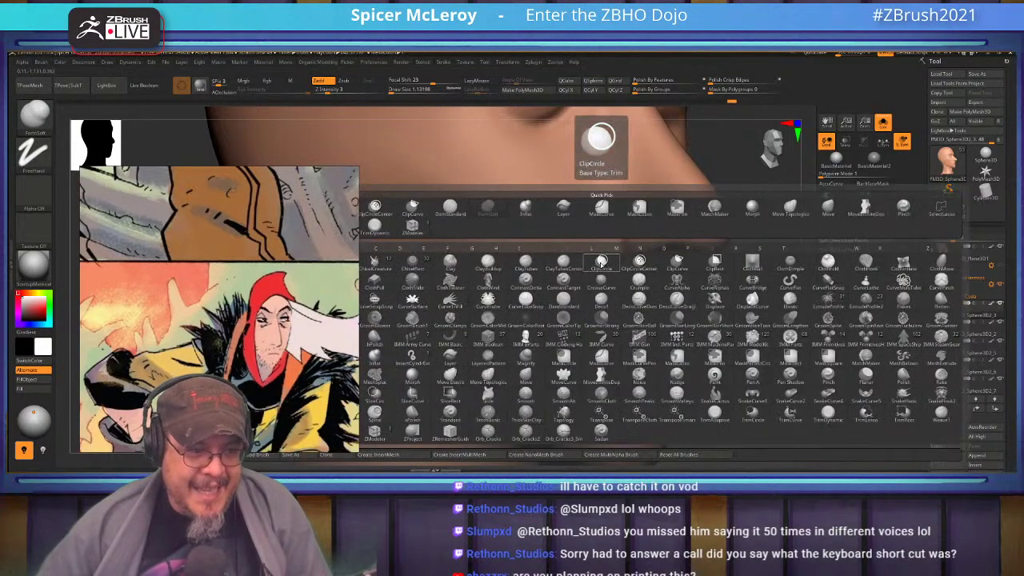
key(b)
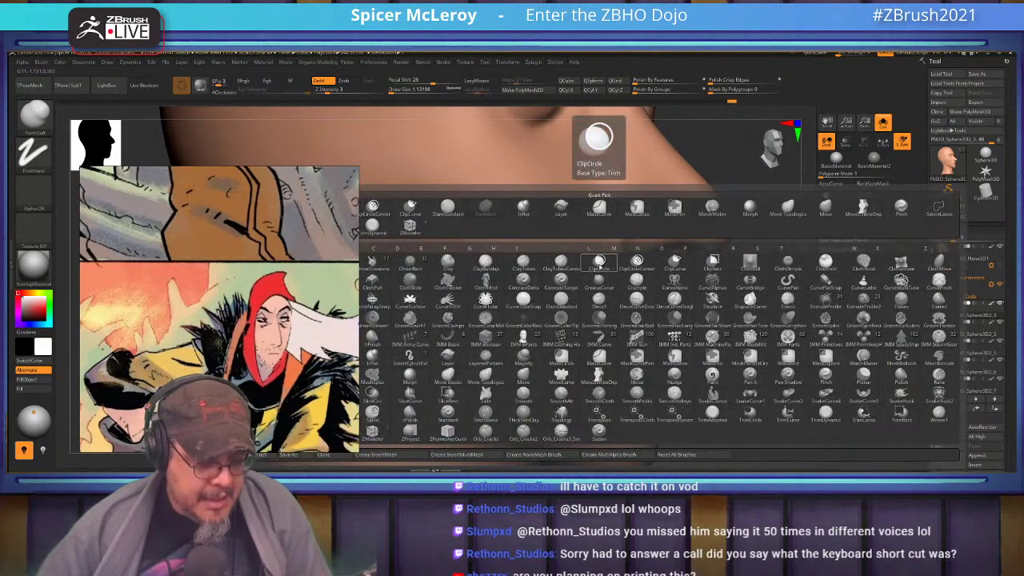
key(d)
key(Escape)
key(b)
key(m)
key(c)
right_drag(614, 255, 593, 253)
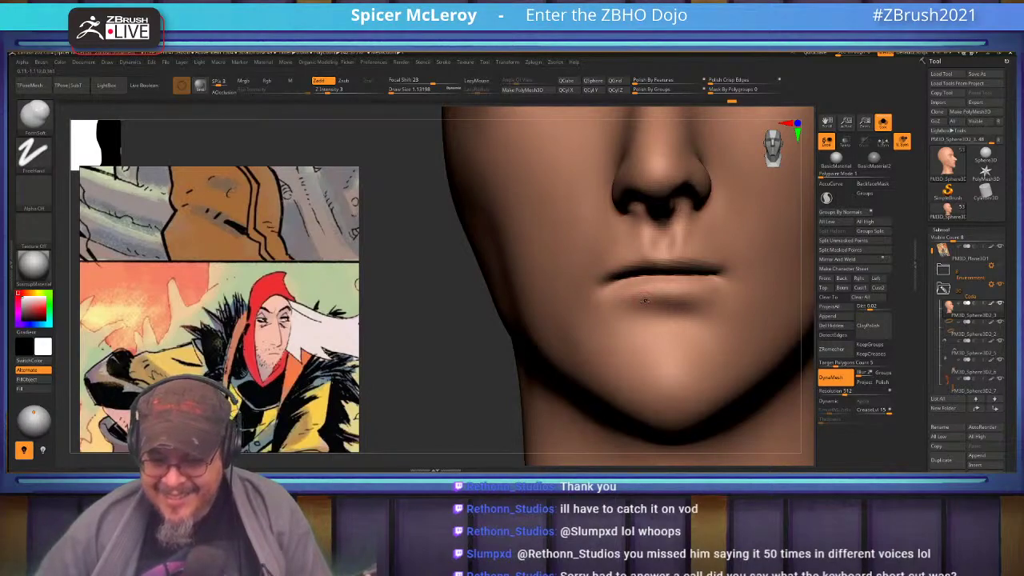
Step: Set the draw size to about 8.62 and adjust the mouth corner from below with the Move brush
mouse_move(645, 300)
right_down()
mouse_move(649, 238)
mouse_move(629, 255)
mouse_move(651, 277)
right_up()
key(shift)
key(s)
drag(651, 279, 656, 276)
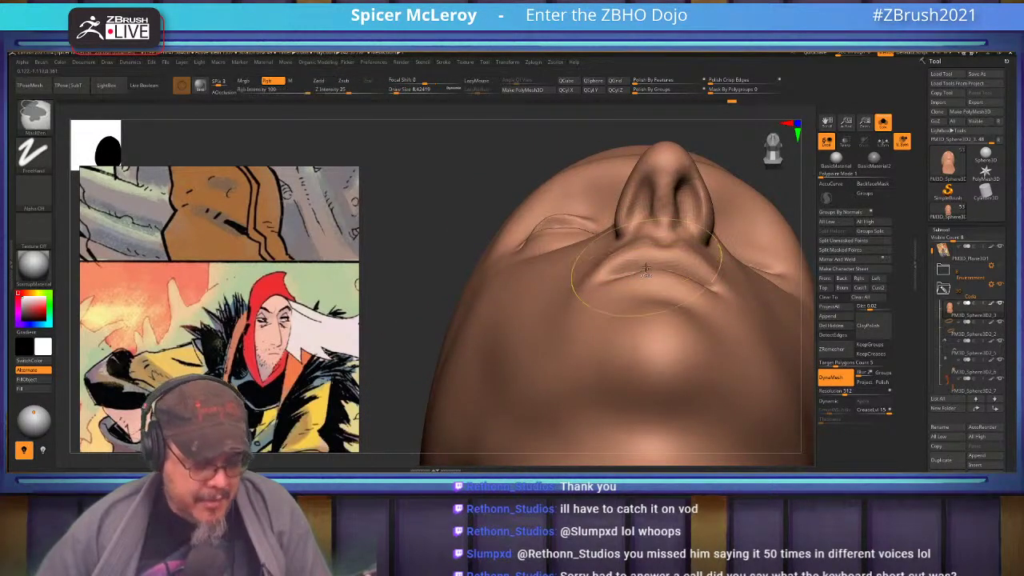
key(shift)
key(b)
key(m)
key(v)
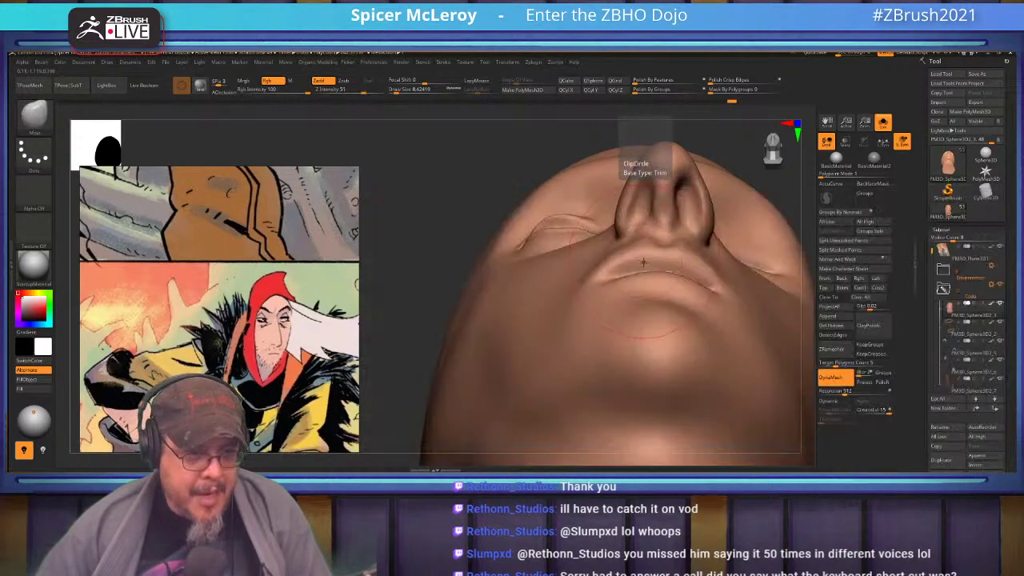
drag(699, 288, 700, 283)
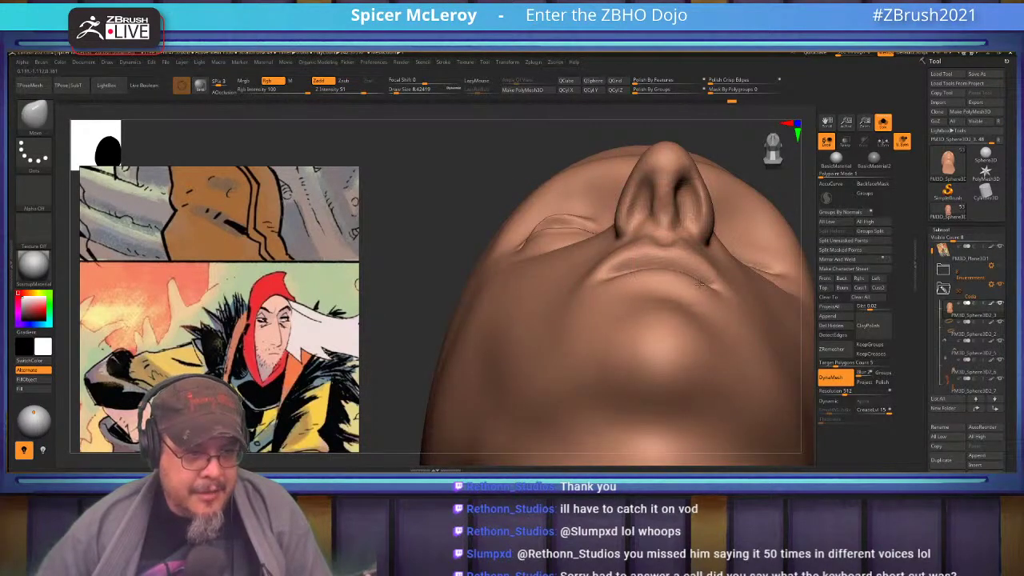
Step: Build up the cheek area beside the mouth with the Form Soft brush and smooth the surface around the mouth corners
mouse_move(606, 255)
right_down()
mouse_move(620, 269)
mouse_move(624, 249)
right_up()
key(b)
key(f)
key(s)
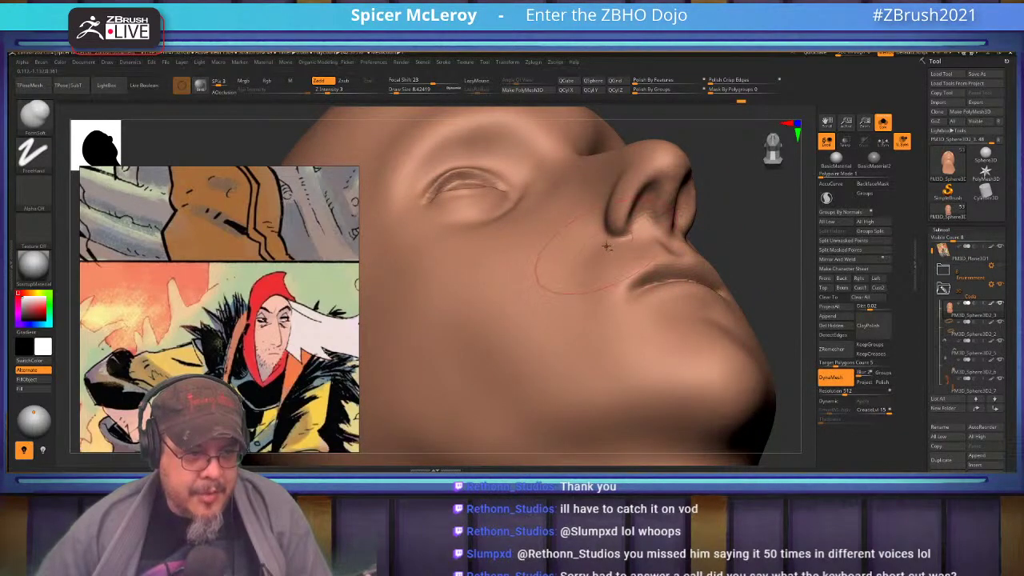
right_drag(590, 264, 604, 269)
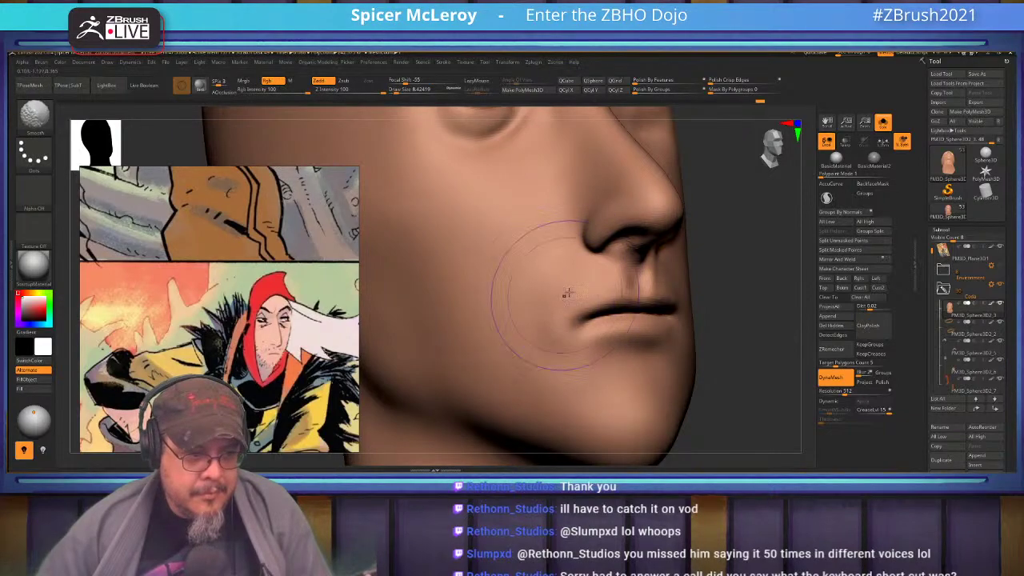
right_drag(597, 273, 646, 304)
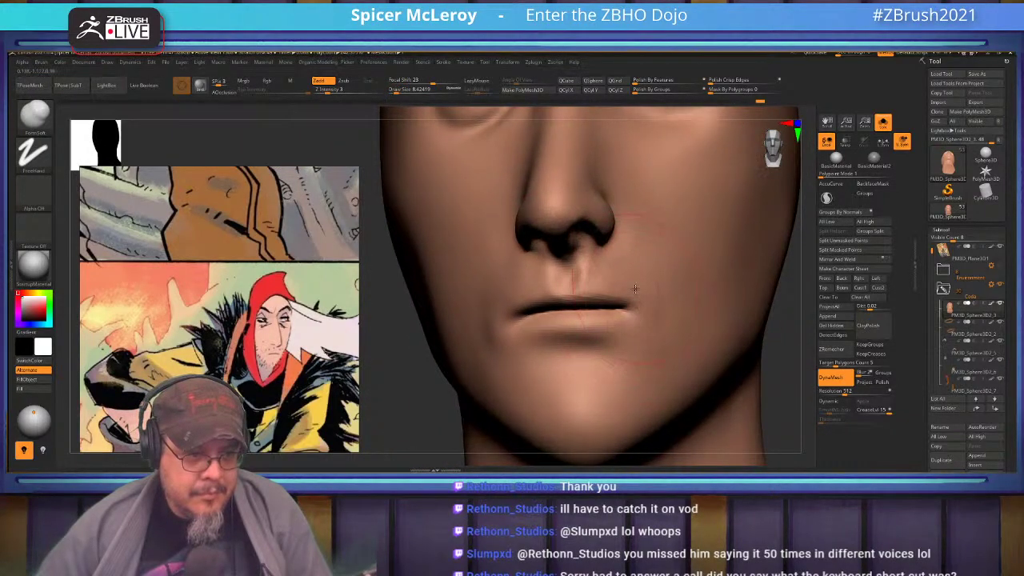
key(shift)
Step: Smooth the chin of the head from the front
mouse_move(636, 229)
alt+right_down()
mouse_move(620, 320)
mouse_move(680, 317)
mouse_move(457, 462)
alt+right_up()
right_drag(584, 266, 592, 218)
right_drag(627, 337, 616, 307)
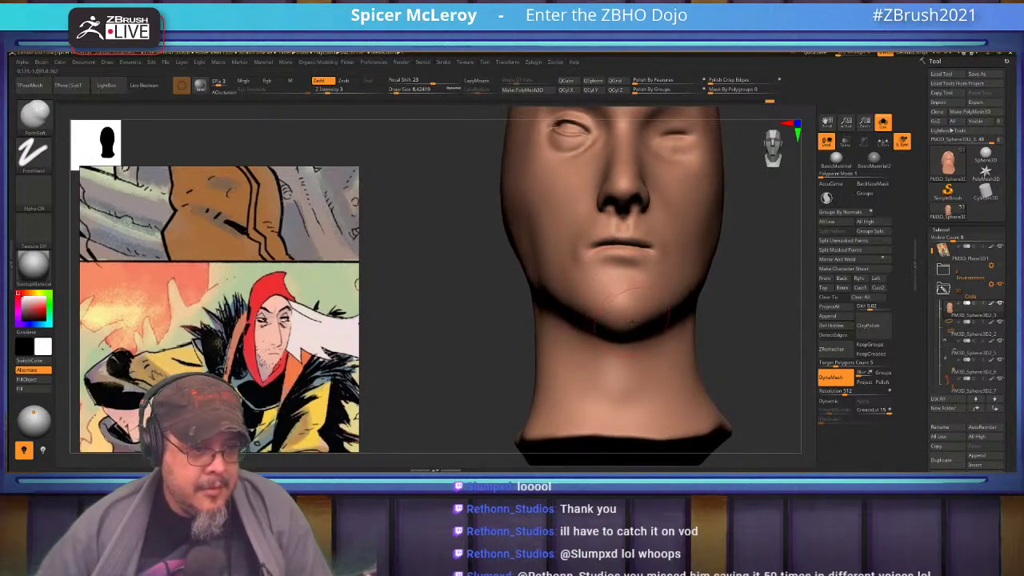
key(shift)
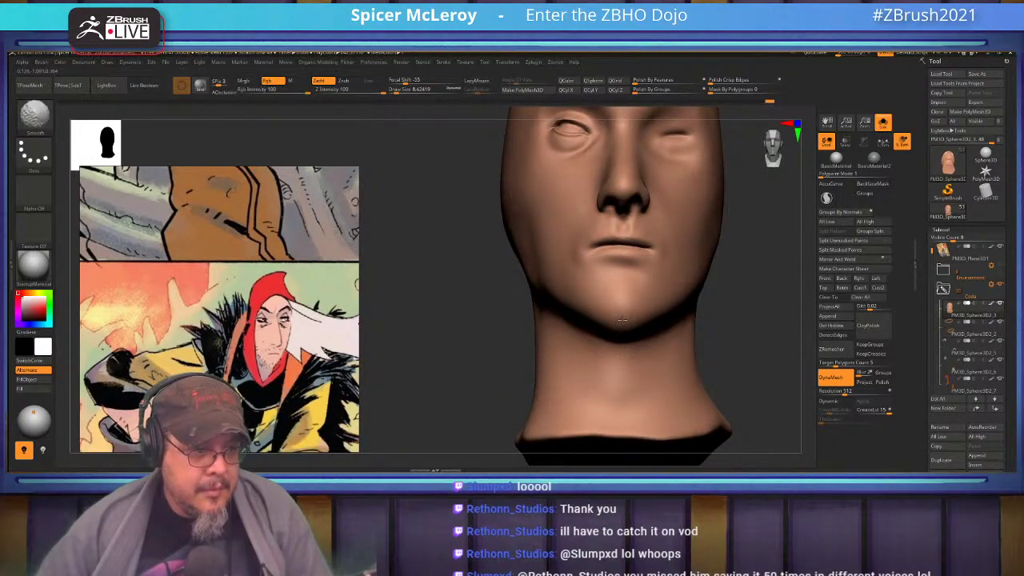
Step: Reshape the chin and jawline in profile with the Move Infinite Depth brush at a draw size of about 20, smoothing the surface
mouse_move(618, 312)
right_down()
mouse_move(553, 284)
mouse_move(558, 256)
right_up()
key(b)
key(m)
key(i)
key(s)
drag(592, 318, 597, 317)
drag(594, 318, 609, 314)
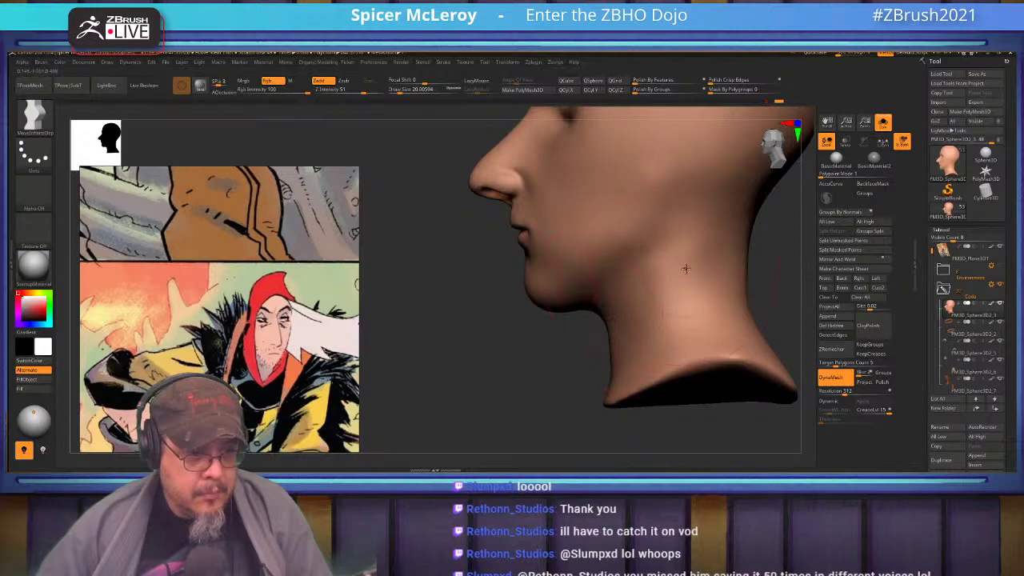
key(shift)
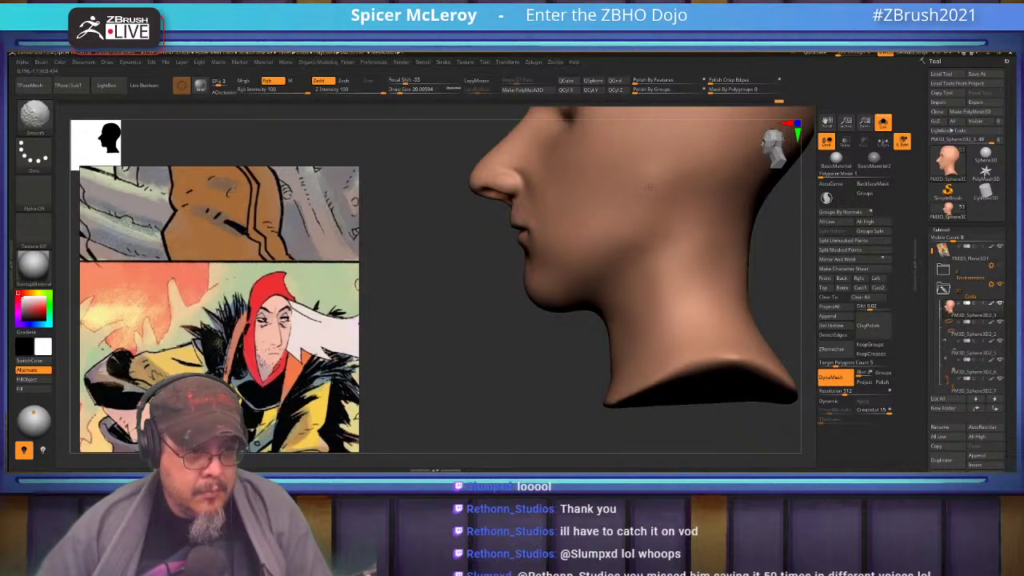
drag(548, 313, 552, 387)
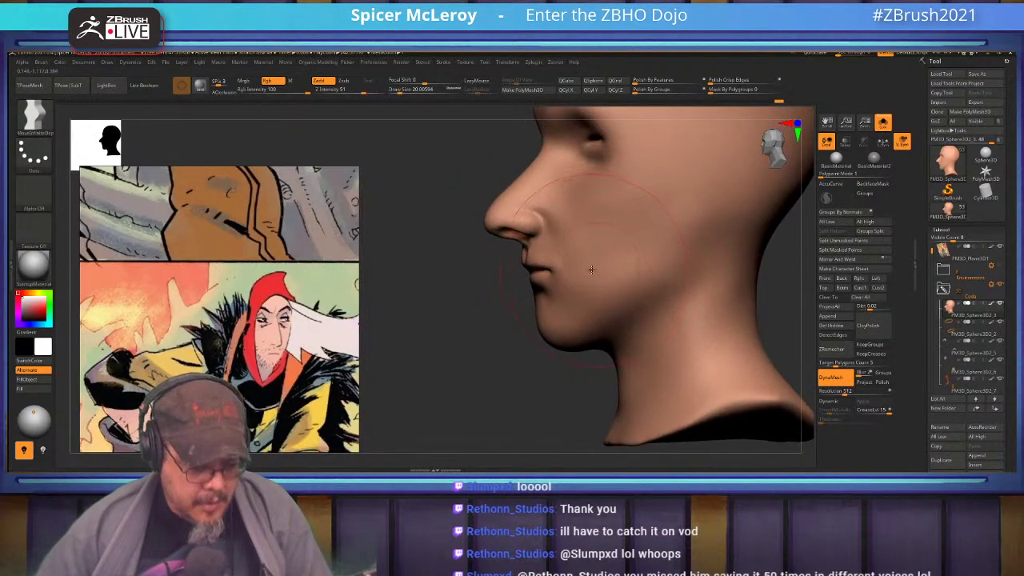
Step: Adjust the upper lip beneath the nose with the Move brush at a draw size of about 8.62
key(b)
click(588, 267)
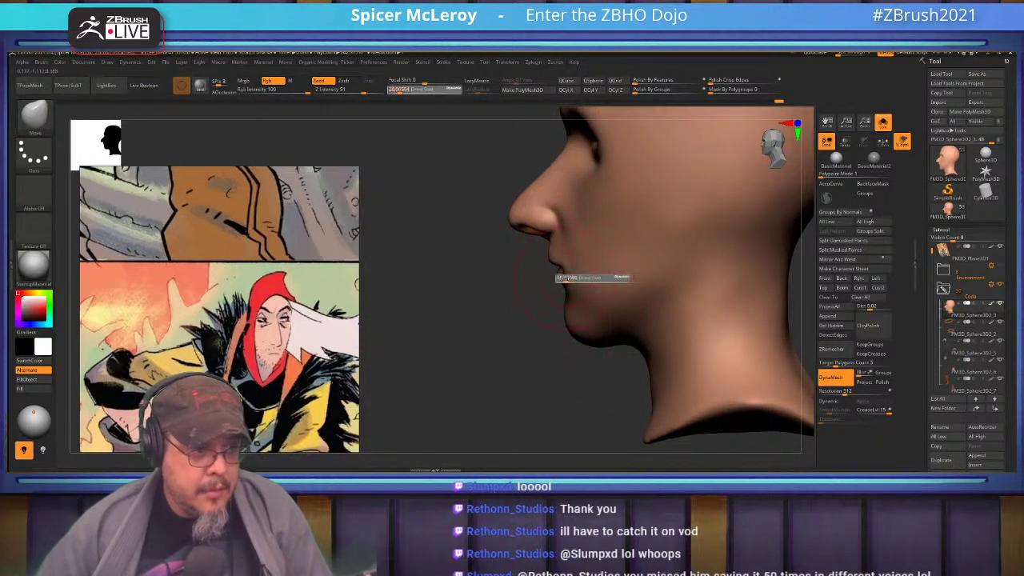
drag(572, 276, 656, 281)
ctrl+right_drag(656, 281, 636, 291)
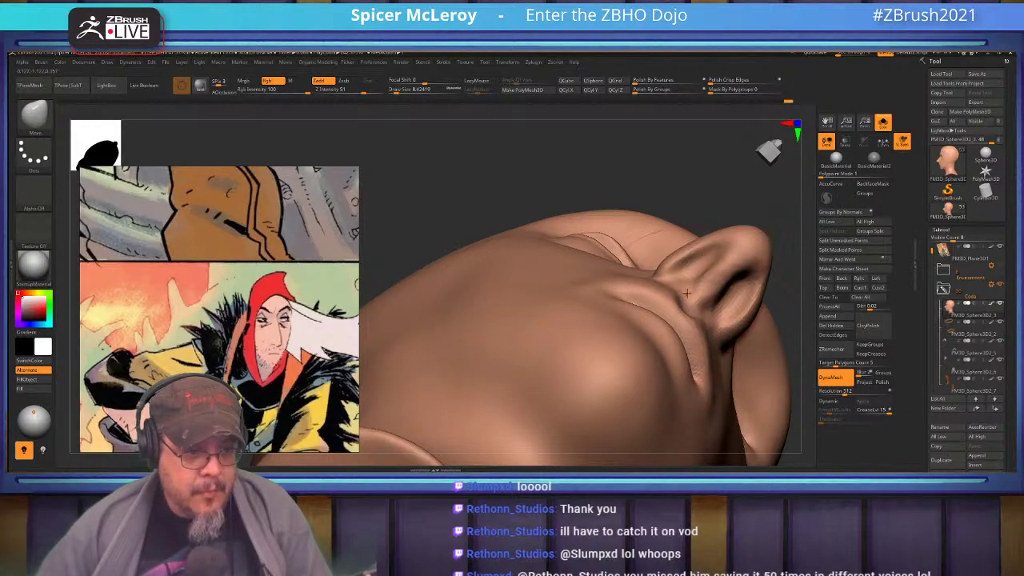
mouse_move(665, 297)
mouse_down()
mouse_move(707, 290)
mouse_move(680, 298)
mouse_move(682, 280)
mouse_up()
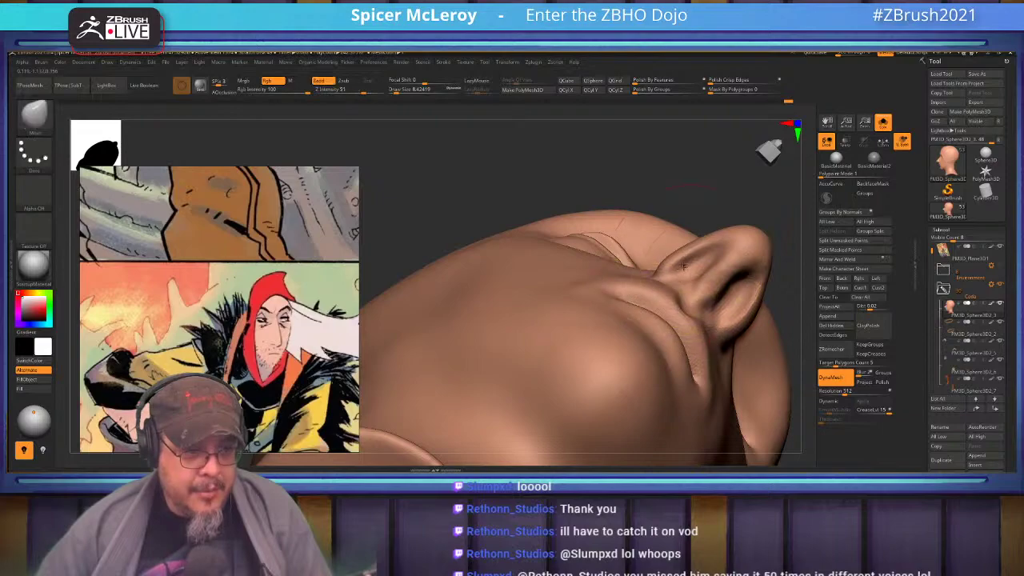
Step: Soften the transition between cheek and upper lip with the Form Soft brush and smoothing
right_drag(644, 283, 621, 245)
ctrl+right_drag(621, 245, 610, 262)
mouse_move(606, 262)
alt+right_down()
mouse_move(656, 268)
mouse_move(631, 283)
mouse_move(633, 272)
alt+right_up()
key(b)
key(f)
key(s)
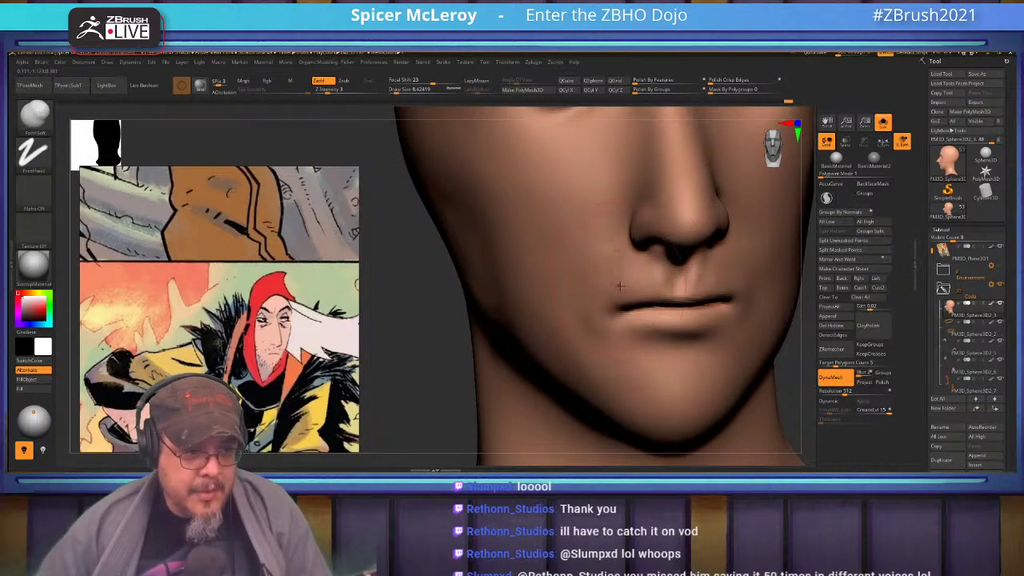
key(shift)
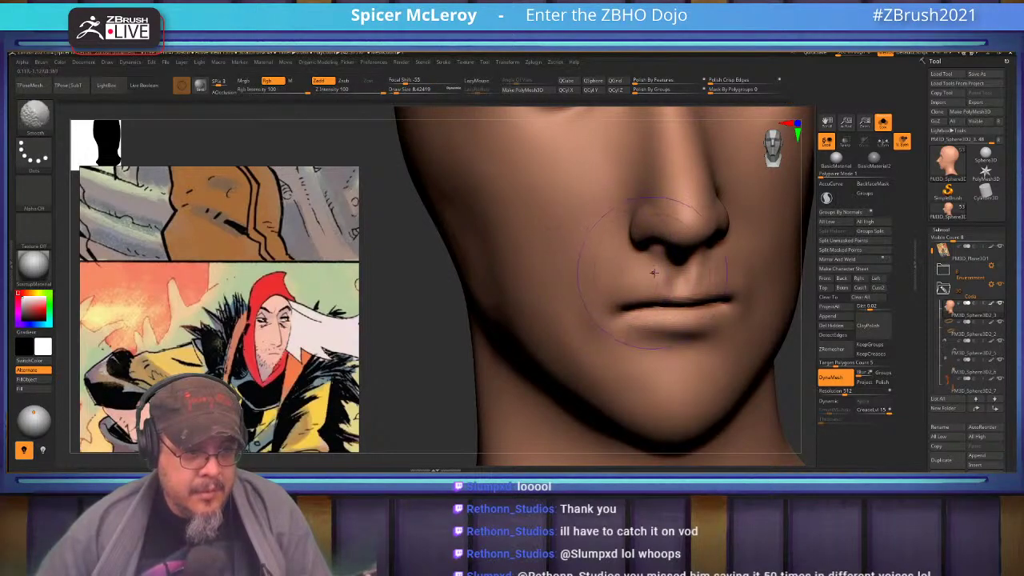
Step: Refine the lips and mouth corners with the Form Soft brush at a draw size of about 3.67
mouse_move(605, 274)
right_down()
mouse_move(580, 249)
mouse_move(620, 227)
mouse_move(613, 243)
mouse_move(640, 245)
mouse_move(580, 250)
mouse_move(560, 276)
mouse_move(545, 276)
right_up()
key(b)
key(s)
drag(545, 276, 534, 272)
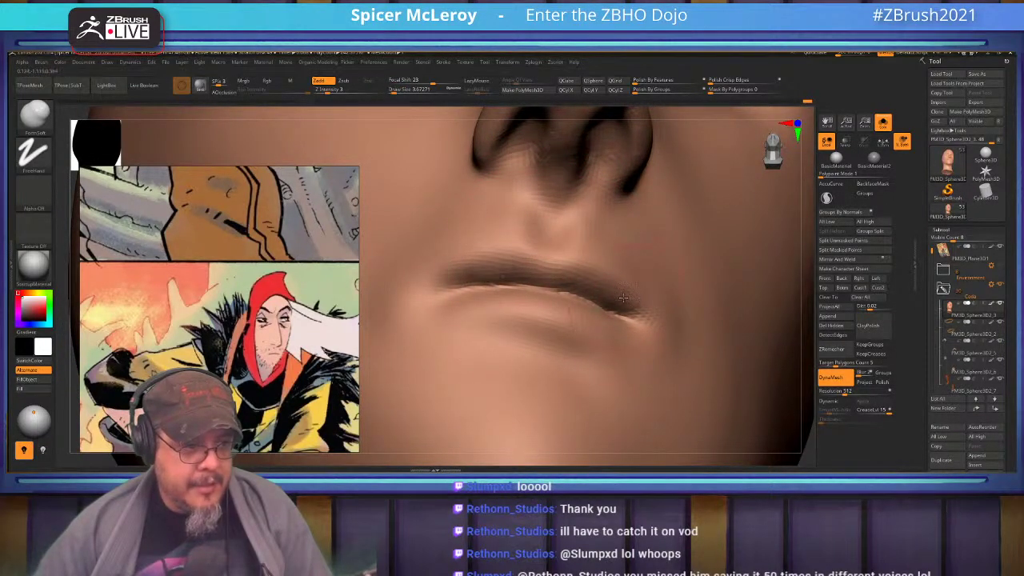
mouse_move(609, 304)
right_down()
mouse_move(640, 297)
mouse_move(632, 268)
mouse_move(601, 265)
mouse_move(638, 258)
mouse_move(634, 290)
right_up()
mouse_move(634, 289)
alt+right_down()
mouse_move(694, 272)
mouse_move(692, 281)
alt+right_up()
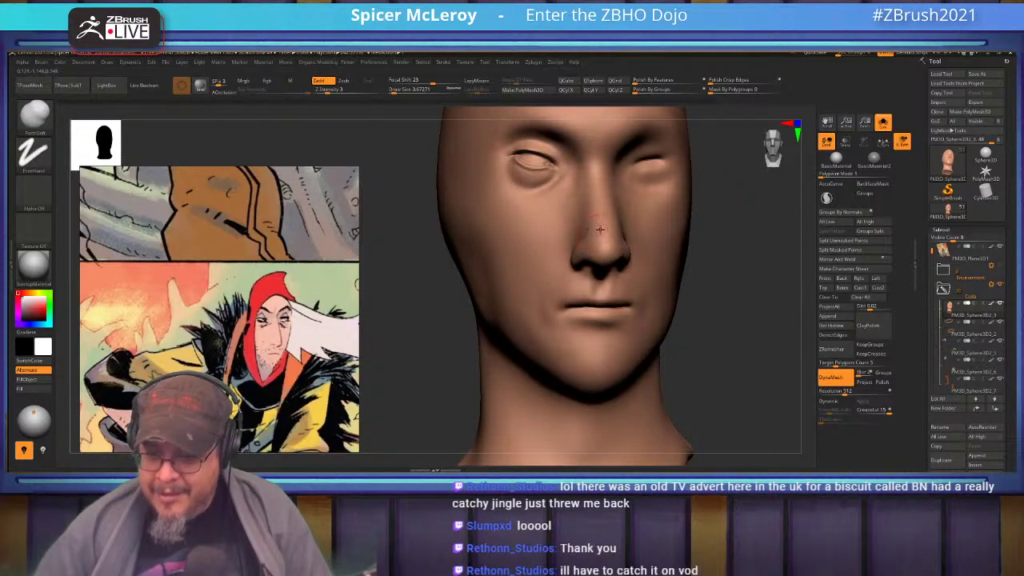
right_drag(603, 241, 691, 267)
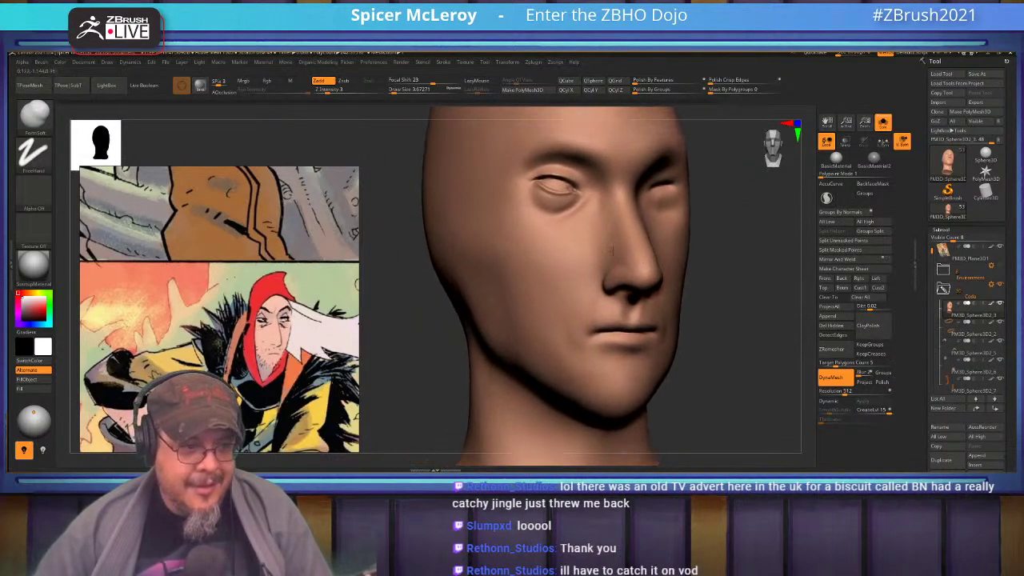
Step: Show all subtools, select the red hood and push its back peak inward with the Move brush at a draw size of about 23.3
click(883, 123)
mouse_move(601, 241)
ctrl+right_down()
mouse_move(594, 216)
mouse_move(624, 232)
mouse_move(561, 229)
mouse_move(637, 230)
mouse_move(616, 192)
mouse_move(652, 227)
mouse_move(574, 242)
mouse_move(605, 237)
ctrl+right_up()
key(b)
key(m)
key(v)
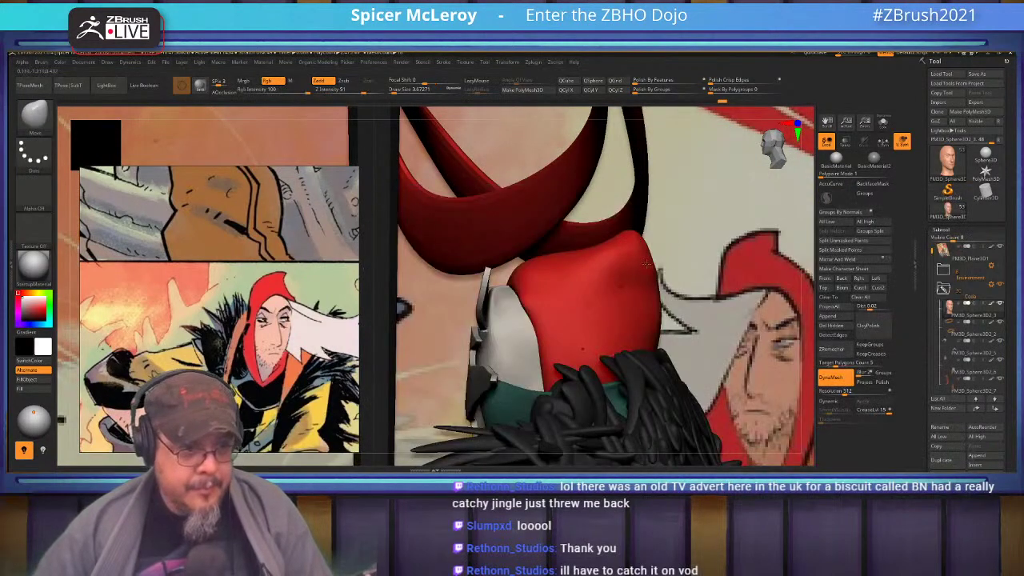
key(s)
alt+click(652, 272)
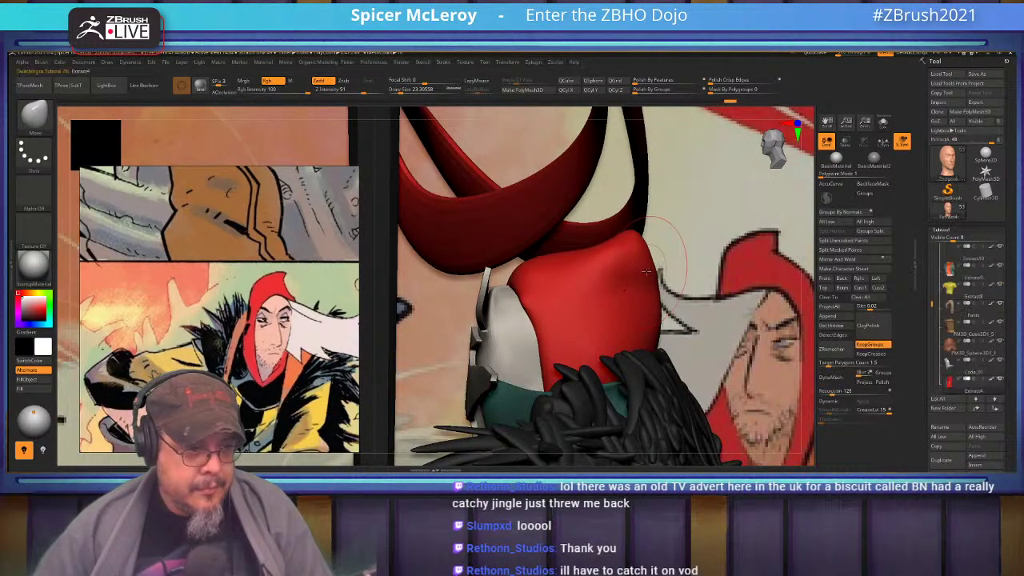
mouse_move(651, 275)
mouse_down()
mouse_move(627, 239)
mouse_move(638, 263)
mouse_move(612, 276)
mouse_up()
Step: Pull the hood's front edge forward in profile with the Move brush at a draw size of about 21.6
key(s)
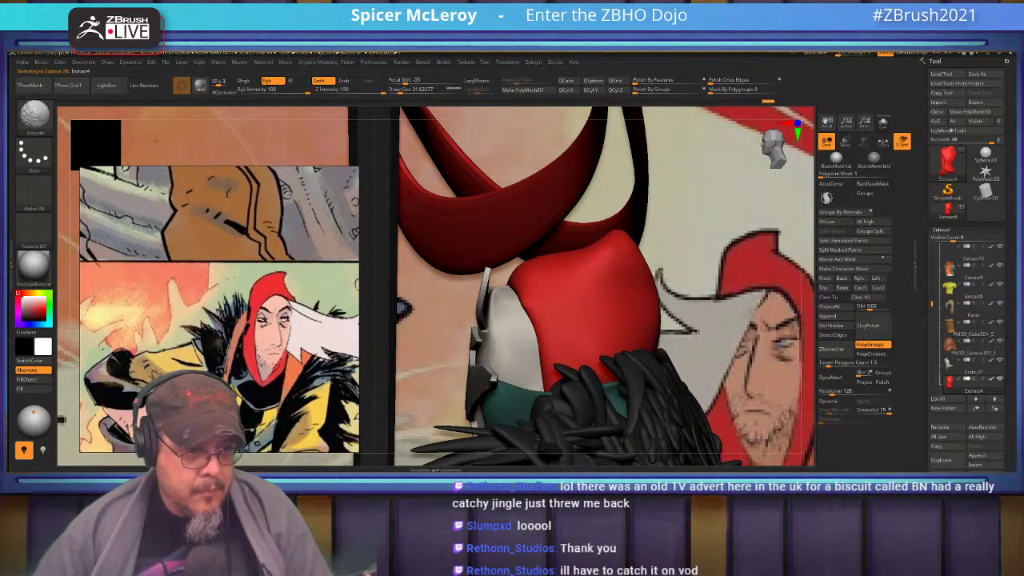
drag(545, 328, 528, 322)
alt+right_drag(530, 332, 535, 253)
drag(552, 294, 534, 295)
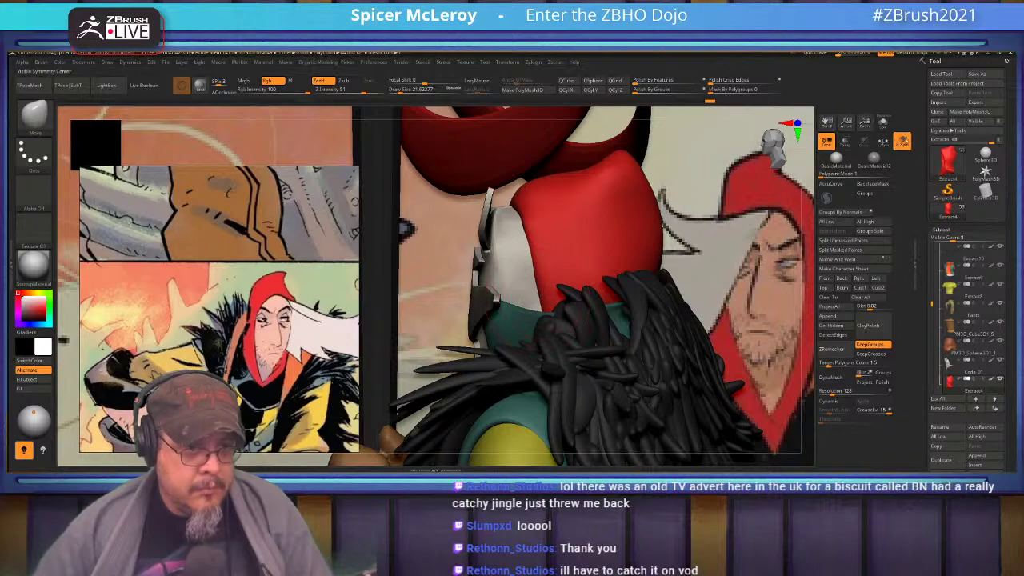
Step: Isolate the hood, shift its front edge and side with the Move brush at draw size about 30.7, and adjust it with all subtools shown
click(883, 124)
key(s)
click(555, 320)
drag(547, 327, 536, 328)
drag(539, 280, 533, 281)
drag(543, 348, 538, 354)
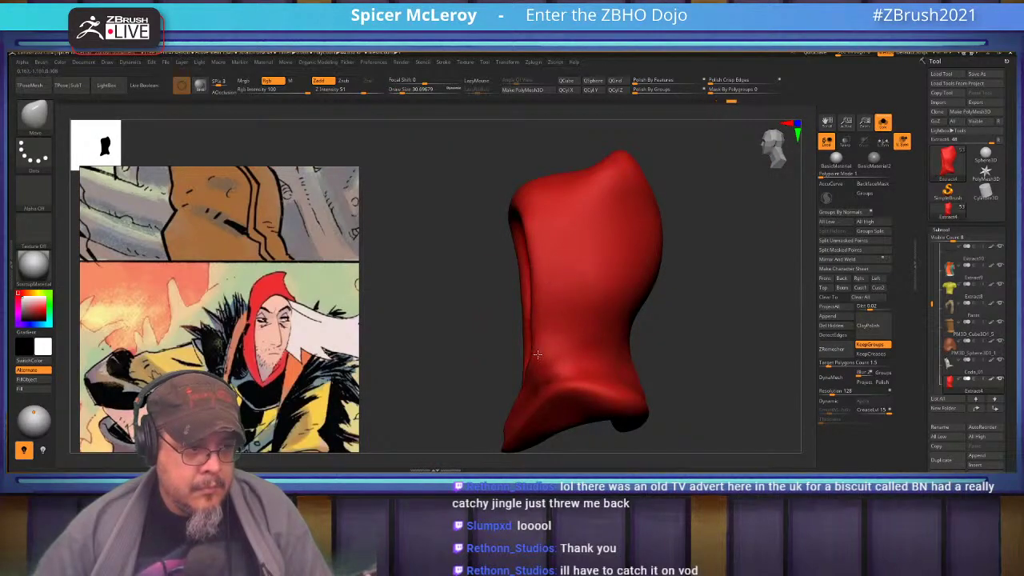
drag(563, 286, 558, 281)
drag(563, 242, 558, 239)
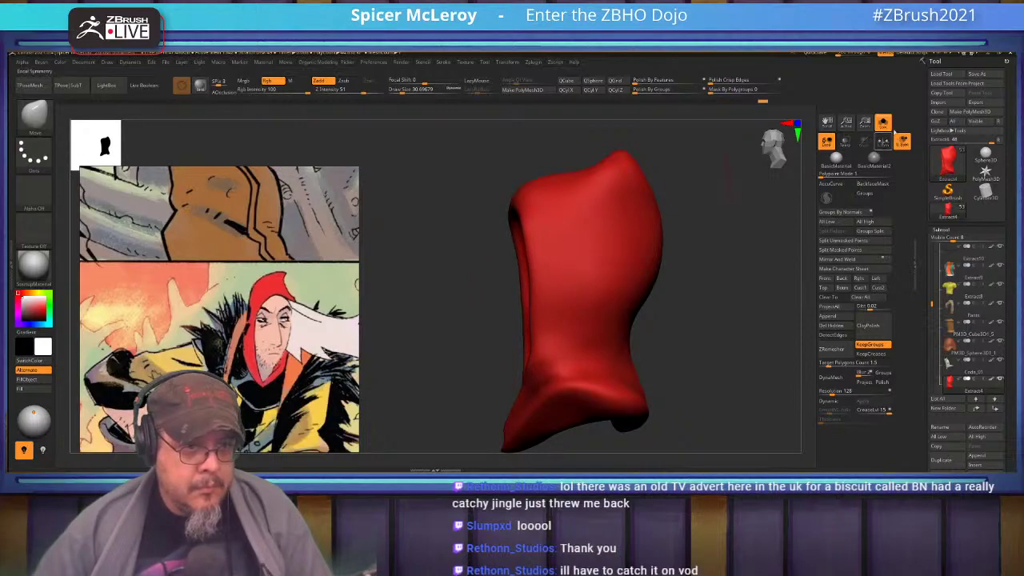
click(883, 124)
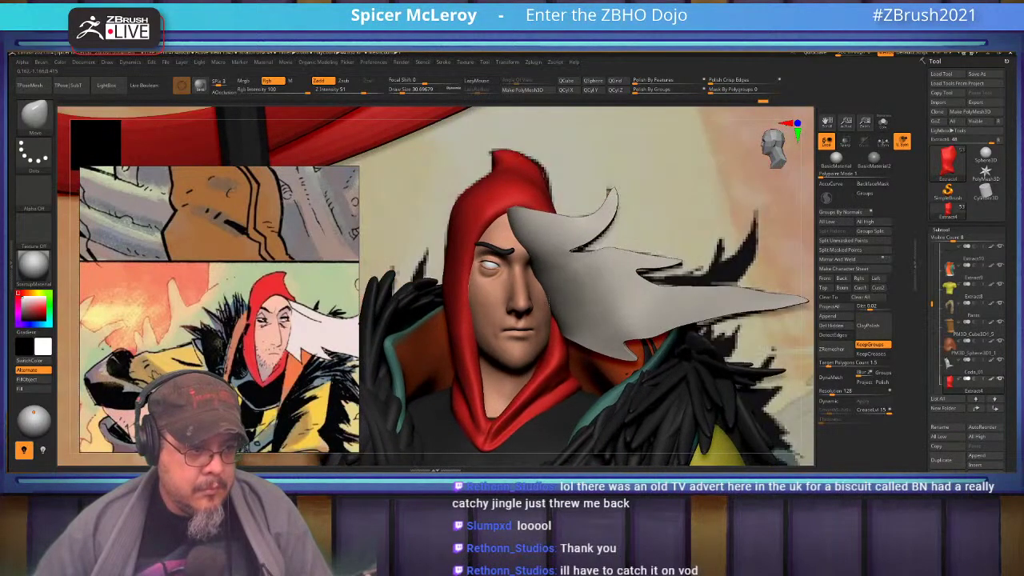
drag(556, 354, 553, 355)
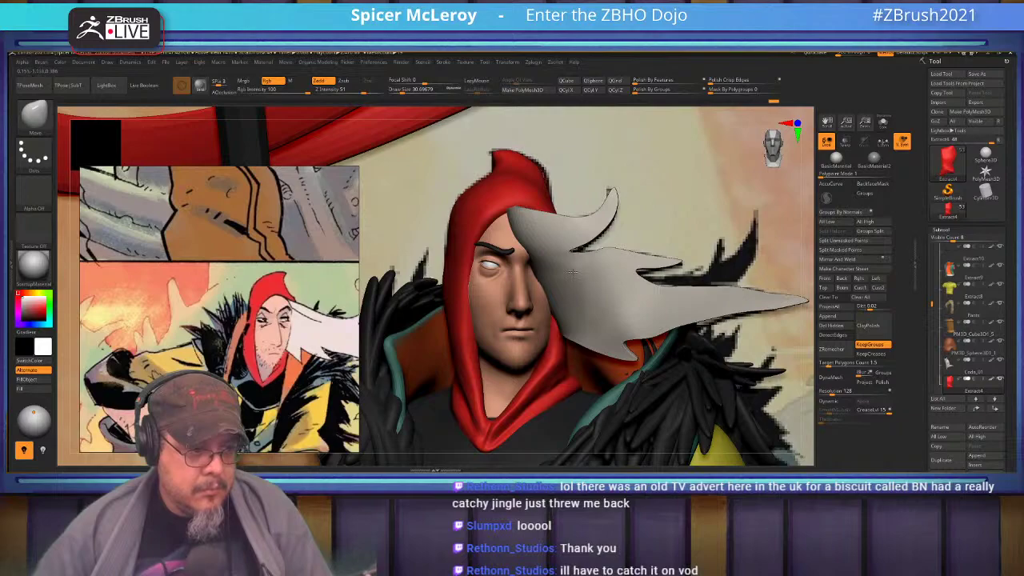
Step: Select the head subtool and shape its jaw and cheek with the Form Soft brush at a draw size of about 21.6
right_drag(565, 277, 596, 270)
ctrl+right_drag(570, 232, 565, 328)
mouse_move(572, 268)
right_down()
mouse_move(582, 263)
mouse_move(587, 282)
right_up()
key(b)
key(f)
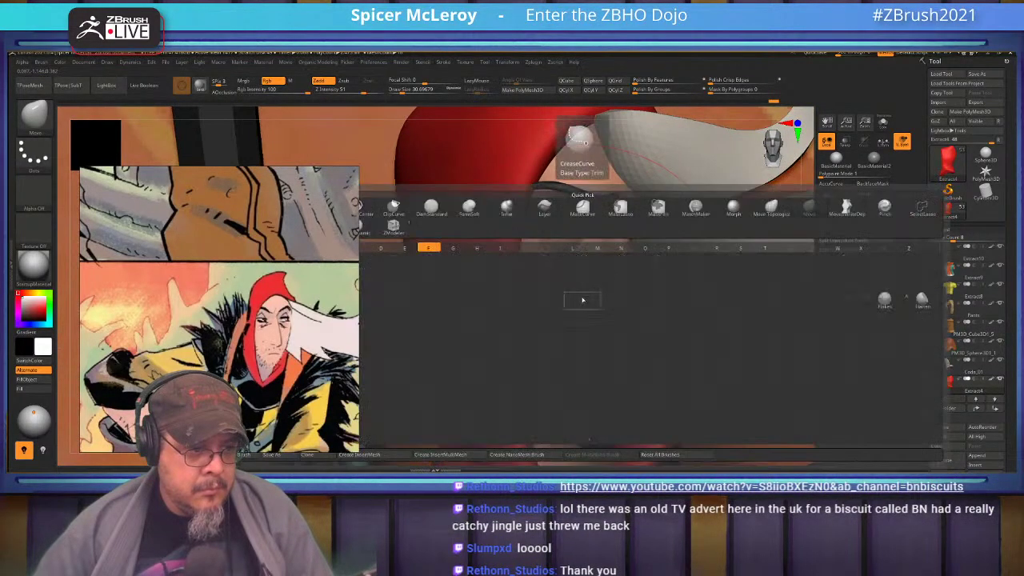
key(s)
right_drag(594, 247, 594, 252)
key(s)
drag(594, 253, 613, 252)
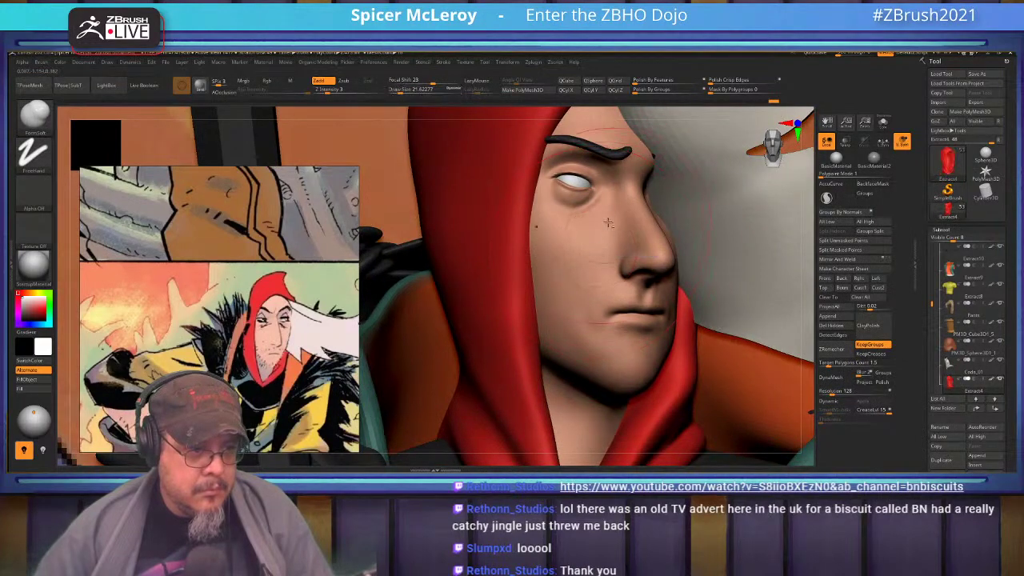
alt+click(590, 260)
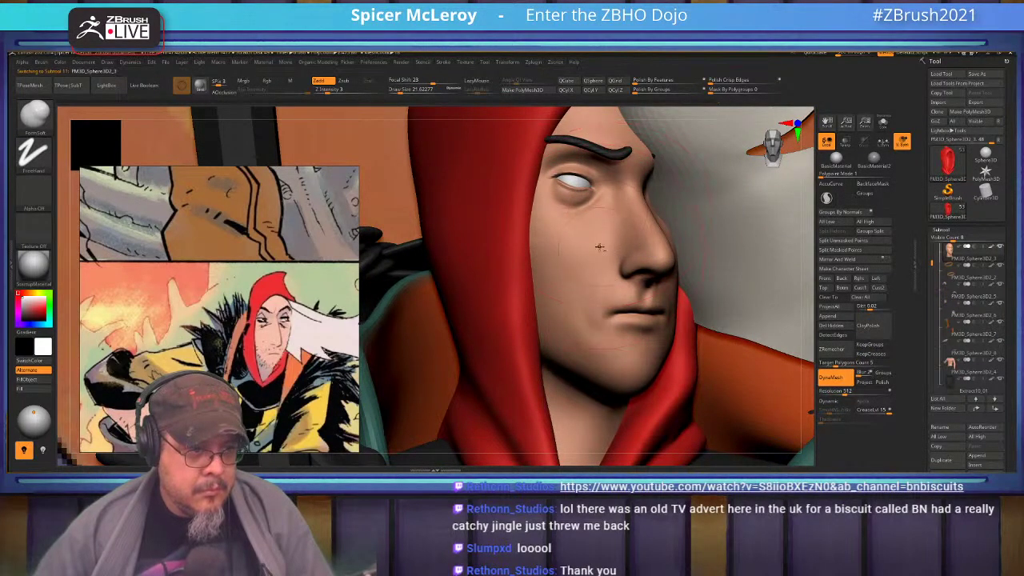
drag(573, 354, 583, 375)
key(shift)
mouse_move(592, 287)
right_down()
mouse_move(544, 293)
mouse_move(593, 298)
right_up()
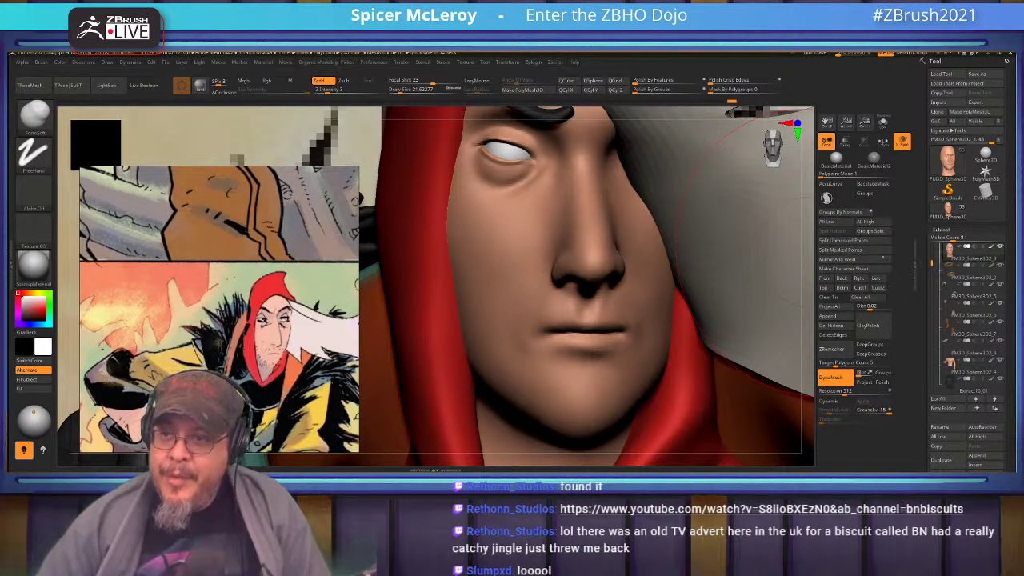
Step: Switch to the browser's ShotgunScream store, move the floating reference image off the listings and look through the shirts on offer
drag(1023, 104, 512, 52)
right_drag(317, 251, 200, 229)
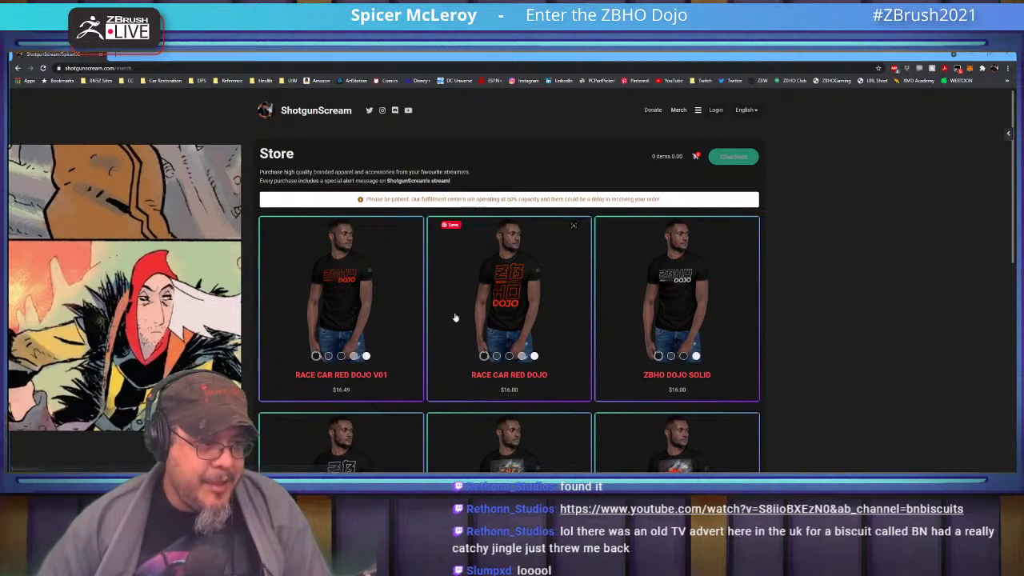
scroll(521, 296, down, 5)
scroll(521, 295, down, 2)
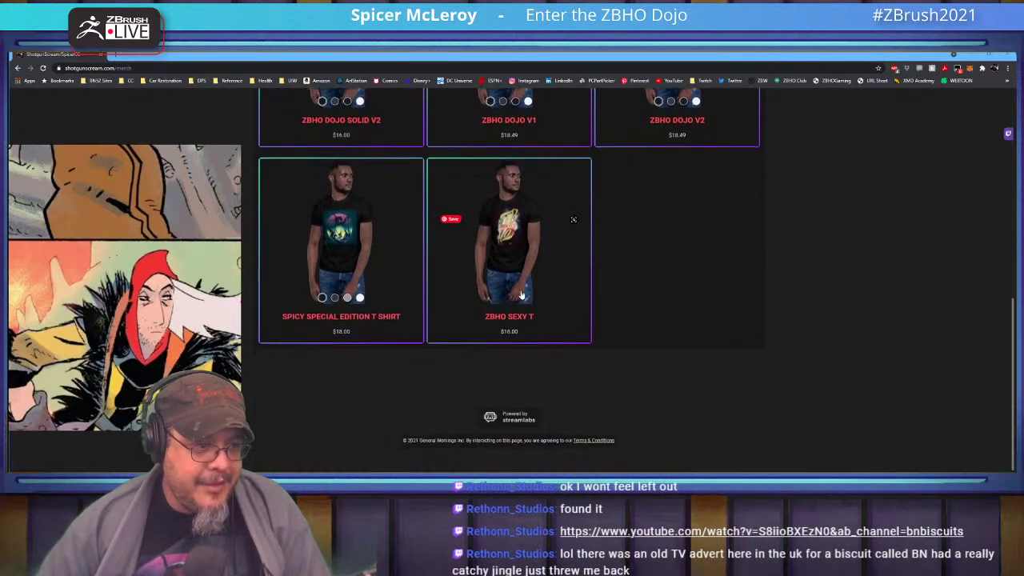
scroll(521, 295, up, 7)
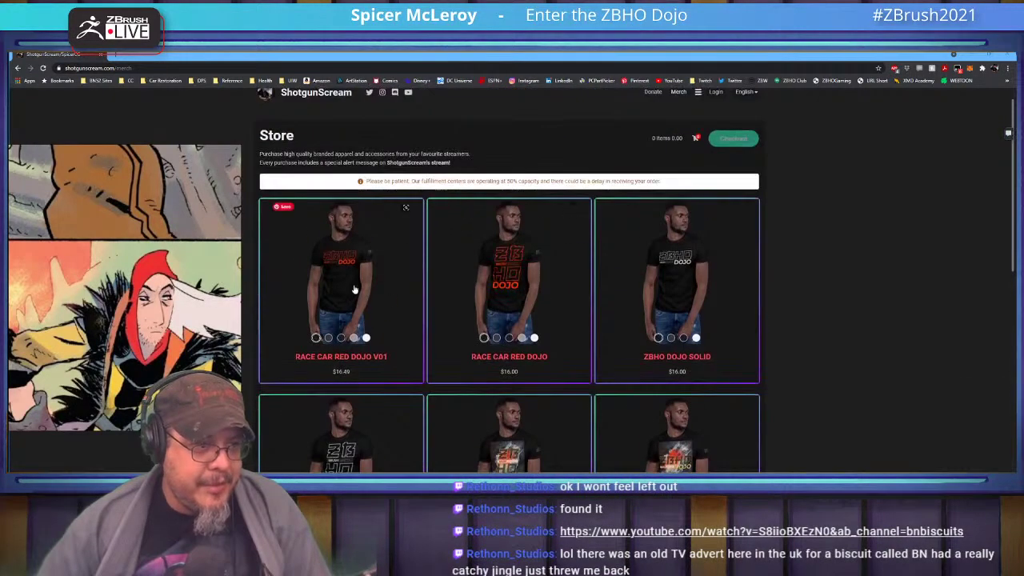
Step: Preview the Race Car Red Dojo V01 shirt in several colours, including white, and return it to black
click(327, 338)
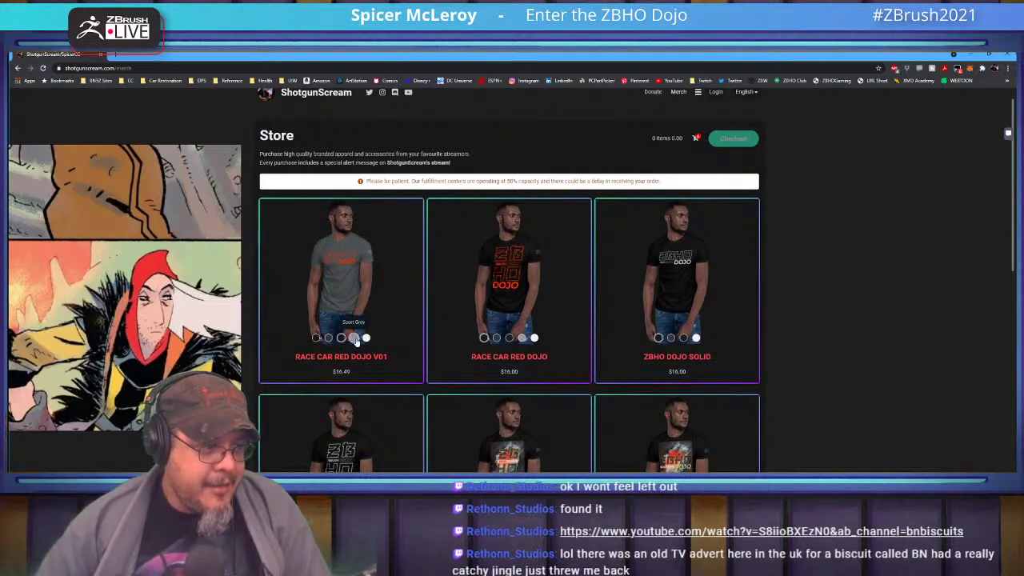
click(365, 339)
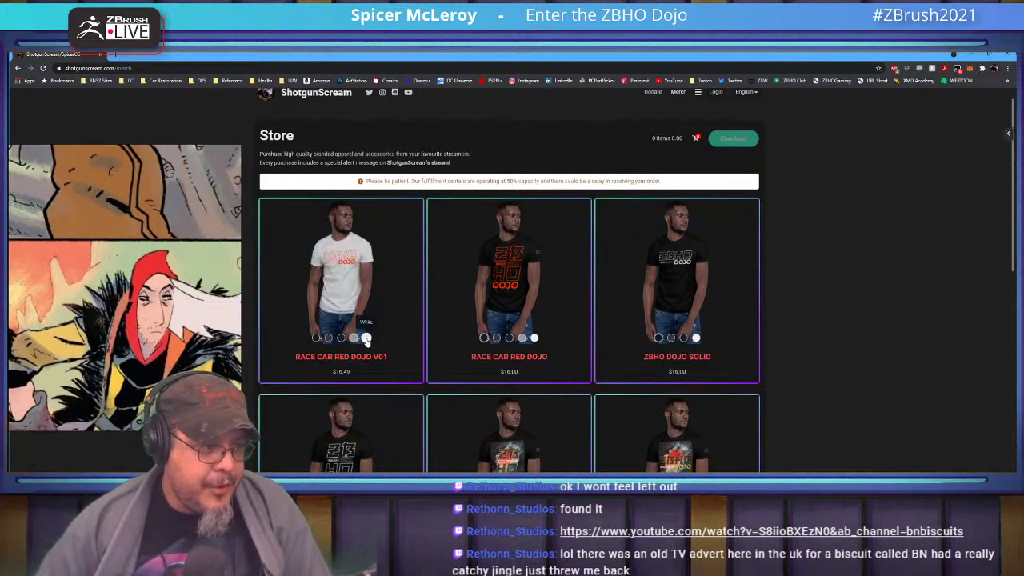
click(317, 339)
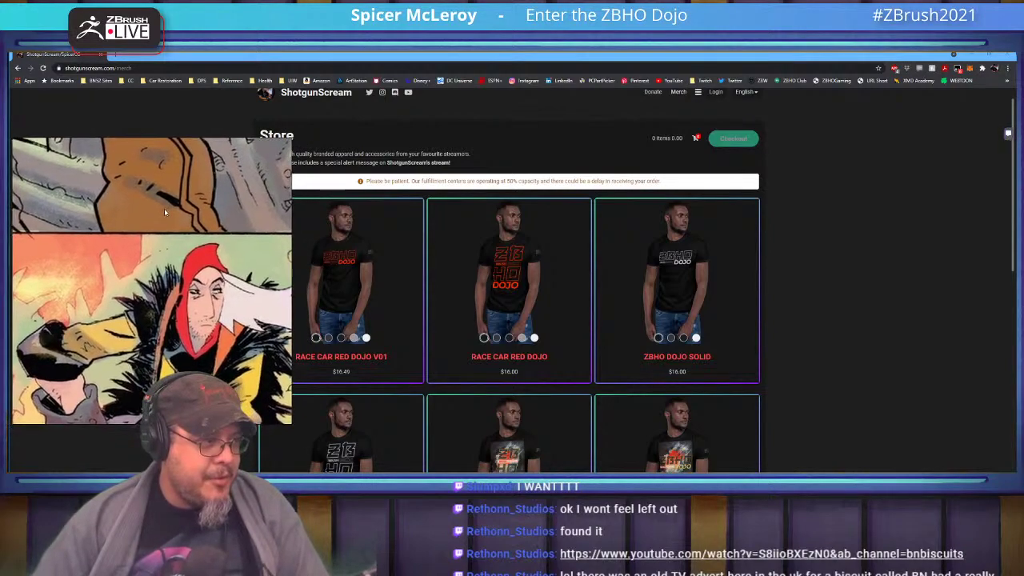
Step: Narrow the floating reference image and search for "random number generator" in a new browser tab
drag(291, 273, 248, 270)
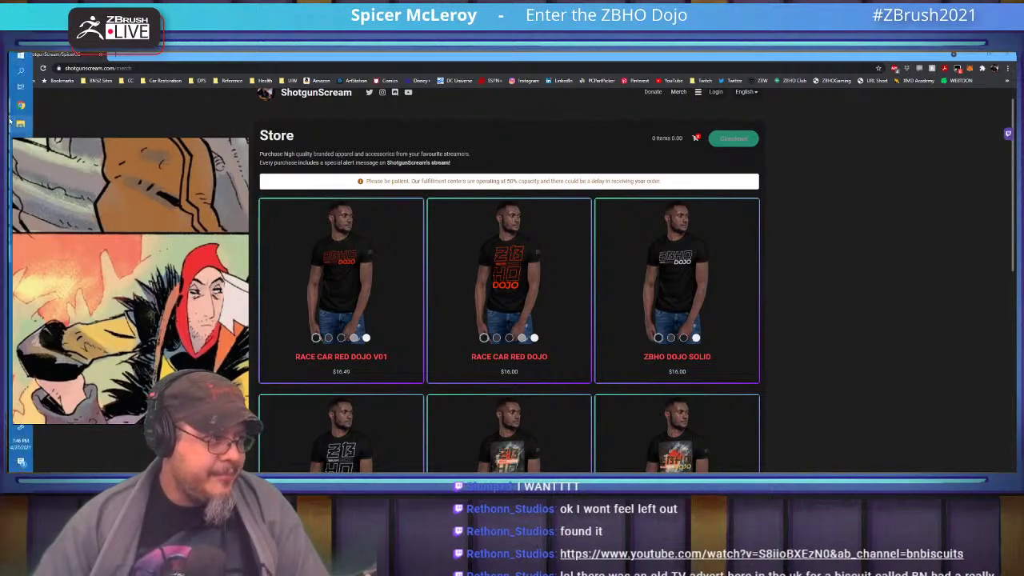
mouse_move(20, 103)
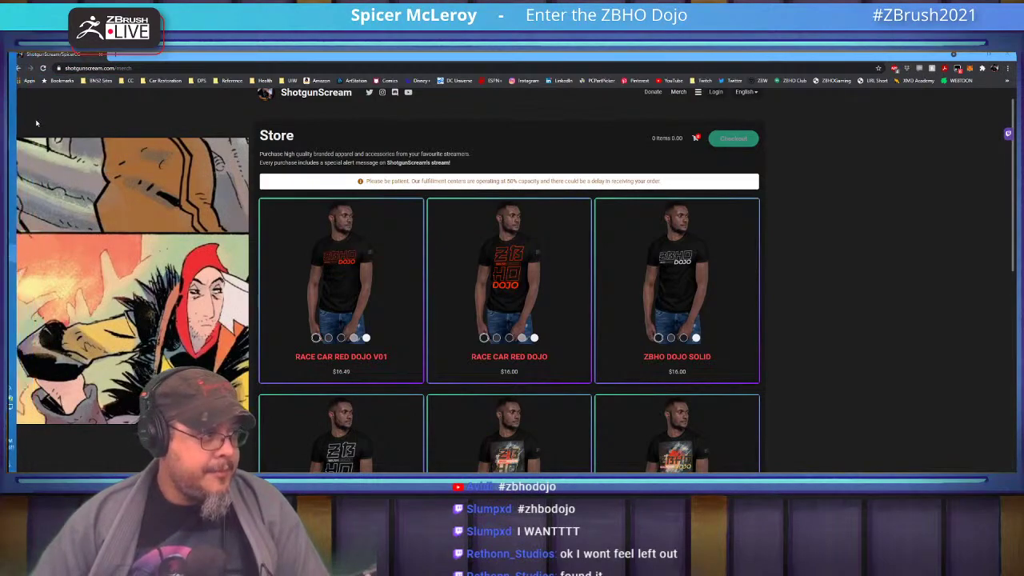
key(ctrl+t)
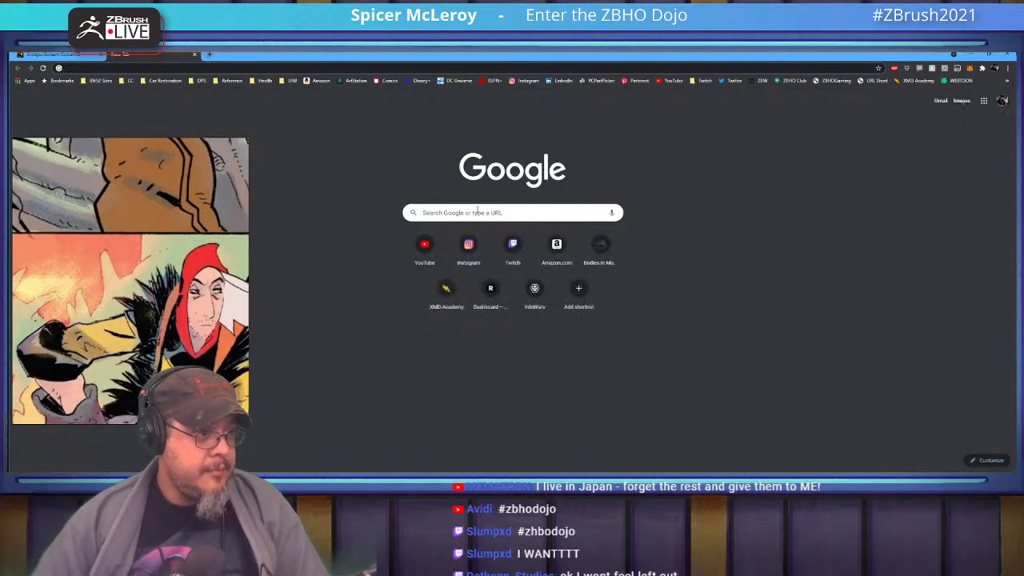
text(random number generator)
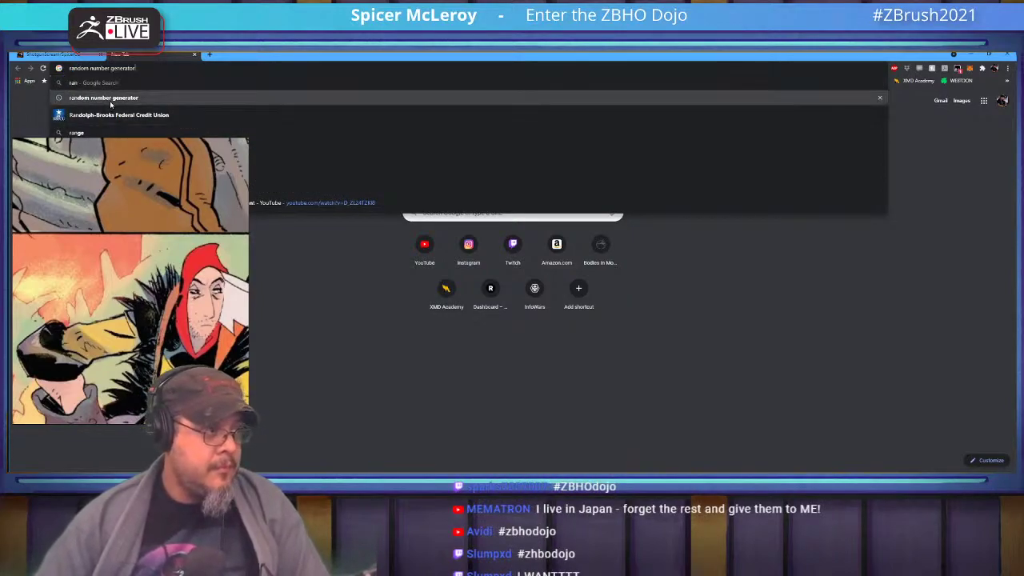
click(110, 99)
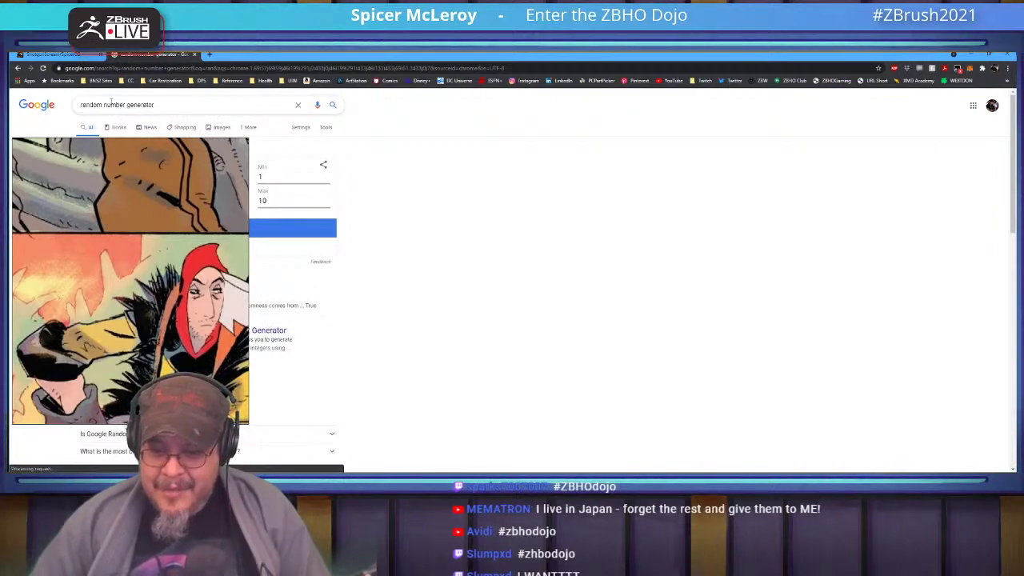
Step: Return to the store page and move the floating reference image into the empty area beside the shirt listings
right_drag(143, 282, 577, 287)
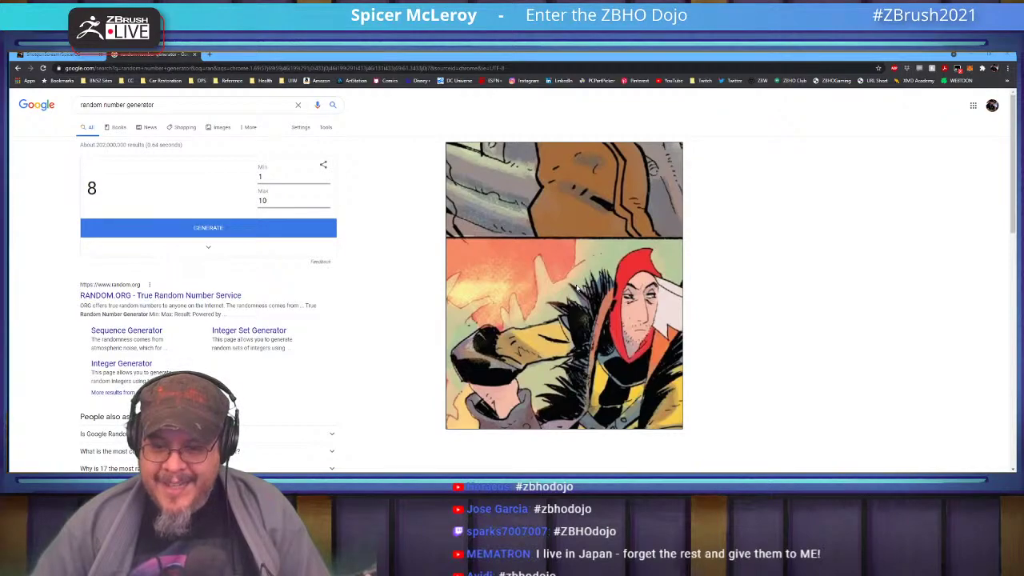
click(79, 56)
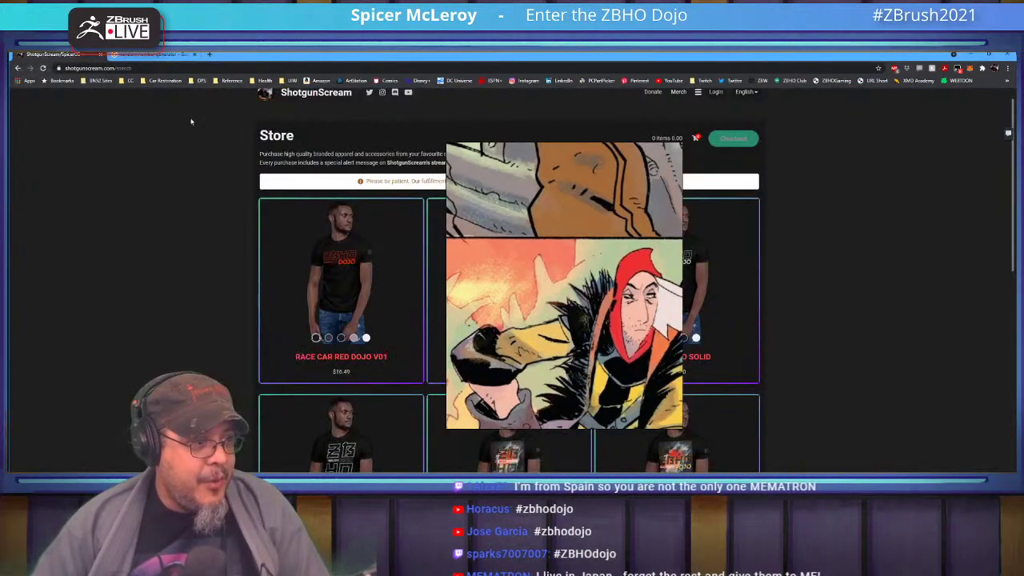
right_drag(616, 291, 936, 286)
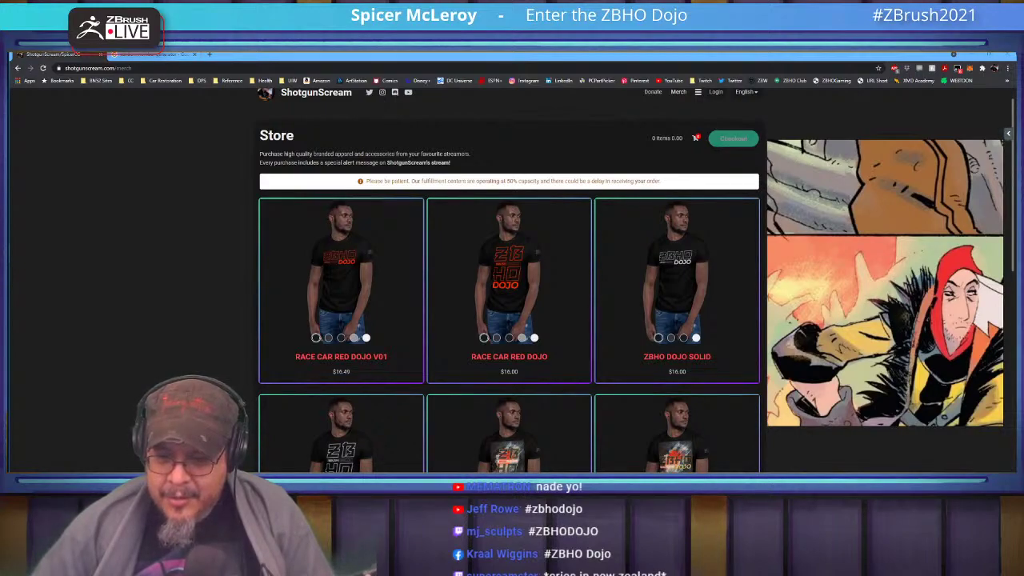
Step: Return to the random number generator and set its maximum to 9
click(171, 56)
click(295, 202)
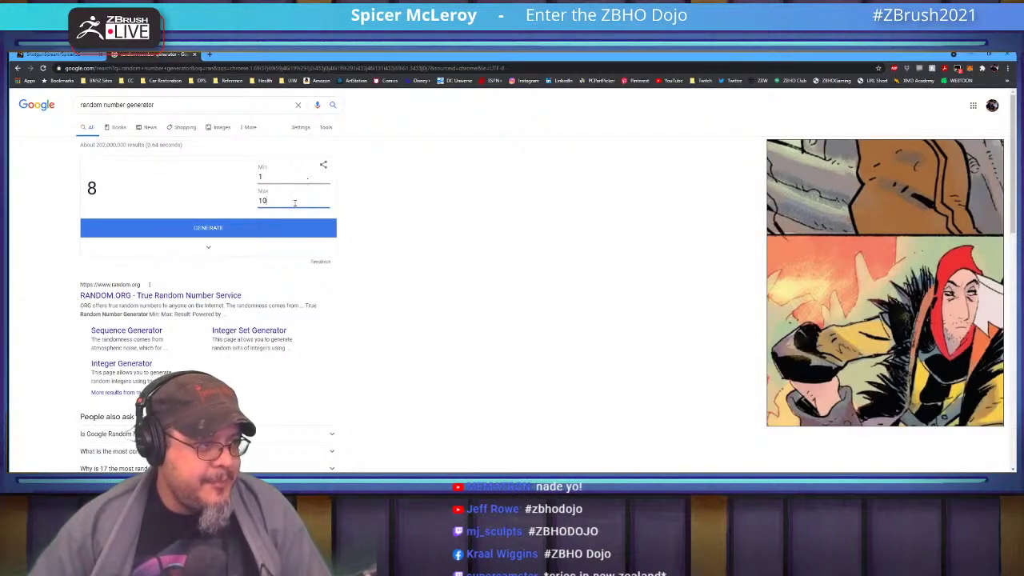
text(9)
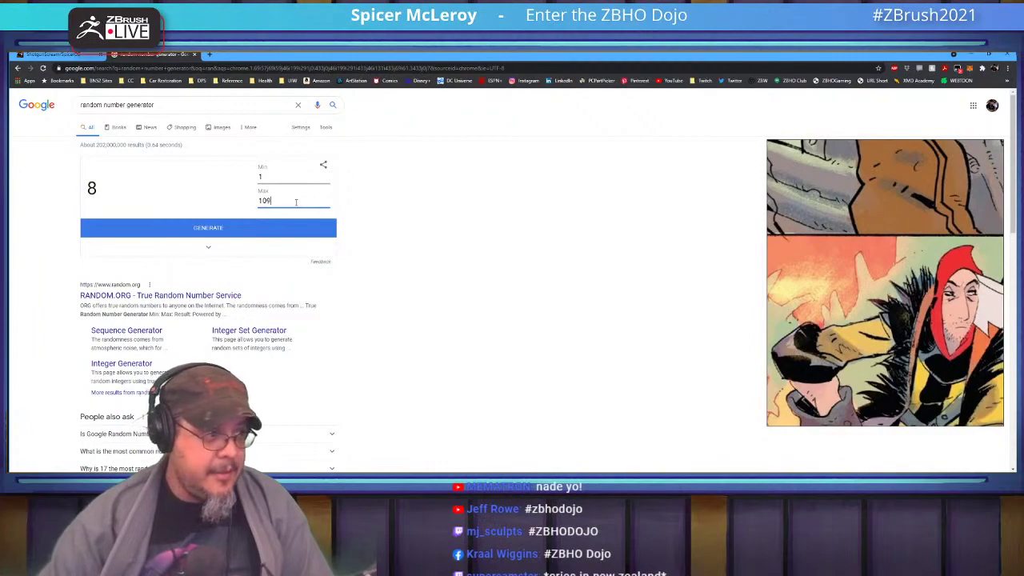
key(BackSpace)
key(BackSpace)
key(BackSpace)
text(9)
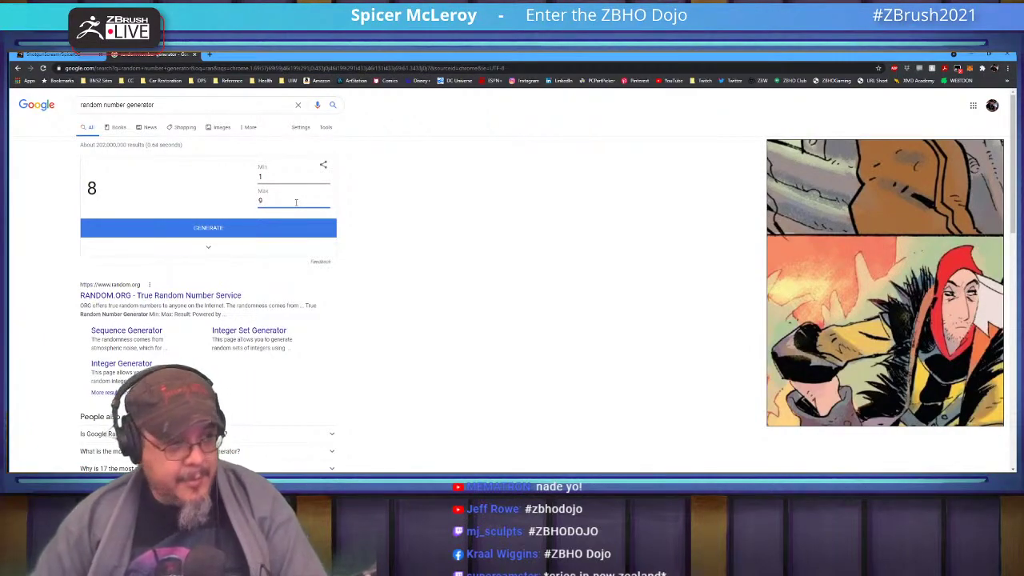
click(416, 246)
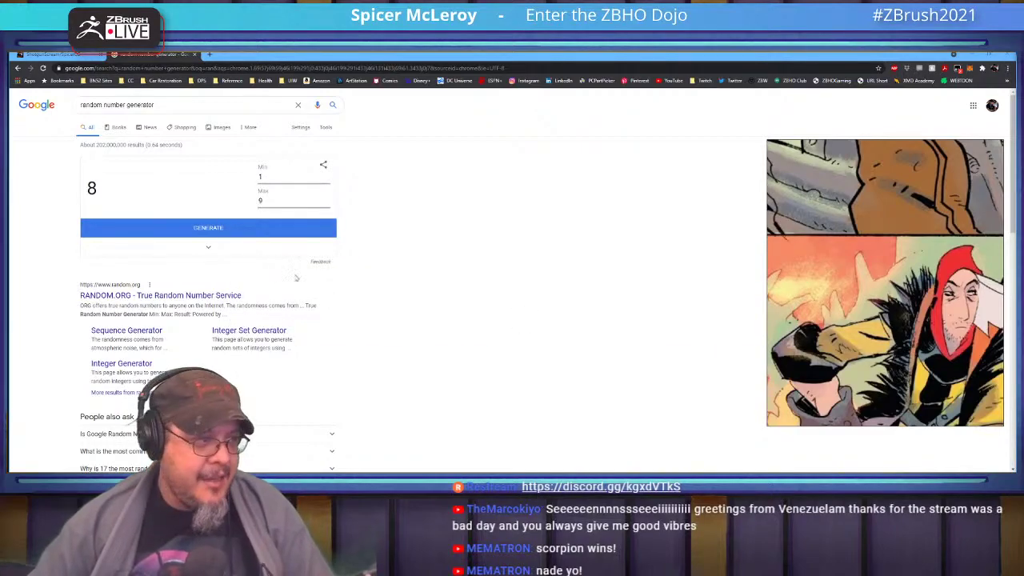
Step: Generate random numbers between 1 and 9 several times in a row
click(224, 230)
click(224, 229)
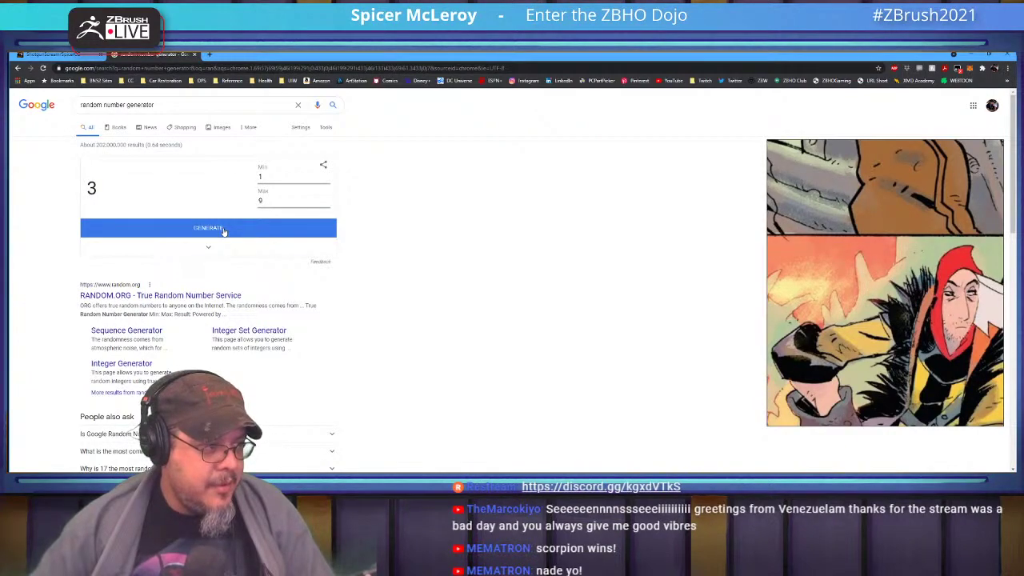
click(224, 229)
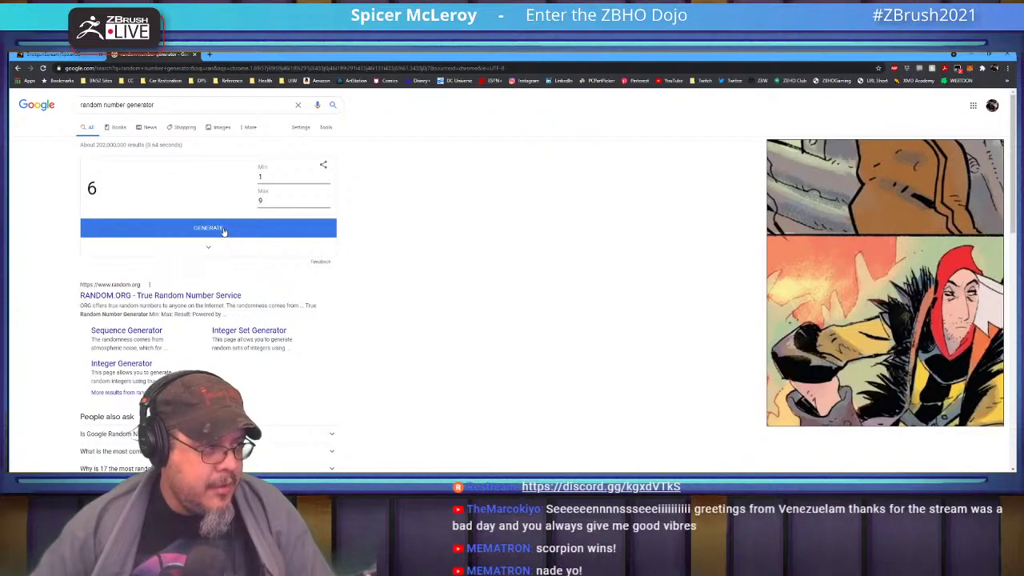
click(223, 229)
click(220, 230)
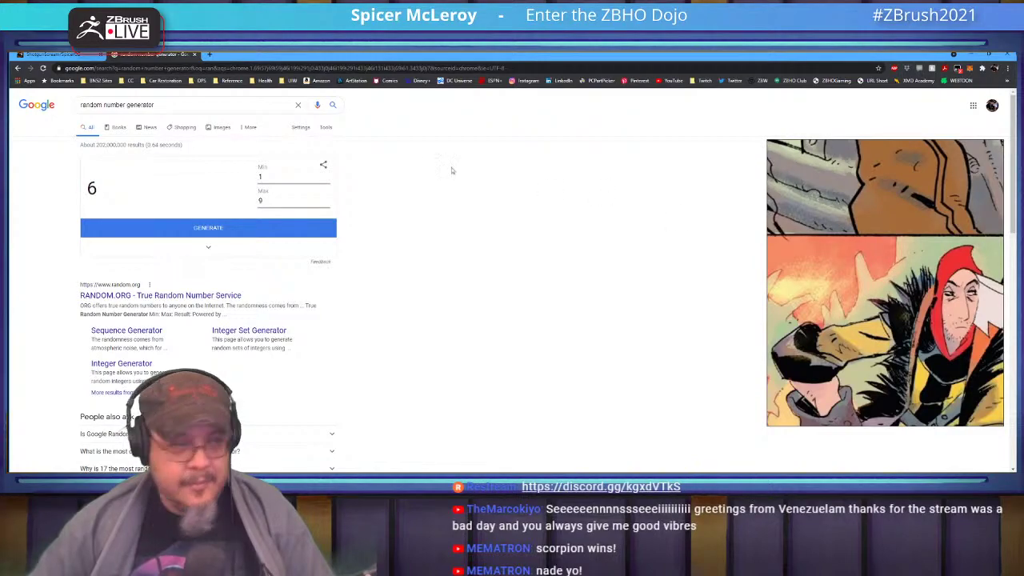
Step: Close the random number generator page and minimise the browser to return to ZBrush
click(194, 56)
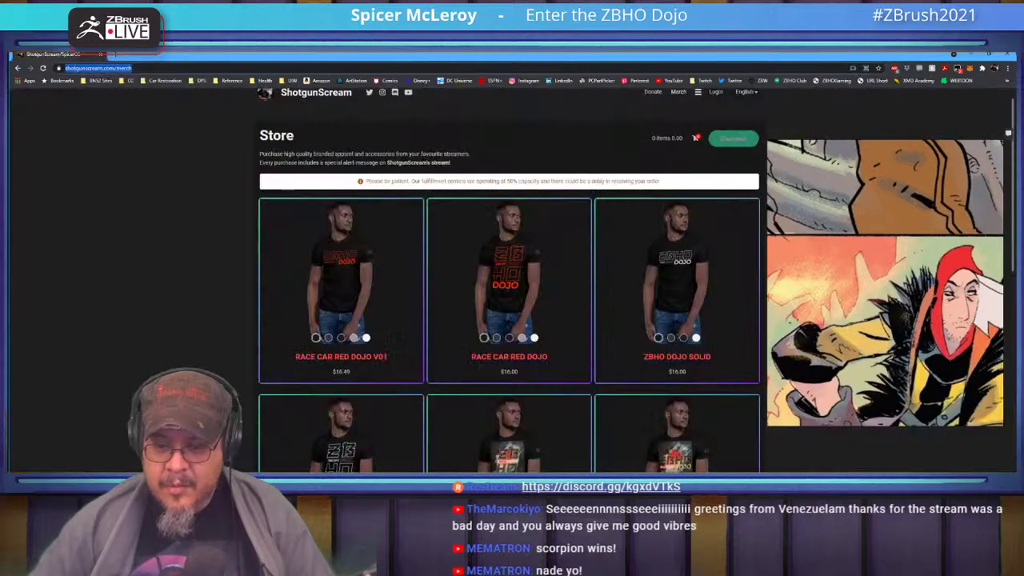
click(969, 54)
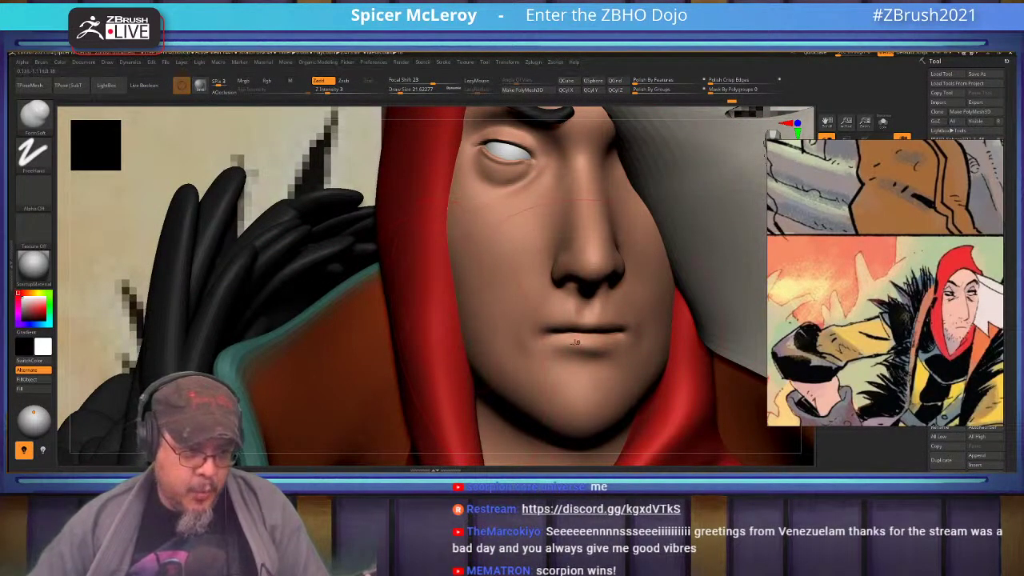
Step: Deepen the mouth line and mouth corner with the Dam Standard brush at a draw size of about 4.3
mouse_move(571, 347)
right_down()
mouse_move(564, 288)
mouse_move(567, 304)
mouse_move(594, 301)
right_up()
key(b)
key(d)
key(s)
key(s)
drag(591, 301, 545, 307)
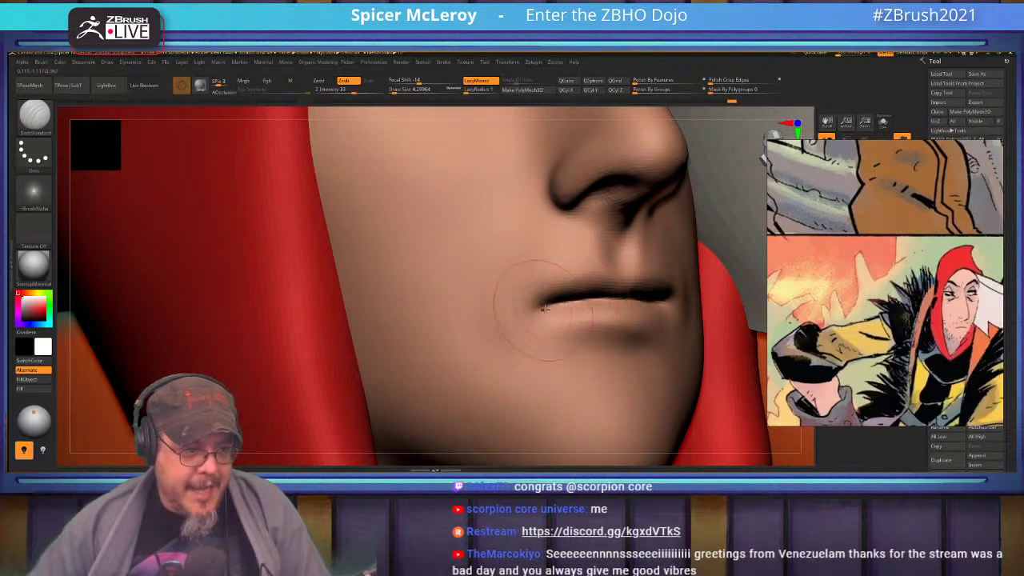
right_drag(578, 301, 628, 288)
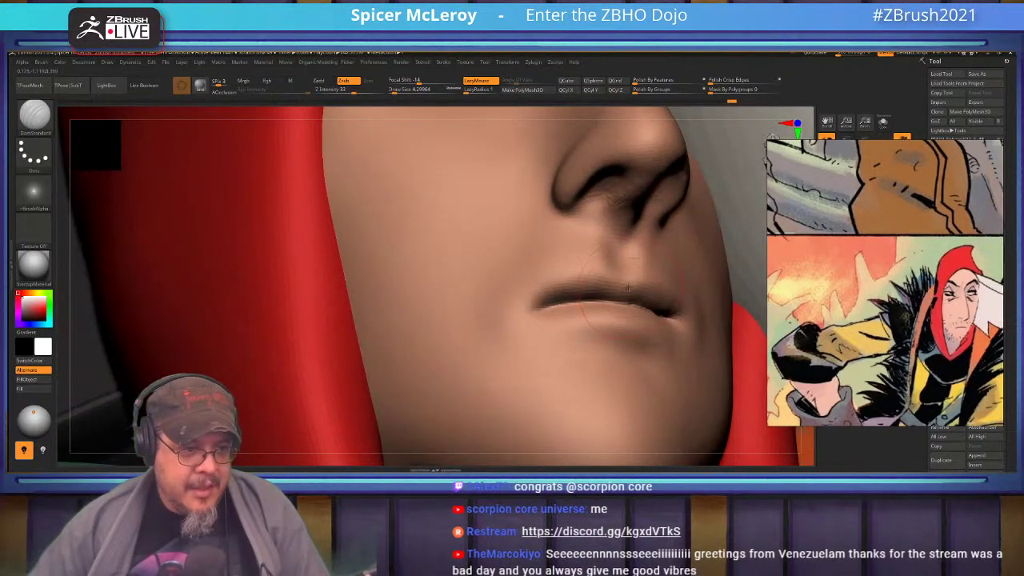
drag(601, 278, 563, 288)
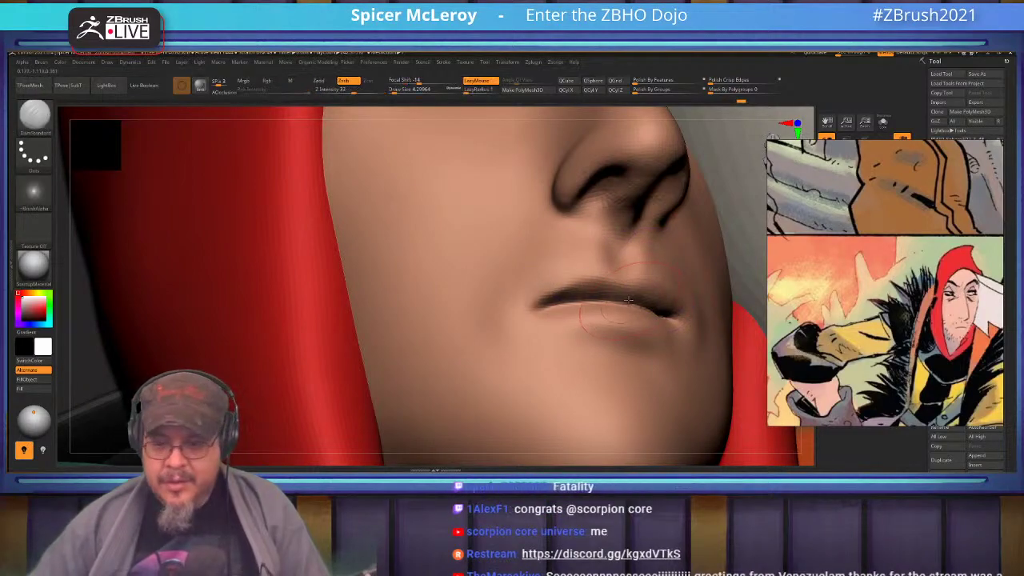
Step: Soften the neck forms above the hood's V-shaped collar with the Form Soft brush at a draw size of about 18.5
mouse_move(623, 301)
right_down()
mouse_move(569, 294)
mouse_move(596, 289)
mouse_move(624, 295)
mouse_move(547, 305)
mouse_move(674, 314)
mouse_move(670, 370)
mouse_move(617, 376)
mouse_move(597, 363)
right_up()
key(f)
ctrl+right_drag(545, 273, 547, 286)
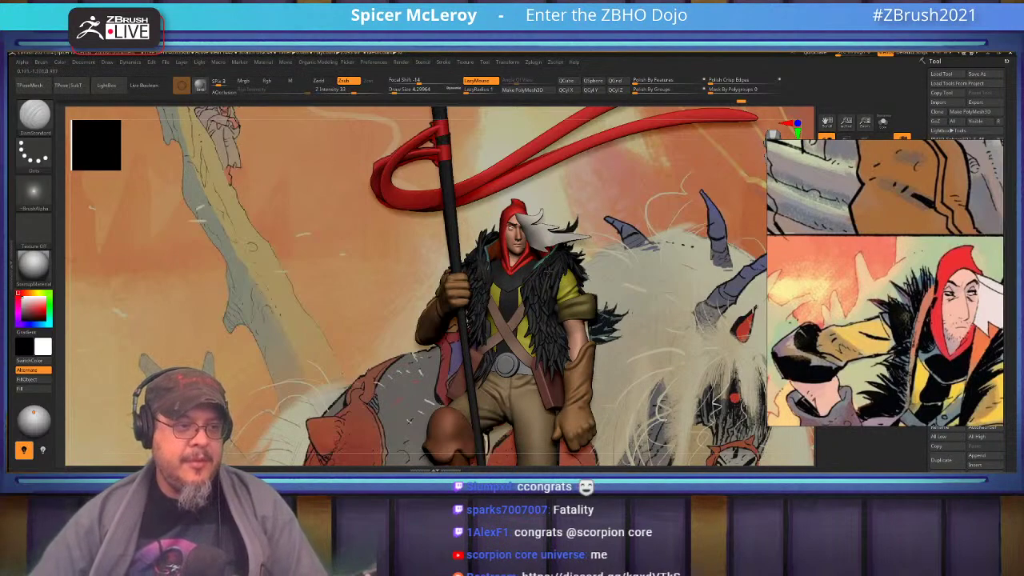
ctrl+right_drag(547, 241, 549, 320)
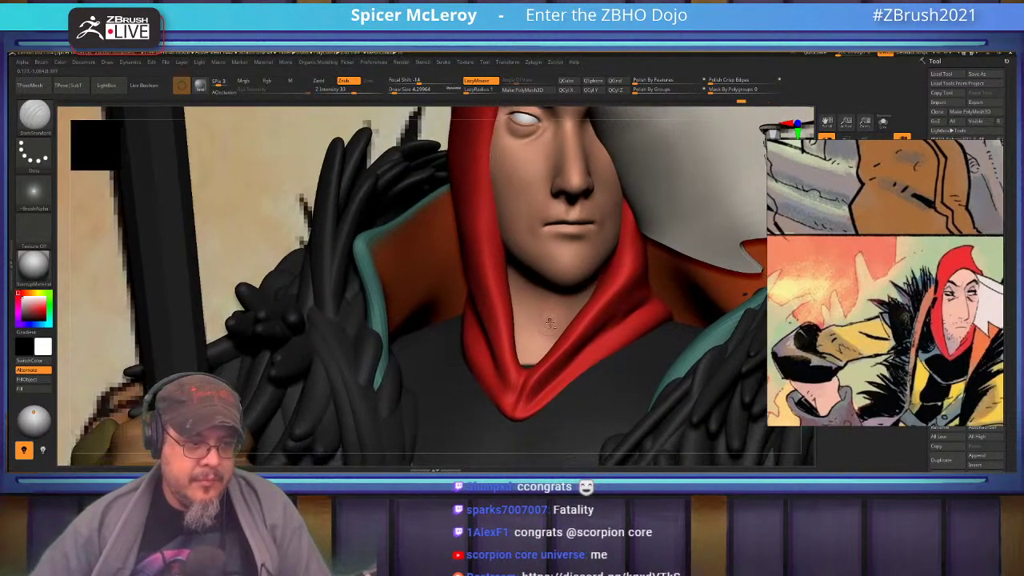
key(b)
key(f)
key(s)
mouse_move(526, 353)
right_down()
mouse_move(544, 366)
mouse_move(525, 332)
right_up()
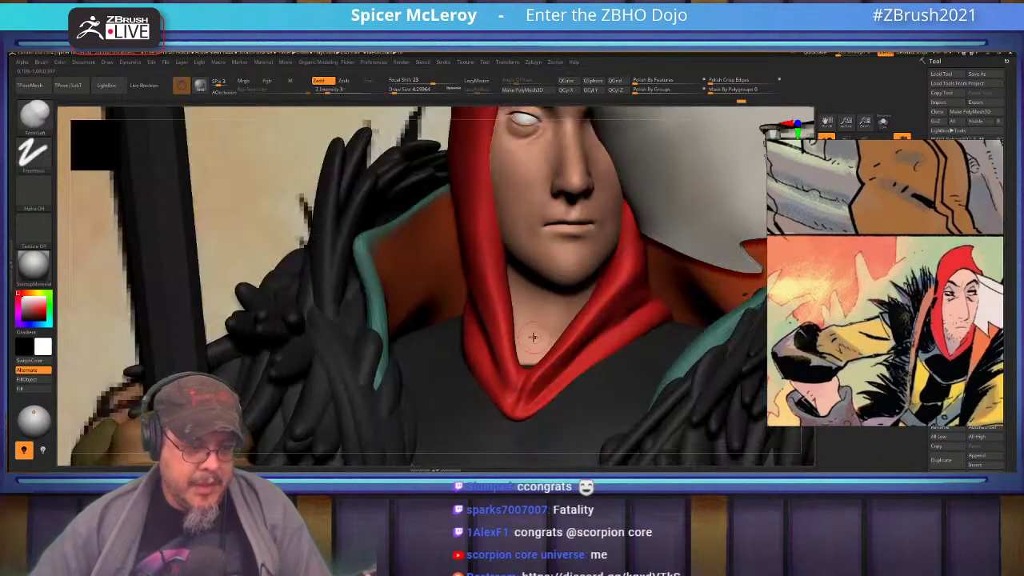
key(b)
key(m)
key(v)
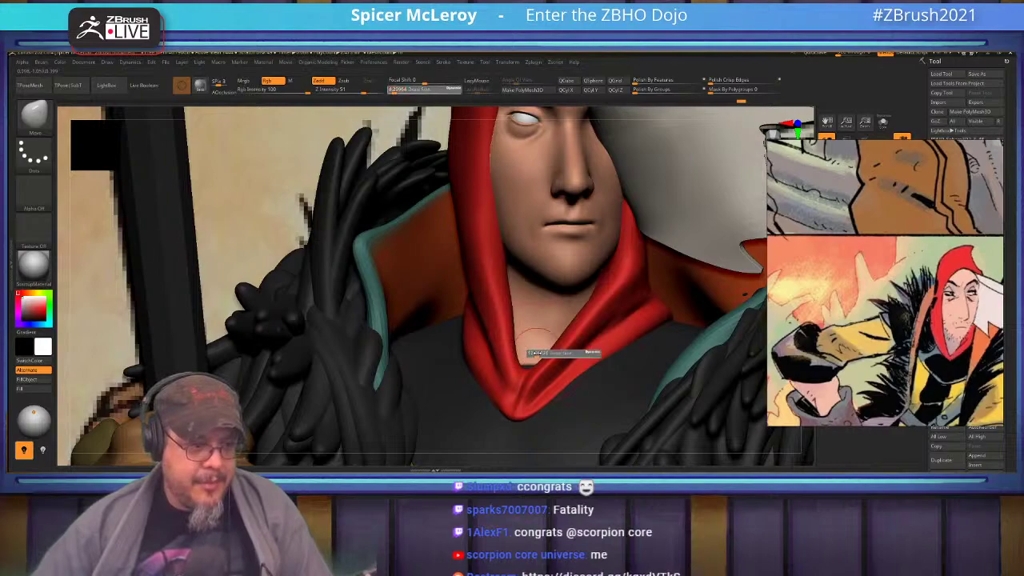
key(b)
key(f)
key(s)
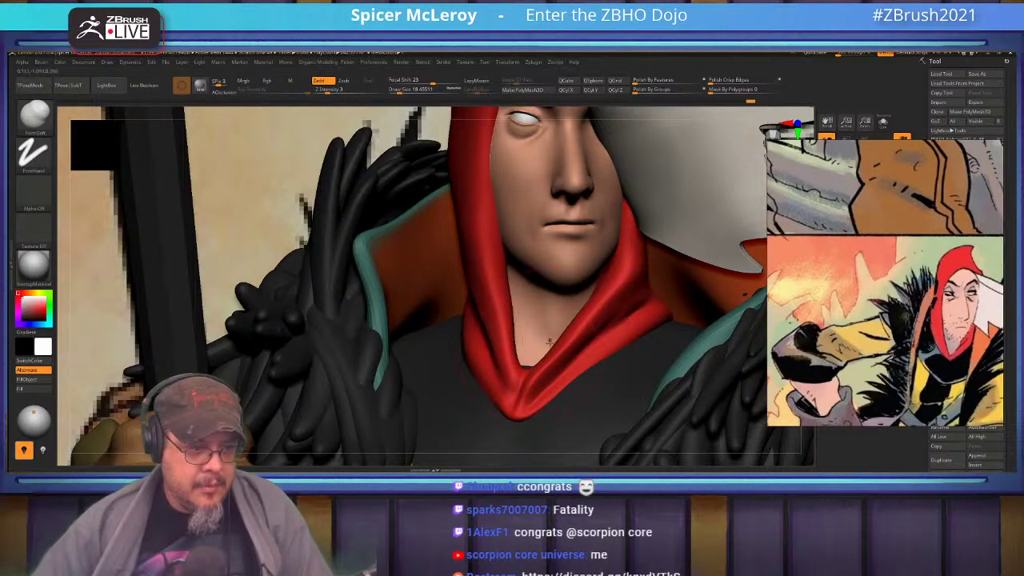
key(shift)
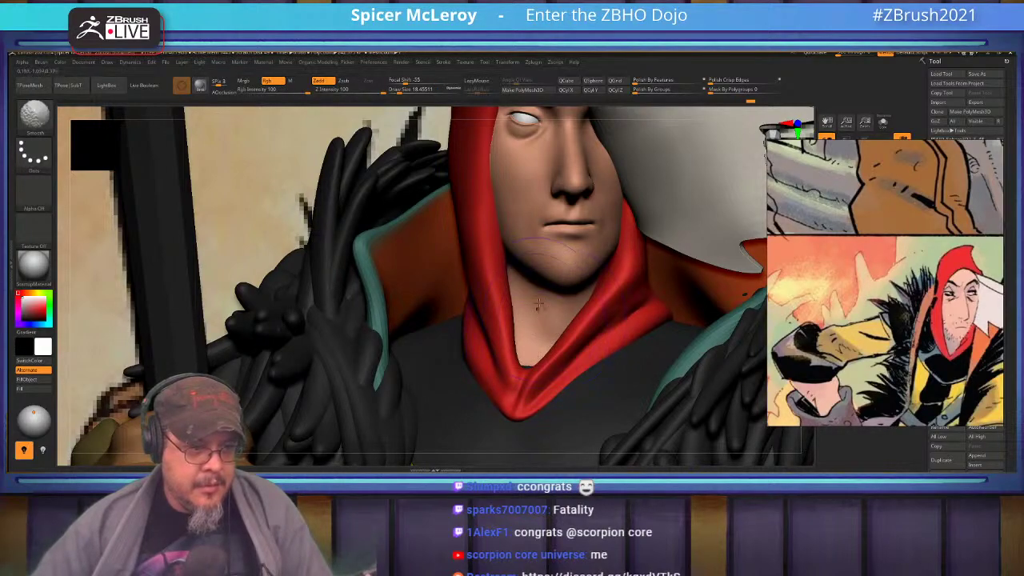
Step: Carve the crease running from the nose wing into the cheek with the Dam Standard brush at a draw size of about 10.5
mouse_move(536, 313)
ctrl+right_down()
mouse_move(529, 276)
mouse_move(509, 320)
mouse_move(500, 311)
ctrl+right_up()
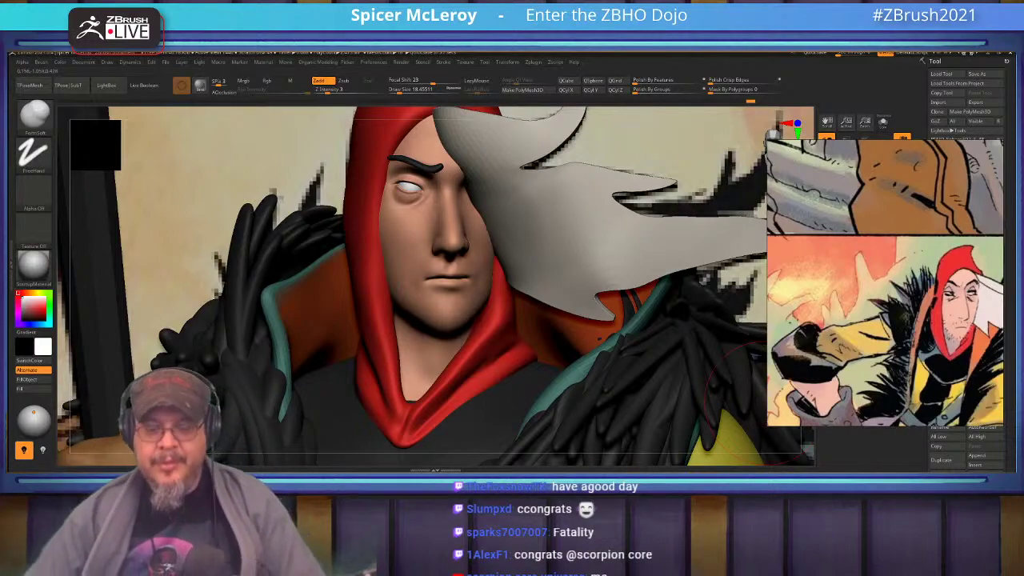
alt+right_drag(536, 296, 575, 352)
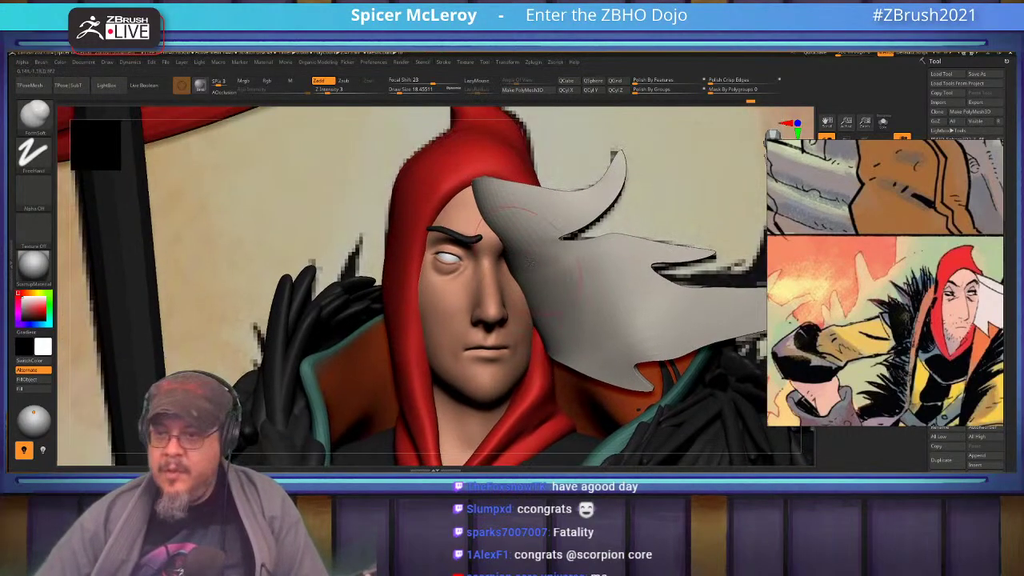
ctrl+right_drag(528, 228, 524, 252)
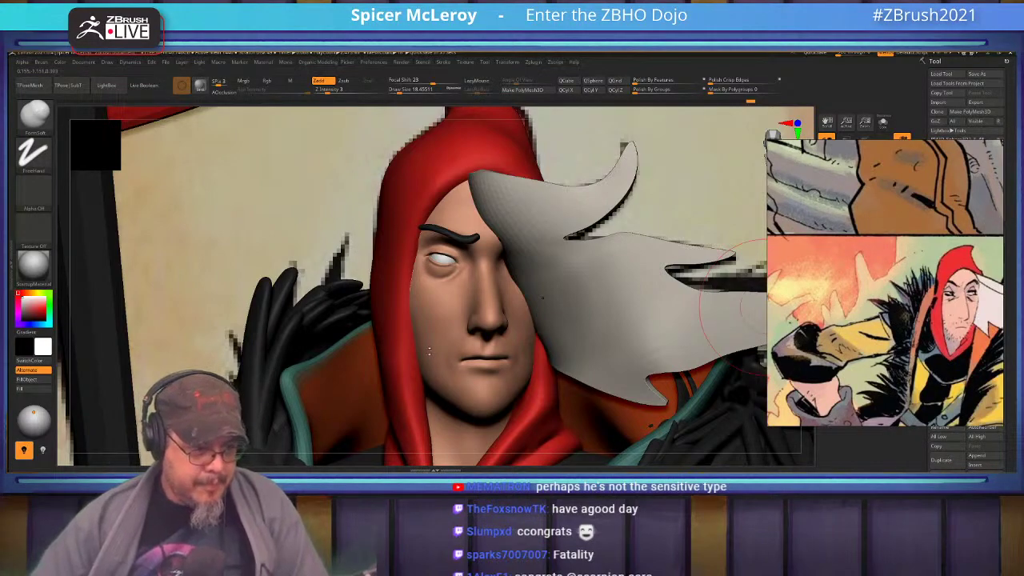
alt+right_drag(483, 355, 384, 316)
mouse_move(520, 260)
ctrl+right_down()
mouse_move(516, 302)
mouse_move(558, 264)
ctrl+right_up()
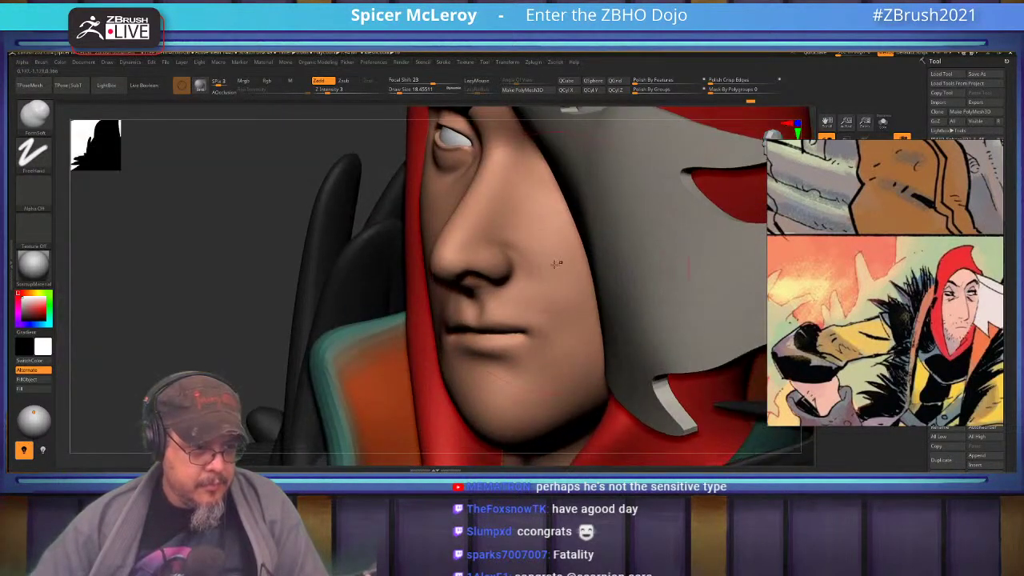
key(b)
key(d)
key(s)
key(s)
mouse_move(537, 254)
mouse_down()
mouse_move(512, 255)
mouse_move(539, 297)
mouse_move(537, 250)
mouse_move(547, 240)
mouse_move(509, 251)
mouse_up()
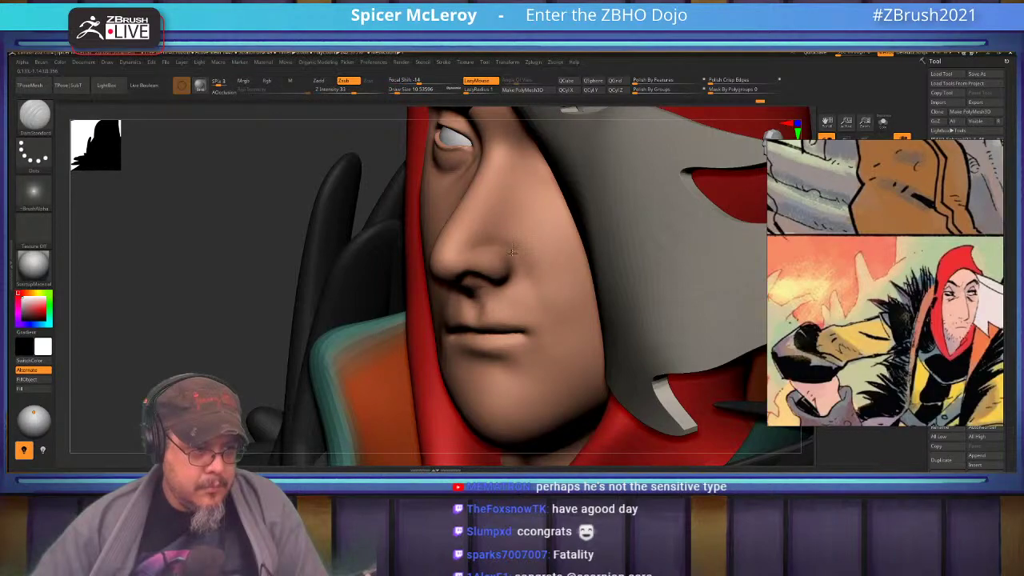
right_drag(448, 275, 486, 260)
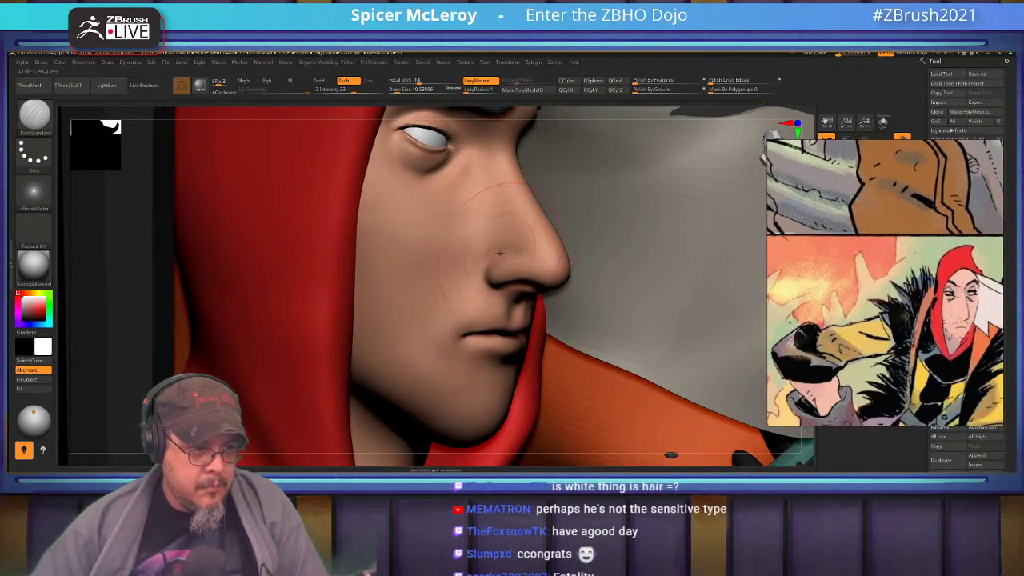
Step: Smooth the fold between the nose wing and the mouth corner so it blends into the cheek
key(shift)
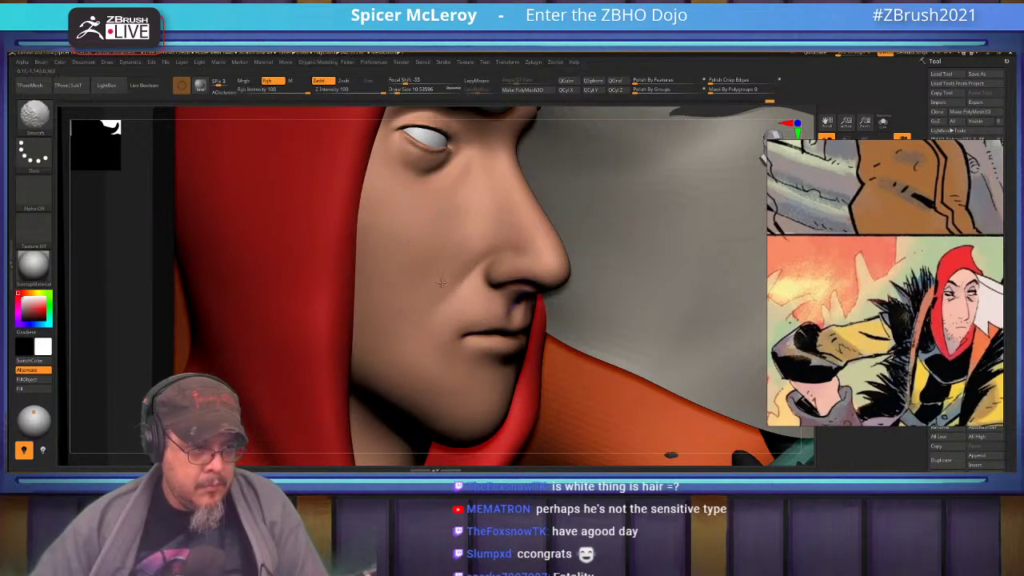
drag(480, 269, 438, 308)
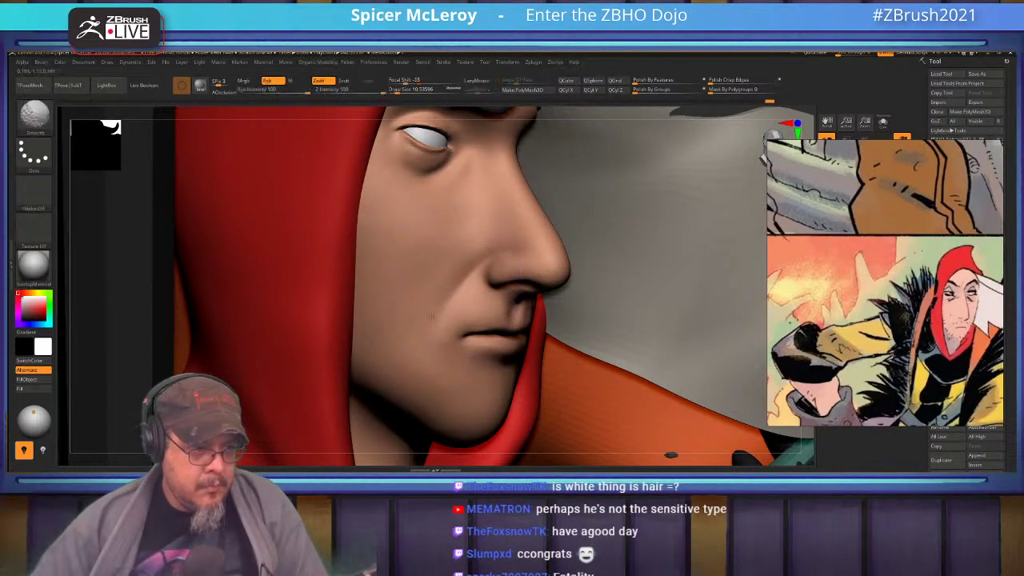
right_drag(505, 265, 444, 273)
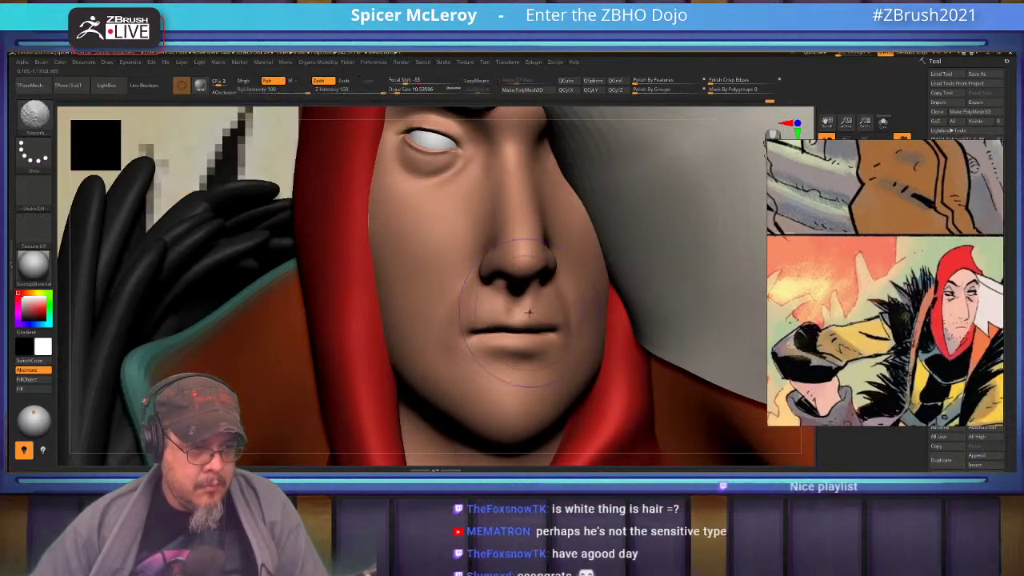
Step: Build up the lower inner rims of both nostrils with the Standard brush at a draw size of about 2.2
mouse_move(529, 307)
right_down()
mouse_move(558, 282)
mouse_move(555, 237)
mouse_move(535, 281)
right_up()
key(b)
key(s)
key(t)
key(s)
click(532, 286)
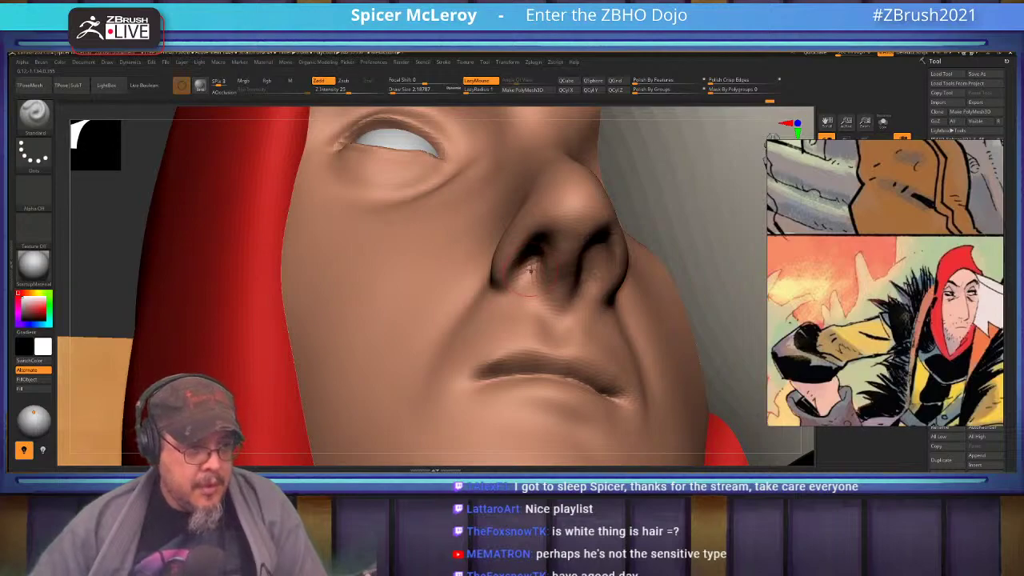
mouse_move(589, 266)
right_down()
mouse_move(591, 276)
mouse_move(592, 256)
right_up()
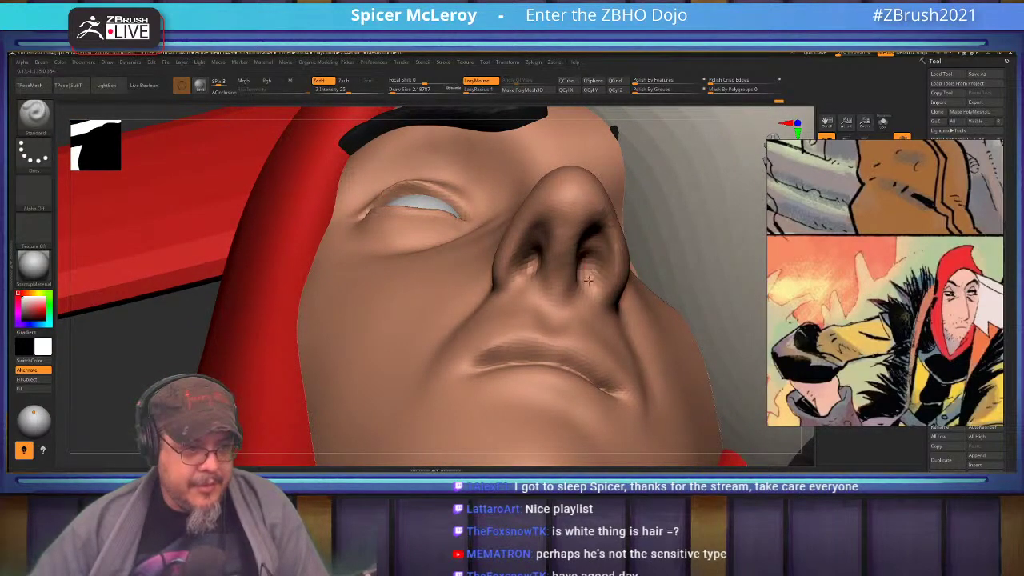
right_drag(591, 266, 592, 252)
Step: Smooth the inside of the nostril and check the nose from below and from the front
key(shift)
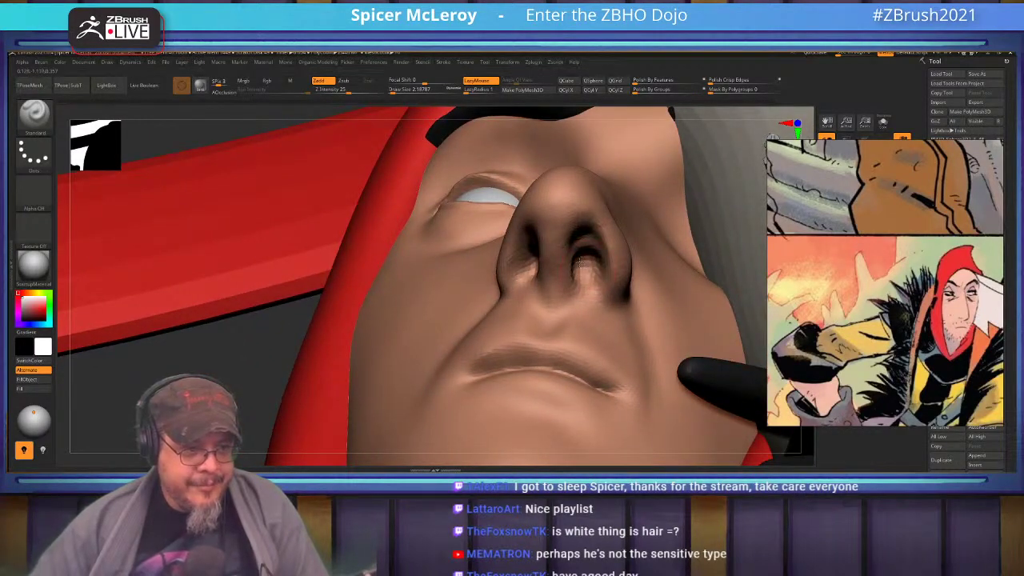
shift+drag(576, 254, 588, 252)
right_drag(588, 252, 624, 238)
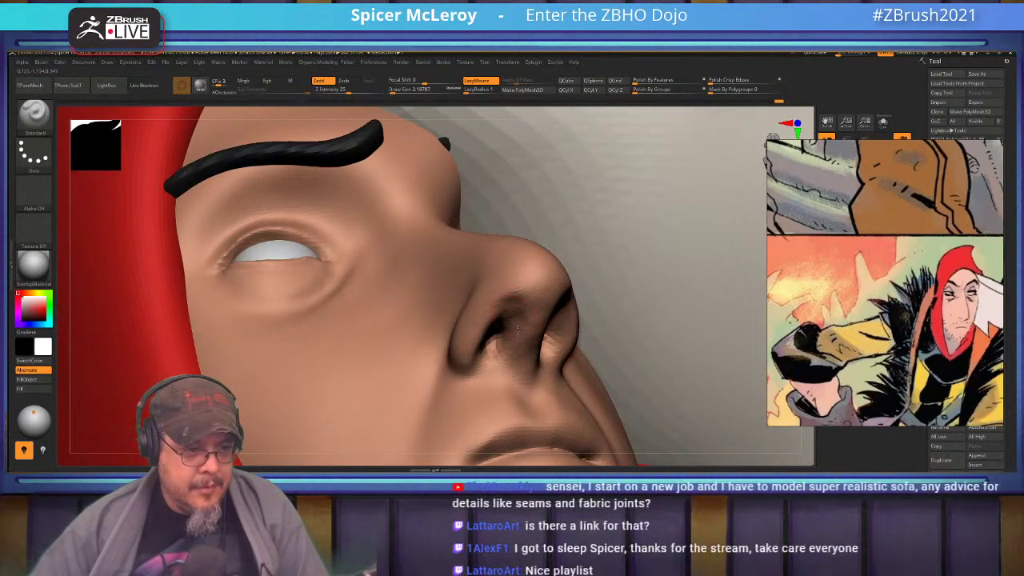
mouse_move(518, 302)
right_down()
mouse_move(511, 289)
mouse_move(570, 280)
mouse_move(573, 290)
mouse_move(562, 269)
mouse_move(535, 281)
mouse_move(509, 330)
mouse_move(505, 315)
mouse_move(524, 302)
right_up()
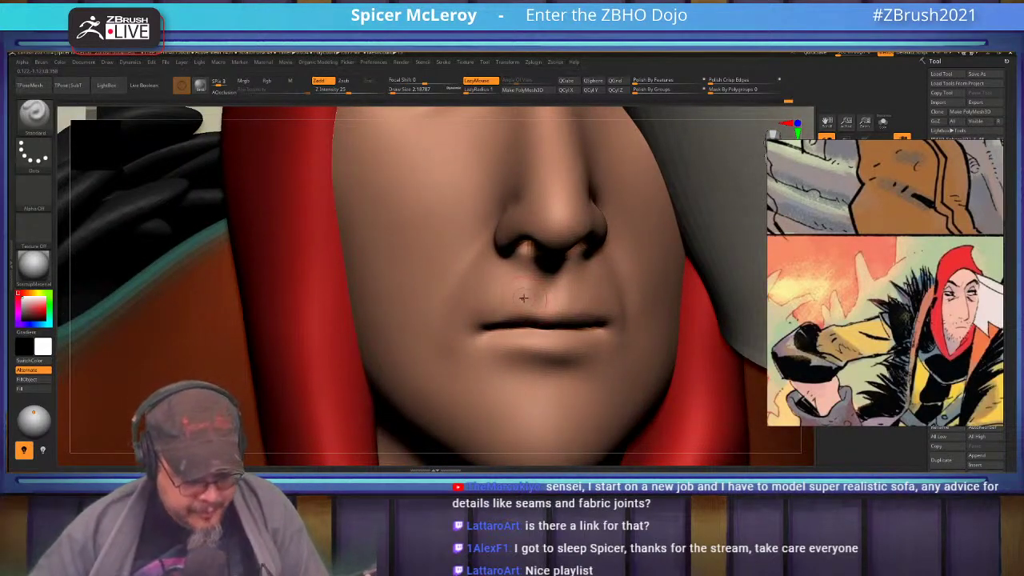
Step: Switch to the Pinch brush and smooth the skin between the mouth corner and the cheek
key(b)
key(p)
key(i)
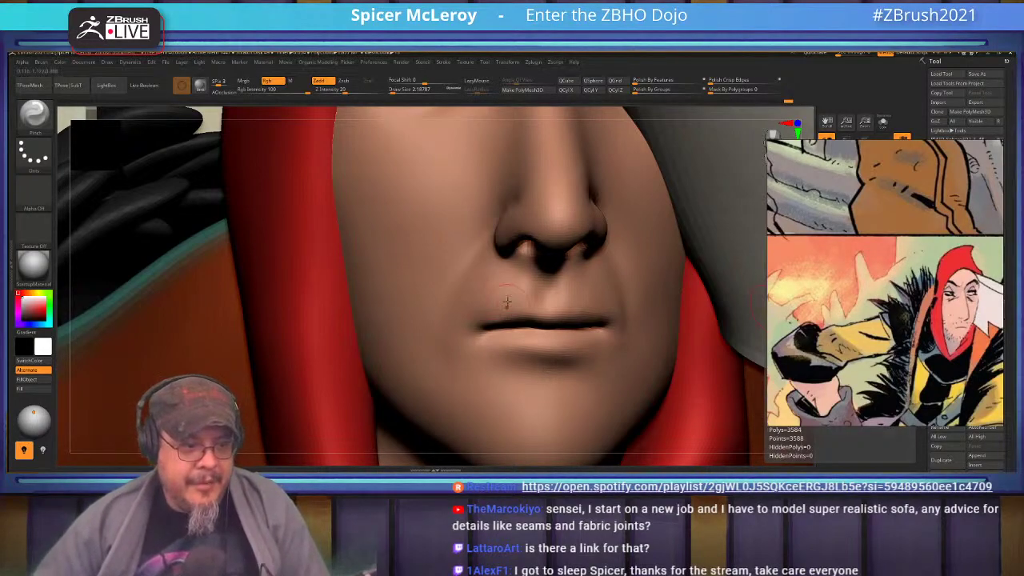
mouse_move(517, 261)
right_down()
mouse_move(564, 232)
mouse_move(576, 240)
mouse_move(464, 293)
mouse_move(480, 309)
right_up()
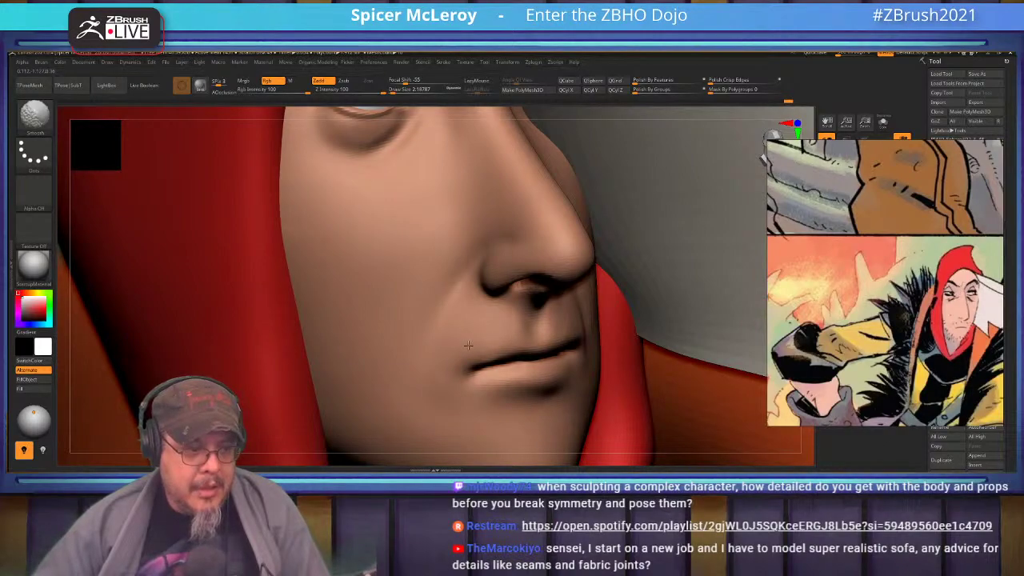
mouse_move(464, 348)
shift+mouse_down()
mouse_move(480, 323)
mouse_move(430, 350)
mouse_move(429, 367)
shift+mouse_up()
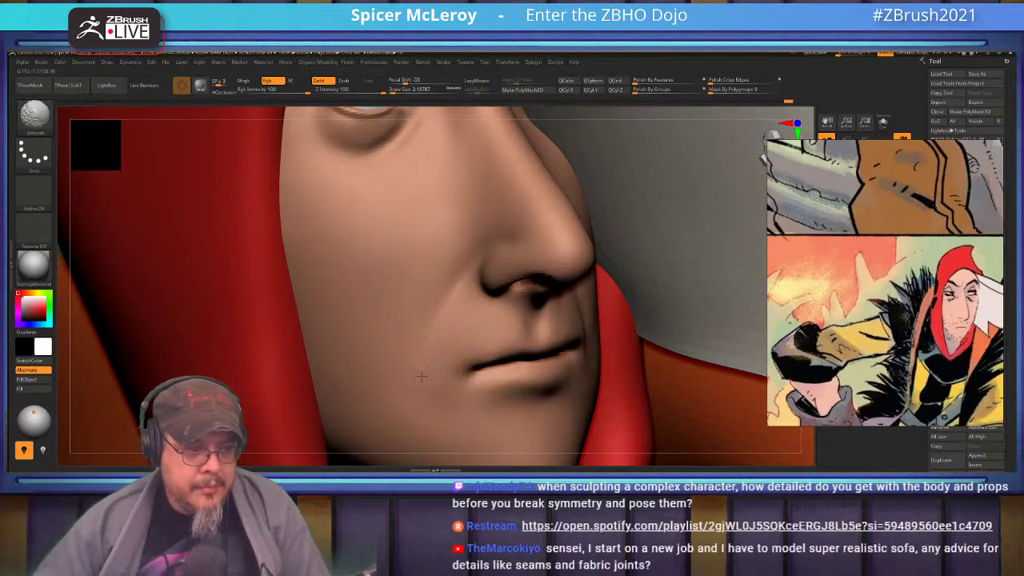
right_drag(509, 294, 412, 296)
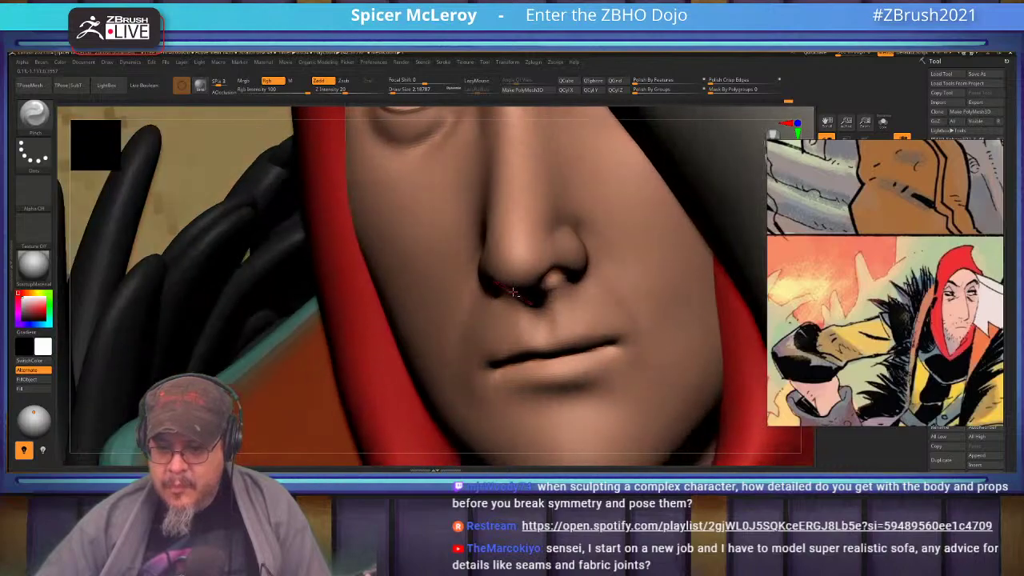
Step: Tighten the crease around the nose wing on the hair-covered side of the face with the Pinch brush
alt+right_drag(591, 289, 502, 292)
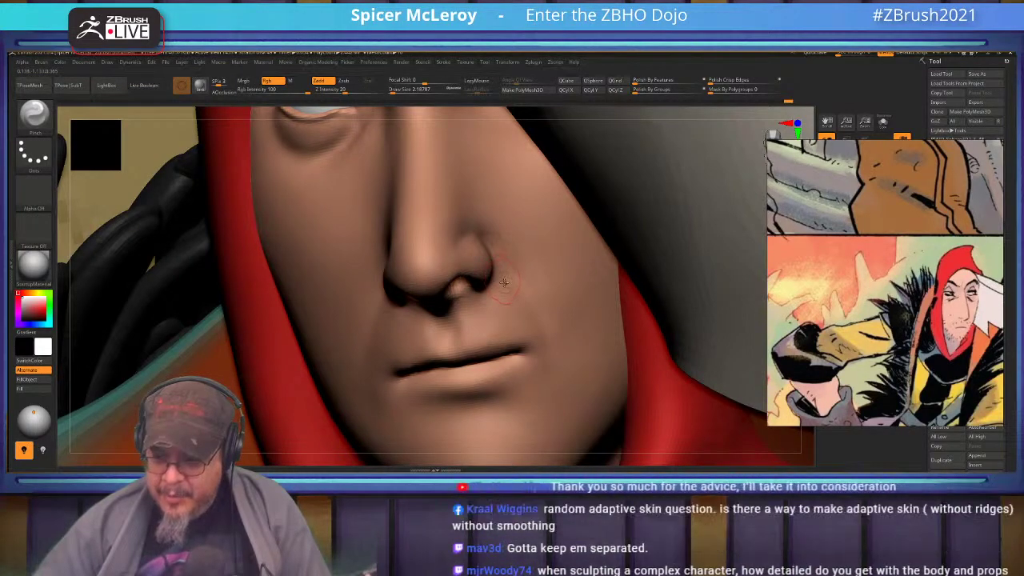
right_drag(505, 282, 490, 240)
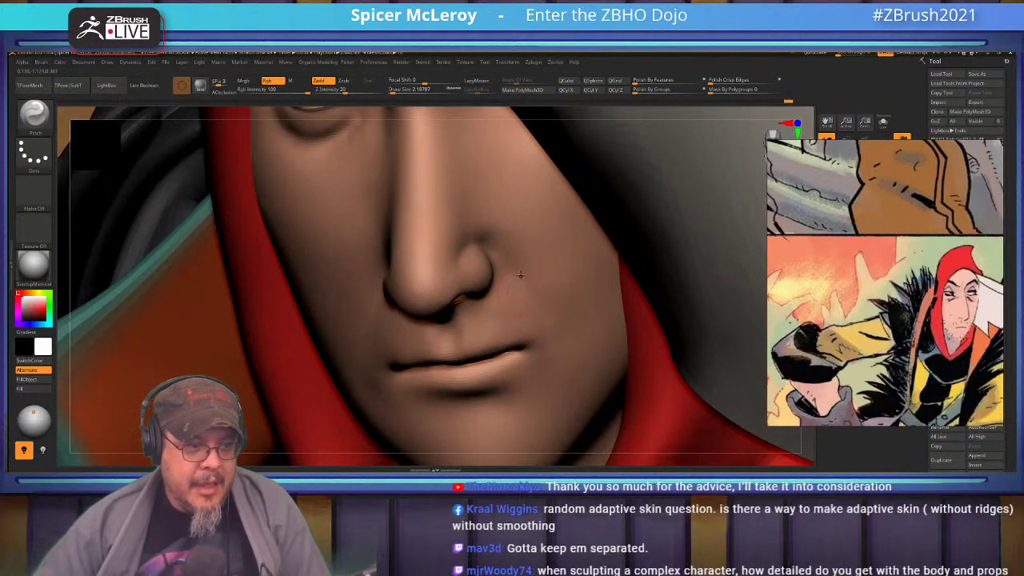
drag(488, 240, 492, 240)
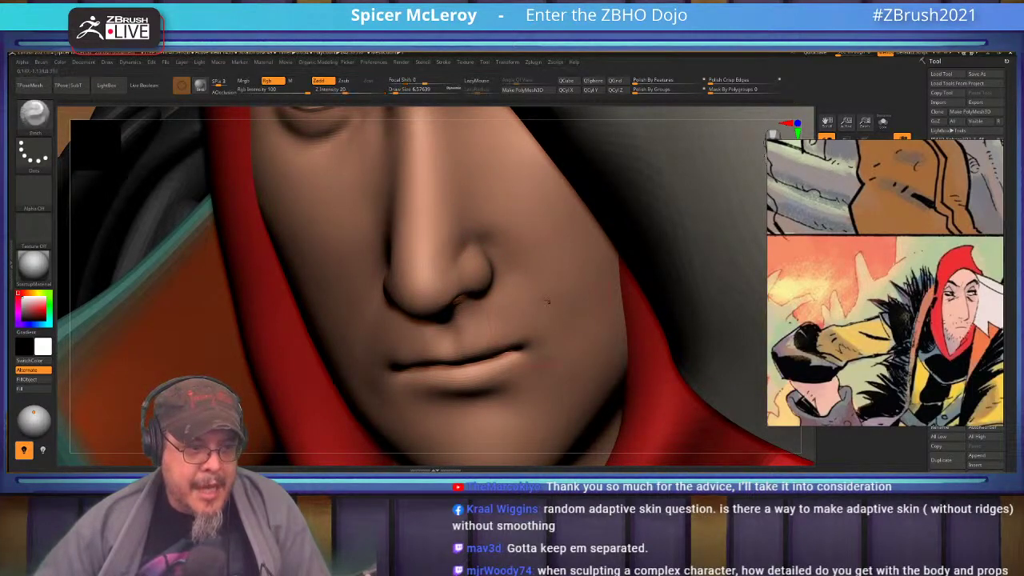
Step: Frame the whole figure and load the Superman character tool, browsing from the Coda folder up to Projects
key(f)
mouse_move(540, 287)
shift+right_down()
mouse_move(539, 265)
mouse_move(601, 318)
mouse_move(654, 304)
mouse_move(646, 274)
mouse_move(674, 277)
mouse_move(551, 268)
mouse_move(590, 264)
mouse_move(384, 268)
mouse_move(690, 270)
mouse_move(668, 270)
shift+right_up()
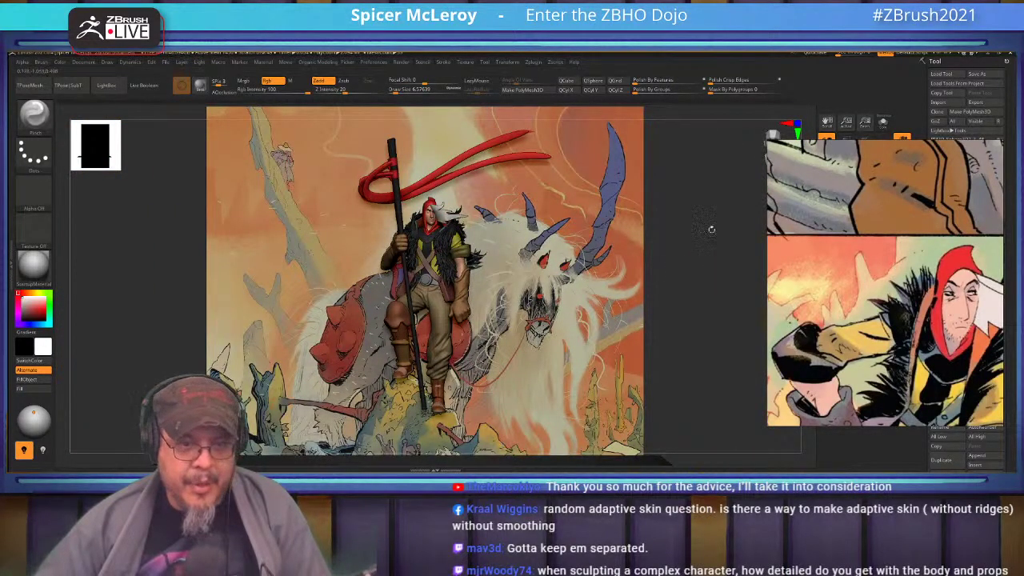
click(943, 74)
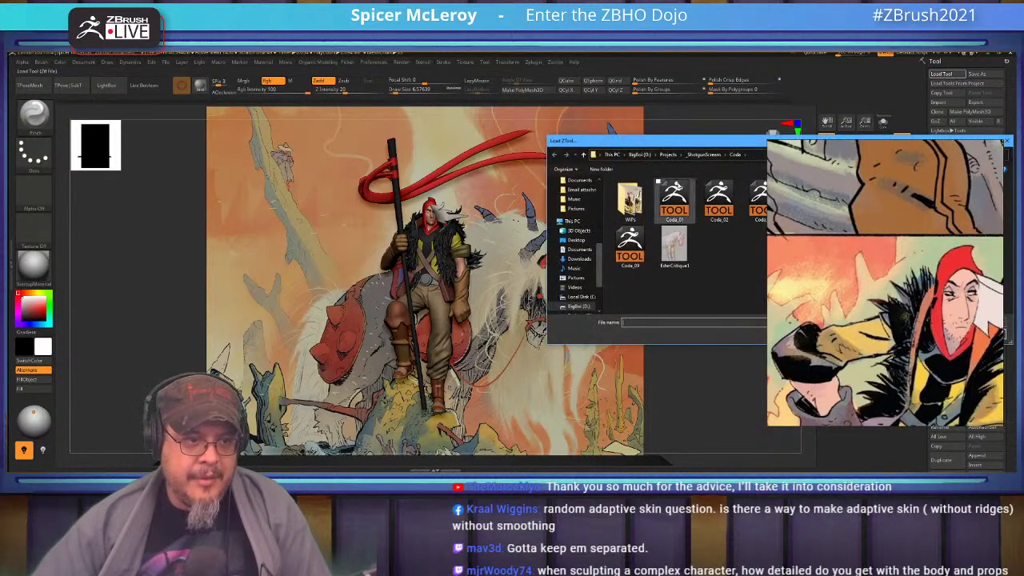
drag(694, 141, 495, 162)
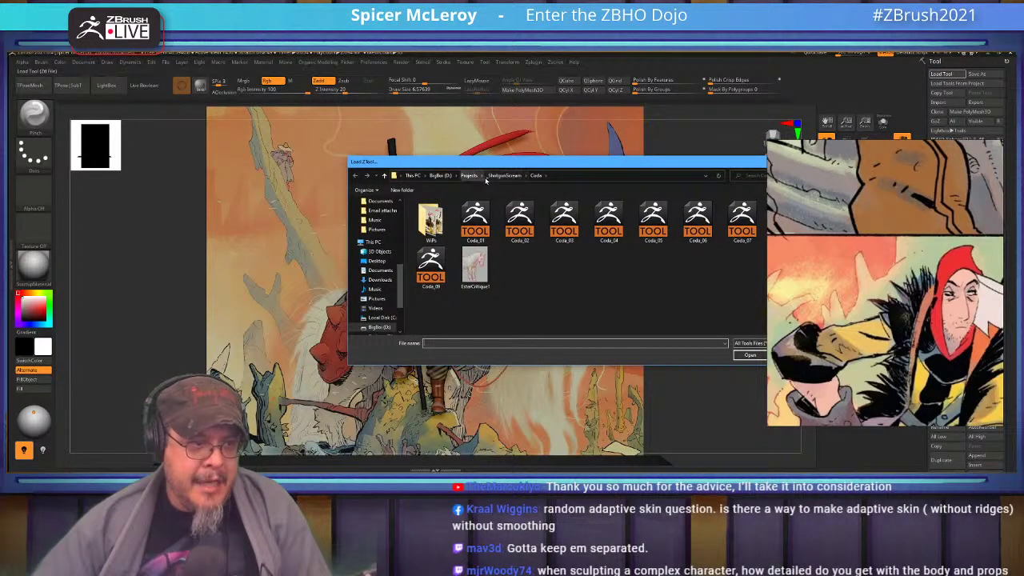
click(471, 177)
drag(557, 163, 1021, 152)
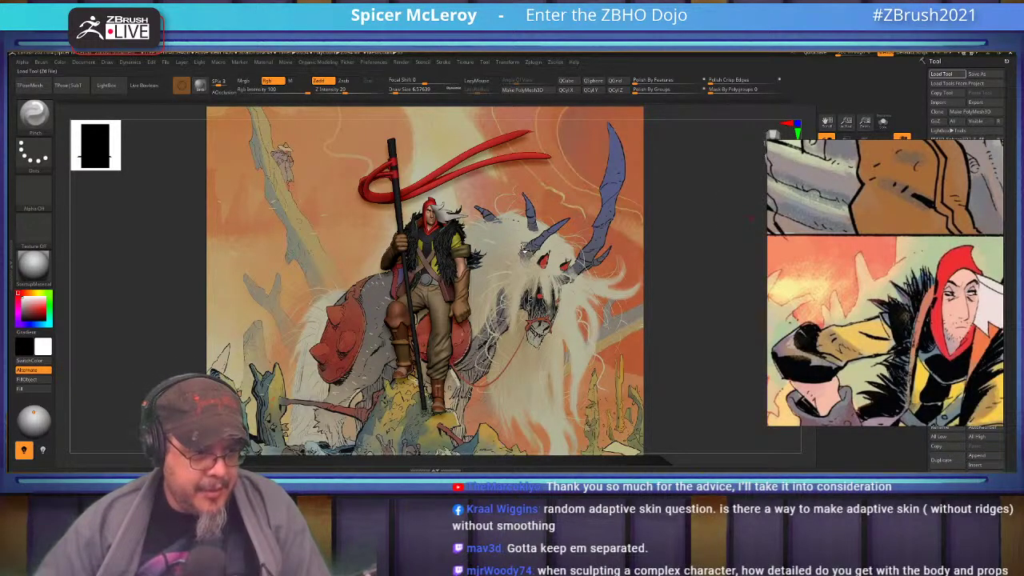
Step: Move the reference image clear of the geometry settings, select Superman's cape subtool and turn on its dynamic subdivision
drag(503, 254, 597, 347)
drag(860, 262, 867, 191)
key(ctrl+d)
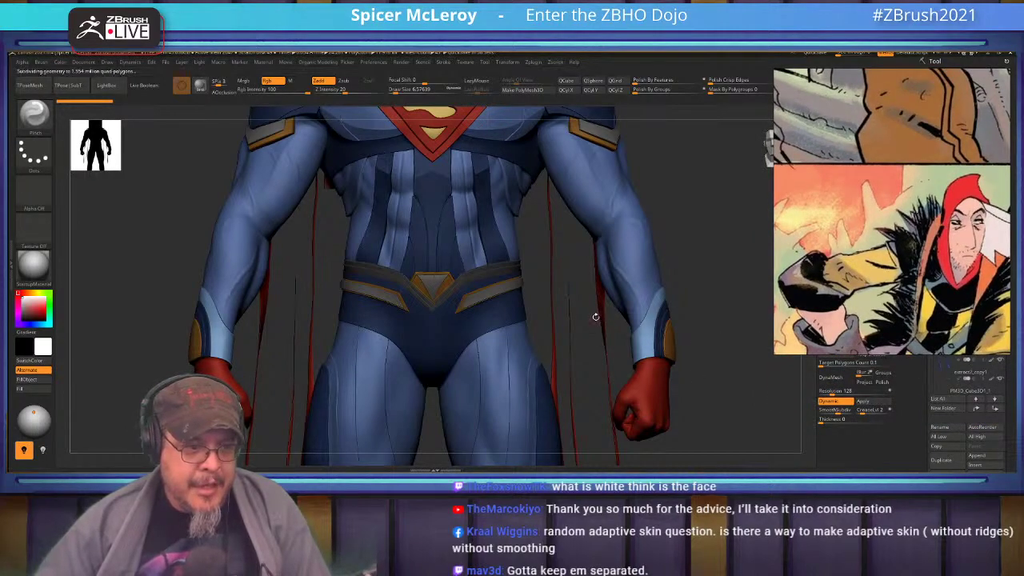
key(shift)
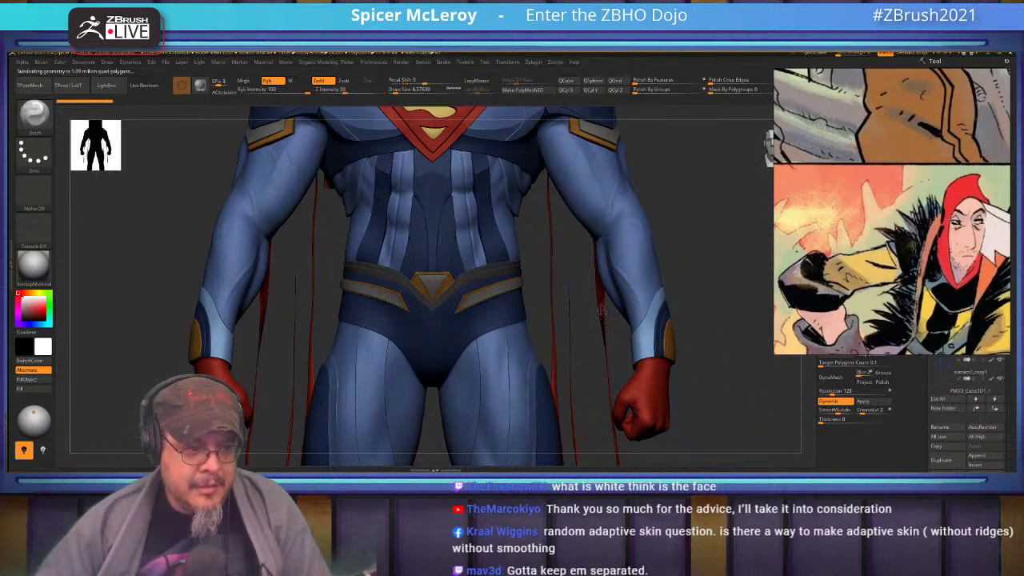
alt+click(602, 311)
click(837, 402)
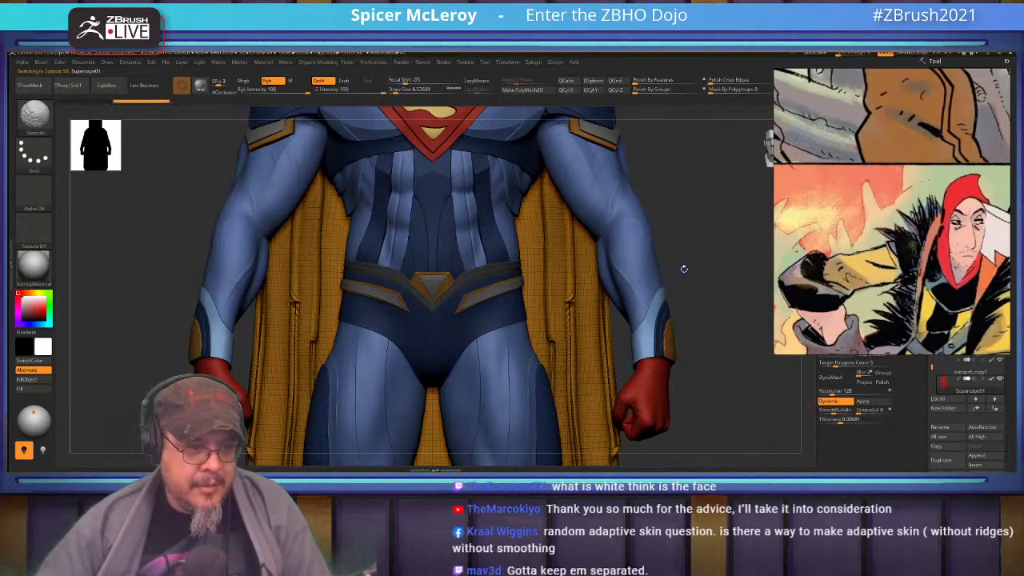
Step: Turn off the wireframe display and examine the thickened cape and the whole Superman figure
key(shift+f)
key(f)
drag(682, 270, 640, 275)
drag(456, 252, 488, 252)
alt+drag(480, 298, 467, 210)
alt+drag(688, 172, 671, 193)
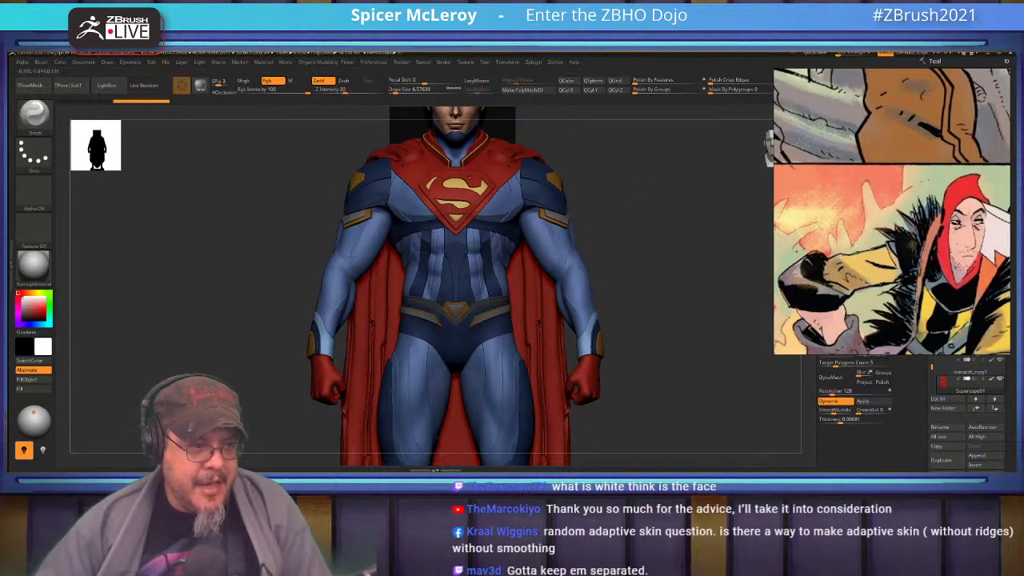
Step: Switch back from Superman to the hooded character tool and examine the whole figure against the reference backdrop
alt+drag(655, 271, 704, 261)
right_drag(920, 212, 805, 234)
click(946, 213)
alt+right_drag(542, 239, 595, 307)
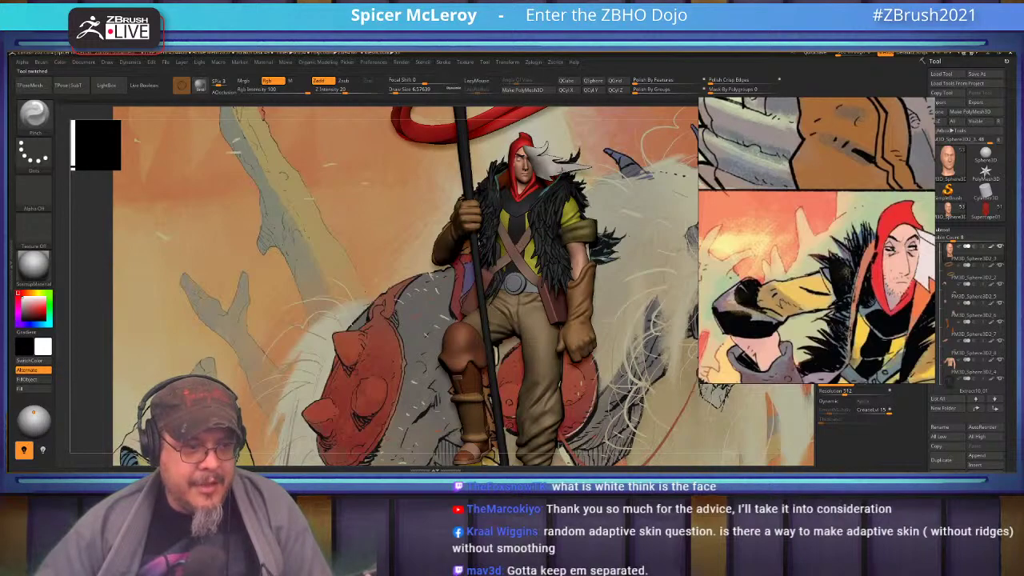
mouse_move(517, 332)
alt+right_down()
mouse_move(508, 252)
mouse_move(513, 280)
mouse_move(535, 275)
mouse_move(531, 322)
mouse_move(547, 274)
alt+right_up()
right_drag(391, 268, 523, 249)
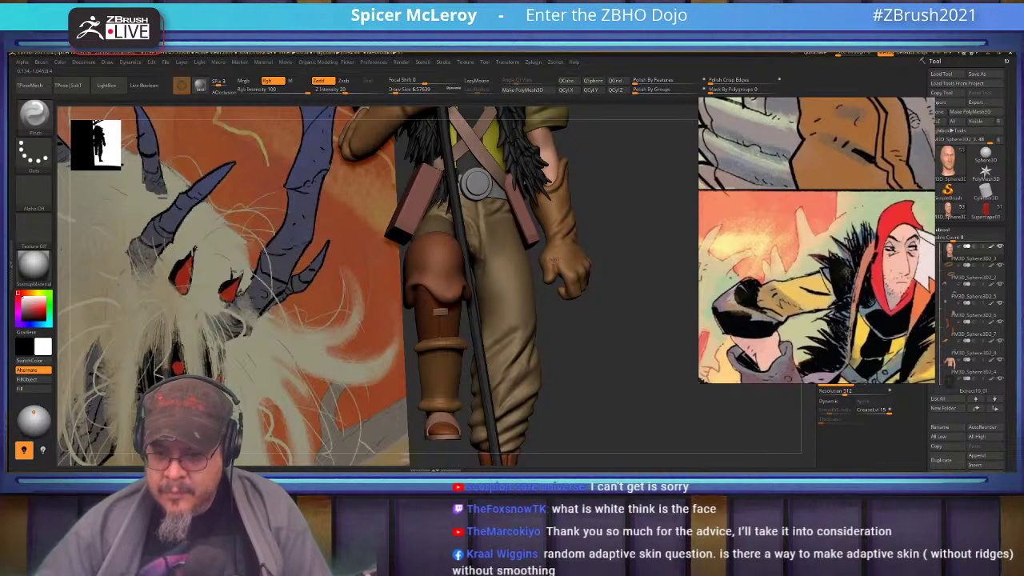
right_drag(552, 254, 512, 261)
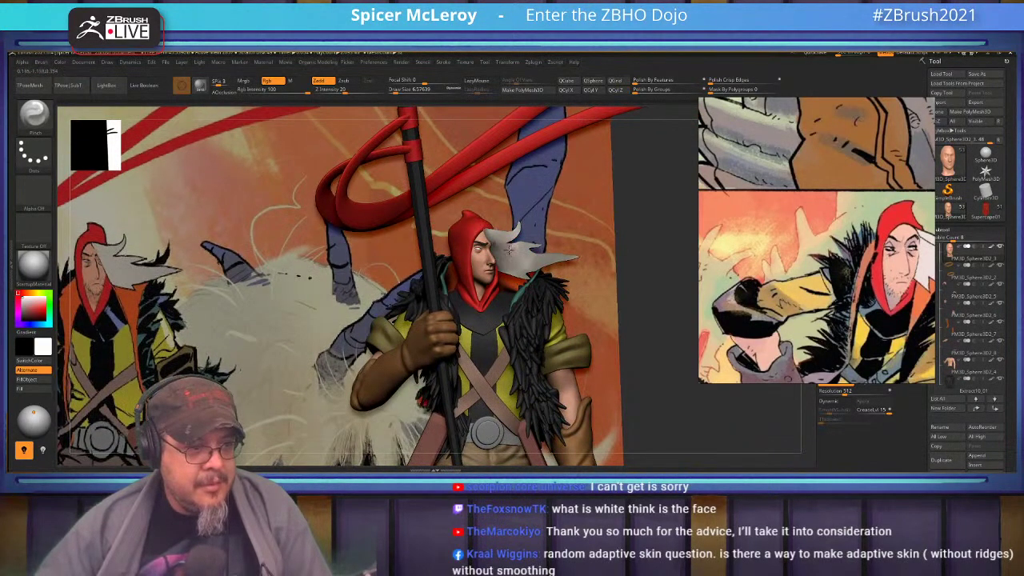
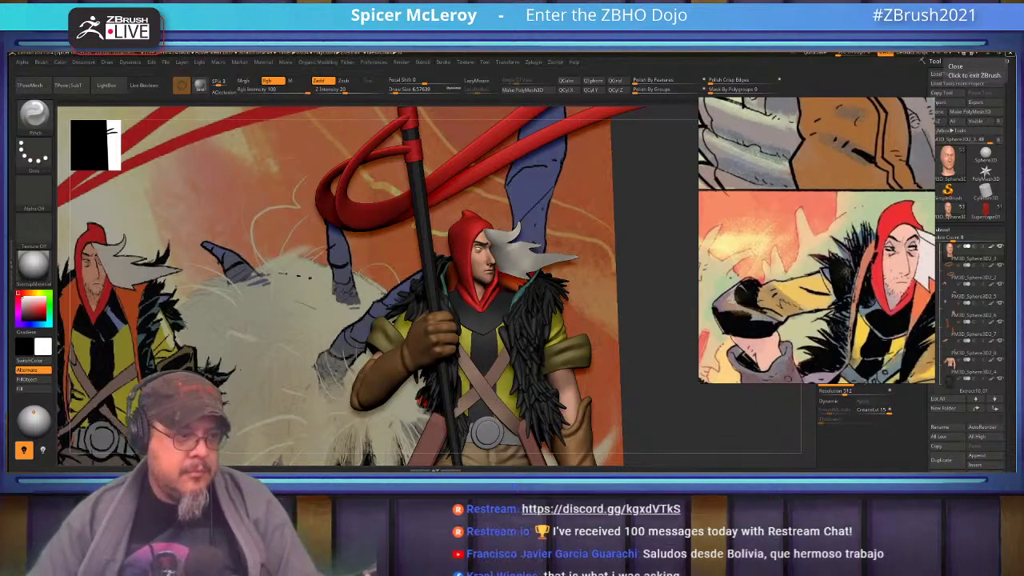
Step: Move the reference image clear of the geometry settings, then select and isolate the glove on the staff-holding arm
drag(685, 355, 497, 345)
alt+click(467, 342)
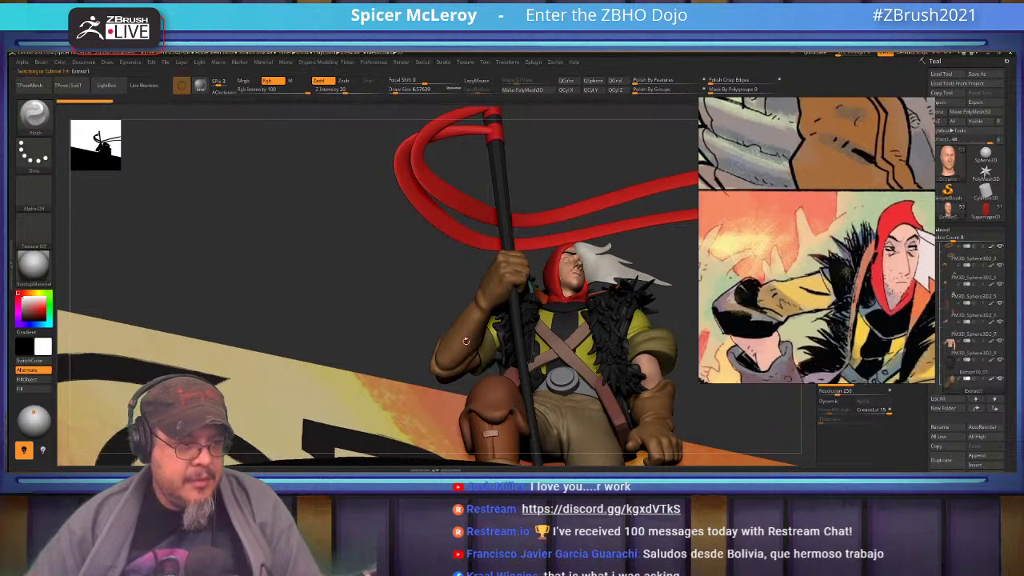
drag(829, 193, 180, 206)
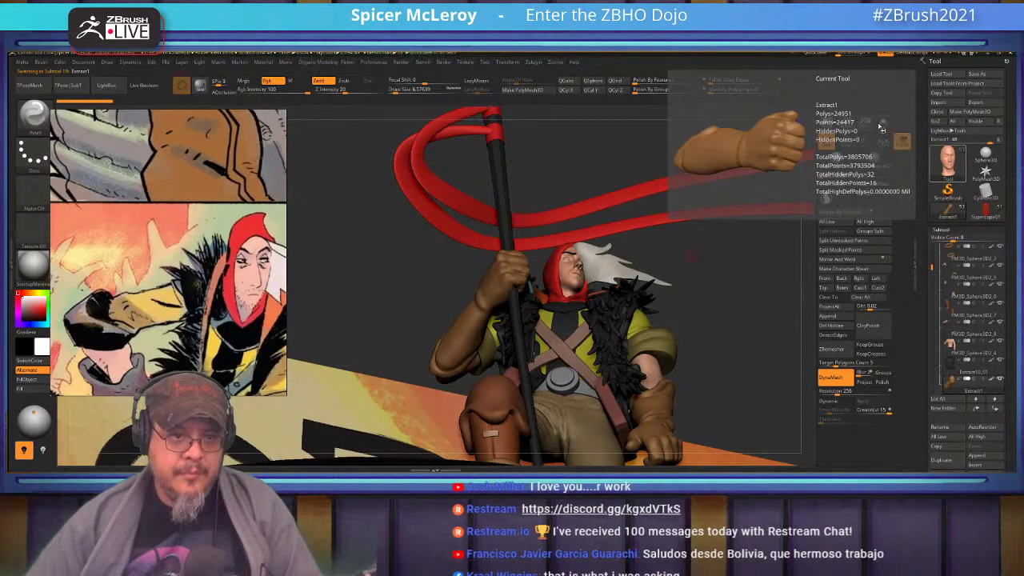
click(882, 124)
Step: Build up soft volume along the glove's forearm and cuff with the FormSoft brush at draw size about 35
mouse_move(622, 322)
mouse_down()
mouse_move(616, 300)
mouse_move(628, 293)
mouse_move(720, 293)
mouse_move(672, 289)
mouse_move(687, 325)
mouse_move(663, 281)
mouse_move(679, 320)
mouse_move(655, 299)
mouse_up()
key(b)
click(612, 302)
key(s)
click(656, 315)
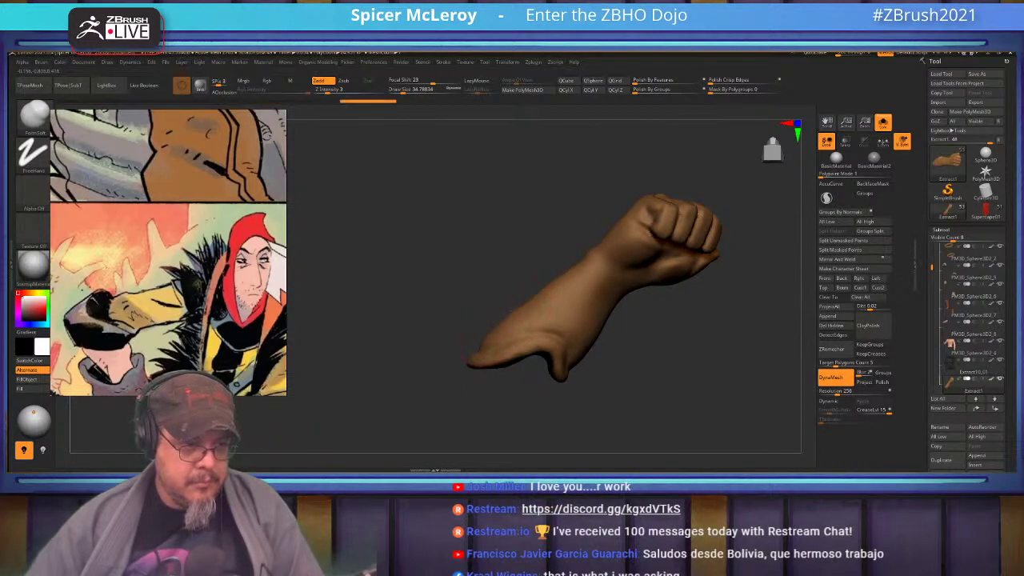
drag(631, 336, 618, 304)
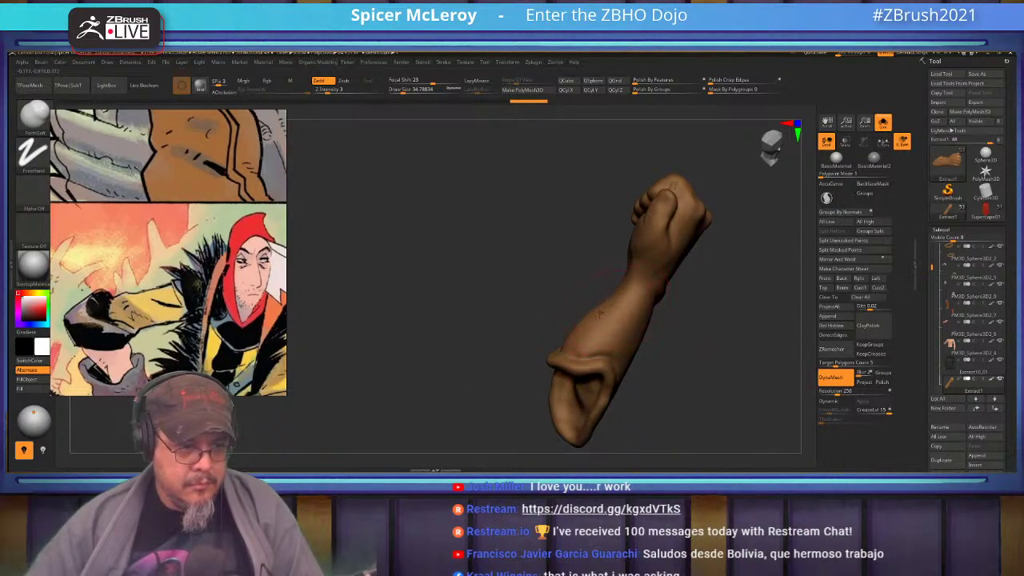
alt+right_drag(593, 353, 698, 225)
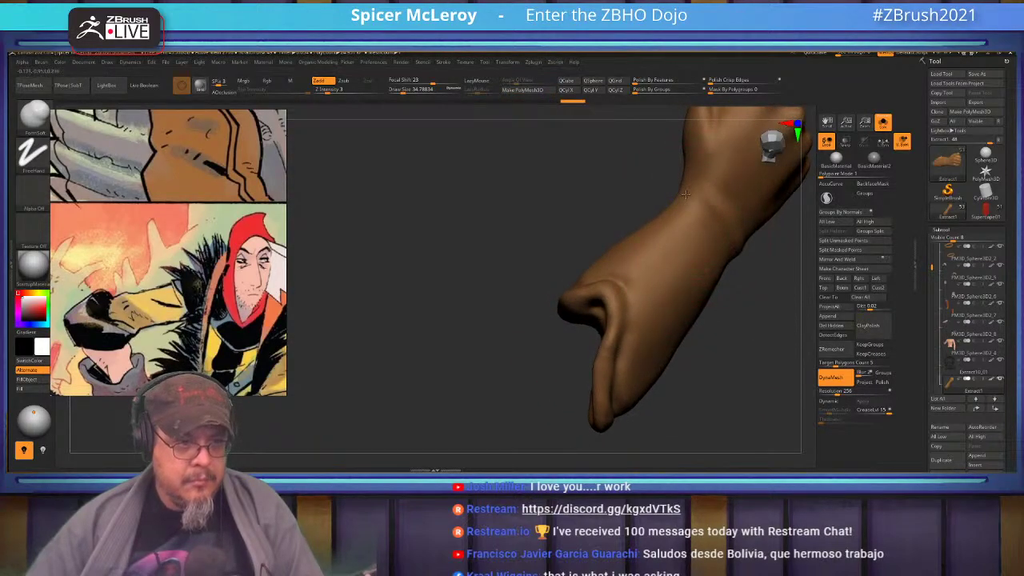
right_drag(640, 246, 669, 321)
right_drag(698, 383, 689, 302)
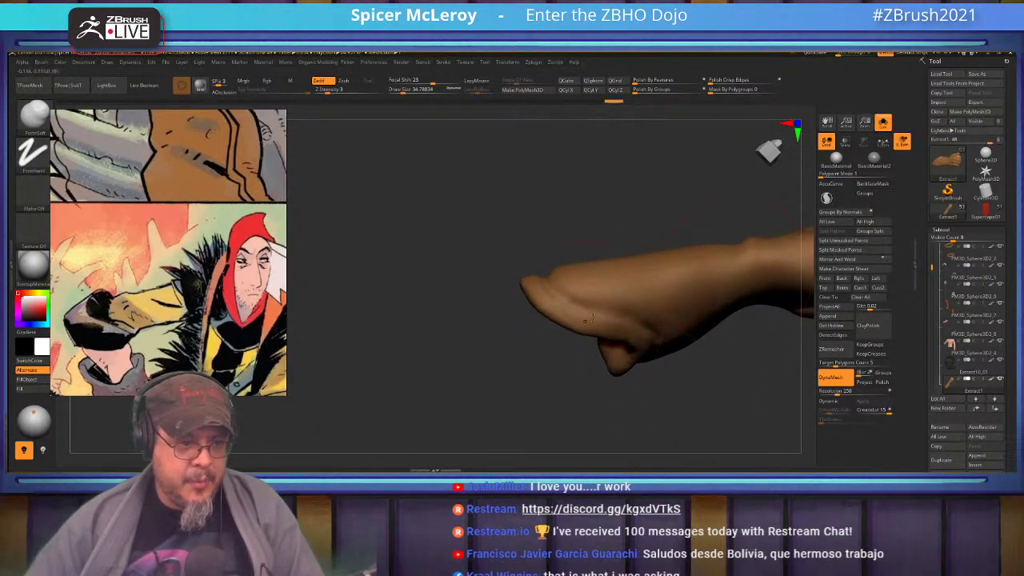
right_drag(719, 386, 744, 303)
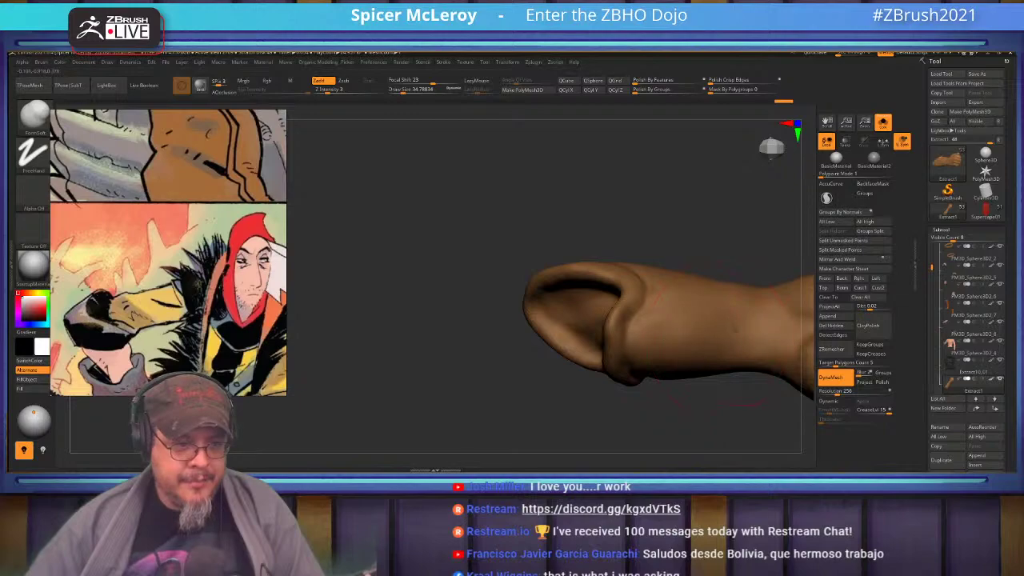
key(shift)
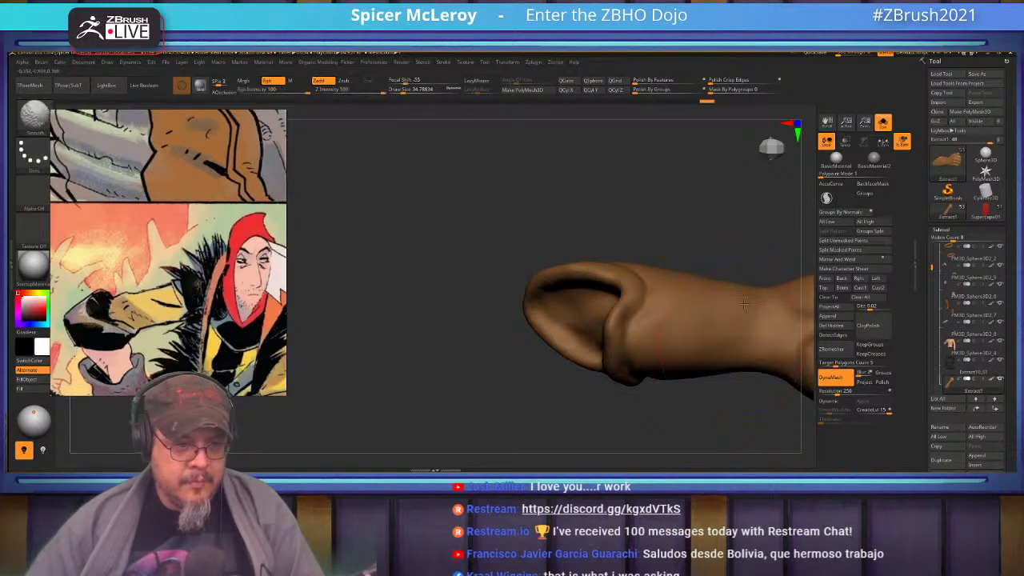
Step: Reshape the glove's cuff opening and forearm outline with the Move brush
mouse_move(703, 436)
mouse_down()
mouse_move(732, 288)
mouse_move(672, 277)
mouse_move(666, 254)
mouse_move(713, 281)
mouse_up()
key(b)
key(m)
key(v)
key(s)
click(646, 263)
drag(647, 263, 654, 256)
drag(570, 302, 563, 300)
drag(596, 352, 590, 355)
drag(674, 304, 679, 299)
mouse_move(756, 290)
mouse_down()
mouse_move(692, 280)
mouse_move(512, 304)
mouse_up()
mouse_move(720, 309)
mouse_down()
mouse_move(704, 317)
mouse_move(744, 346)
mouse_move(750, 335)
mouse_up()
Step: Carve a crease beneath the rolled rim of the glove's cuff with the DamStandard brush at draw size about 17
key(b)
key(d)
key(s)
key(s)
mouse_move(608, 299)
mouse_down()
mouse_move(599, 299)
mouse_move(680, 342)
mouse_up()
key(b)
key(d)
key(s)
mouse_move(758, 336)
mouse_down()
mouse_move(712, 326)
mouse_move(753, 291)
mouse_up()
drag(706, 324, 771, 267)
mouse_move(544, 291)
mouse_down()
mouse_move(553, 292)
mouse_move(486, 295)
mouse_up()
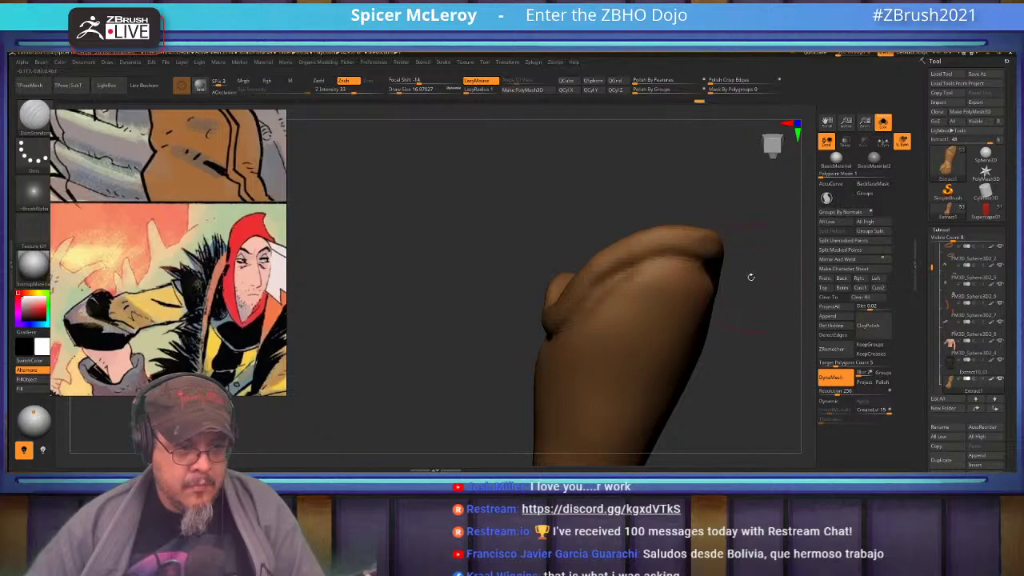
drag(755, 279, 692, 256)
drag(778, 276, 715, 239)
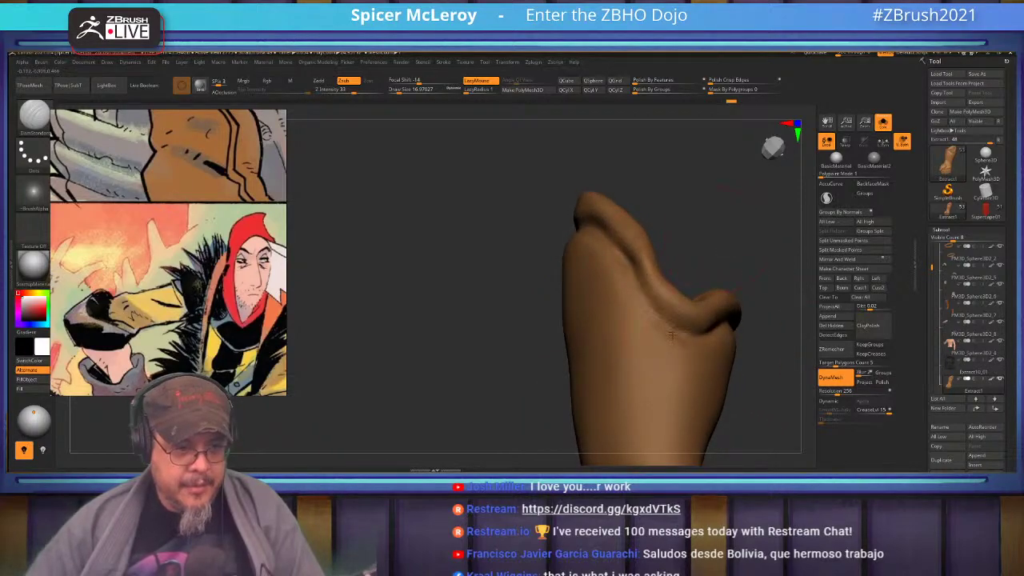
drag(754, 302, 666, 306)
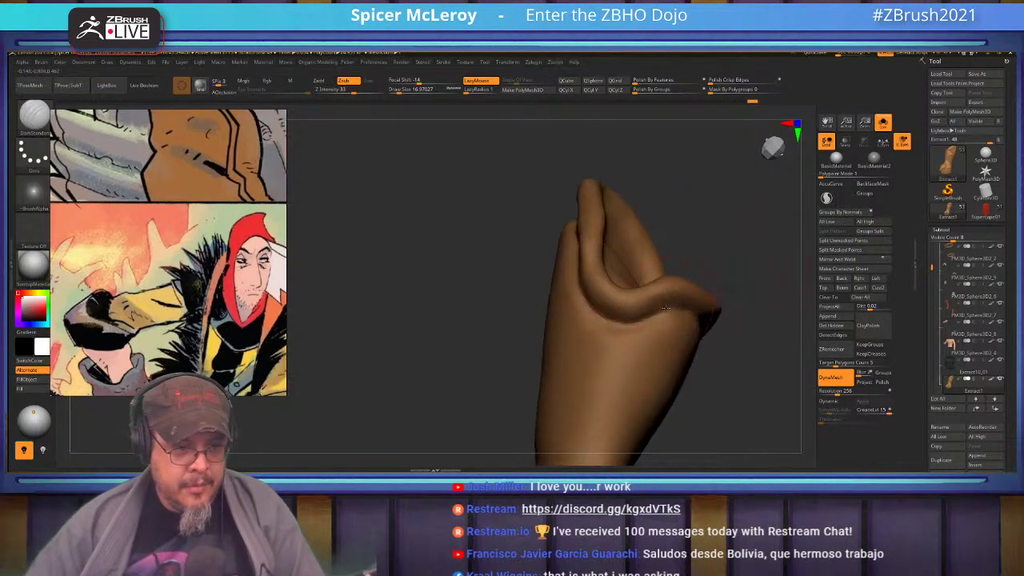
Step: Build up the rolled rim of the cuff with the FormSoft brush at draw size about 9.4
mouse_move(704, 276)
alt+mouse_down()
mouse_move(682, 356)
mouse_move(636, 324)
alt+mouse_up()
key(b)
key(f)
key(s)
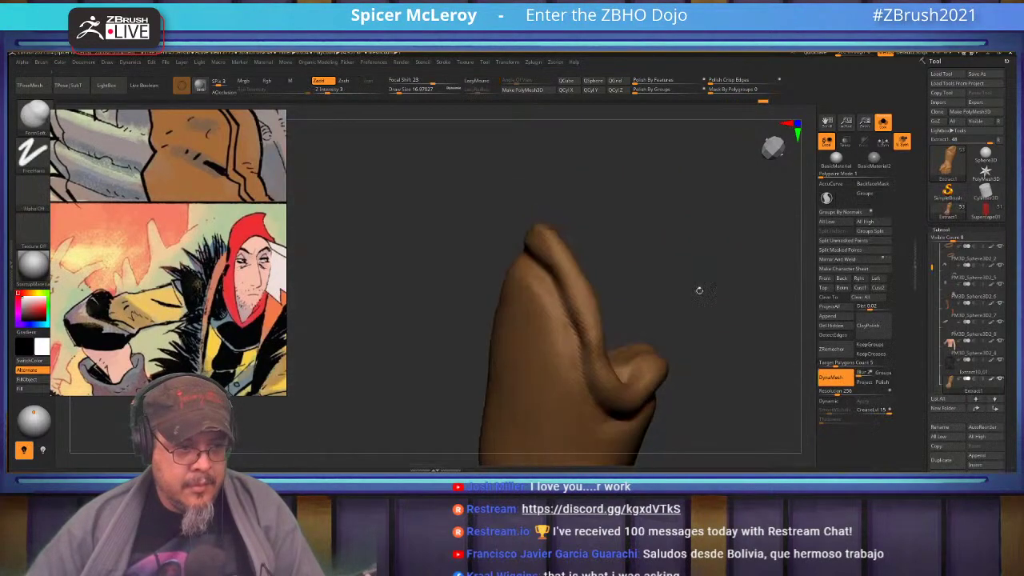
key(s)
click(551, 259)
drag(538, 234, 583, 308)
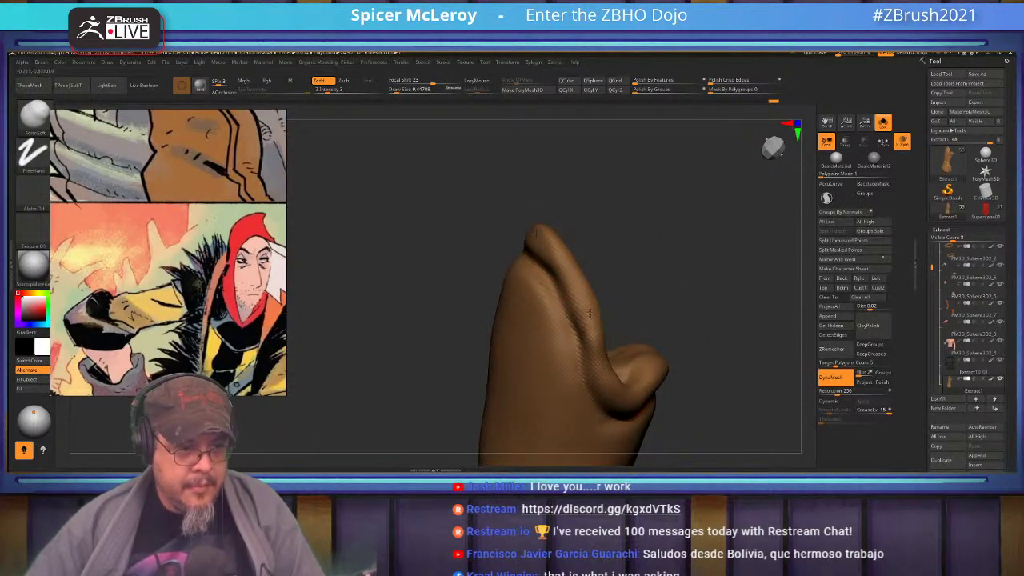
mouse_move(547, 225)
mouse_down()
mouse_move(542, 242)
mouse_move(632, 258)
mouse_move(697, 318)
mouse_move(708, 256)
mouse_up()
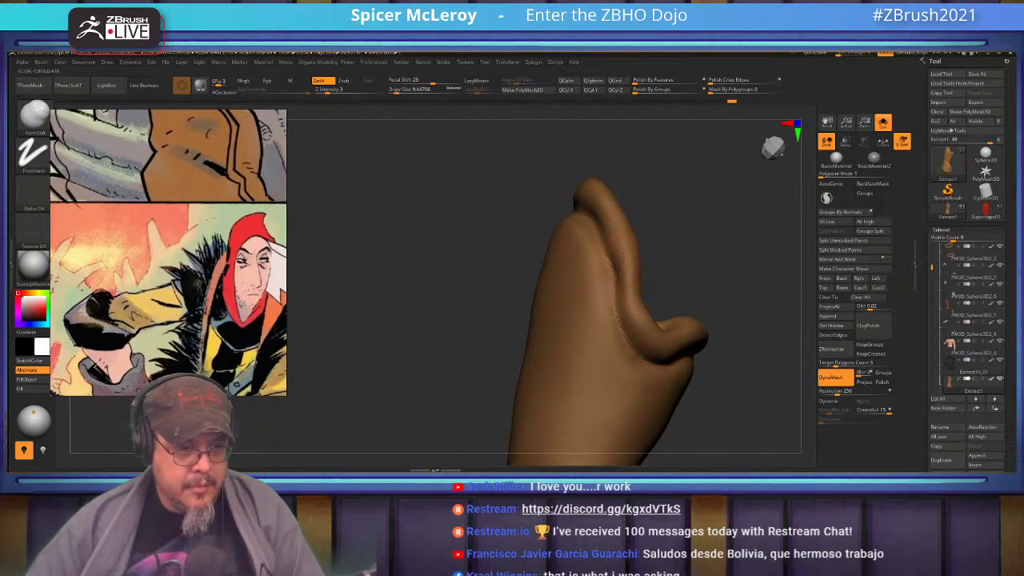
Step: Smooth the crease and the forearm surface beneath the cuff's rolled rim on both sides of the glove
shift+drag(613, 273, 618, 296)
mouse_move(612, 248)
mouse_down()
mouse_move(614, 284)
mouse_move(621, 239)
mouse_move(624, 260)
mouse_up()
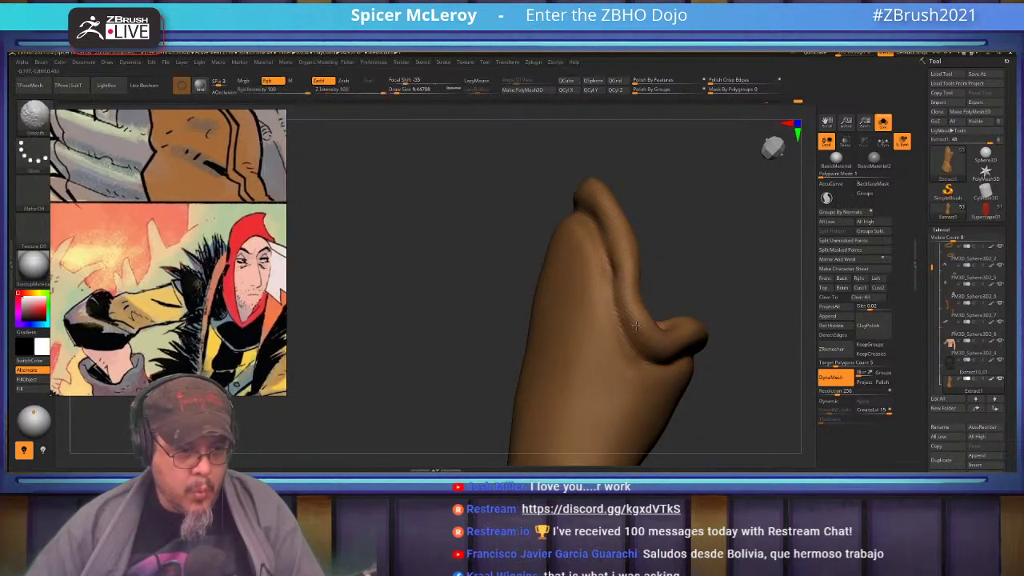
mouse_move(777, 322)
mouse_down()
mouse_move(741, 310)
mouse_move(750, 238)
mouse_up()
shift+drag(638, 271, 599, 281)
drag(704, 308, 746, 313)
mouse_move(726, 276)
mouse_down()
mouse_move(661, 259)
mouse_move(704, 297)
mouse_move(699, 305)
mouse_up()
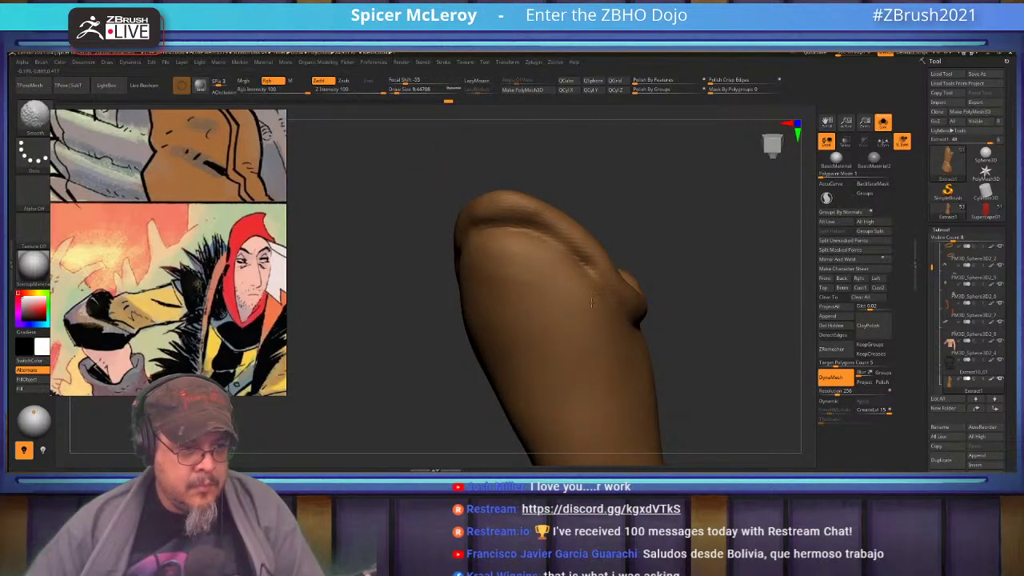
mouse_move(688, 221)
mouse_down()
mouse_move(651, 247)
mouse_move(598, 219)
mouse_up()
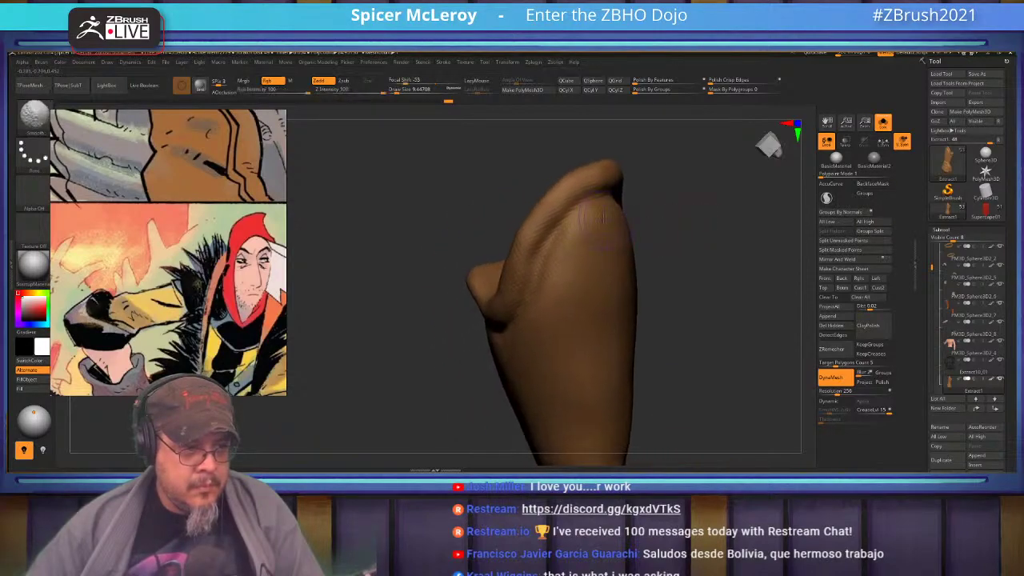
shift+drag(523, 331, 567, 251)
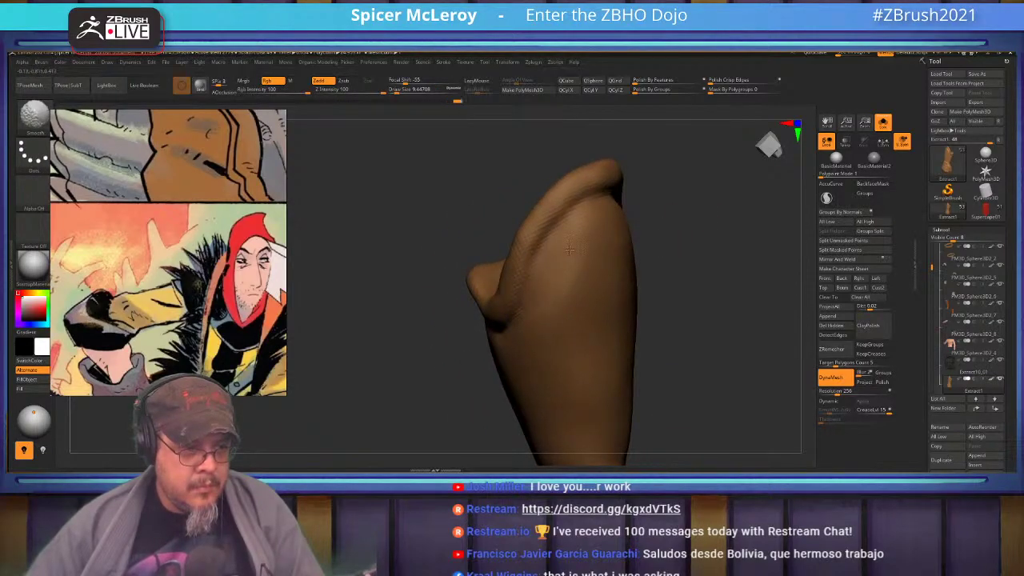
mouse_move(675, 264)
mouse_down()
mouse_move(719, 258)
mouse_move(693, 258)
mouse_up()
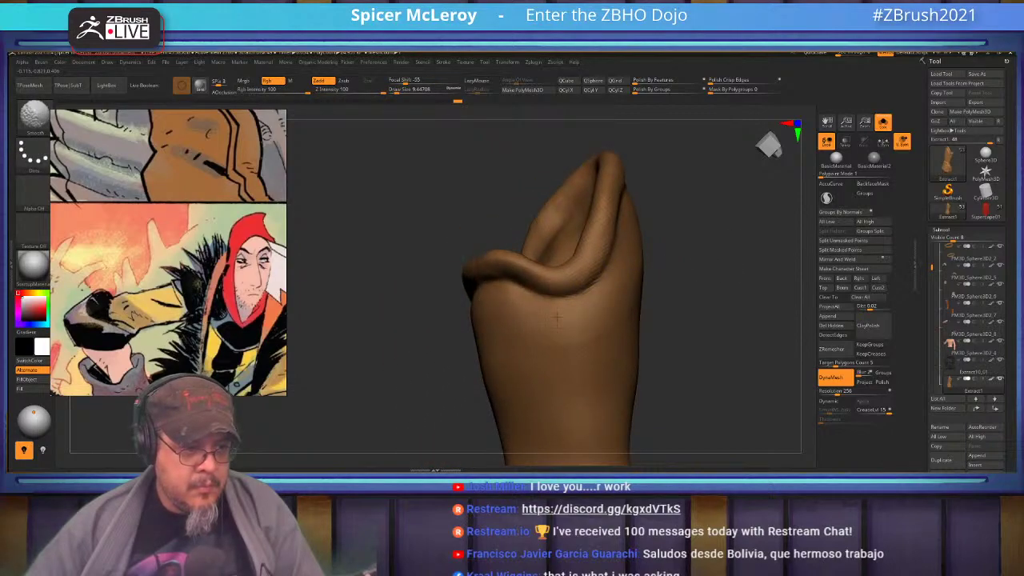
mouse_move(463, 317)
mouse_down()
mouse_move(692, 283)
mouse_move(700, 263)
mouse_move(698, 255)
mouse_move(676, 277)
mouse_move(553, 283)
mouse_up()
Step: Add a raised fold along the cuff's rim with the Standard brush at draw size about 5.75, smoothing its end
key(b)
key(s)
key(t)
key(s)
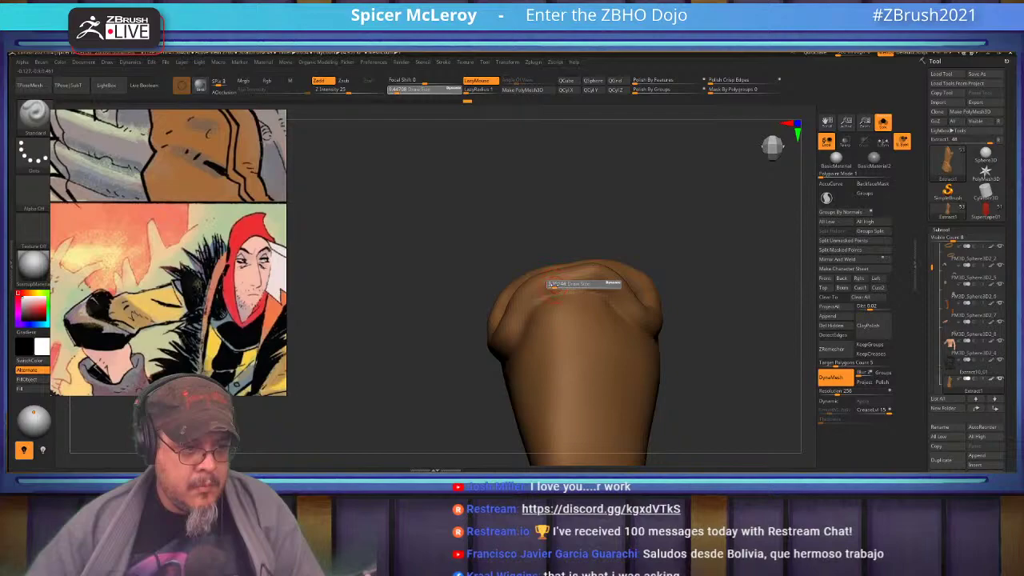
drag(554, 284, 580, 285)
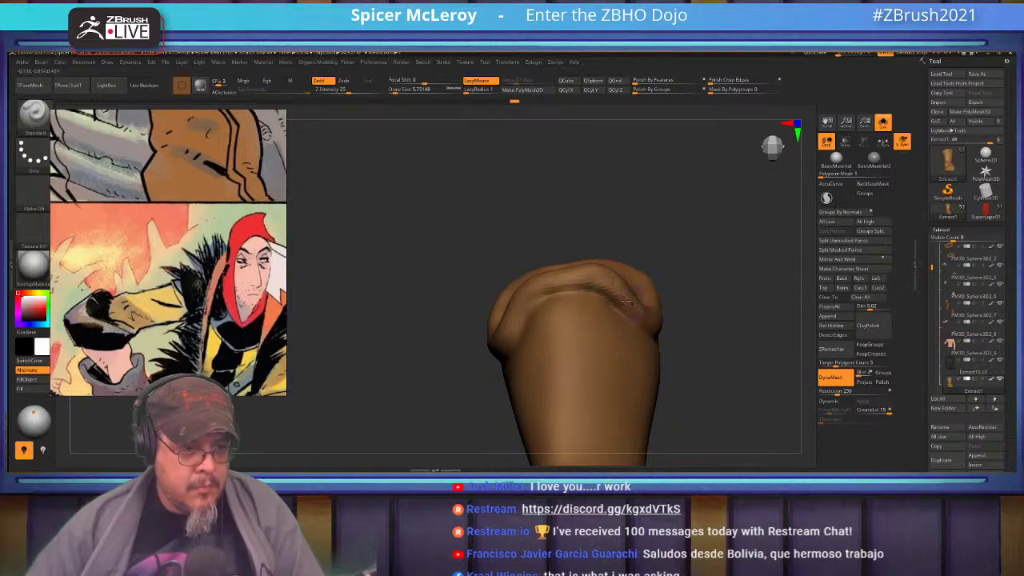
shift+drag(634, 305, 625, 299)
mouse_move(724, 326)
mouse_down()
mouse_move(652, 308)
mouse_move(628, 289)
mouse_up()
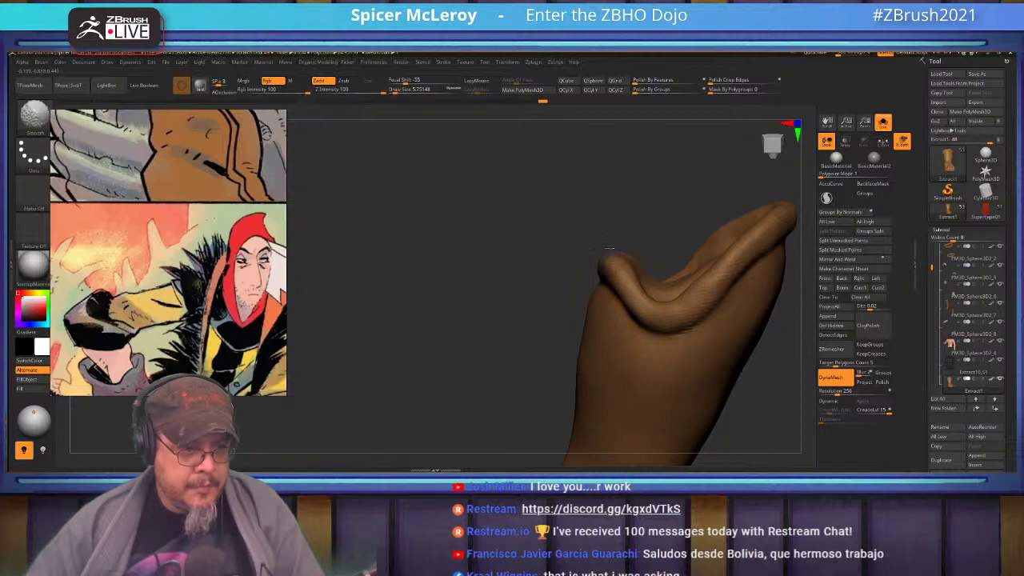
Step: Refine and smooth the folds around the rest of the cuff's rim, then bring the other subtools back into view
mouse_move(568, 284)
mouse_down()
mouse_move(512, 265)
mouse_move(571, 258)
mouse_up()
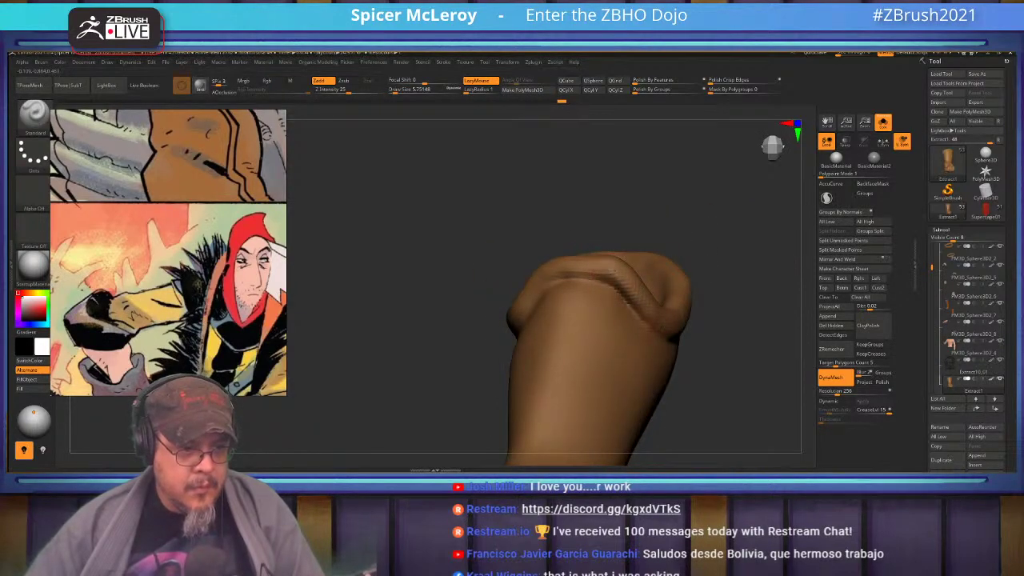
drag(704, 324, 600, 264)
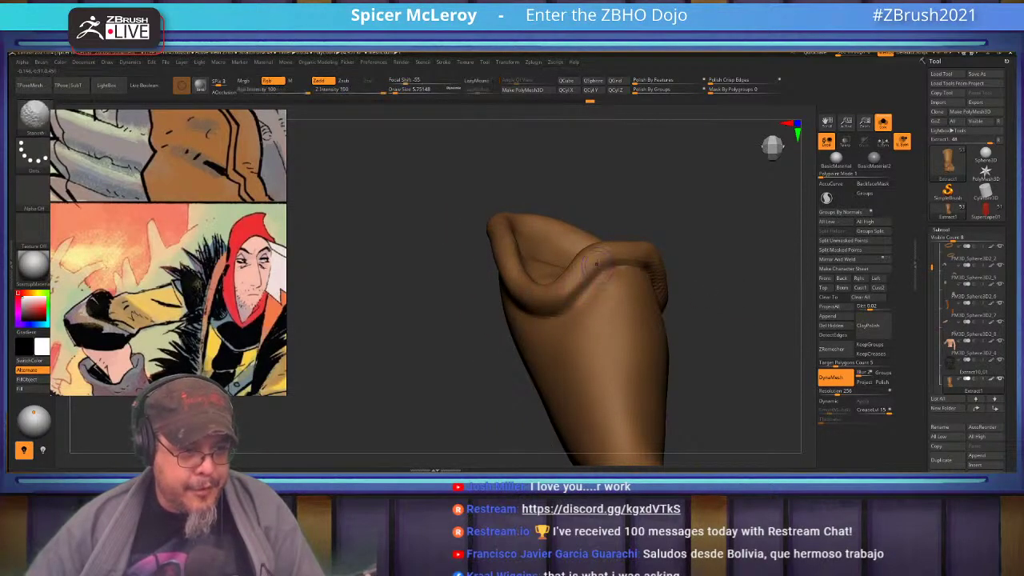
drag(441, 329, 684, 306)
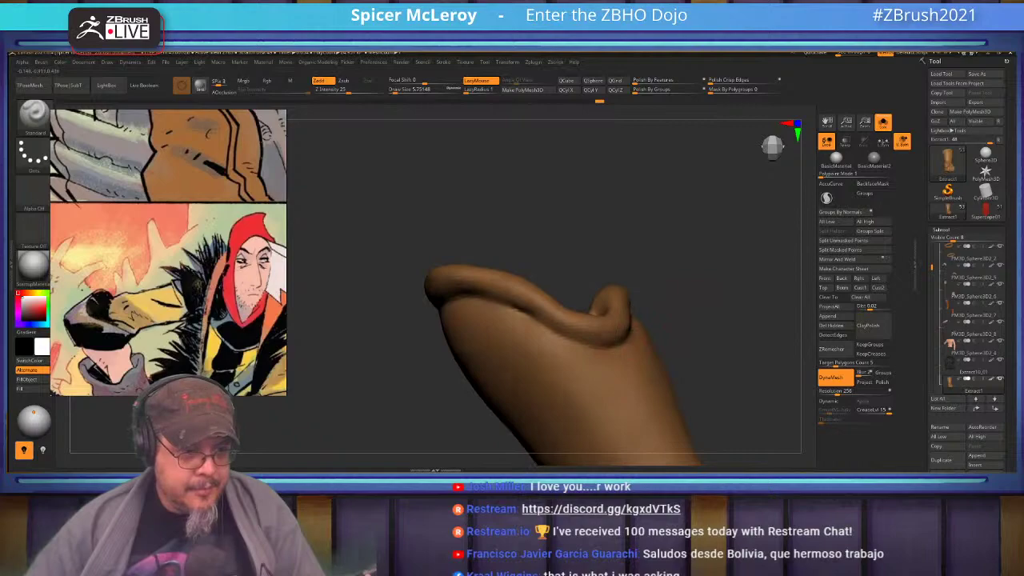
drag(496, 288, 704, 242)
mouse_move(627, 238)
mouse_down()
mouse_move(576, 232)
mouse_move(506, 256)
mouse_up()
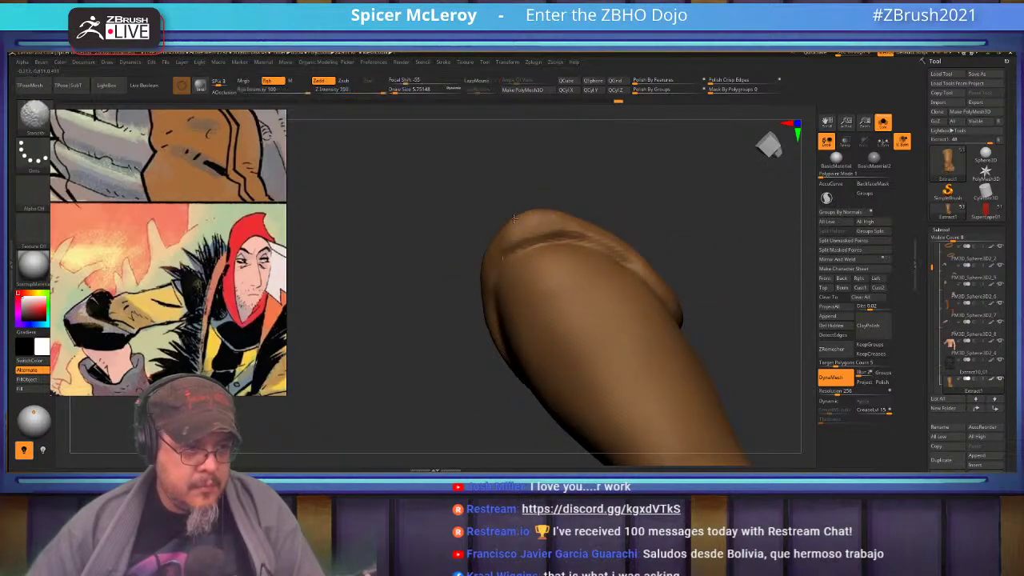
mouse_move(471, 230)
mouse_down()
mouse_move(457, 279)
mouse_move(677, 192)
mouse_up()
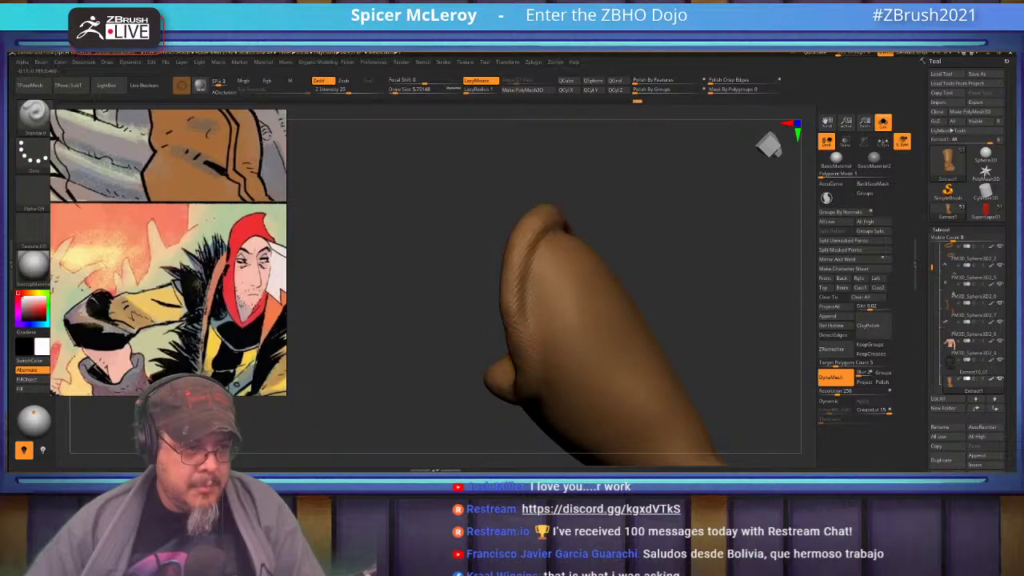
drag(662, 302, 690, 210)
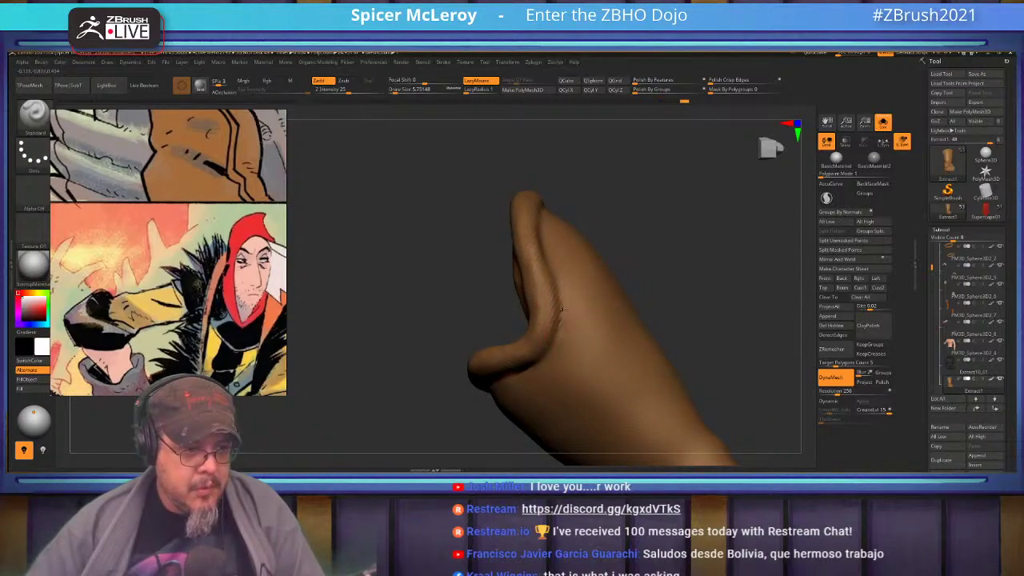
shift+drag(556, 274, 577, 302)
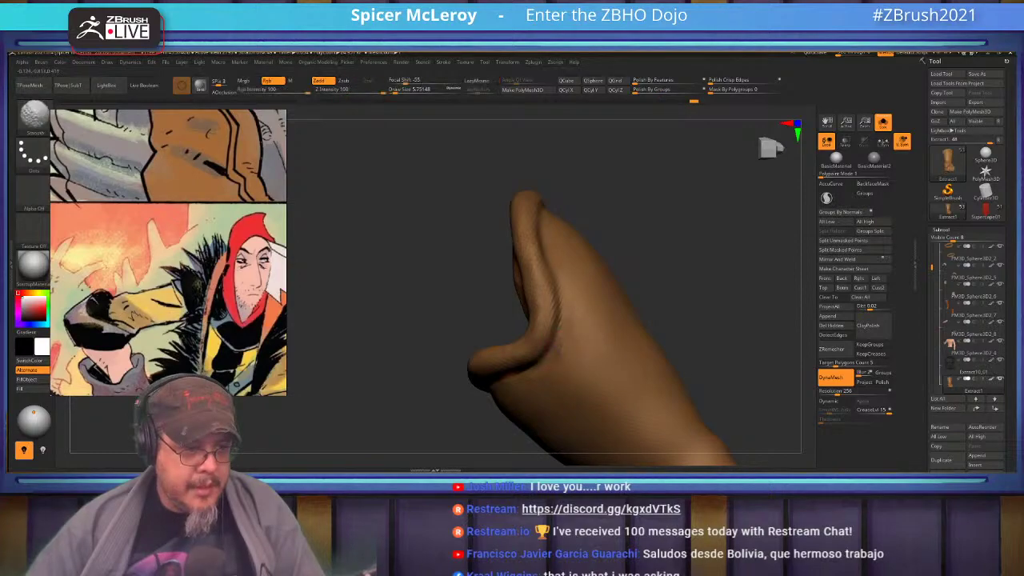
drag(658, 297, 756, 268)
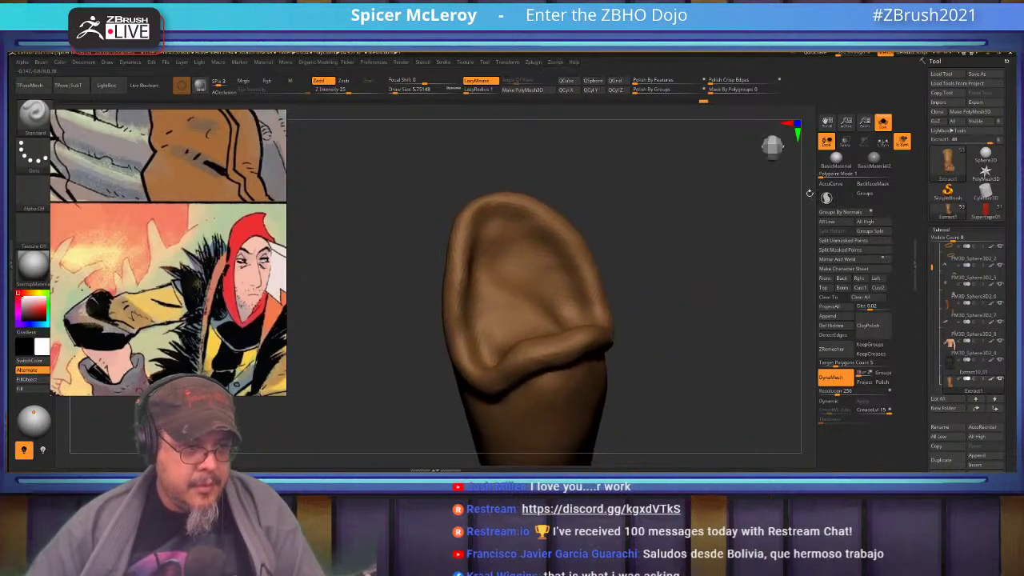
click(883, 122)
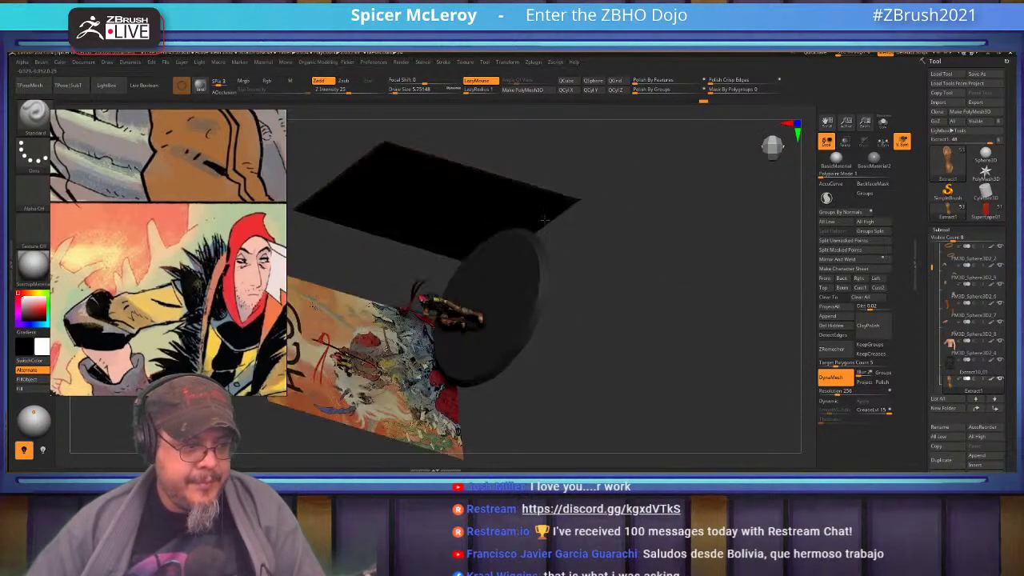
Step: Build up the area between the second and third fingers of the raised glove with ClayBuildup at draw size about 5.75
key(space)
key(m)
mouse_move(636, 281)
shift+mouse_down()
mouse_move(679, 228)
mouse_move(628, 248)
mouse_move(624, 308)
mouse_move(602, 272)
mouse_move(565, 282)
mouse_move(558, 352)
mouse_move(608, 340)
mouse_move(639, 312)
mouse_move(624, 298)
mouse_move(612, 340)
shift+mouse_up()
mouse_move(602, 180)
alt+mouse_down()
mouse_move(560, 280)
mouse_move(572, 342)
mouse_move(674, 347)
mouse_move(676, 396)
alt+mouse_up()
alt+drag(600, 268, 606, 295)
key(b)
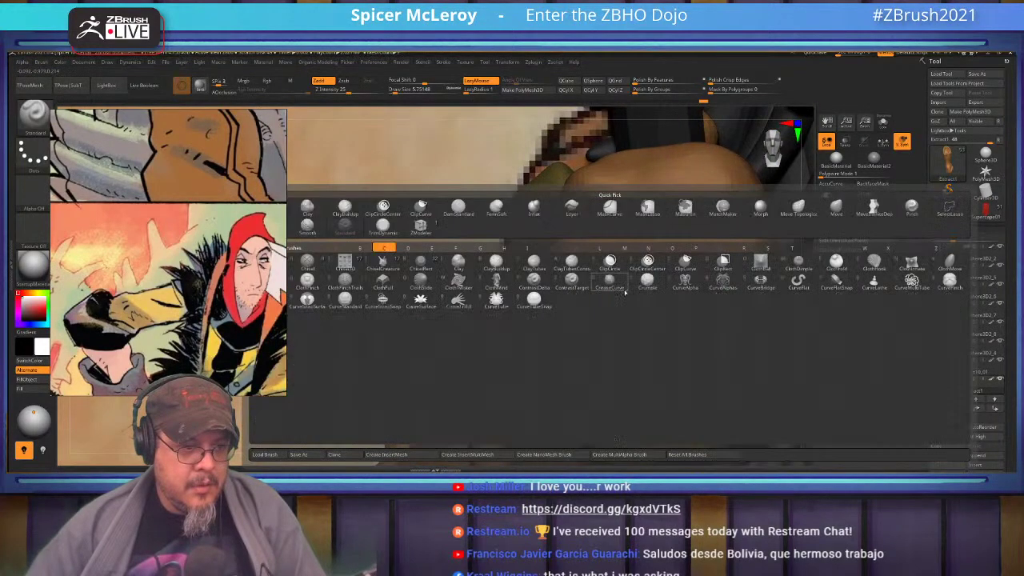
key(c)
key(b)
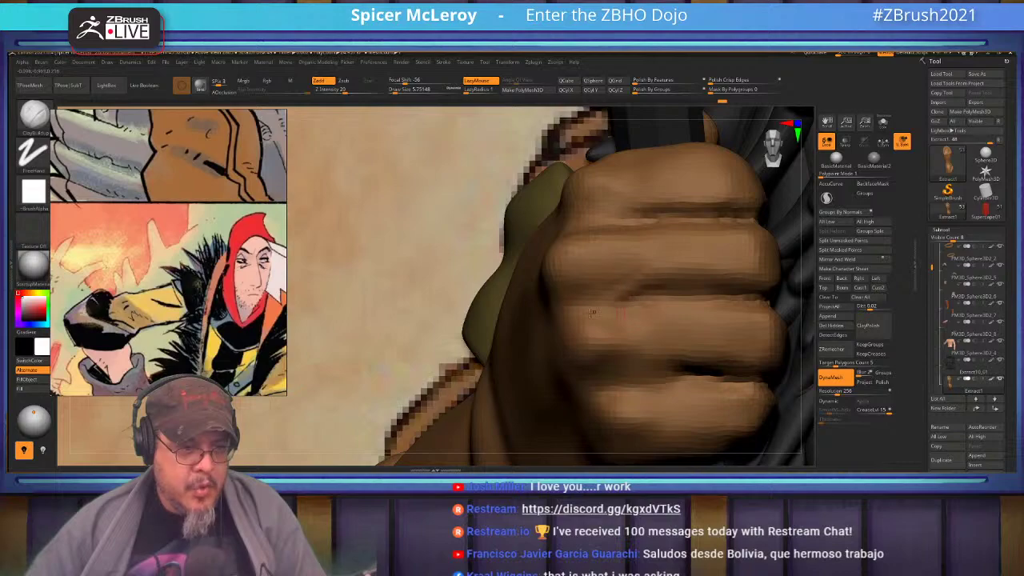
key(shift)
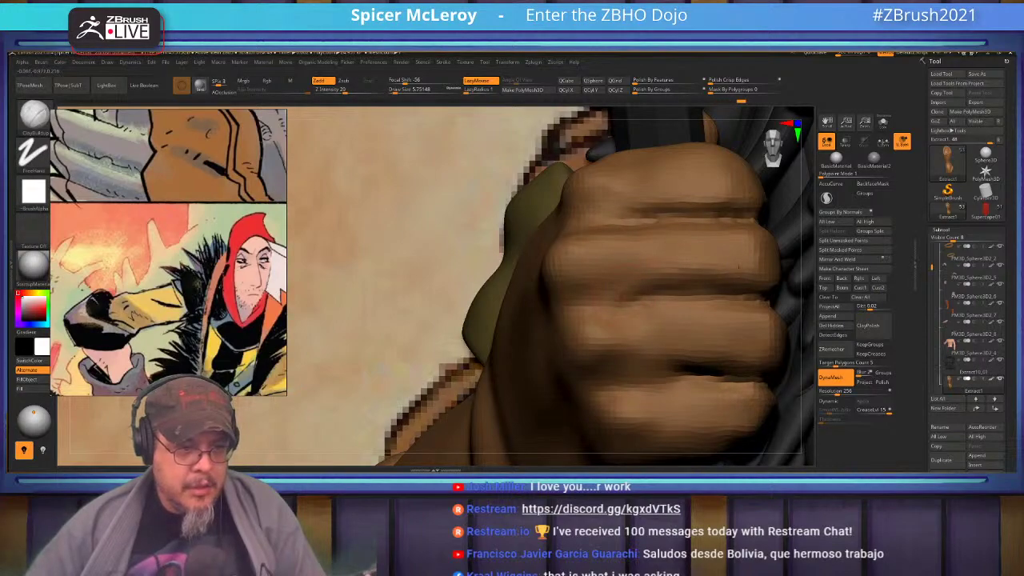
drag(622, 304, 602, 310)
Step: Add clay to the top of the glove's little finger and smooth its base
alt+right_drag(705, 314, 661, 264)
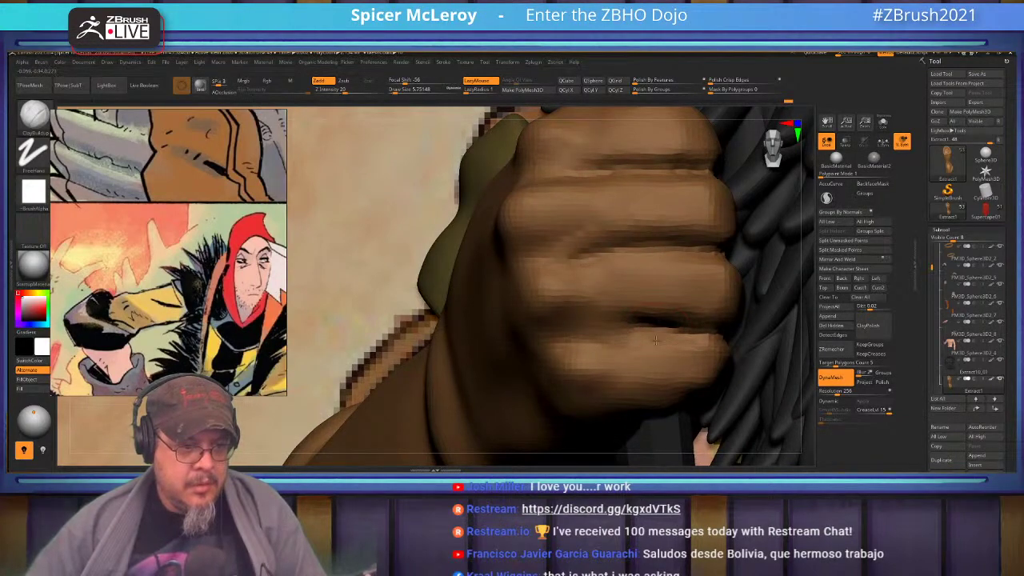
drag(617, 342, 648, 349)
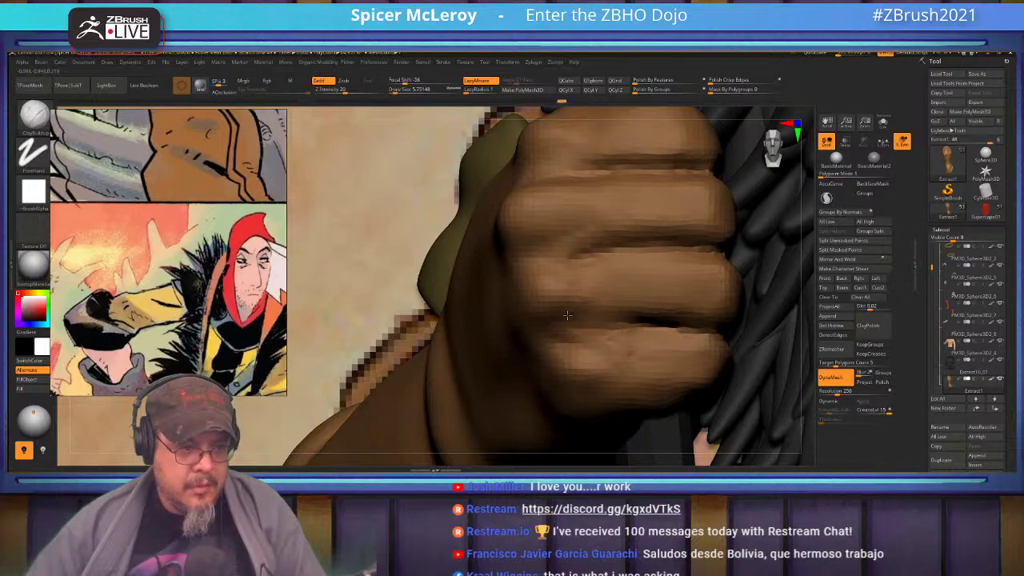
key(shift)
shift+drag(616, 326, 616, 333)
Step: Carve the creases on the underside of the curled little finger with the DamStandard brush at draw size about 5.75
mouse_move(697, 332)
right_down()
mouse_move(627, 189)
mouse_move(570, 308)
right_up()
key(b)
key(d)
key(s)
drag(558, 319, 548, 304)
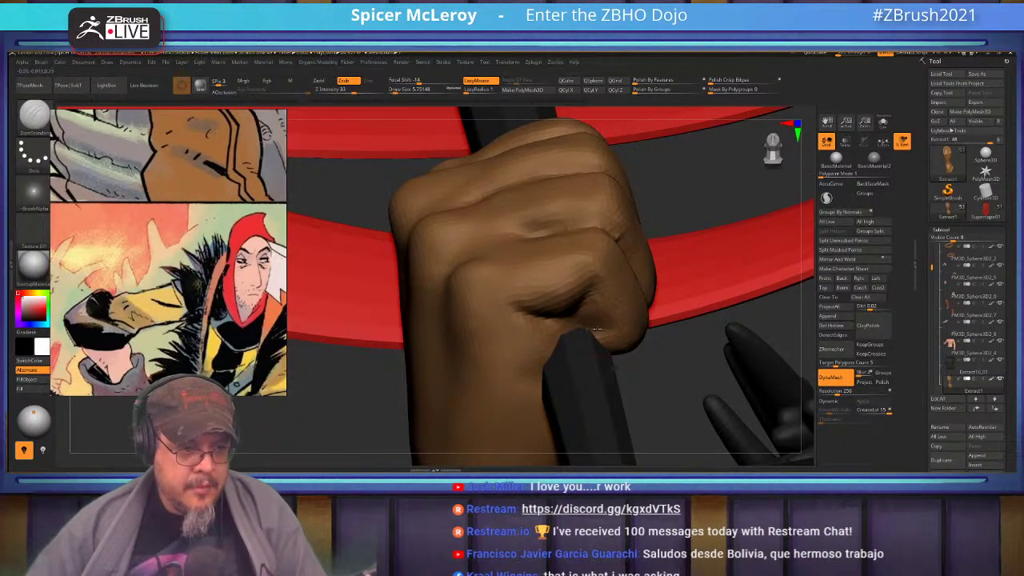
mouse_move(551, 321)
mouse_down()
mouse_move(557, 351)
mouse_move(561, 338)
mouse_up()
mouse_move(561, 338)
right_down()
mouse_move(555, 375)
mouse_move(524, 353)
mouse_move(444, 372)
mouse_move(431, 400)
mouse_move(602, 287)
mouse_move(632, 232)
right_up()
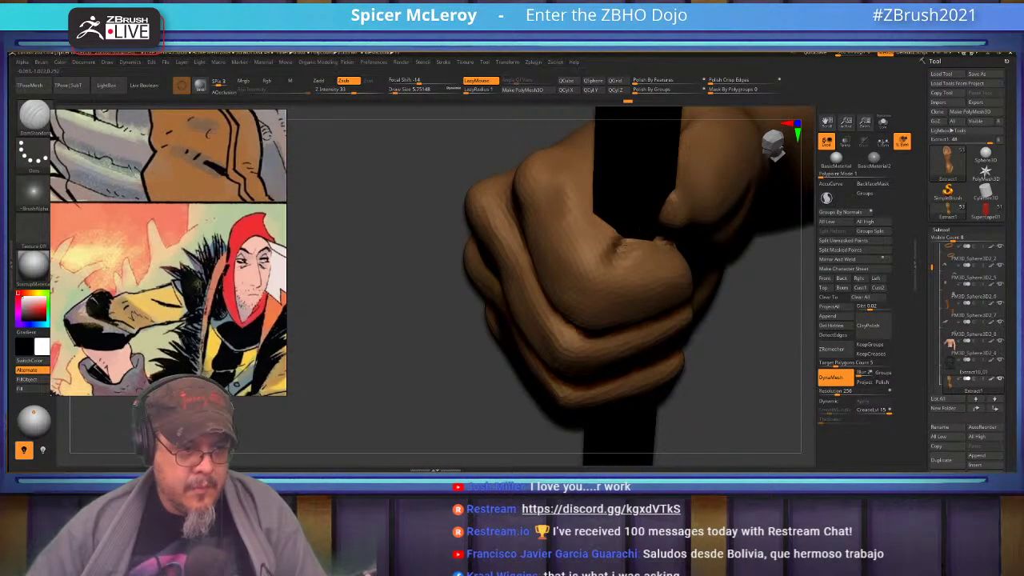
key(shift)
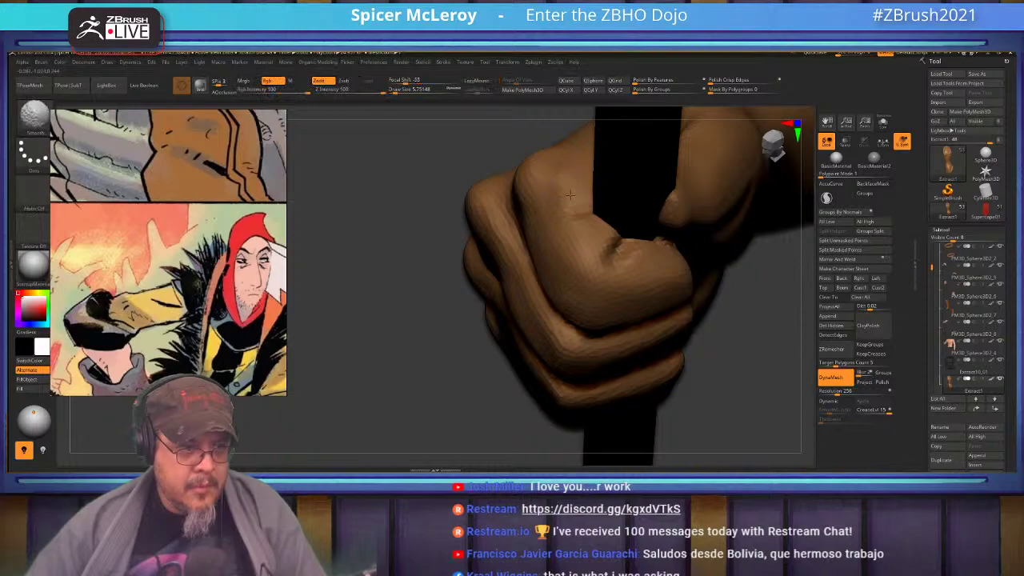
right_drag(595, 248, 578, 288)
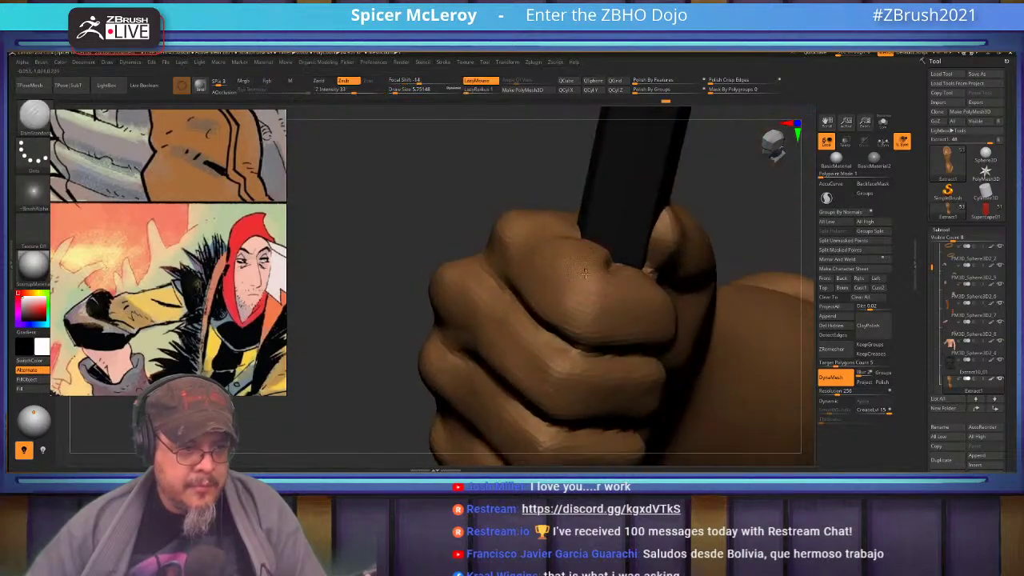
Step: Reshape the index finger and the curled fingertips of the fist with the Move brush at draw size about 10.5
key(b)
key(m)
key(v)
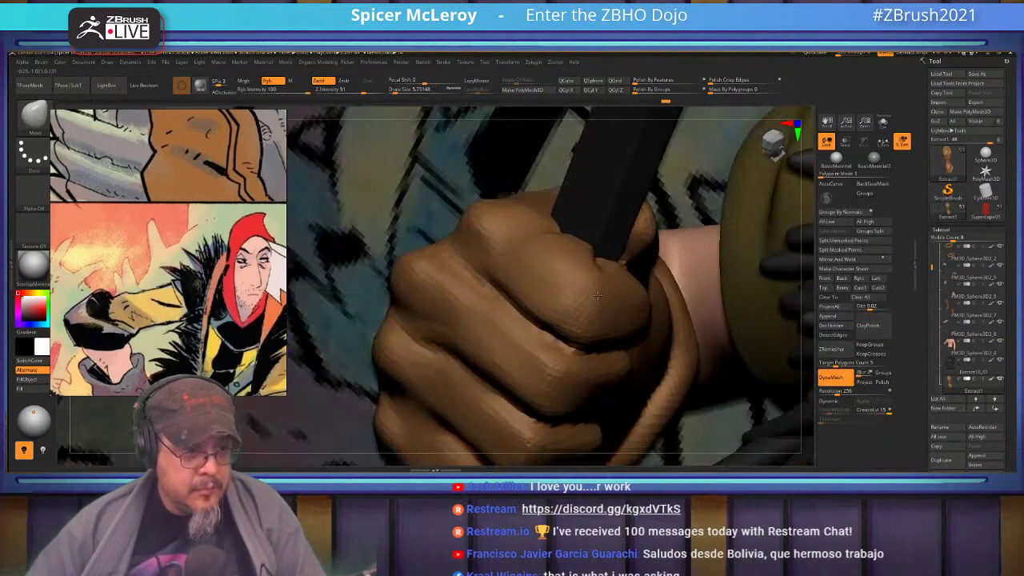
key(s)
drag(597, 297, 596, 297)
mouse_move(614, 296)
right_down()
mouse_move(632, 280)
mouse_move(621, 287)
right_up()
mouse_move(674, 266)
right_down()
mouse_move(609, 270)
mouse_move(633, 281)
mouse_move(600, 269)
mouse_move(573, 301)
mouse_move(482, 270)
mouse_move(518, 273)
mouse_move(575, 254)
mouse_move(583, 236)
right_up()
mouse_move(565, 302)
right_down()
mouse_move(552, 276)
mouse_move(544, 316)
mouse_move(554, 277)
mouse_move(594, 298)
mouse_move(549, 345)
mouse_move(598, 352)
right_up()
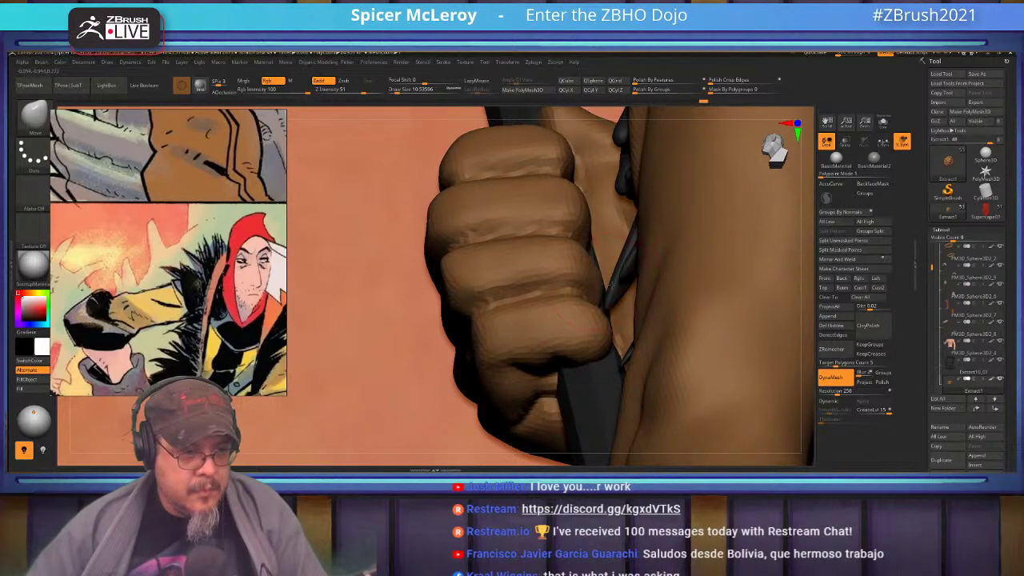
right_drag(611, 250, 605, 284)
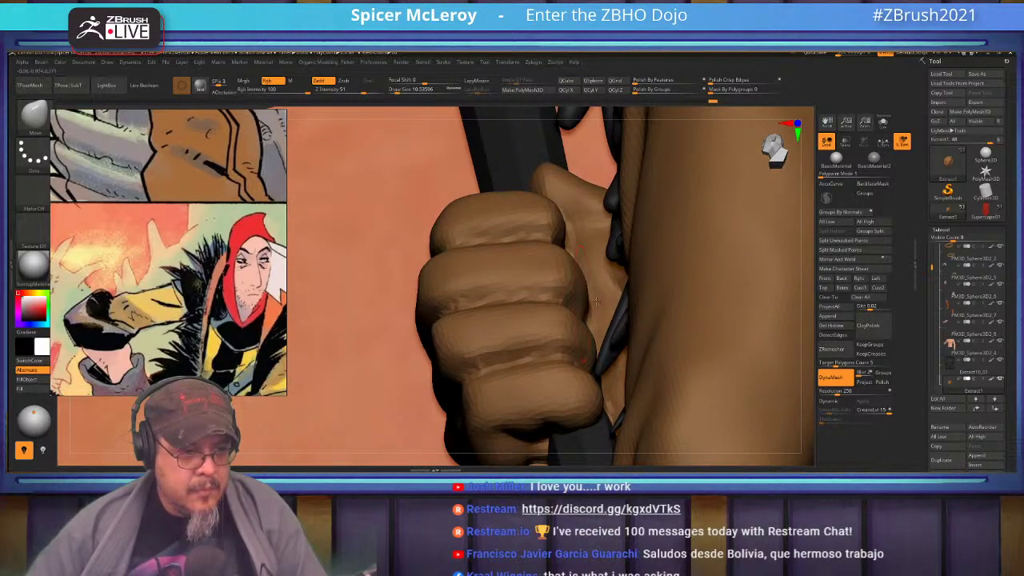
drag(563, 238, 580, 246)
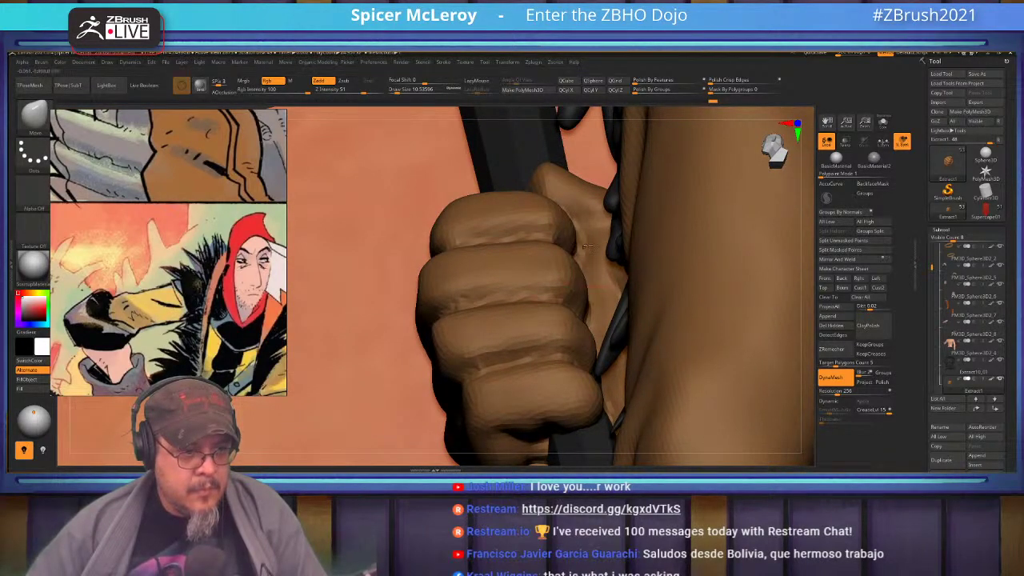
Step: Isolate the glove and adjust the ends of the lower fingers where they meet the palm with the Move brush
key(ctrl+shift+s)
alt+right_drag(580, 403, 609, 285)
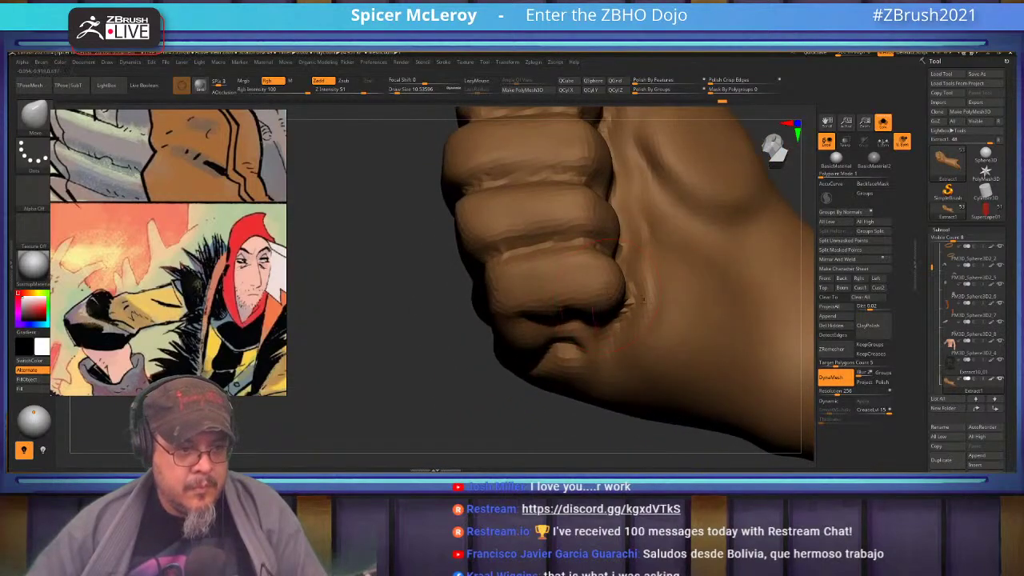
key(s)
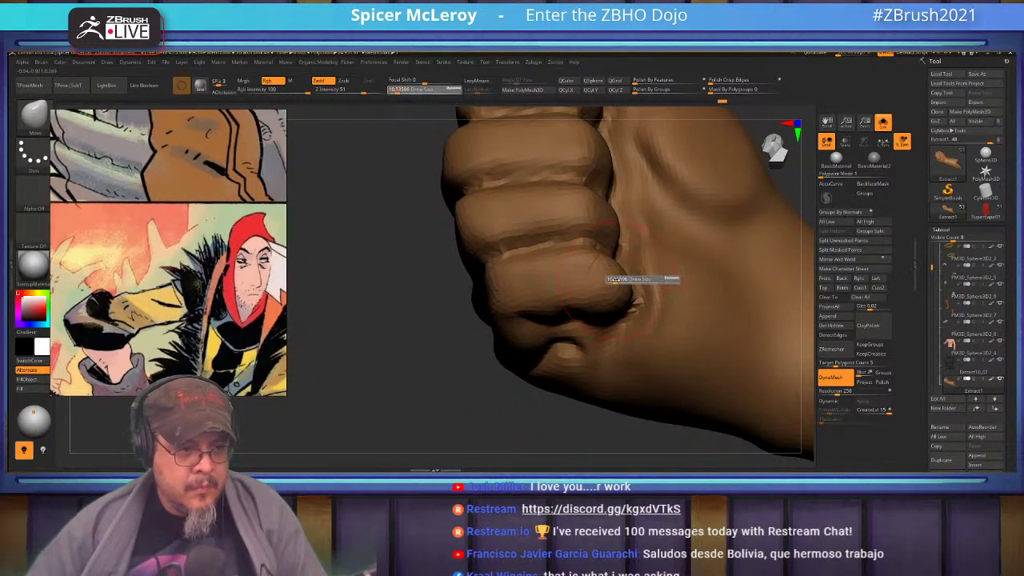
mouse_move(616, 282)
mouse_down()
mouse_move(634, 276)
mouse_move(627, 236)
mouse_up()
alt+right_drag(627, 235, 614, 324)
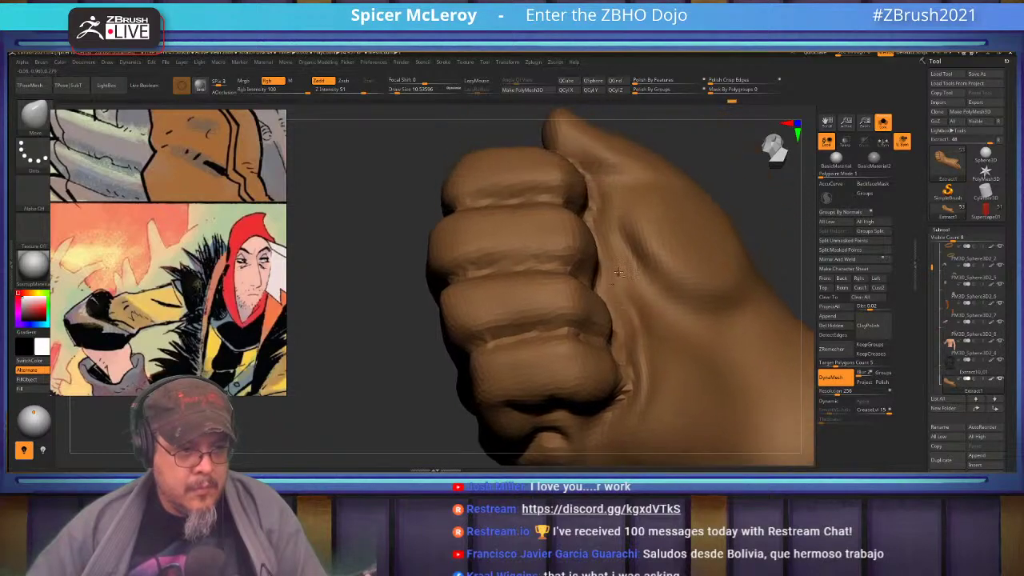
Step: Reshape the palm edge beside the upper fingertips and smooth the palm along the curled fingers
drag(605, 251, 612, 249)
right_drag(614, 249, 620, 308)
drag(599, 220, 599, 195)
alt+right_drag(613, 240, 599, 207)
shift+drag(600, 276, 616, 347)
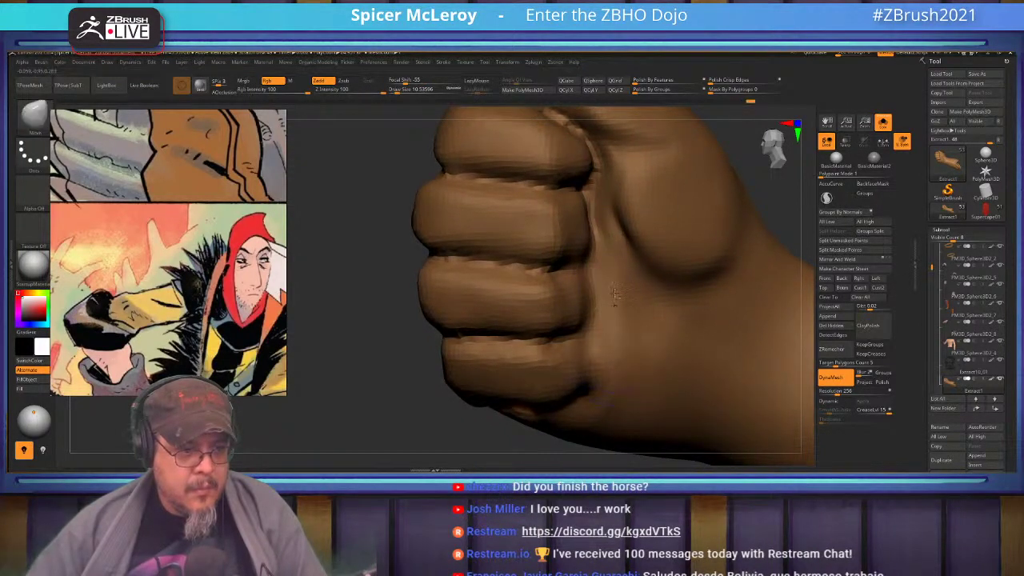
alt+right_drag(615, 314, 578, 370)
Step: Build up the heel of the palm below the thumb with ClayBuildup at draw size about 17
right_drag(593, 232, 606, 258)
key(b)
key(c)
key(b)
key(s)
drag(578, 254, 598, 289)
drag(576, 237, 602, 318)
drag(613, 228, 631, 328)
drag(639, 240, 655, 332)
mouse_move(671, 250)
mouse_down()
mouse_move(677, 328)
mouse_move(632, 313)
mouse_move(652, 342)
mouse_up()
alt+right_drag(597, 427, 594, 298)
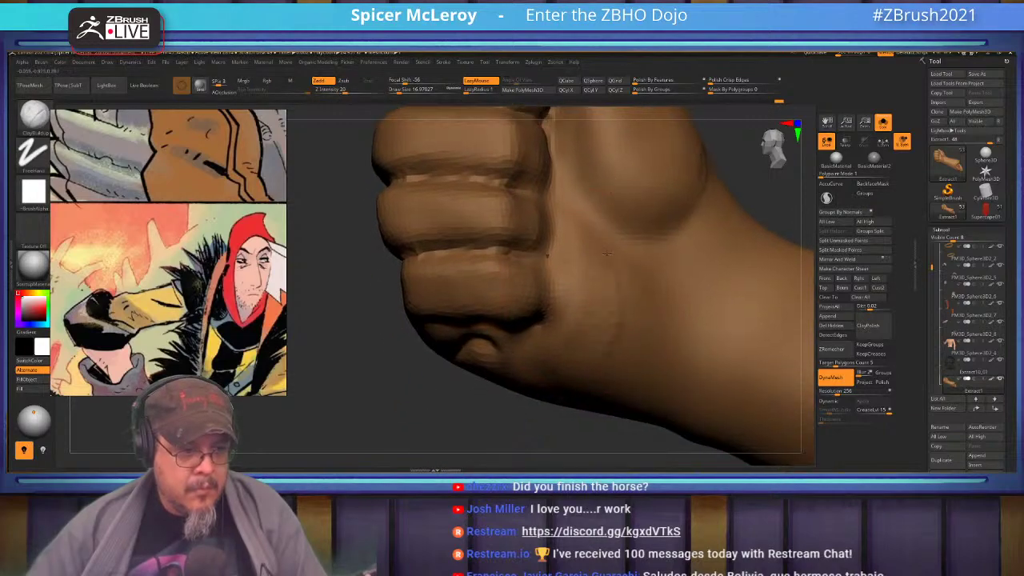
drag(597, 260, 634, 364)
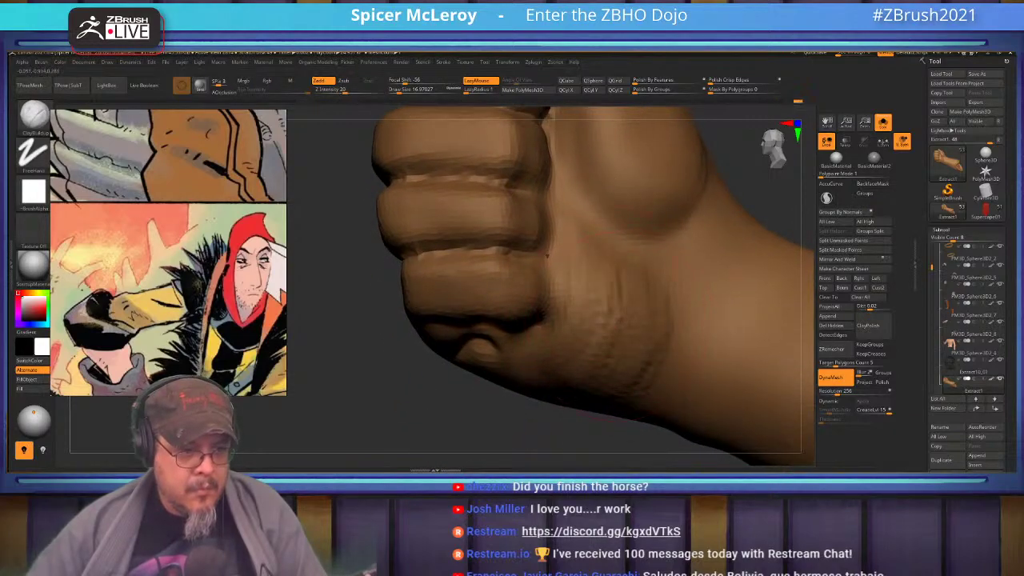
Step: Turn off the glove's isolation, reframe the whole character and make the horse's subtool folder visible
right_drag(568, 348, 602, 280)
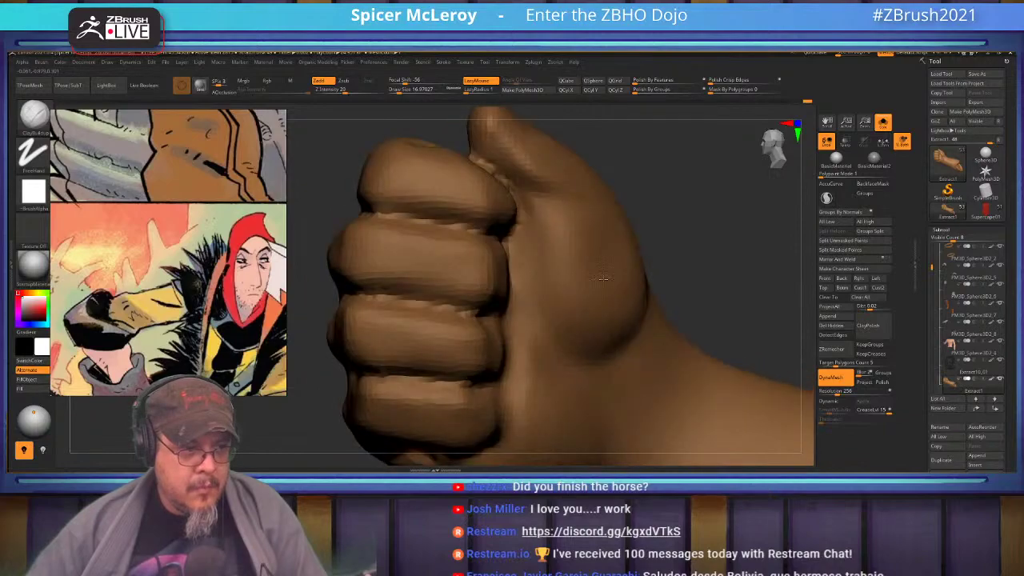
click(882, 124)
mouse_move(595, 225)
ctrl+right_down()
mouse_move(585, 233)
mouse_move(603, 215)
ctrl+right_up()
key(f)
ctrl+right_drag(603, 286, 650, 282)
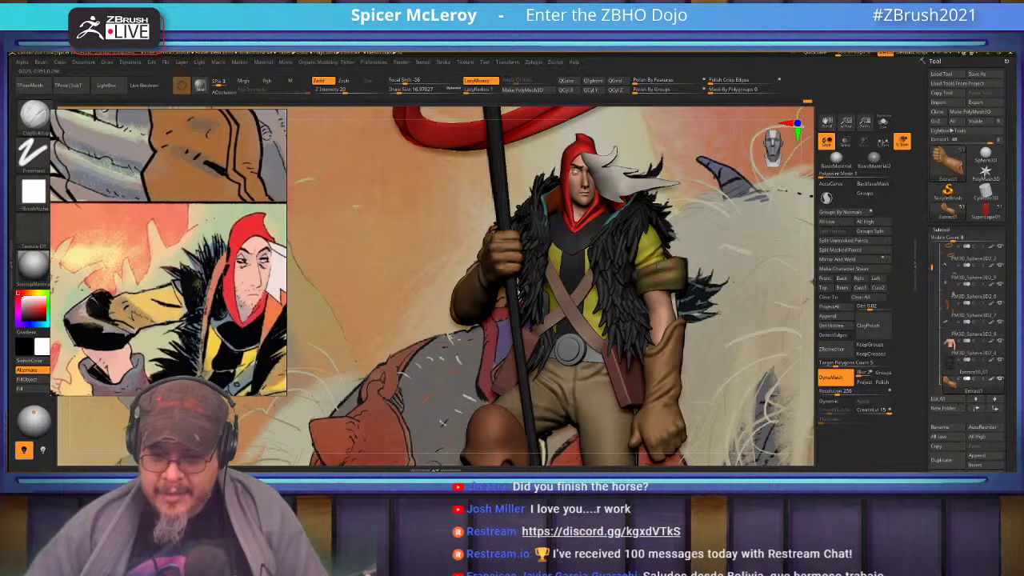
alt+right_drag(443, 423, 421, 256)
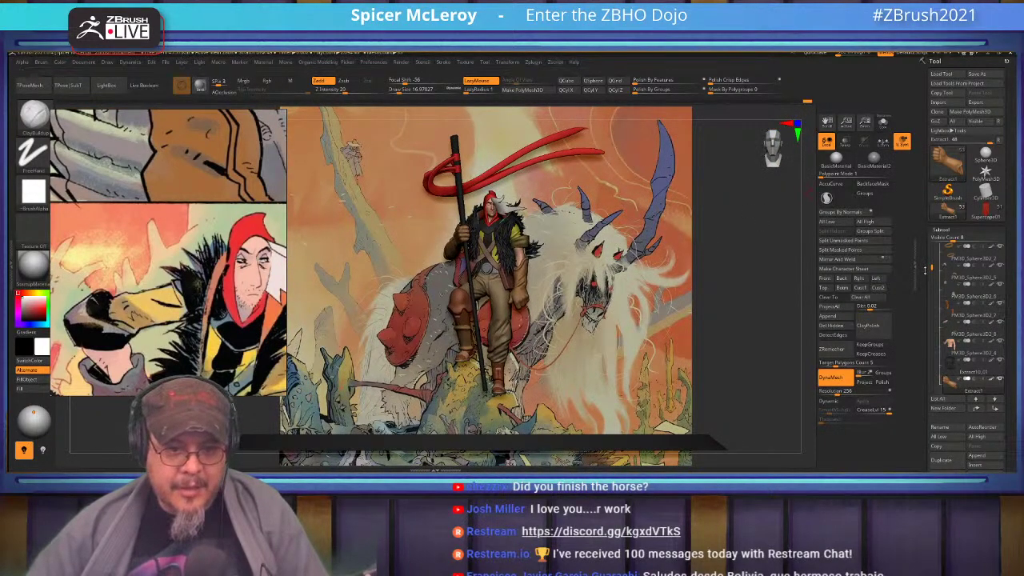
drag(932, 266, 932, 248)
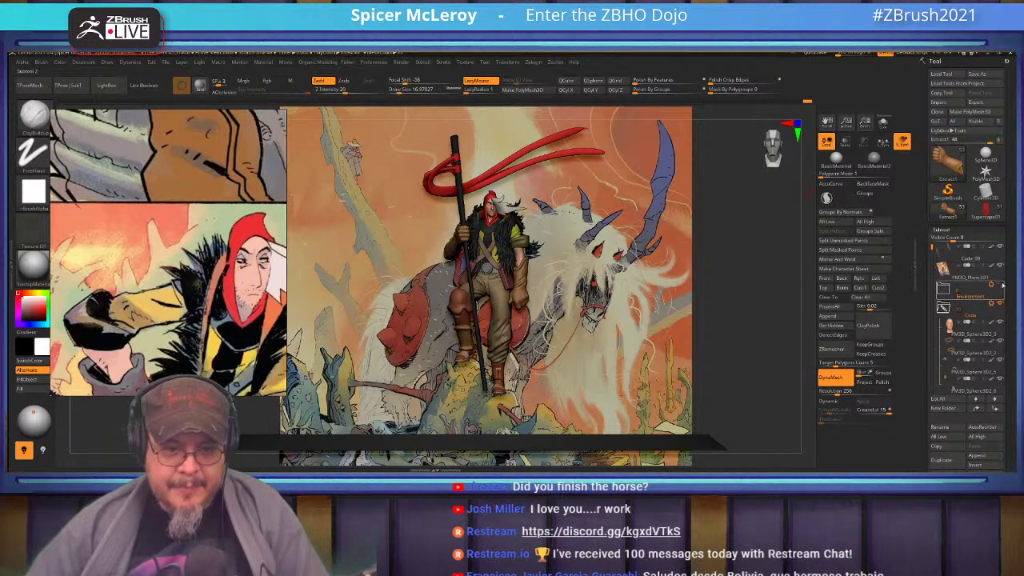
click(943, 308)
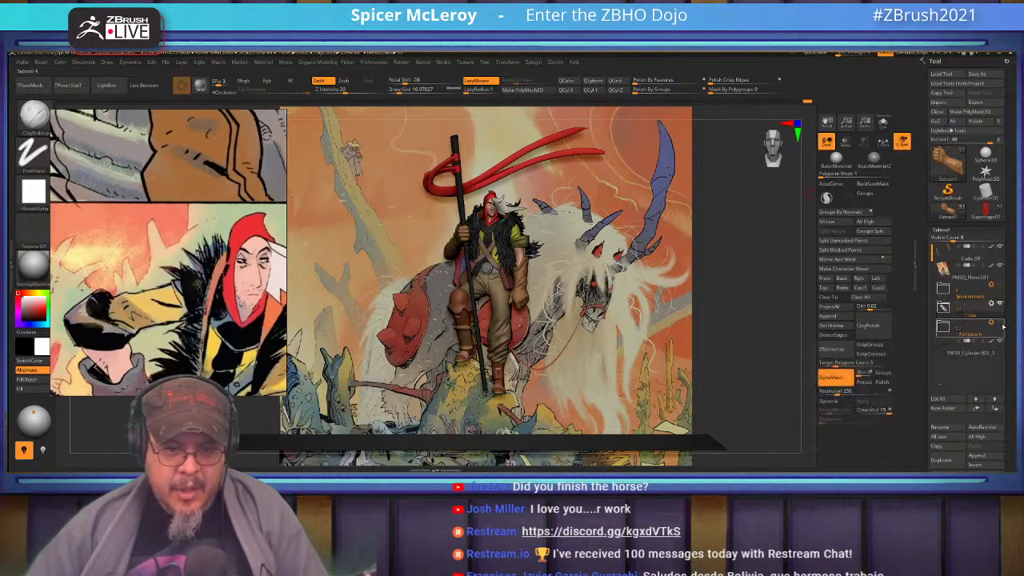
click(999, 323)
Step: Examine the sculpted horse with its rider from the side, front and rear, including mane, horns and spiked armor
mouse_move(606, 333)
right_down()
mouse_move(627, 329)
mouse_move(604, 329)
right_up()
alt+right_drag(448, 308, 644, 202)
right_drag(537, 327, 602, 321)
alt+right_drag(471, 312, 537, 319)
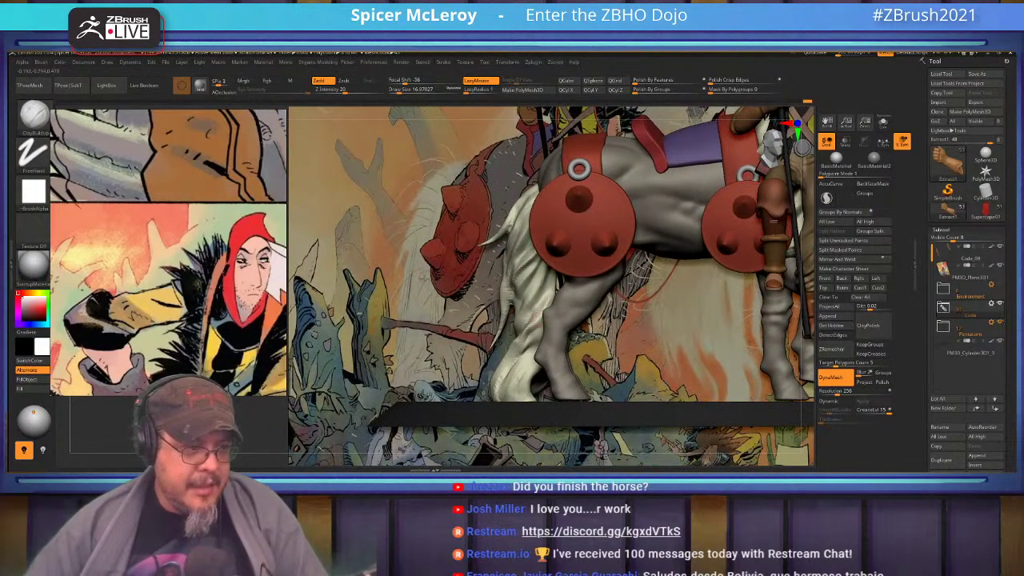
alt+right_drag(612, 232, 408, 347)
right_drag(632, 264, 512, 260)
alt+right_drag(688, 187, 604, 218)
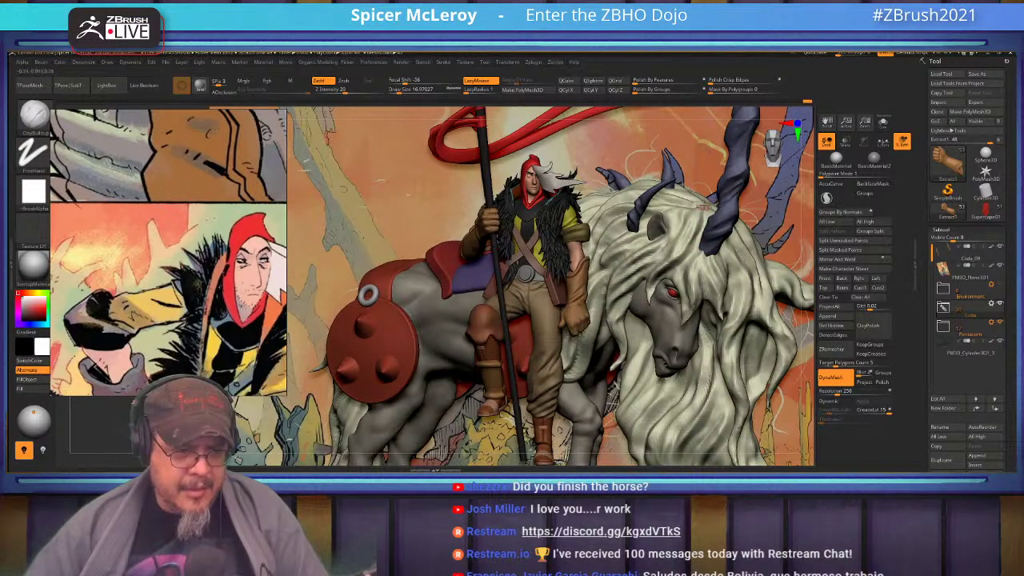
alt+right_drag(650, 377, 472, 295)
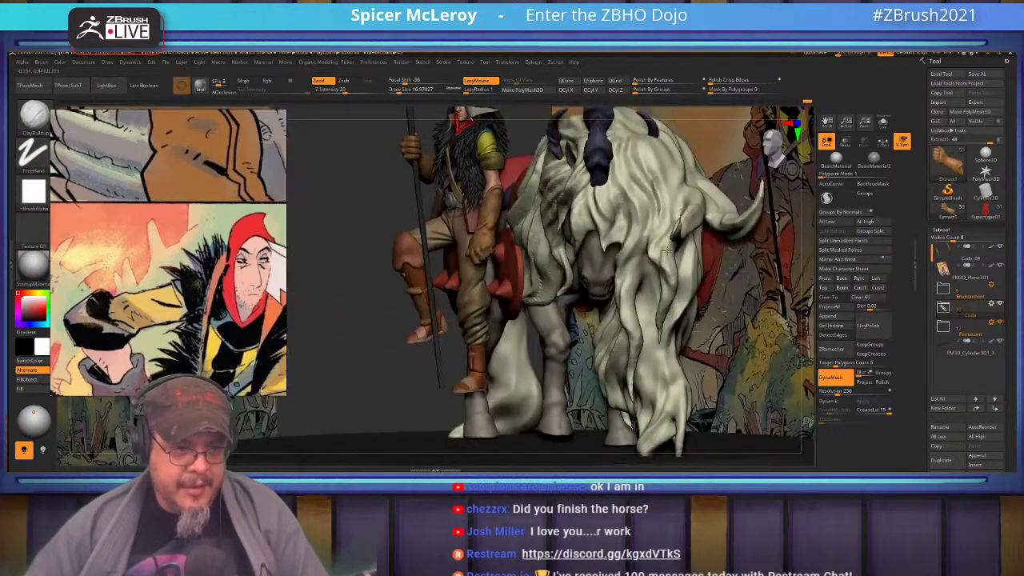
alt+right_drag(704, 172, 650, 260)
right_drag(712, 260, 646, 249)
Step: Find the horned horse's head sketch on the reference board and enlarge it for a closer look
scroll(192, 211, down, 10)
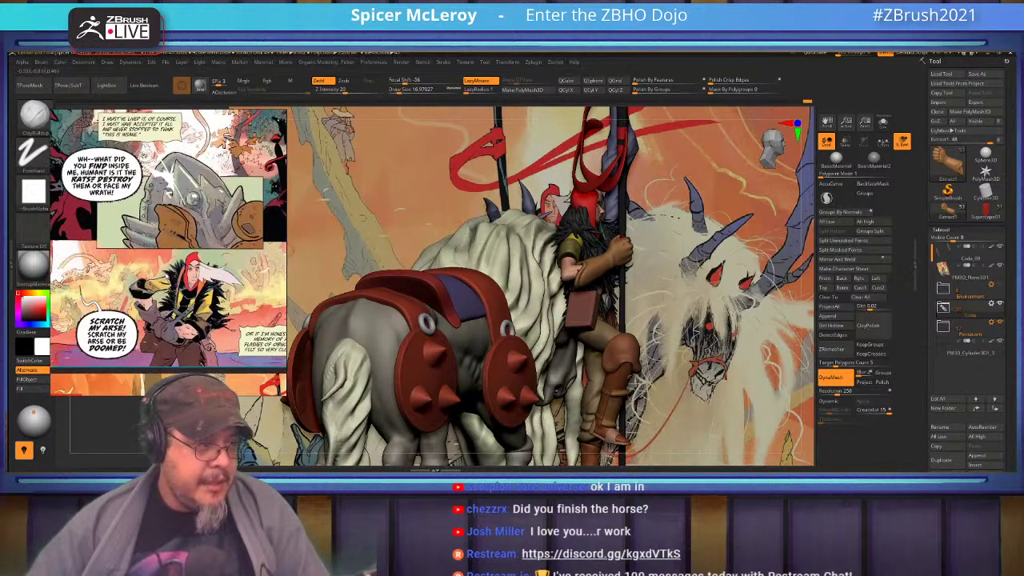
middle_drag(230, 165, 190, 120)
scroll(189, 258, up, 7)
scroll(262, 252, up, 5)
scroll(264, 249, up, 3)
middle_drag(264, 250, 186, 258)
scroll(181, 255, down, 2)
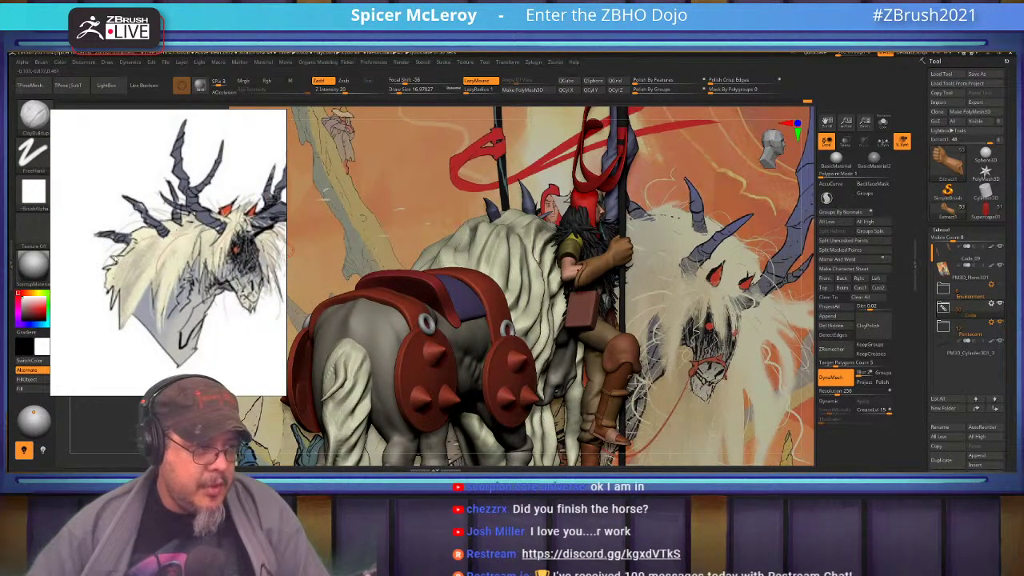
scroll(182, 250, up, 3)
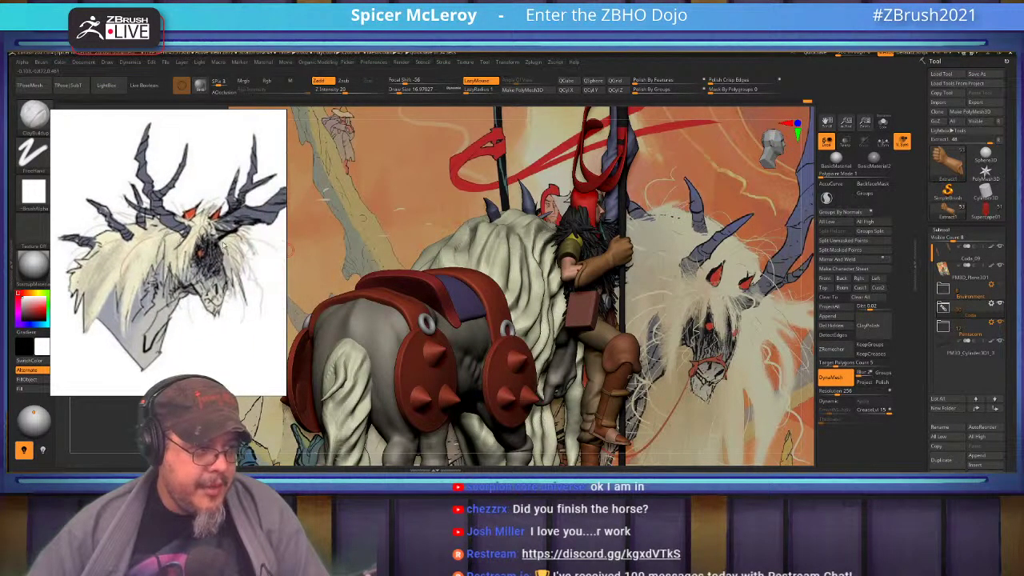
scroll(224, 246, up, 2)
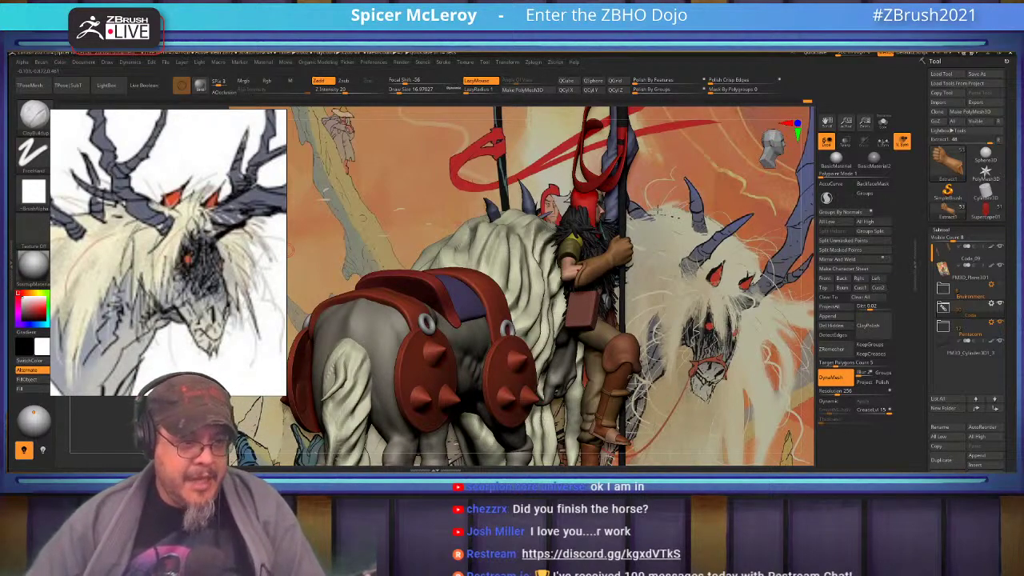
Step: Examine the rider and horse from the back and front, ending with the full composition over the reference art
drag(666, 285, 490, 259)
drag(567, 210, 564, 298)
right_drag(576, 342, 504, 343)
ctrl+right_drag(560, 248, 596, 320)
alt+right_drag(545, 301, 634, 280)
key(f)
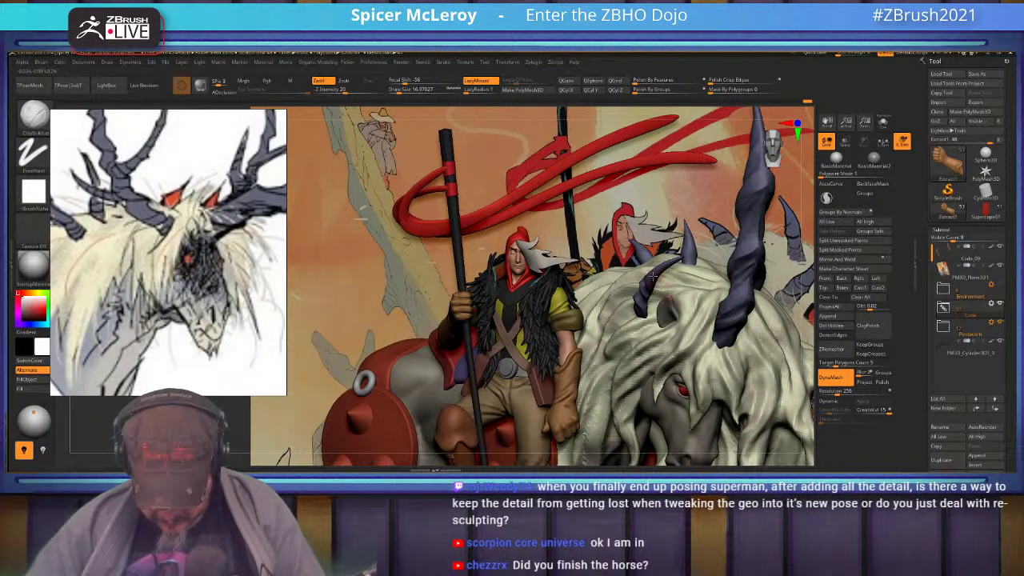
right_drag(653, 276, 625, 321)
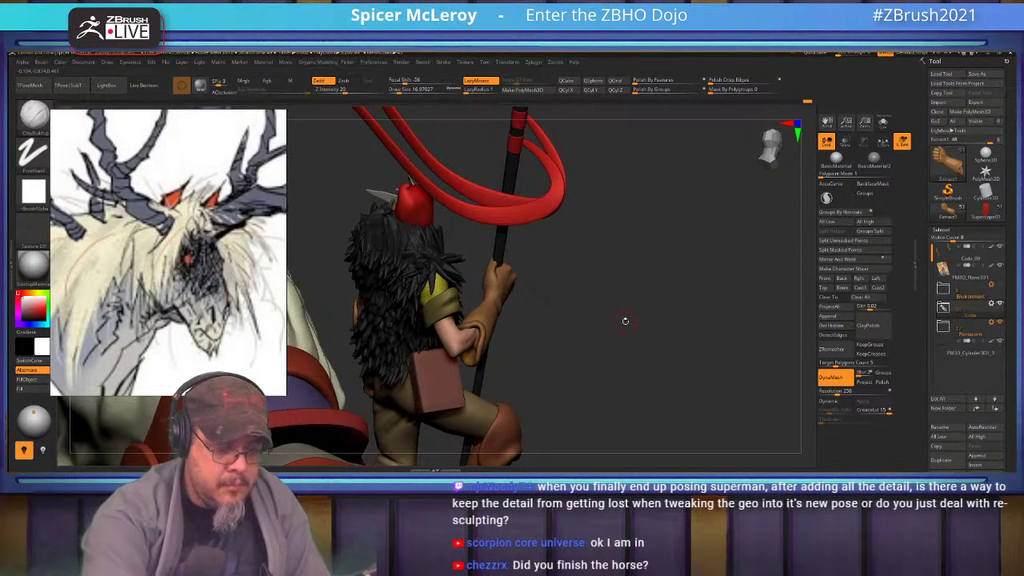
right_drag(596, 337, 546, 305)
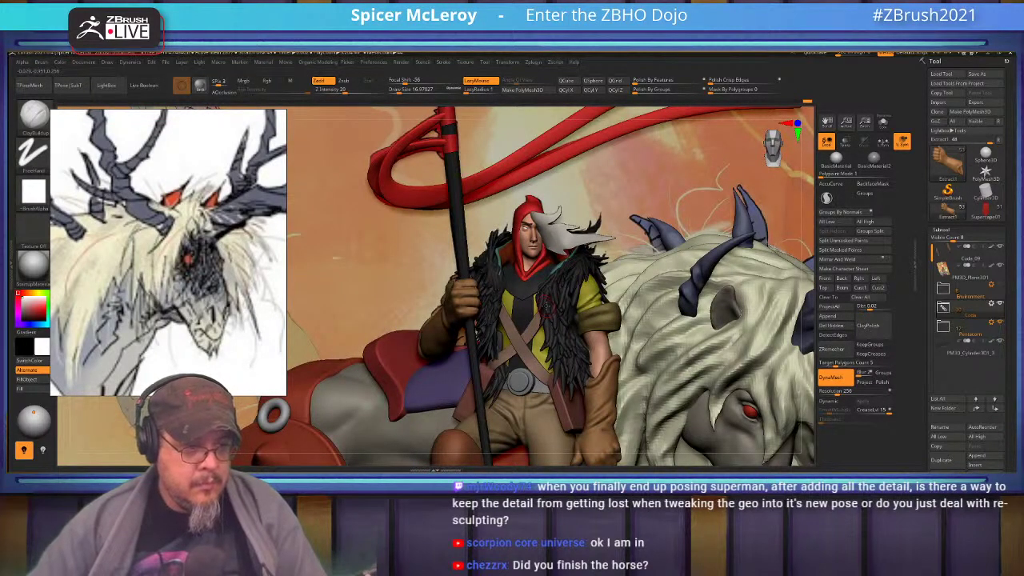
key(f)
key(f)
alt+right_drag(617, 319, 711, 337)
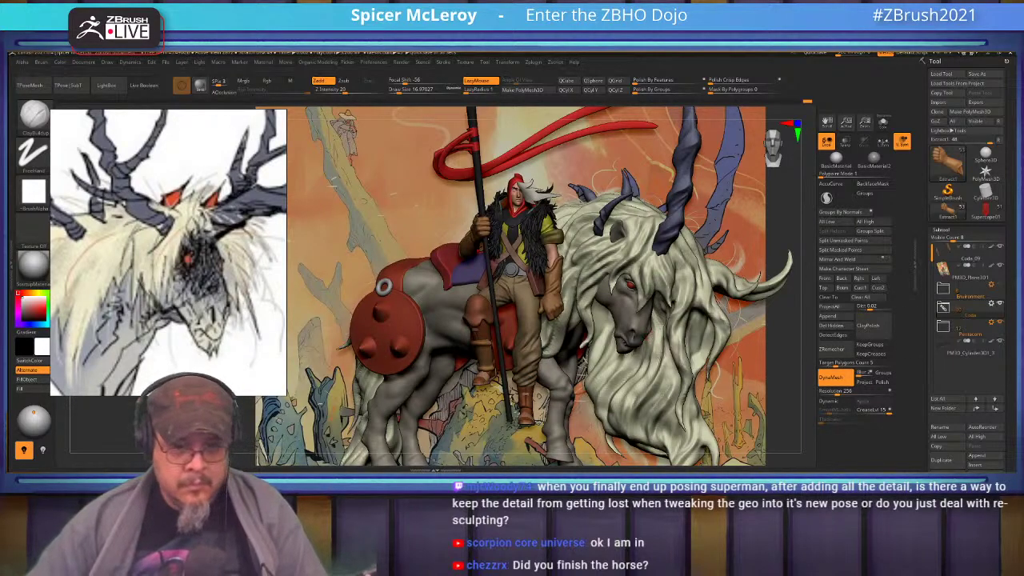
Step: Make the environment folder visible and examine the trees, stump and mound around the rider and horse
click(999, 288)
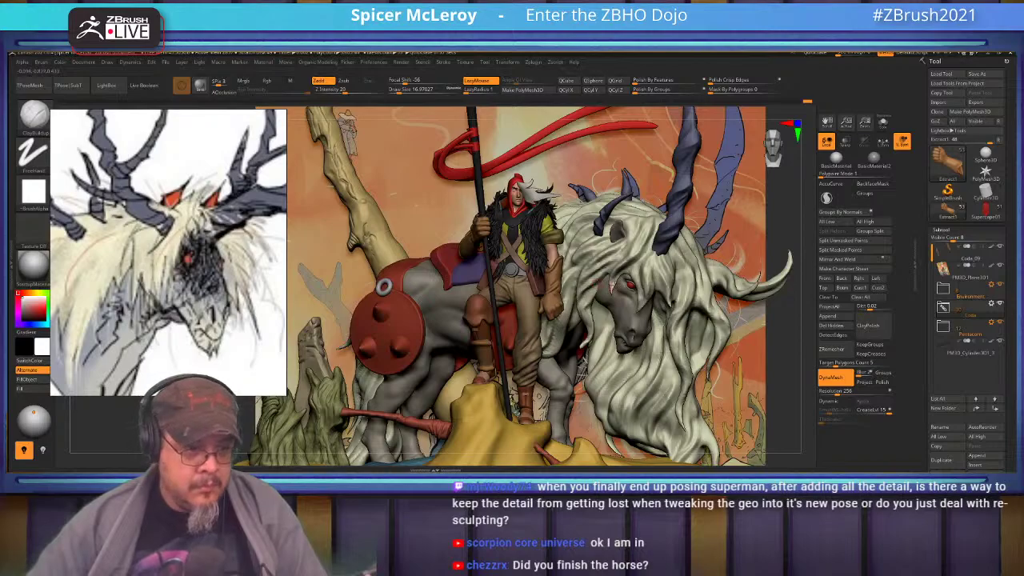
mouse_move(693, 293)
right_down()
mouse_move(632, 295)
mouse_move(684, 304)
mouse_move(686, 286)
mouse_move(670, 310)
mouse_move(833, 246)
mouse_move(695, 287)
mouse_move(686, 330)
mouse_move(710, 244)
right_up()
right_drag(697, 339, 637, 344)
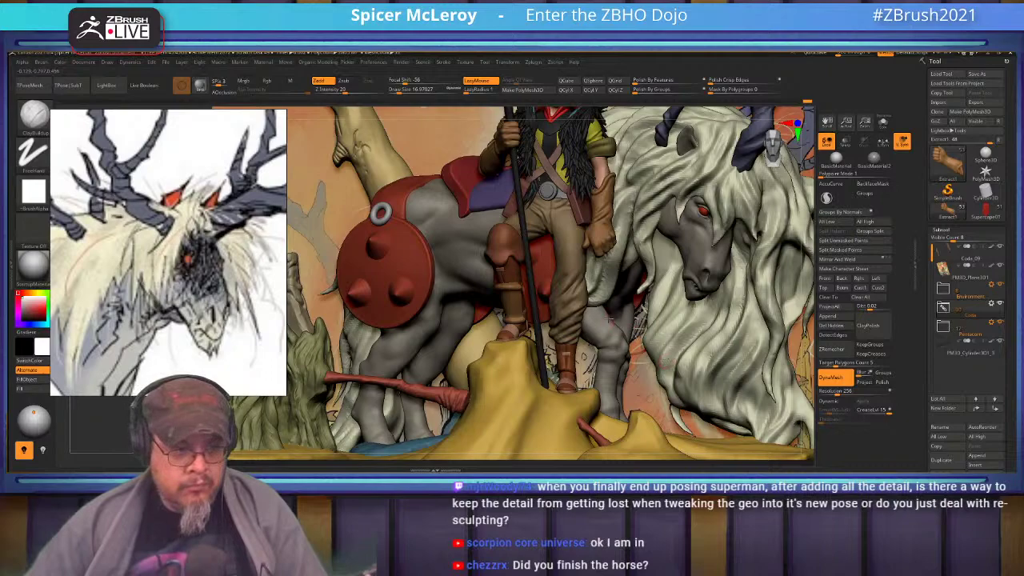
mouse_move(629, 140)
alt+right_down()
mouse_move(675, 276)
mouse_move(689, 288)
mouse_move(652, 297)
mouse_move(661, 297)
mouse_move(686, 280)
mouse_move(663, 221)
alt+right_up()
ctrl+right_drag(337, 236, 643, 370)
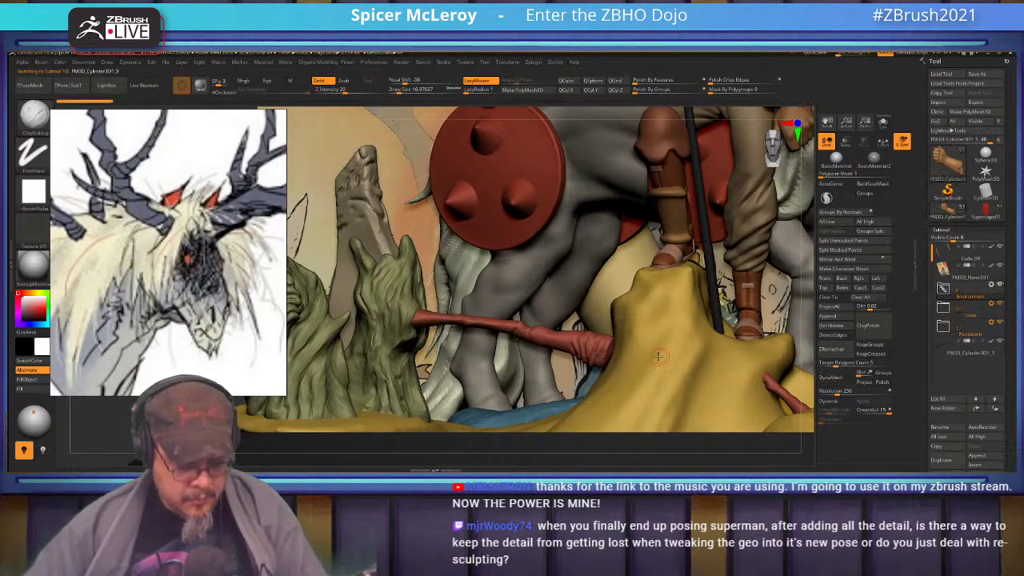
Step: Switch to the infinite-depth Move brush and enlarge its draw size to about 187 for the red stick beside the mound
key(b)
key(n)
key(s)
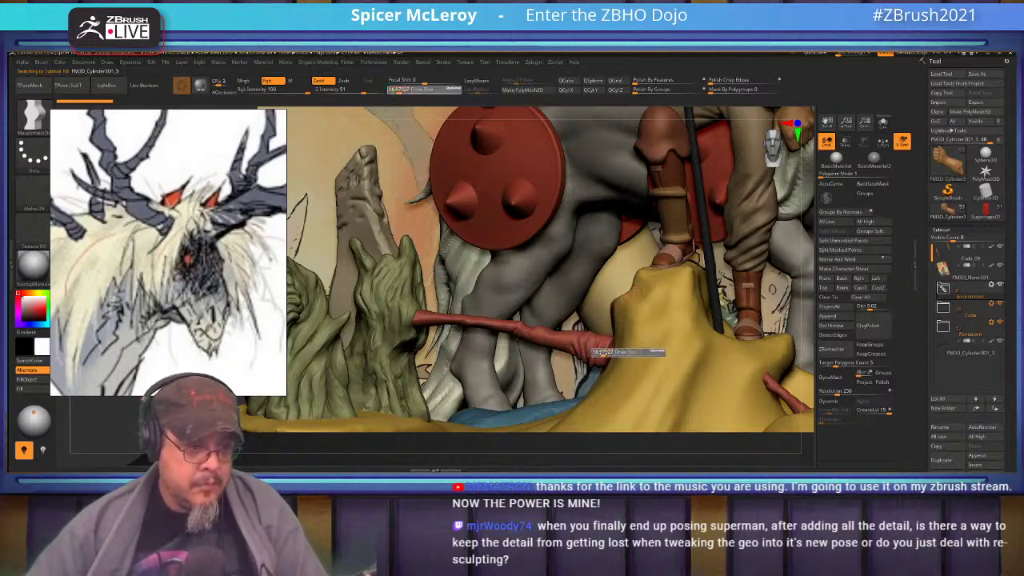
drag(616, 357, 624, 357)
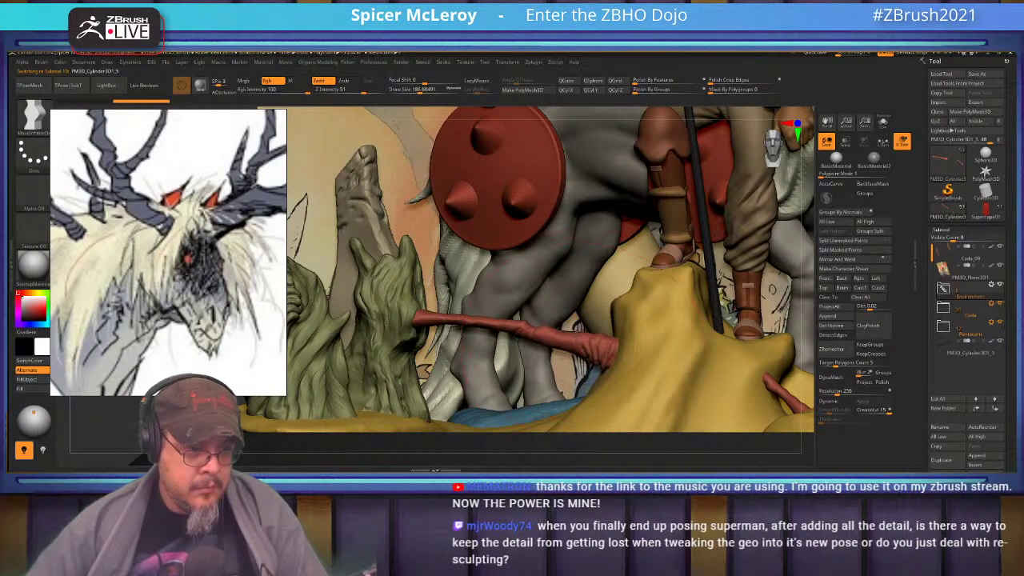
Step: Isolate the tall pale tree trunk behind the horse and switch to the TrimDynamic brush
alt+right_drag(709, 216, 568, 260)
alt+right_drag(594, 304, 561, 190)
alt+right_drag(602, 229, 600, 390)
ctrl+right_drag(565, 312, 503, 372)
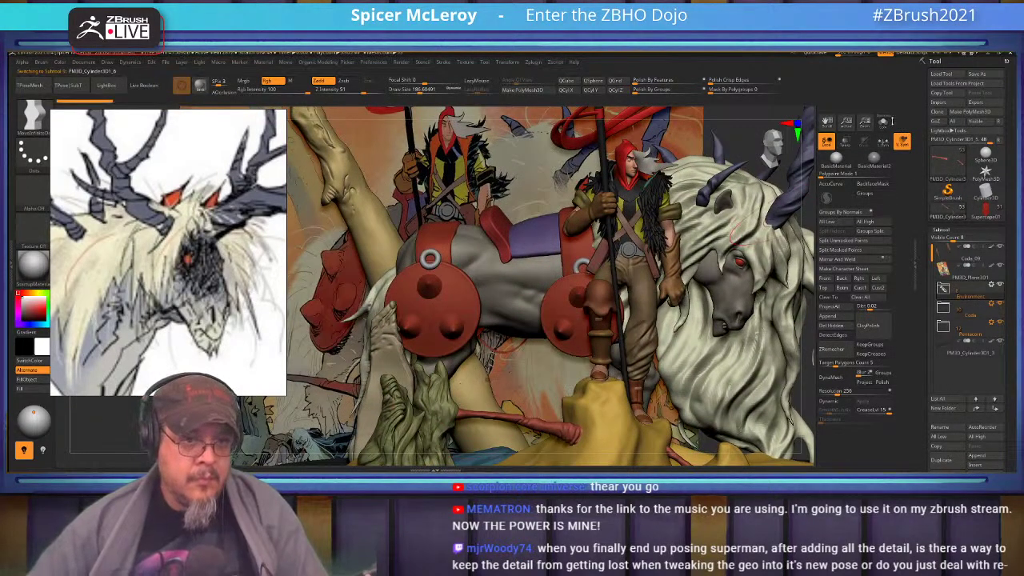
click(882, 121)
right_drag(688, 249, 620, 252)
key(b)
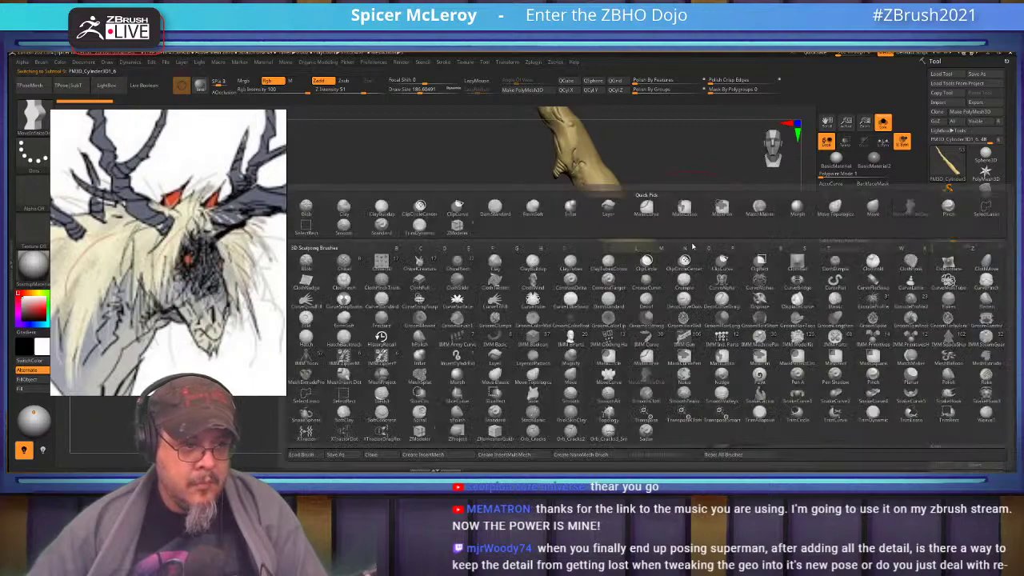
key(t)
key(d)
Step: Flatten broad planes along the front and side of the smooth lower trunk with TrimDynamic
alt+right_drag(713, 232, 720, 281)
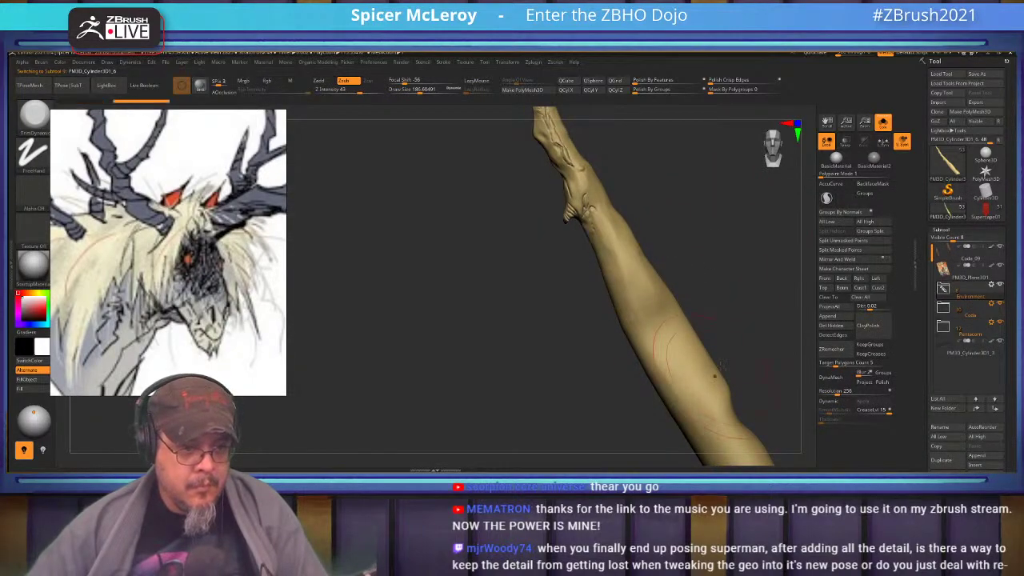
alt+right_drag(712, 387, 675, 302)
mouse_move(670, 322)
mouse_down()
mouse_move(707, 387)
mouse_move(670, 312)
mouse_move(731, 395)
mouse_up()
right_drag(745, 309, 766, 281)
drag(636, 310, 690, 408)
mouse_move(646, 348)
mouse_down()
mouse_move(579, 213)
mouse_move(569, 227)
mouse_up()
right_drag(667, 243, 718, 211)
drag(649, 413, 639, 417)
right_drag(694, 352, 703, 305)
drag(606, 349, 592, 313)
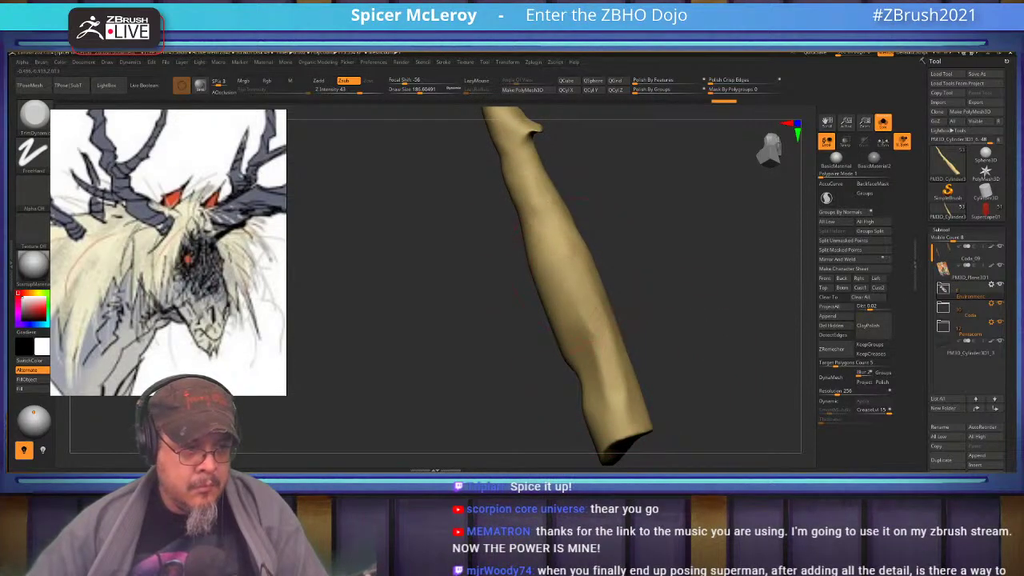
Step: Extend the flattened planes around the back of the trunk and down to its cut base
drag(531, 210, 512, 166)
mouse_move(675, 316)
right_down()
mouse_move(679, 352)
mouse_move(710, 264)
right_up()
drag(624, 360, 627, 324)
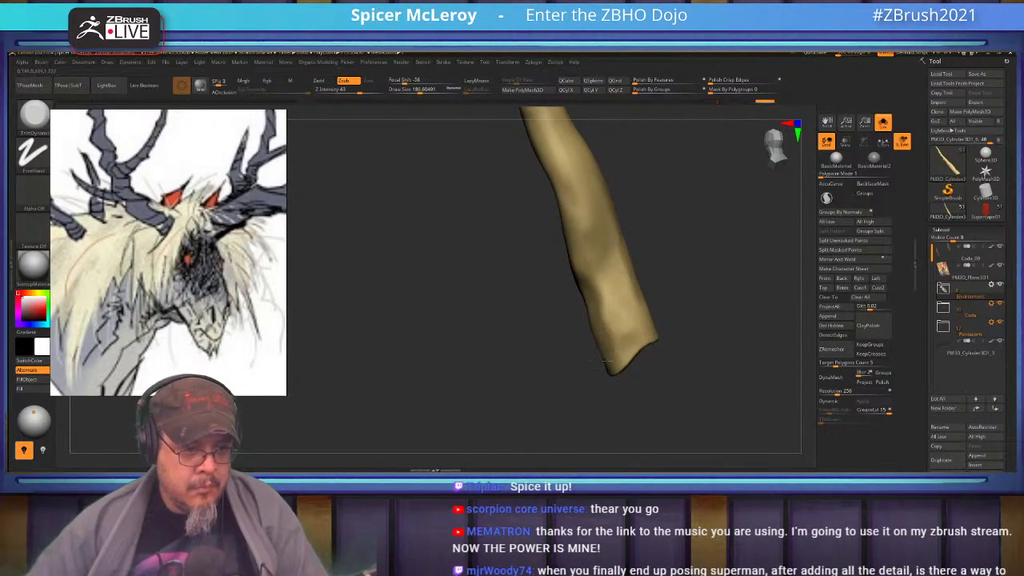
right_drag(695, 240, 667, 264)
drag(590, 336, 572, 240)
Step: Carve winding bark creases into the lower trunk using the DamStandard brush at a draw size of about 41
right_drag(614, 231, 659, 316)
right_drag(601, 355, 665, 240)
key(b)
key(d)
key(s)
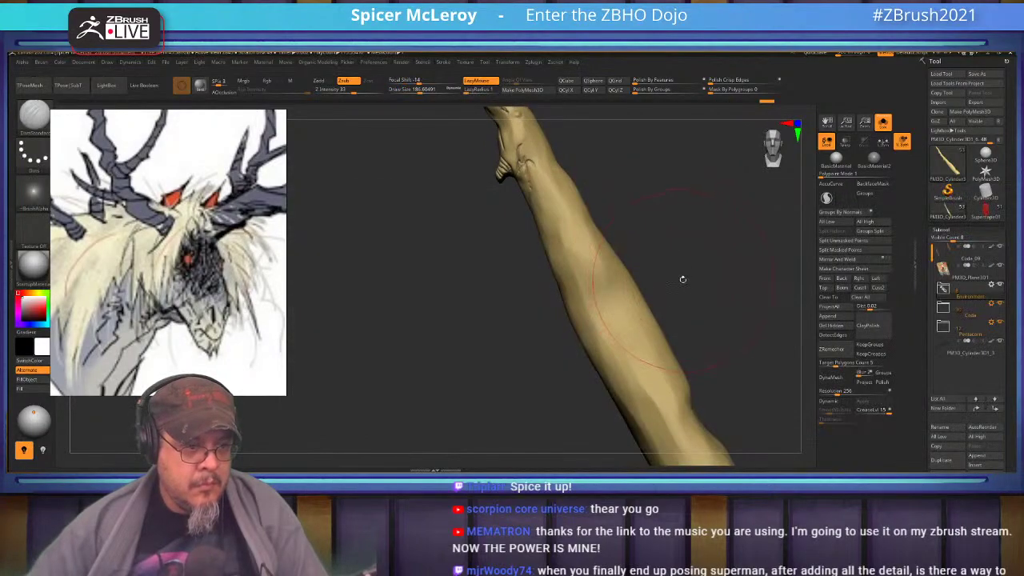
right_drag(684, 279, 657, 291)
key(s)
drag(658, 291, 637, 292)
alt+right_drag(637, 292, 647, 244)
drag(584, 259, 668, 347)
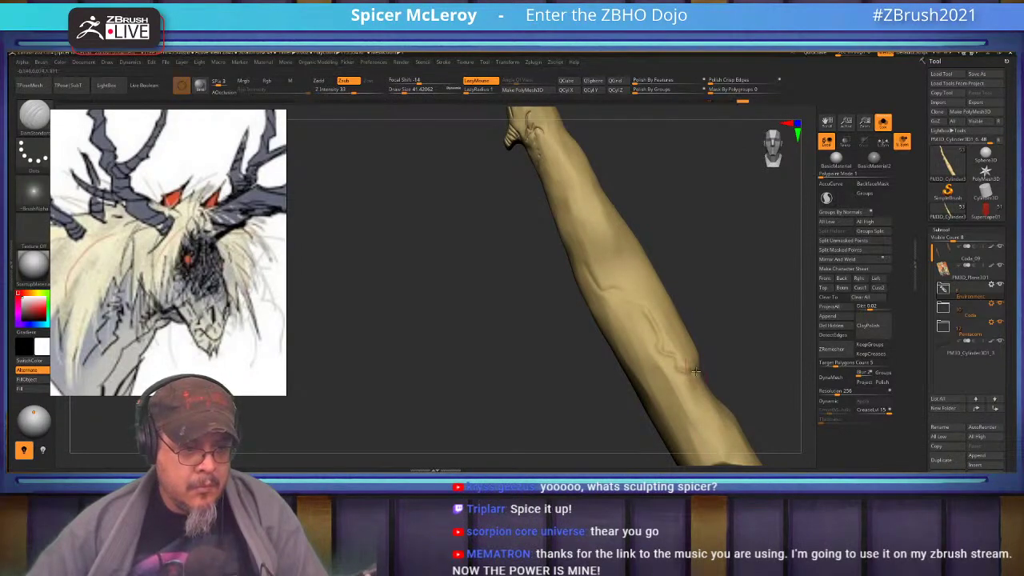
right_drag(709, 347, 629, 328)
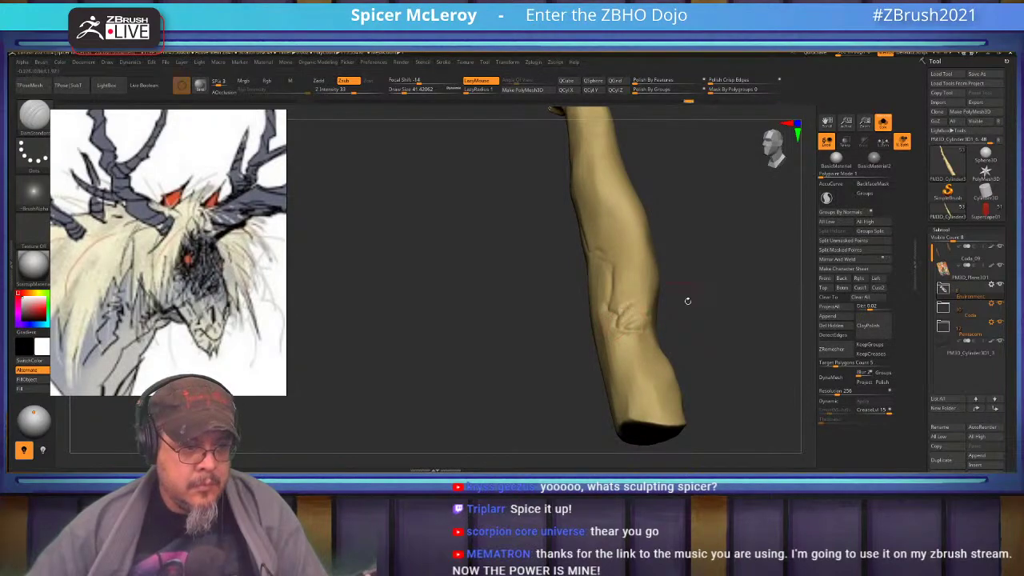
right_drag(677, 300, 675, 304)
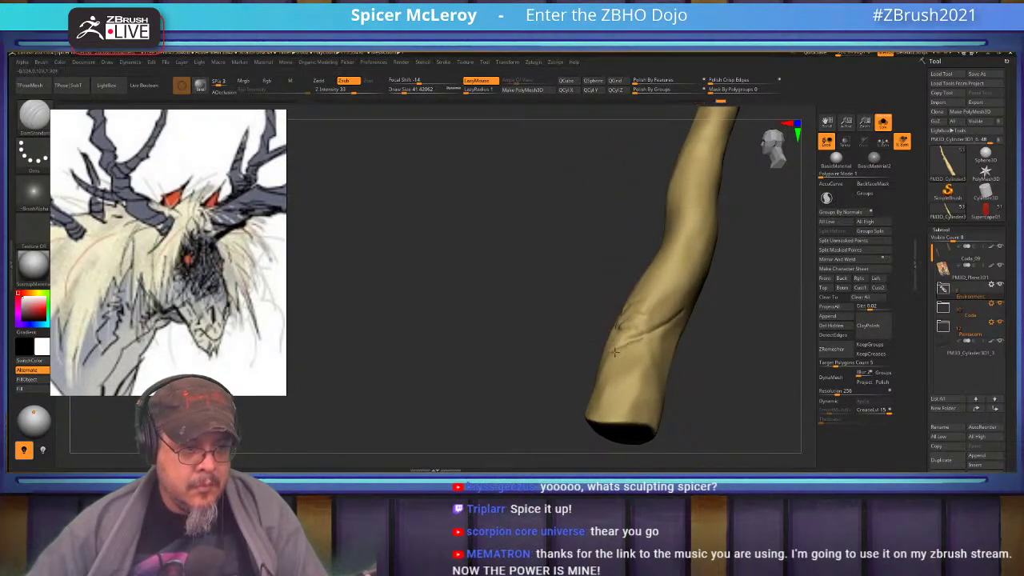
Step: Carve wrinkled folds wrapping around the trunk just above its cut base
right_drag(600, 349, 646, 328)
right_drag(597, 354, 684, 323)
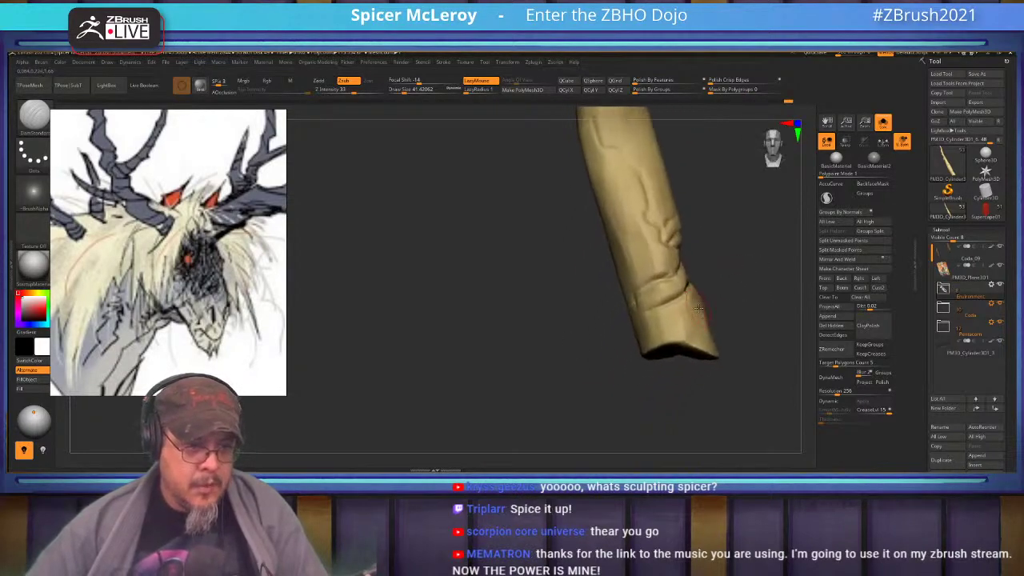
right_drag(622, 351, 671, 316)
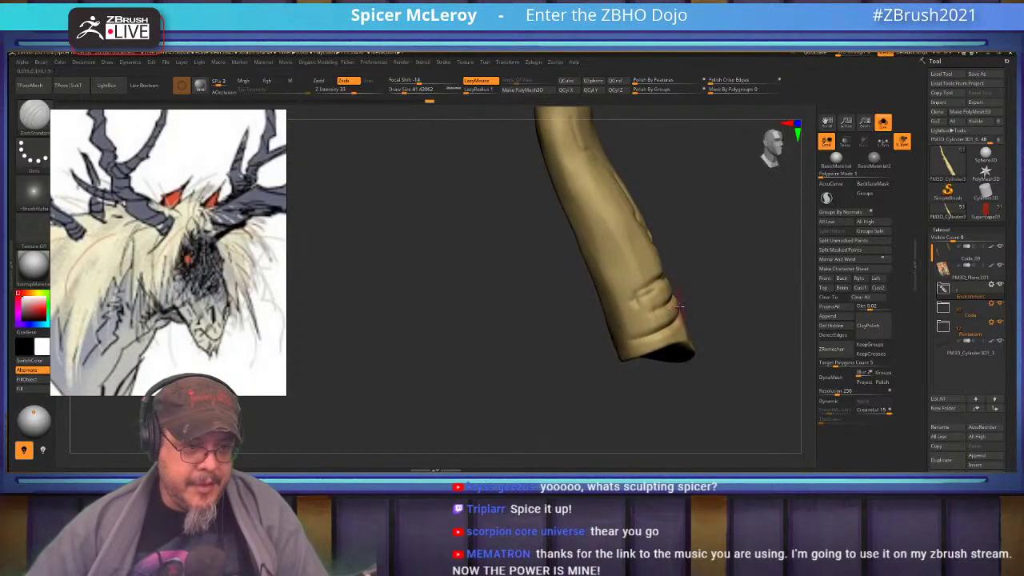
mouse_move(603, 353)
mouse_down()
mouse_move(590, 349)
mouse_move(596, 372)
mouse_move(618, 335)
mouse_move(698, 303)
mouse_move(660, 308)
mouse_move(678, 296)
mouse_up()
mouse_move(599, 299)
mouse_down()
mouse_move(612, 304)
mouse_move(567, 242)
mouse_up()
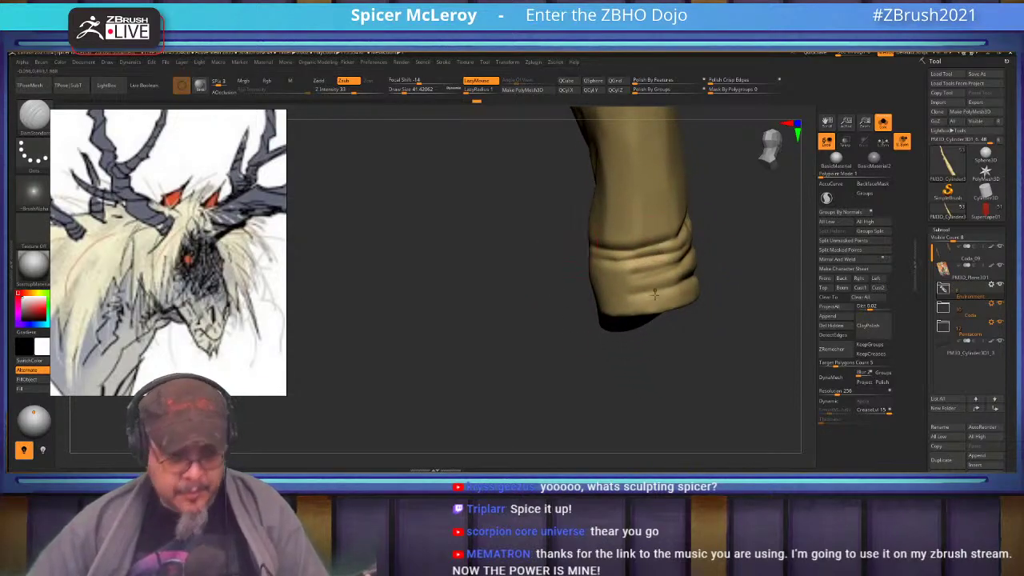
Step: Deepen the folds around the trunk's base and add finer parallel wrinkles between them
drag(550, 324, 570, 323)
alt+drag(758, 286, 719, 352)
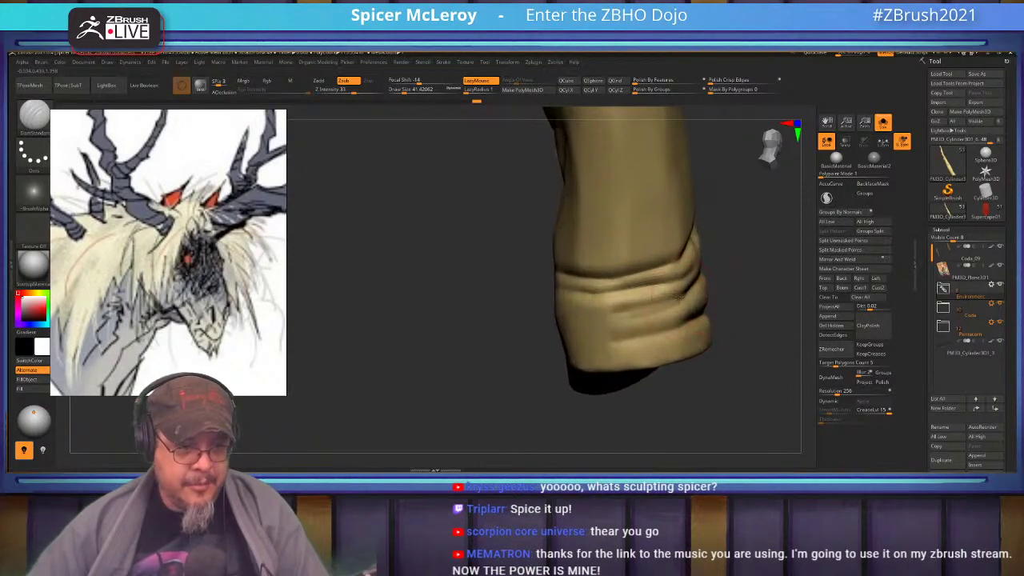
drag(612, 312, 572, 308)
mouse_move(724, 307)
mouse_down()
mouse_move(753, 296)
mouse_move(622, 330)
mouse_move(488, 330)
mouse_move(485, 347)
mouse_move(502, 336)
mouse_move(429, 361)
mouse_up()
drag(671, 277, 535, 331)
drag(480, 339, 733, 270)
drag(670, 277, 547, 317)
mouse_move(531, 328)
mouse_down()
mouse_move(514, 338)
mouse_move(552, 316)
mouse_up()
drag(680, 297, 621, 327)
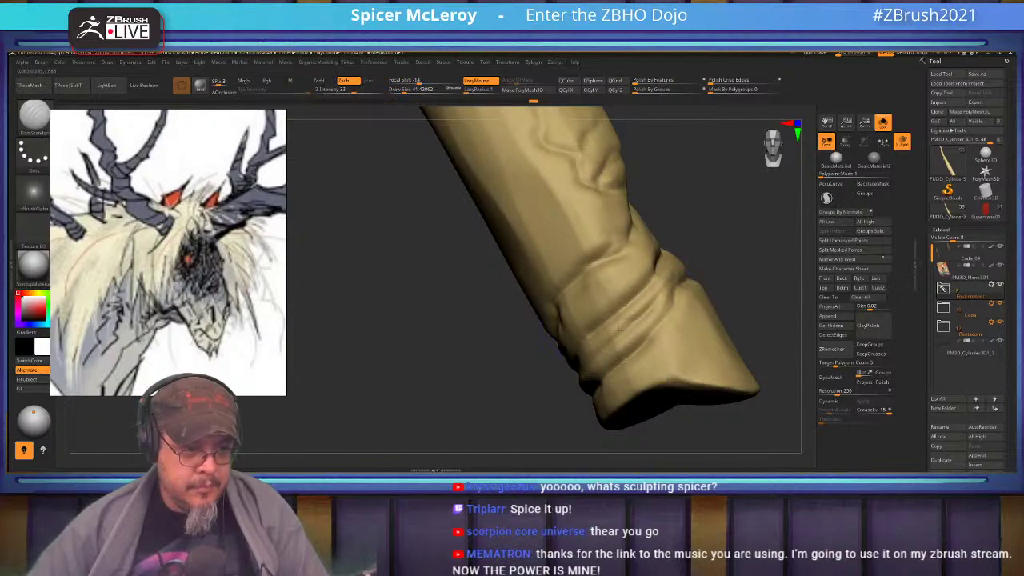
drag(652, 255, 561, 326)
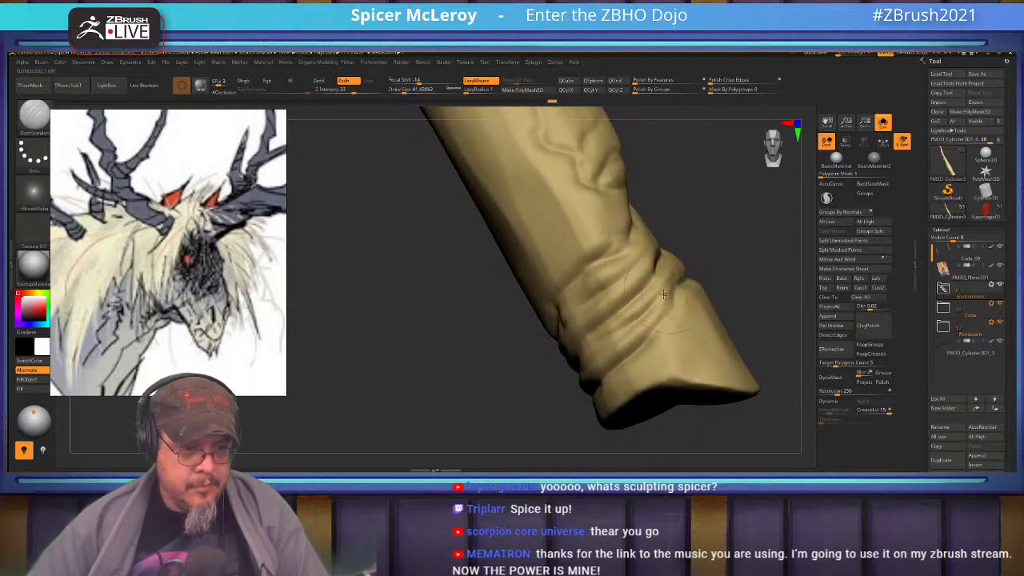
Step: Show the full composition and compare the pale trunk with the reference art behind it
click(881, 125)
key(f)
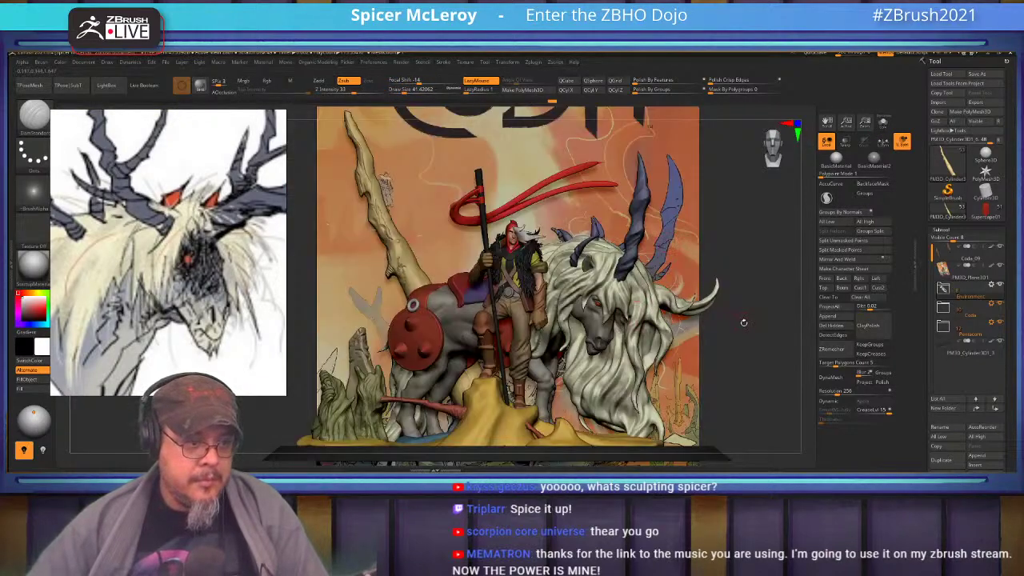
alt+drag(742, 323, 804, 272)
mouse_move(518, 307)
alt+mouse_down()
mouse_move(466, 215)
mouse_move(606, 278)
mouse_move(614, 304)
alt+mouse_up()
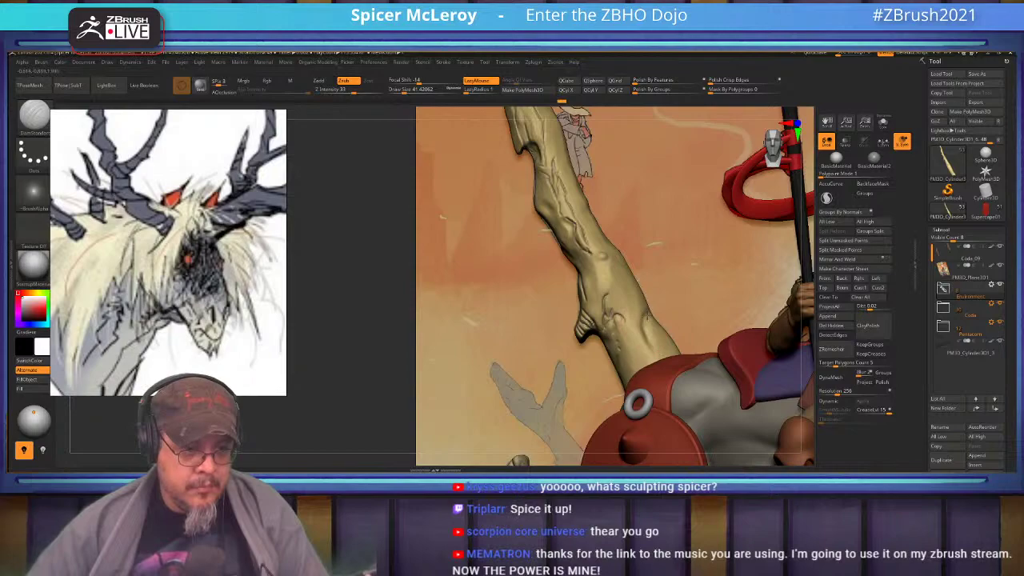
Step: Isolate the trunk again and carve diagonal creases around it beside the broken branch stub
click(882, 122)
drag(750, 302, 670, 298)
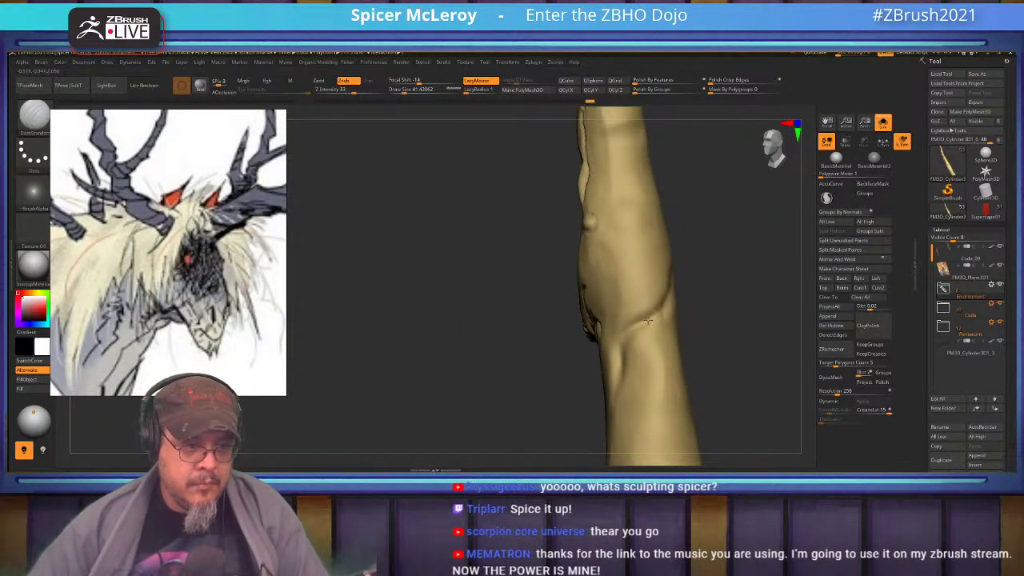
drag(635, 368, 663, 281)
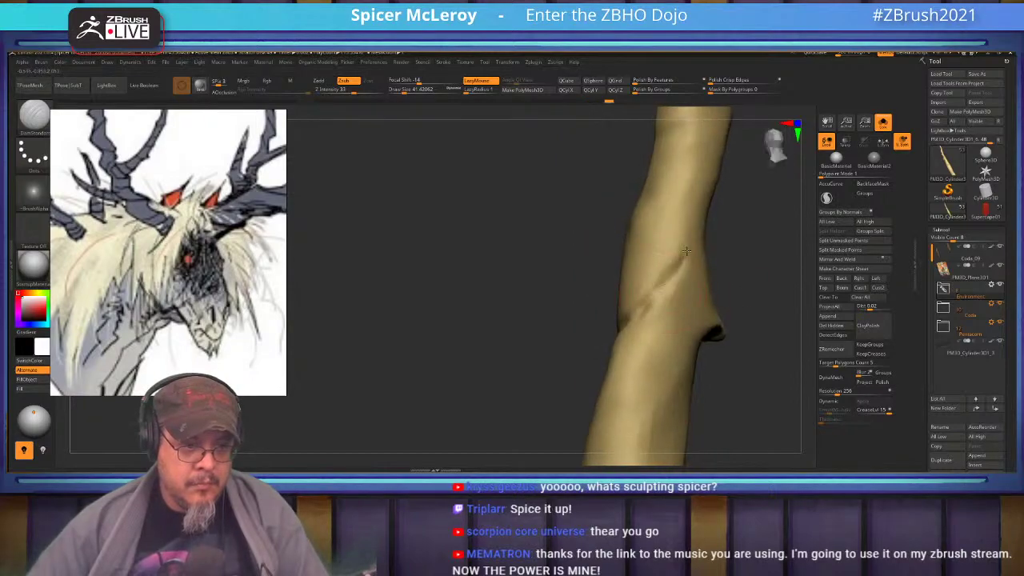
drag(552, 295, 609, 299)
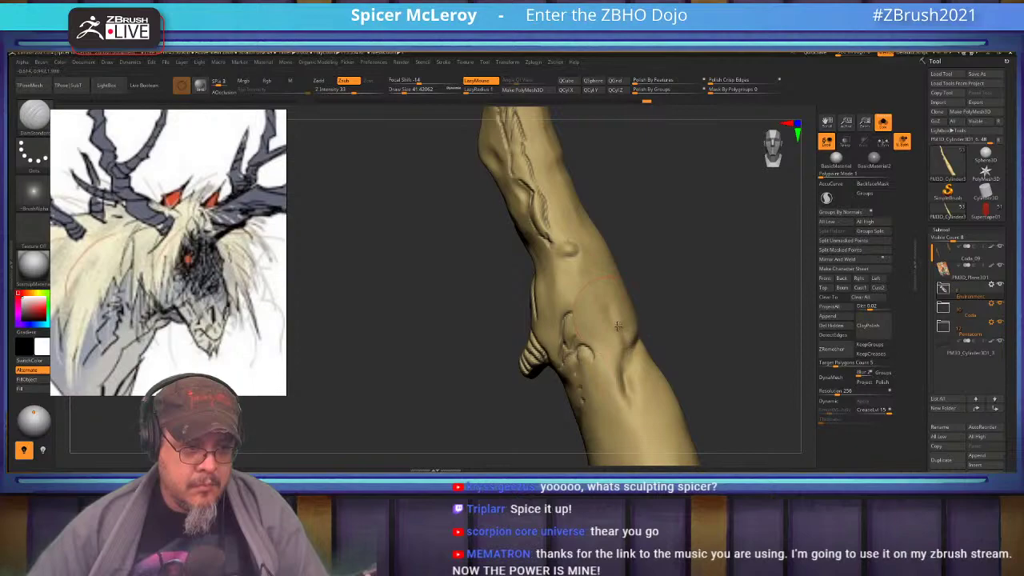
drag(702, 333, 643, 283)
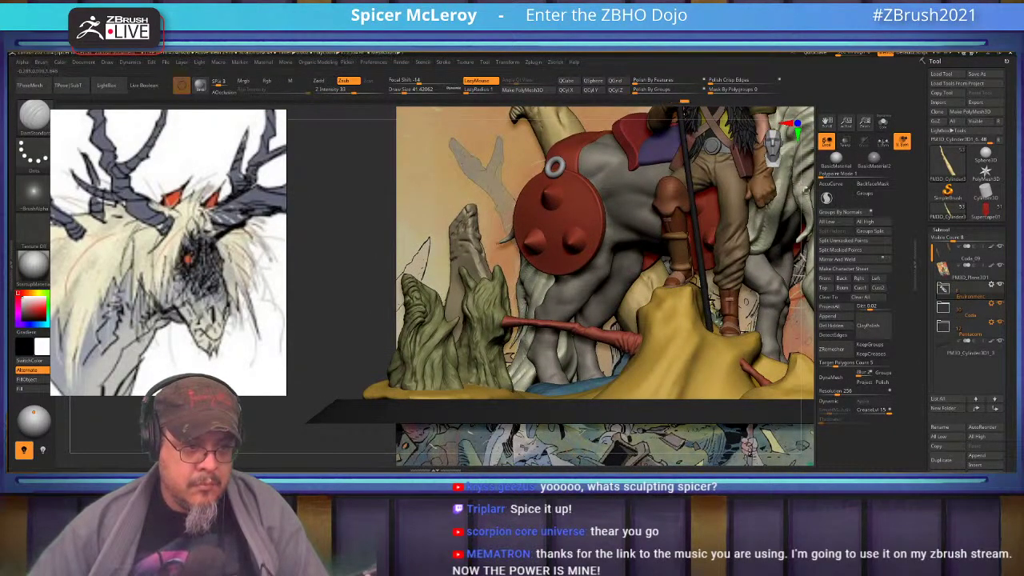
Step: Isolate the lower trunk and carve connected bark folds from the base wrinkles up to its outer edge
click(883, 123)
mouse_move(732, 210)
alt+mouse_down()
mouse_move(694, 276)
mouse_move(656, 256)
mouse_move(637, 326)
alt+mouse_up()
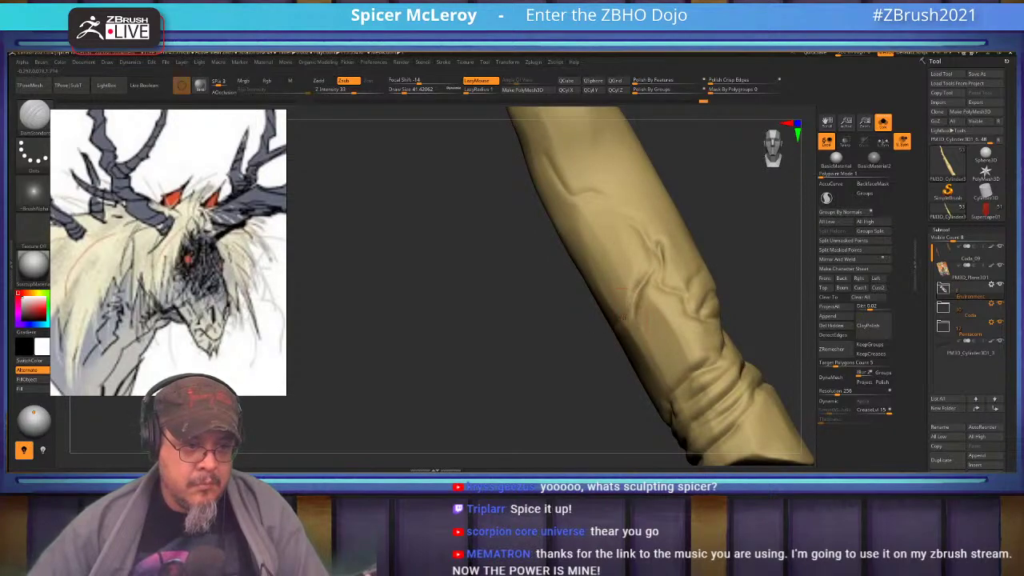
mouse_move(645, 276)
mouse_down()
mouse_move(633, 302)
mouse_move(642, 346)
mouse_up()
drag(657, 278, 662, 316)
alt+right_drag(642, 241, 656, 283)
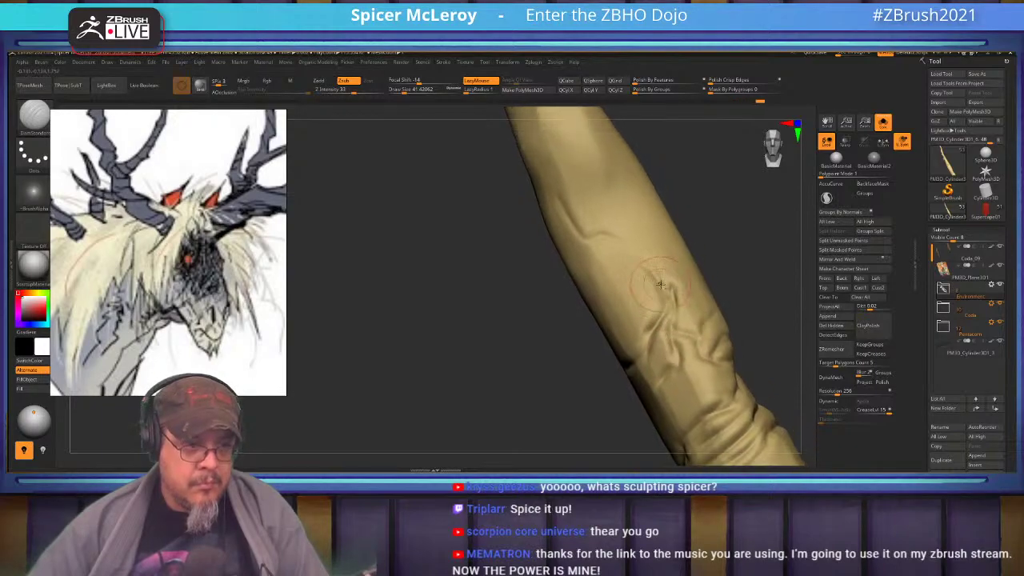
drag(635, 258, 548, 208)
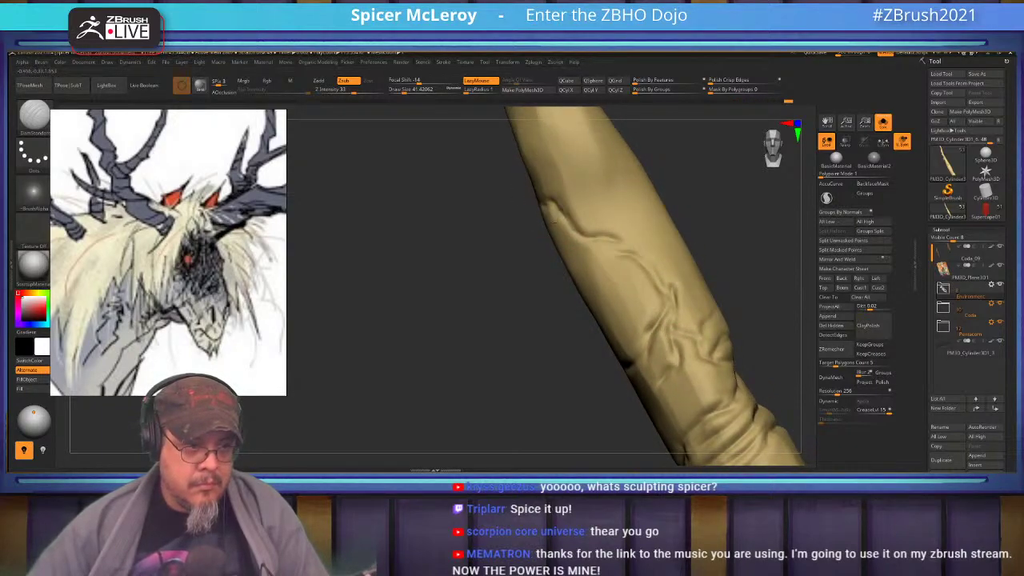
drag(603, 240, 633, 269)
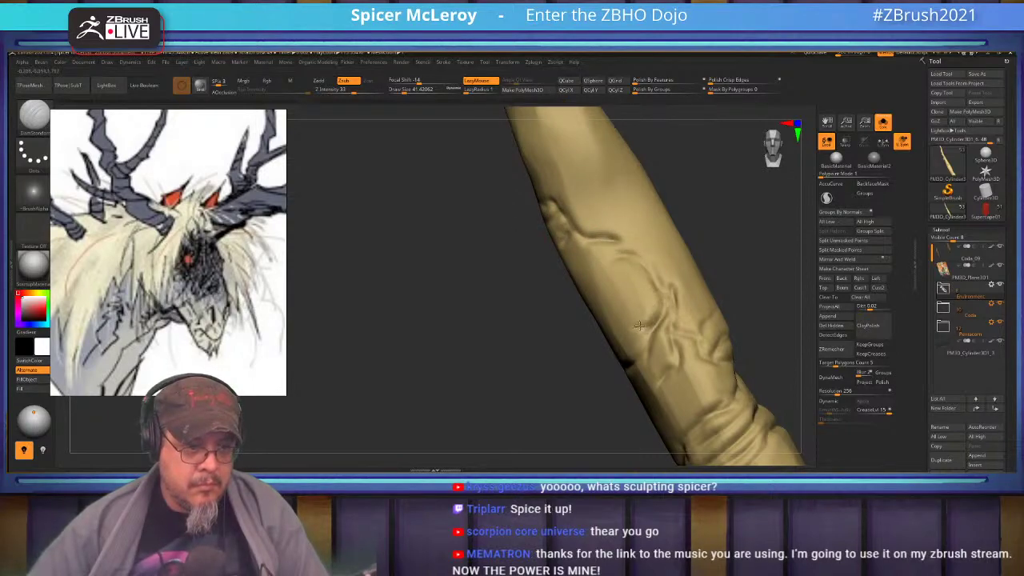
drag(658, 318, 618, 311)
Step: Carve long creases up the side of the isolated trunk, ending in a knot above the wrinkled bark
right_drag(619, 311, 772, 389)
key(alt+s)
key(f)
click(883, 123)
right_drag(648, 288, 642, 366)
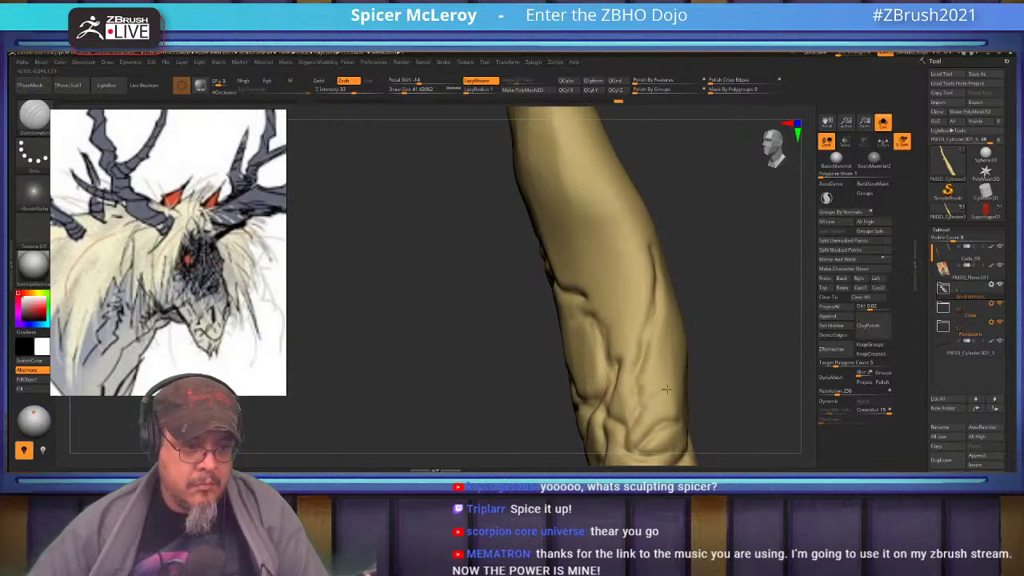
right_drag(649, 233, 631, 291)
mouse_move(656, 196)
right_down()
mouse_move(672, 235)
mouse_move(696, 240)
mouse_move(684, 260)
right_up()
drag(642, 258, 647, 259)
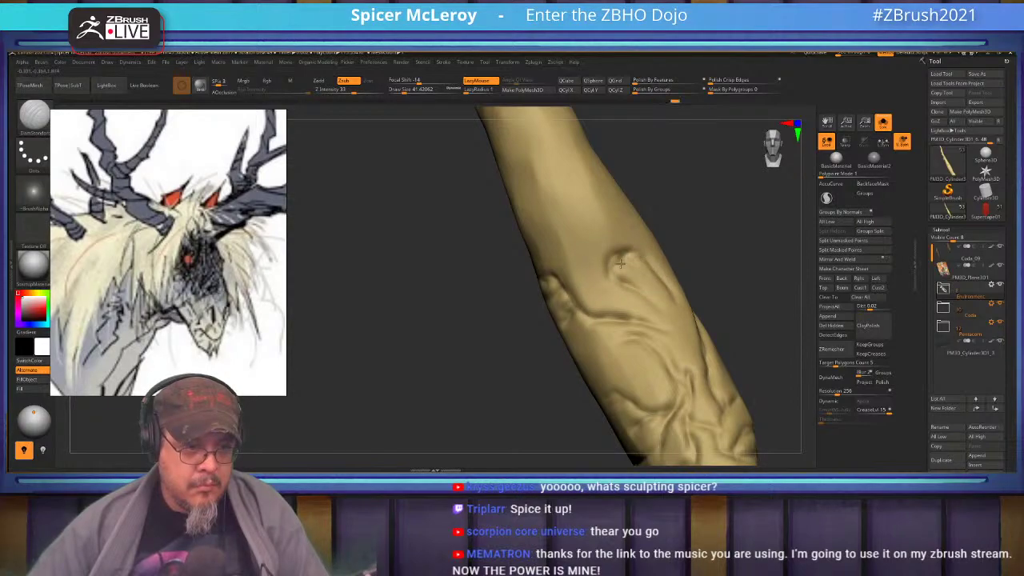
Step: Carve curved bark creases along the outer edge of the isolated mid-trunk, above the wrinkled lower section
ctrl+right_drag(746, 268, 763, 268)
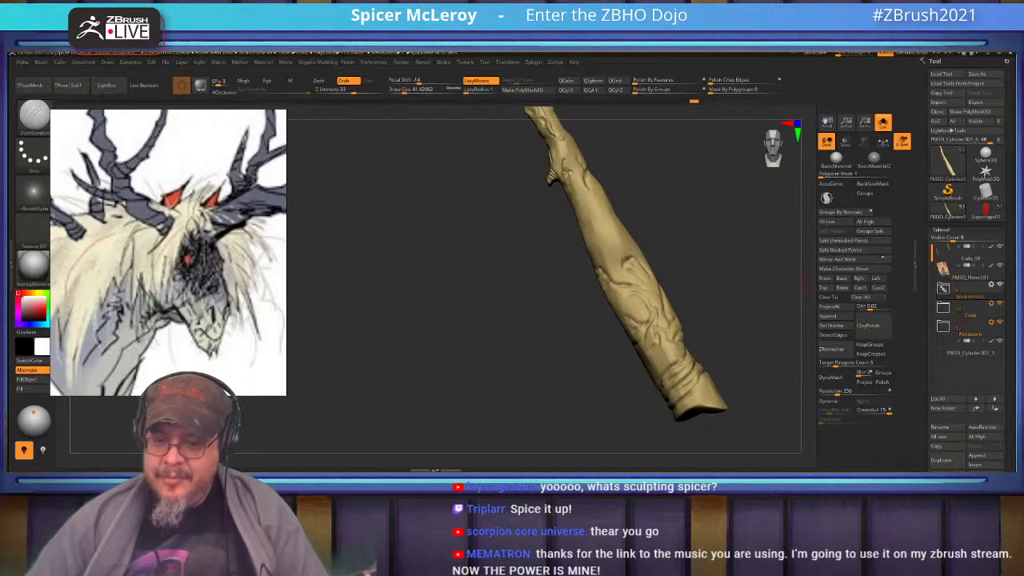
alt+drag(732, 289, 750, 312)
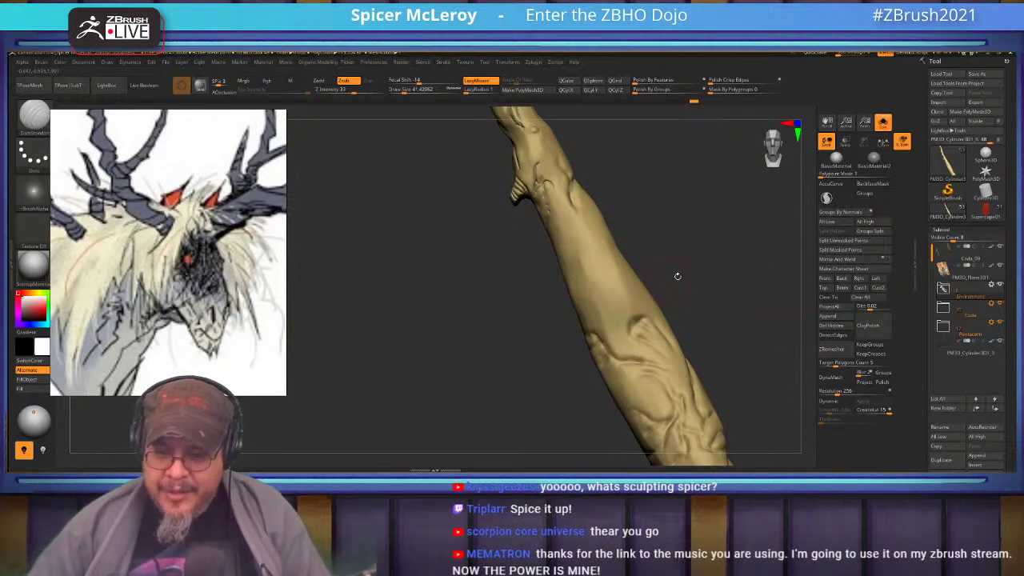
drag(675, 262, 609, 285)
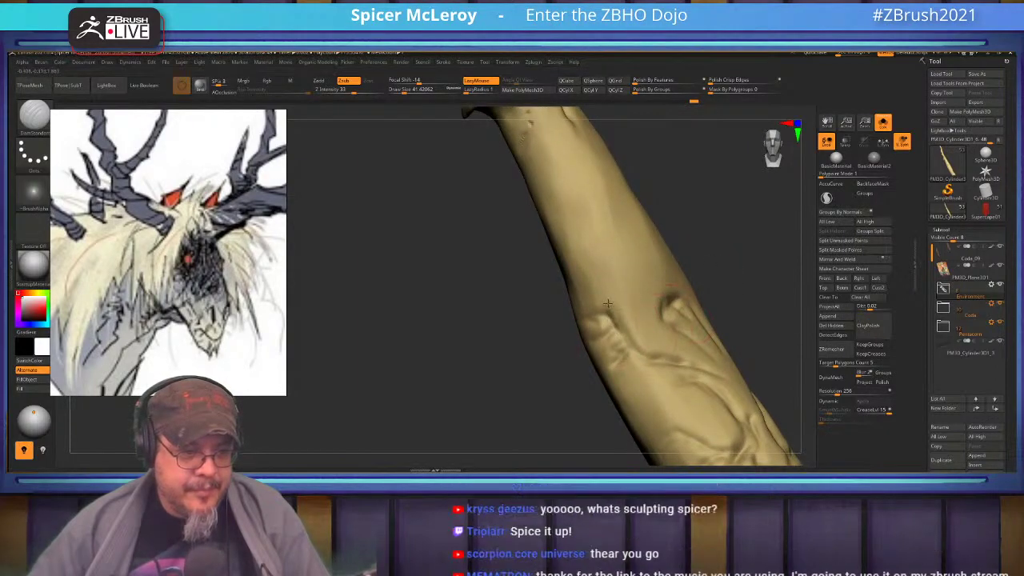
mouse_move(769, 235)
mouse_down()
mouse_move(780, 278)
mouse_move(772, 262)
mouse_move(783, 268)
mouse_up()
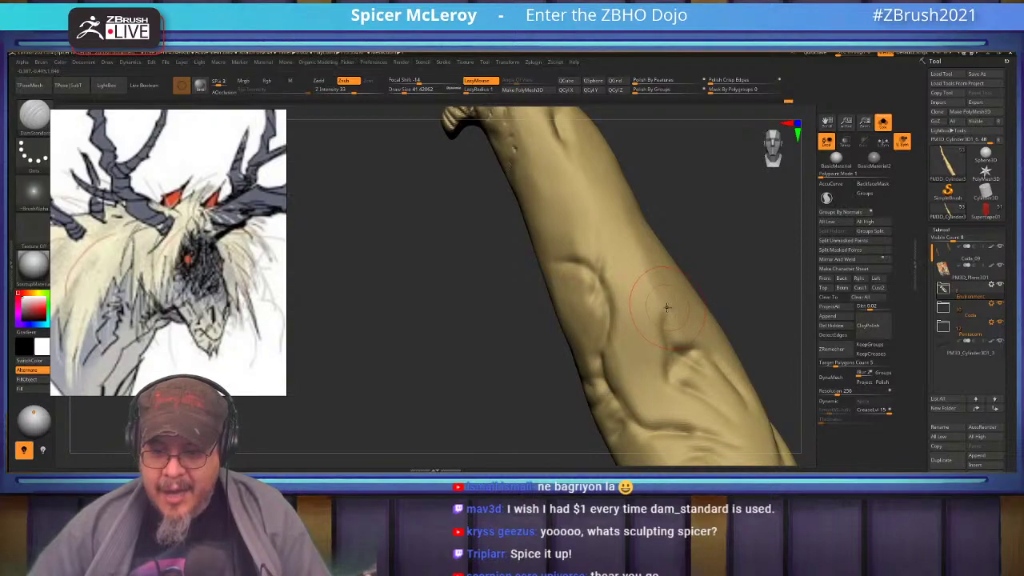
key(f)
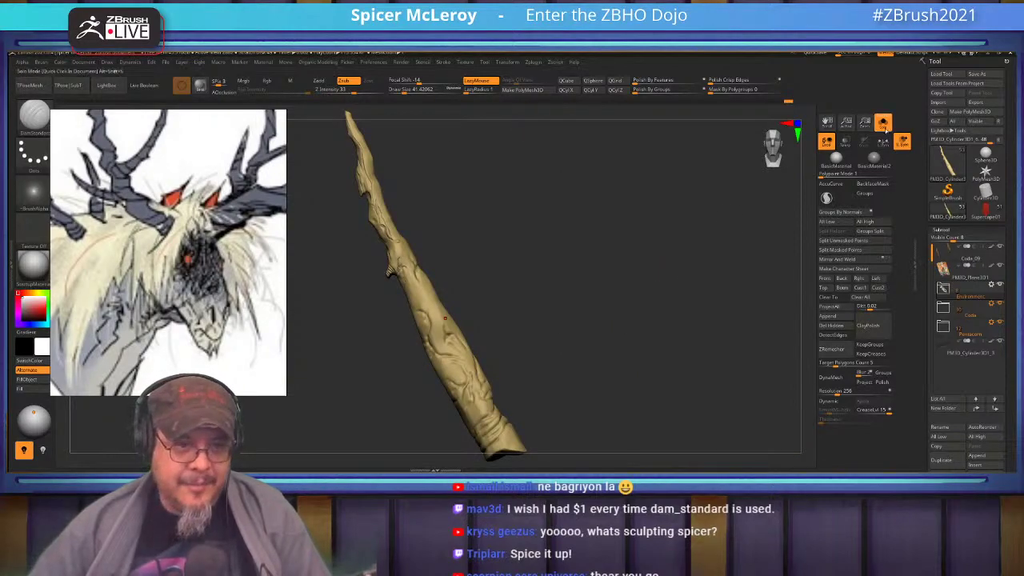
Step: Bring back the rest of the scene and reshape the broken branch stub on the trunk with the Move brush
click(882, 124)
alt+drag(312, 280, 404, 436)
right_drag(630, 307, 623, 302)
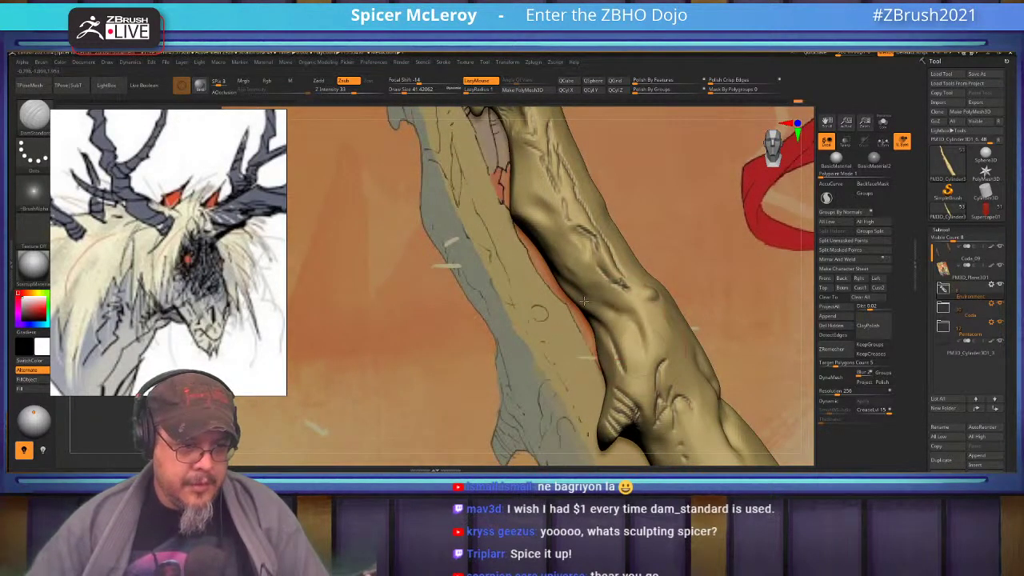
mouse_move(642, 379)
right_down()
mouse_move(616, 312)
mouse_move(599, 329)
mouse_move(616, 356)
right_up()
key(b)
key(m)
key(v)
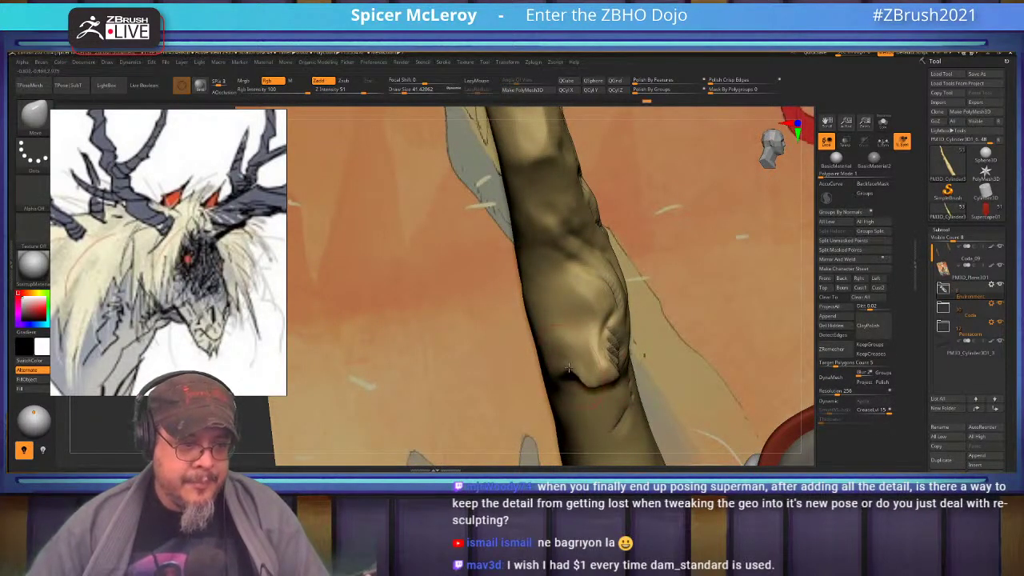
drag(609, 345, 583, 358)
right_drag(580, 358, 579, 258)
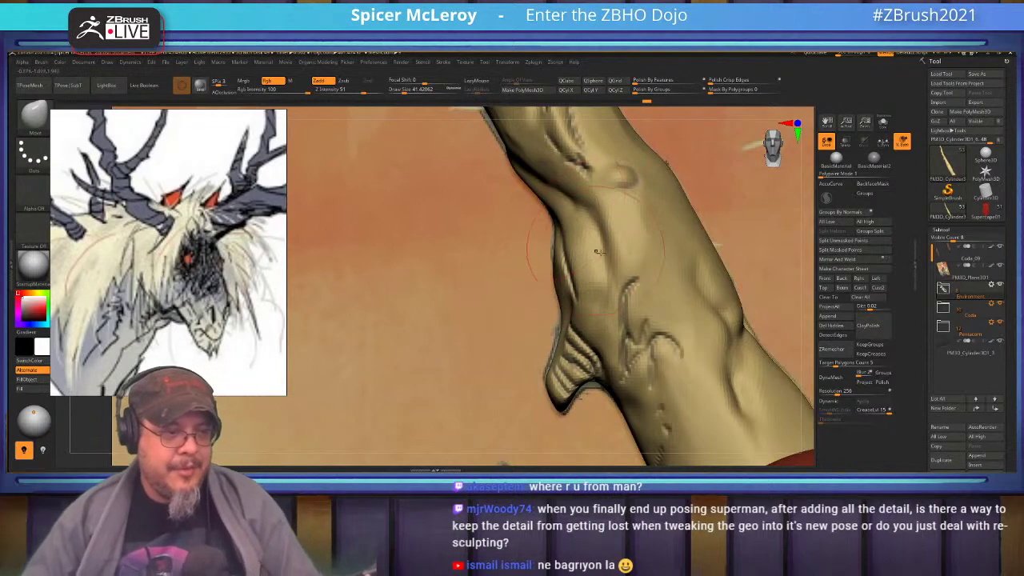
Step: Build up bark folds above the broken branch stub with the Standard brush at a draw size of about 20
mouse_move(578, 258)
right_down()
mouse_move(597, 271)
mouse_move(571, 279)
right_up()
key(b)
click(572, 264)
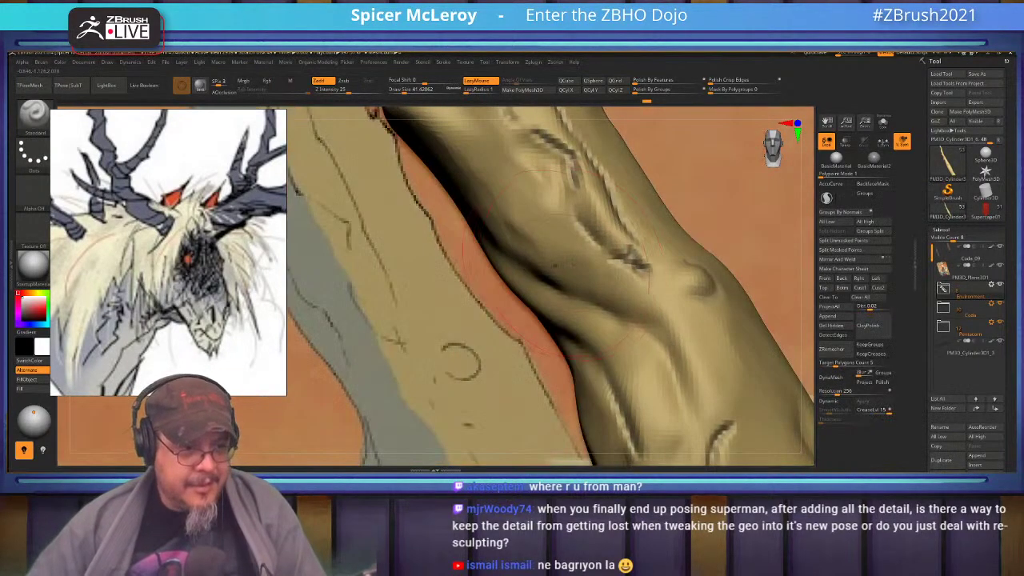
key(s)
drag(552, 260, 544, 260)
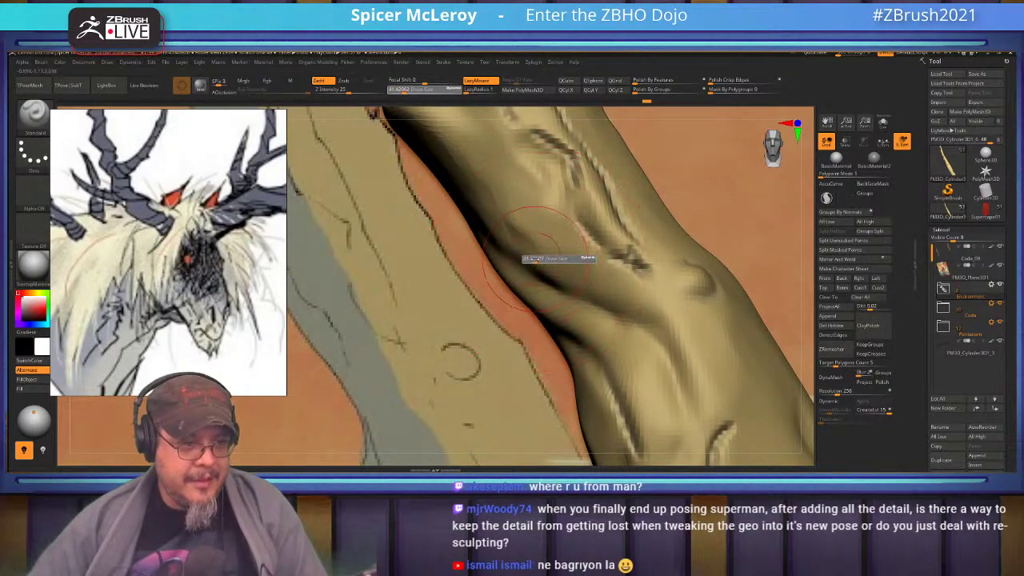
mouse_move(604, 290)
mouse_down()
mouse_move(636, 300)
mouse_move(680, 352)
mouse_move(697, 396)
mouse_up()
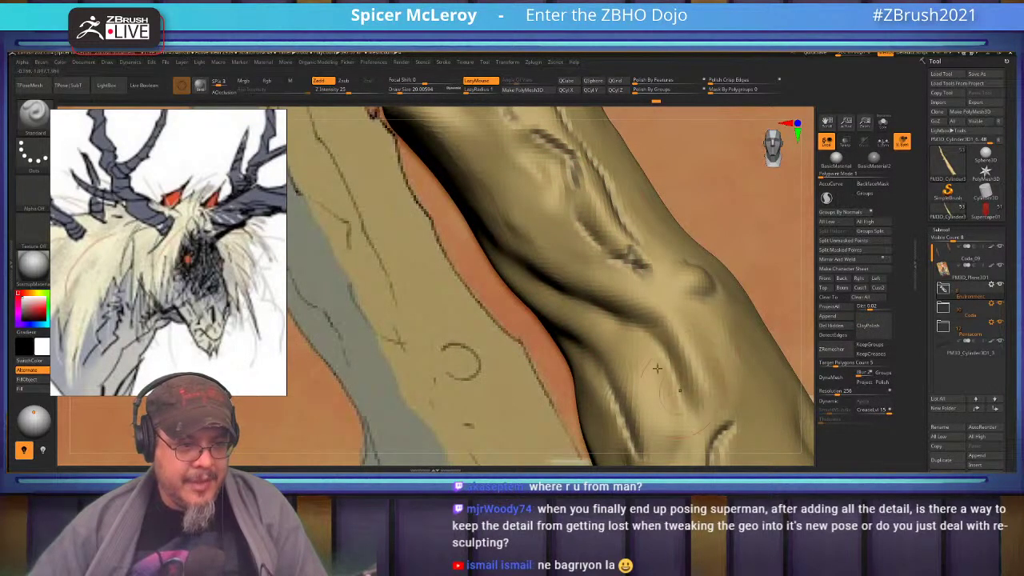
alt+right_drag(664, 401, 594, 316)
mouse_move(610, 352)
mouse_down()
mouse_move(603, 281)
mouse_move(573, 245)
mouse_move(469, 214)
mouse_up()
alt+right_drag(512, 264, 535, 313)
mouse_move(577, 346)
mouse_down()
mouse_move(606, 405)
mouse_move(568, 341)
mouse_up()
mouse_move(529, 310)
alt+right_down()
mouse_move(559, 374)
mouse_move(580, 476)
alt+right_up()
drag(565, 299, 500, 281)
Step: Refine the raised bark folds beside the branch stub from a side angle
mouse_move(532, 278)
right_down()
mouse_move(508, 295)
mouse_move(510, 252)
mouse_move(683, 278)
mouse_move(684, 344)
right_up()
key(f)
alt+right_drag(567, 284, 560, 352)
right_drag(512, 289, 546, 285)
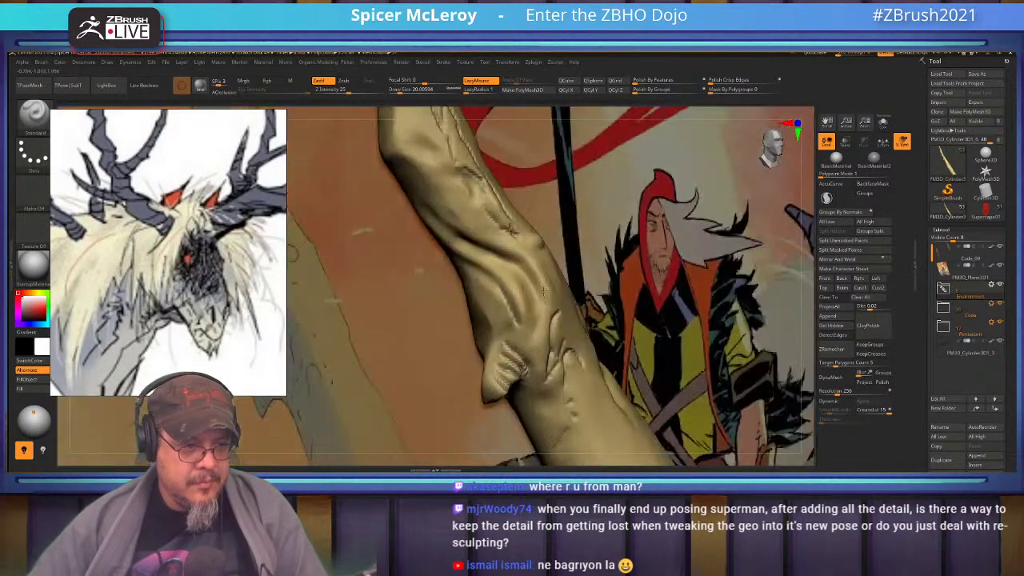
mouse_move(548, 304)
mouse_down()
mouse_move(540, 358)
mouse_move(528, 296)
mouse_up()
right_drag(534, 294, 495, 319)
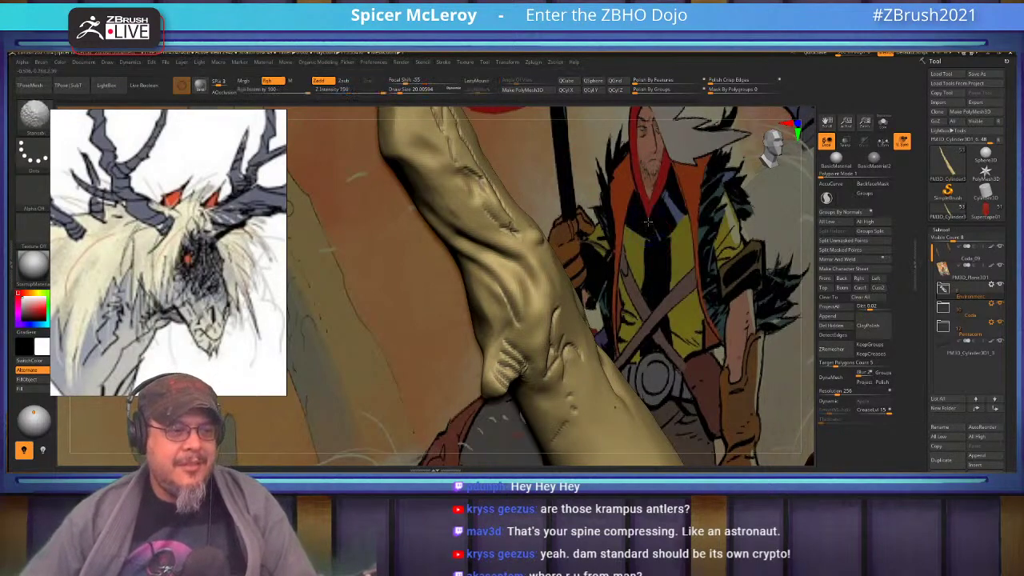
Step: Build raised bark forms on the smooth side of the upper trunk near the hooked stub and soften them
key(f)
shift+drag(693, 257, 794, 287)
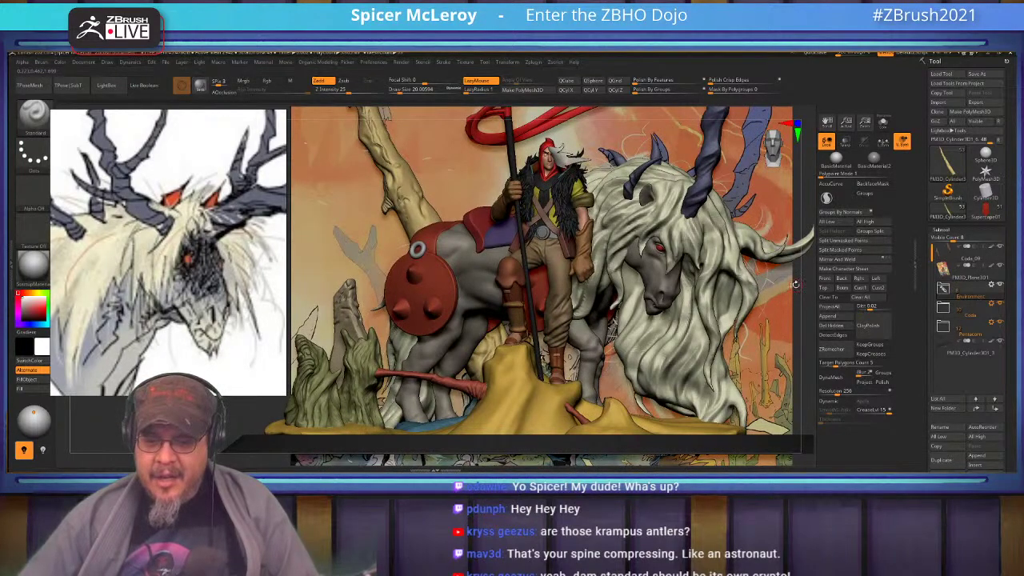
alt+drag(800, 232, 819, 308)
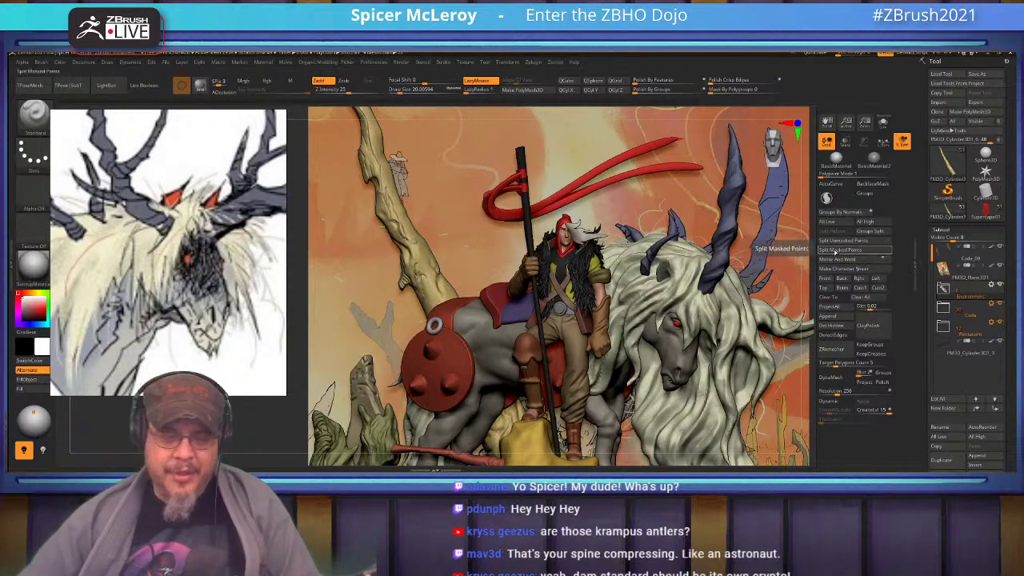
alt+right_drag(388, 172, 514, 268)
alt+right_drag(495, 184, 519, 260)
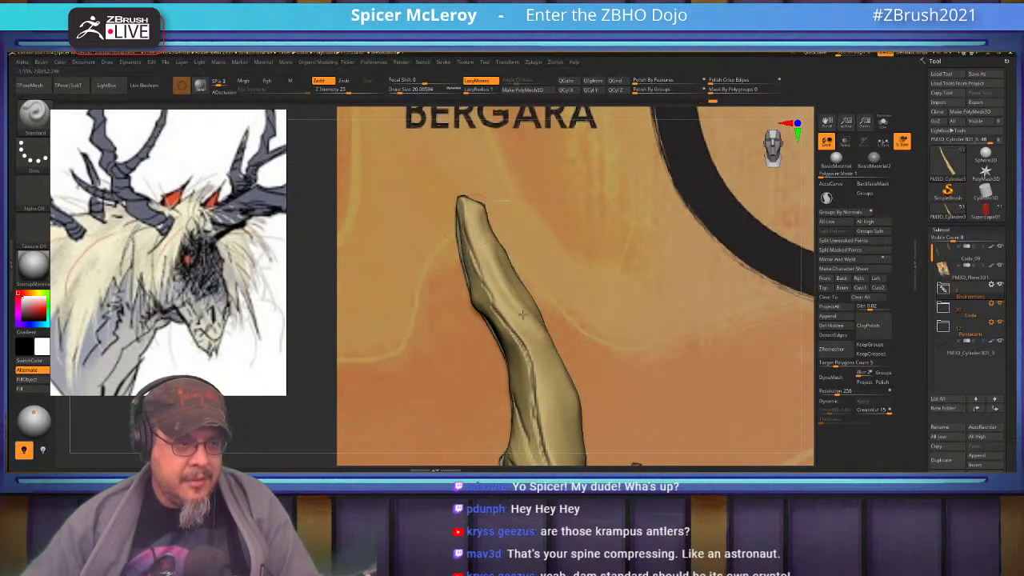
alt+right_drag(550, 337, 507, 262)
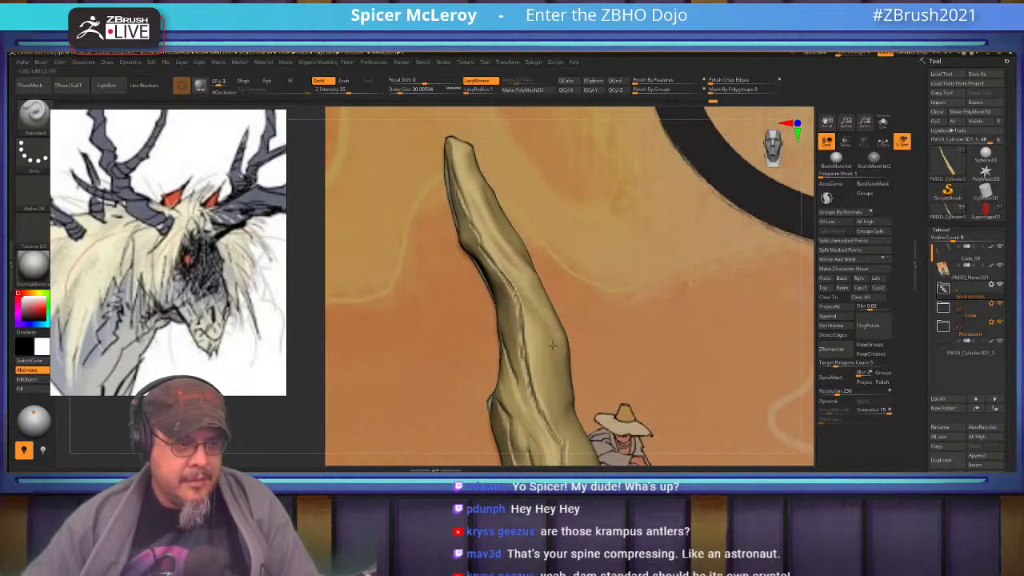
alt+right_drag(528, 321, 519, 250)
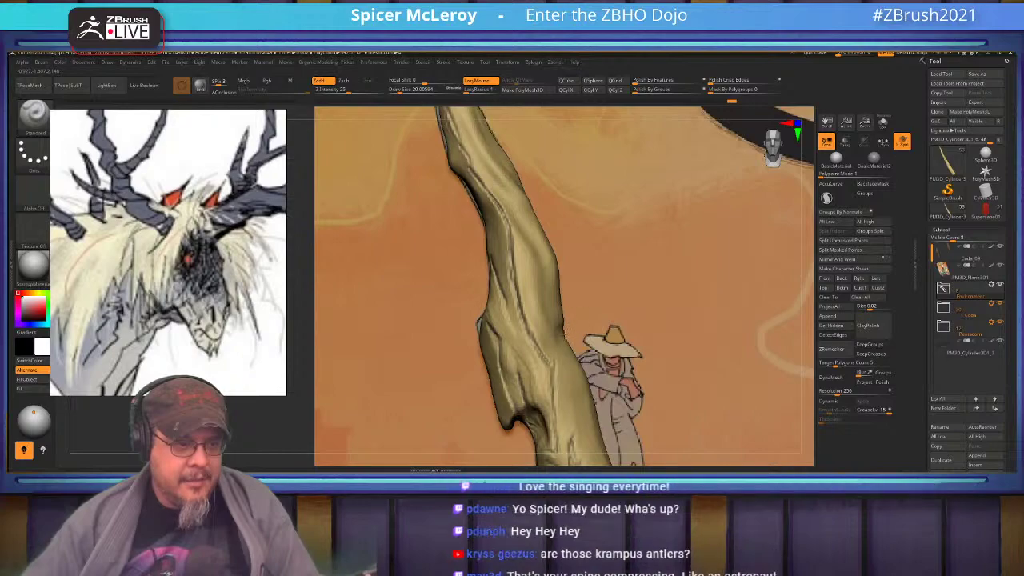
alt+right_drag(544, 290, 568, 323)
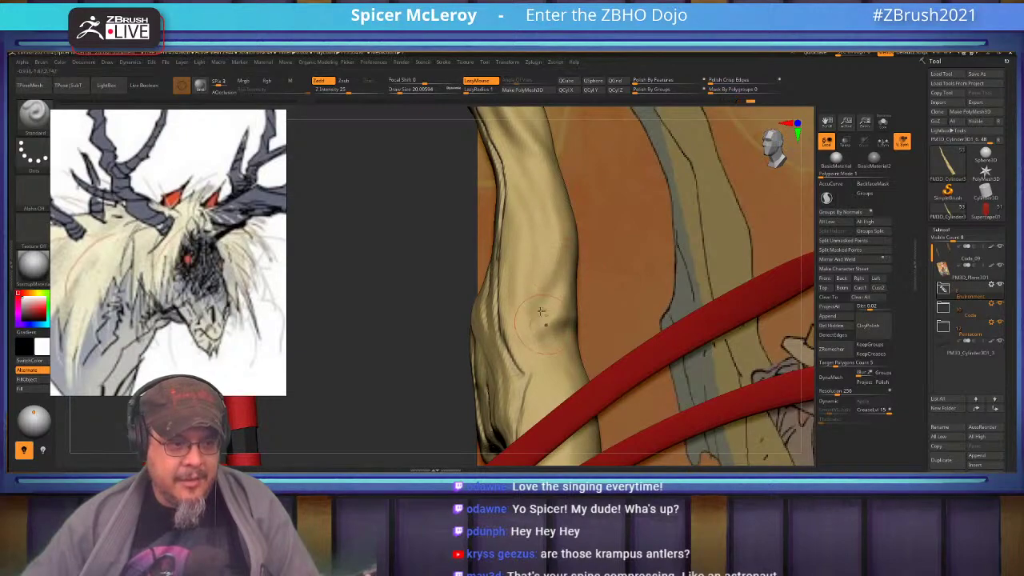
drag(541, 341, 549, 301)
drag(551, 264, 545, 232)
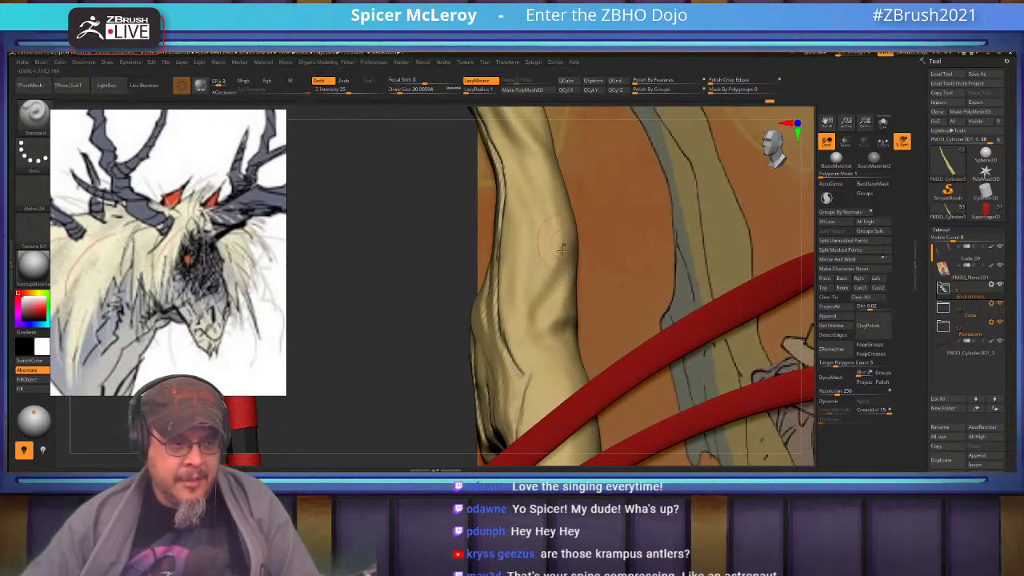
mouse_move(539, 320)
shift+mouse_down()
mouse_move(535, 339)
mouse_move(536, 327)
shift+mouse_up()
Step: Add lengthwise bark ridges to the upper trunk and its underside below the hooked stub, and smooth them lightly
mouse_move(536, 320)
right_down()
mouse_move(560, 313)
mouse_move(504, 324)
mouse_move(707, 313)
mouse_move(706, 384)
right_up()
key(f)
alt+right_drag(491, 192, 610, 252)
drag(600, 273, 591, 352)
mouse_move(589, 241)
mouse_down()
mouse_move(578, 260)
mouse_move(582, 307)
mouse_move(568, 282)
mouse_move(570, 312)
mouse_up()
mouse_move(598, 309)
right_down()
mouse_move(544, 298)
mouse_move(570, 296)
mouse_move(547, 294)
mouse_move(582, 257)
right_up()
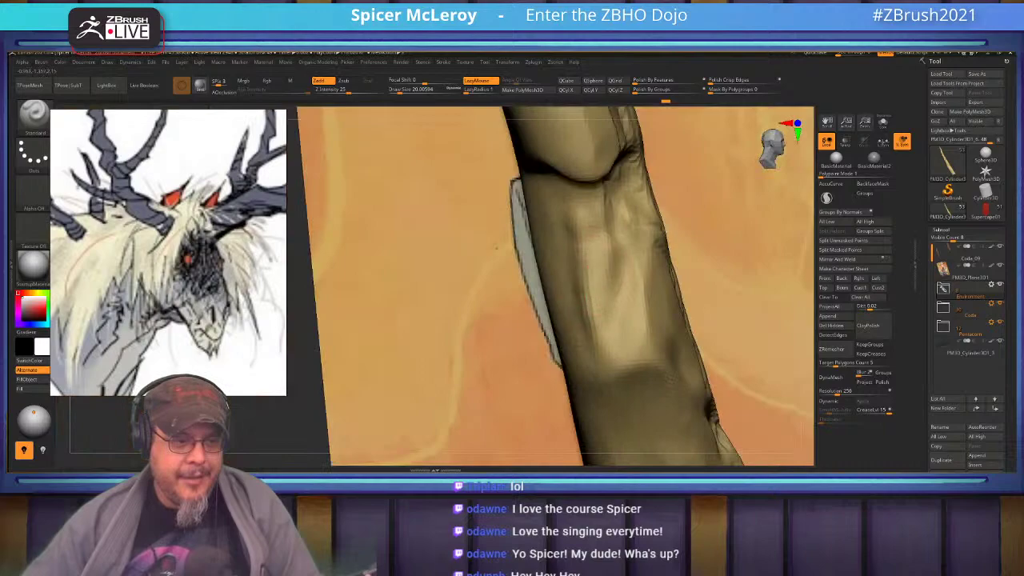
drag(609, 363, 619, 231)
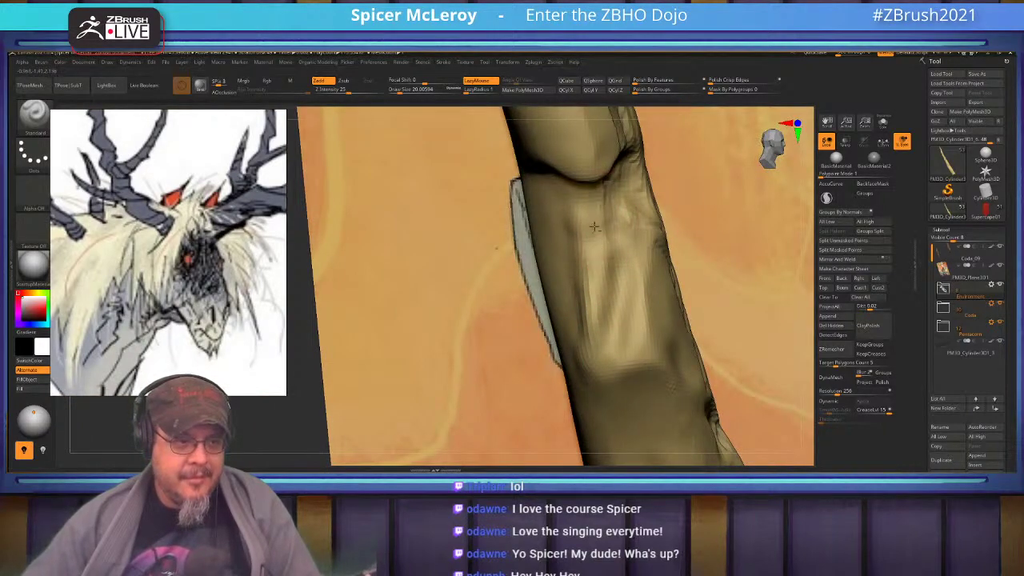
shift+drag(578, 354, 609, 292)
mouse_move(609, 292)
right_down()
mouse_move(541, 286)
mouse_move(555, 232)
mouse_move(592, 258)
mouse_move(547, 260)
mouse_move(590, 254)
mouse_move(555, 278)
mouse_move(574, 214)
mouse_move(577, 308)
right_up()
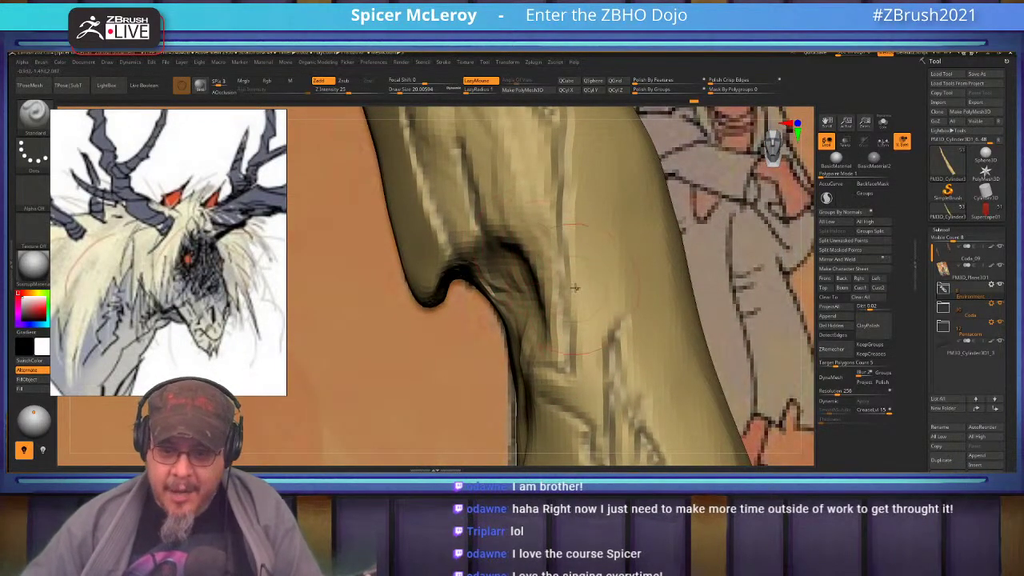
Step: Adjust the upper trunk's silhouette around the small edge bump with the Move Infinite Depth brush
mouse_move(571, 289)
right_down()
mouse_move(551, 258)
mouse_move(541, 340)
mouse_move(574, 422)
mouse_move(545, 291)
right_up()
key(b)
key(m)
key(i)
drag(519, 302, 504, 299)
mouse_move(531, 253)
mouse_down()
mouse_move(538, 270)
mouse_move(525, 256)
mouse_move(534, 228)
mouse_up()
drag(513, 336, 516, 336)
drag(523, 385, 526, 385)
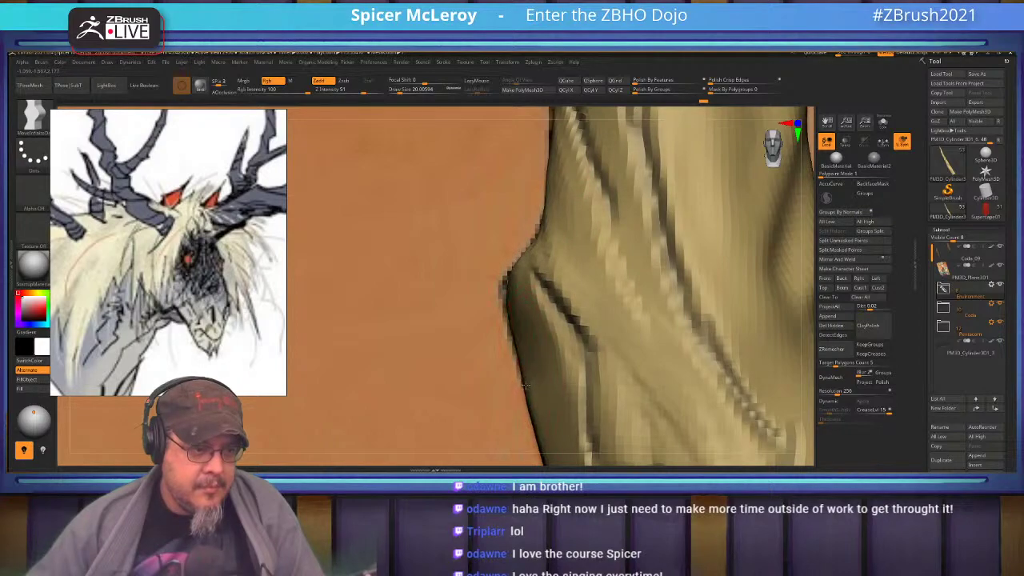
alt+drag(531, 137, 542, 264)
Step: Check the trunk and the full composition against the reference with transparency turned on
click(848, 146)
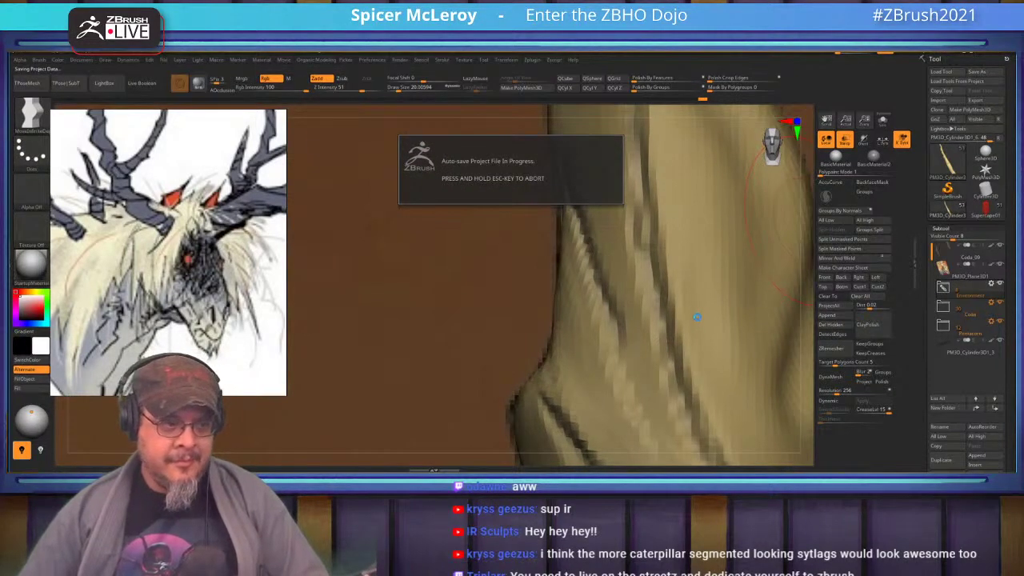
key(f)
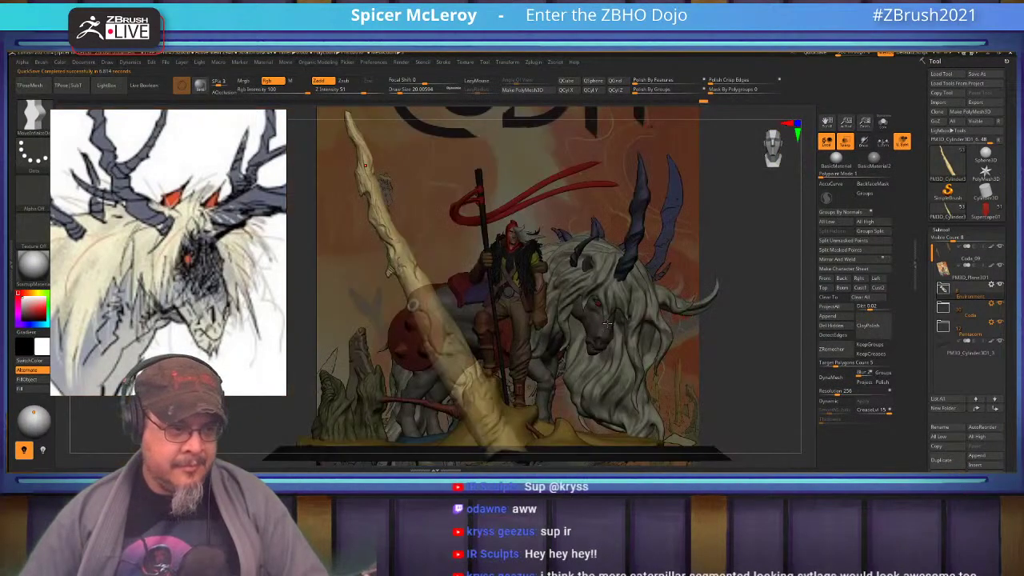
click(846, 147)
Step: Select the red ribbons and reshape the upper ribbon's tip using the Move brush with AccuCurve enabled
alt+drag(541, 288, 406, 309)
alt+drag(632, 184, 485, 317)
alt+drag(544, 280, 598, 272)
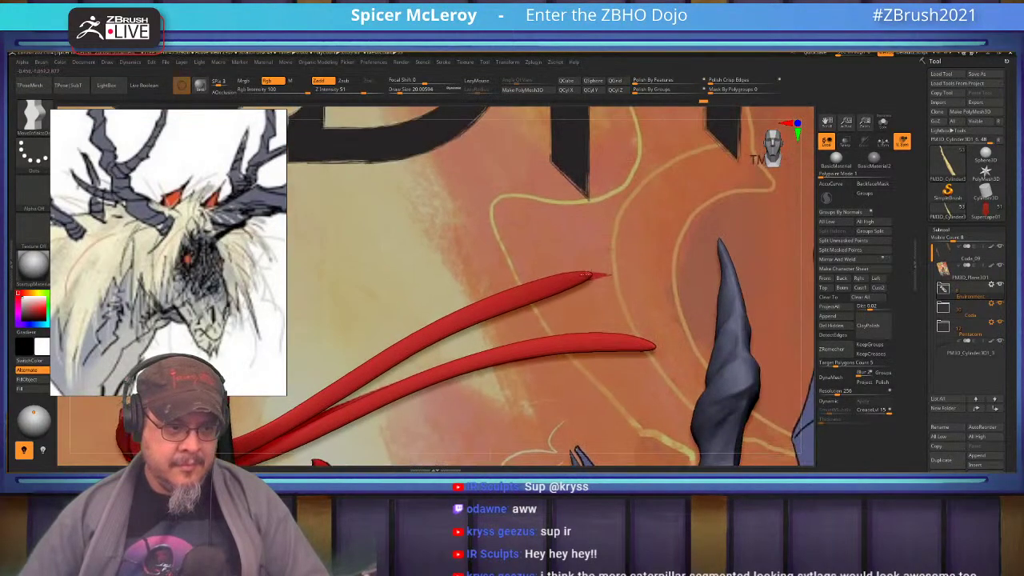
alt+click(641, 260)
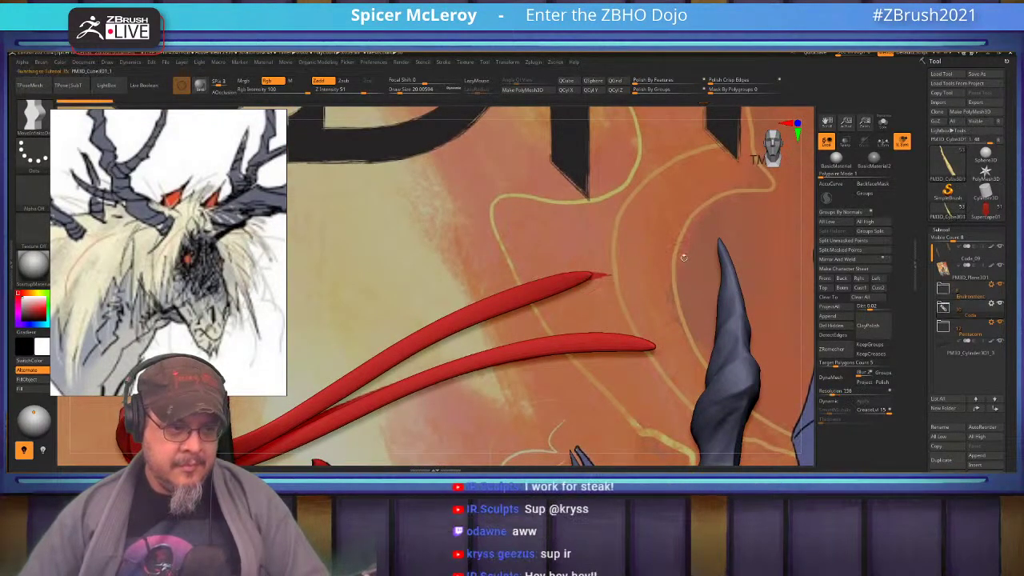
key(b)
key(m)
key(v)
mouse_move(620, 274)
mouse_down()
mouse_move(552, 276)
mouse_move(624, 272)
mouse_move(600, 276)
mouse_up()
key(s)
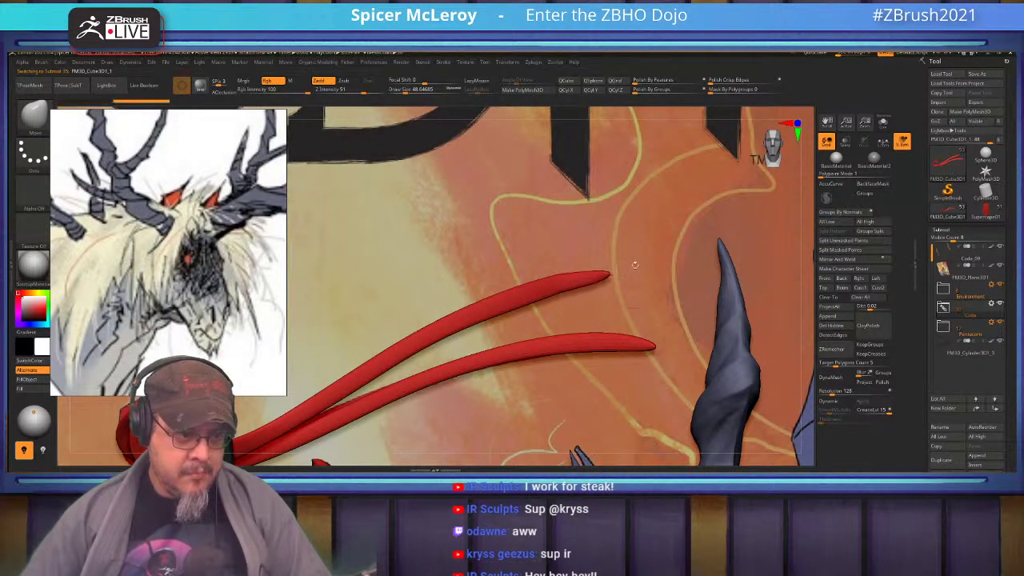
click(831, 184)
mouse_move(594, 276)
mouse_down()
mouse_move(629, 274)
mouse_move(648, 248)
mouse_move(674, 247)
mouse_move(675, 276)
mouse_up()
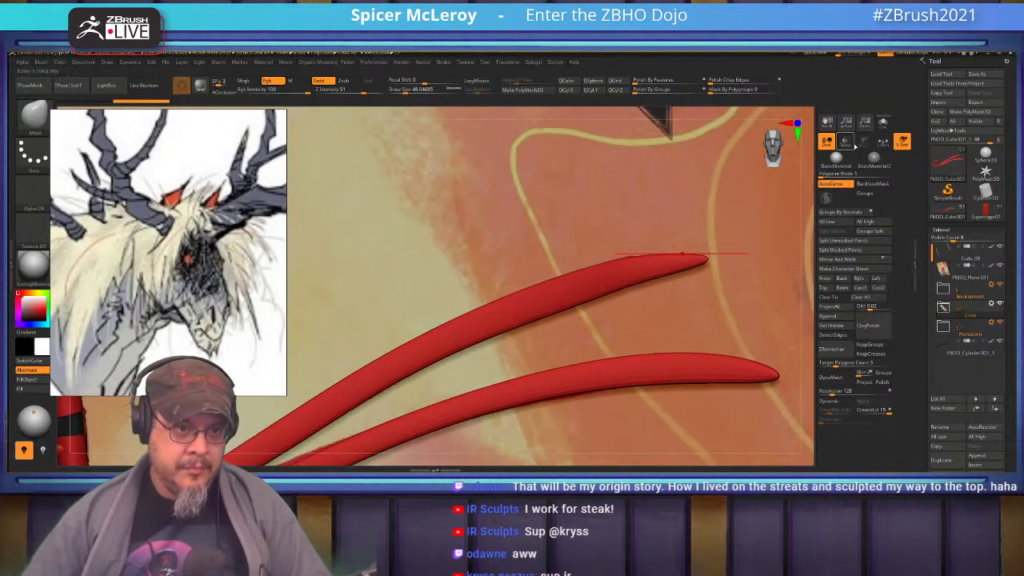
Step: Turn on transparency over the red ribbons and adjust the back opacity in the draw preferences
click(846, 141)
mouse_move(616, 248)
alt+mouse_down()
mouse_move(661, 237)
mouse_move(663, 258)
mouse_move(696, 245)
alt+mouse_up()
alt+drag(498, 220, 574, 189)
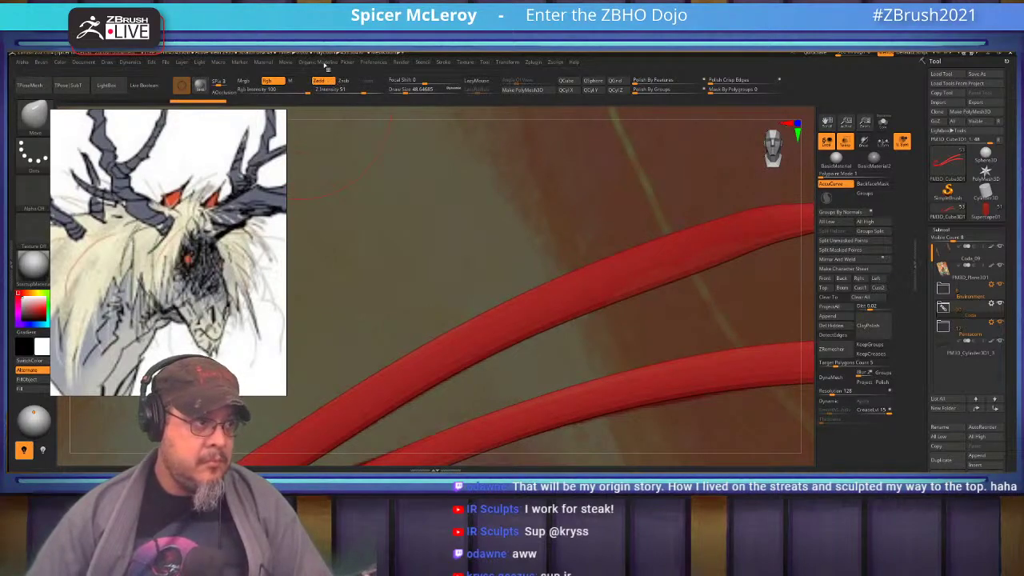
click(371, 63)
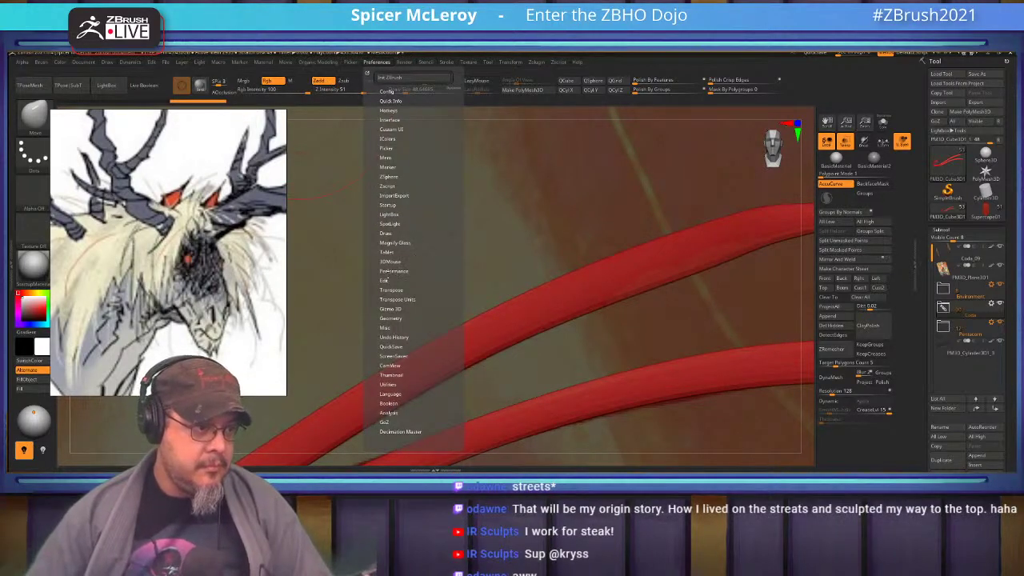
click(385, 232)
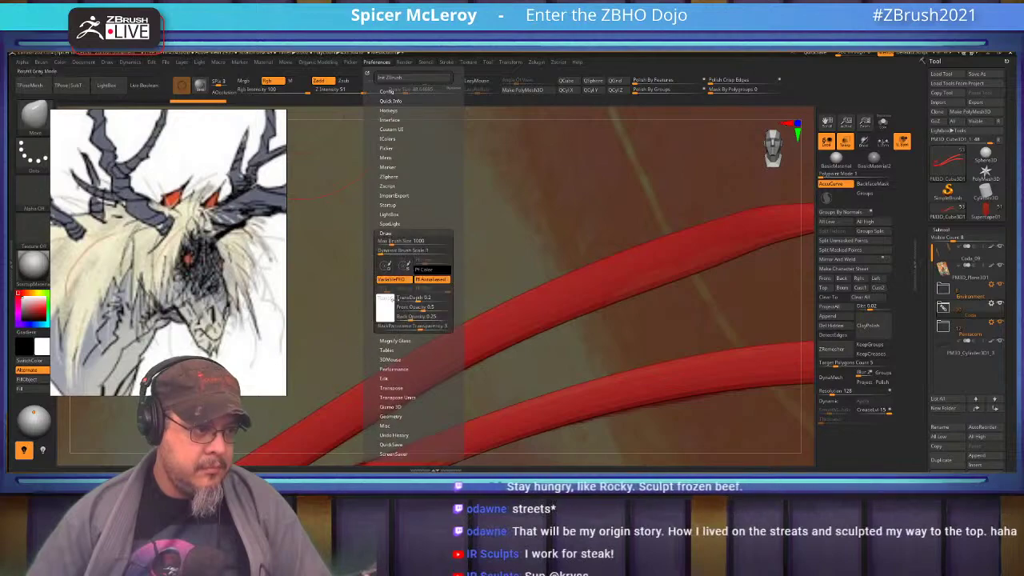
drag(432, 317, 435, 318)
Step: Sculpt a small notch into the upper ribbon's underside and slim its lower edge toward the tip with a smaller Move brush
right_drag(754, 256, 546, 320)
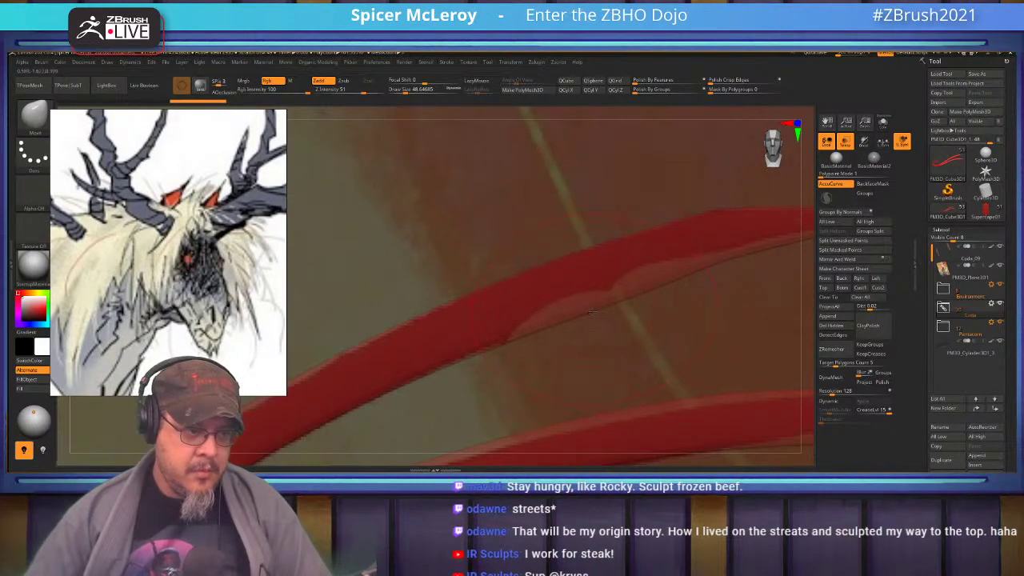
key(s)
drag(567, 316, 564, 316)
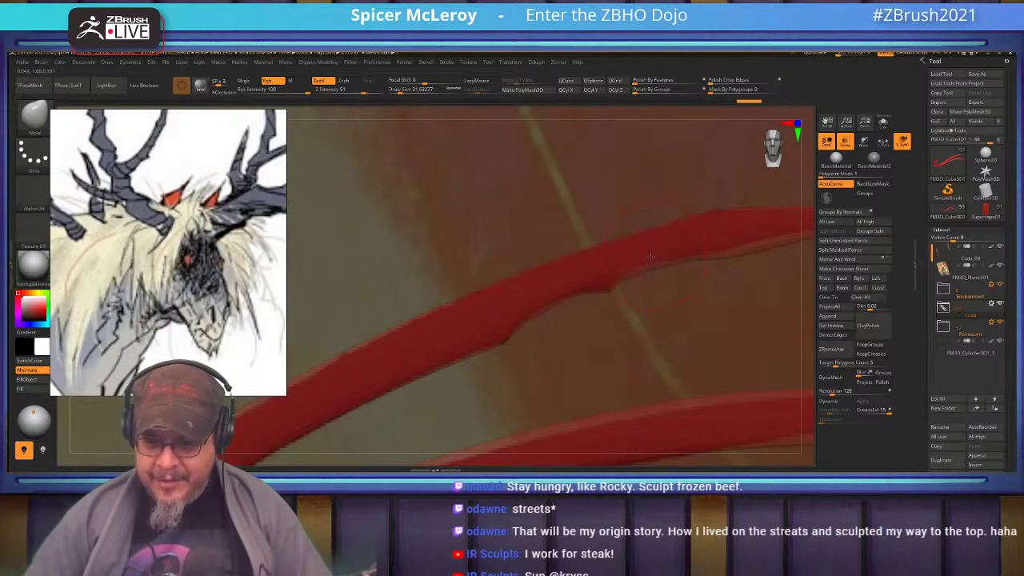
alt+right_drag(704, 256, 606, 269)
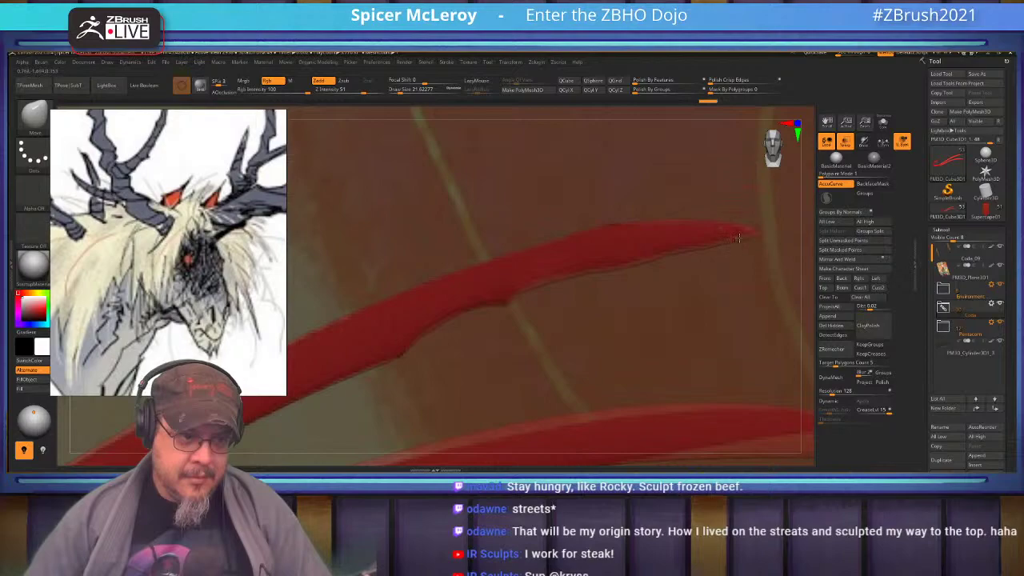
Step: Turn off AccuCurve and pull the outer bend of the ribbon loop beside the pole into line with the reference
alt+drag(577, 278, 744, 175)
alt+drag(464, 242, 549, 272)
alt+drag(474, 296, 597, 279)
mouse_move(583, 322)
alt+mouse_down()
mouse_move(571, 368)
mouse_move(567, 326)
mouse_move(563, 333)
alt+mouse_up()
key(s)
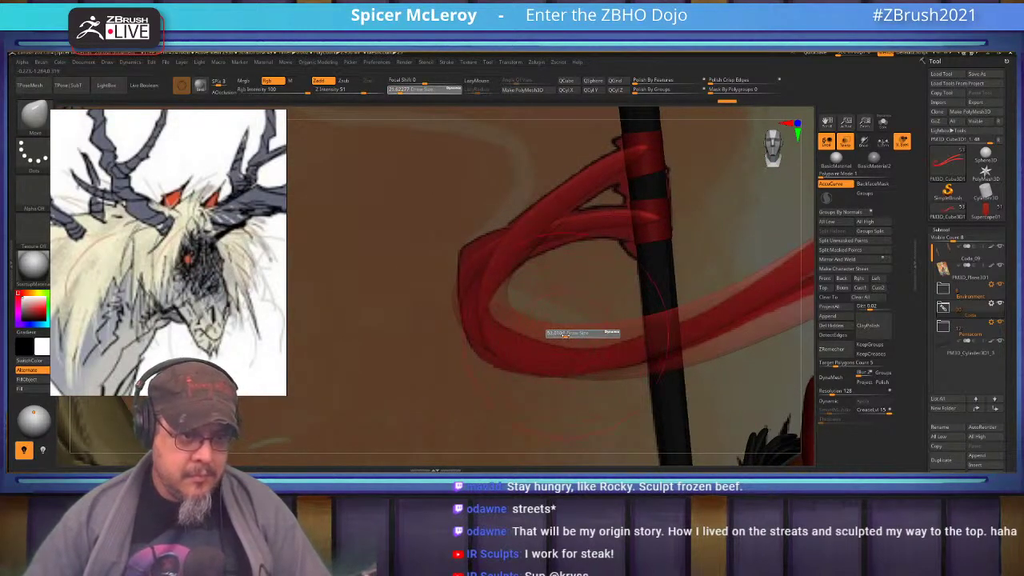
click(830, 183)
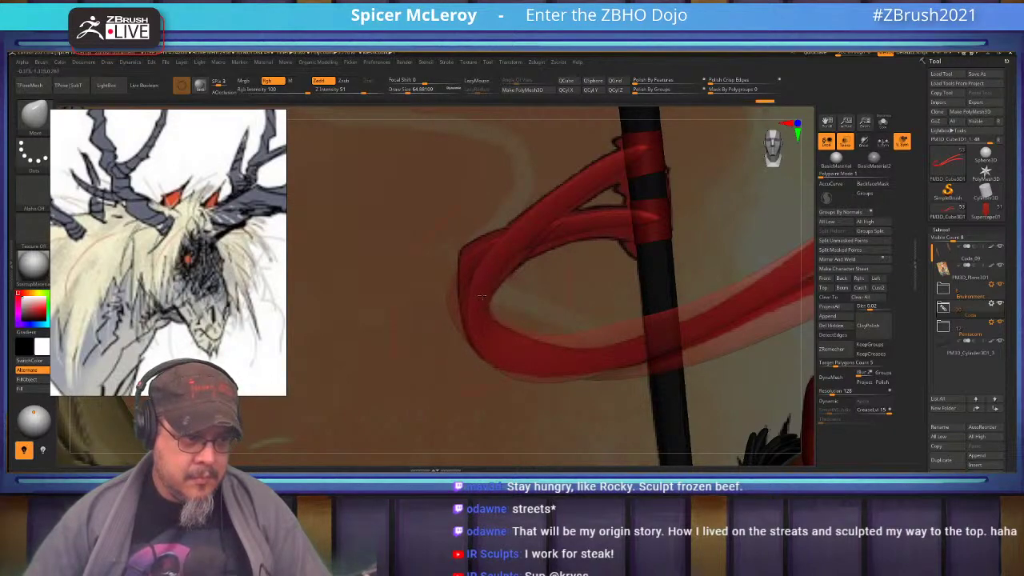
drag(458, 279, 461, 262)
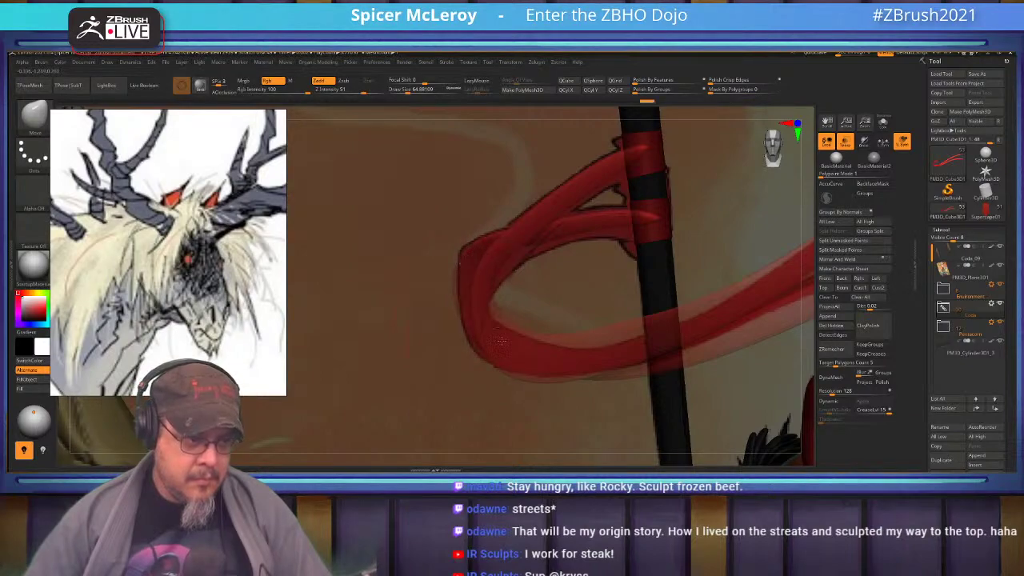
Step: Reshape the lower curve of the ribbon loop up to where it crosses the pole to match the reference
drag(512, 373, 520, 363)
drag(605, 328, 609, 347)
drag(655, 318, 669, 337)
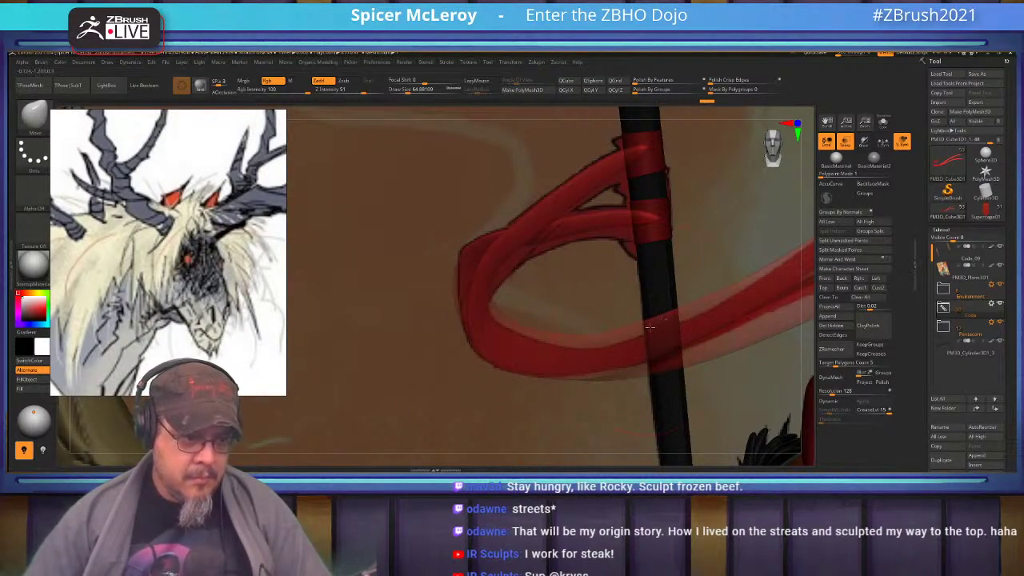
drag(694, 304, 698, 314)
mouse_move(630, 329)
mouse_down()
mouse_move(605, 349)
mouse_move(554, 349)
mouse_move(586, 373)
mouse_move(562, 376)
mouse_move(596, 375)
mouse_move(607, 354)
mouse_up()
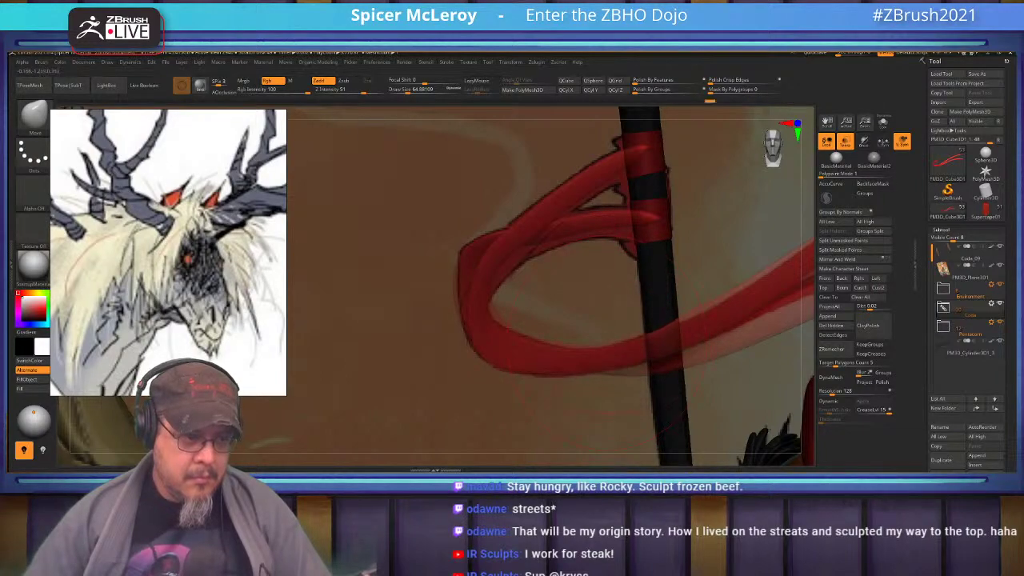
Step: Shift the lower ribbon strand between the pole and the trunk onto the reference with a large Move Topological brush
alt+right_drag(607, 354, 408, 294)
mouse_move(606, 208)
alt+right_down()
mouse_move(585, 269)
mouse_move(485, 313)
alt+right_up()
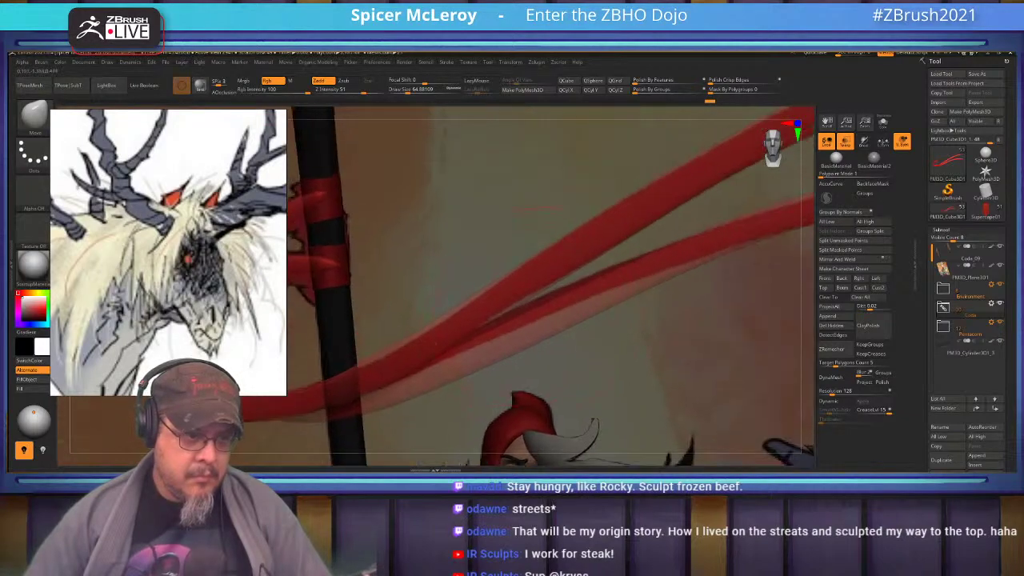
key(b)
key(m)
key(t)
key(s)
mouse_move(542, 337)
mouse_down()
mouse_move(550, 336)
mouse_move(482, 319)
mouse_up()
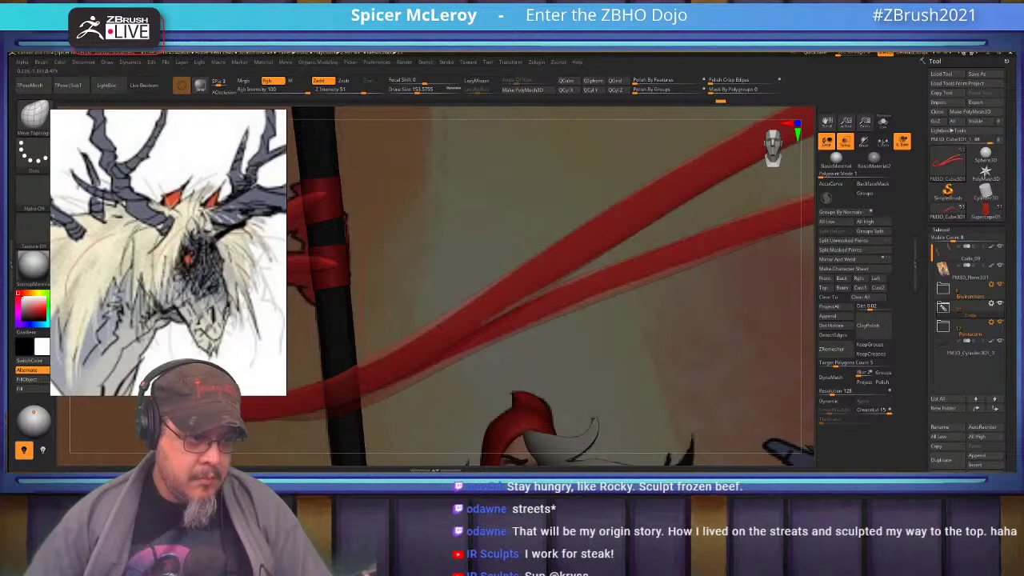
right_drag(620, 280, 492, 329)
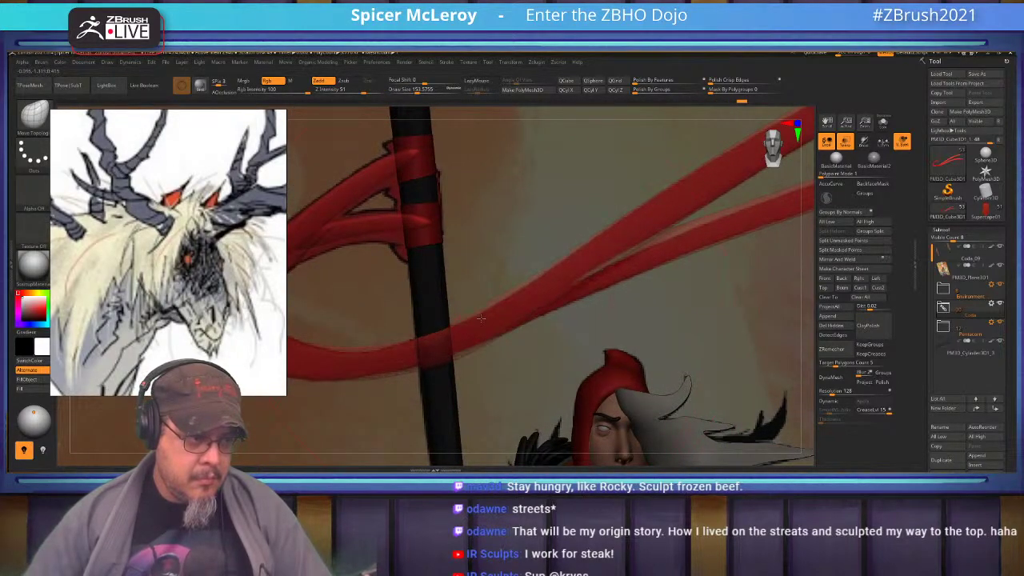
Step: Refine the lower ribbon's pointed tip and nearby underside with a smaller Move Topological brush
mouse_move(517, 280)
right_down()
mouse_move(596, 269)
mouse_move(695, 290)
right_up()
key(s)
drag(704, 293, 644, 266)
key(s)
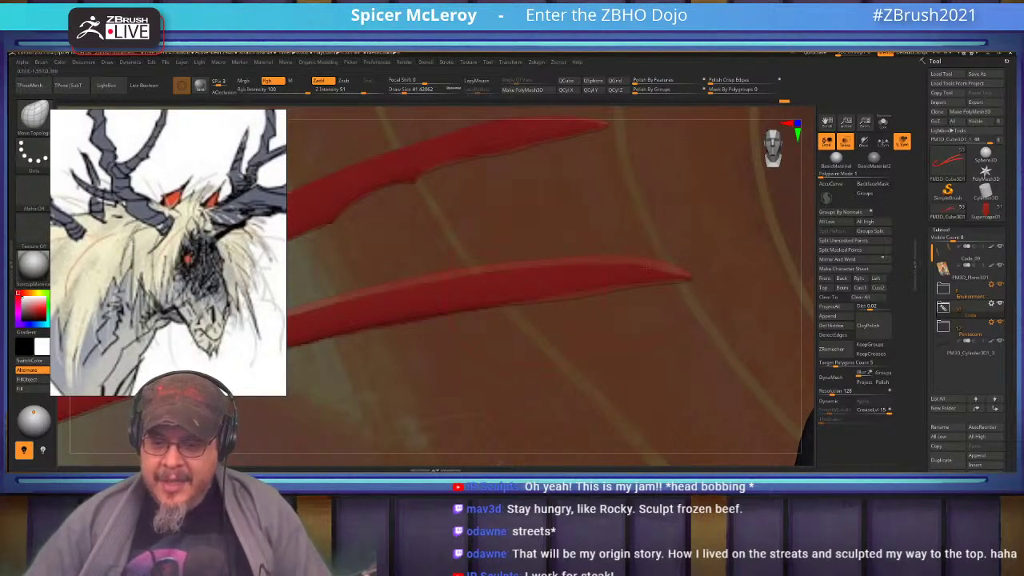
ctrl+right_drag(603, 274, 533, 280)
mouse_move(545, 280)
alt+right_down()
mouse_move(525, 280)
mouse_move(513, 323)
mouse_move(595, 278)
mouse_move(596, 292)
mouse_move(565, 280)
mouse_move(593, 293)
mouse_move(611, 271)
alt+right_up()
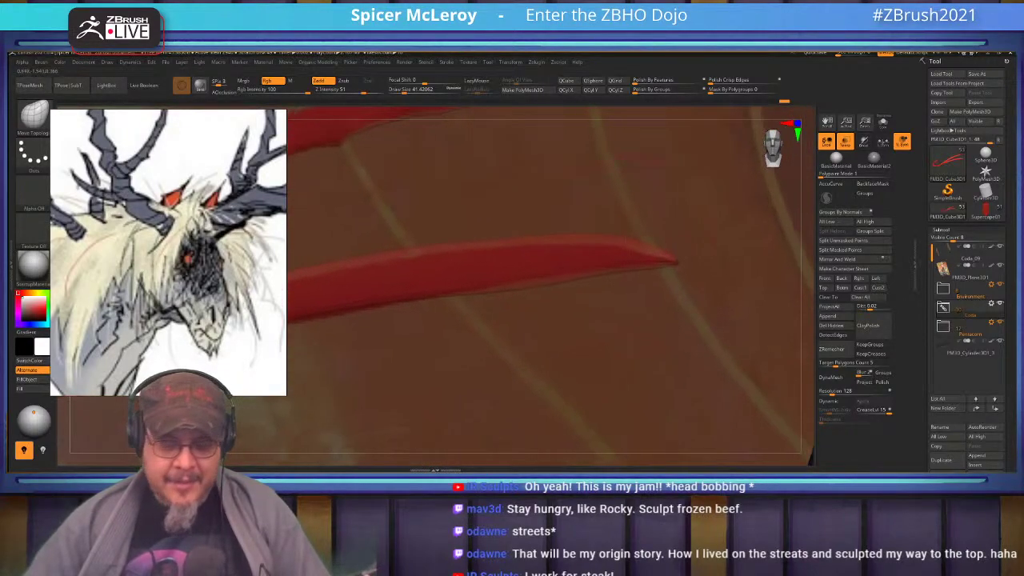
drag(642, 267, 604, 270)
drag(500, 294, 501, 290)
drag(674, 263, 677, 262)
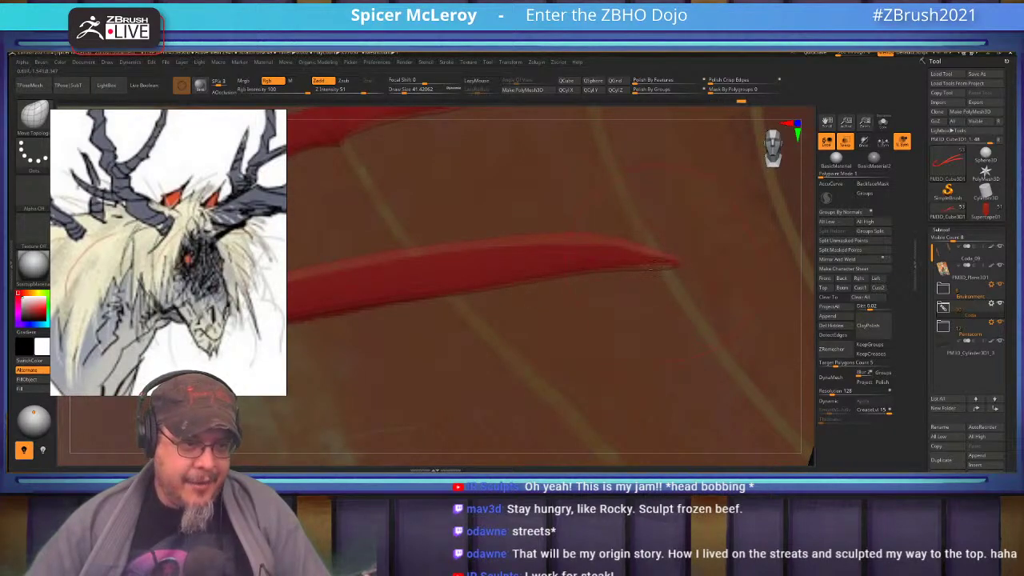
Step: Nudge the edges of the lower ribbon's middle stretch to follow the reference outline
alt+right_drag(544, 254, 608, 274)
alt+right_drag(355, 300, 551, 268)
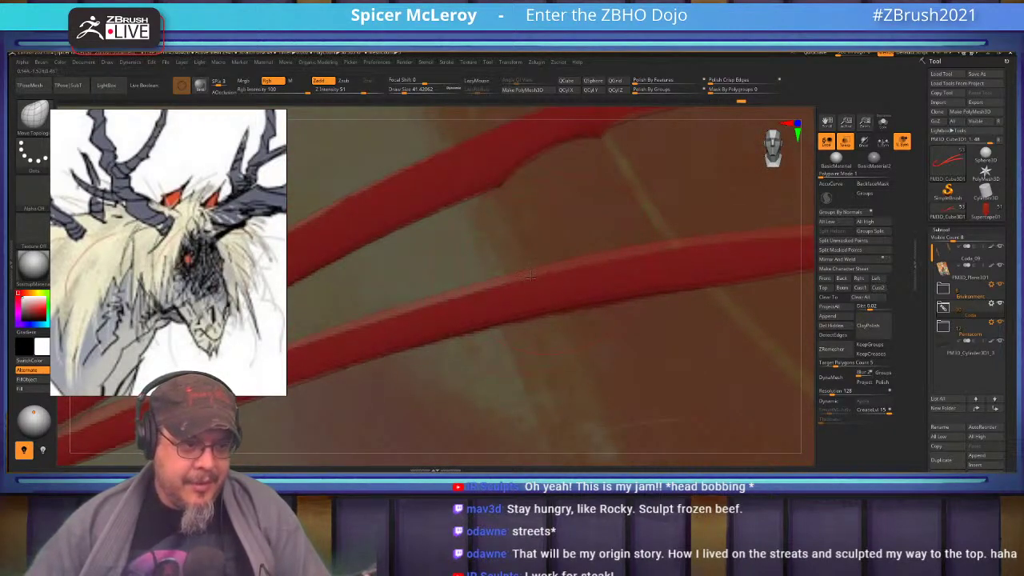
drag(530, 288, 531, 284)
alt+right_drag(612, 265, 528, 300)
drag(528, 302, 526, 304)
drag(602, 287, 600, 289)
alt+right_drag(600, 288, 472, 312)
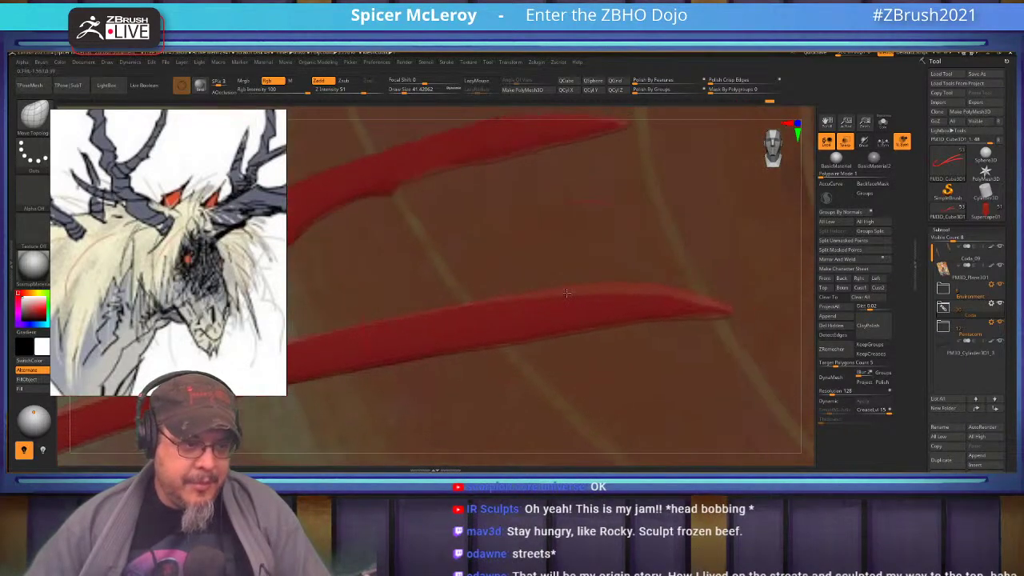
Step: Even out the upper and lower edges of the lower ribbon just before its tip, resizing the brush as needed
drag(565, 300, 566, 303)
drag(639, 295, 599, 298)
drag(563, 332, 564, 328)
key(s)
mouse_move(713, 300)
mouse_down()
mouse_move(663, 317)
mouse_move(709, 318)
mouse_move(697, 304)
mouse_up()
Step: Adjust the lower ribbon near where the two strands separate, using a larger Move Topological brush
mouse_move(514, 293)
right_down()
mouse_move(594, 262)
mouse_move(585, 258)
mouse_move(542, 308)
right_up()
key(b)
key(m)
key(t)
key(s)
drag(492, 320, 485, 323)
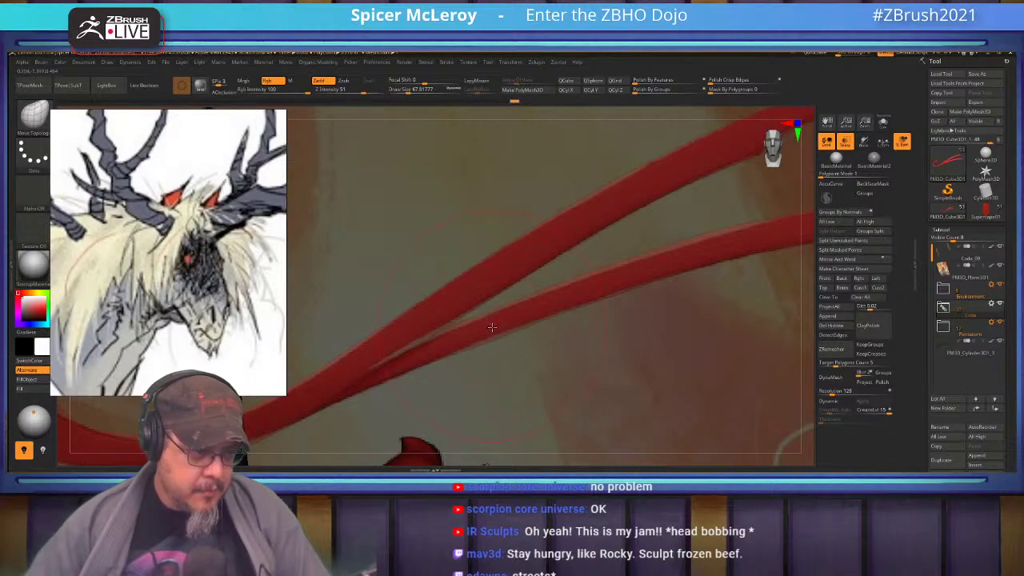
drag(488, 317, 429, 313)
Step: Reshape the outer corner and crossing strands of the ribbon loop beside the pole, varying the Move Topological brush size
alt+drag(616, 282, 466, 307)
mouse_move(707, 135)
alt+mouse_down()
mouse_move(627, 244)
mouse_move(560, 290)
alt+mouse_up()
alt+drag(496, 293, 727, 269)
alt+drag(448, 298, 492, 344)
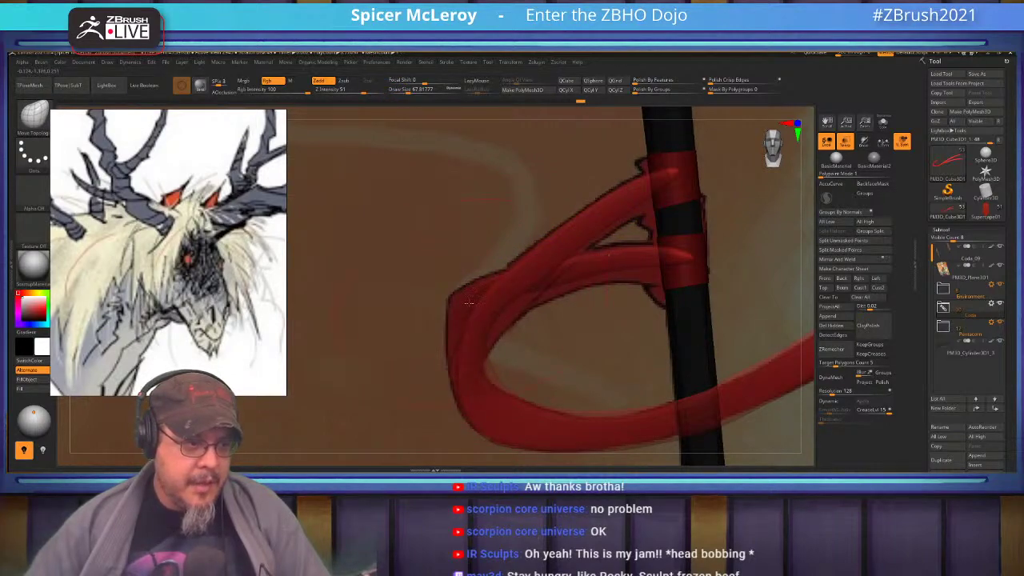
key(s)
drag(470, 301, 448, 298)
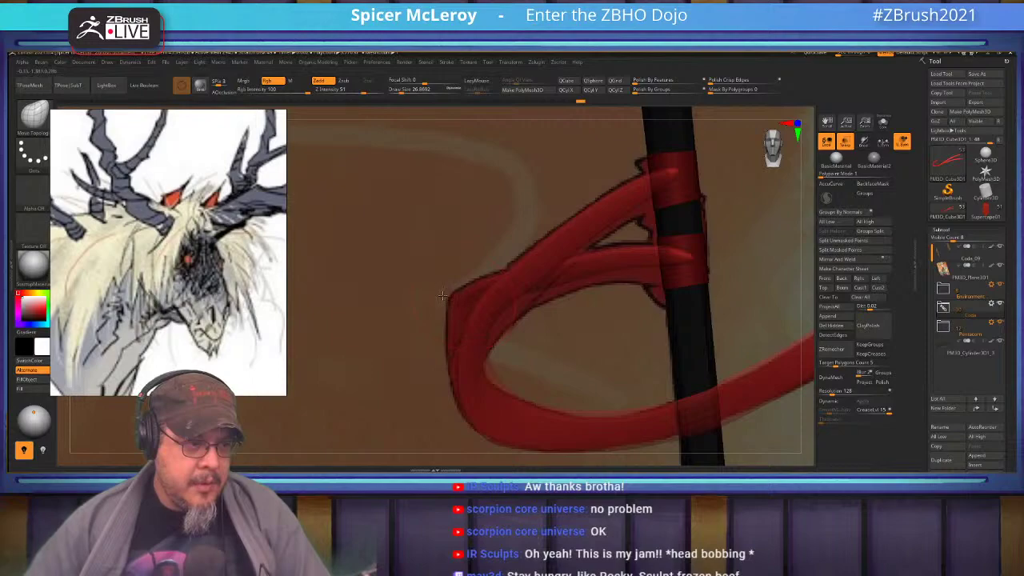
key(s)
click(512, 312)
right_drag(510, 311, 488, 297)
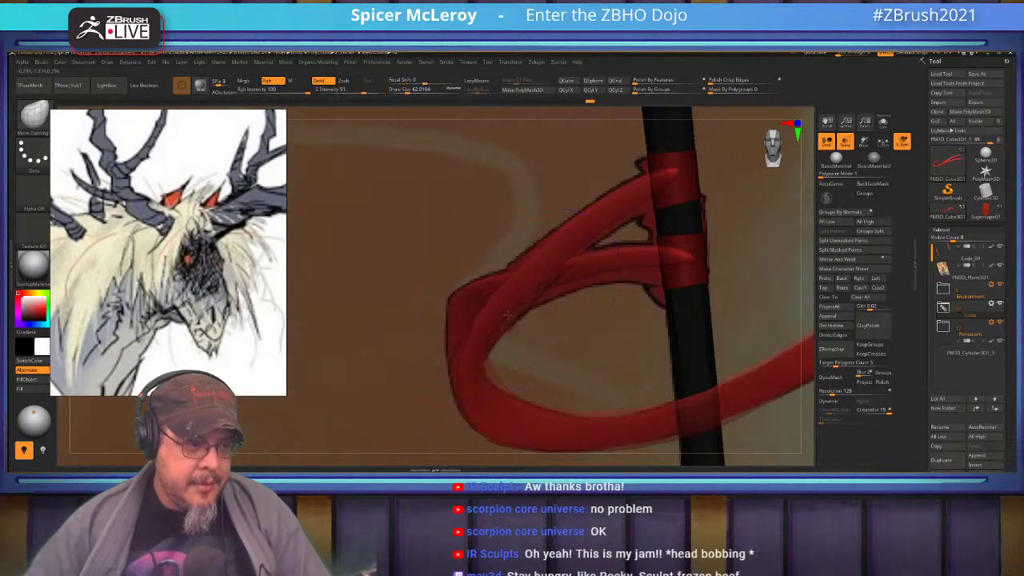
key(s)
drag(467, 370, 452, 370)
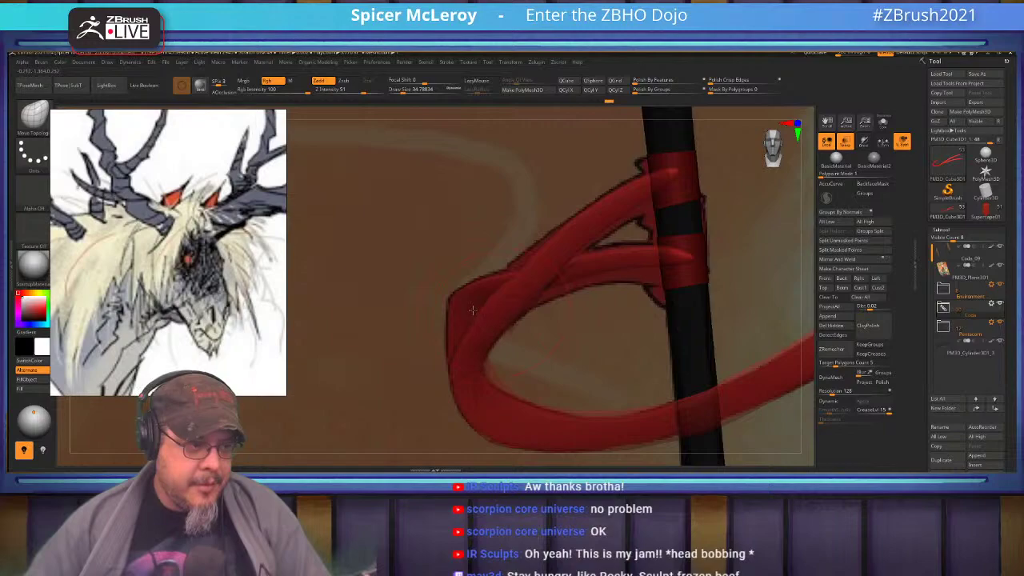
Step: Adjust the ends of both ribbon strands where they meet the red wraps on the pole
alt+right_drag(473, 309, 419, 374)
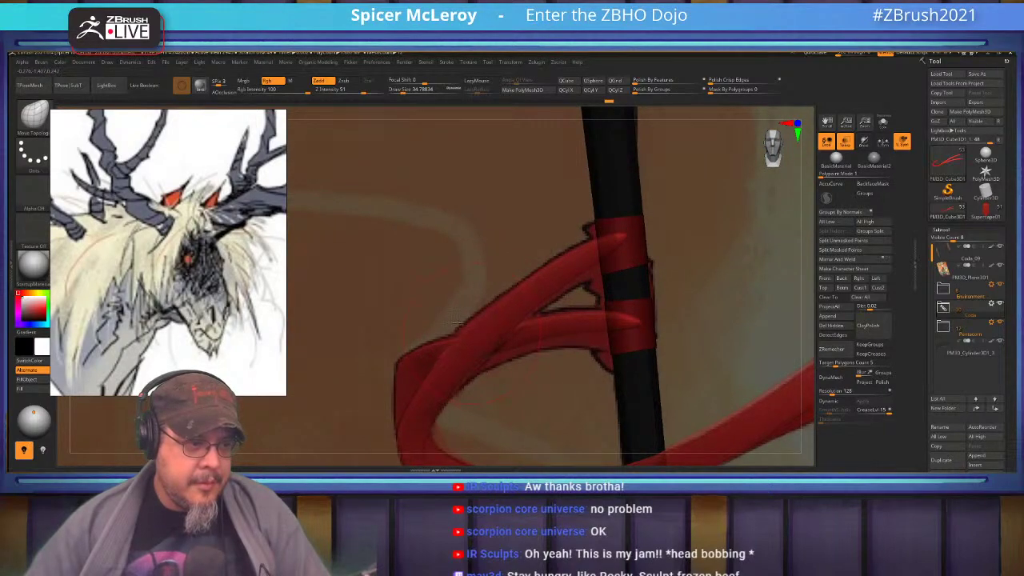
alt+right_drag(552, 300, 499, 344)
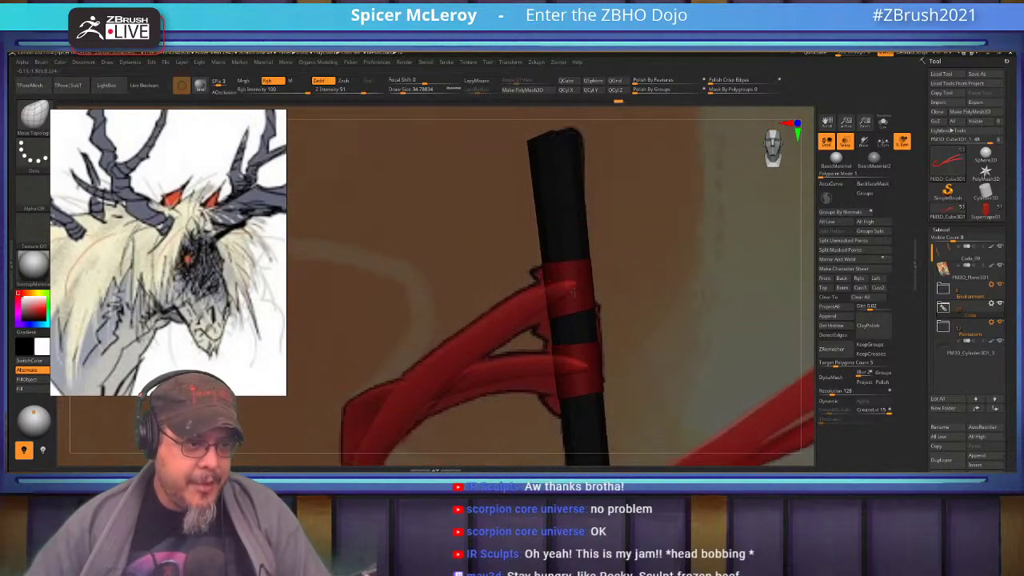
mouse_move(544, 304)
mouse_down()
mouse_move(551, 313)
mouse_move(552, 293)
mouse_move(556, 304)
mouse_up()
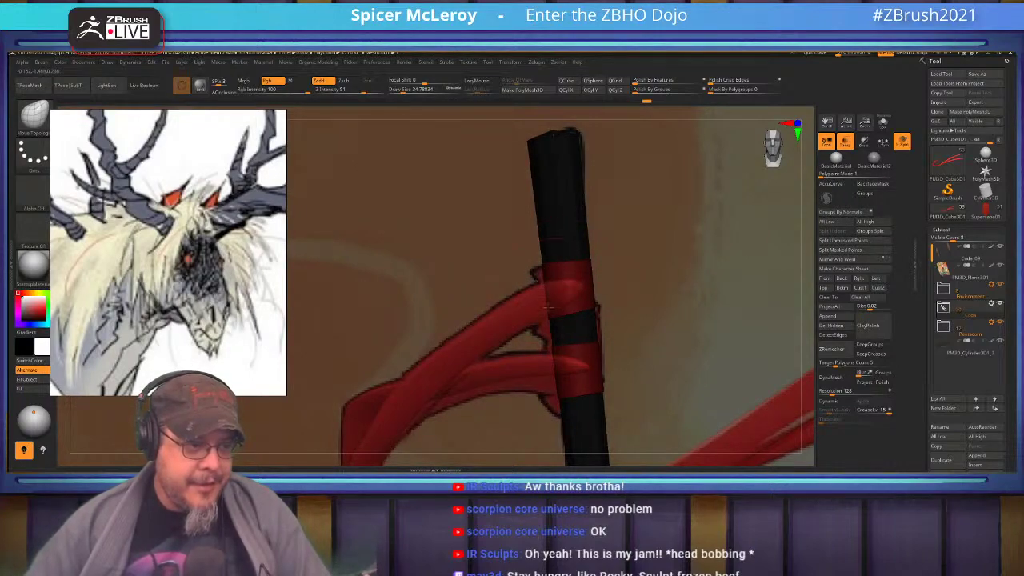
alt+right_drag(542, 304, 542, 247)
mouse_move(544, 317)
mouse_down()
mouse_move(545, 329)
mouse_move(543, 309)
mouse_up()
mouse_move(471, 321)
mouse_down()
mouse_move(493, 306)
mouse_move(538, 303)
mouse_up()
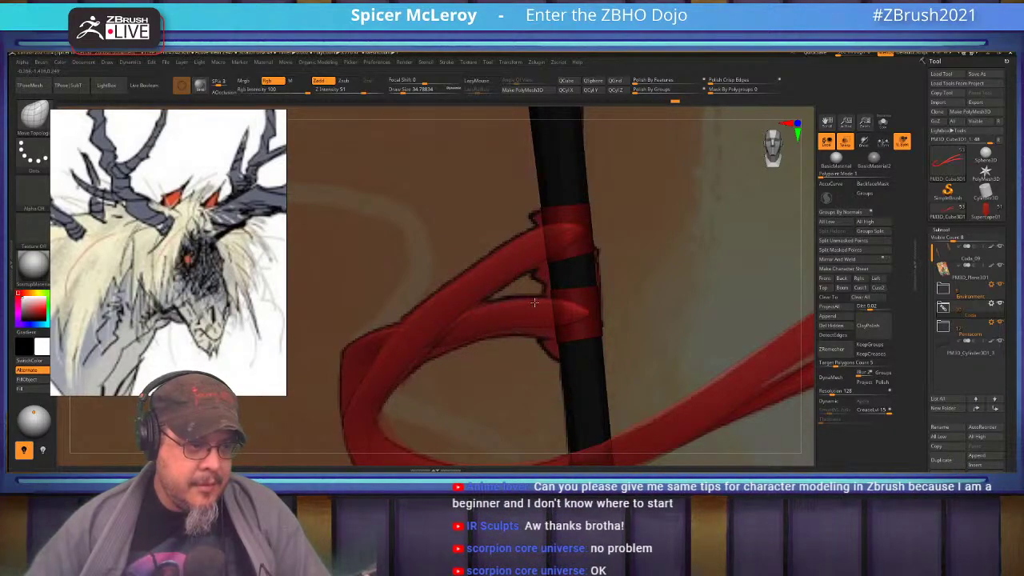
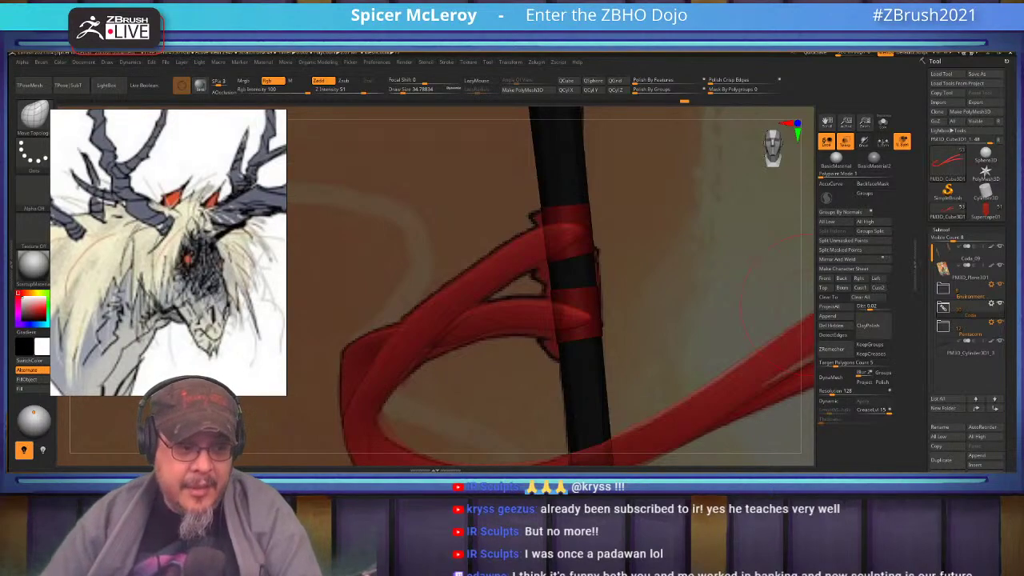
Step: Reposition the floating horned-horse reference image beside the ribbon loop
click(9, 442)
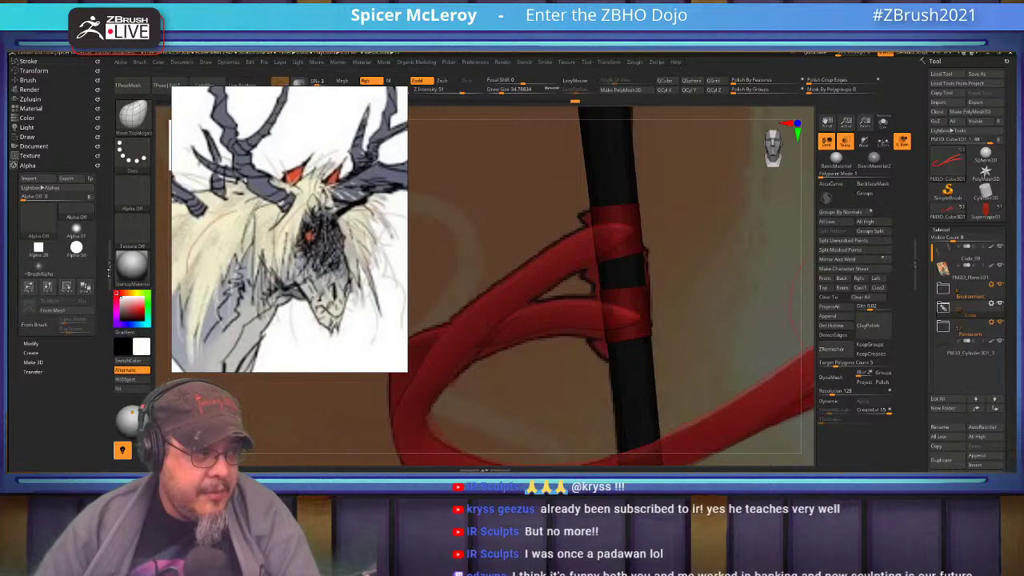
click(109, 274)
drag(141, 247, 132, 240)
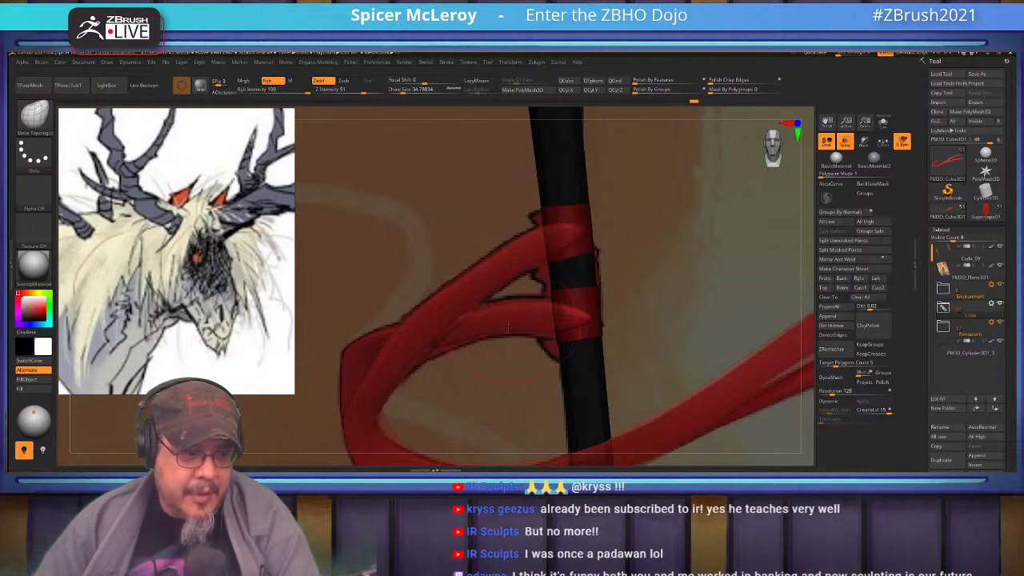
Step: Refine the lower strand and inner bend of the ribbon loop from behind, using smaller Move Topological brush sizes
right_drag(435, 336, 694, 363)
drag(497, 348, 483, 361)
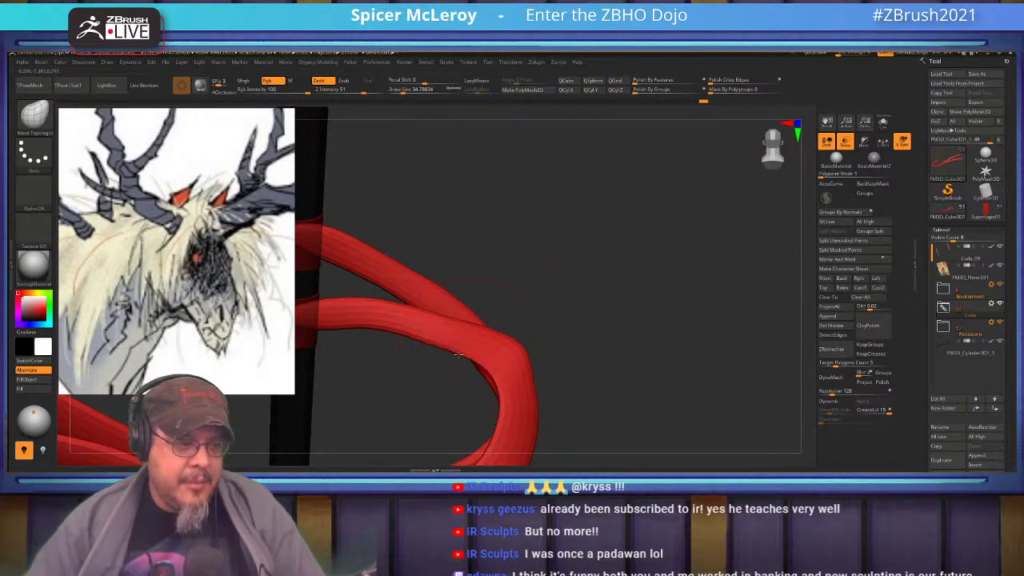
key(s)
click(381, 323)
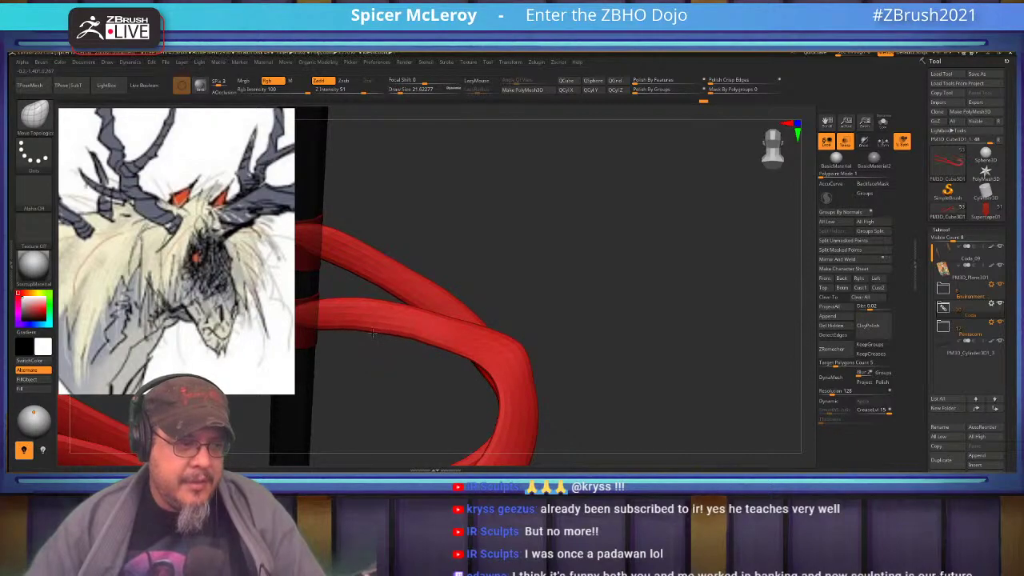
key(s)
click(511, 371)
drag(500, 370, 485, 376)
mouse_move(414, 353)
right_down()
mouse_move(430, 345)
mouse_move(404, 351)
right_up()
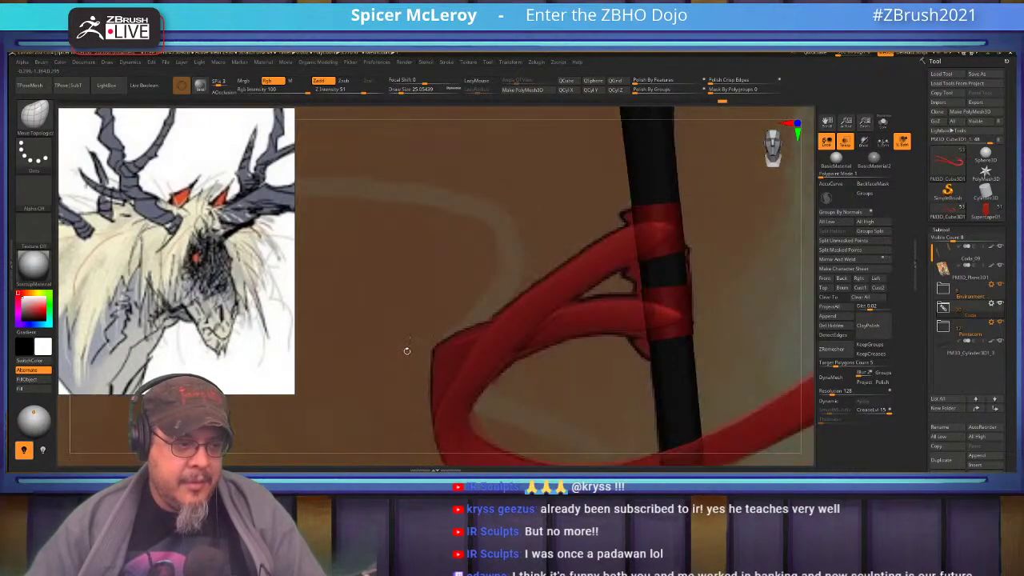
Step: Inspect the loop from the back and front, and adjust its inner corner with a larger Move Topological brush
right_drag(502, 359, 480, 372)
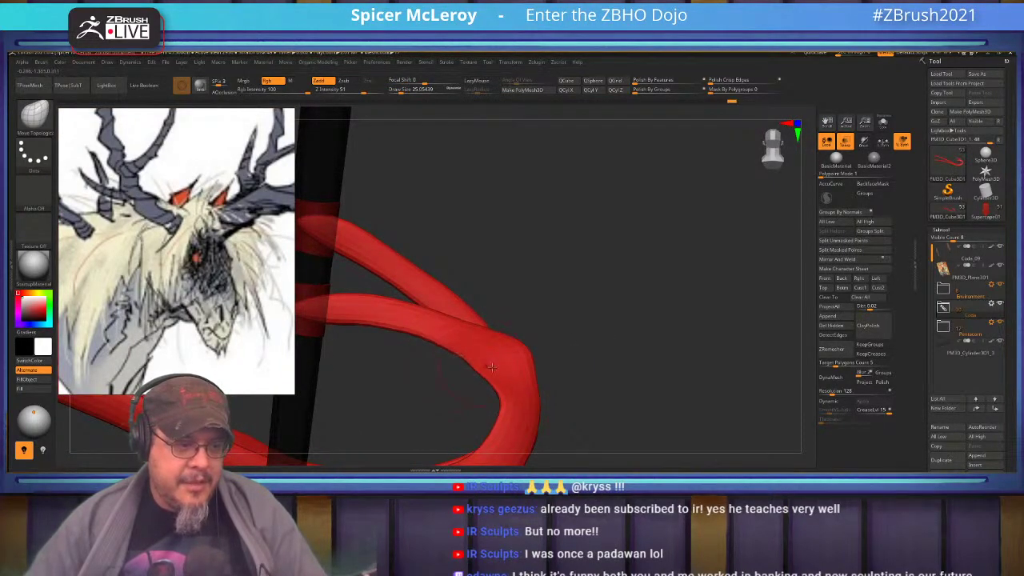
right_drag(491, 400, 443, 312)
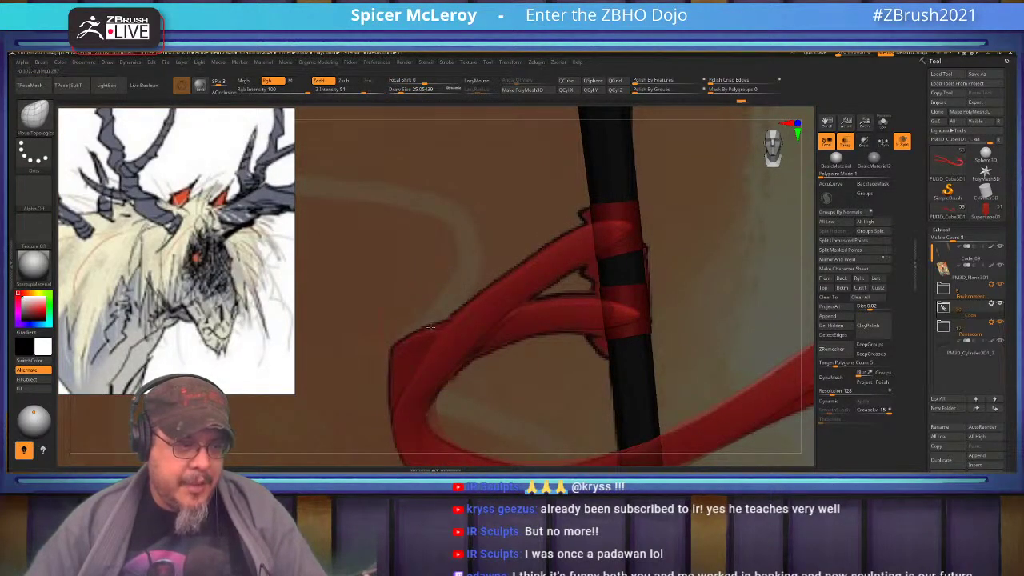
right_drag(490, 349, 429, 352)
key(s)
drag(425, 348, 429, 349)
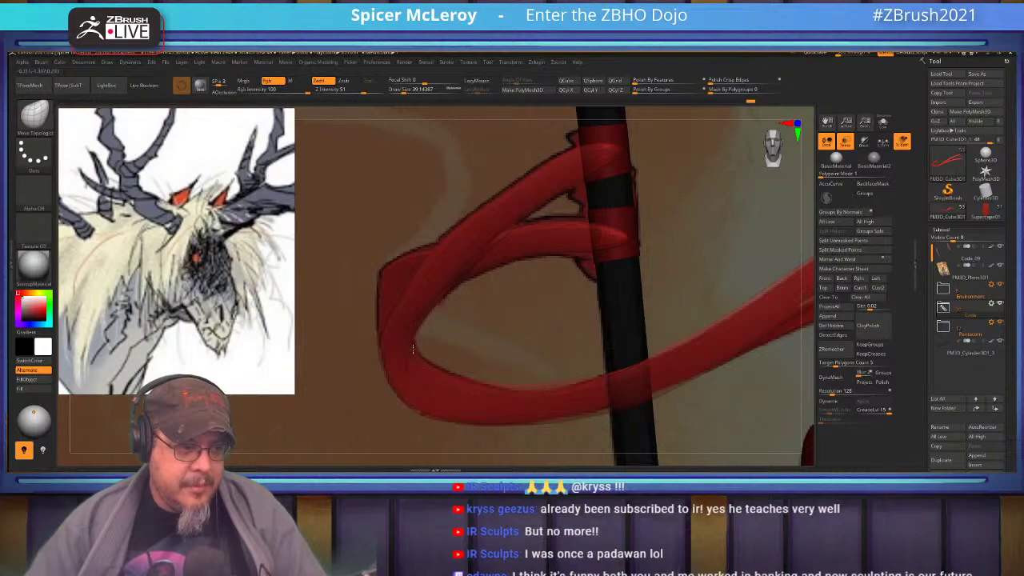
right_drag(413, 349, 448, 315)
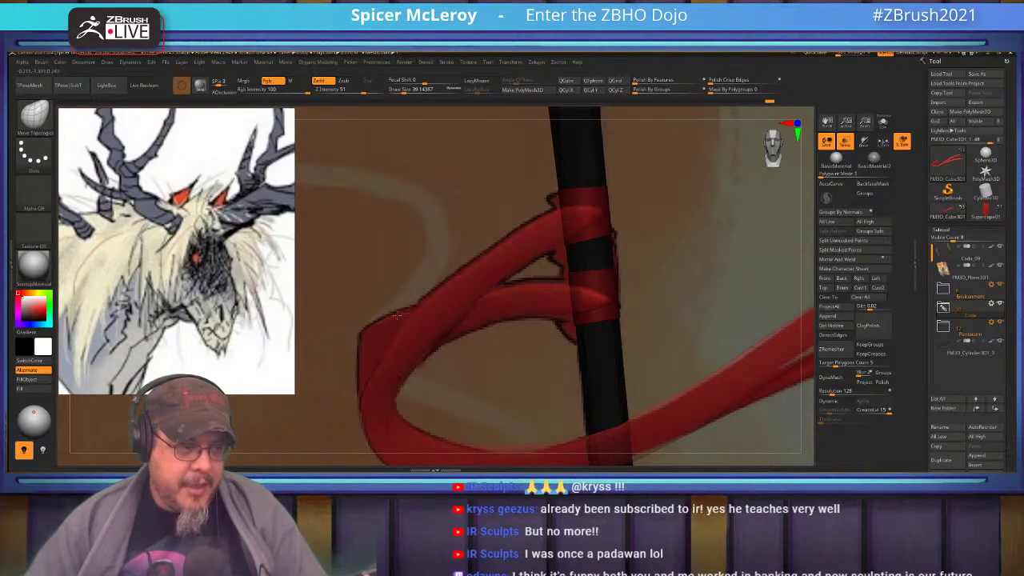
Step: Nudge the outer bend of the ribbon loop with the Move Topological brush and turn off the see-through display
right_drag(496, 312, 457, 324)
drag(456, 324, 505, 368)
mouse_move(505, 368)
right_down()
mouse_move(462, 350)
mouse_move(469, 323)
mouse_move(489, 352)
right_up()
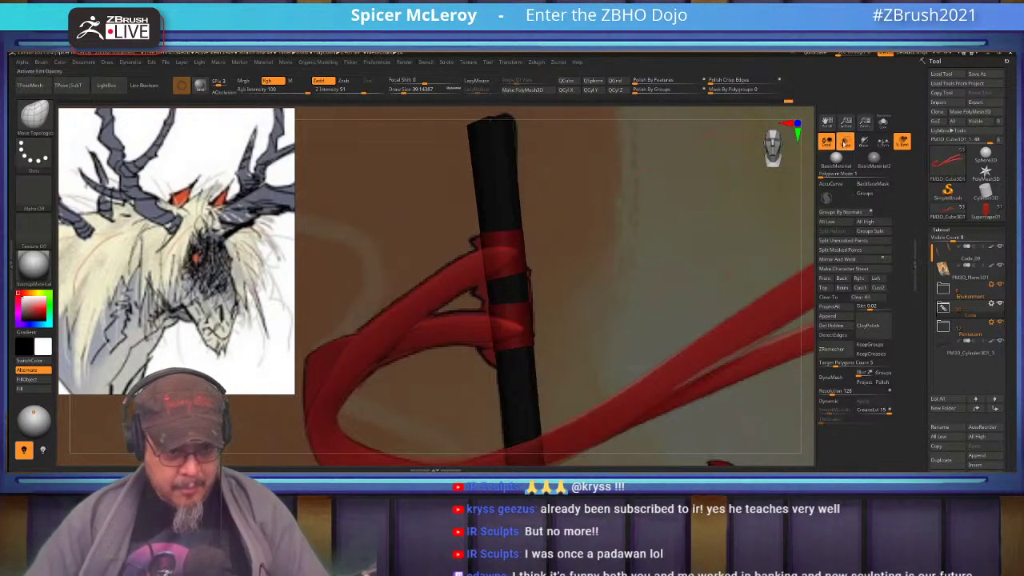
click(845, 141)
Step: Thicken the strands of the ribbon loop using the Inflat brush at a draw size of about 44
right_drag(478, 296, 644, 264)
key(b)
click(439, 337)
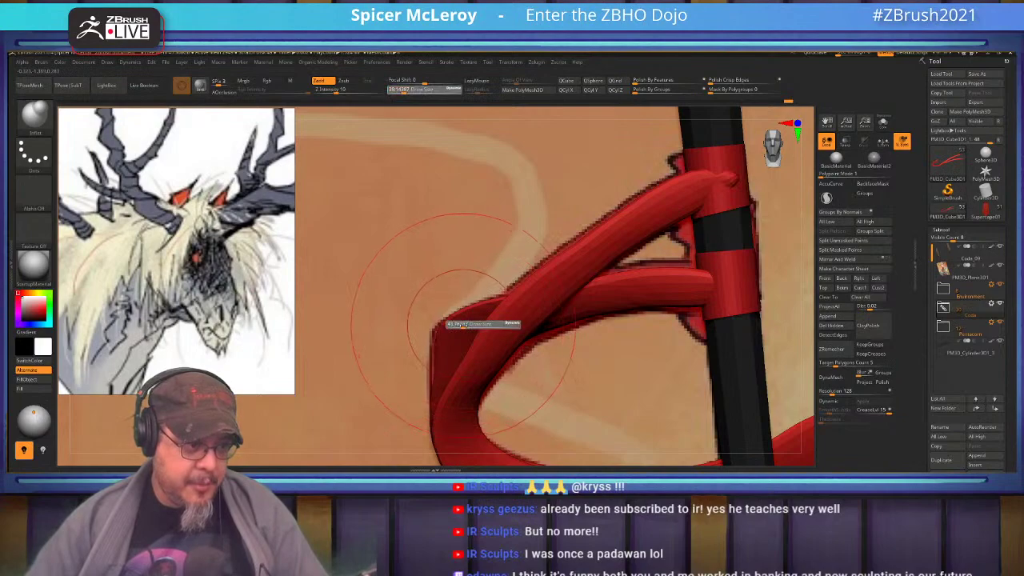
drag(487, 310, 464, 336)
drag(552, 316, 652, 291)
alt+right_drag(725, 179, 597, 236)
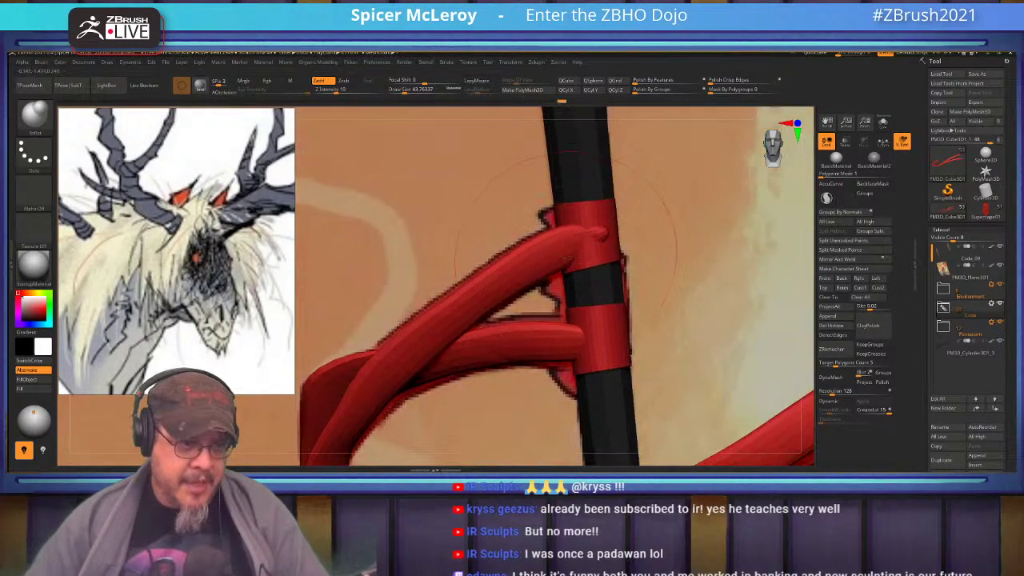
Step: Reshape the upper strand's end at the red wrap and the outline of both strands with the Move brush
key(b)
key(m)
key(v)
drag(603, 237, 584, 235)
drag(488, 279, 484, 274)
drag(445, 342, 437, 331)
Step: Refine the inner edge of the loop where the two strands cross, using the Move brush
alt+right_drag(463, 334, 491, 285)
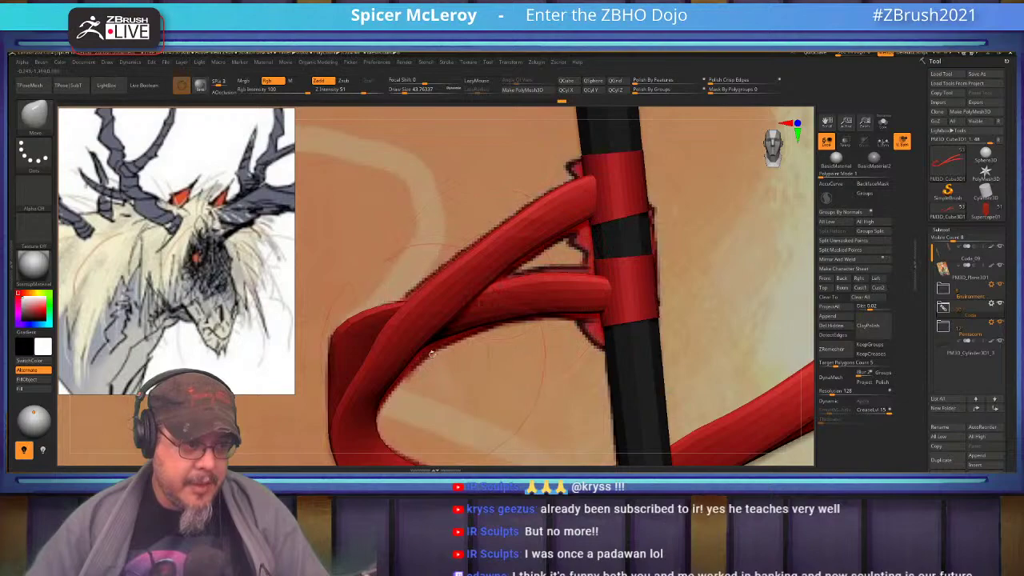
right_drag(428, 344, 464, 331)
drag(427, 340, 440, 350)
alt+right_drag(452, 338, 472, 302)
drag(471, 301, 475, 302)
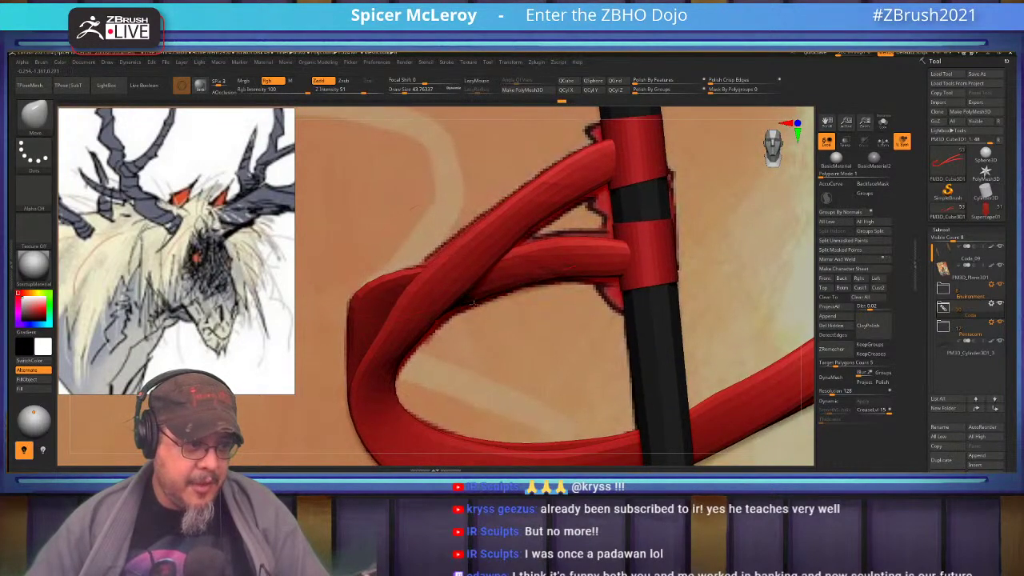
Step: Adjust the loop's bend from behind with Move Topological and even out its thickness with Inflat and smoothing
right_drag(472, 301, 505, 297)
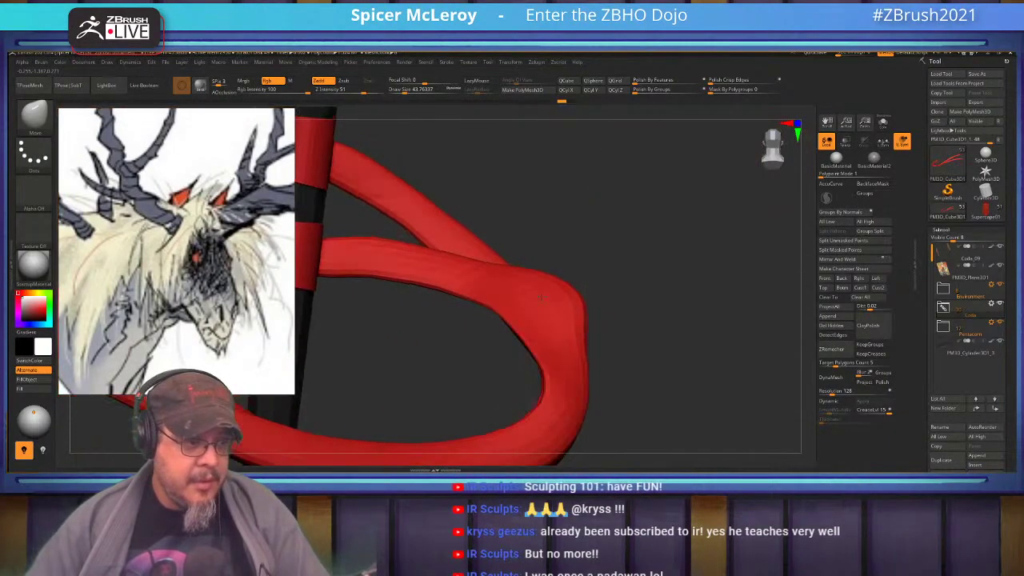
key(b)
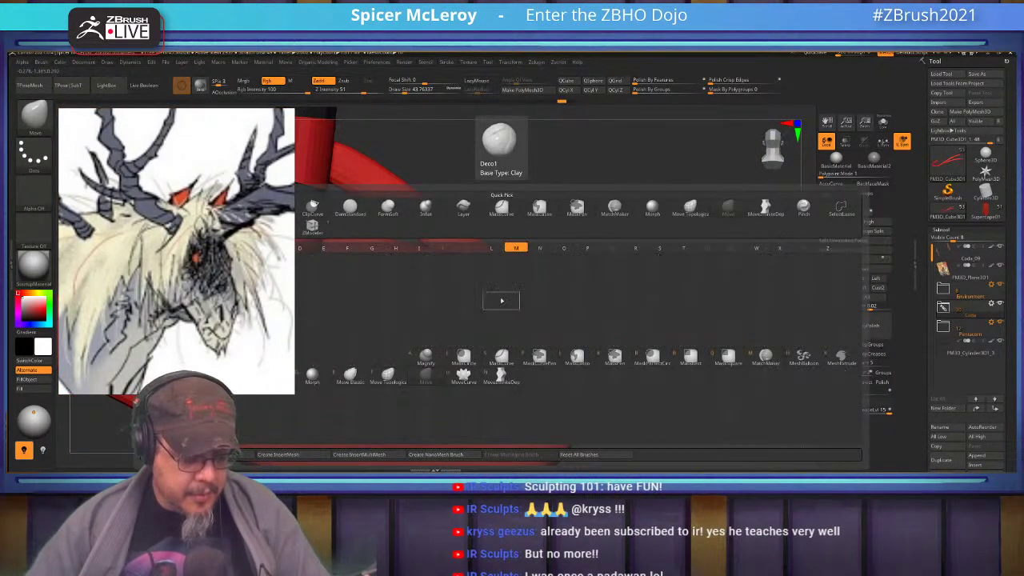
key(t)
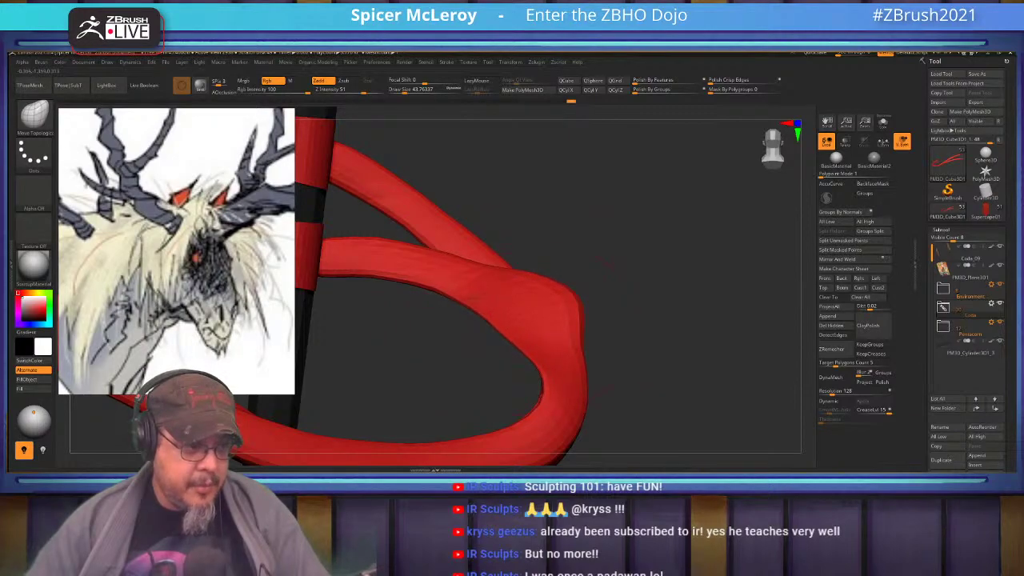
key(b)
key(i)
key(n)
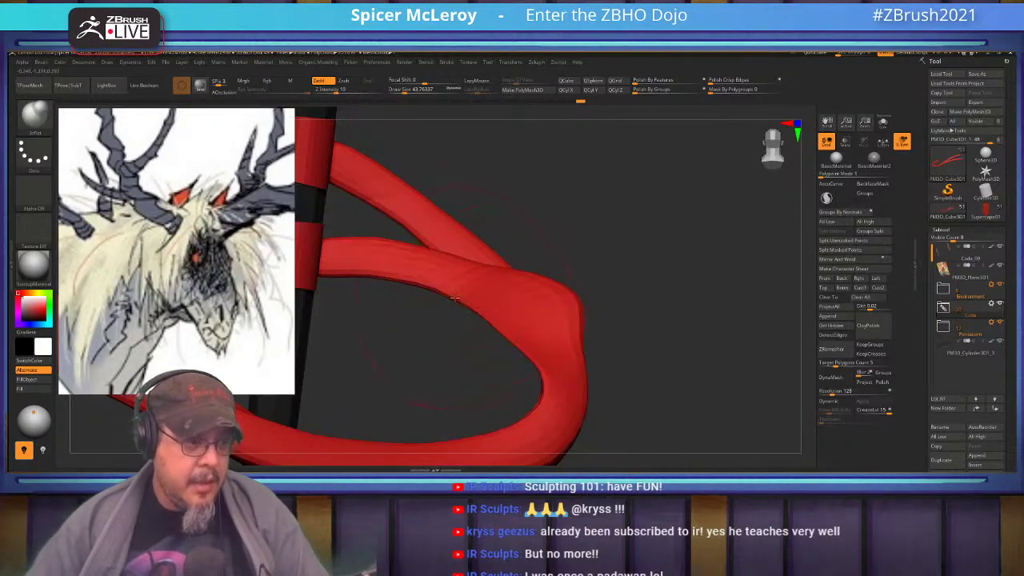
mouse_move(530, 362)
shift+mouse_down()
mouse_move(512, 341)
mouse_move(528, 320)
shift+mouse_up()
drag(656, 344, 480, 280)
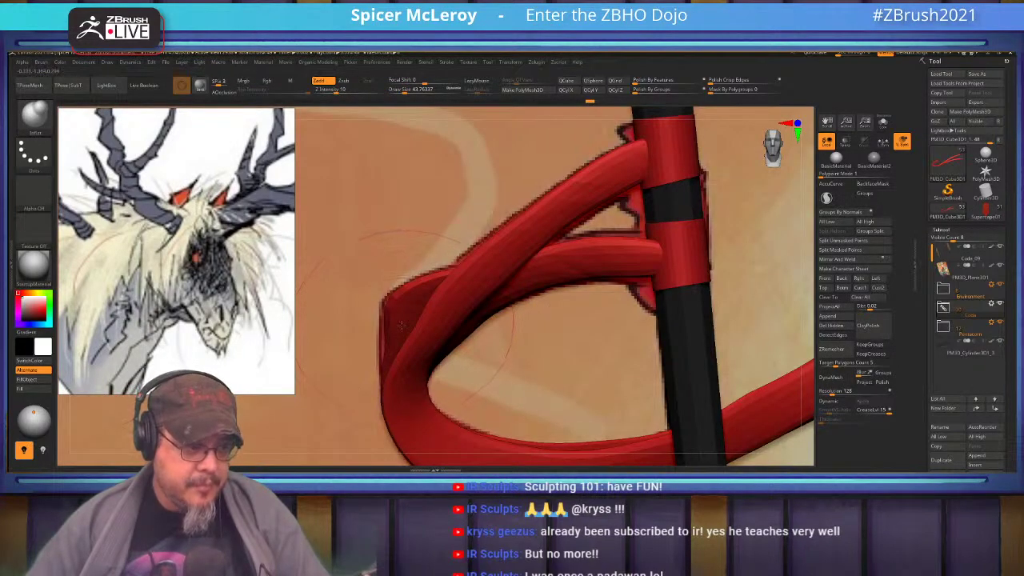
Step: Refine the loop's outer corner and strands from the front with Move Topological, using a draw size of about 51
key(b)
key(m)
key(t)
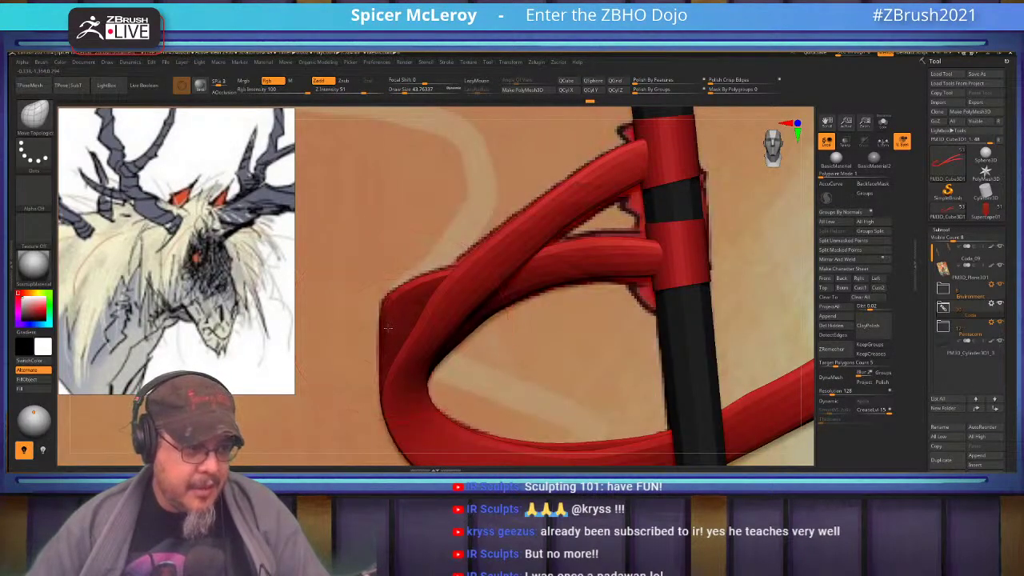
alt+drag(504, 363, 417, 442)
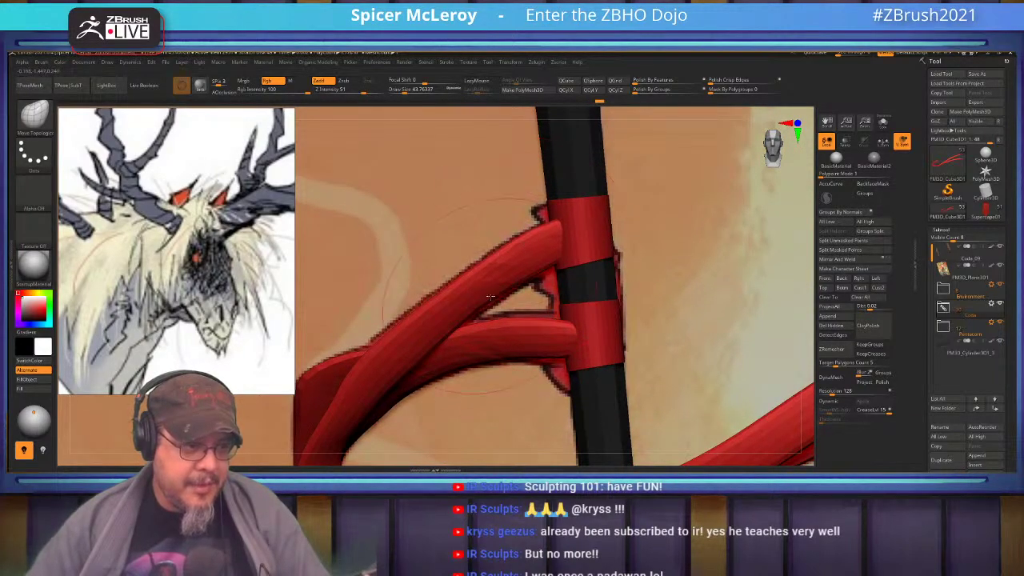
alt+drag(414, 284, 476, 186)
mouse_move(428, 403)
alt+mouse_down()
mouse_move(444, 336)
mouse_move(385, 316)
mouse_move(528, 244)
mouse_move(444, 262)
mouse_move(391, 305)
mouse_move(508, 244)
mouse_move(472, 256)
mouse_move(464, 260)
mouse_move(511, 259)
alt+mouse_up()
key(space)
drag(474, 289, 507, 290)
key(s)
drag(594, 272, 560, 272)
mouse_move(392, 292)
alt+mouse_down()
mouse_move(517, 252)
mouse_move(390, 323)
mouse_move(486, 306)
mouse_move(465, 306)
alt+mouse_up()
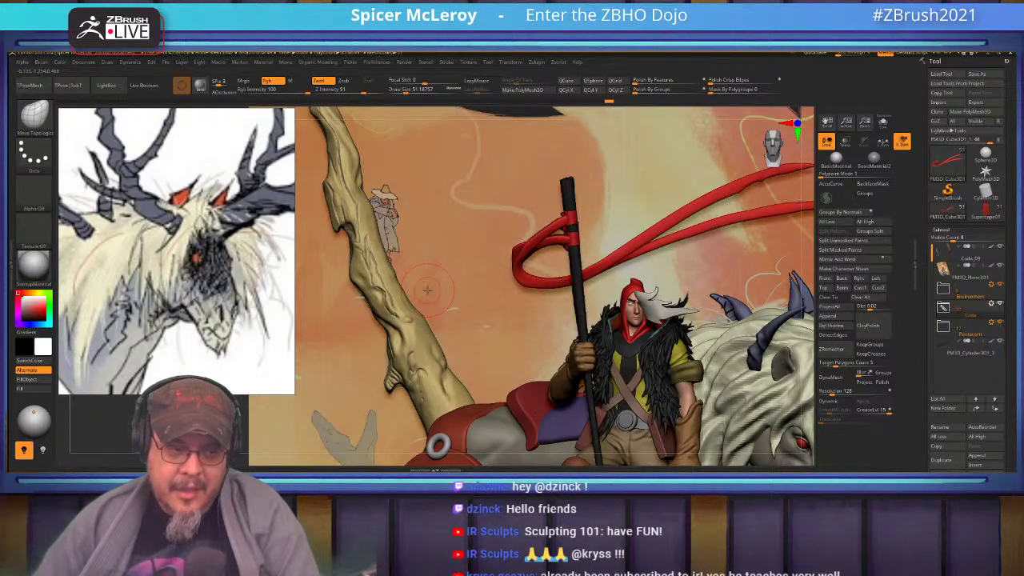
Step: Reshape the trailing ribbons from a raised side view with the Move Infinite Depth brush at a draw size of about 182
mouse_move(554, 291)
mouse_down()
mouse_move(652, 288)
mouse_move(560, 287)
mouse_up()
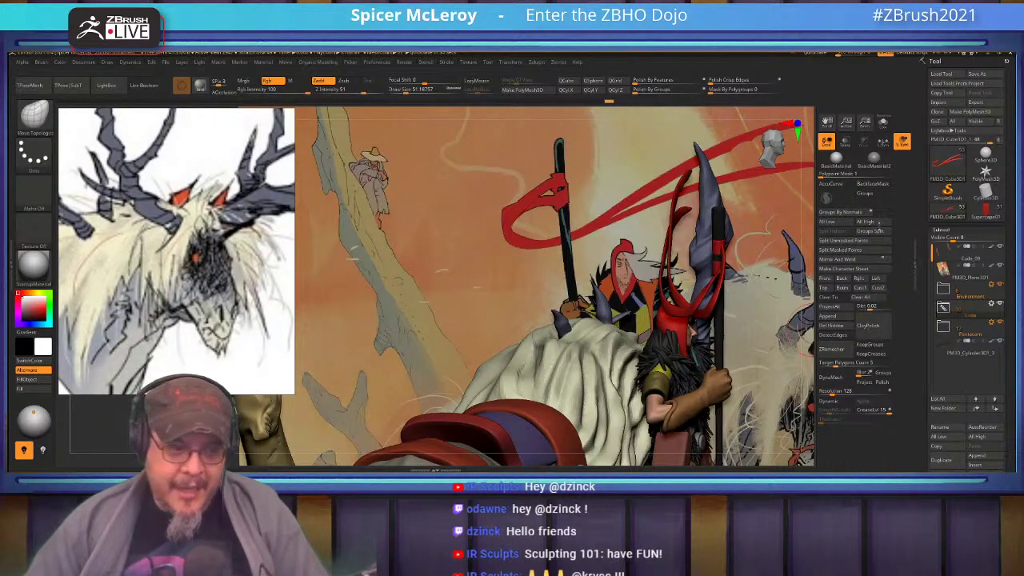
mouse_move(739, 233)
mouse_down()
mouse_move(774, 299)
mouse_move(789, 290)
mouse_up()
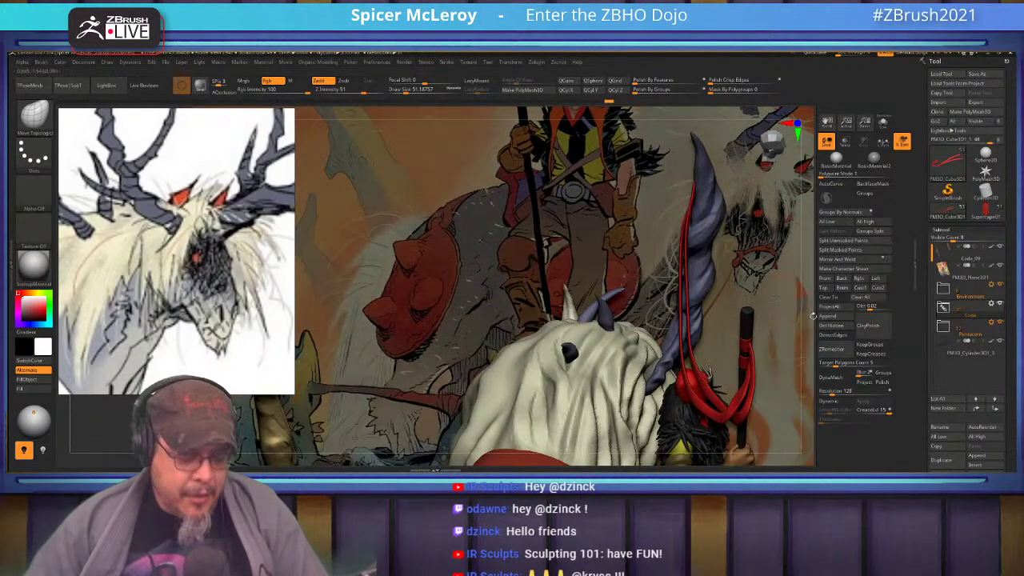
key(b)
key(m)
key(i)
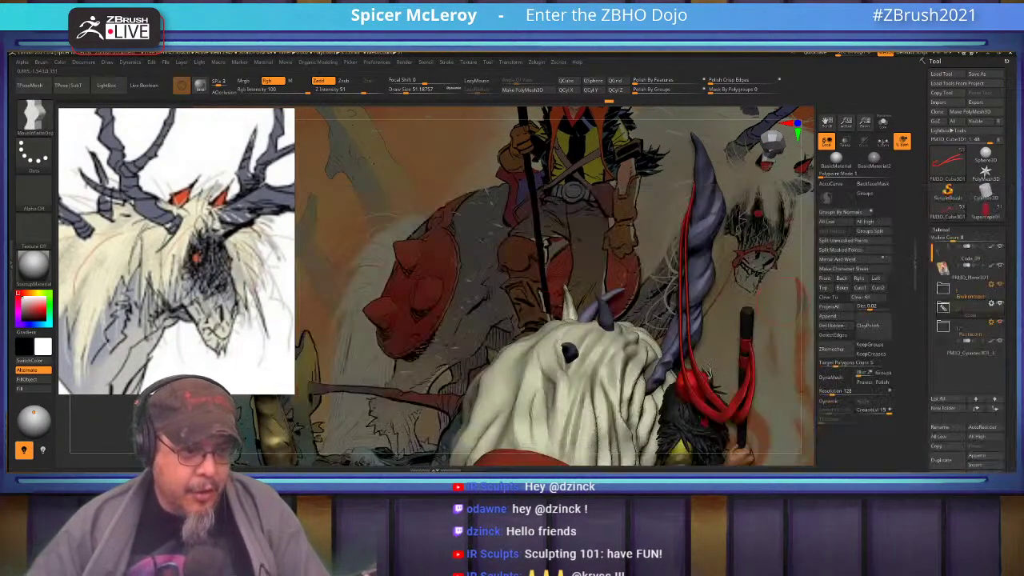
key(s)
mouse_move(681, 294)
mouse_down()
mouse_move(705, 294)
mouse_move(656, 294)
mouse_up()
key(ctrl+z)
key(ctrl+z)
key(s)
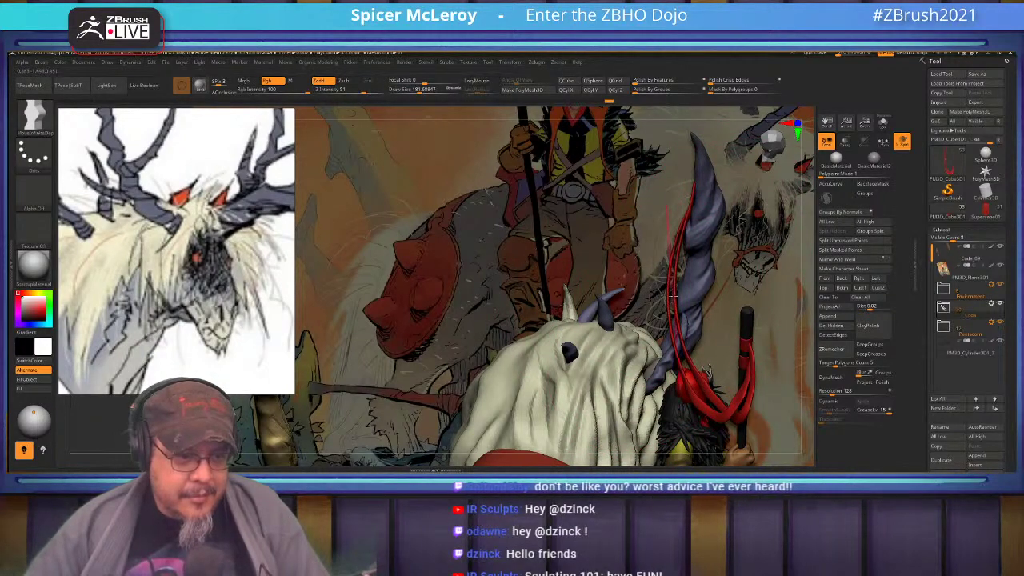
Step: Smooth the curve of the trailing ribbons from the side
right_drag(677, 294, 669, 304)
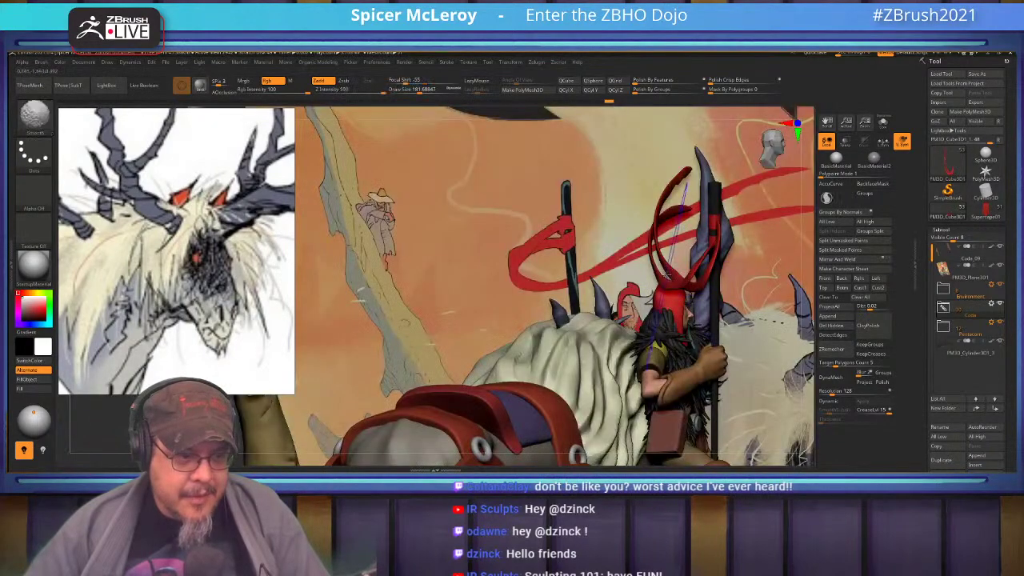
drag(677, 234, 668, 232)
right_drag(668, 232, 616, 211)
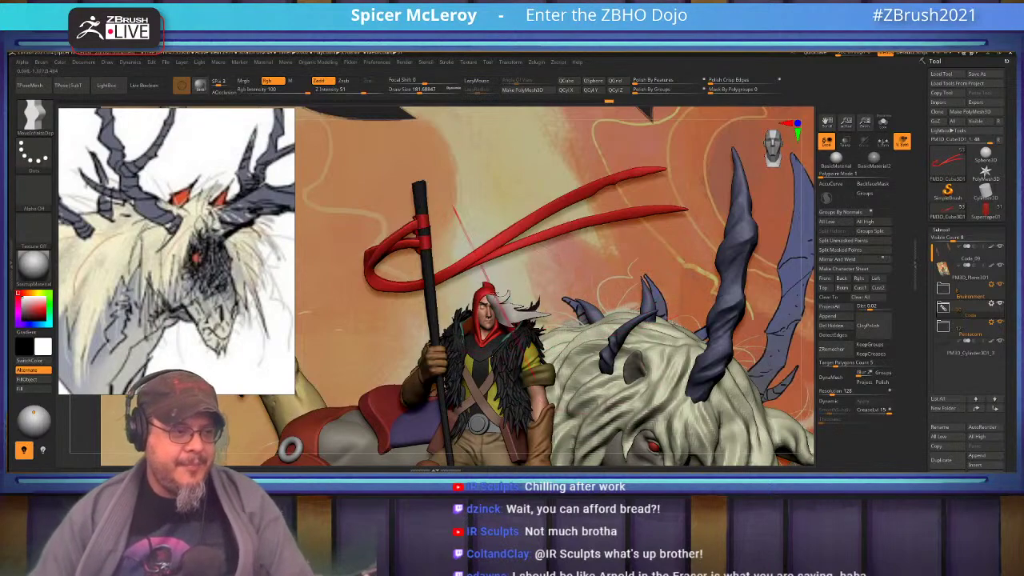
Step: Select the Horns subtool on the horse's head
mouse_move(622, 288)
mouse_down()
mouse_move(490, 293)
mouse_move(612, 289)
mouse_up()
alt+drag(440, 258, 604, 210)
alt+drag(585, 457, 692, 460)
alt+drag(672, 304, 617, 420)
alt+drag(646, 344, 550, 264)
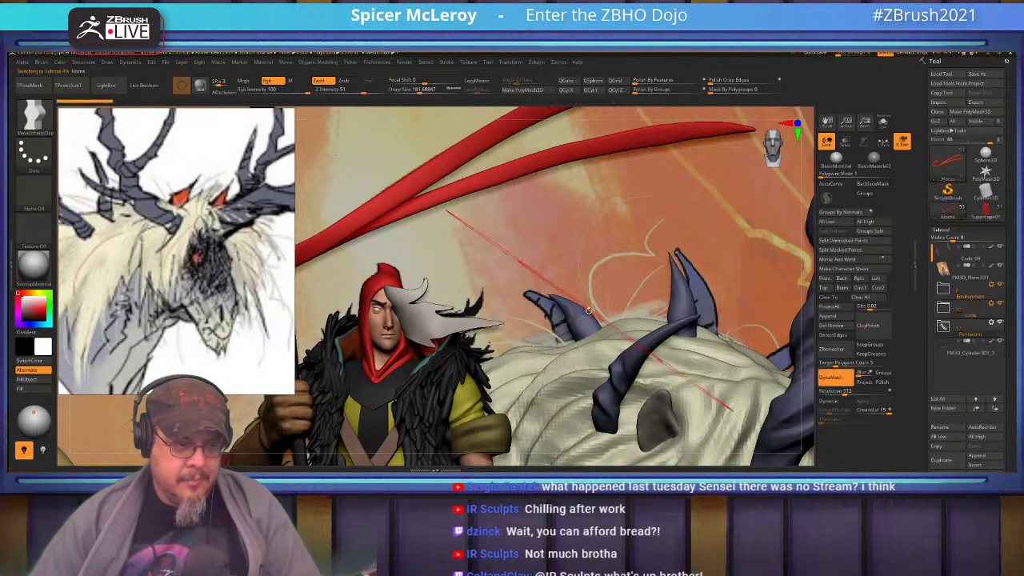
Step: Set up the DamStandard brush at a draw size of about 31 and isolate the horns with Solo
key(b)
key(d)
key(s)
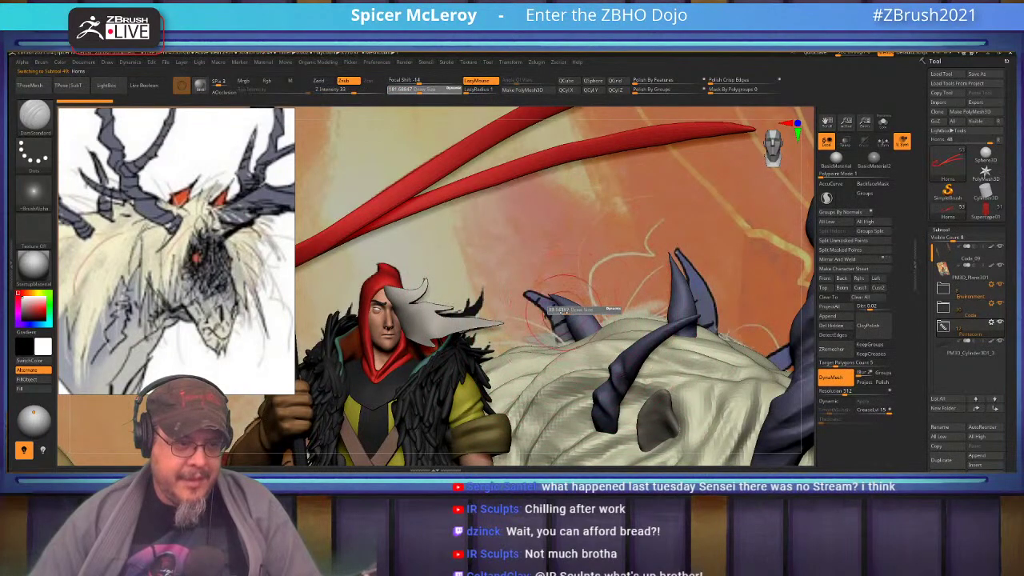
drag(563, 312, 560, 312)
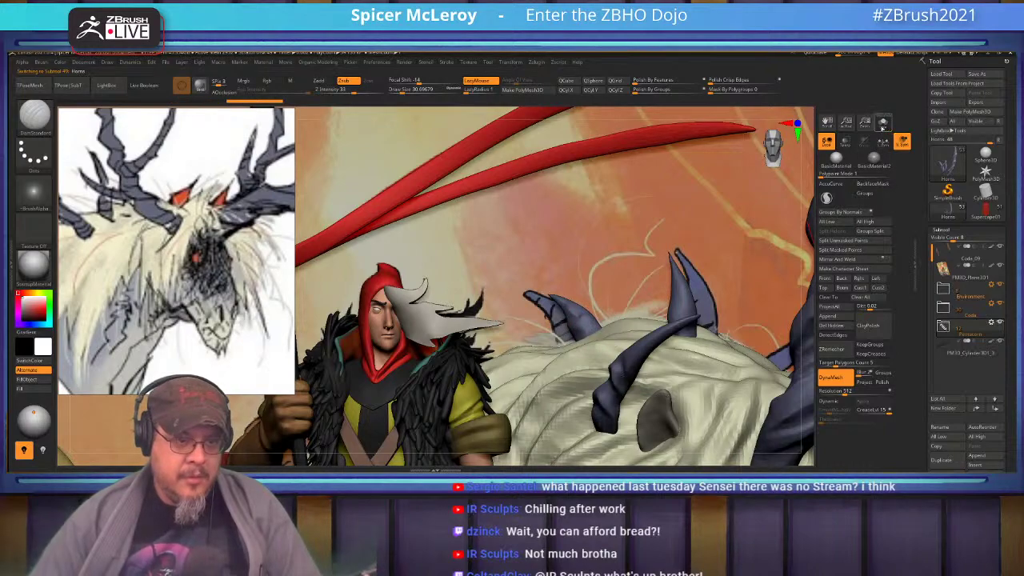
click(883, 123)
key(d)
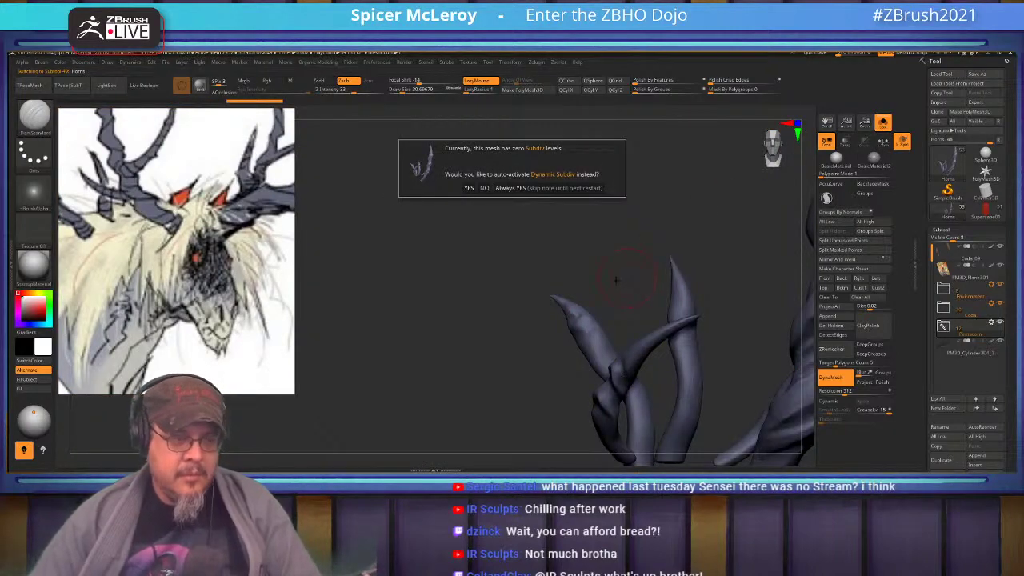
key(Escape)
Step: Build up a bulge below the tip of the small upright horn with the ClayBuildup brush
mouse_move(608, 295)
mouse_down()
mouse_move(622, 300)
mouse_move(630, 363)
mouse_move(658, 319)
mouse_move(620, 297)
mouse_up()
key(s)
drag(578, 328, 621, 293)
key(b)
key(c)
key(b)
mouse_move(562, 312)
mouse_down()
mouse_move(615, 277)
mouse_move(549, 257)
mouse_up()
key(b)
key(c)
key(b)
Step: Carve creases around the bulge below the small horn's tip with DamStandard at a draw size of about 17
key(b)
key(d)
key(s)
mouse_move(633, 249)
mouse_down()
mouse_move(694, 246)
mouse_move(552, 287)
mouse_move(649, 292)
mouse_move(588, 319)
mouse_move(606, 316)
mouse_move(496, 324)
mouse_move(475, 304)
mouse_move(552, 323)
mouse_move(585, 312)
mouse_up()
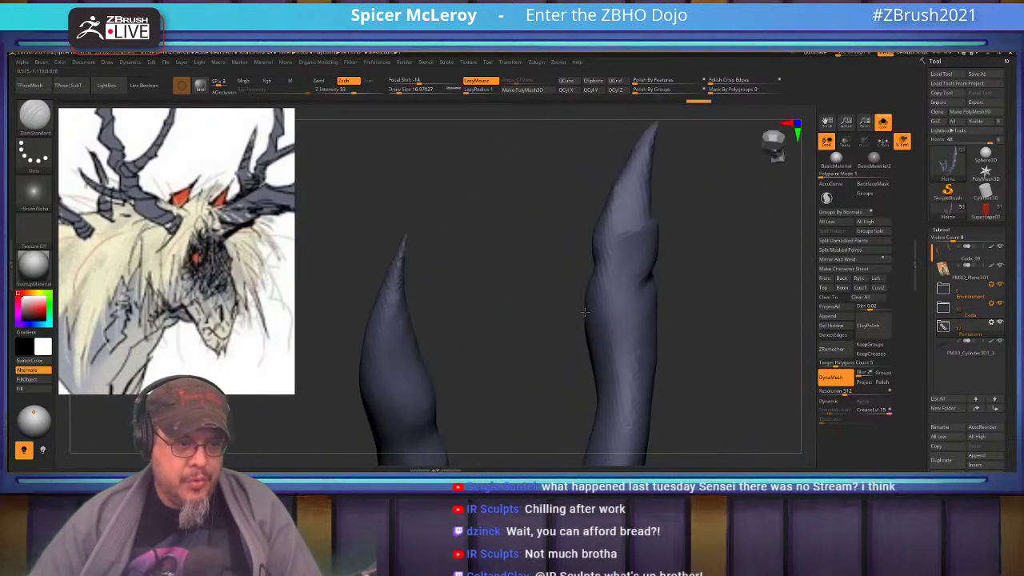
drag(672, 296, 650, 261)
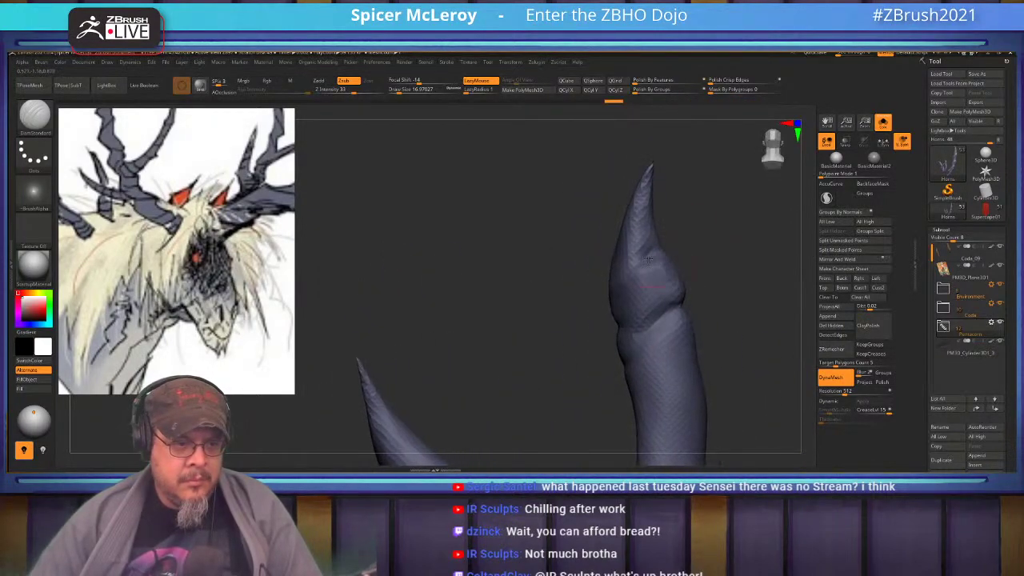
mouse_move(583, 283)
mouse_down()
mouse_move(576, 314)
mouse_move(644, 283)
mouse_move(623, 249)
mouse_up()
Step: Adjust the silhouette of the small horn's bulge and shaft with the Move brush at a draw size of about 35
key(b)
key(m)
key(v)
key(s)
drag(559, 293, 557, 290)
drag(533, 368, 528, 369)
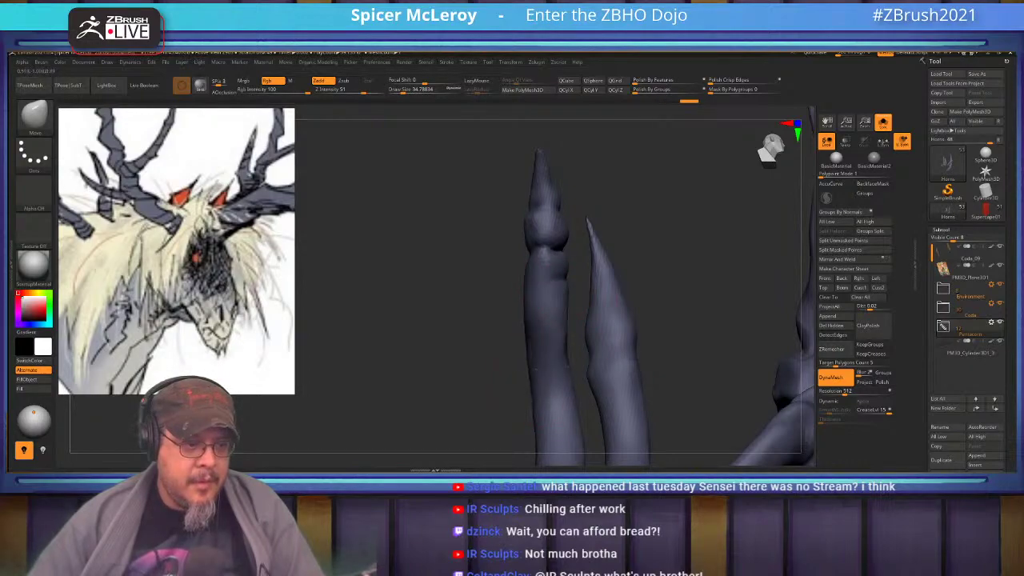
mouse_move(542, 302)
right_down()
mouse_move(556, 307)
mouse_move(524, 288)
mouse_move(631, 279)
mouse_move(483, 290)
mouse_move(570, 303)
mouse_move(429, 313)
right_up()
Step: Sculpt a second ring beneath the horn's bulge and define the shaft down to its base with DamStandard
right_drag(544, 290, 640, 244)
key(b)
click(659, 276)
key(b)
key(d)
key(s)
right_drag(634, 282, 592, 293)
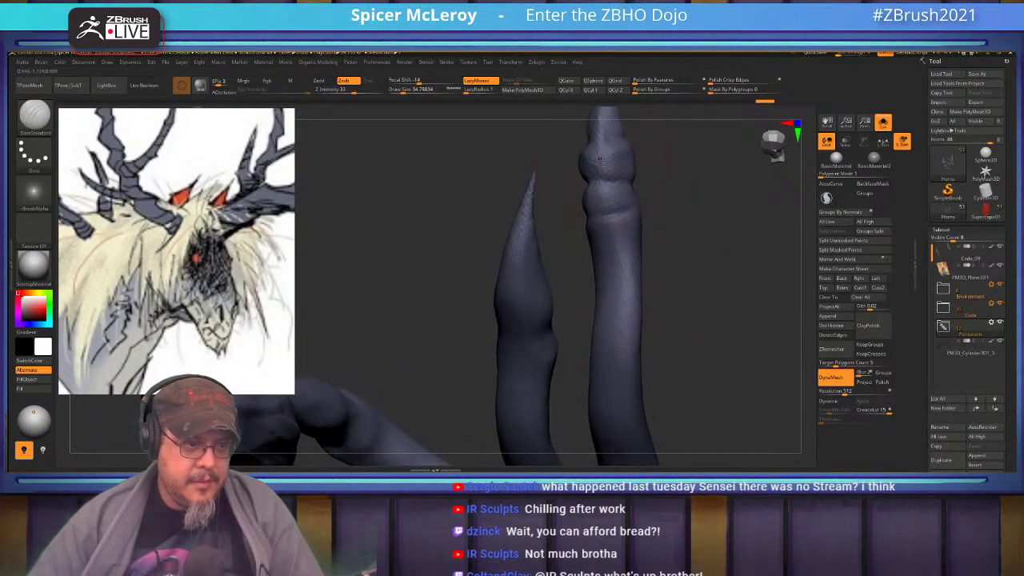
right_drag(601, 356, 613, 248)
right_drag(694, 313, 617, 318)
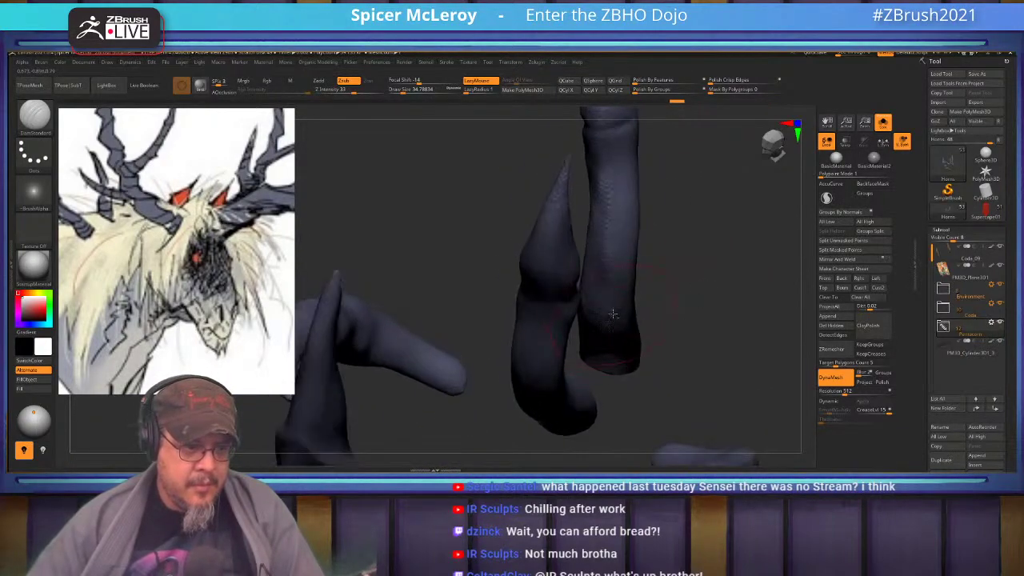
mouse_move(655, 214)
right_down()
mouse_move(679, 283)
mouse_move(640, 272)
mouse_move(563, 176)
right_up()
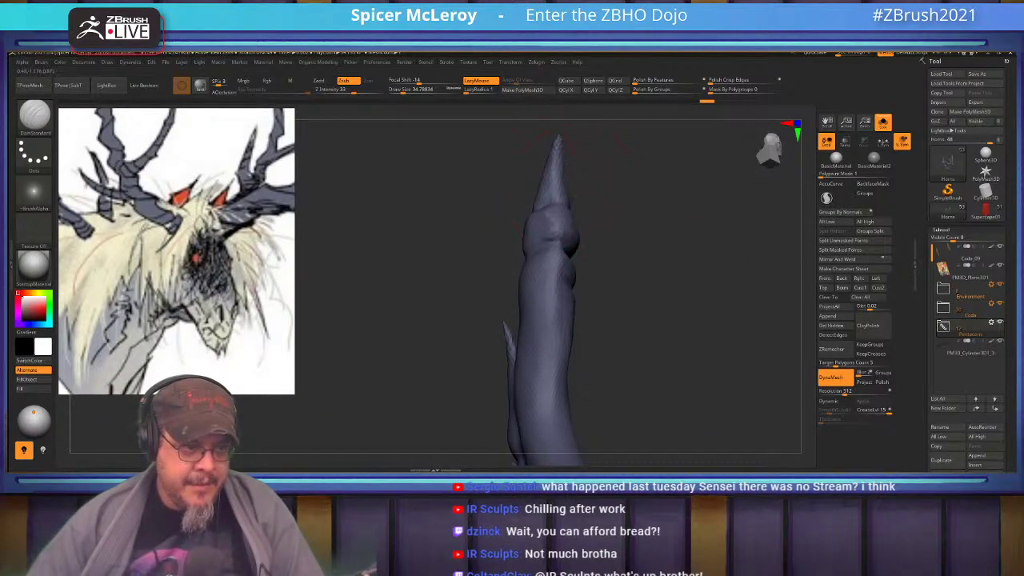
right_drag(554, 353, 574, 202)
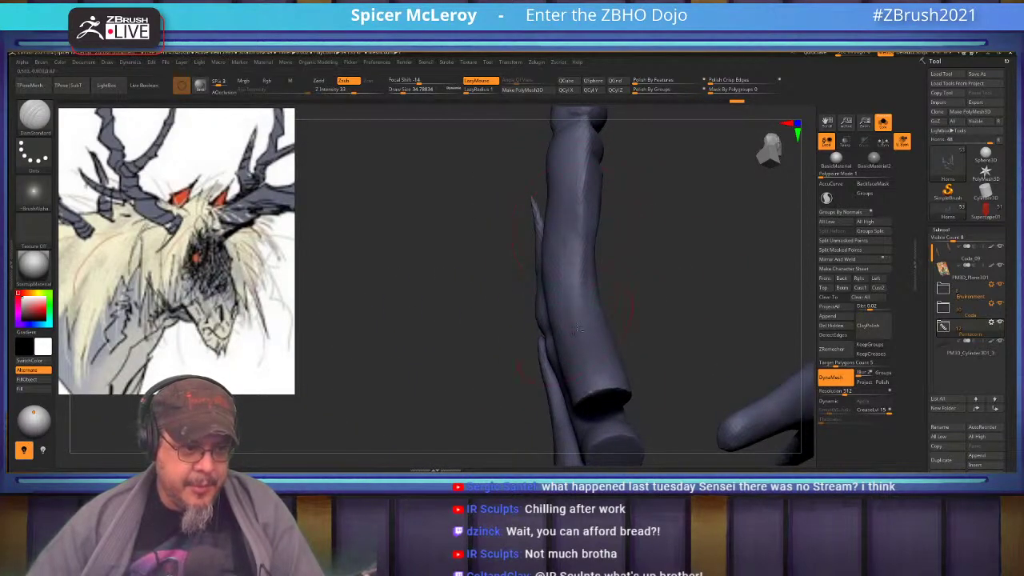
mouse_move(602, 400)
right_down()
mouse_move(656, 292)
mouse_move(473, 318)
mouse_move(512, 232)
mouse_move(489, 324)
right_up()
Step: Deepen the groove under the horn's second ring with DamStandard at a draw size of about 12
key(s)
drag(541, 295, 498, 287)
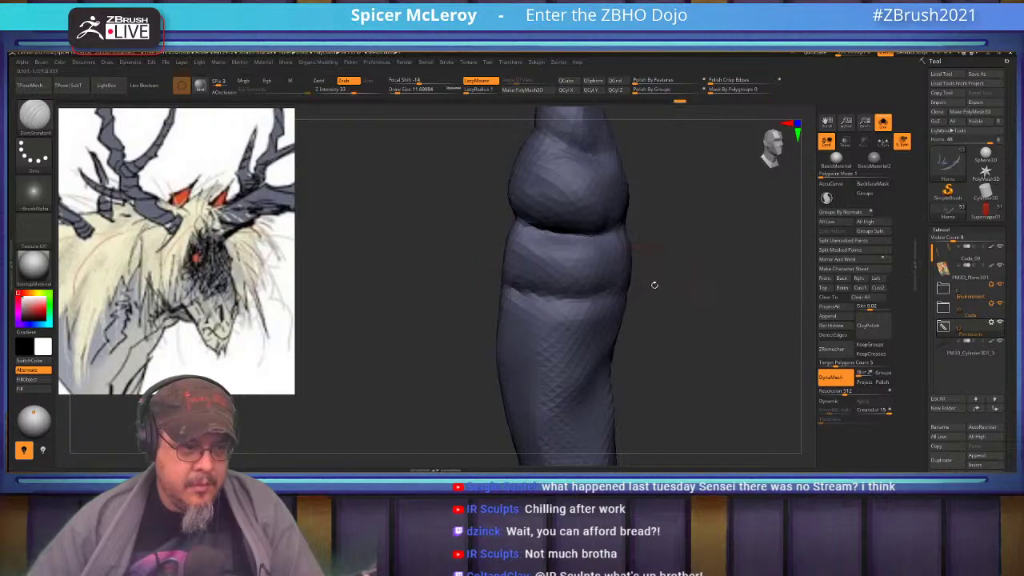
right_drag(654, 285, 584, 288)
drag(610, 272, 506, 298)
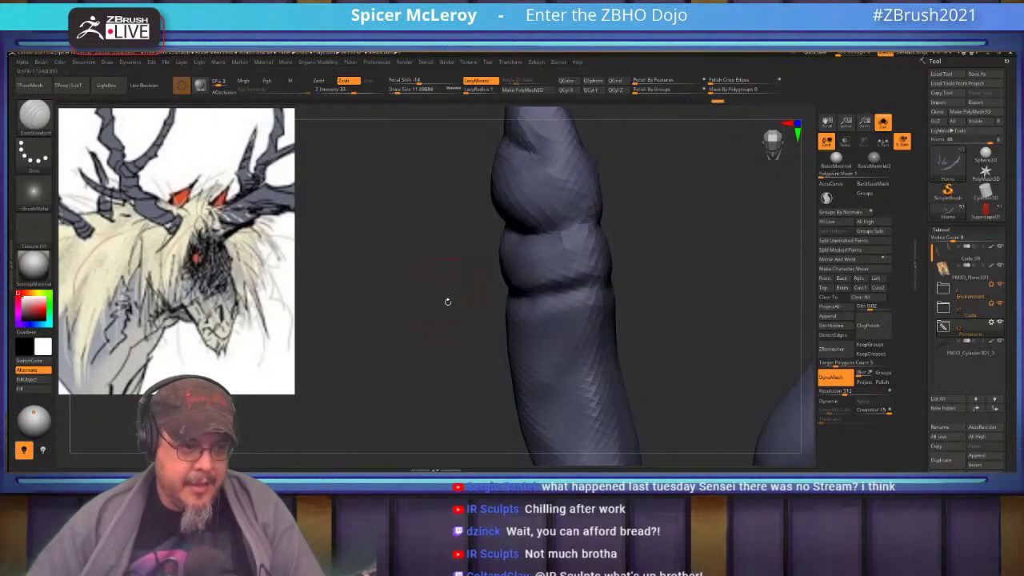
right_drag(443, 299, 512, 280)
drag(606, 279, 470, 279)
right_drag(427, 303, 547, 280)
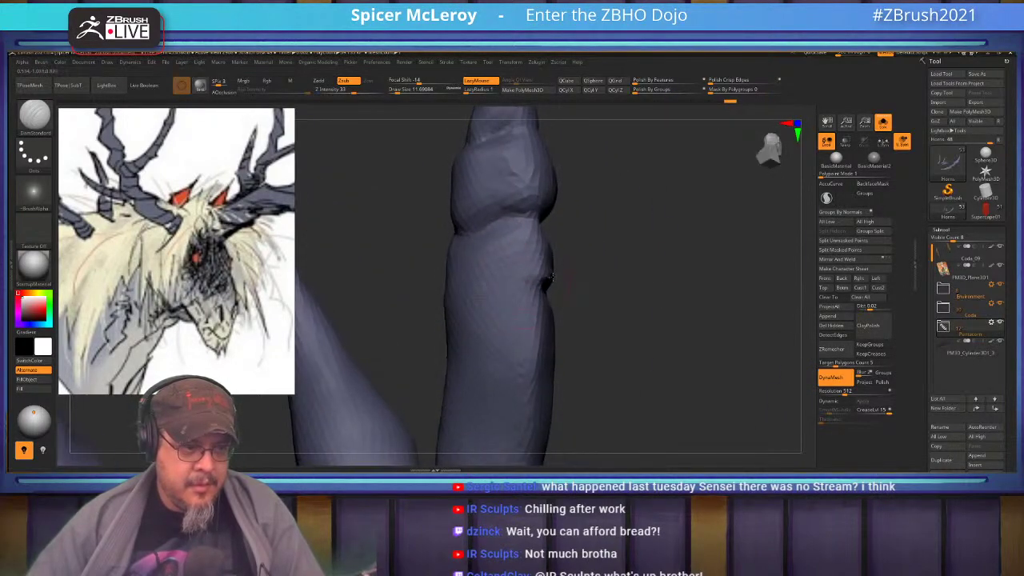
Step: Carry the ring grooves around the back of the horn and carve creases beside them
drag(511, 289, 466, 295)
right_drag(466, 295, 644, 272)
drag(535, 276, 434, 288)
drag(494, 257, 436, 278)
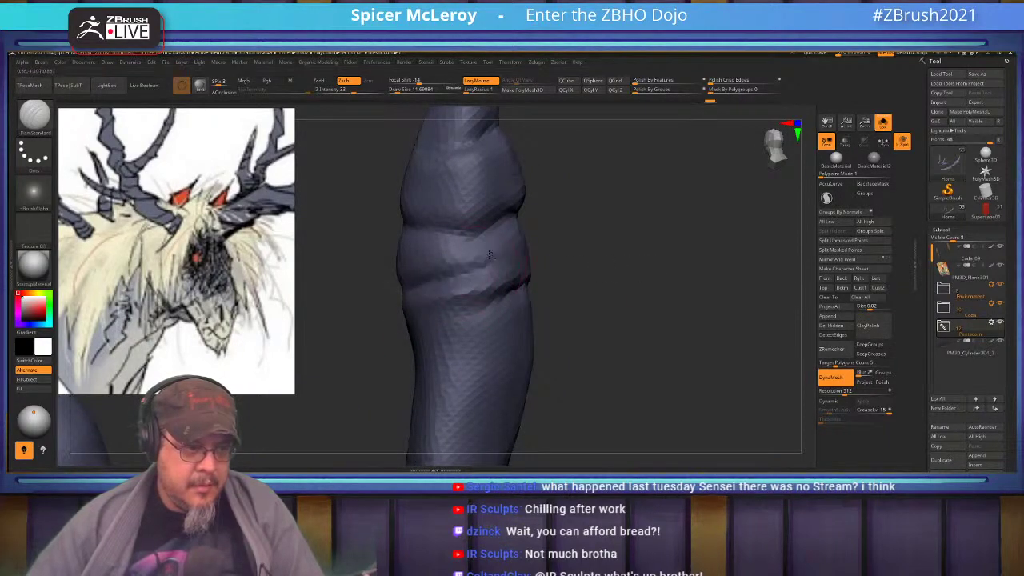
right_drag(424, 269, 553, 298)
drag(512, 315, 463, 312)
right_drag(620, 257, 598, 288)
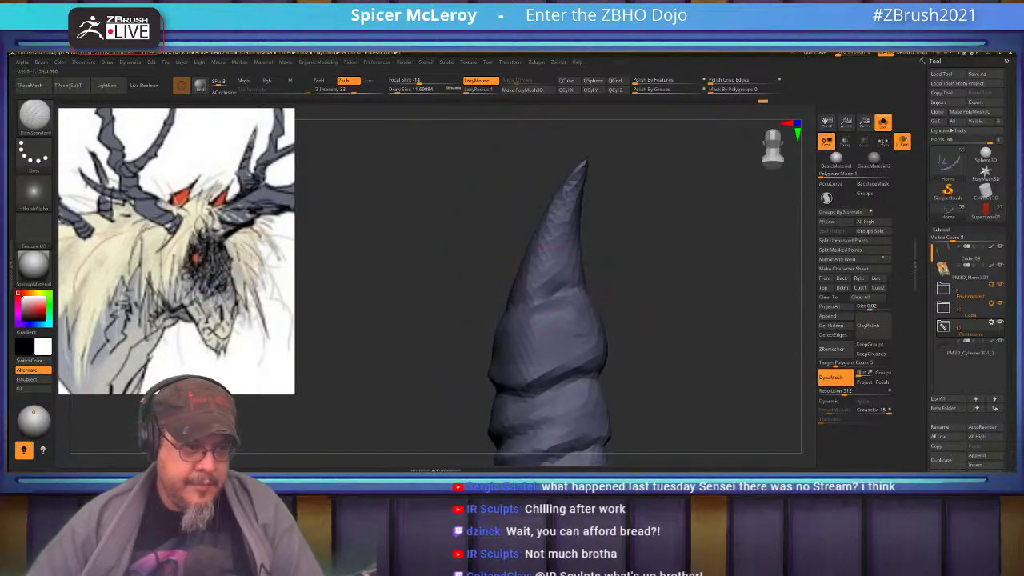
Step: Carve the crease above the small horn's bulge around its sides and back with DamStandard
right_drag(554, 248, 547, 280)
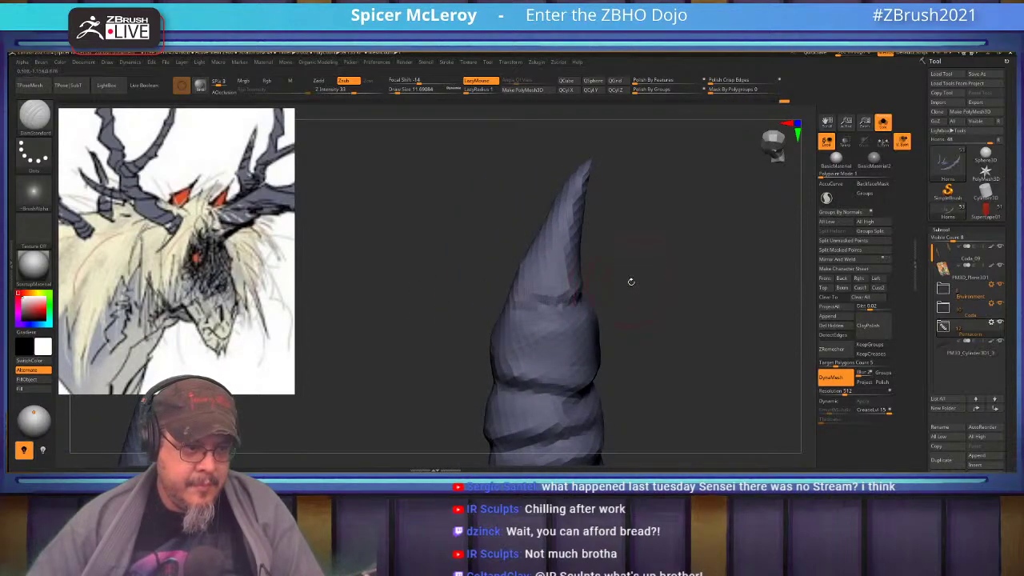
right_drag(631, 281, 596, 285)
drag(569, 304, 542, 317)
mouse_move(645, 350)
alt+right_down()
mouse_move(642, 276)
mouse_move(622, 282)
alt+right_up()
mouse_move(560, 307)
mouse_down()
mouse_move(501, 304)
mouse_move(468, 285)
mouse_up()
right_drag(632, 255, 533, 271)
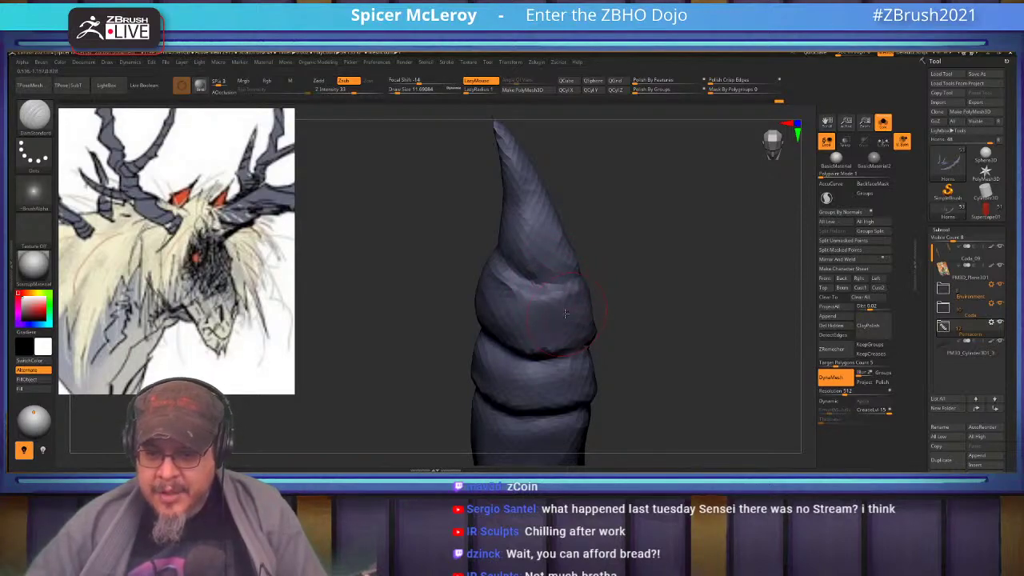
Step: Isolate the horns and carve two ring grooves into the neighbouring small horn with DamStandard at a draw size of about 12
right_drag(565, 313, 656, 221)
click(882, 122)
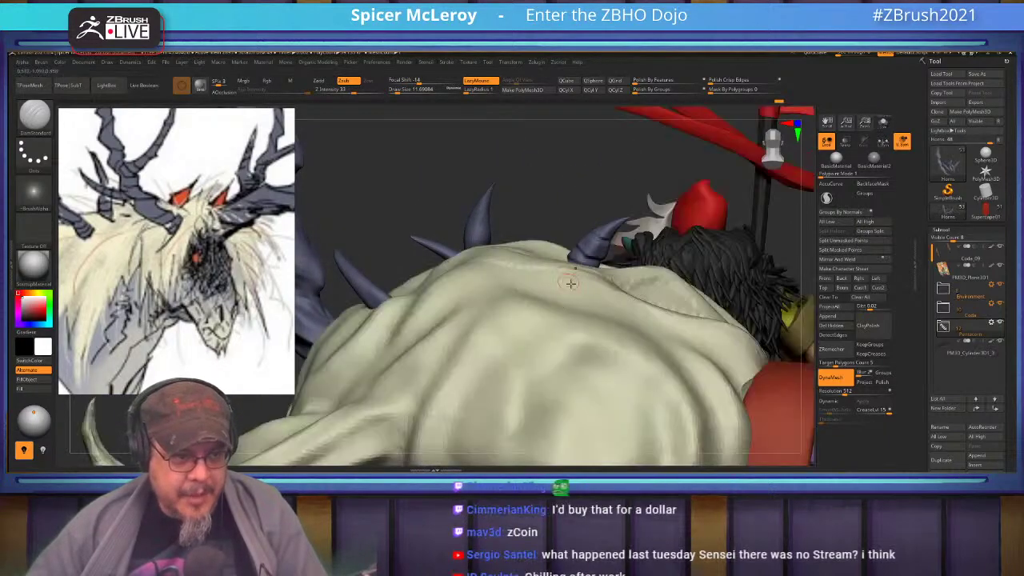
right_drag(564, 277, 632, 284)
right_drag(681, 187, 627, 352)
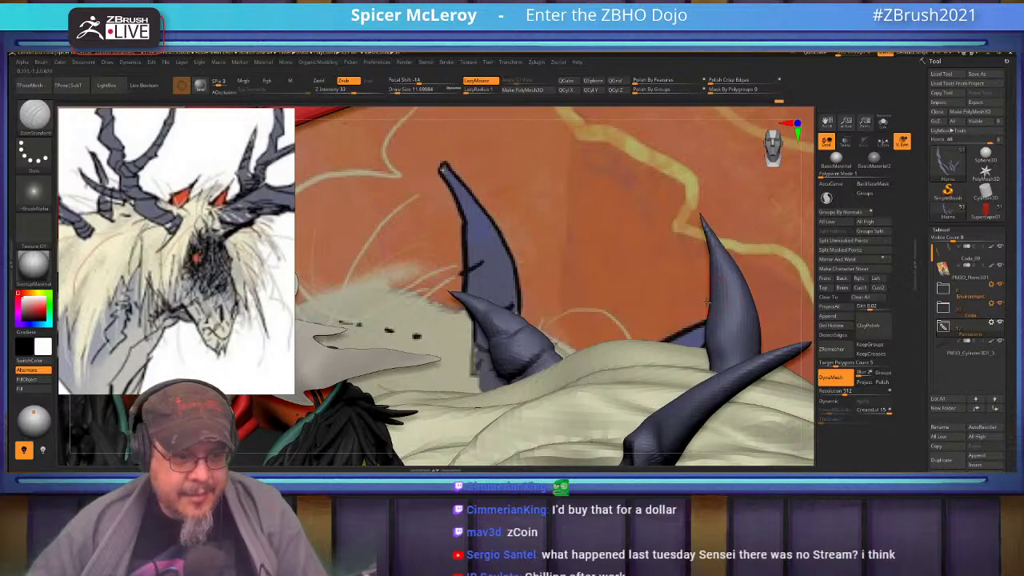
click(883, 122)
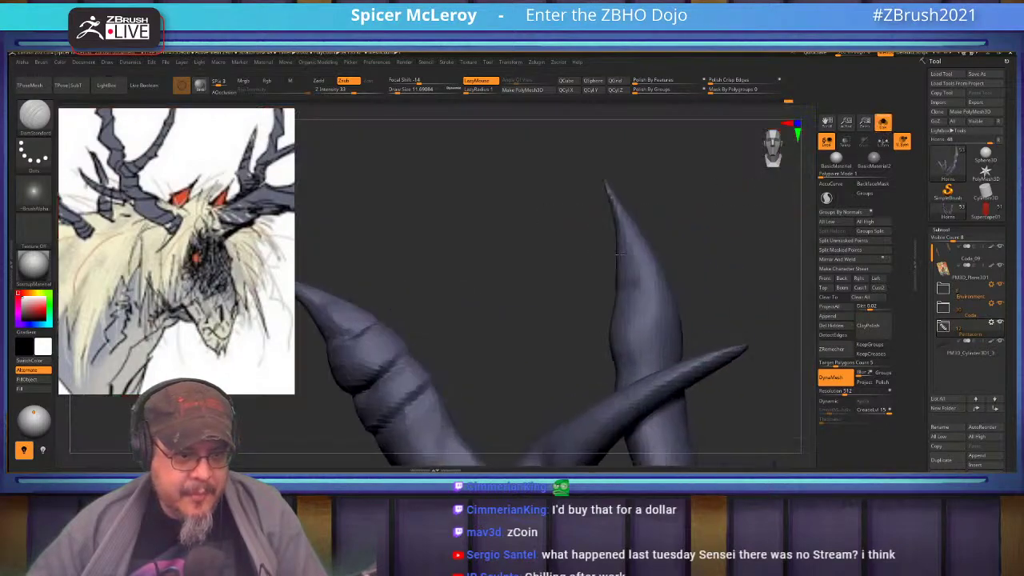
right_drag(630, 284, 546, 277)
right_drag(628, 266, 641, 309)
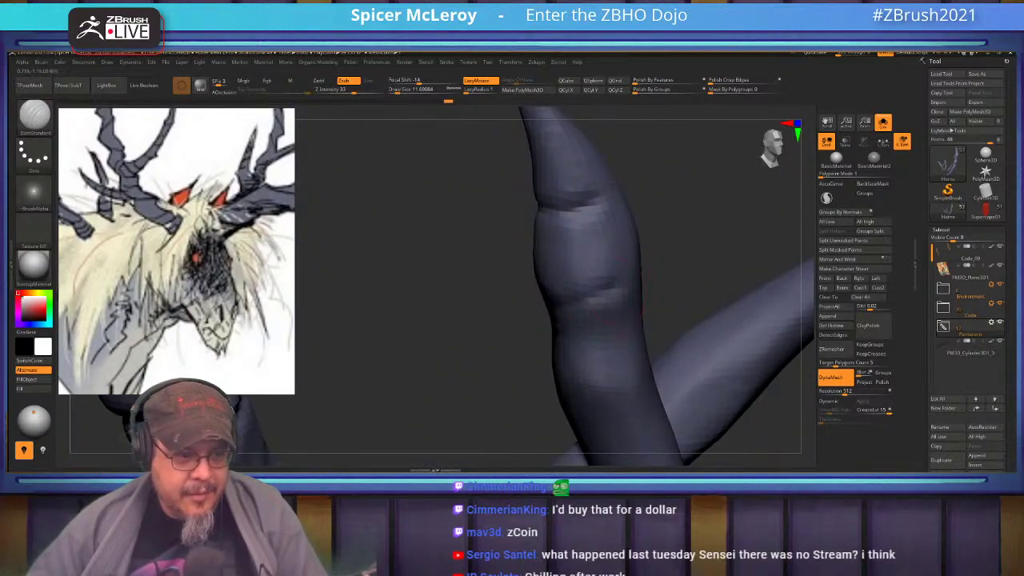
right_drag(464, 300, 512, 264)
right_drag(554, 296, 597, 213)
mouse_move(596, 278)
ctrl+right_down()
mouse_move(611, 232)
mouse_move(624, 265)
mouse_move(608, 276)
mouse_move(591, 246)
mouse_move(593, 270)
mouse_move(588, 244)
mouse_move(599, 241)
mouse_move(601, 277)
ctrl+right_up()
Step: Build up volume around the second small horn's ring grooves with ClayBuildup at a draw size of about 23
key(b)
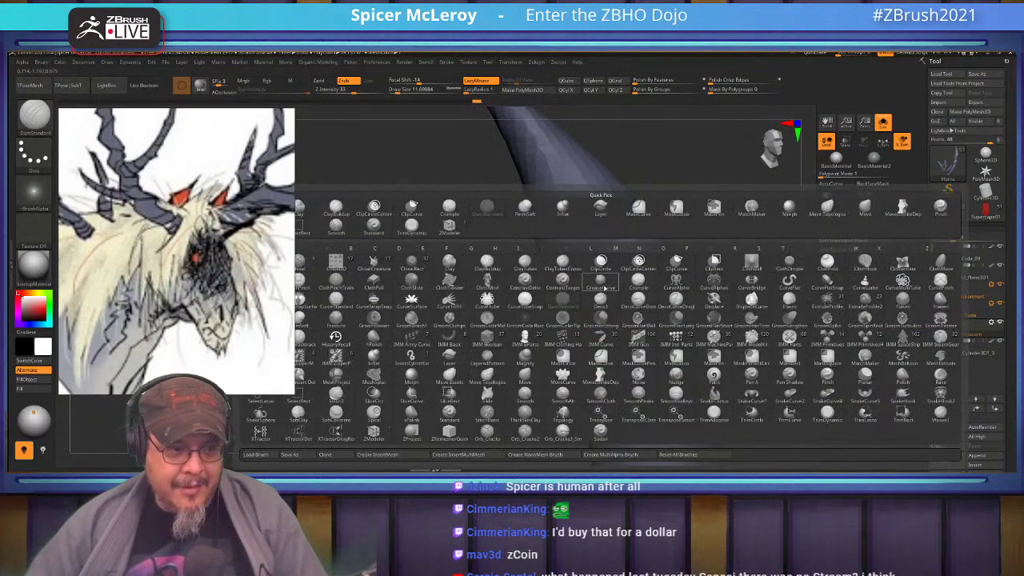
key(Escape)
key(b)
key(c)
key(b)
key(s)
drag(598, 298, 600, 277)
mouse_move(587, 202)
alt+right_down()
mouse_move(585, 274)
mouse_move(540, 262)
alt+right_up()
drag(530, 324, 528, 385)
alt+right_drag(520, 383, 562, 264)
drag(553, 310, 523, 322)
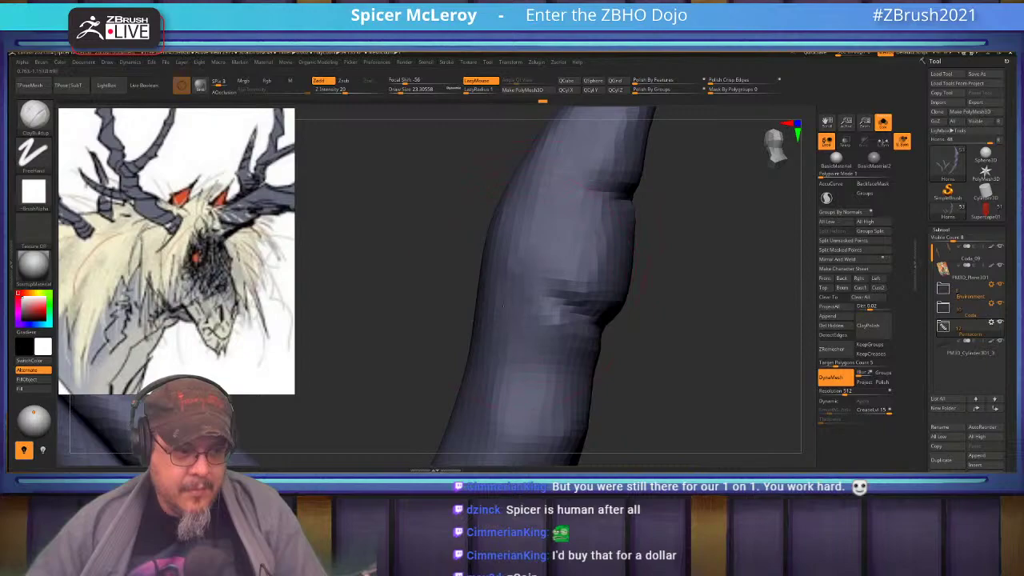
Step: Define the second small horn's ring grooves with DamStandard at a draw size of about 23 and smooth the shaft
mouse_move(496, 390)
right_down()
mouse_move(522, 376)
mouse_move(512, 340)
mouse_move(496, 322)
mouse_move(403, 284)
mouse_move(416, 264)
right_up()
key(b)
key(d)
key(s)
mouse_move(488, 264)
right_down()
mouse_move(581, 213)
mouse_move(573, 187)
mouse_move(576, 210)
mouse_move(542, 199)
mouse_move(528, 232)
mouse_move(576, 264)
mouse_move(597, 226)
right_up()
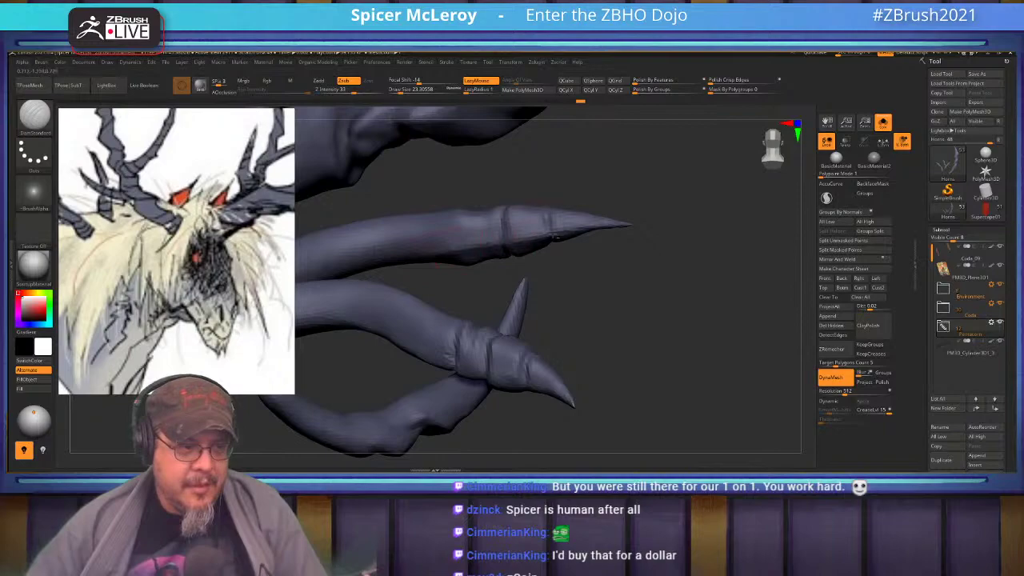
key(shift)
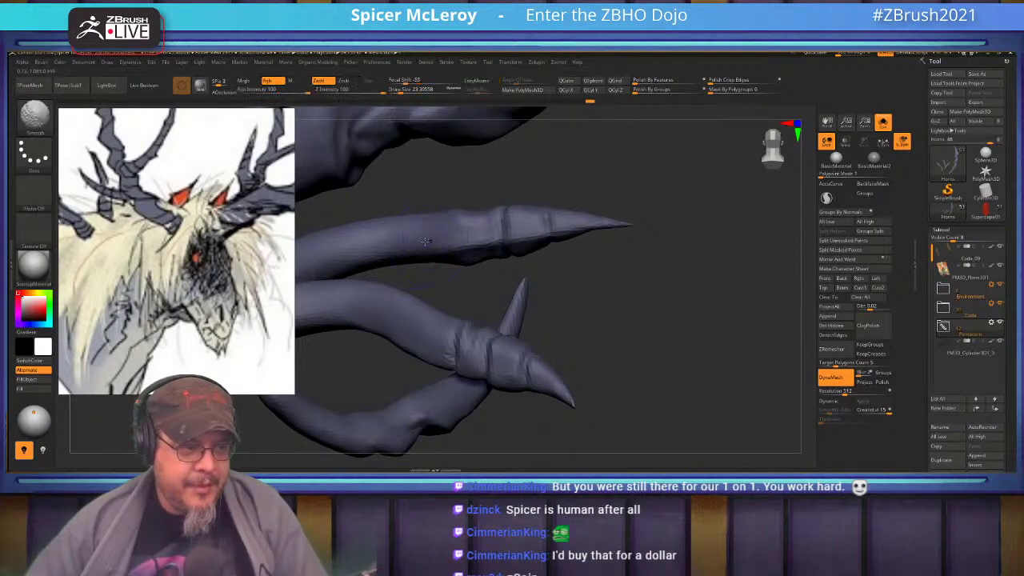
Step: Sharpen the ring grooves around the second small horn with DamStandard at a draw size of about 13
mouse_move(463, 232)
right_down()
mouse_move(478, 290)
mouse_move(508, 288)
mouse_move(514, 300)
mouse_move(502, 353)
mouse_move(504, 287)
right_up()
key(b)
key(d)
key(s)
key(s)
drag(501, 285, 486, 284)
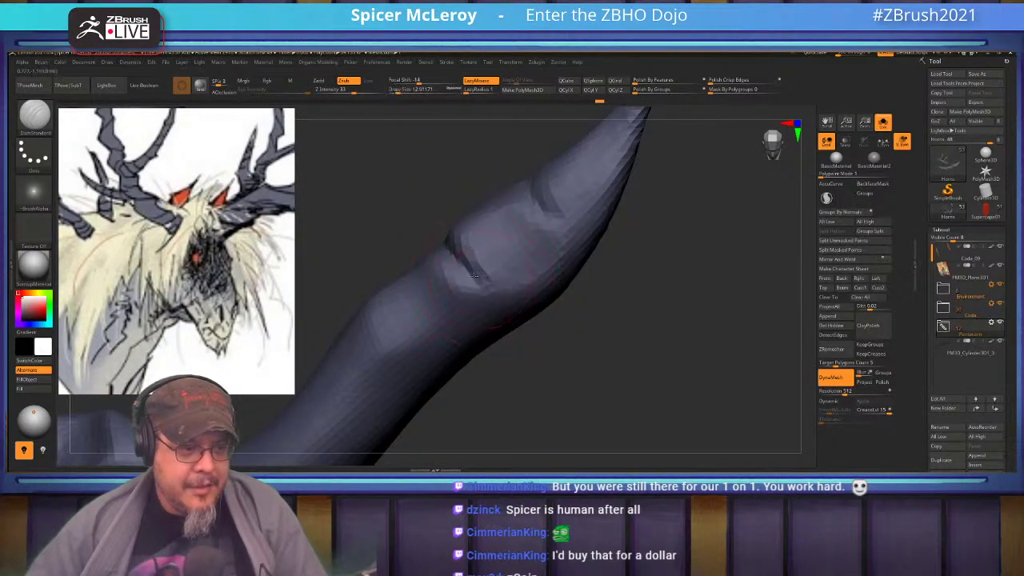
right_drag(487, 284, 584, 281)
Step: Compare the horns with the full scene, then isolate them and carve a ring groove around the next curved horn with DamStandard
key(f)
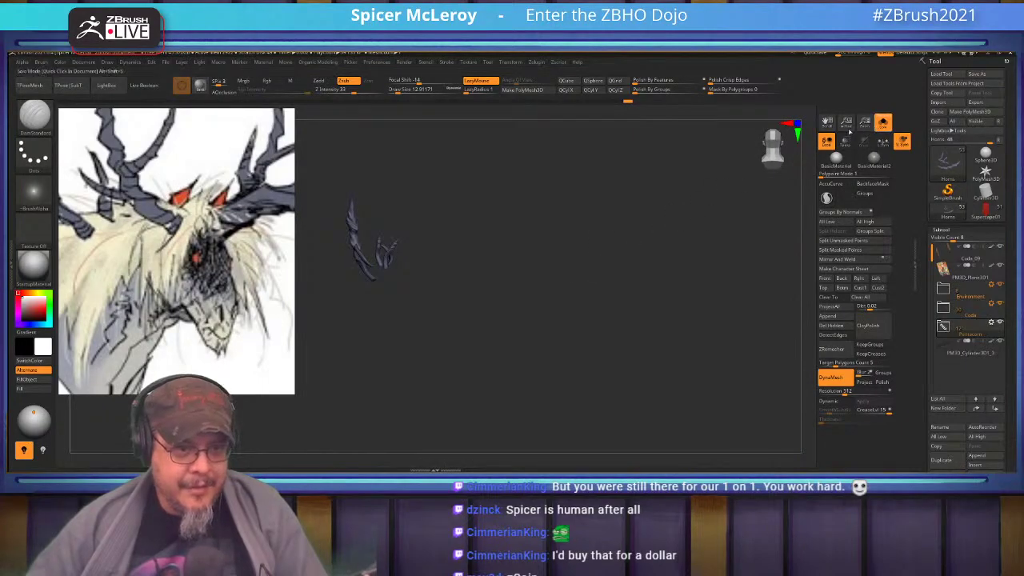
click(883, 122)
right_drag(522, 275, 593, 273)
ctrl+right_drag(552, 239, 560, 304)
right_drag(580, 256, 592, 300)
alt+right_drag(716, 308, 512, 303)
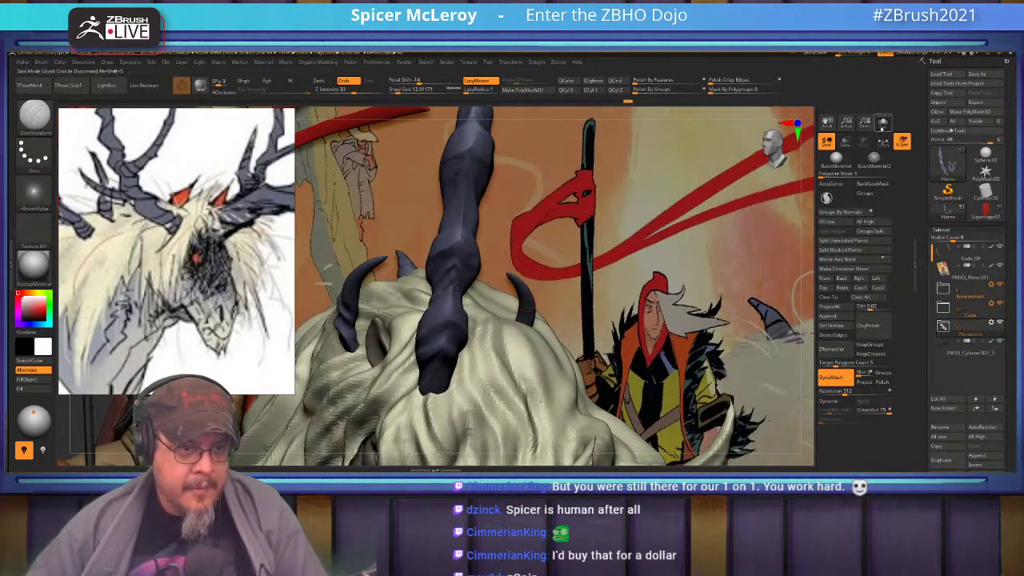
click(883, 122)
right_drag(632, 268, 553, 309)
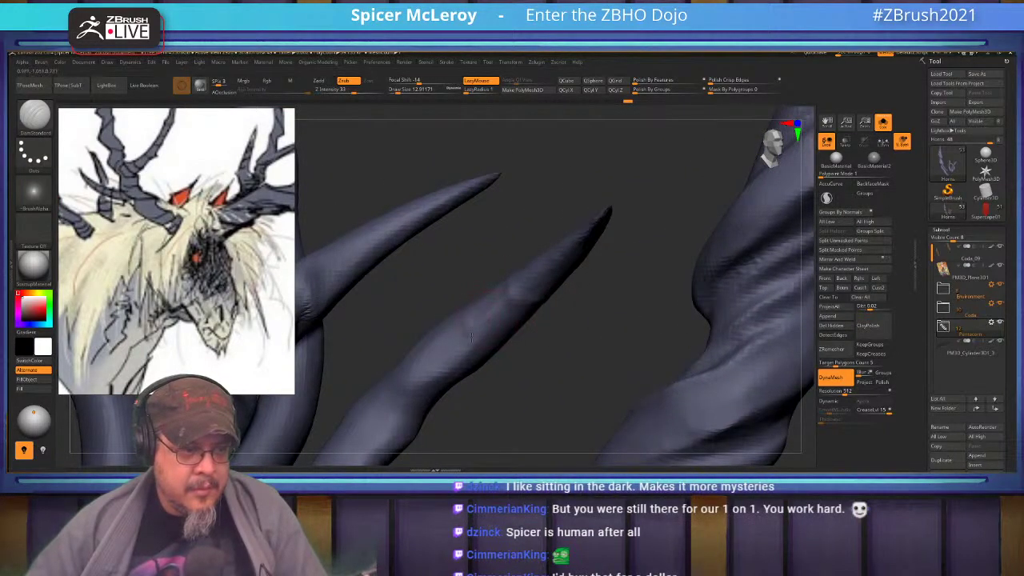
right_drag(578, 326, 678, 300)
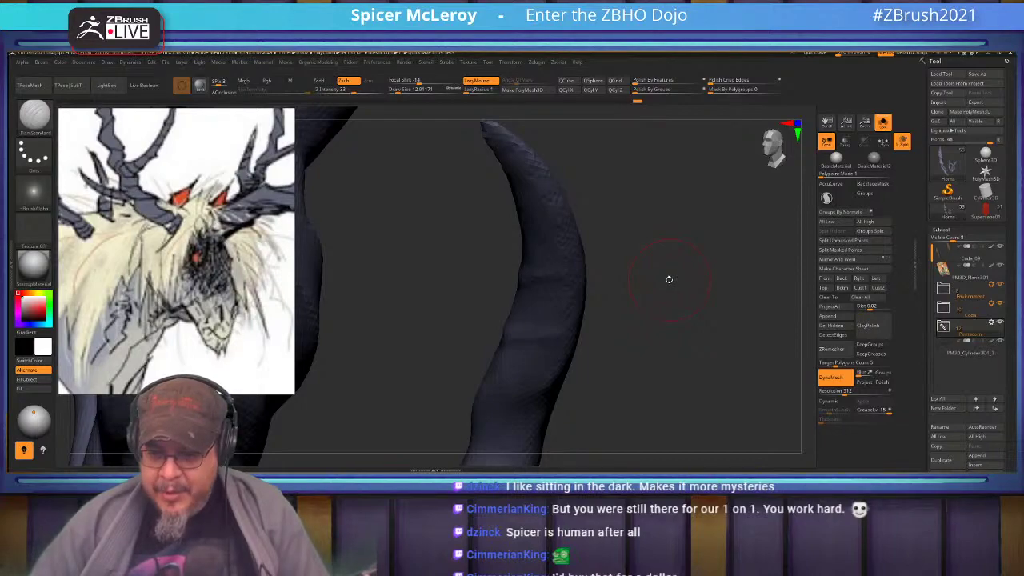
alt+drag(662, 280, 724, 264)
right_drag(618, 275, 680, 282)
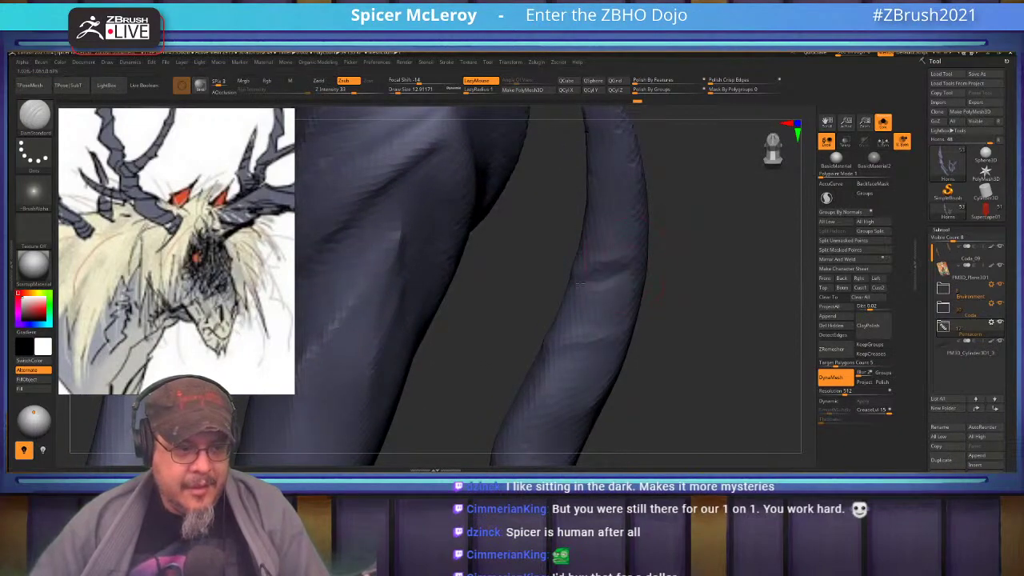
right_drag(608, 280, 701, 277)
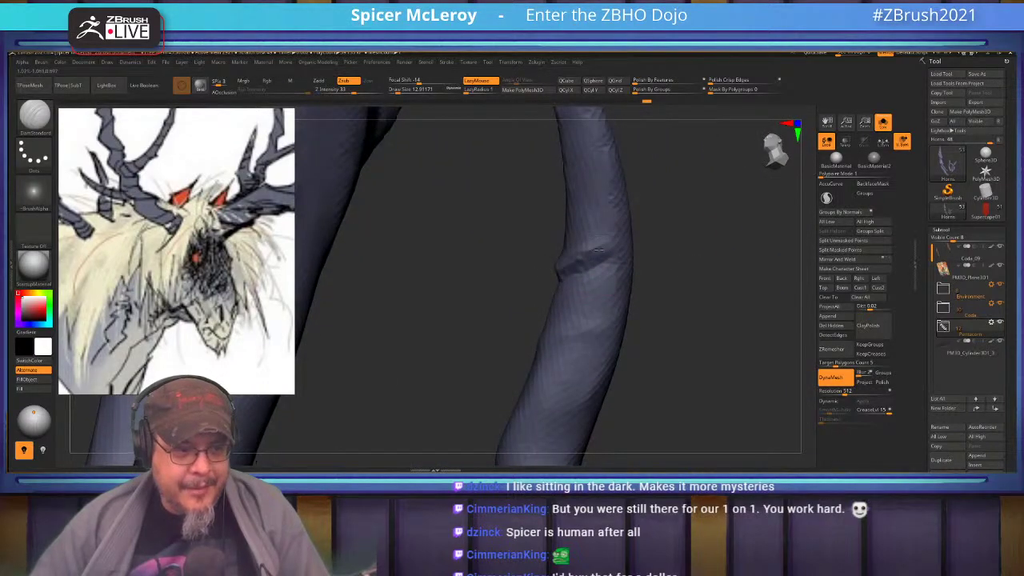
Step: Carve further creases below the curved horn's first ring groove with DamStandard
mouse_move(600, 322)
mouse_down()
mouse_move(534, 356)
mouse_move(512, 354)
mouse_up()
mouse_move(510, 354)
right_down()
mouse_move(520, 341)
mouse_move(592, 364)
right_up()
drag(566, 354, 532, 313)
mouse_move(620, 339)
right_down()
mouse_move(654, 291)
mouse_move(573, 350)
right_up()
right_drag(473, 340, 549, 279)
right_drag(601, 250, 599, 300)
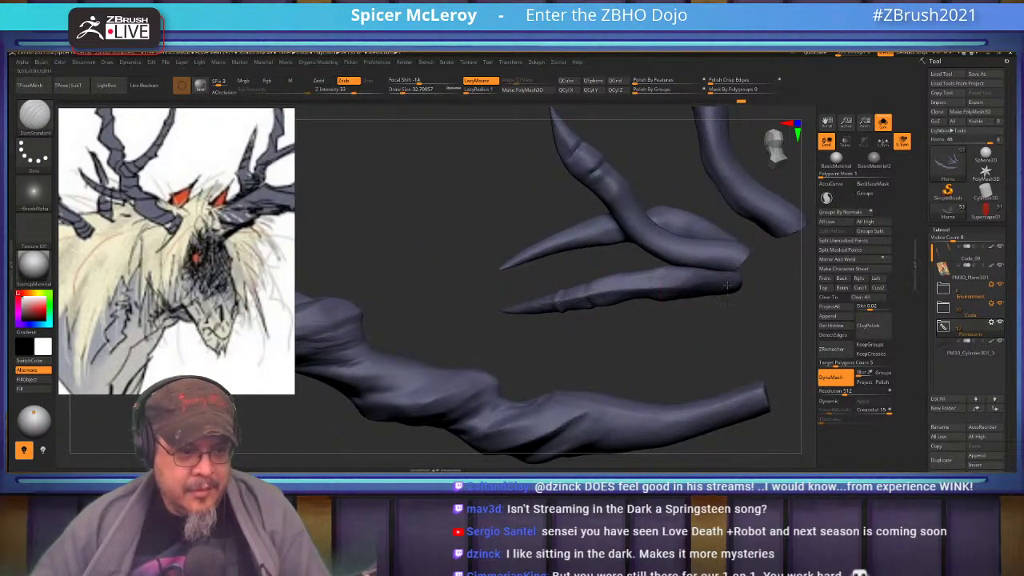
Step: Adjust the silhouette of the ringed small horn with the infinite-depth Move brush at a draw size of about 18
right_drag(625, 296, 661, 329)
alt+right_drag(504, 323, 606, 253)
key(b)
key(m)
key(i)
mouse_move(503, 336)
right_down()
mouse_move(517, 328)
mouse_move(520, 304)
right_up()
key(s)
mouse_move(515, 285)
mouse_down()
mouse_move(532, 305)
mouse_move(519, 287)
mouse_up()
key(s)
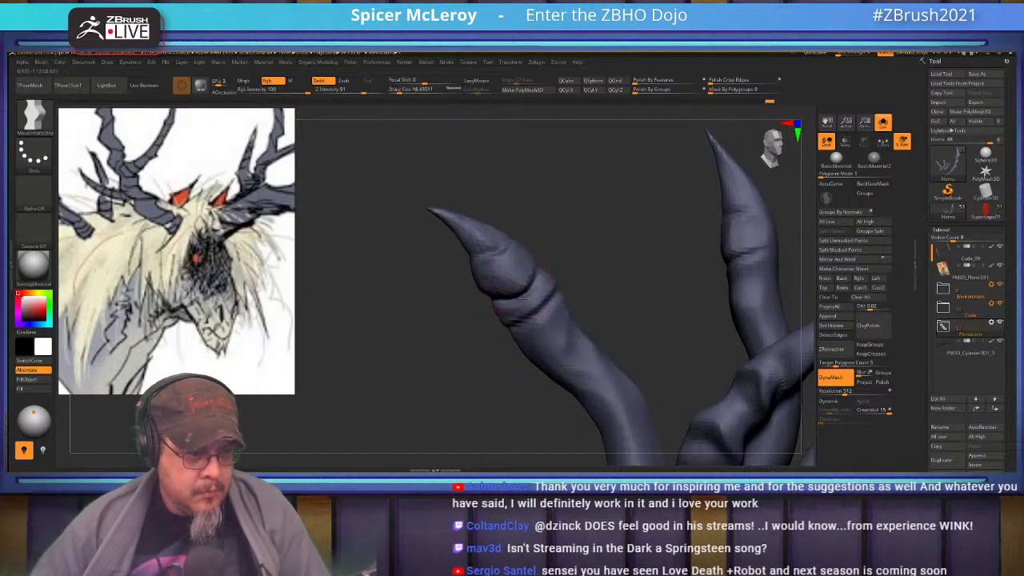
mouse_move(524, 284)
right_down()
mouse_move(638, 275)
mouse_move(562, 274)
mouse_move(528, 296)
mouse_move(571, 251)
mouse_move(528, 261)
mouse_move(661, 304)
mouse_move(568, 256)
right_up()
Step: Show the whole scene and examine the horse, rider, staff and tree against the reference art
key(f)
click(883, 124)
key(f)
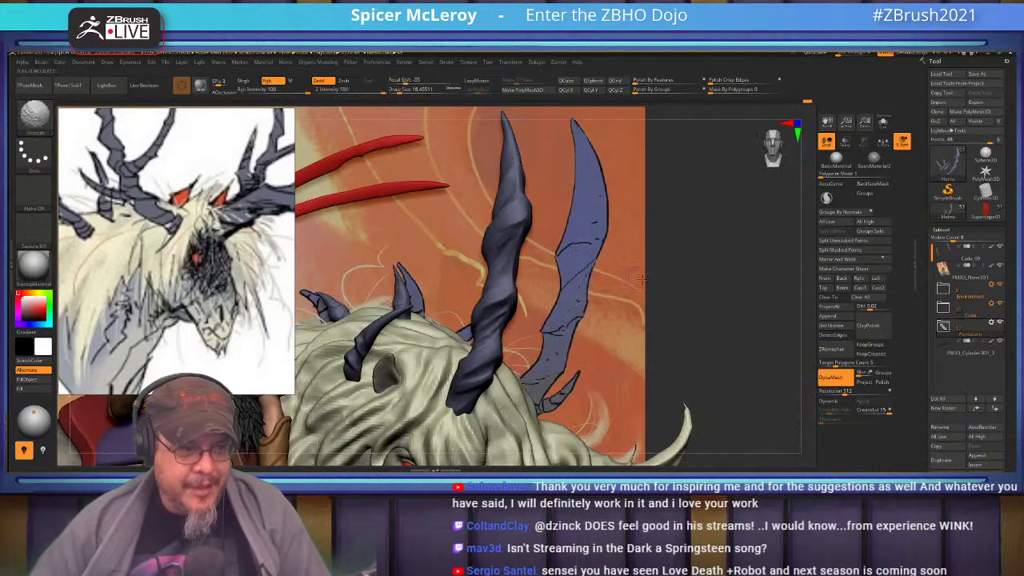
click(999, 322)
click(999, 322)
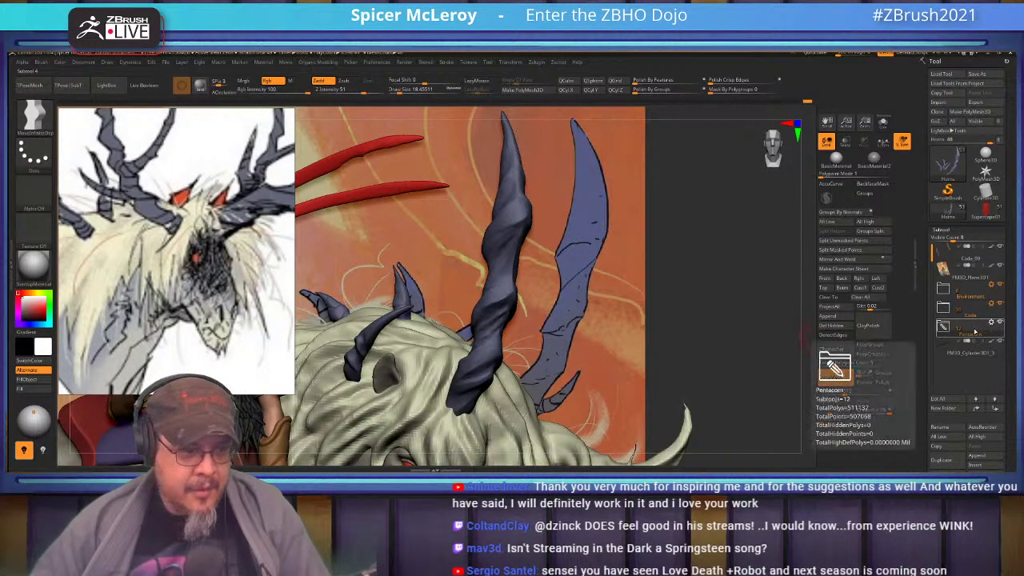
mouse_move(704, 301)
mouse_down()
mouse_move(632, 296)
mouse_move(700, 301)
mouse_move(631, 265)
mouse_up()
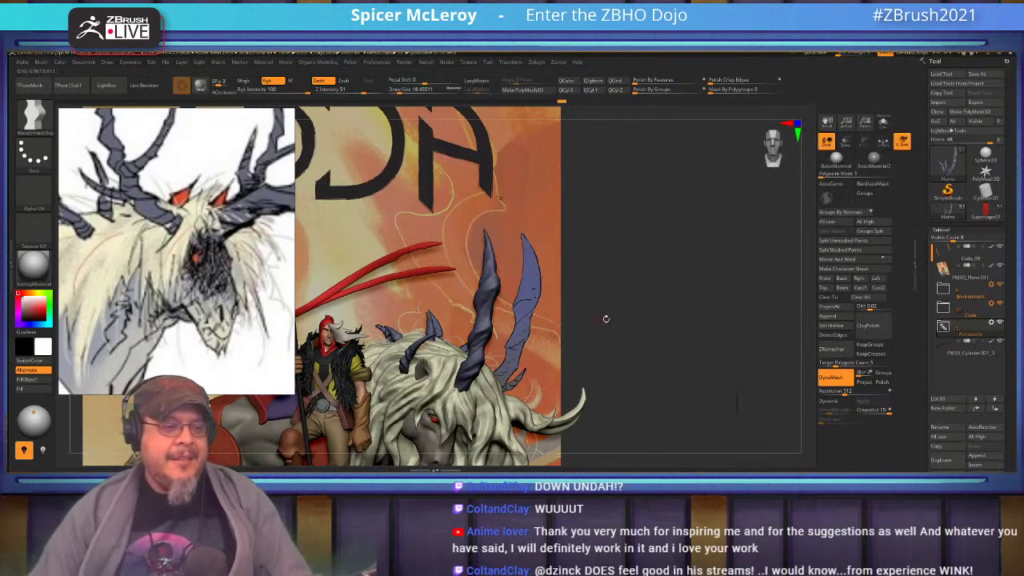
mouse_move(633, 343)
mouse_down()
mouse_move(564, 344)
mouse_move(626, 345)
mouse_up()
drag(432, 325, 516, 112)
alt+drag(484, 319, 520, 352)
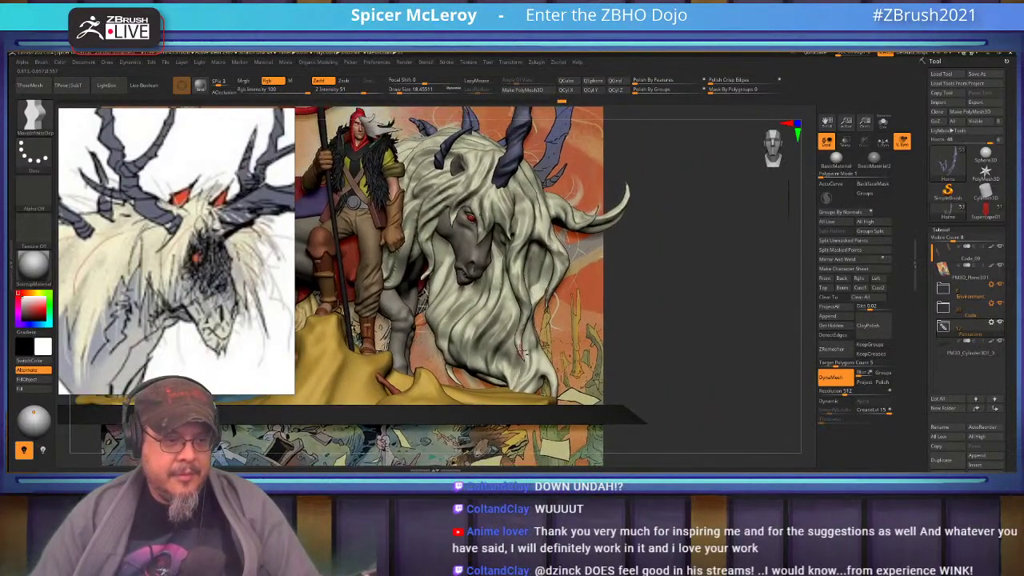
alt+right_drag(518, 349, 555, 321)
alt+right_drag(489, 276, 572, 367)
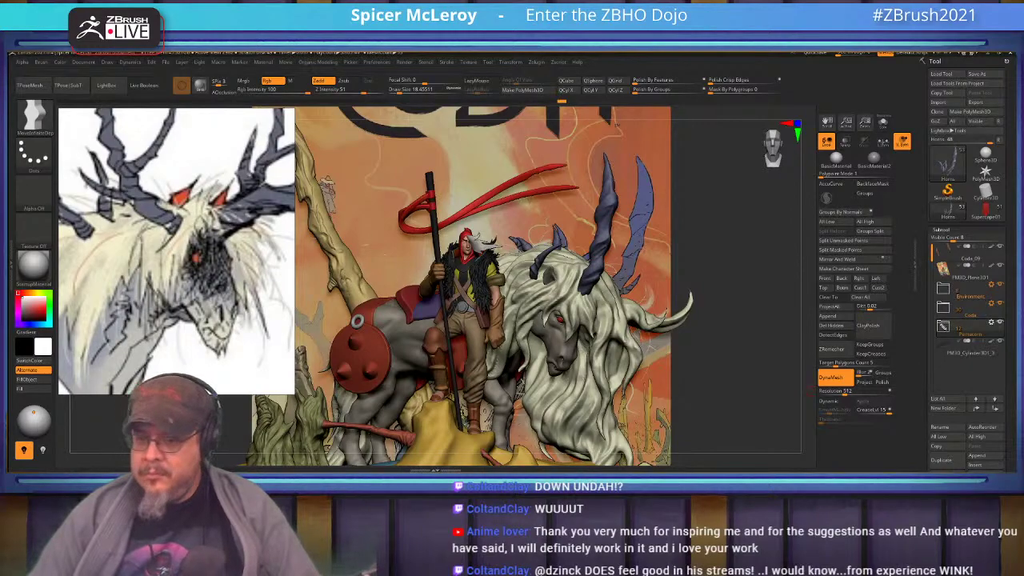
alt+right_drag(424, 349, 444, 320)
alt+right_drag(445, 320, 420, 336)
alt+right_drag(420, 336, 469, 349)
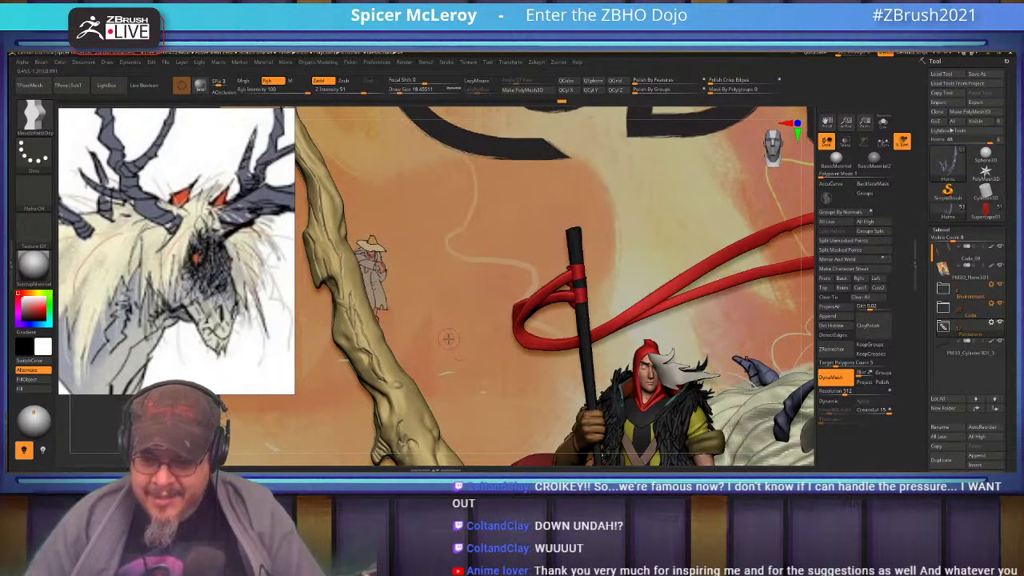
ctrl+right_drag(441, 350, 379, 316)
Step: Select the red ribbons on the staff and turn on Dynamic Subdiv, accepting it for the rest of the session
alt+right_drag(716, 203, 596, 314)
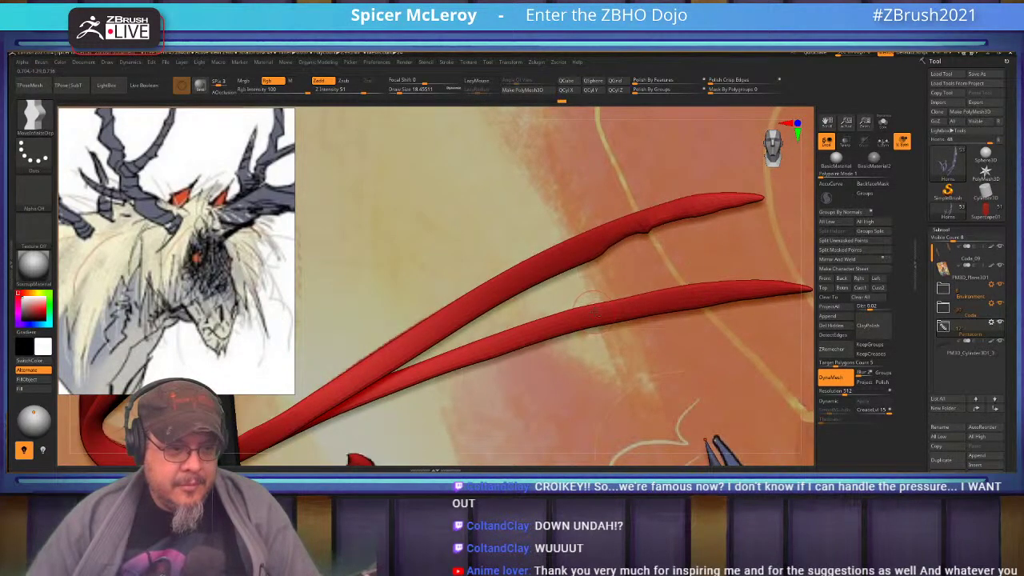
alt+click(591, 304)
key(d)
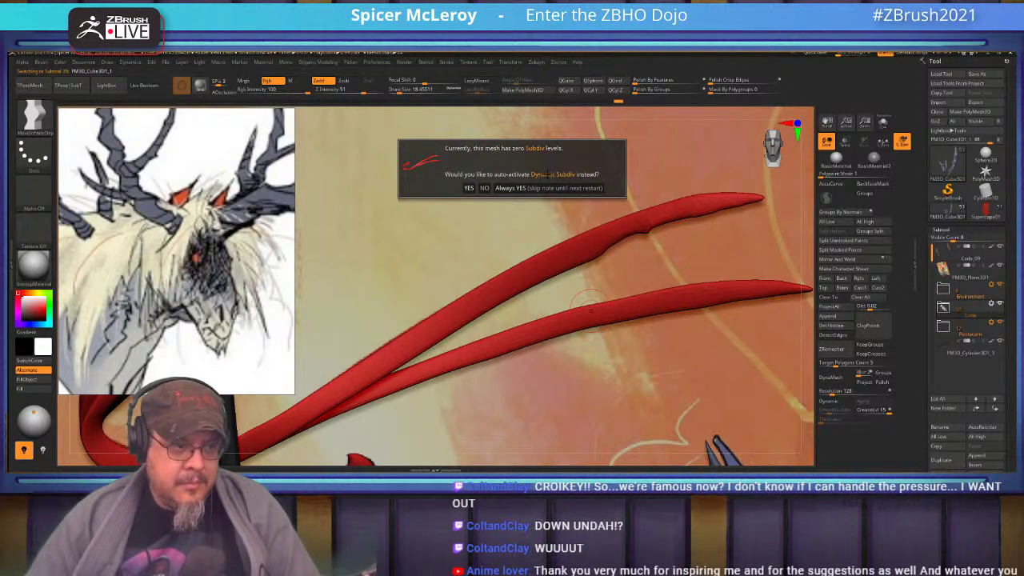
click(549, 189)
ctrl+right_drag(455, 211, 438, 182)
ctrl+right_drag(497, 352, 542, 276)
alt+right_drag(464, 329, 516, 304)
ctrl+right_drag(533, 339, 544, 307)
alt+right_drag(463, 272, 529, 268)
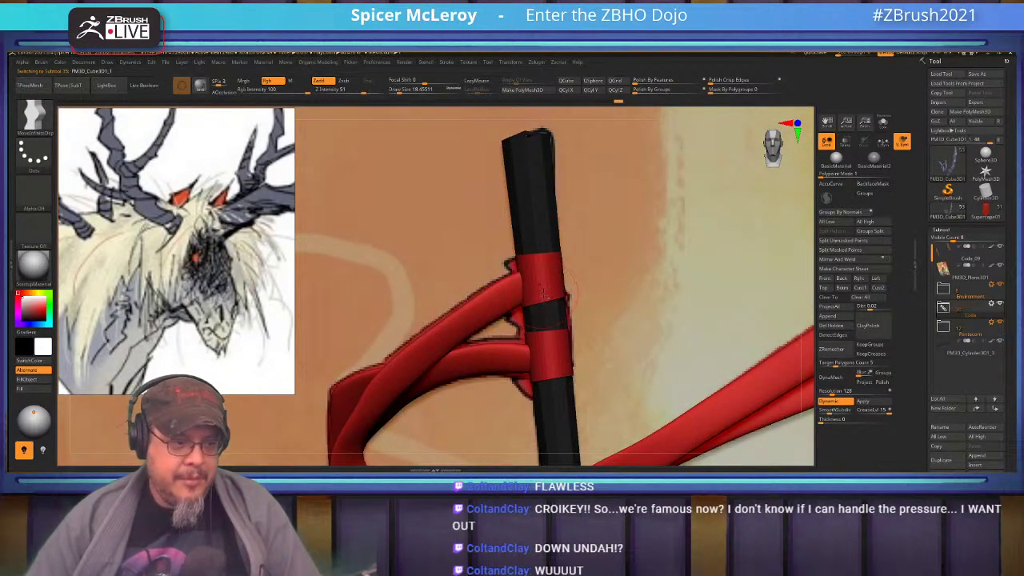
Step: Select the red wraps around the staff and set up ClayBuildup with BackfaceMask on and a draw size of about 13
alt+click(542, 292)
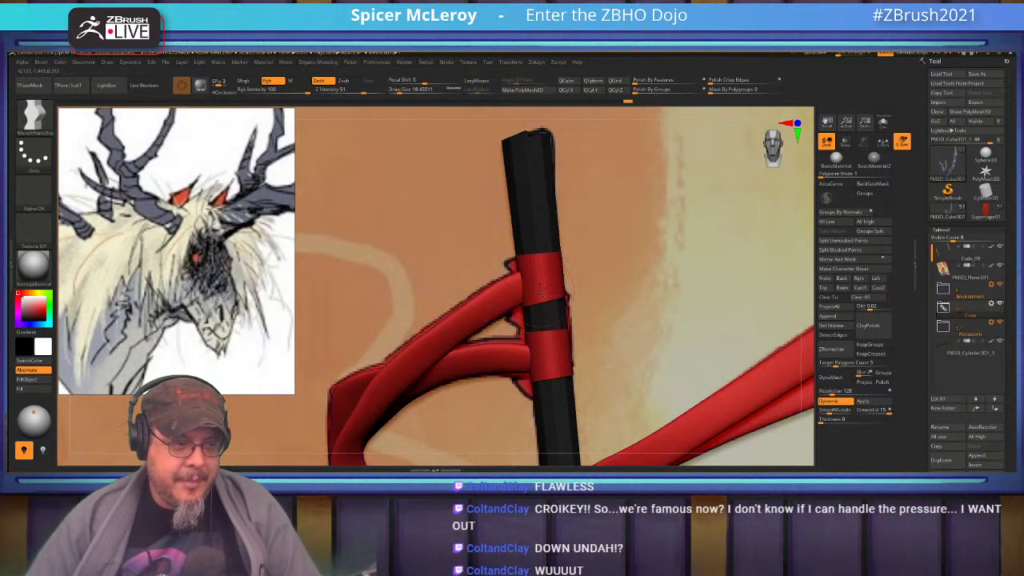
key(shift+f)
key(shift+f)
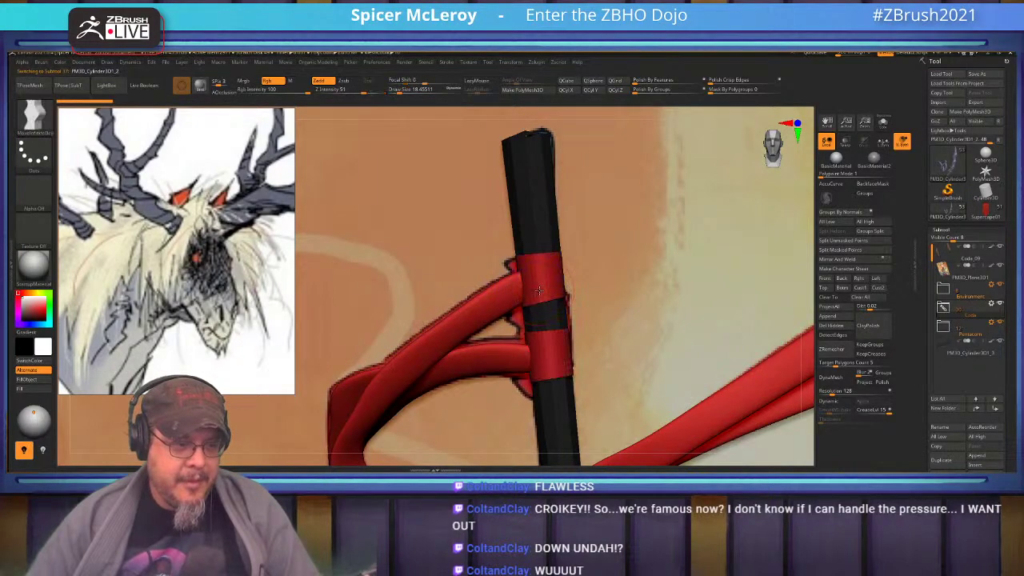
key(b)
right_drag(536, 297, 749, 225)
key(c)
key(b)
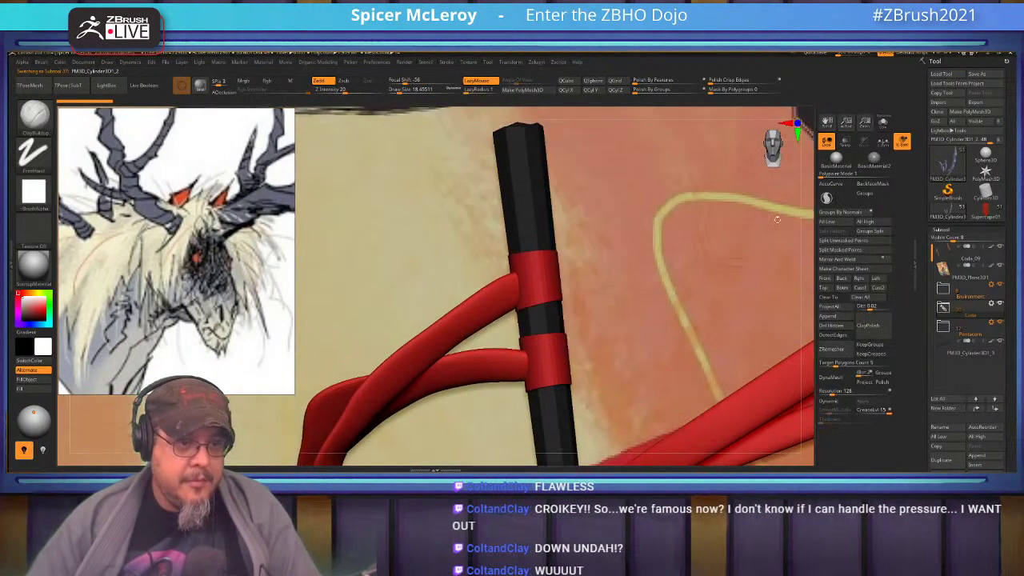
click(874, 185)
key(s)
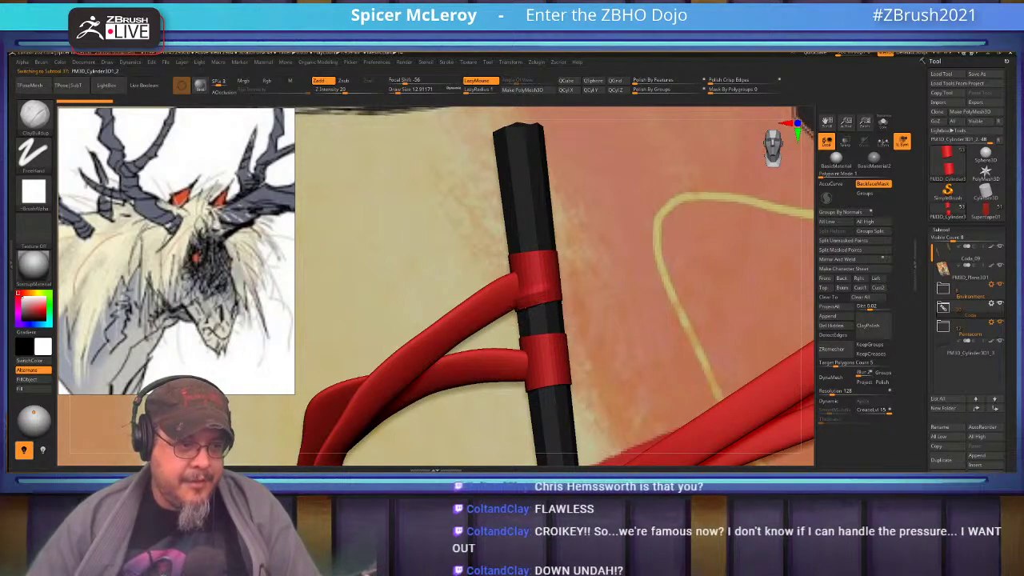
Step: Build up raised bands around the top and bottom edges of the upper red wrap with ClayBuildup
right_drag(490, 311, 534, 295)
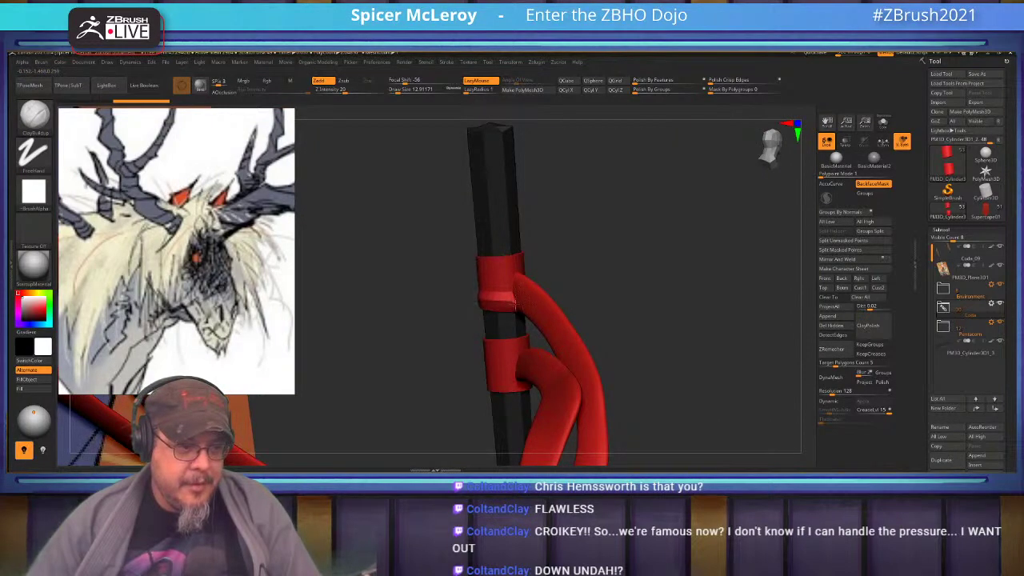
right_drag(509, 303, 540, 297)
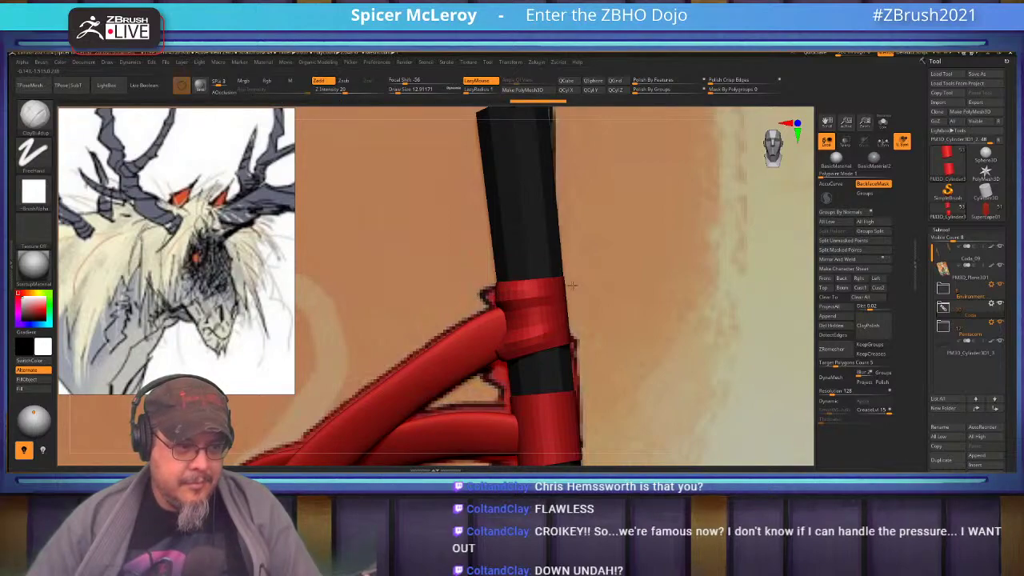
right_drag(523, 288, 570, 296)
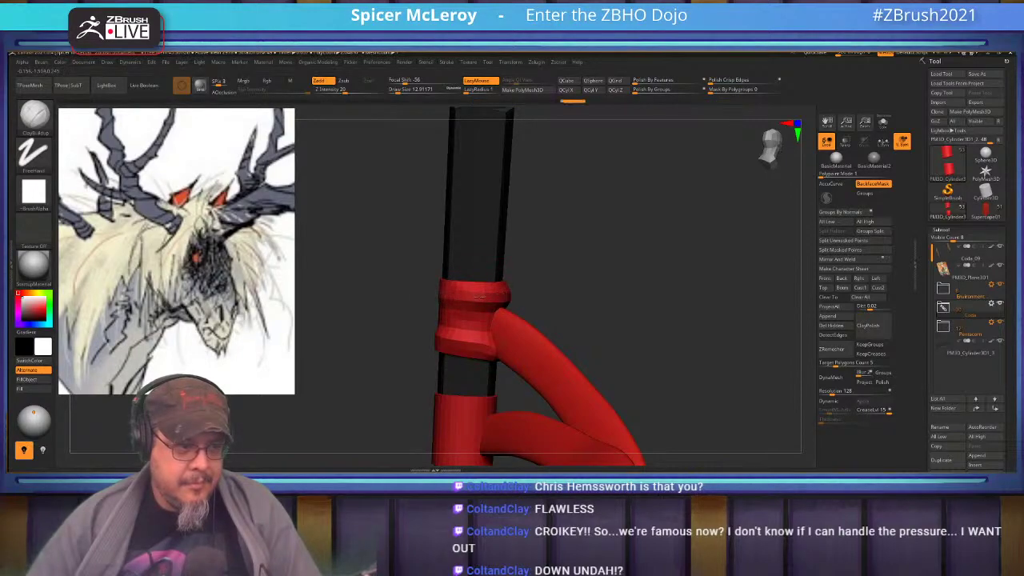
right_drag(559, 294, 517, 296)
Step: Build up matching raised bands around the edges of the lower red wrap on the staff's upper end
alt+right_drag(522, 391, 510, 301)
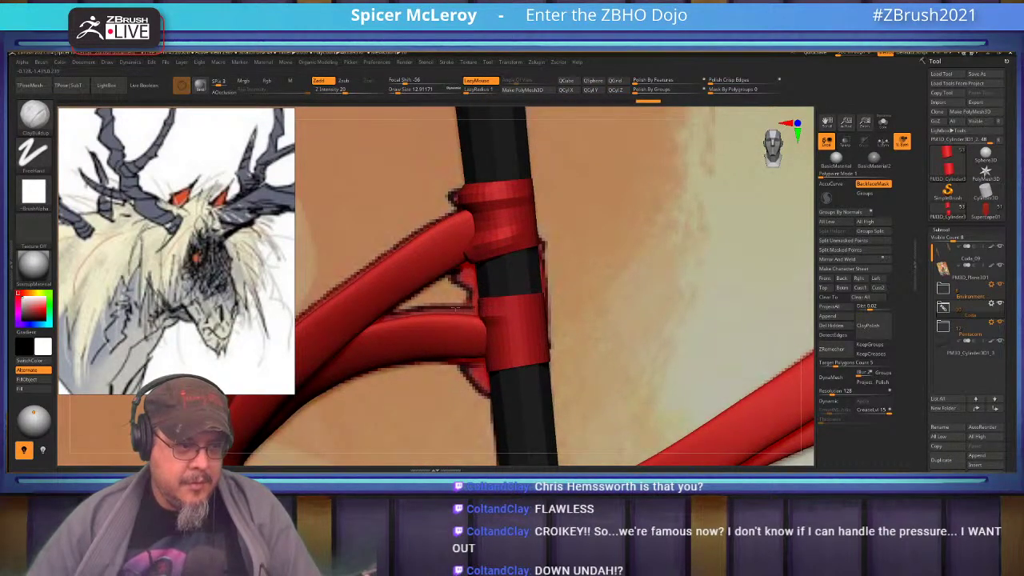
right_drag(519, 314, 506, 281)
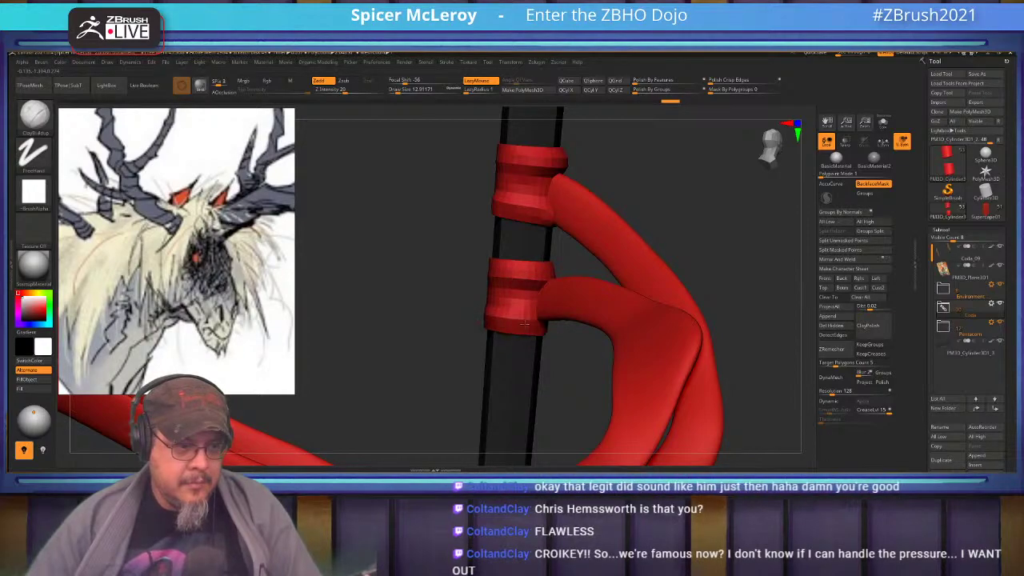
right_drag(562, 278, 622, 280)
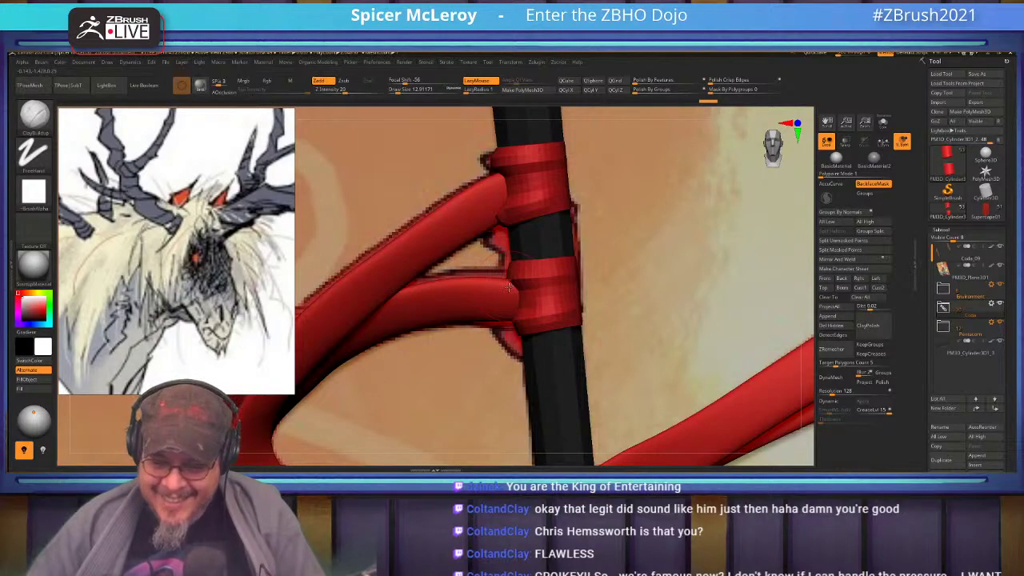
alt+right_drag(512, 292, 544, 308)
mouse_move(520, 208)
ctrl+right_down()
mouse_move(516, 338)
mouse_move(548, 305)
mouse_move(602, 315)
mouse_move(597, 278)
mouse_move(533, 292)
mouse_move(534, 315)
mouse_move(554, 281)
mouse_move(561, 316)
mouse_move(560, 285)
ctrl+right_up()
alt+right_drag(560, 285, 538, 311)
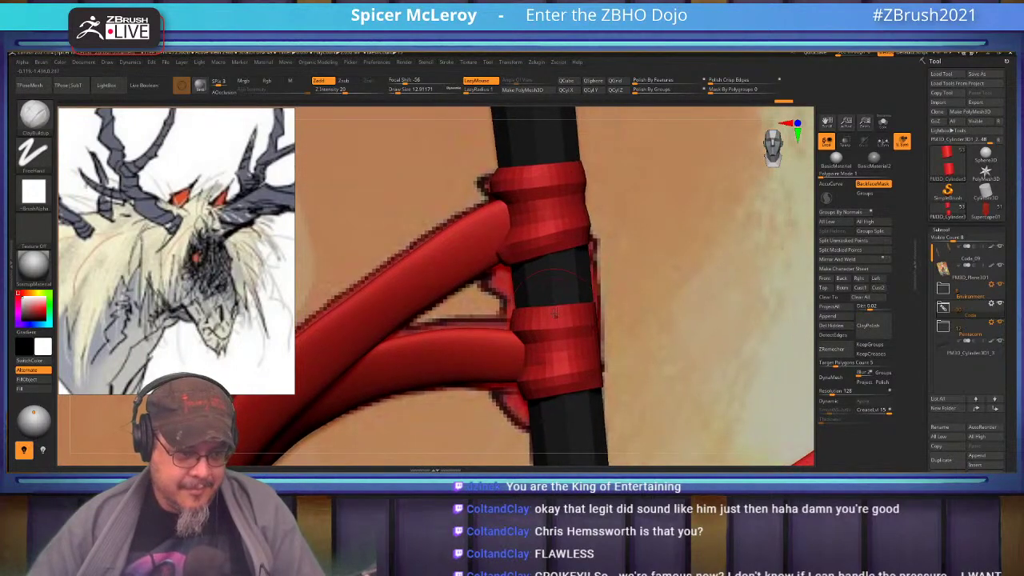
Step: Reshape the outlines of the lower and upper red wraps to the reference with the Move brush at a draw size of about 33
key(b)
key(m)
key(v)
key(s)
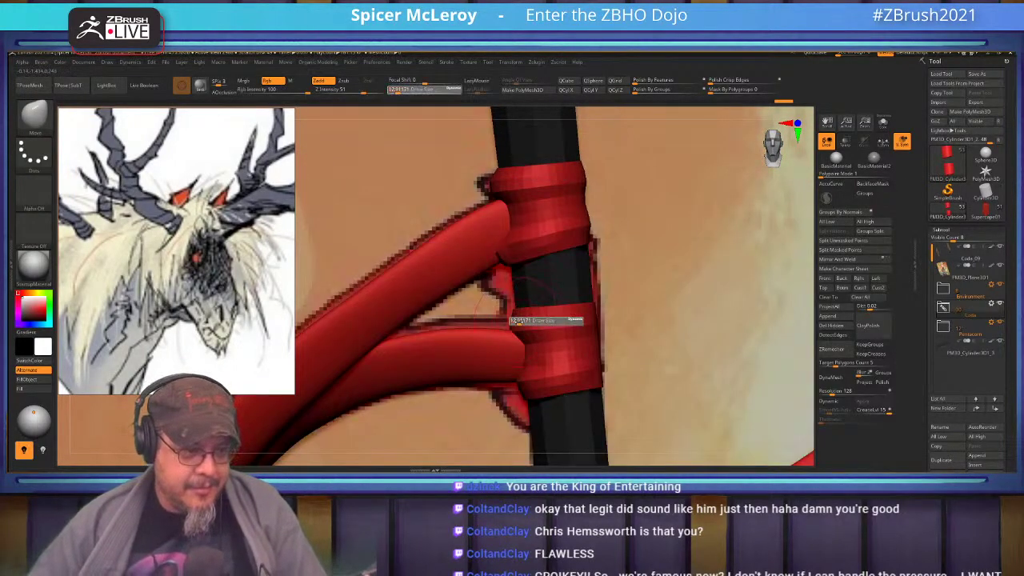
drag(520, 322, 511, 318)
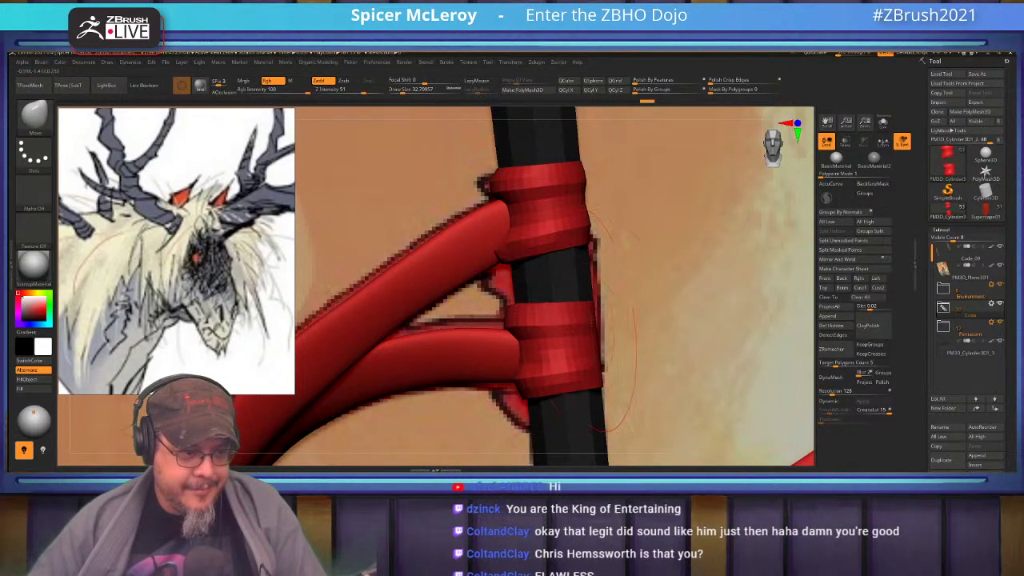
mouse_move(530, 384)
mouse_down()
mouse_move(520, 393)
mouse_move(568, 368)
mouse_up()
alt+drag(632, 280, 613, 366)
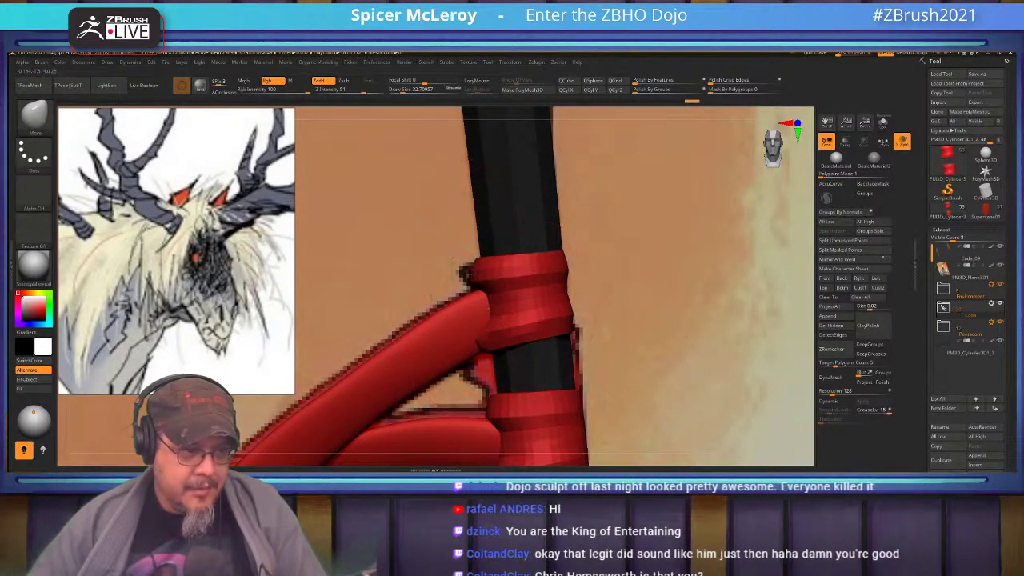
drag(489, 345, 486, 355)
drag(561, 321, 570, 323)
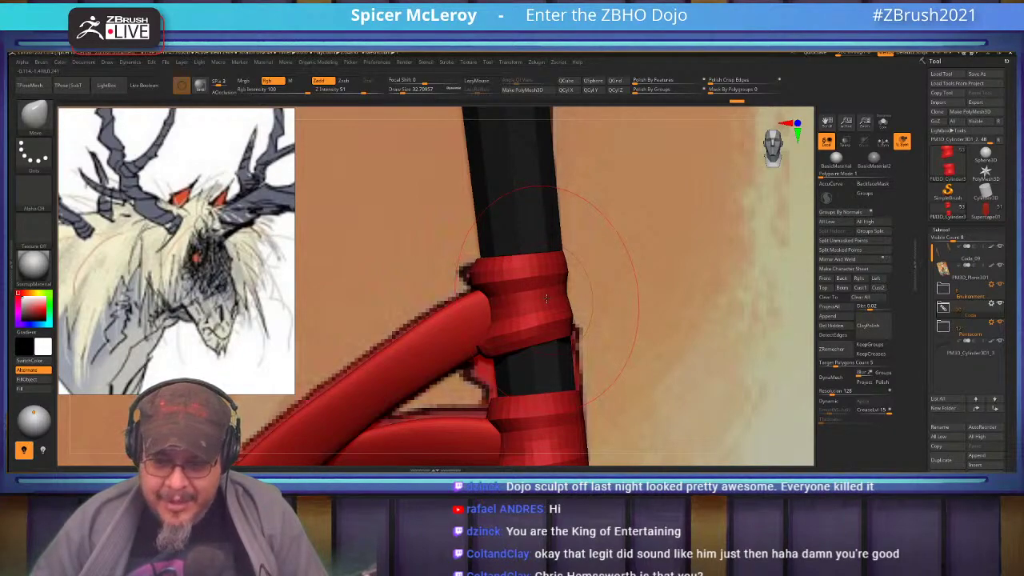
Step: Build up raised bands on the pair of wraps farther down the staff with ClayBuildup at a draw size of about 9
right_drag(551, 283, 675, 333)
key(f)
mouse_move(536, 220)
alt+right_down()
mouse_move(520, 286)
mouse_move(503, 287)
mouse_move(512, 318)
mouse_move(536, 292)
alt+right_up()
key(b)
key(c)
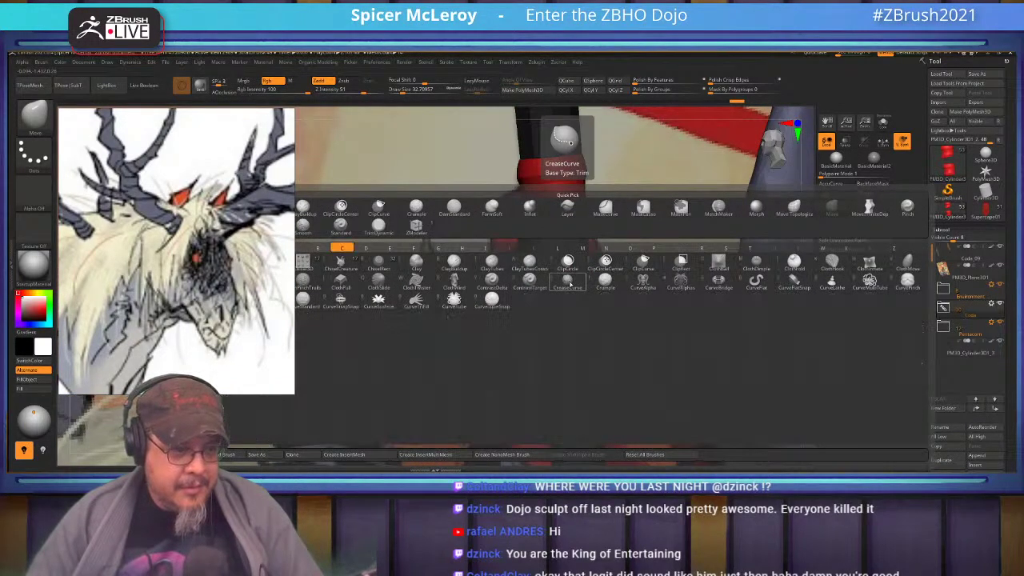
click(568, 283)
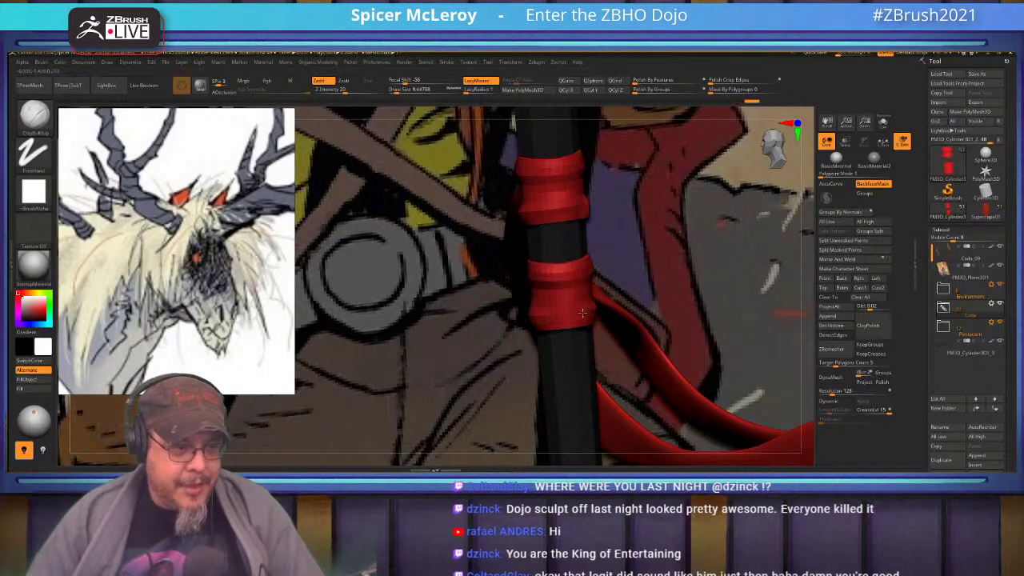
Step: Refine the silhouettes of the staff's top two wraps with the infinite-depth Move brush at a draw size of about 25
mouse_move(496, 294)
right_down()
mouse_move(544, 296)
mouse_move(569, 263)
right_up()
key(b)
key(m)
key(v)
key(b)
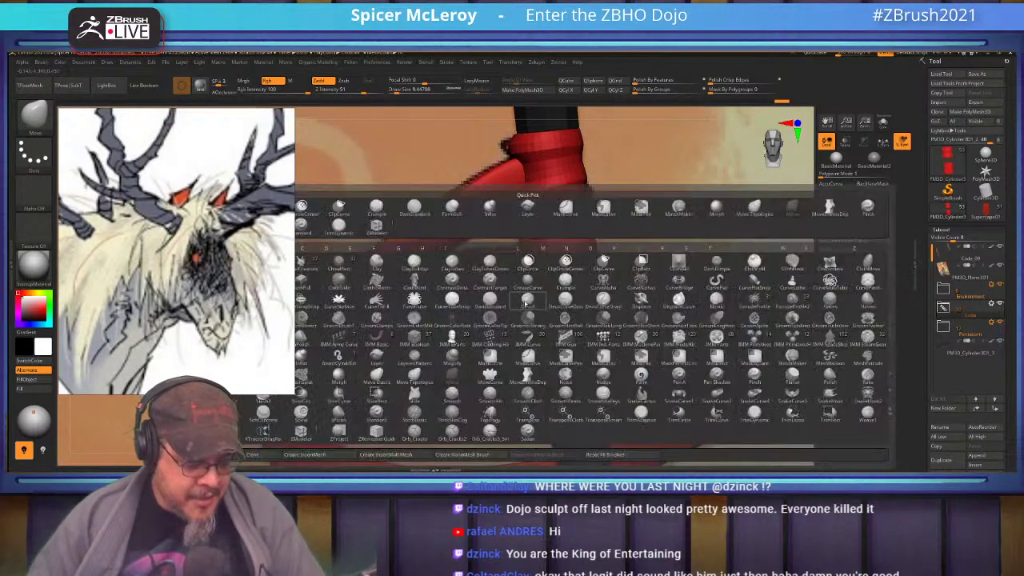
key(m)
key(i)
key(s)
drag(530, 303, 536, 304)
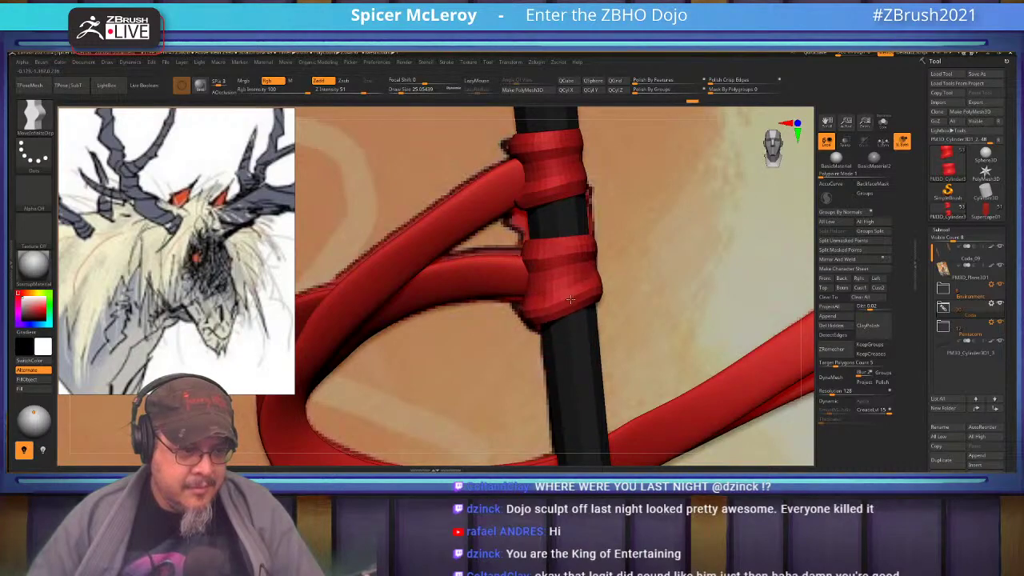
alt+right_drag(529, 262, 562, 330)
drag(498, 294, 509, 291)
alt+right_drag(524, 297, 524, 304)
alt+right_drag(492, 234, 497, 269)
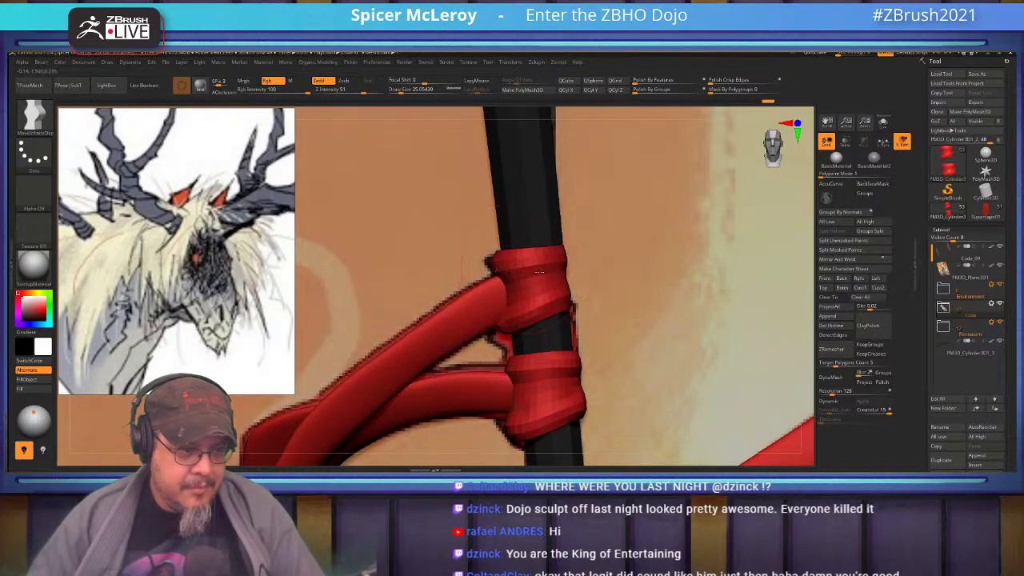
Step: Select the red ribbon and round the outer bend of its loop to the reference with the Move Topological brush
ctrl+right_drag(526, 340, 566, 214)
ctrl+right_drag(505, 319, 550, 295)
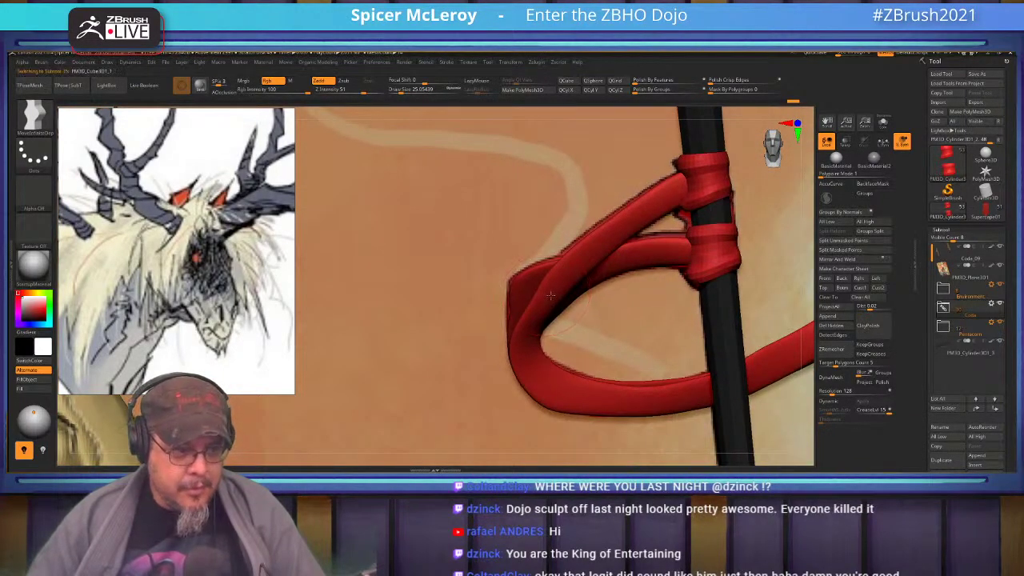
key(b)
key(m)
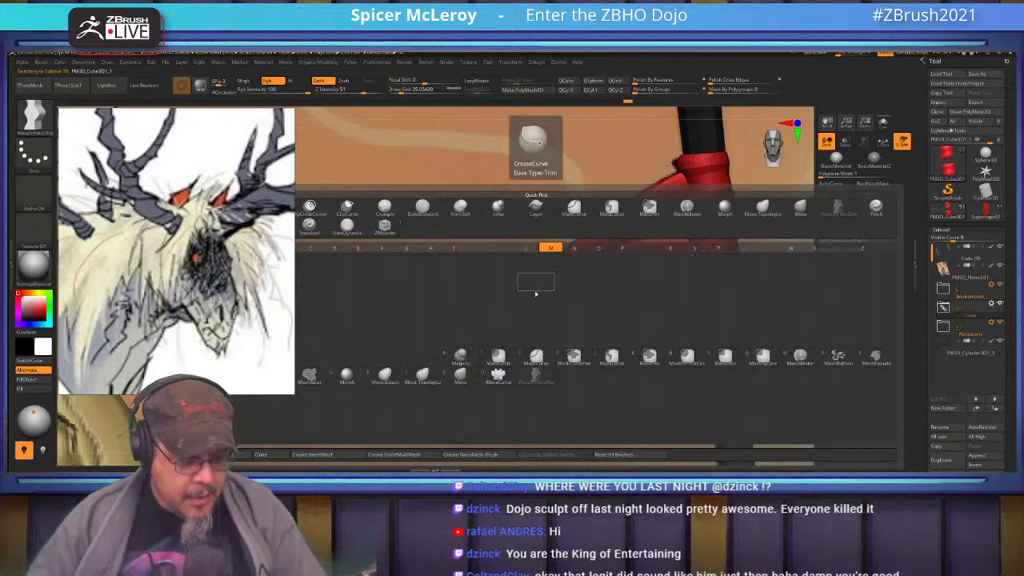
key(v)
key(b)
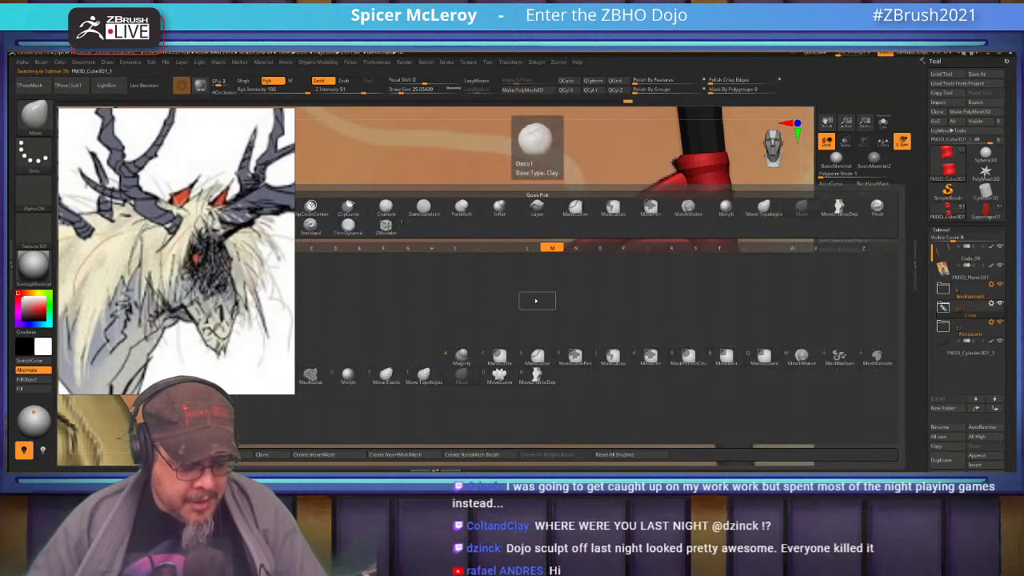
key(m)
key(t)
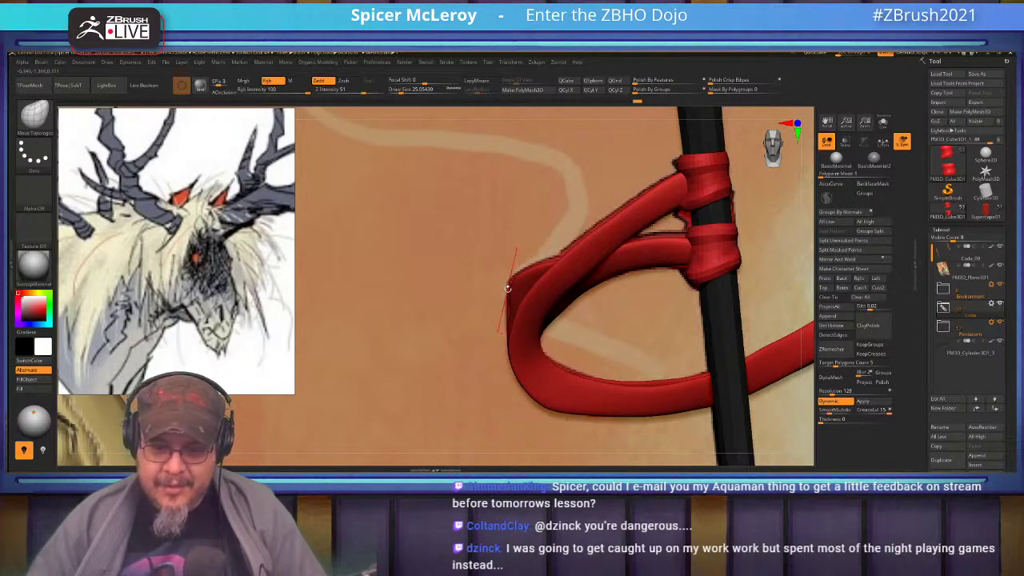
Step: Select the black staff and pull its top end into line with the reference using the Move brush
mouse_move(553, 272)
alt+right_down()
mouse_move(446, 309)
mouse_move(398, 348)
mouse_move(484, 282)
mouse_move(559, 279)
mouse_move(502, 269)
mouse_move(559, 264)
mouse_move(508, 247)
mouse_move(554, 254)
mouse_move(578, 297)
mouse_move(570, 228)
alt+right_up()
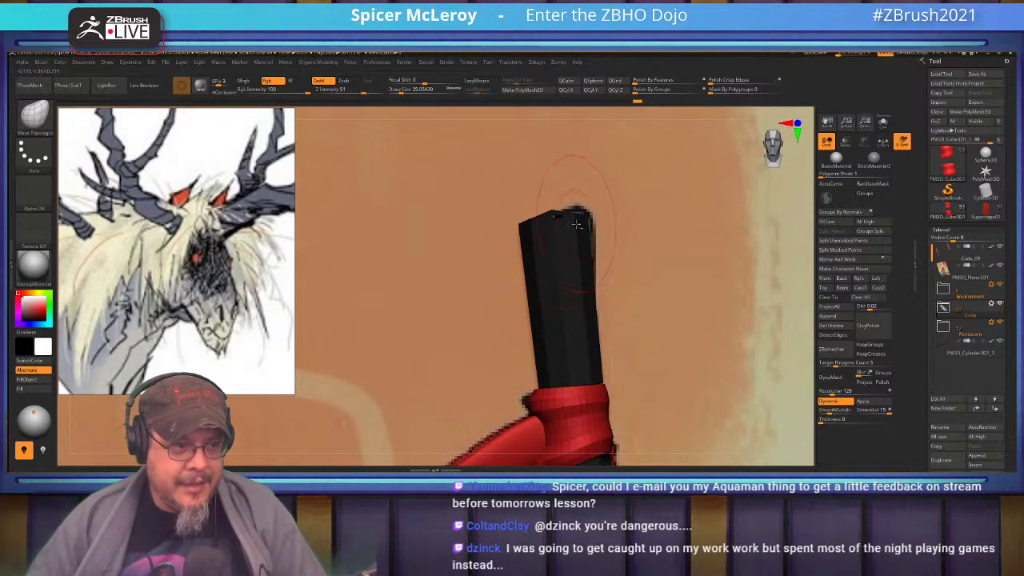
alt+click(580, 226)
key(b)
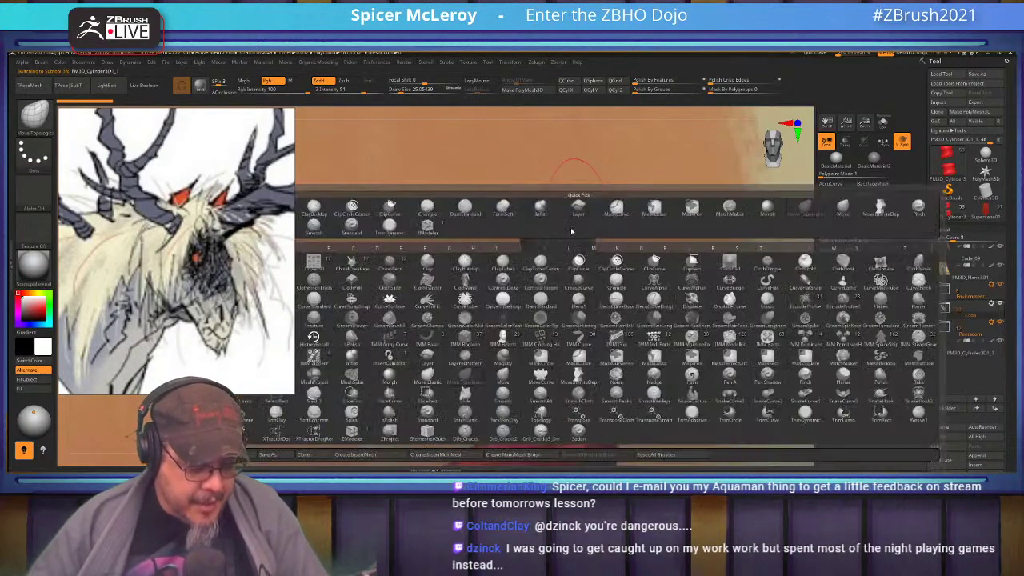
key(m)
key(v)
mouse_move(585, 220)
mouse_down()
mouse_move(594, 209)
mouse_move(534, 214)
mouse_move(557, 256)
mouse_up()
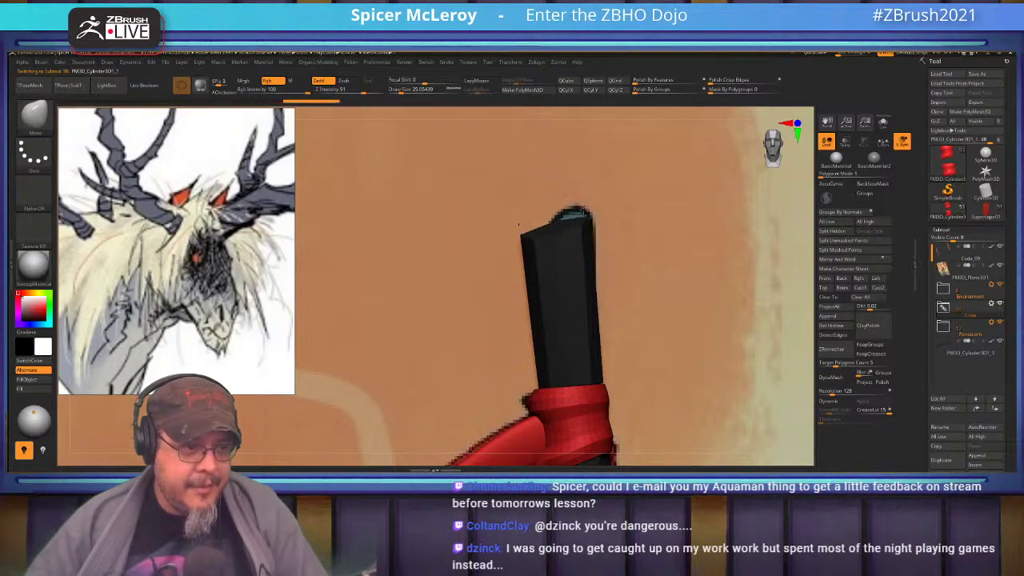
drag(585, 210, 591, 210)
Step: Turn on transparency, narrow the staff's upper section to match the drawing beneath, and turn on Dynamic Subdiv
click(846, 141)
mouse_move(528, 244)
mouse_down()
mouse_move(539, 378)
mouse_move(553, 381)
mouse_up()
drag(572, 216, 573, 221)
key(d)
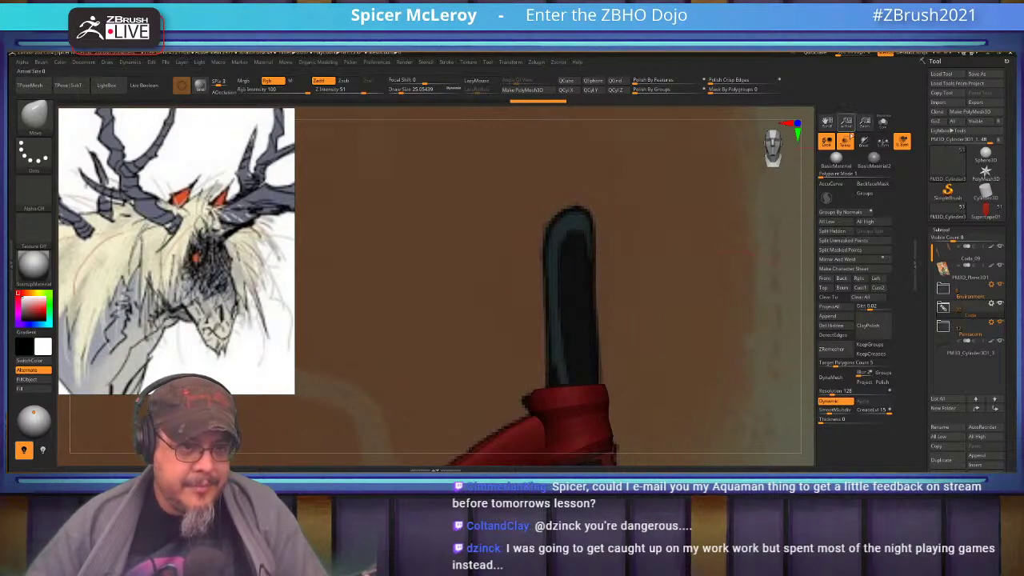
Step: Turn off transparency and enlarge the Move brush to a draw size of about 100 for the staff
click(845, 143)
right_click(564, 244)
drag(568, 254, 595, 254)
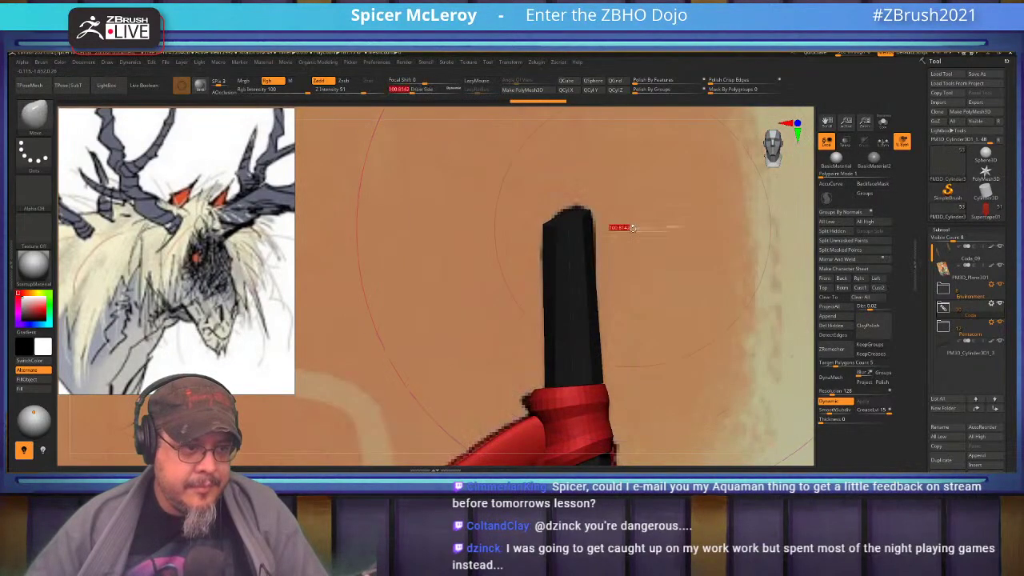
Step: Reduce the brush draw size to about 12 and examine the rider and the top of the spear against the cover artwork
key(s)
drag(617, 230, 614, 230)
key(f)
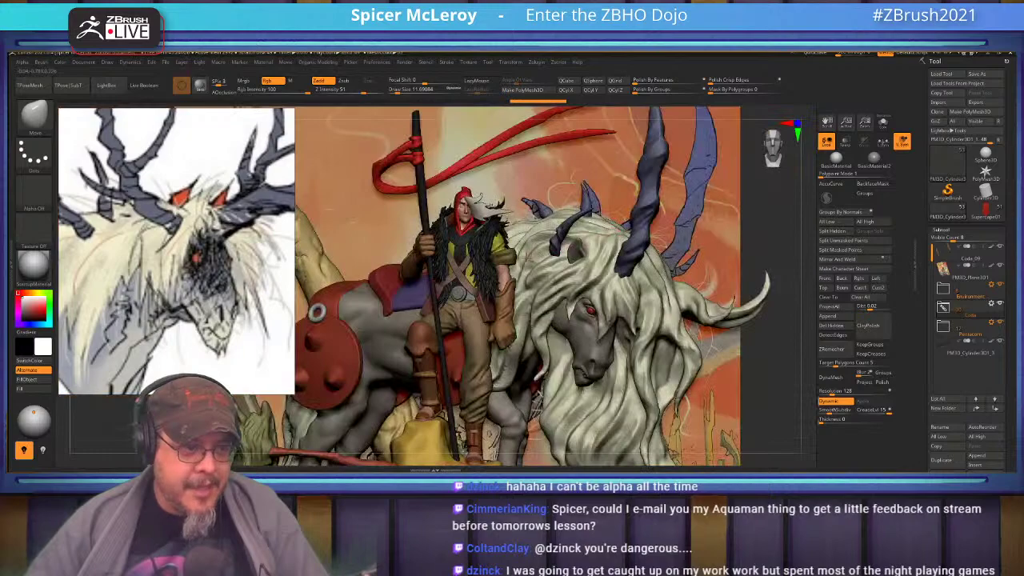
alt+right_drag(529, 258, 634, 221)
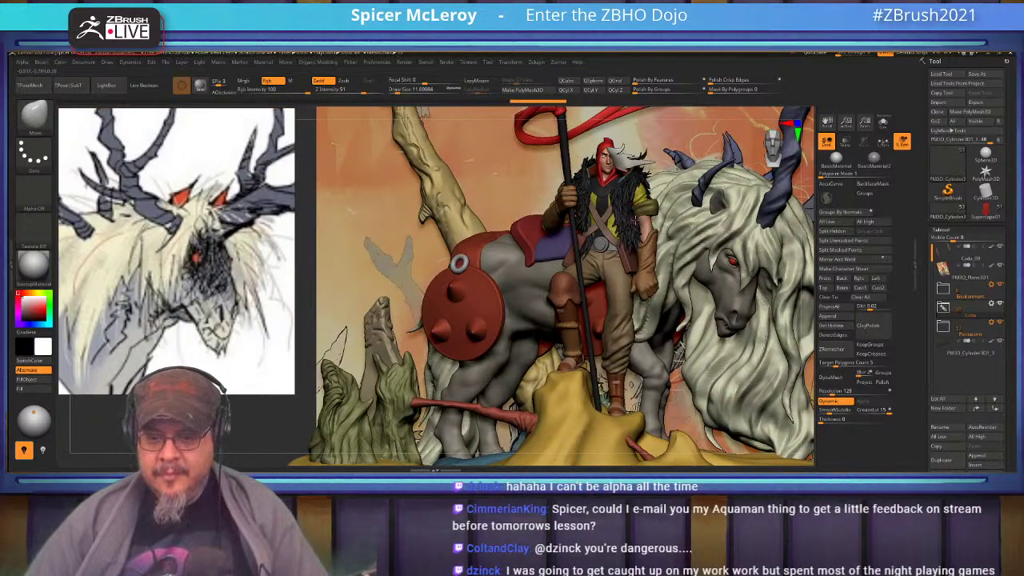
ctrl+right_drag(633, 220, 639, 466)
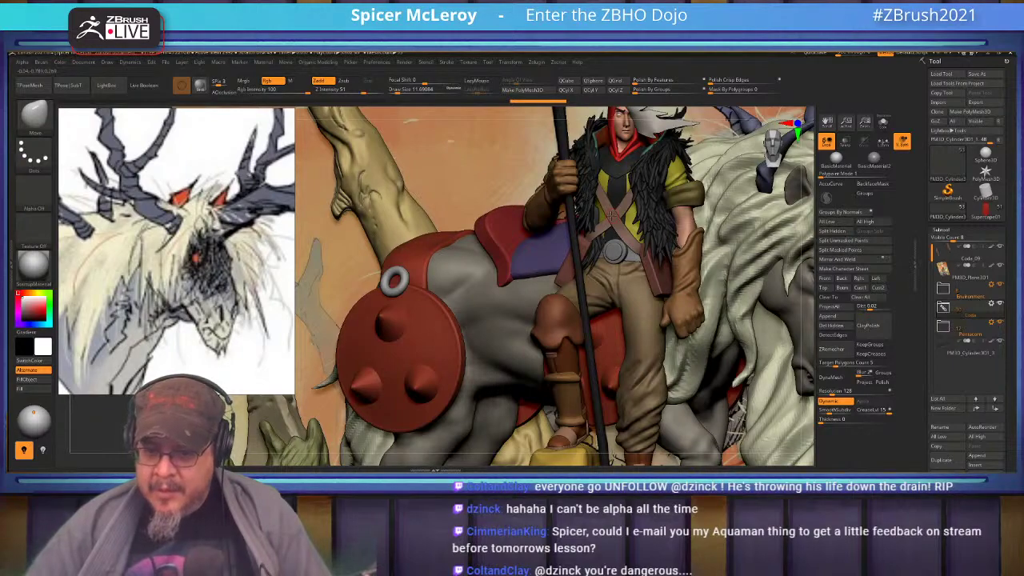
mouse_move(610, 208)
alt+right_down()
mouse_move(624, 280)
mouse_move(622, 210)
alt+right_up()
alt+right_drag(612, 272, 613, 339)
alt+right_drag(600, 124, 605, 233)
mouse_move(592, 315)
alt+right_down()
mouse_move(597, 272)
mouse_move(555, 270)
mouse_move(640, 264)
mouse_move(591, 258)
alt+right_up()
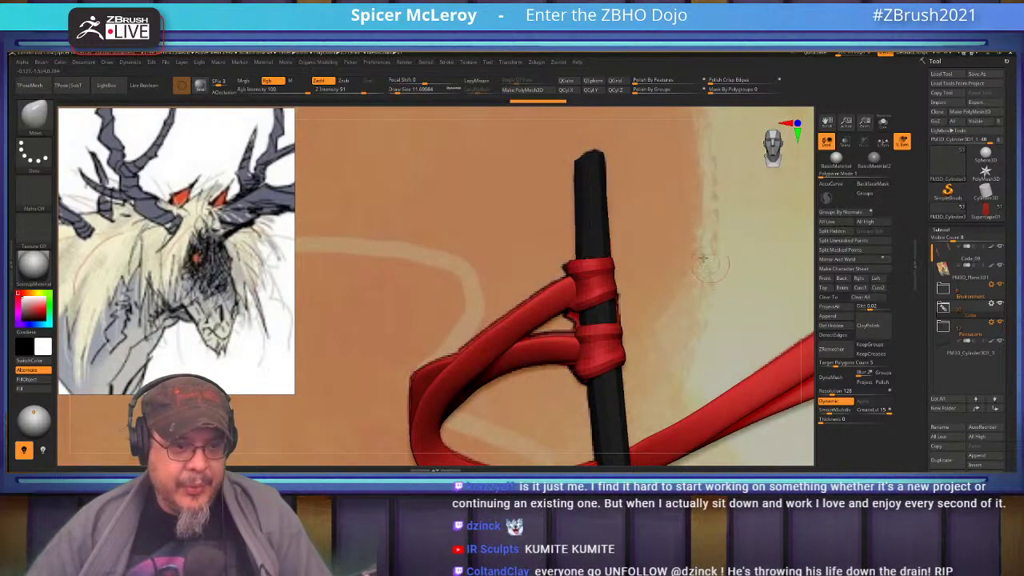
Step: Isolate the spear shaft in solo mode and turn it to a side view
key(ctrl+shift)
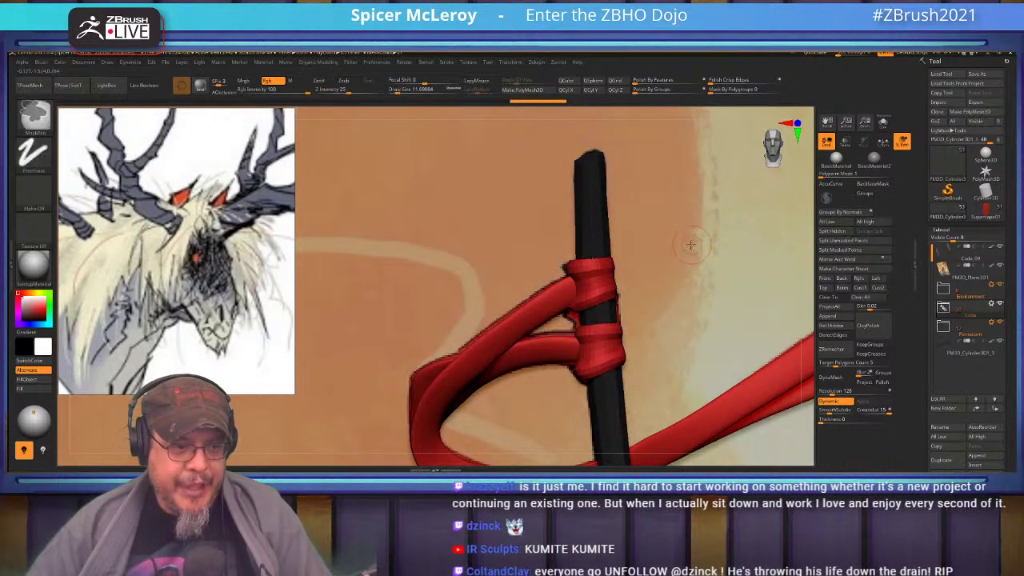
key(f)
alt+right_drag(593, 245, 662, 238)
key(shift+d)
key(d)
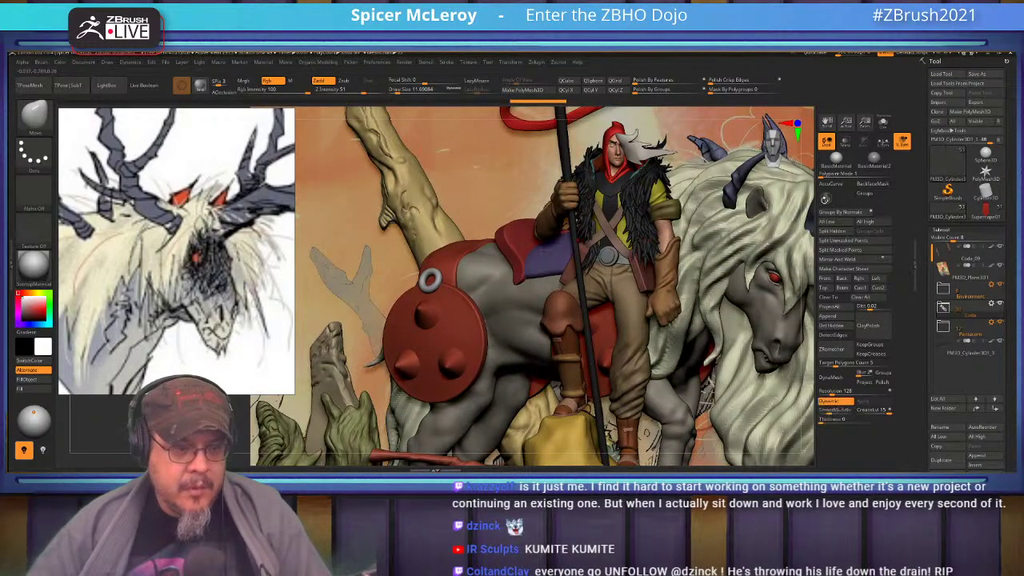
click(884, 126)
ctrl+shift+click(656, 262)
alt+right_drag(658, 244, 624, 299)
alt+drag(637, 223, 625, 288)
drag(624, 251, 676, 315)
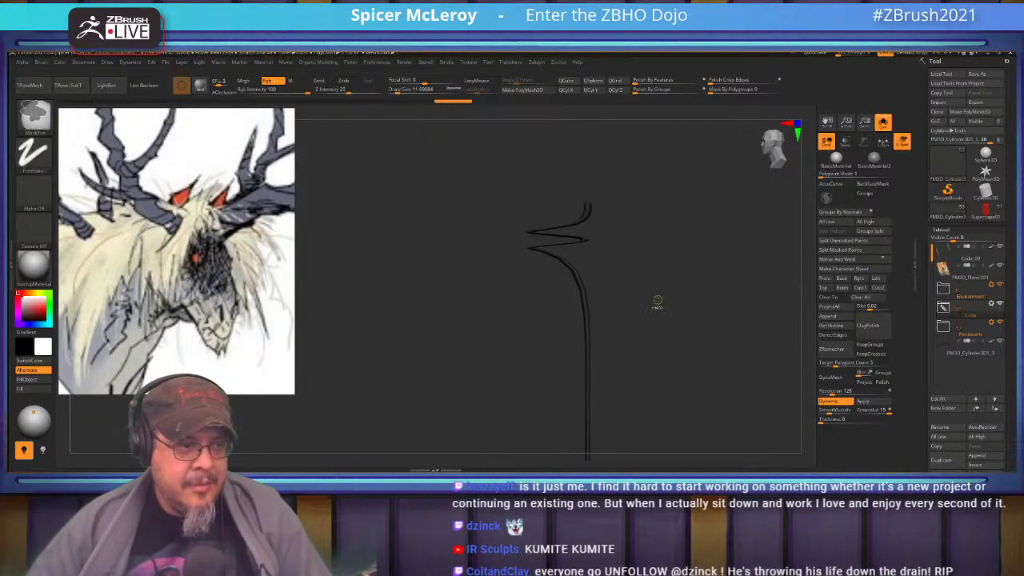
Step: Undo the last changes on the isolated spear shaft with dynamic subdivision off, and turn toward its partly hidden upper section
key(ctrl+z)
key(ctrl+z)
mouse_move(656, 281)
mouse_down()
mouse_move(674, 282)
mouse_move(660, 277)
mouse_up()
ctrl+shift+click(655, 272)
key(ctrl+z)
key(ctrl+z)
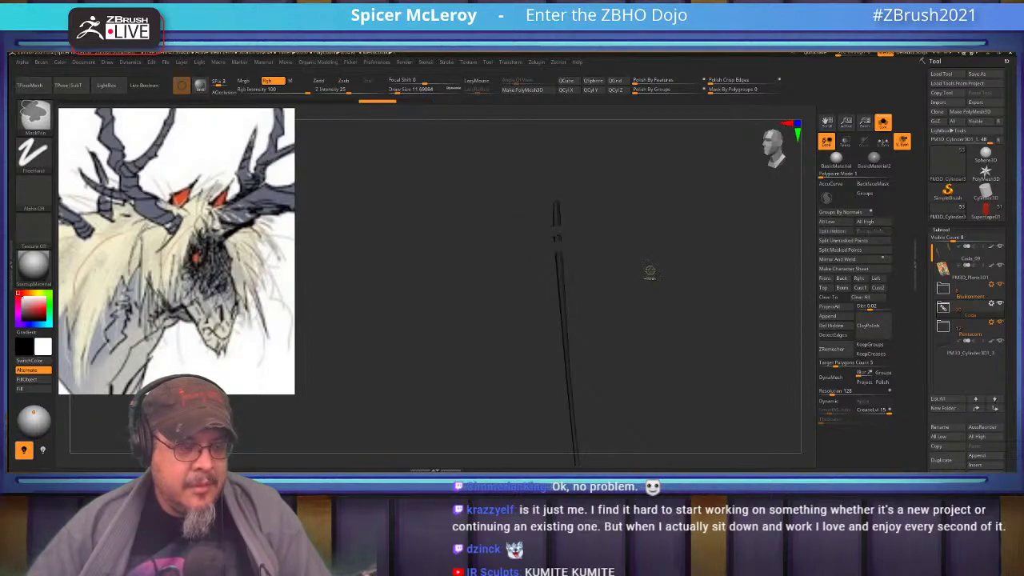
mouse_move(651, 270)
mouse_down()
mouse_move(657, 276)
mouse_move(695, 224)
mouse_move(647, 277)
mouse_move(658, 310)
mouse_move(633, 291)
mouse_move(639, 313)
mouse_up()
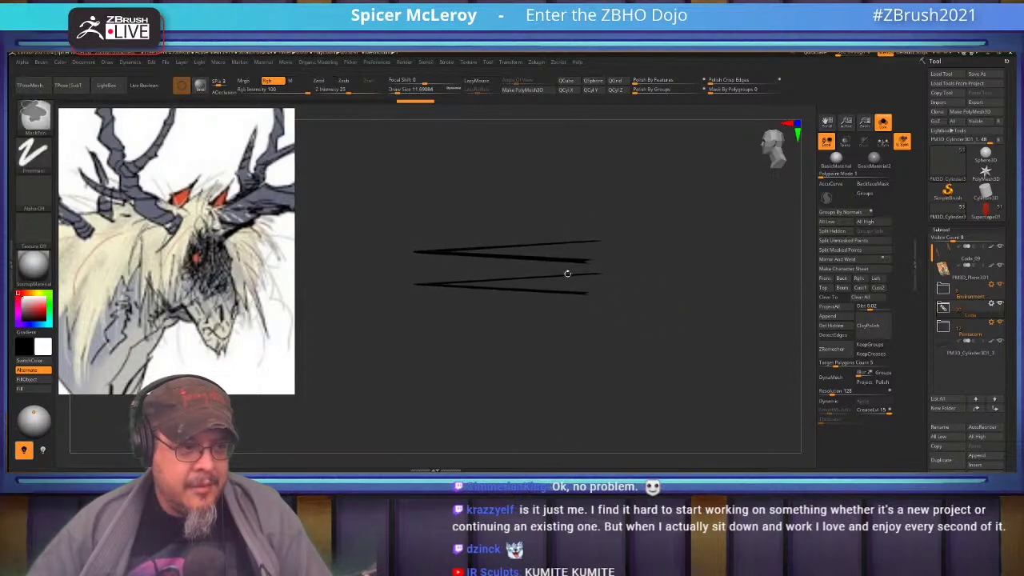
Step: Smooth the visible pieces of the upper spear shaft and bring its hidden polygons back
key(s)
drag(453, 250, 456, 251)
shift+drag(426, 260, 423, 285)
mouse_move(491, 254)
shift+mouse_down()
mouse_move(528, 256)
mouse_move(565, 283)
mouse_move(592, 268)
shift+mouse_up()
shift+drag(595, 305, 587, 313)
ctrl+shift+click(660, 263)
Step: Even out the kinks in the upper spear shaft using the Inflat brush at draw size about 54 and smoothing strokes
mouse_move(631, 248)
mouse_down()
mouse_move(621, 261)
mouse_move(584, 251)
mouse_move(594, 250)
mouse_up()
key(b)
key(i)
key(n)
key(space)
key(space)
key(s)
key(shift)
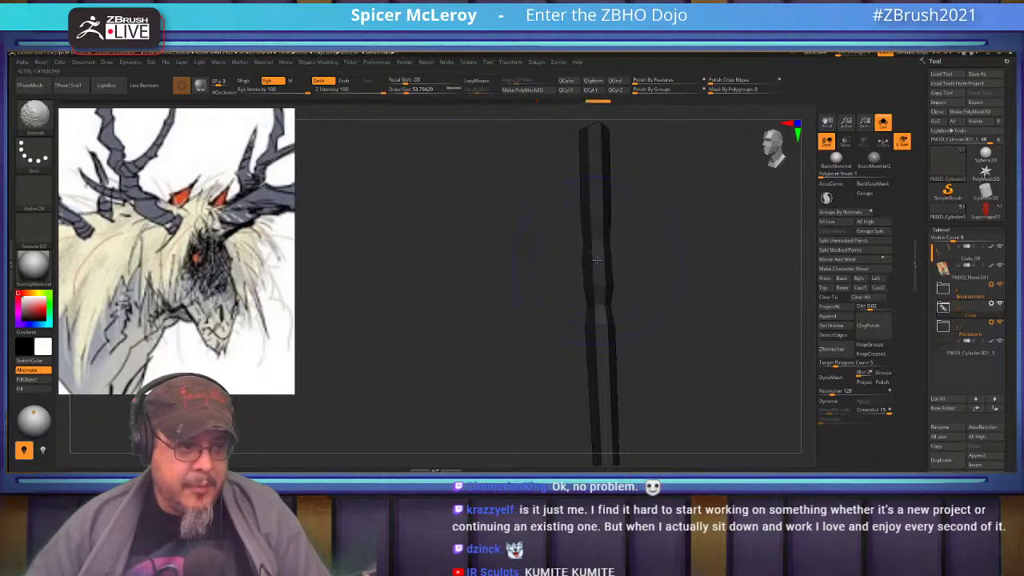
shift+drag(597, 294, 593, 308)
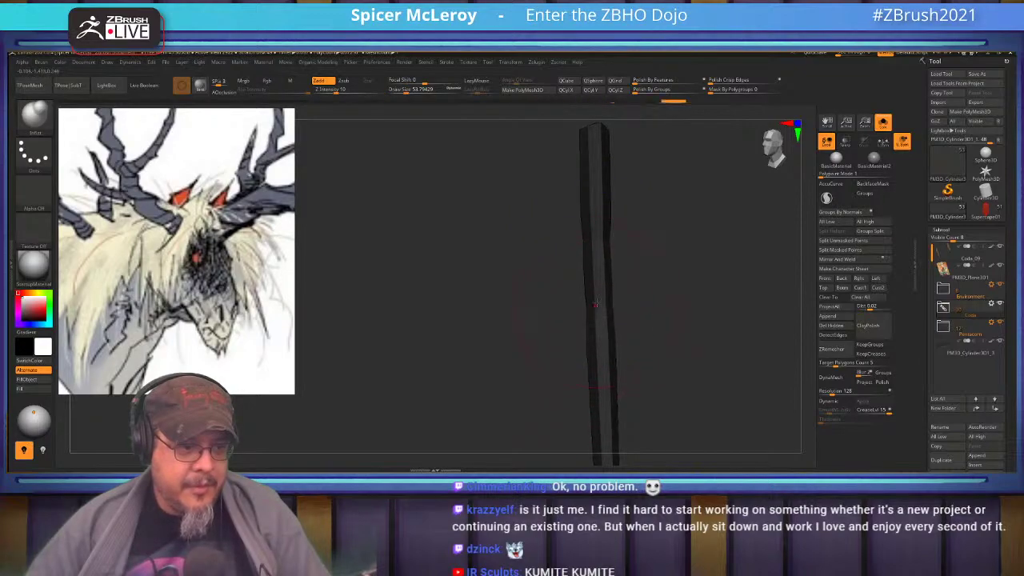
key(shift)
shift+drag(597, 239, 595, 300)
Step: Turn dynamic subdivision on for the spear shaft, then leave solo mode and frame the whole scene
mouse_move(735, 292)
mouse_down()
mouse_move(667, 283)
mouse_move(719, 289)
mouse_move(690, 266)
mouse_up()
key(d)
click(885, 126)
right_drag(615, 233, 640, 225)
key(f)
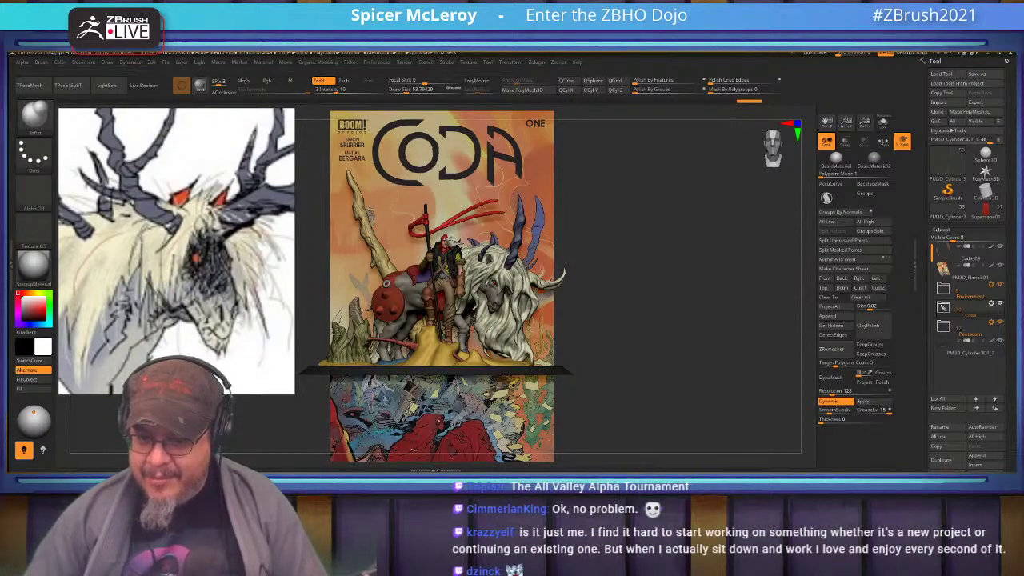
Step: Examine the rider's torso, vest and hooded head up close
drag(656, 322, 747, 280)
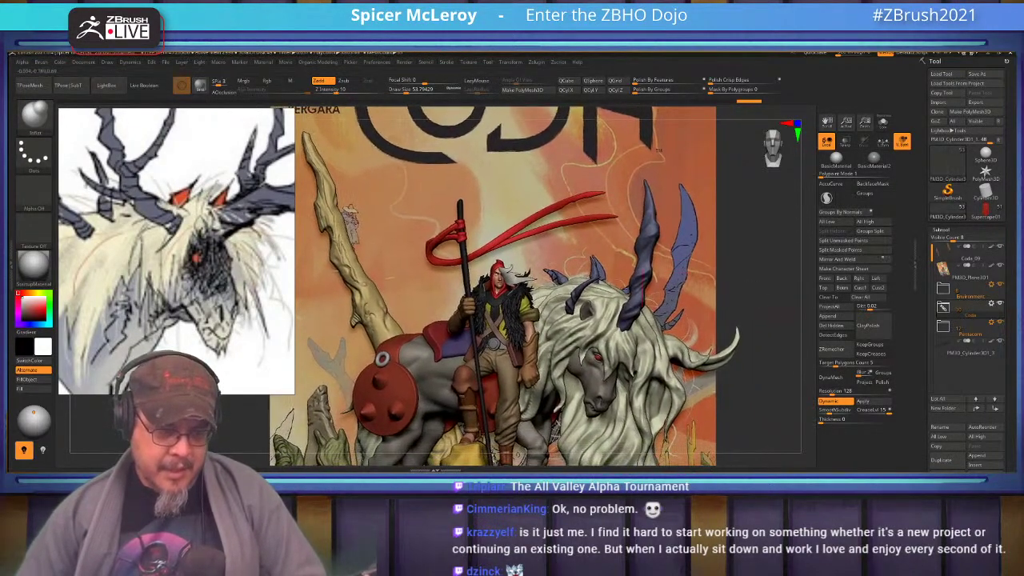
alt+right_drag(513, 321, 552, 340)
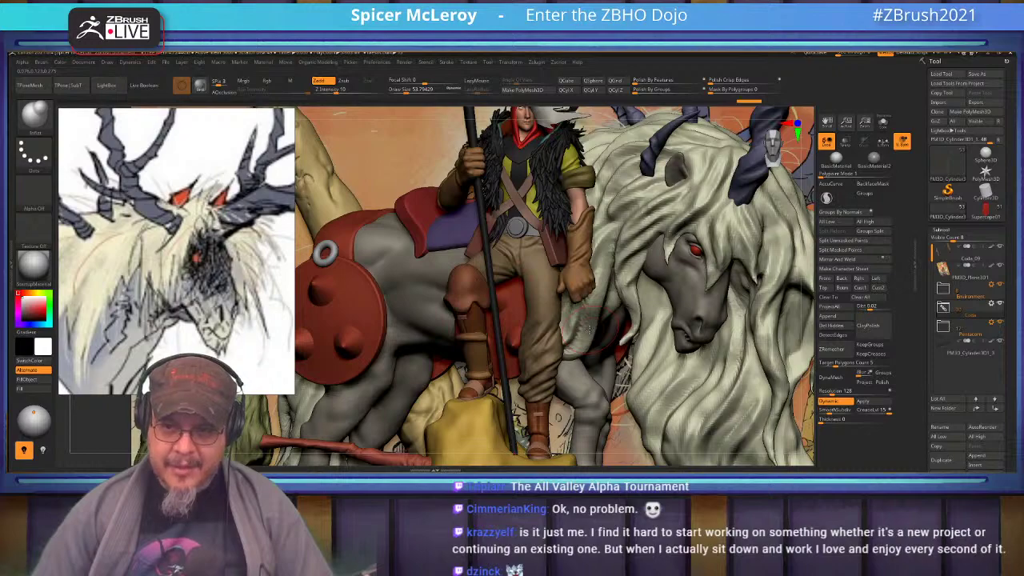
alt+right_drag(537, 279, 592, 300)
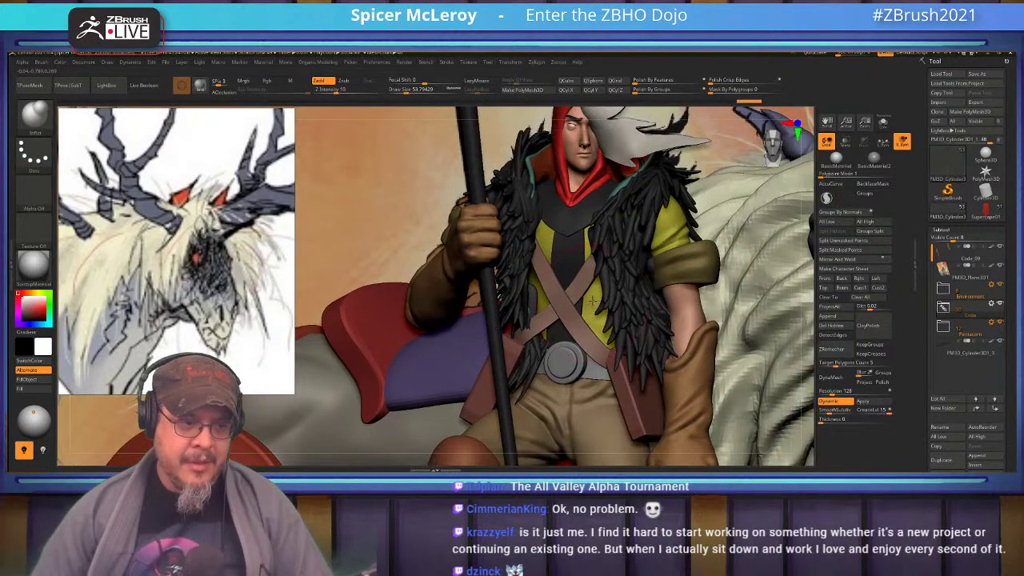
alt+right_drag(576, 236, 597, 220)
alt+right_drag(596, 220, 646, 282)
ctrl+right_drag(583, 264, 604, 346)
alt+right_drag(695, 187, 554, 298)
right_drag(606, 296, 602, 293)
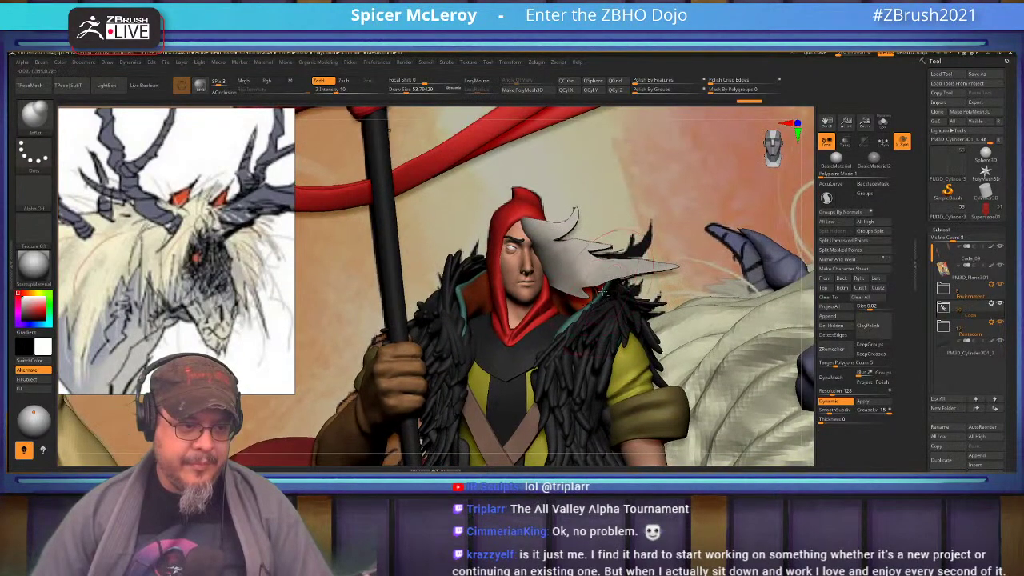
Step: Select the teal vest lining and adjust it around the rider's shoulder with the Move brush at draw size about 49
click(863, 400)
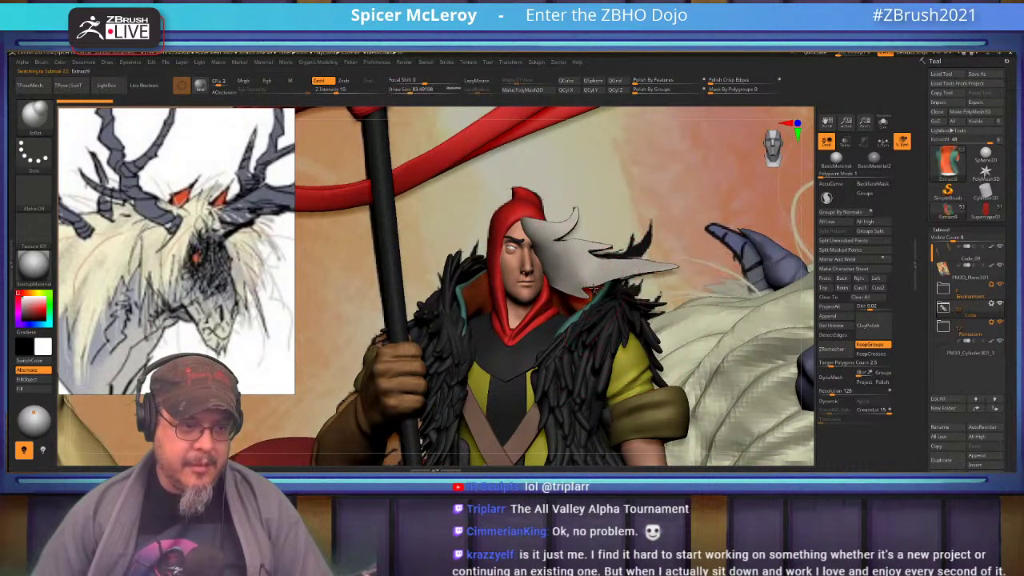
shift+drag(588, 290, 569, 322)
key(b)
key(m)
key(v)
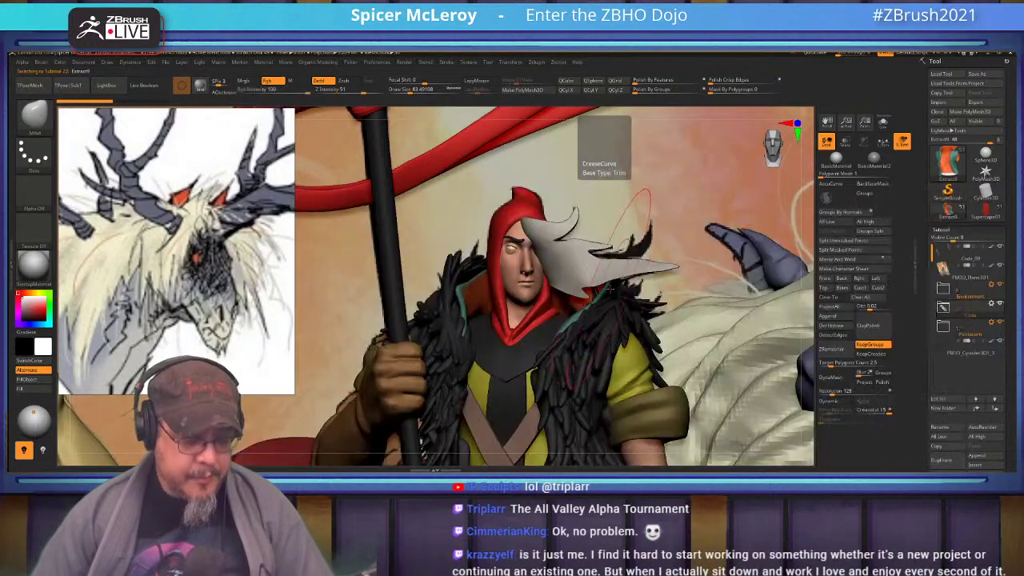
mouse_move(697, 271)
right_down()
mouse_move(614, 300)
mouse_move(628, 330)
right_up()
key(s)
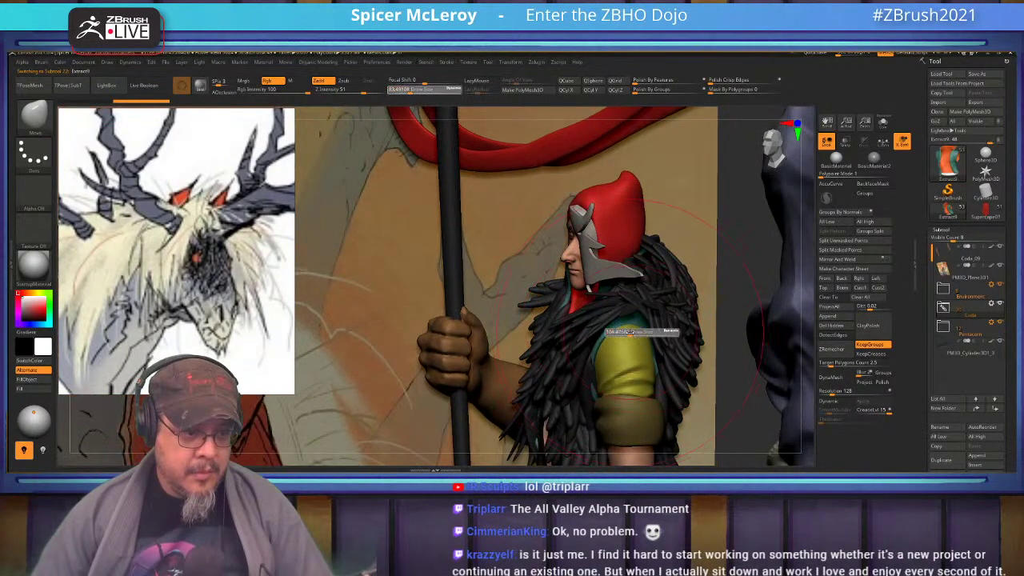
click(628, 331)
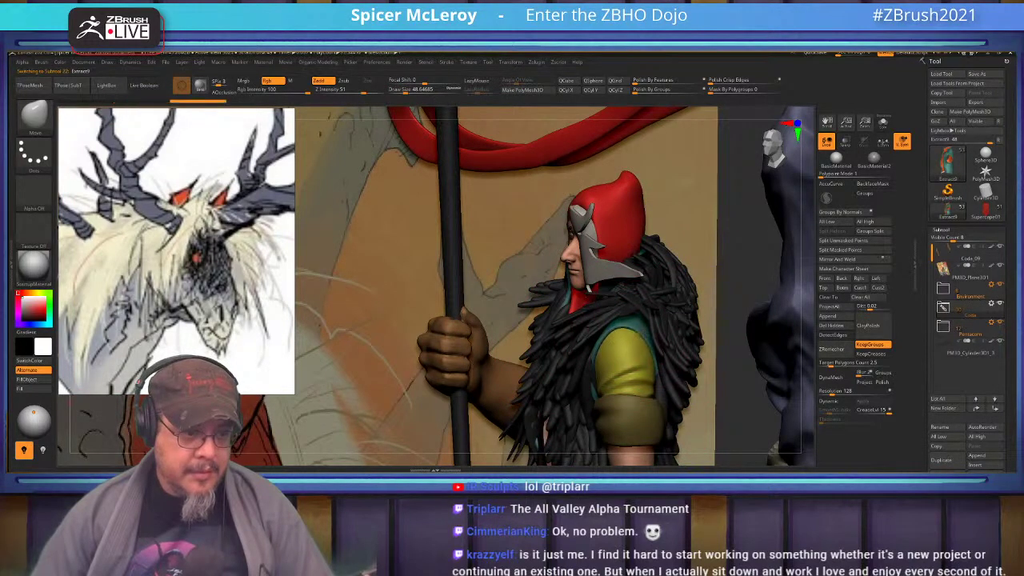
right_drag(638, 334, 573, 311)
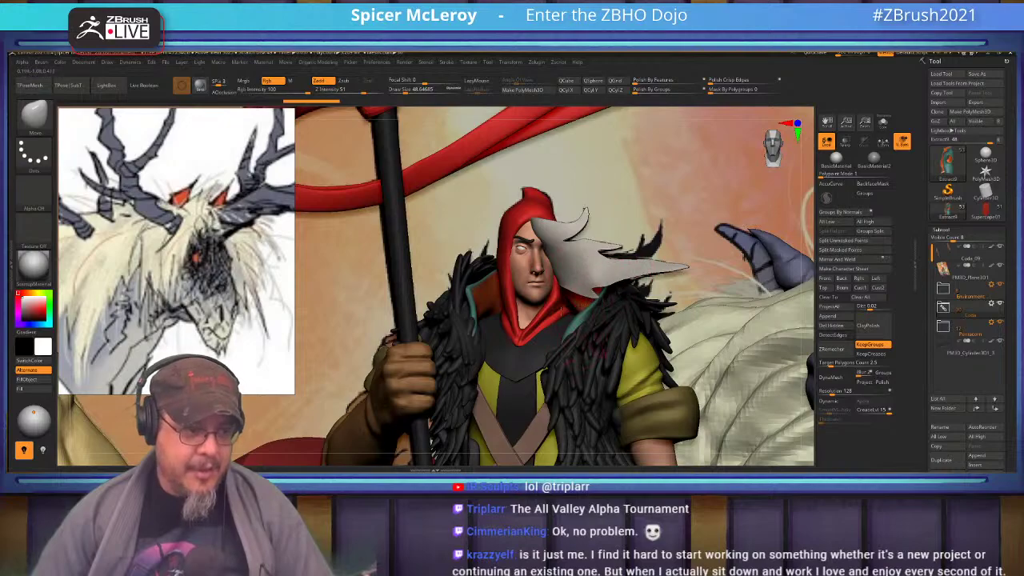
Step: Switch to the Inflat brush and check the vest's shoulder area from above and from the front
mouse_move(486, 295)
right_down()
mouse_move(538, 301)
mouse_move(413, 293)
mouse_move(522, 286)
mouse_move(573, 251)
right_up()
key(b)
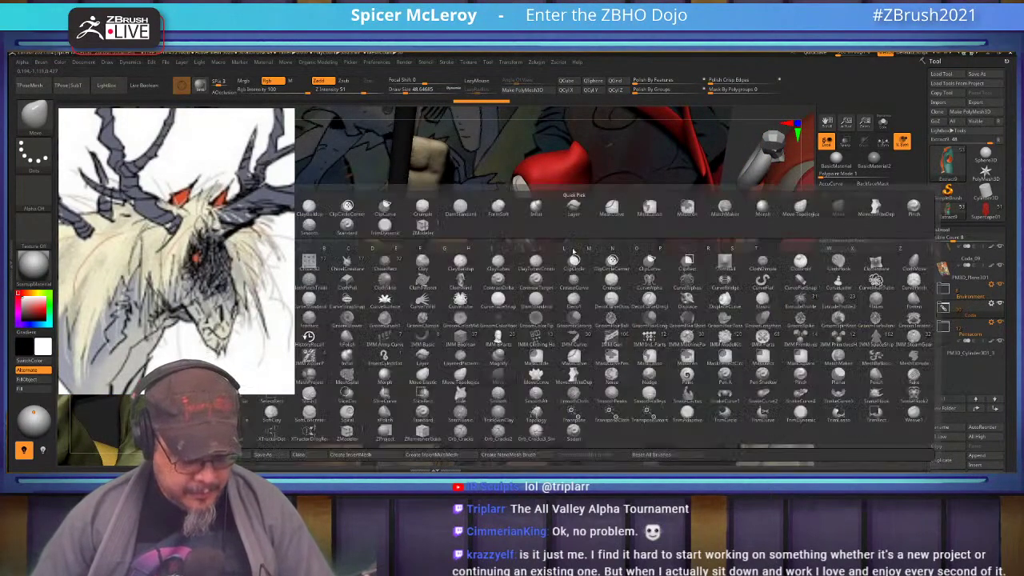
key(i)
key(n)
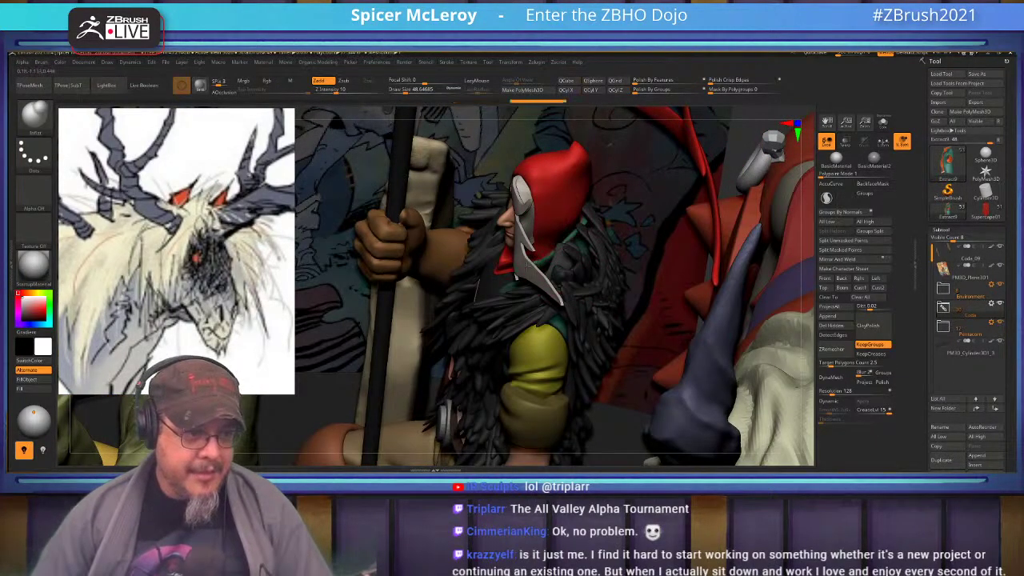
right_drag(574, 251, 512, 280)
right_drag(532, 244, 538, 244)
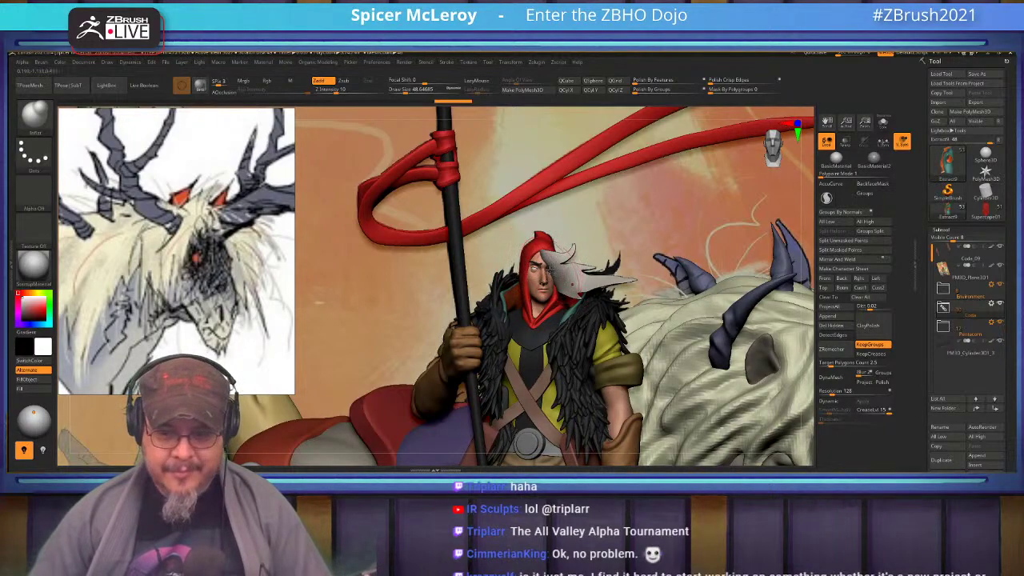
Step: Select the rider's head and set up the FormSoft brush with a draw size of about 7.5 for the face
right_drag(545, 297, 592, 224)
alt+right_drag(593, 223, 542, 280)
alt+right_drag(547, 196, 544, 303)
mouse_move(472, 229)
alt+right_down()
mouse_move(523, 279)
mouse_move(536, 275)
mouse_move(537, 314)
mouse_move(560, 277)
alt+right_up()
key(b)
key(f)
key(s)
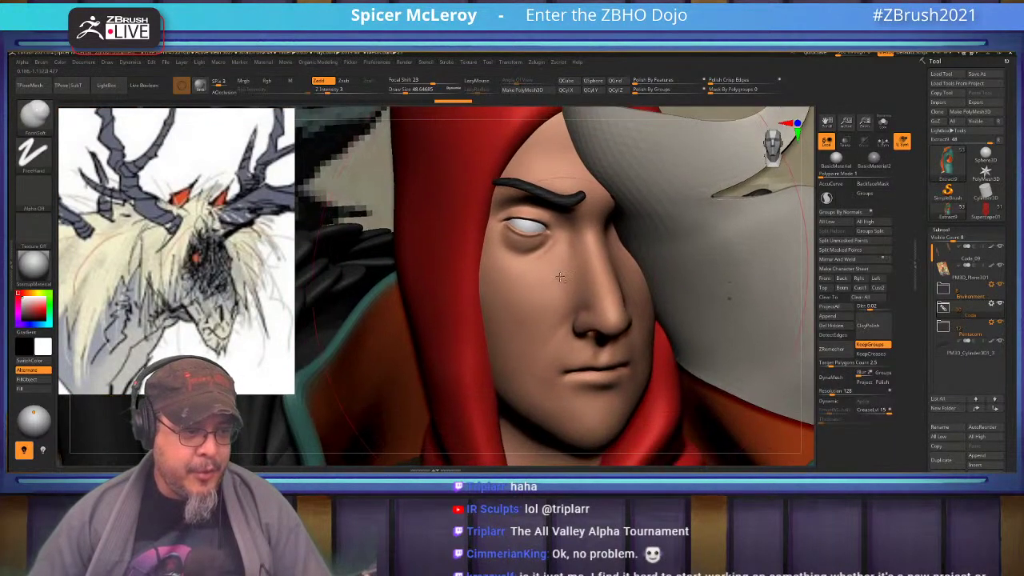
key(s)
click(556, 276)
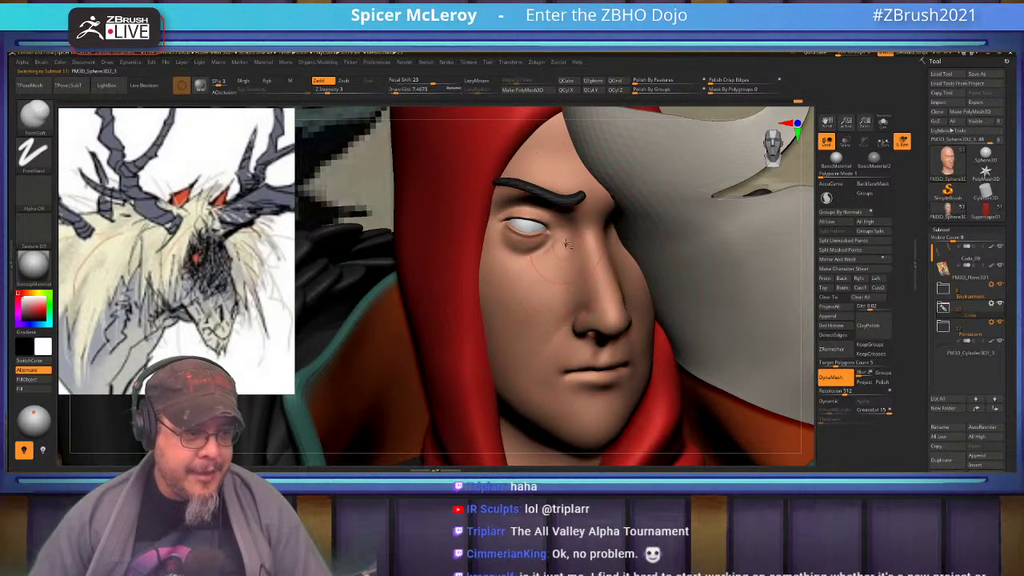
Step: Build up and smooth the bridge and sides of the rider's nose with the FormSoft brush
key(shift)
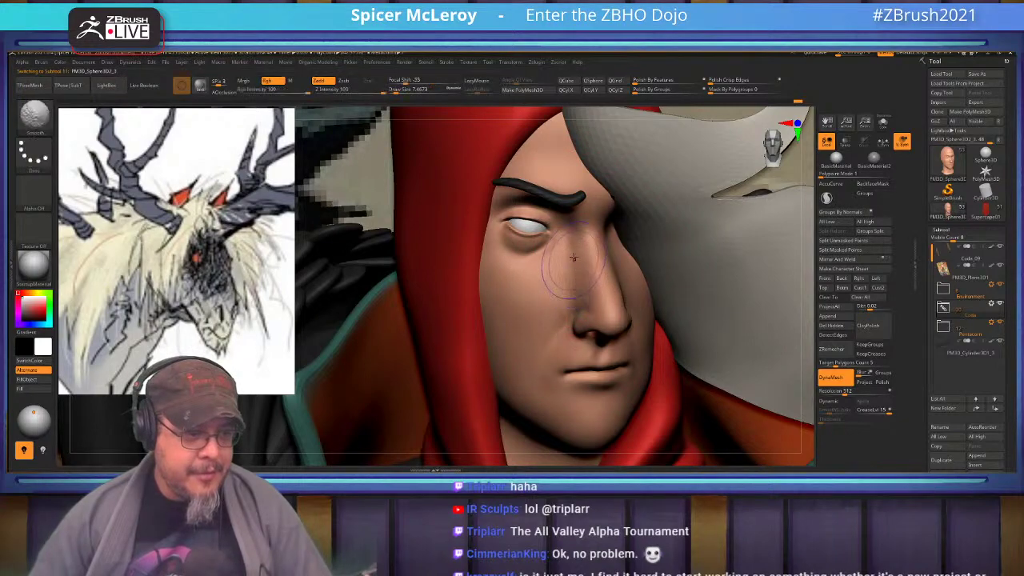
right_drag(568, 293, 527, 284)
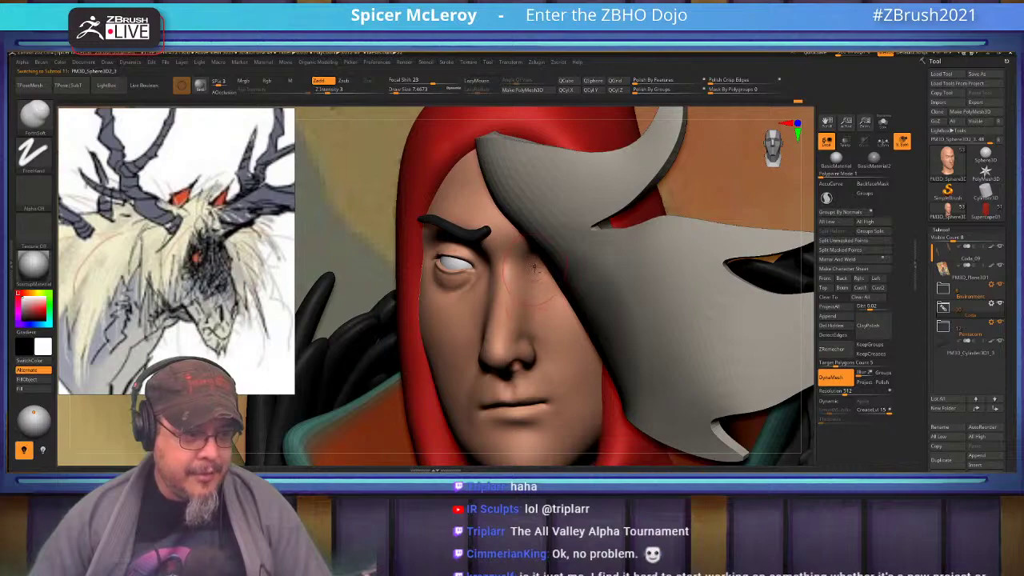
key(shift)
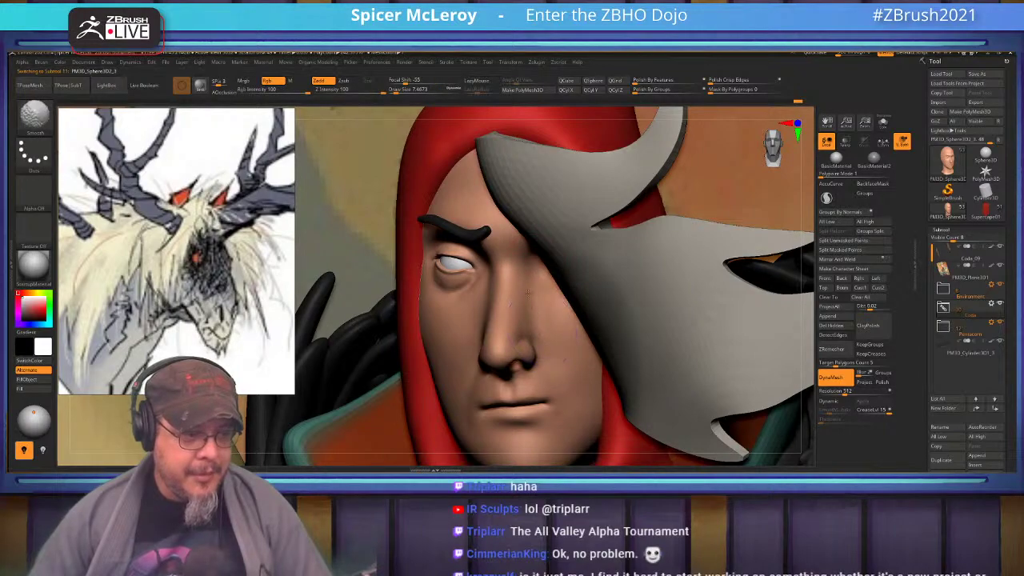
right_drag(549, 304, 534, 257)
mouse_move(534, 281)
mouse_down()
mouse_move(533, 331)
mouse_move(520, 251)
mouse_move(520, 315)
mouse_up()
key(shift)
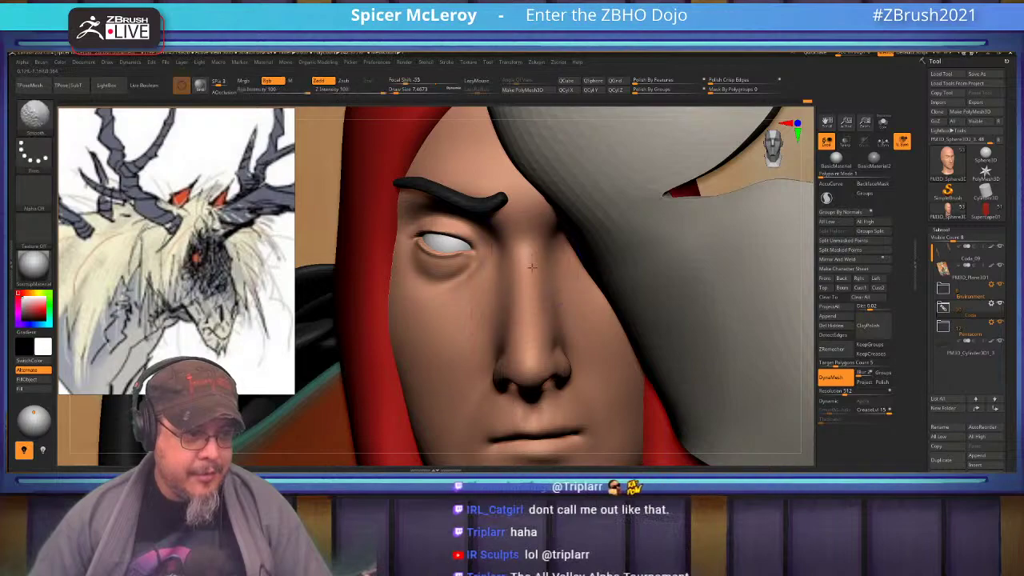
Step: Set up the DamStandard brush at draw size about 3 and try a stroke along the rider's mouth line
mouse_move(527, 294)
right_down()
mouse_move(572, 283)
mouse_move(531, 279)
mouse_move(534, 344)
mouse_move(570, 301)
right_up()
key(b)
key(d)
key(s)
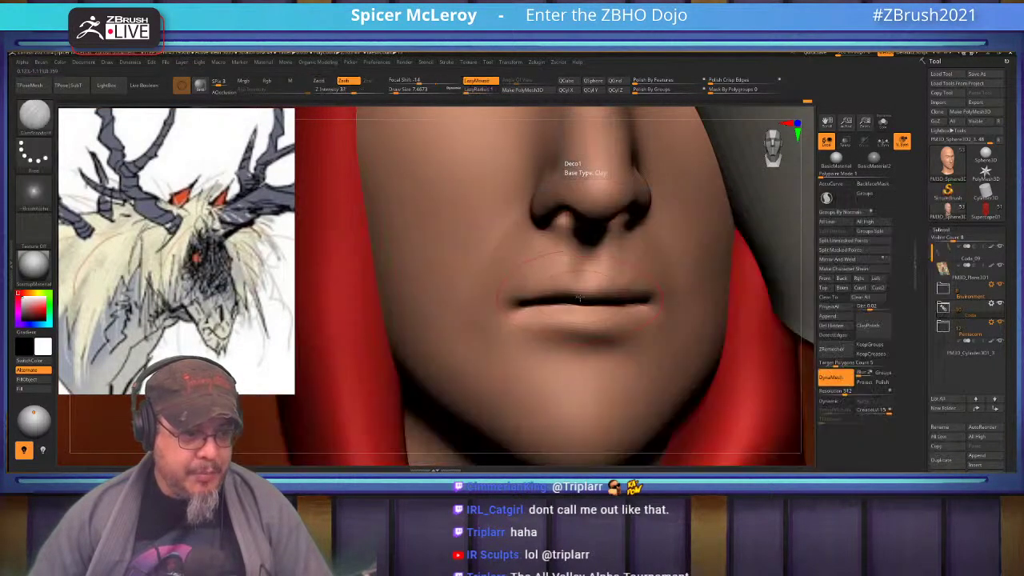
key(s)
drag(583, 294, 511, 308)
key(ctrl+z)
key(ctrl+z)
Step: Try another carving stroke on the mouth line, undo it, and smooth the skin above the mouth's corner
right_drag(583, 290, 603, 289)
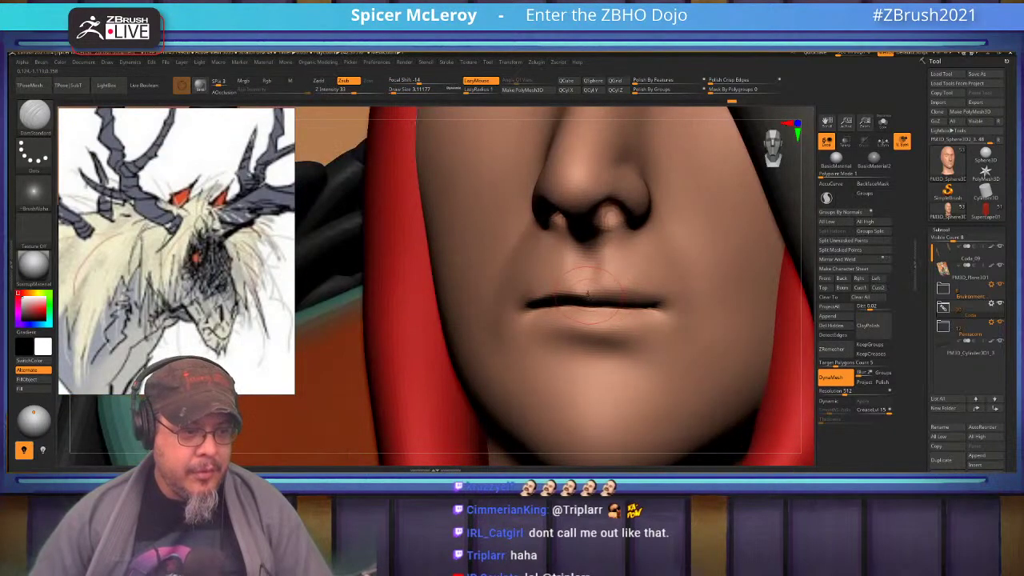
drag(632, 307, 596, 303)
key(ctrl+z)
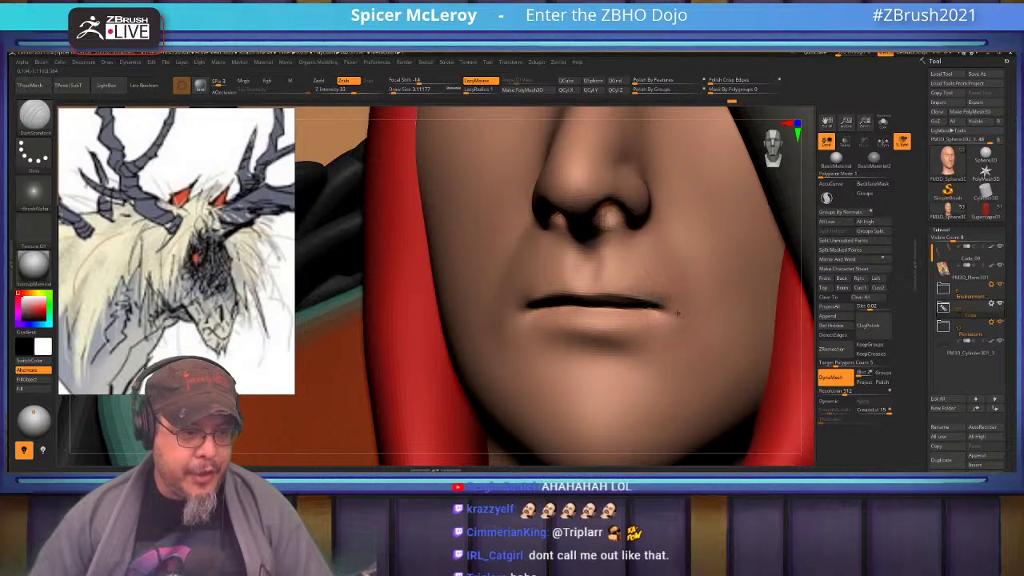
mouse_move(681, 279)
shift+mouse_down()
mouse_move(690, 299)
mouse_move(643, 272)
shift+mouse_up()
right_drag(642, 272, 608, 274)
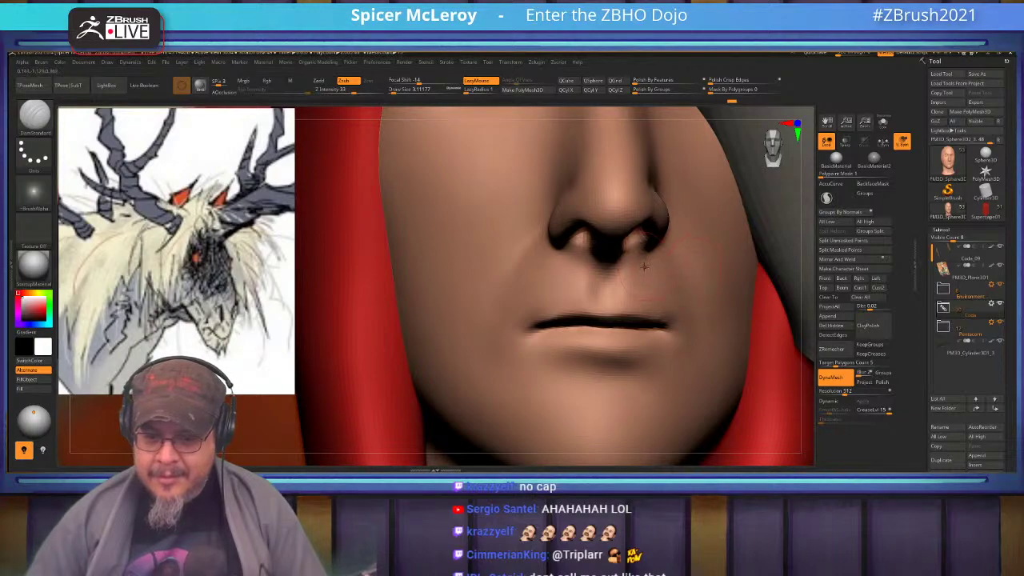
Step: Adjust the lids of the rider's visible eye with the Move brush, reducing the draw size to about 3.7
mouse_move(642, 268)
right_down()
mouse_move(668, 277)
mouse_move(585, 313)
mouse_move(600, 281)
mouse_move(623, 276)
right_up()
mouse_move(542, 152)
alt+right_down()
mouse_move(590, 280)
mouse_move(588, 312)
mouse_move(572, 297)
mouse_move(583, 298)
alt+right_up()
key(b)
key(m)
key(v)
key(s)
mouse_move(583, 294)
mouse_down()
mouse_move(629, 296)
mouse_move(582, 301)
mouse_up()
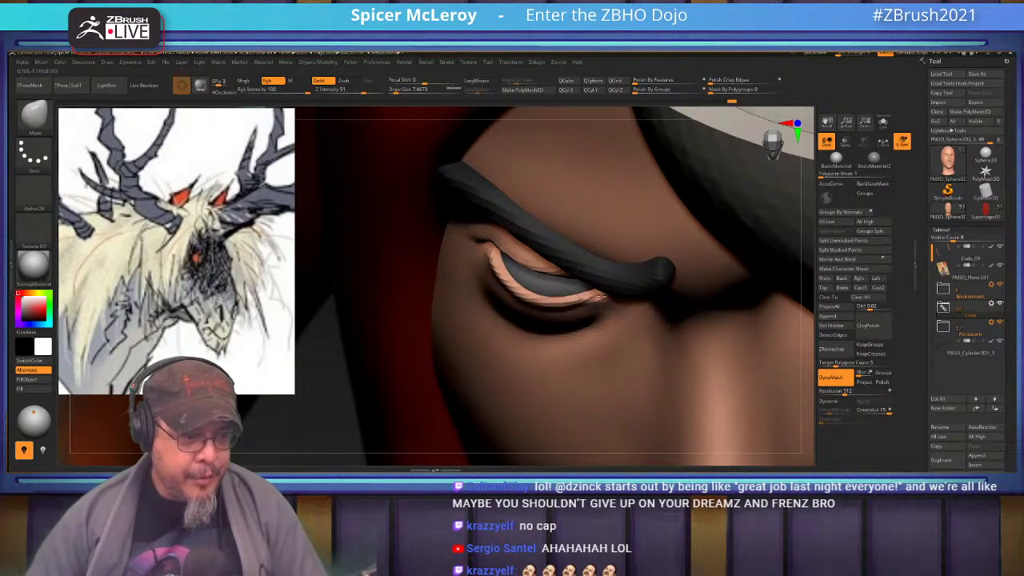
mouse_move(595, 304)
right_down()
mouse_move(569, 246)
mouse_move(548, 262)
right_up()
key(s)
drag(546, 262, 544, 262)
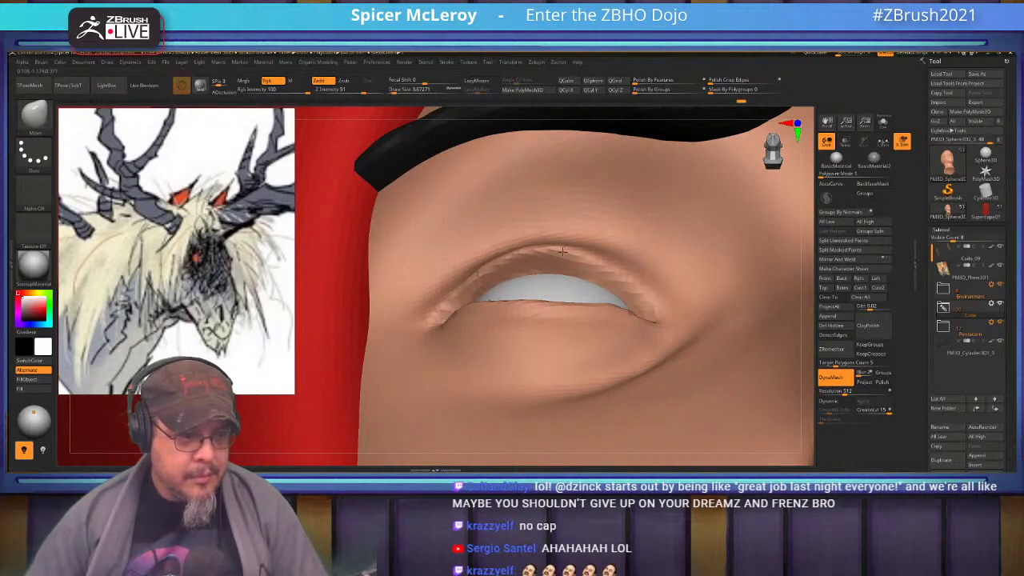
right_drag(579, 250, 611, 273)
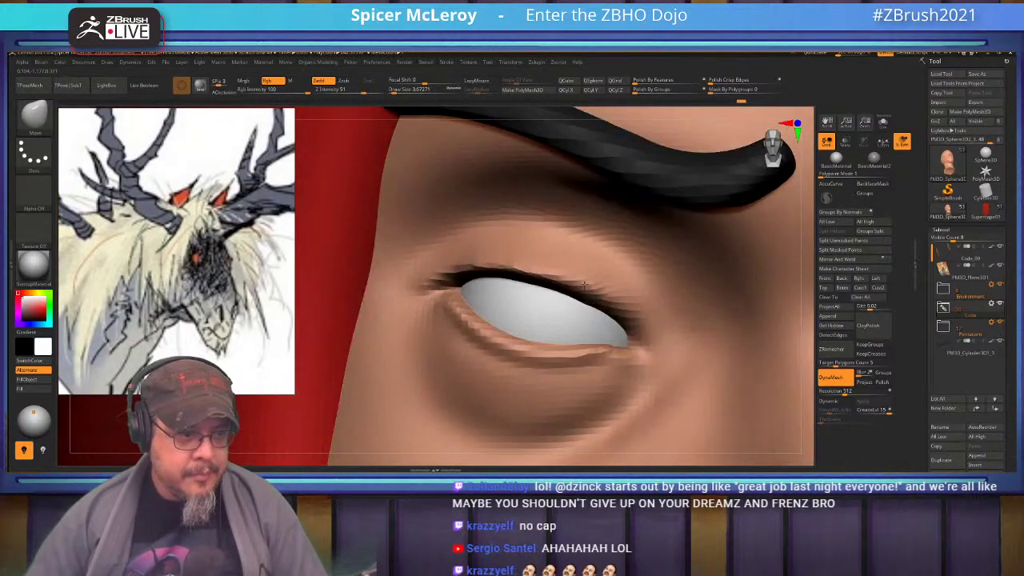
Step: Carve the inner corner of the rider's eye with the DamStandard brush and smooth the lid at draw size about 1.3
key(b)
key(d)
key(s)
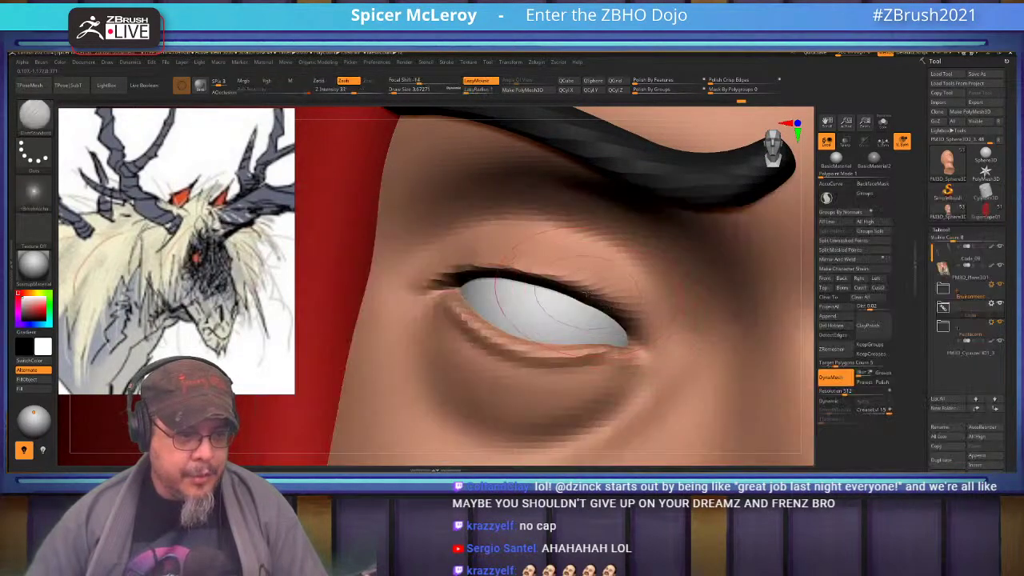
mouse_move(638, 335)
mouse_down()
mouse_move(678, 360)
mouse_move(652, 388)
mouse_move(654, 379)
mouse_up()
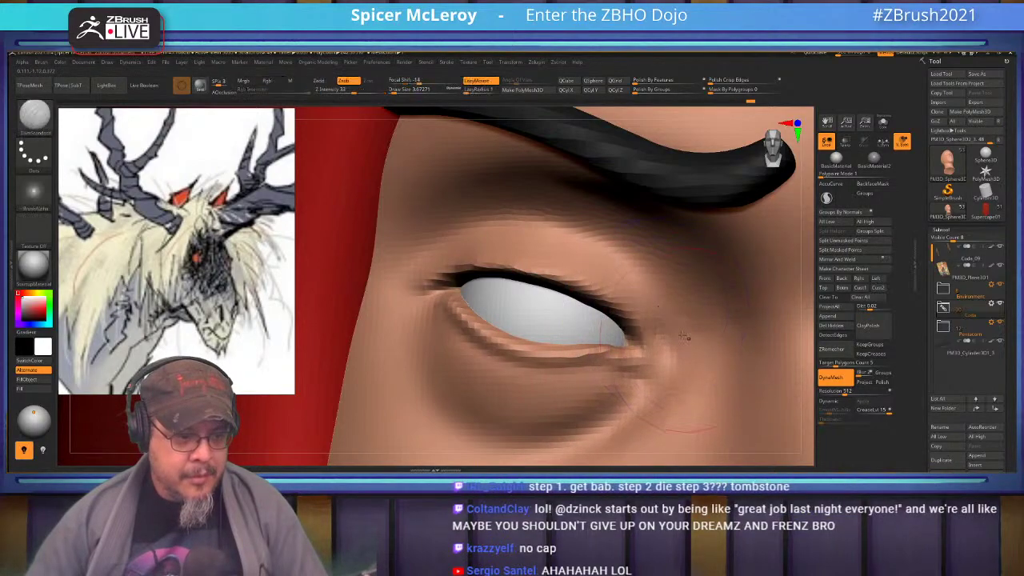
right_drag(624, 285, 621, 293)
key(s)
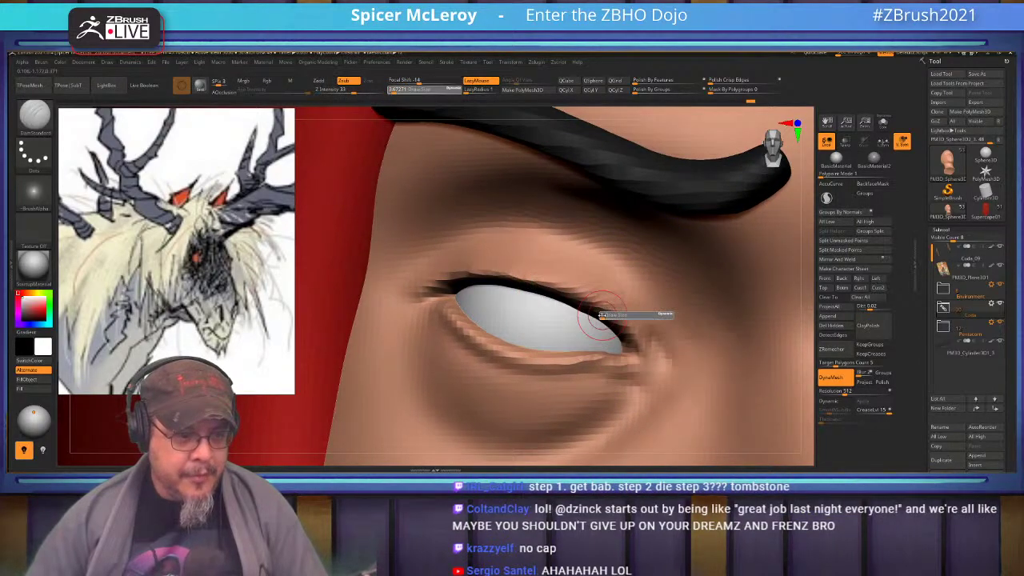
click(603, 315)
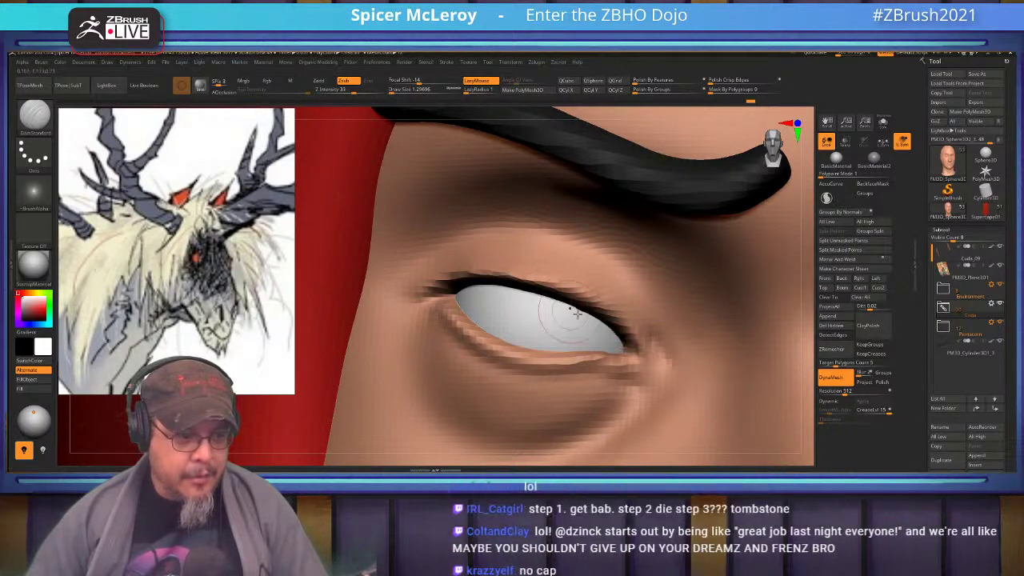
shift+drag(541, 299, 563, 305)
Step: Carve the upper eyelid crease with DamStandard at draw size about 2.6 and smooth the skin around it
mouse_move(563, 305)
right_down()
mouse_move(579, 314)
mouse_move(554, 298)
right_up()
mouse_move(571, 259)
alt+right_down()
mouse_move(547, 296)
mouse_move(580, 293)
mouse_move(608, 329)
mouse_move(588, 288)
alt+right_up()
key(s)
drag(620, 324, 627, 326)
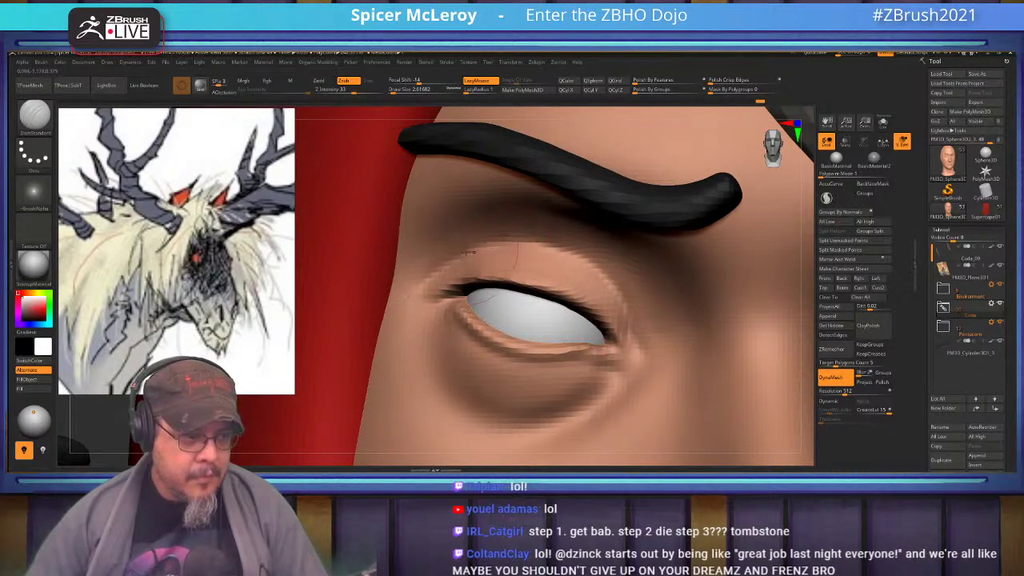
mouse_move(515, 246)
mouse_down()
mouse_move(592, 266)
mouse_move(628, 296)
mouse_move(543, 245)
mouse_move(437, 284)
mouse_up()
mouse_move(560, 314)
ctrl+right_down()
mouse_move(544, 248)
mouse_move(563, 272)
mouse_move(592, 282)
mouse_move(591, 320)
ctrl+right_up()
mouse_move(585, 282)
shift+mouse_down()
mouse_move(461, 253)
mouse_move(453, 234)
shift+mouse_up()
mouse_move(516, 298)
right_down()
mouse_move(508, 268)
mouse_move(524, 217)
right_up()
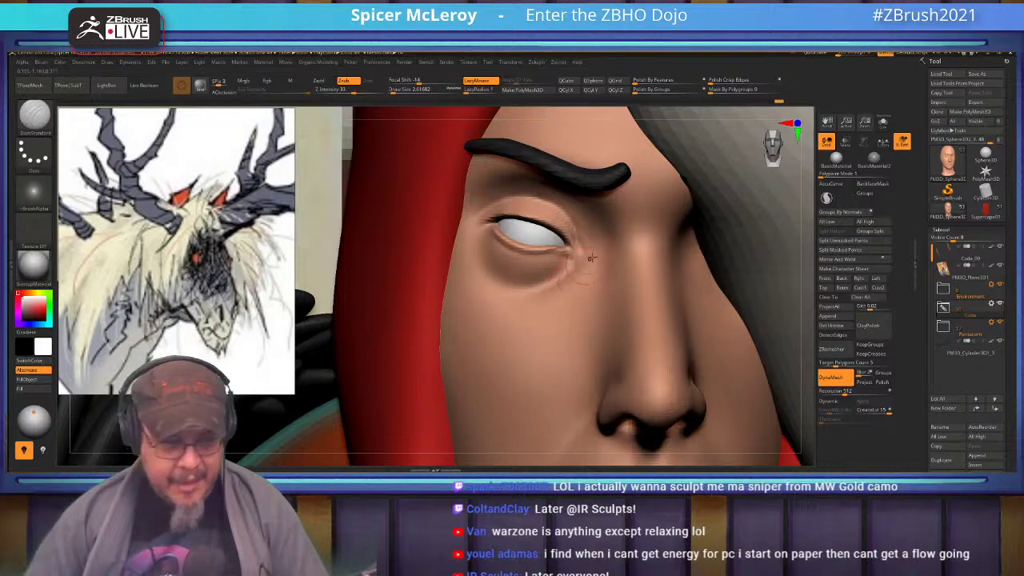
Step: Refine the upper eyelid's shape with the Move brush at draw sizes of about 4.3 and 2.6
mouse_move(577, 260)
alt+right_down()
mouse_move(607, 308)
mouse_move(534, 264)
mouse_move(560, 264)
mouse_move(571, 280)
alt+right_up()
key(b)
key(m)
key(v)
key(s)
drag(562, 281, 565, 280)
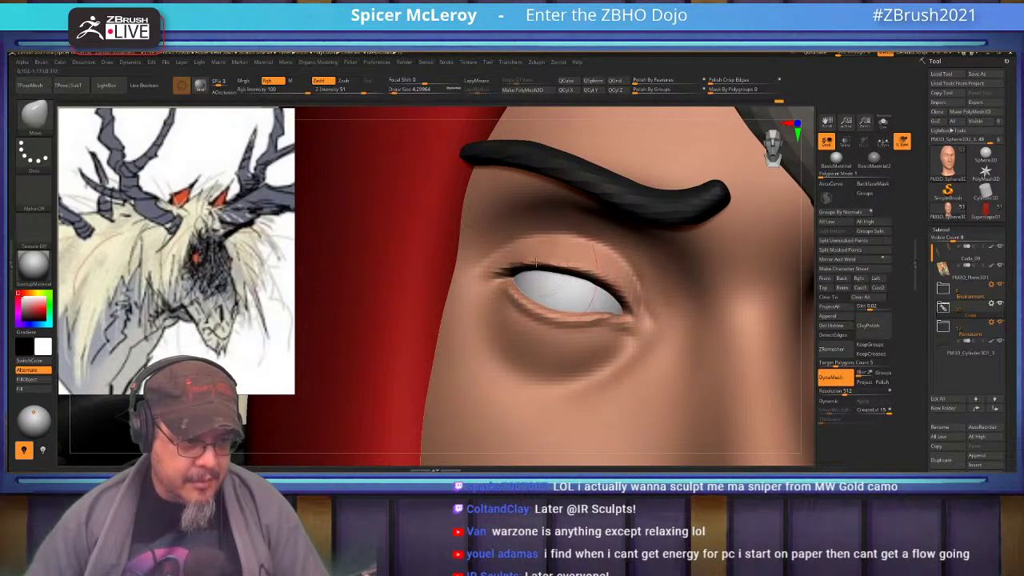
key(s)
drag(626, 288, 624, 288)
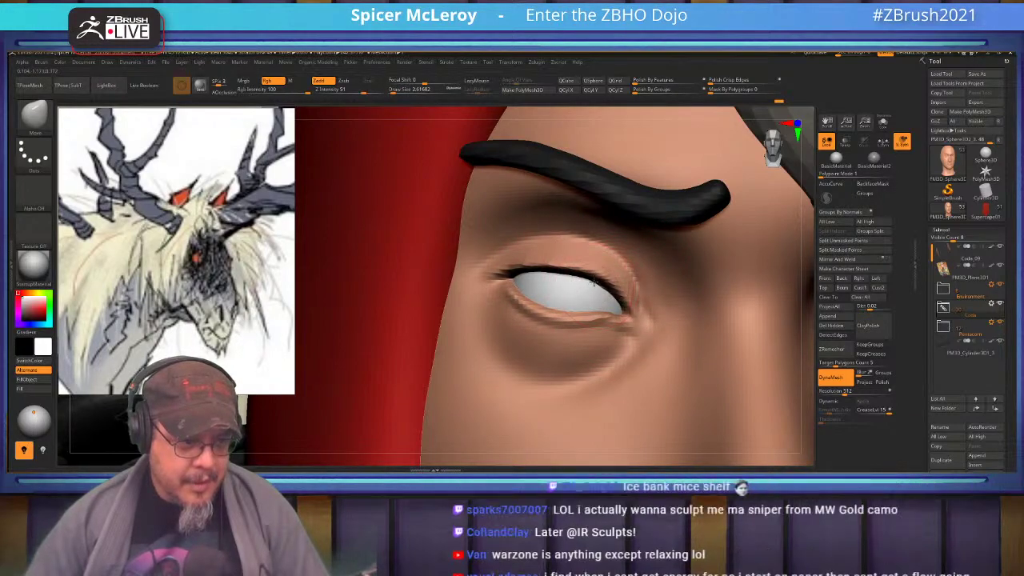
ctrl+right_drag(593, 284, 521, 261)
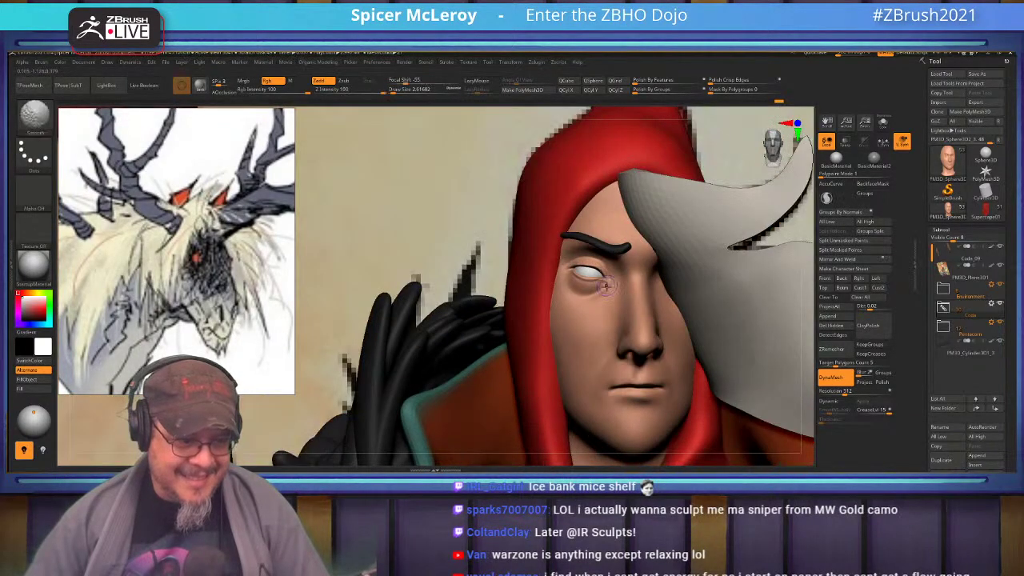
Step: Adjust the proportions of the rider's face with the Move brush at draw size about 9.4
mouse_move(616, 304)
alt+right_down()
mouse_move(461, 278)
mouse_move(566, 257)
mouse_move(559, 277)
alt+right_up()
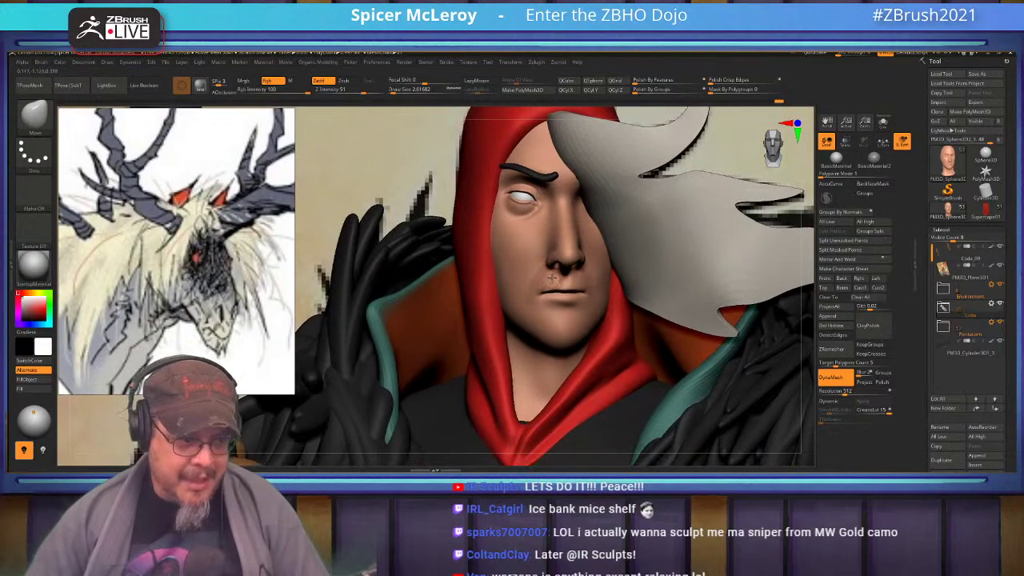
key(space)
drag(558, 277, 553, 278)
mouse_move(553, 278)
right_down()
mouse_move(537, 288)
mouse_move(549, 280)
mouse_move(543, 240)
right_up()
key(b)
key(m)
key(v)
key(s)
drag(540, 309, 539, 305)
alt+right_drag(584, 314, 600, 299)
alt+right_drag(516, 199, 549, 264)
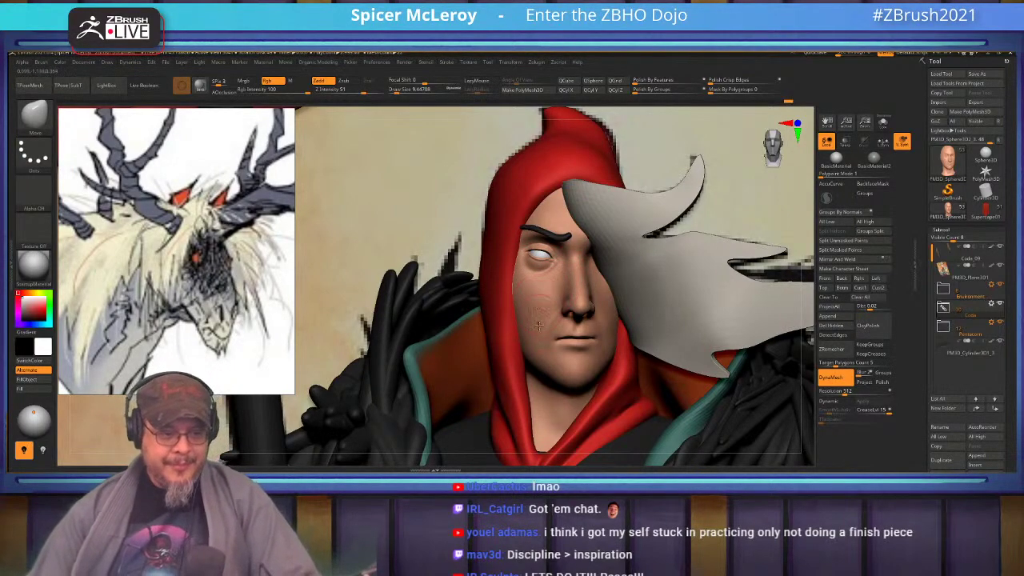
Step: Build up and smooth the rider's jaw and chin with the FormSoft brush at draw size about 14.2
mouse_move(566, 365)
right_down()
mouse_move(547, 369)
mouse_move(585, 380)
mouse_move(593, 371)
right_up()
key(b)
key(f)
key(s)
key(s)
drag(529, 363, 532, 364)
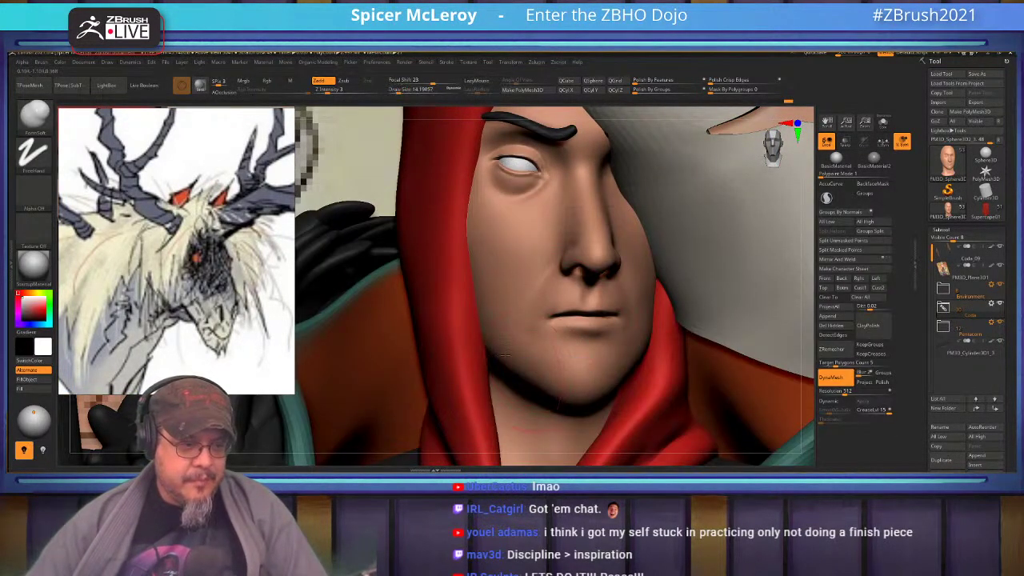
key(shift)
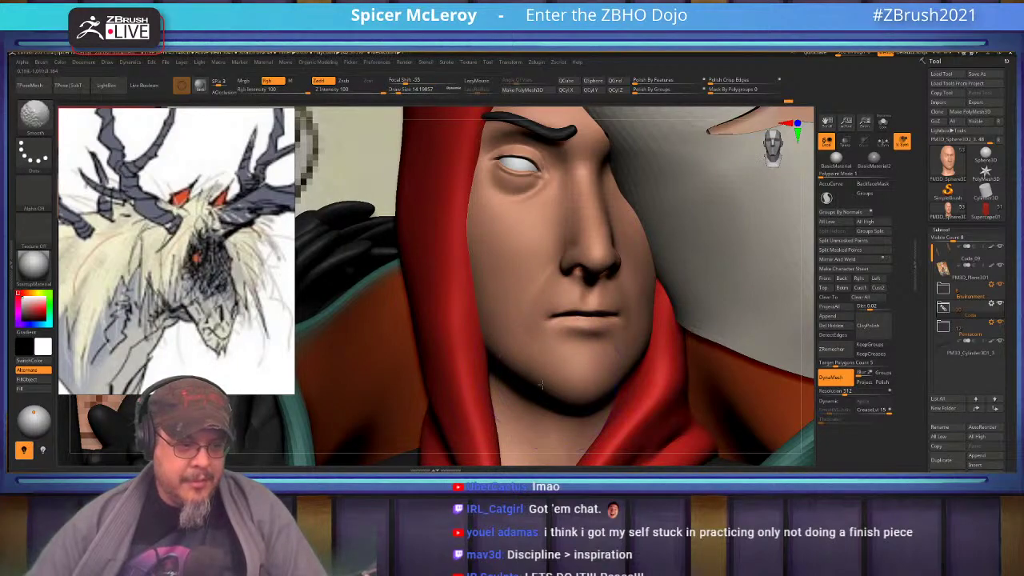
right_drag(543, 385, 567, 376)
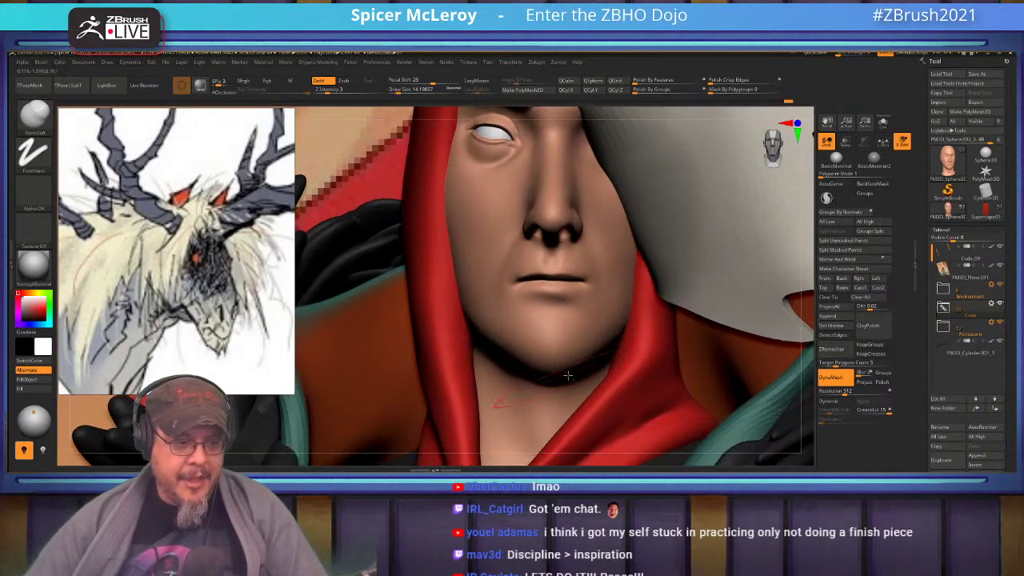
key(shift)
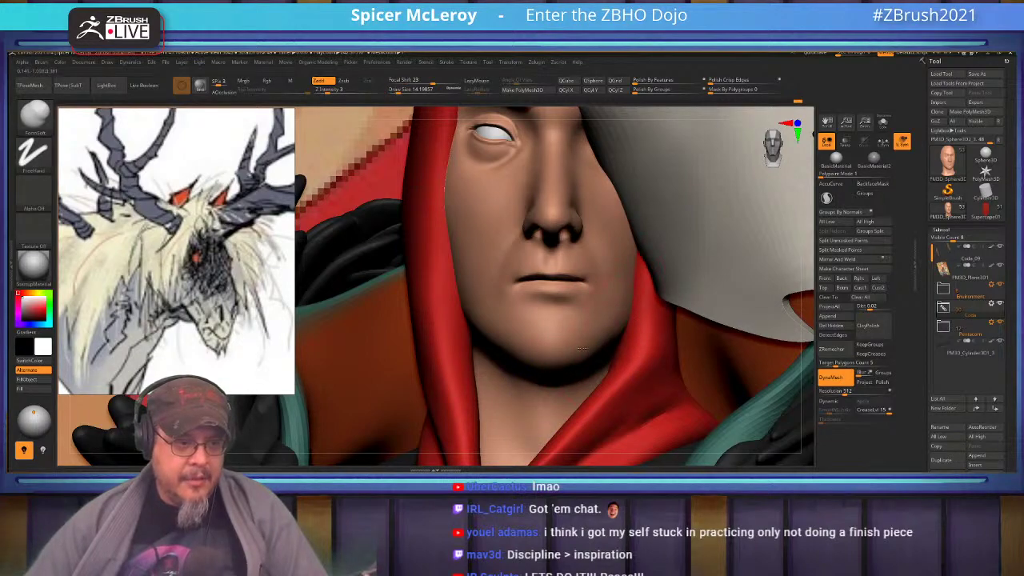
Step: Soften the rider's cheek and side of the jaw with FormSoft strokes and smoothing
mouse_move(529, 415)
right_down()
mouse_move(551, 349)
mouse_move(516, 400)
right_up()
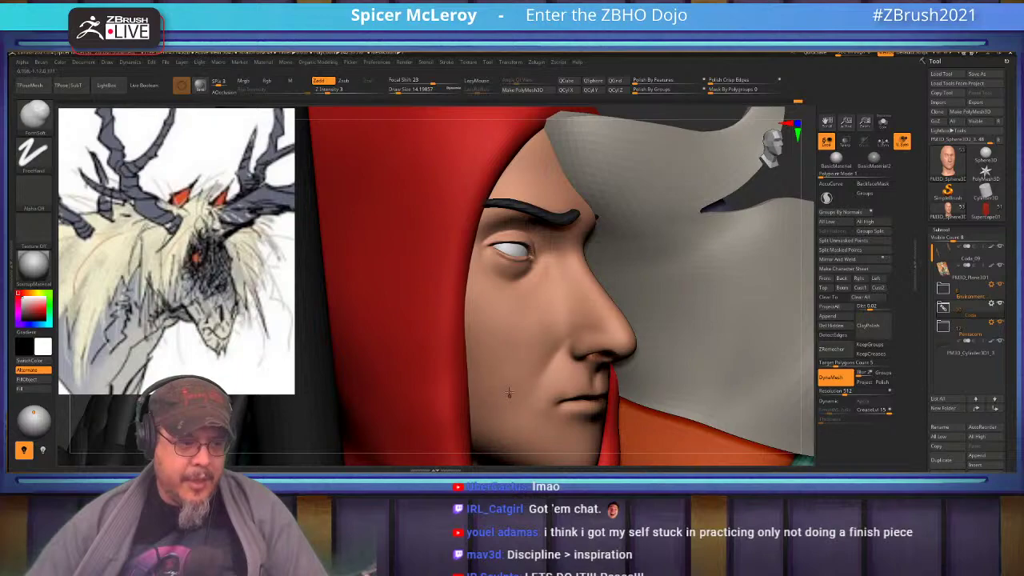
key(shift)
alt+right_drag(491, 419, 496, 363)
key(shift)
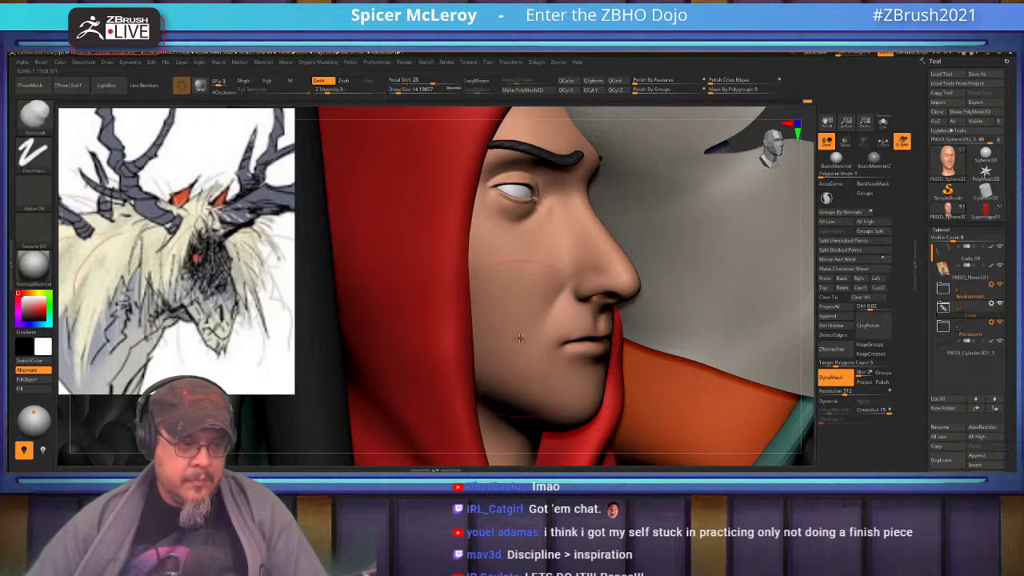
right_drag(521, 338, 490, 334)
mouse_move(632, 324)
right_down()
mouse_move(524, 315)
mouse_move(623, 314)
mouse_move(614, 296)
mouse_move(685, 296)
mouse_move(592, 364)
mouse_move(595, 290)
mouse_move(628, 340)
mouse_move(603, 323)
mouse_move(596, 296)
right_up()
Step: Select the rider's white hair piece and adjust its edge beside the face with the Move brush at draw size about 10.5
key(f)
key(space)
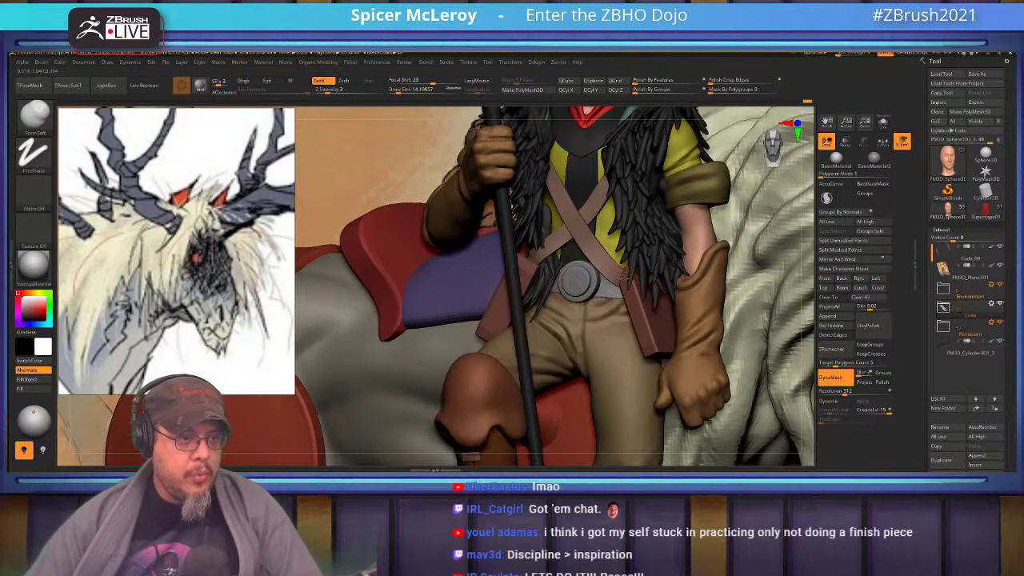
right_drag(609, 274, 516, 318)
key(f)
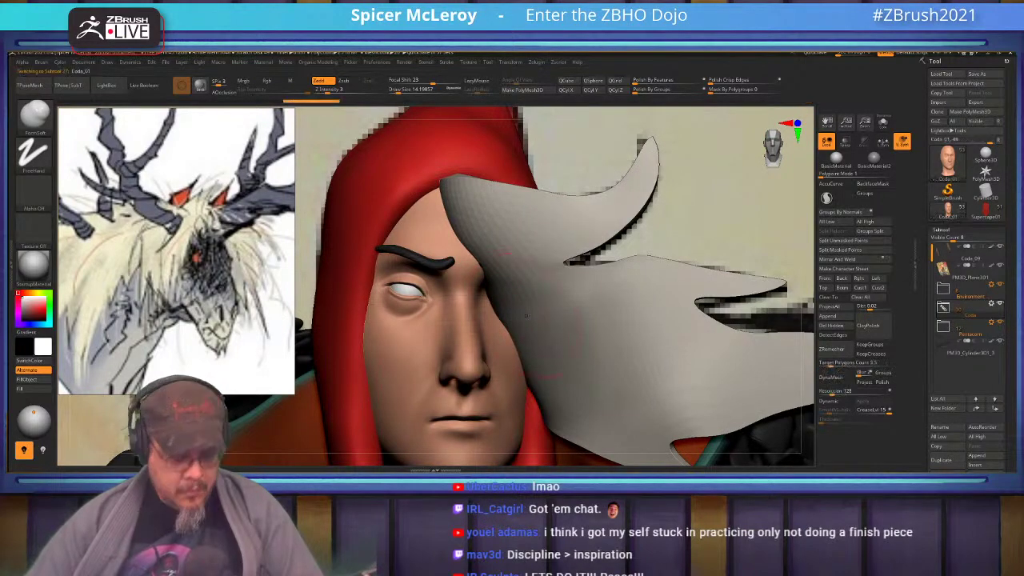
key(b)
key(m)
key(v)
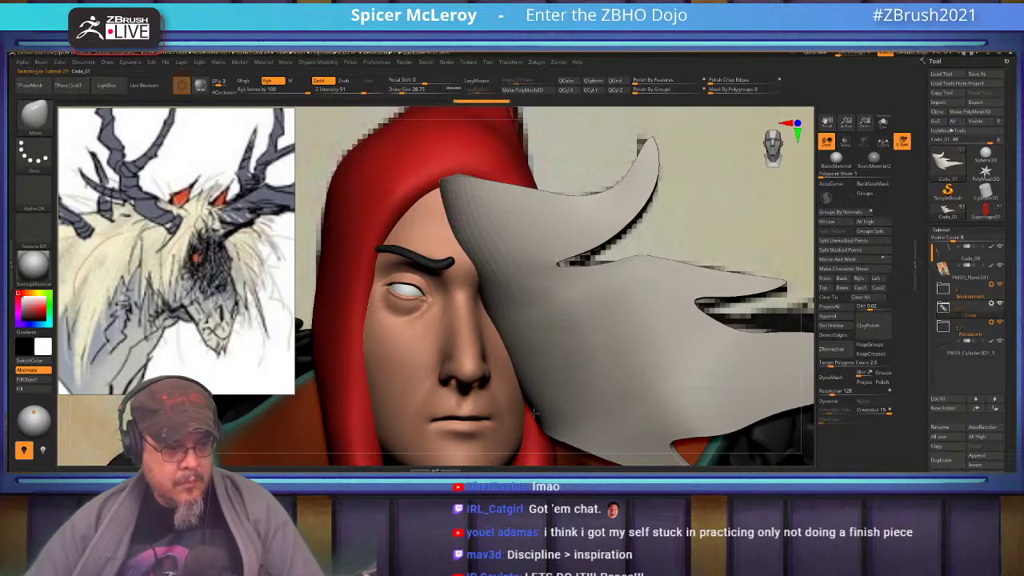
right_drag(485, 277, 478, 272)
key(s)
drag(493, 278, 485, 278)
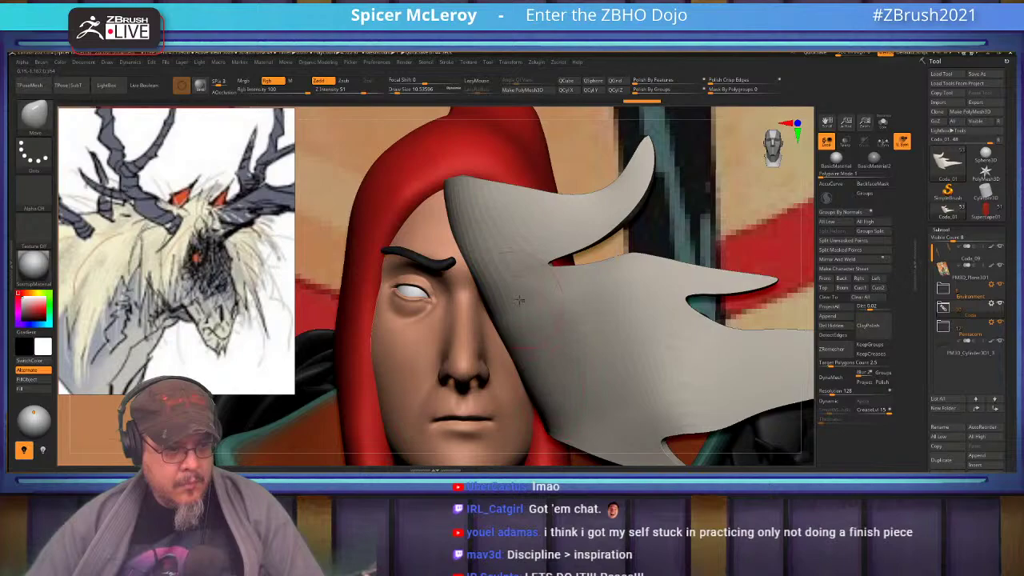
Step: Try smoothing the surface of the hair piece and undo the stroke
mouse_move(576, 301)
ctrl+right_down()
mouse_move(596, 240)
mouse_move(547, 317)
mouse_move(552, 361)
mouse_move(608, 290)
ctrl+right_up()
key(shift)
shift+drag(609, 281, 599, 263)
key(ctrl+z)
Step: Examine the hair piece from the side and check the rider within the whole scene composition
mouse_move(609, 281)
right_down()
mouse_move(609, 271)
mouse_move(658, 276)
right_up()
right_drag(464, 289, 496, 291)
alt+right_drag(496, 292, 601, 319)
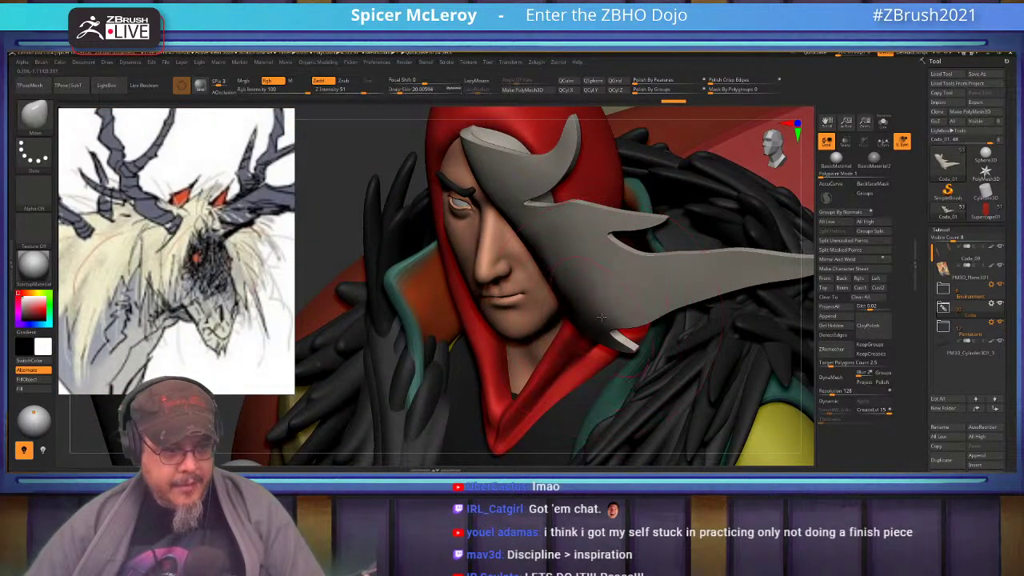
mouse_move(633, 308)
right_down()
mouse_move(645, 293)
mouse_move(635, 290)
right_up()
key(f)
alt+right_drag(505, 307, 605, 296)
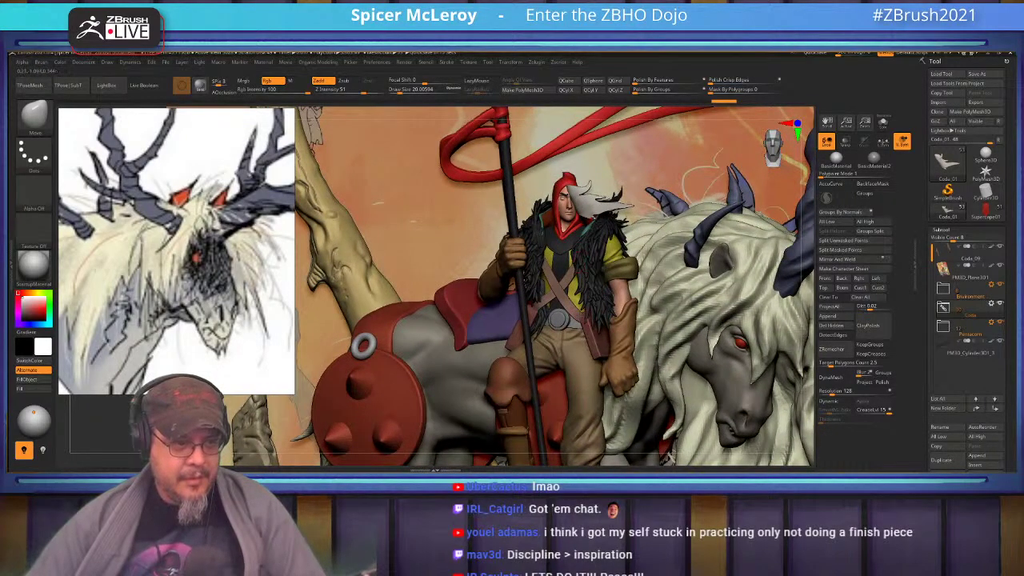
mouse_move(559, 320)
alt+right_down()
mouse_move(598, 290)
mouse_move(576, 334)
mouse_move(554, 311)
alt+right_up()
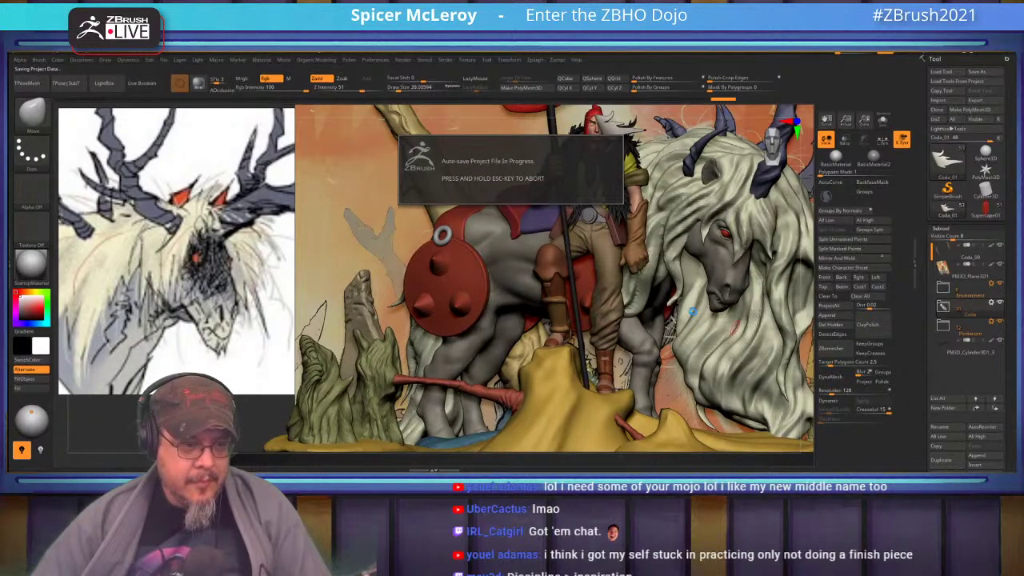
alt+right_drag(616, 268, 635, 286)
ctrl+right_drag(632, 248, 667, 286)
Step: Enlarge the Move brush and adjust the overall shape of the rider's hair
key(b)
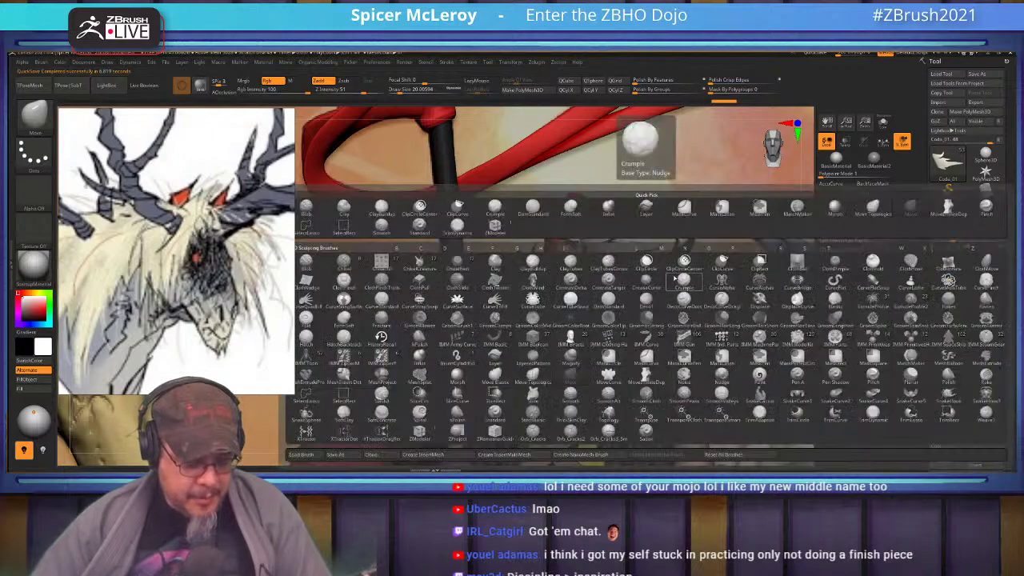
key(m)
key(v)
key(])
key(])
key(])
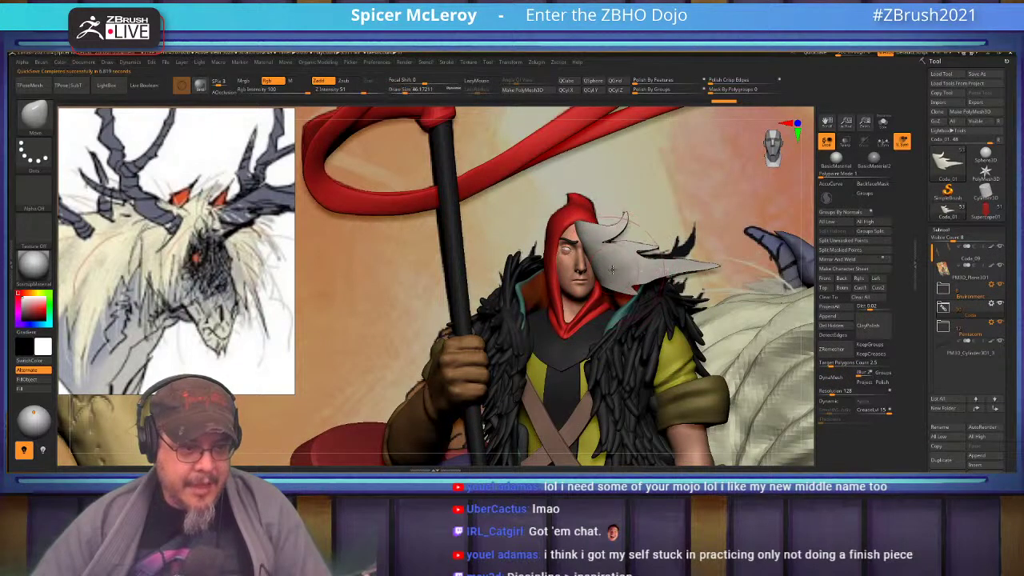
key(s)
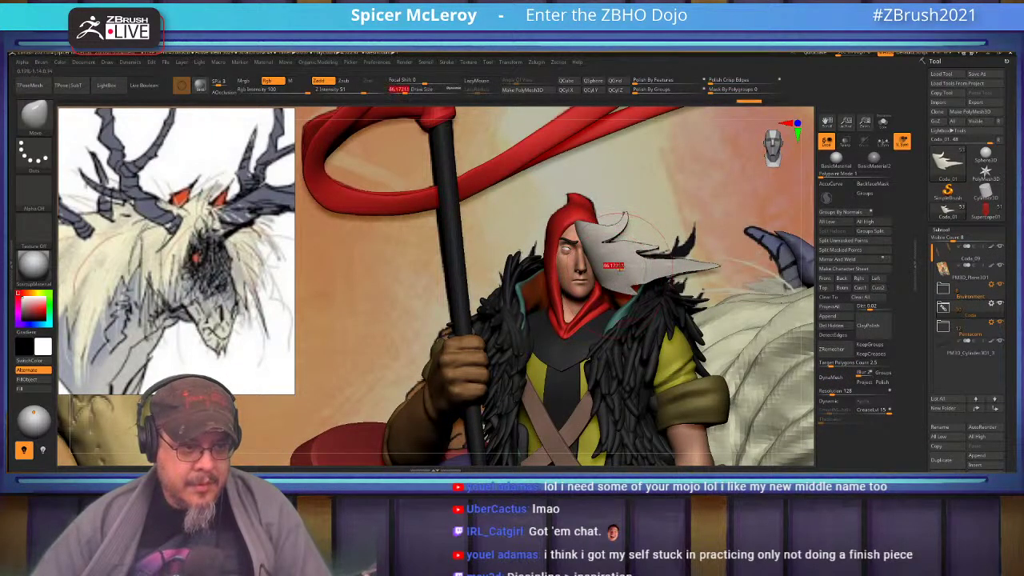
key(shift)
mouse_move(604, 265)
right_down()
mouse_move(634, 280)
mouse_move(687, 250)
mouse_move(698, 333)
right_up()
drag(626, 320, 631, 327)
Step: Make the other subtools transparent and move the upper hair lock onto the reference drawing at draw size about 9.4
key(s)
drag(672, 248, 664, 251)
click(844, 144)
ctrl+right_drag(664, 259, 674, 312)
mouse_move(692, 228)
mouse_down()
mouse_move(675, 226)
mouse_move(684, 252)
mouse_move(696, 251)
mouse_up()
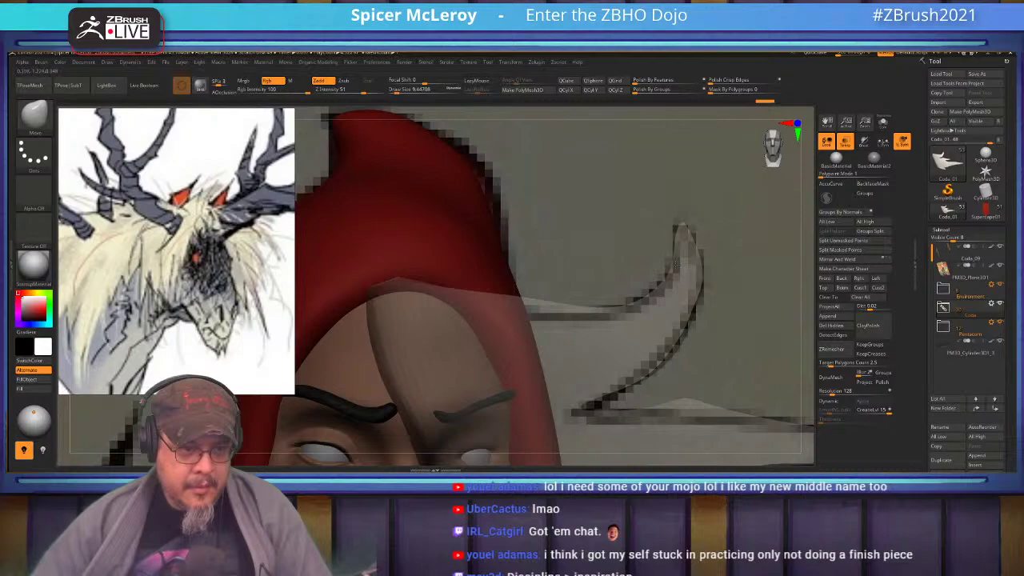
key(s)
drag(544, 310, 544, 310)
drag(530, 296, 516, 315)
Step: Match the pointed middle hair lock and the gap beneath it to the reference outline, using Move brush draw sizes of about 14.2 and 8.6
mouse_move(469, 296)
right_down()
mouse_move(459, 304)
mouse_move(424, 245)
right_up()
alt+right_drag(607, 281, 538, 226)
key(s)
drag(593, 317, 570, 321)
mouse_move(660, 365)
alt+right_down()
mouse_move(599, 339)
mouse_move(566, 343)
alt+right_up()
key(s)
drag(567, 344, 572, 345)
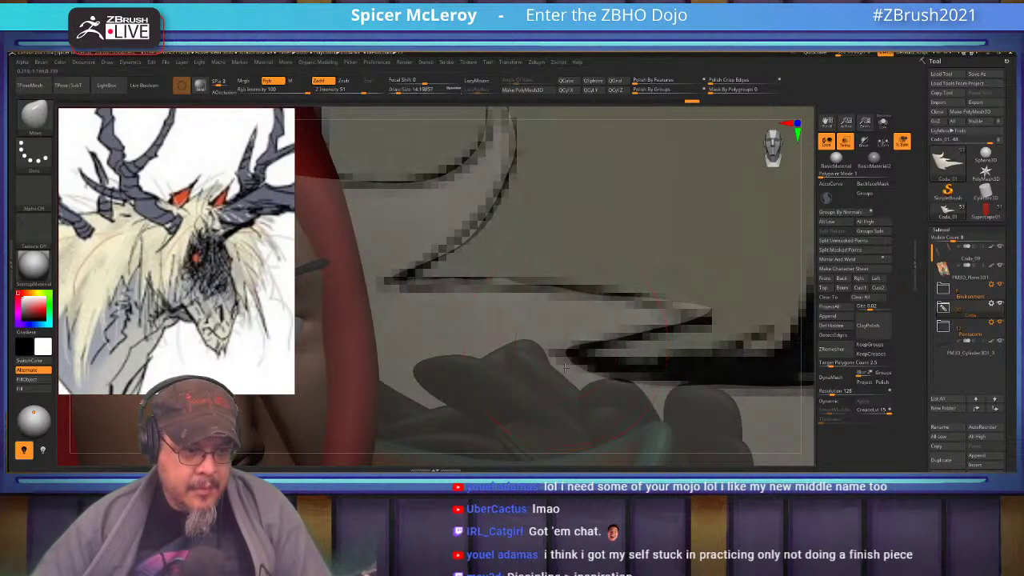
key(s)
drag(594, 296, 589, 296)
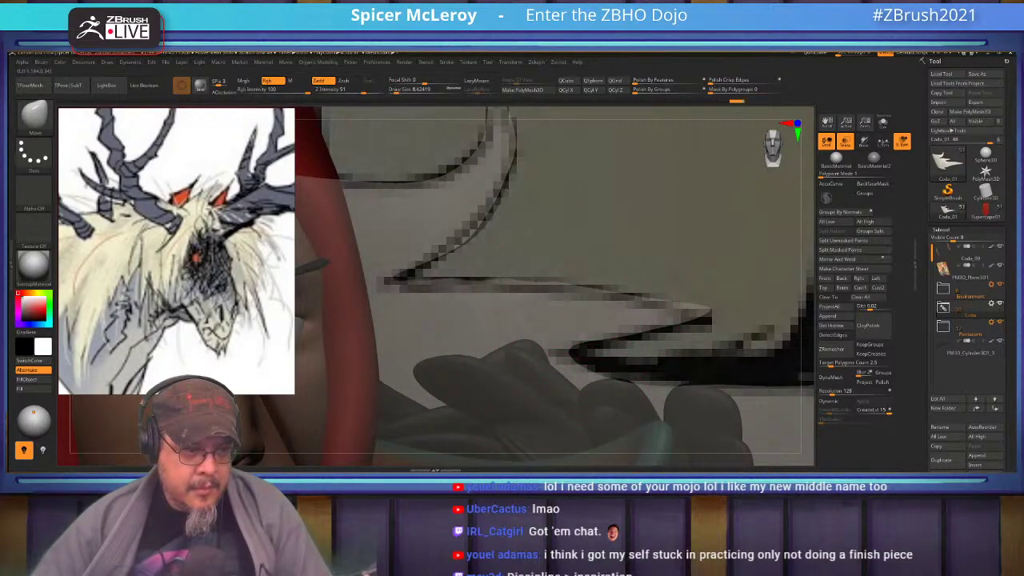
Step: Refine the curved notch between the upper and middle hair locks against the reference outline with Move brush sizes of about 17 and 8.6
key(s)
drag(401, 277, 408, 278)
right_drag(408, 276, 415, 275)
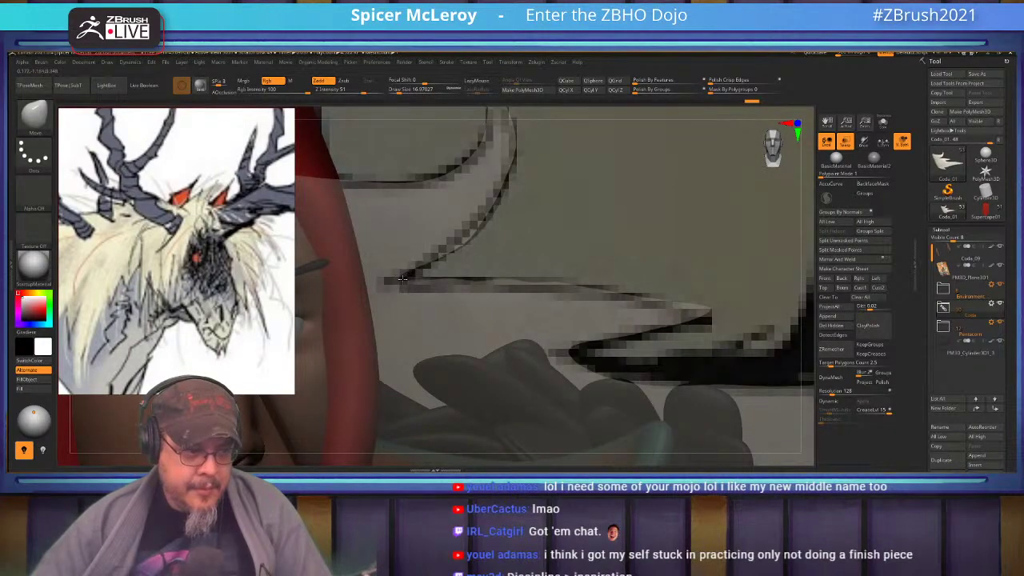
alt+right_drag(480, 230, 504, 304)
key(s)
drag(501, 309, 495, 310)
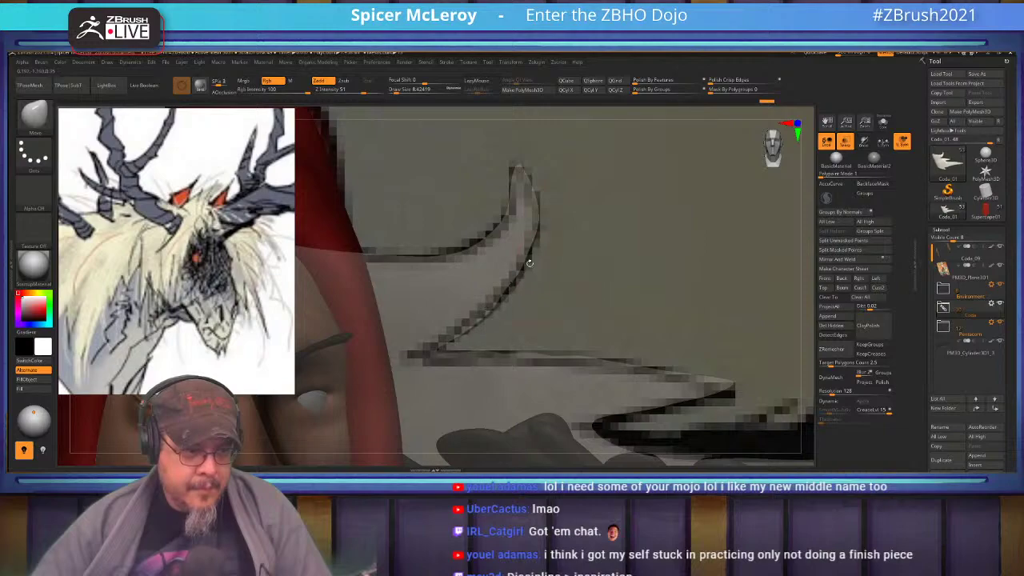
Step: Match the long lower hair lock to the reference outline, using the Move brush at draw size about 17
mouse_move(559, 241)
alt+right_down()
mouse_move(535, 277)
mouse_move(508, 185)
alt+right_up()
mouse_move(757, 349)
alt+right_down()
mouse_move(682, 280)
mouse_move(524, 303)
alt+right_up()
ctrl+right_drag(620, 313, 605, 261)
key(s)
mouse_move(630, 315)
mouse_down()
mouse_move(648, 324)
mouse_move(590, 310)
mouse_up()
key(s)
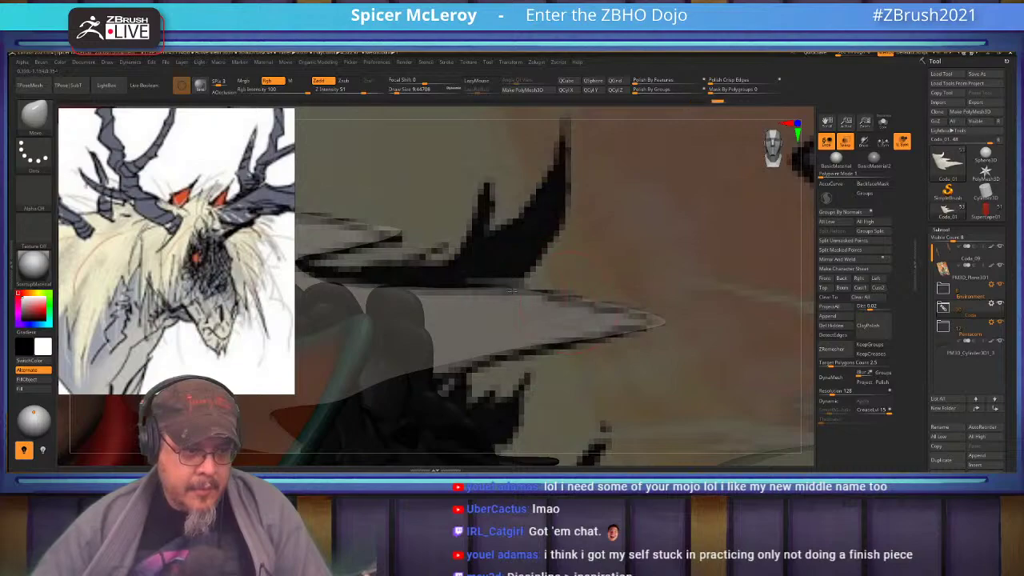
ctrl+right_drag(512, 317, 476, 340)
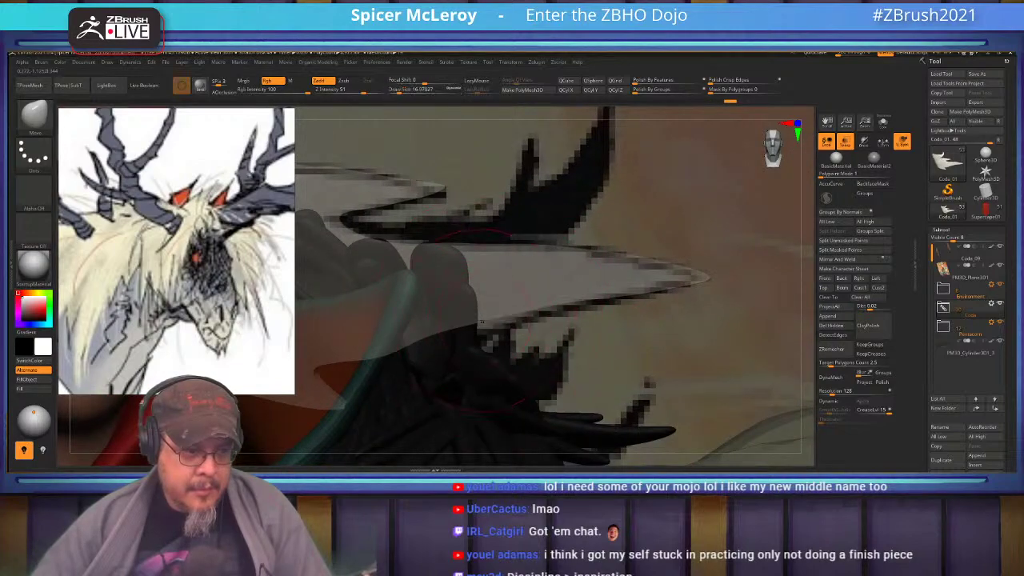
drag(562, 298, 567, 308)
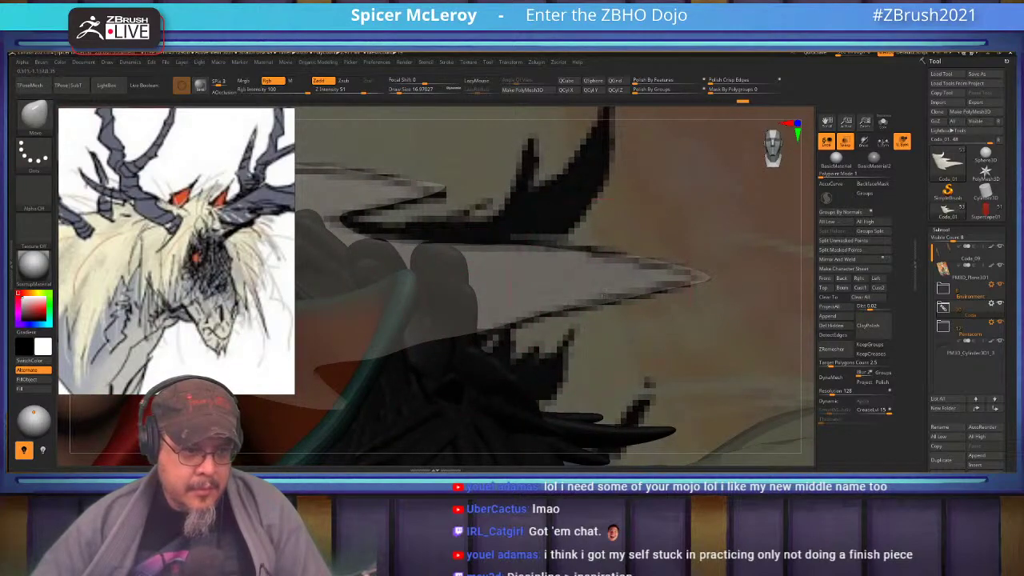
alt+right_drag(605, 291, 750, 294)
ctrl+right_drag(552, 360, 583, 307)
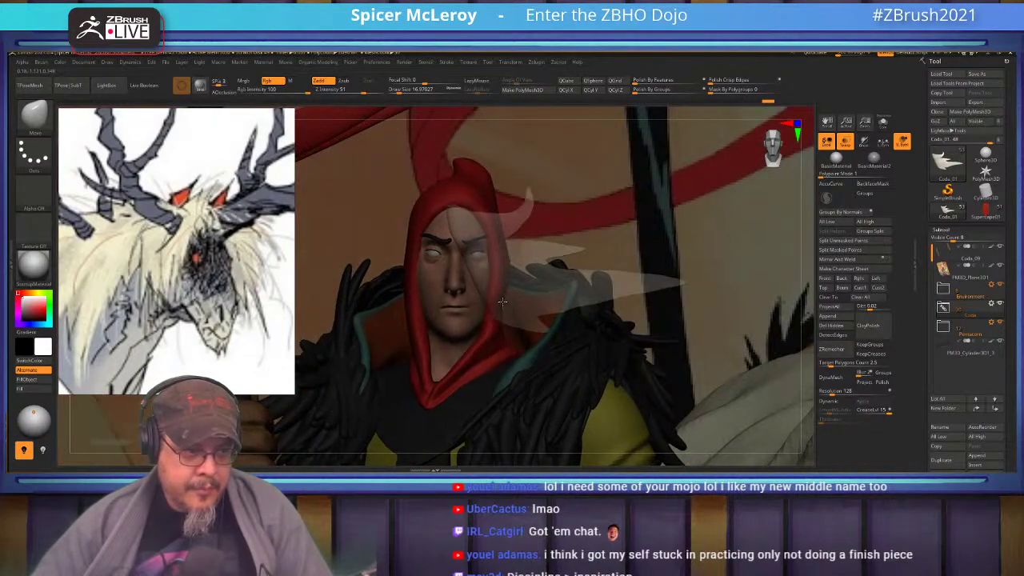
Step: Turn off transparency and clean up the inner corner between two hair locks from the side at draw size about 7.5
click(851, 148)
right_drag(487, 279, 436, 277)
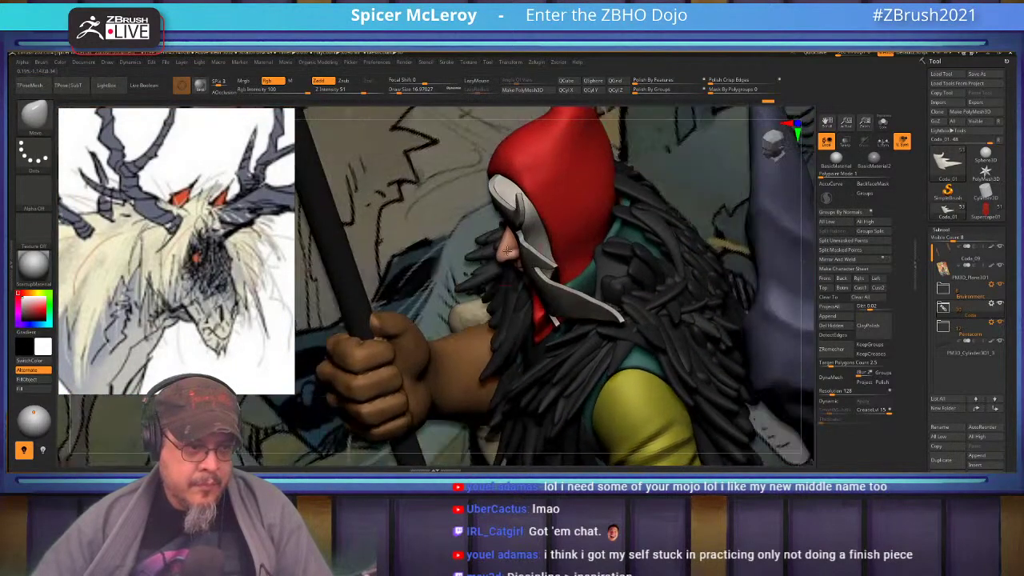
ctrl+right_drag(508, 257, 519, 236)
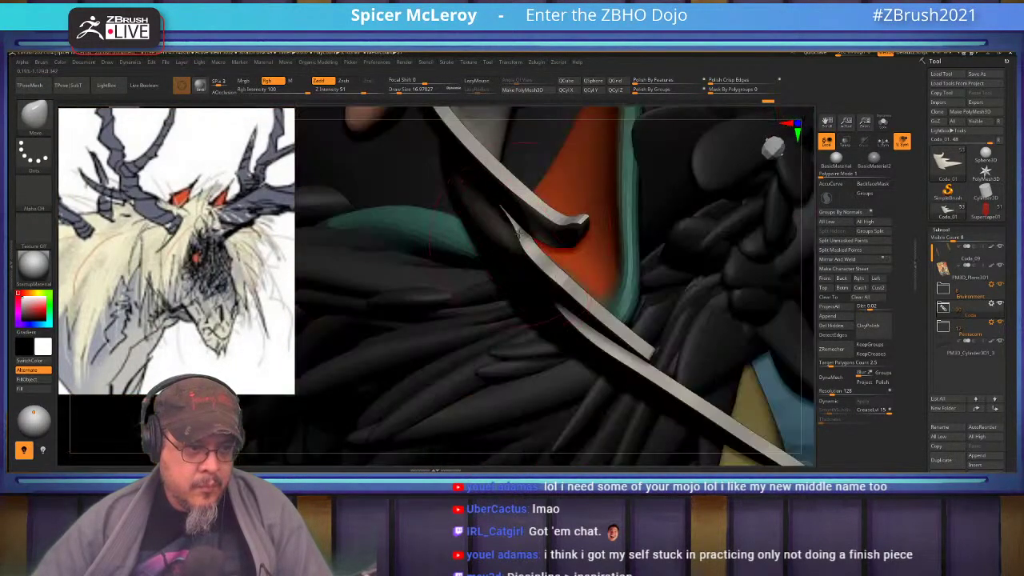
right_drag(528, 273, 526, 251)
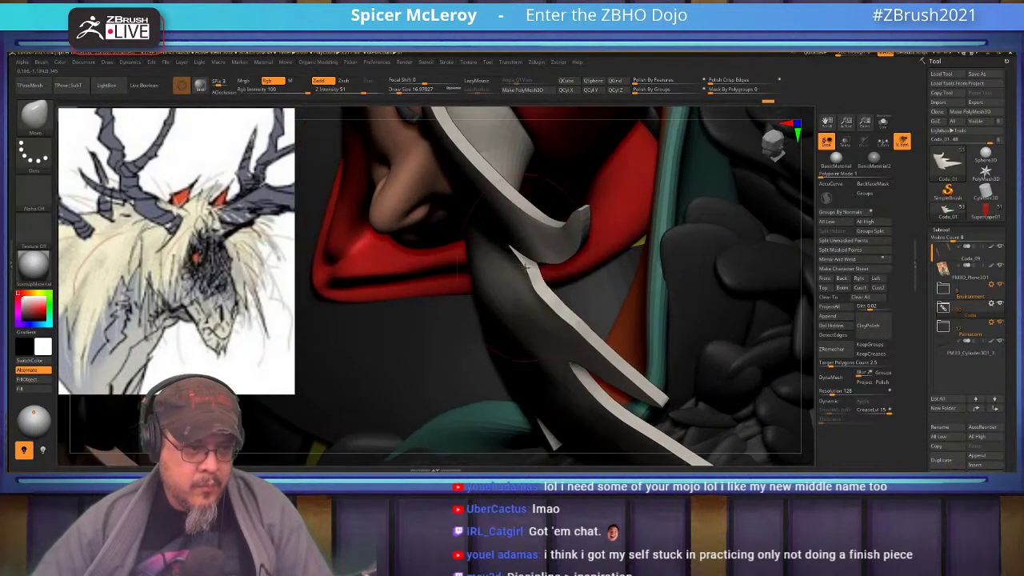
key(s)
click(519, 266)
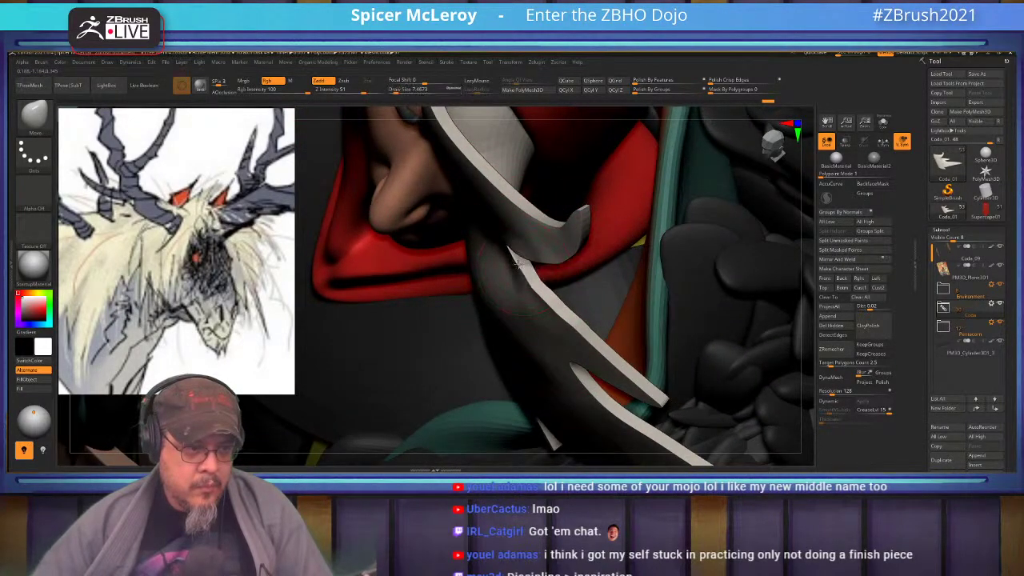
key(shift)
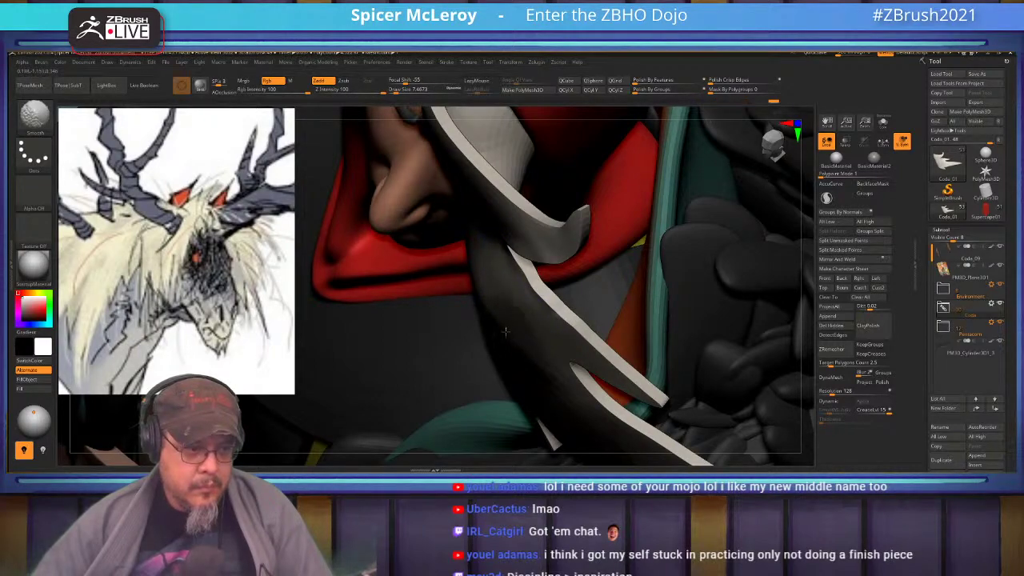
Step: Smooth the hair locks' inner surface at draw size about 21.6, and check the rider within the whole scene
mouse_move(513, 292)
right_down()
mouse_move(526, 304)
mouse_move(532, 270)
right_up()
key(s)
mouse_move(531, 269)
mouse_down()
mouse_move(546, 260)
mouse_move(509, 291)
mouse_up()
drag(559, 326, 550, 329)
mouse_move(552, 320)
right_down()
mouse_move(583, 284)
mouse_move(577, 269)
mouse_move(535, 287)
mouse_move(679, 286)
mouse_move(642, 253)
mouse_move(596, 250)
mouse_move(611, 256)
mouse_move(578, 260)
right_up()
key(f)
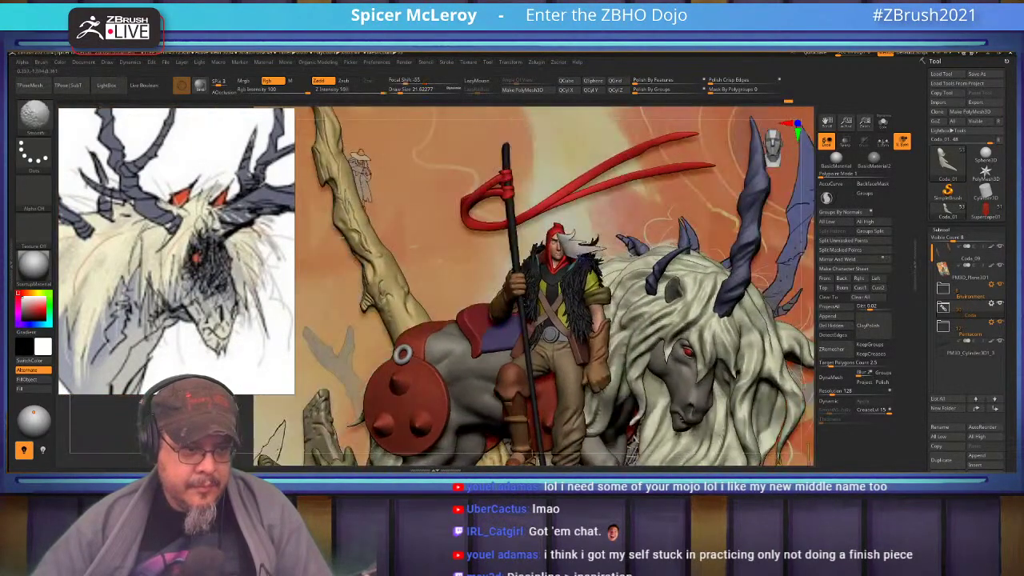
alt+right_drag(556, 348, 580, 310)
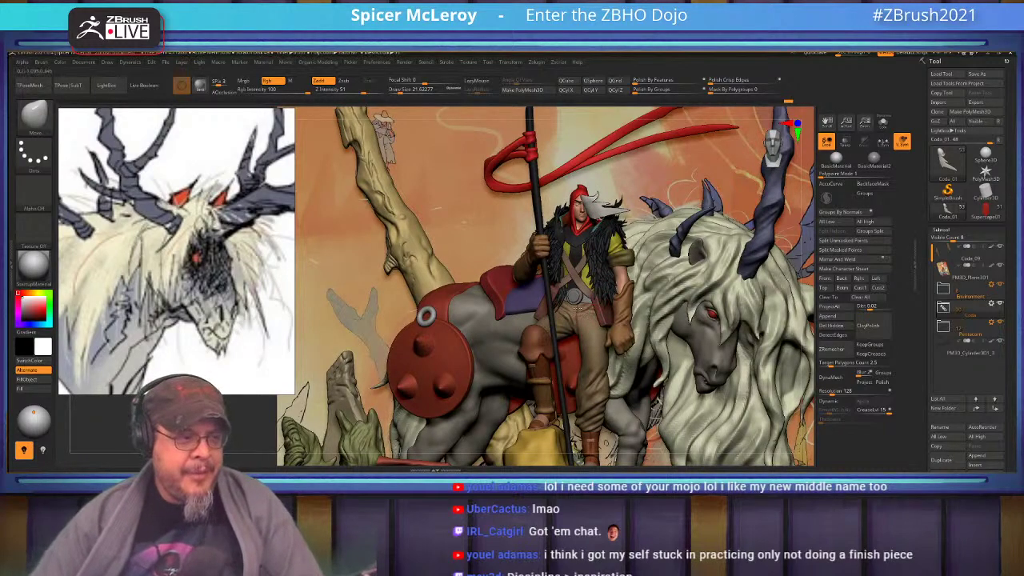
Step: Bring up the reference's crossed straps and striped belt, and compare them with the rider's waist on the model
scroll(81, 253, down, 5)
middle_drag(83, 264, 242, 220)
scroll(202, 218, up, 5)
scroll(212, 236, up, 6)
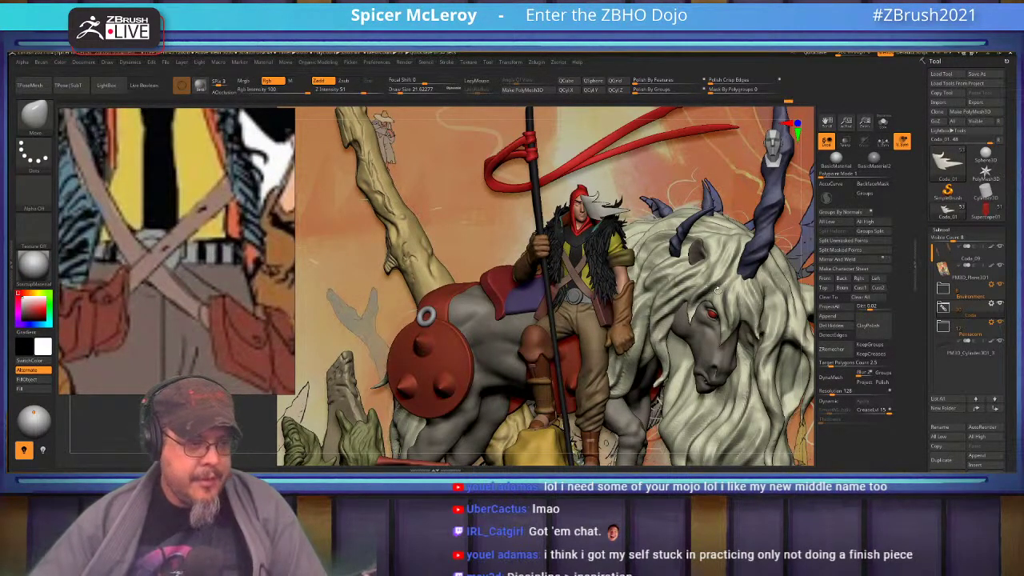
ctrl+right_drag(640, 307, 600, 340)
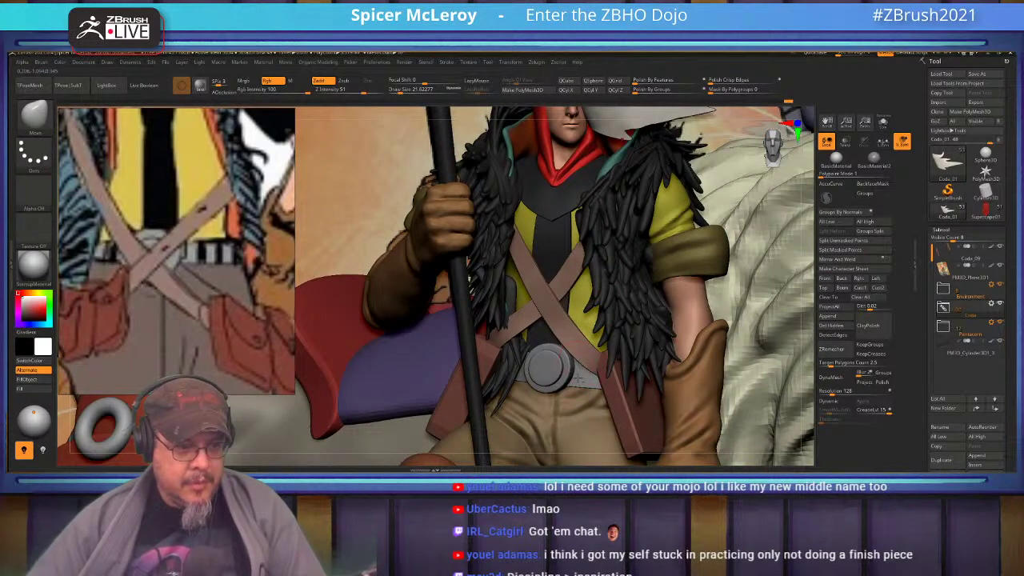
Step: Isolate the rider's belt subtool with its polygroup wireframe shown, and expand the Coda folder in the subtool list
alt+click(583, 378)
click(889, 126)
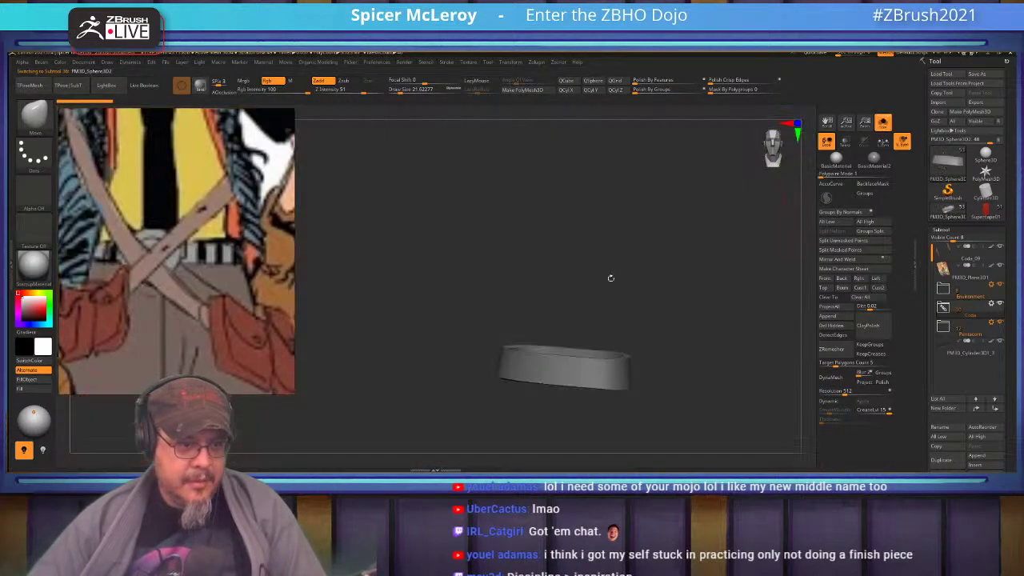
ctrl+right_drag(638, 258, 608, 336)
key(shift+f)
alt+right_drag(617, 414, 724, 200)
ctrl+right_drag(578, 284, 601, 355)
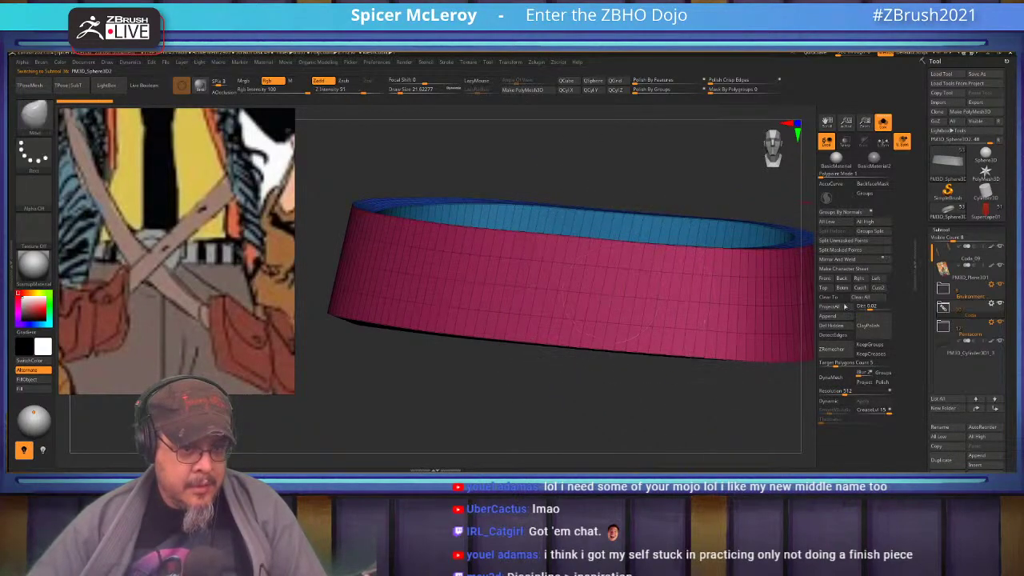
click(943, 309)
ctrl+right_drag(704, 272, 720, 328)
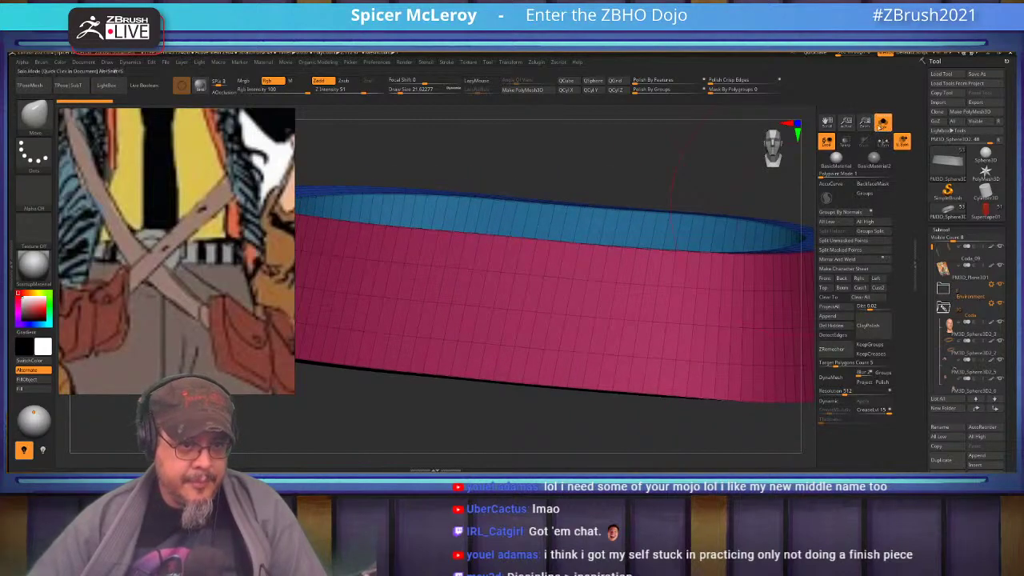
Step: Show all subtools again and use ZModeler to mark the first vertical polygon strips on the belt beside the buckle
click(882, 122)
key(b)
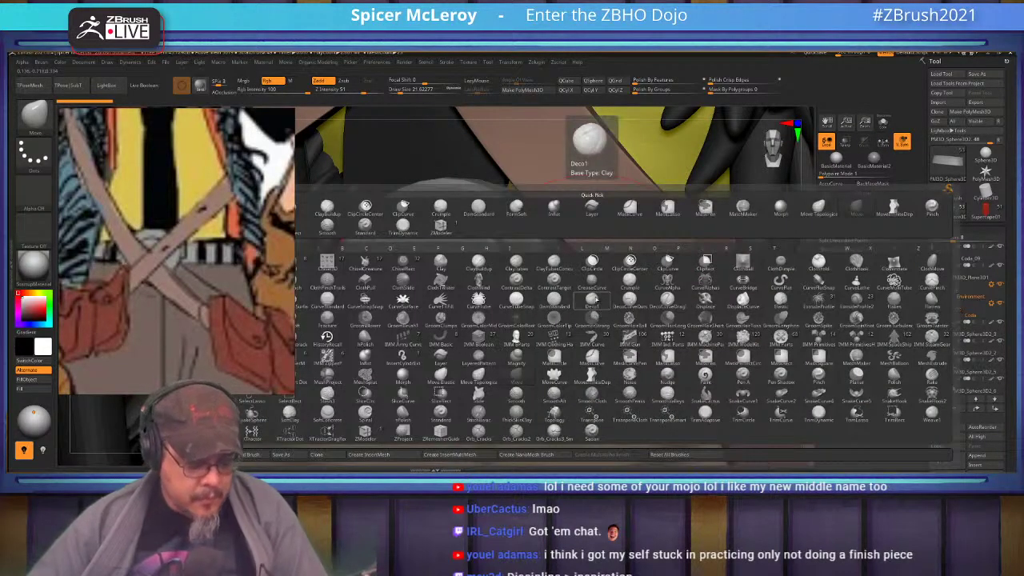
key(x)
key(x)
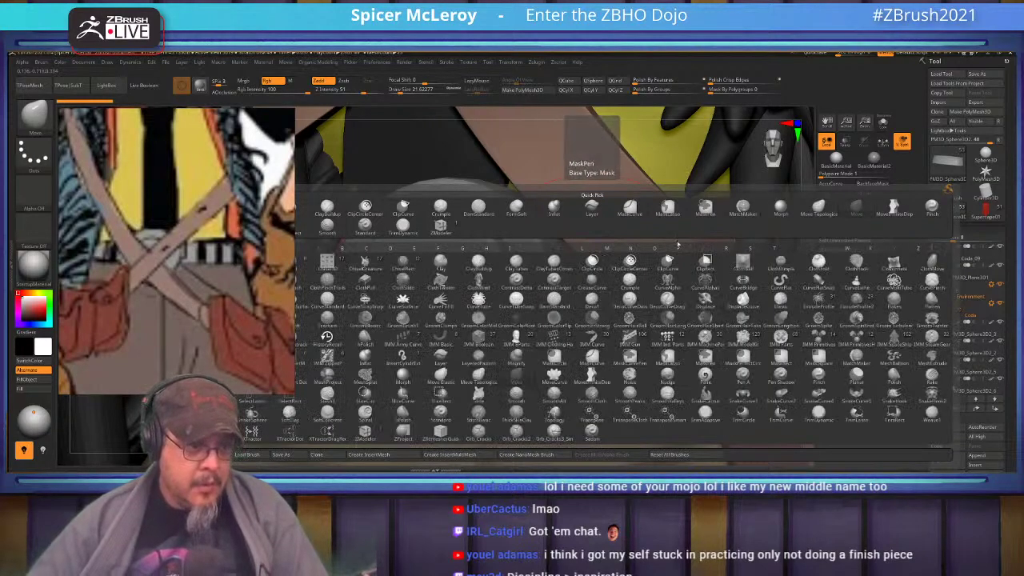
key(b)
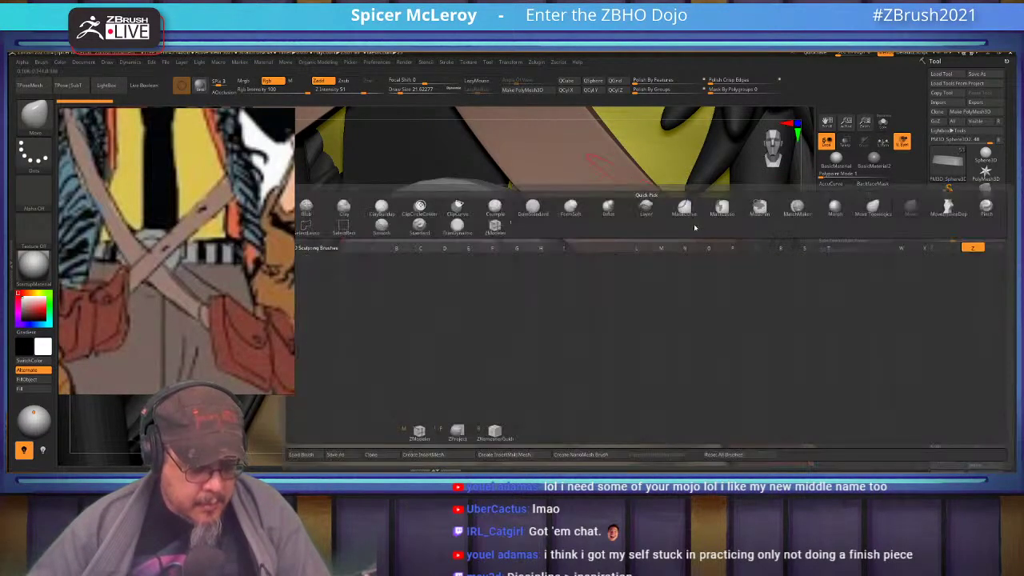
key(z)
key(m)
mouse_move(593, 300)
alt+mouse_down()
mouse_move(599, 335)
mouse_move(609, 298)
mouse_move(628, 339)
mouse_move(645, 315)
mouse_move(685, 341)
alt+mouse_up()
alt+right_drag(421, 292, 535, 300)
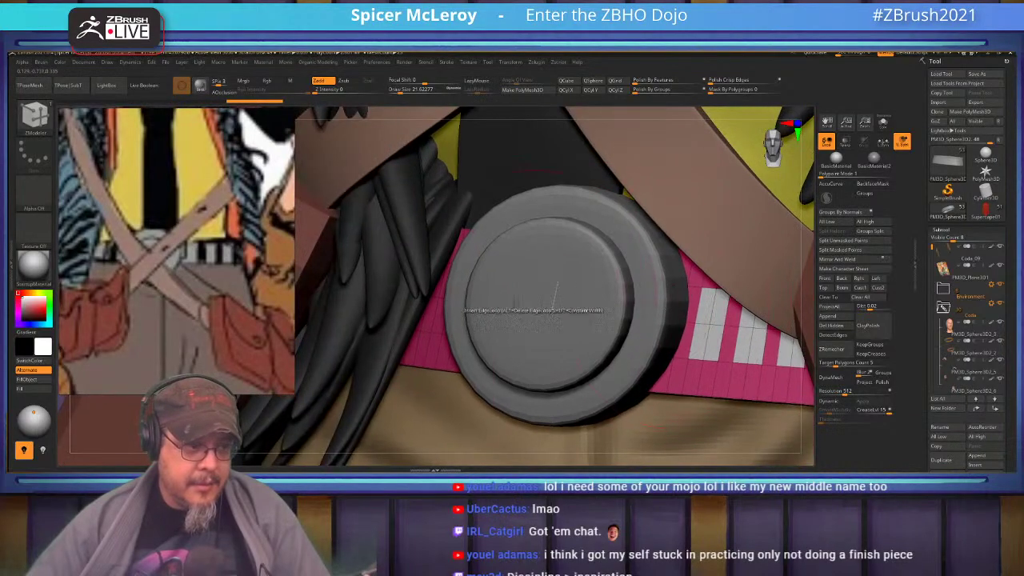
Step: Complete the marked vertical strips along the isolated belt and compare their spacing with the buckle and straps
click(882, 126)
alt+right_drag(693, 258, 605, 259)
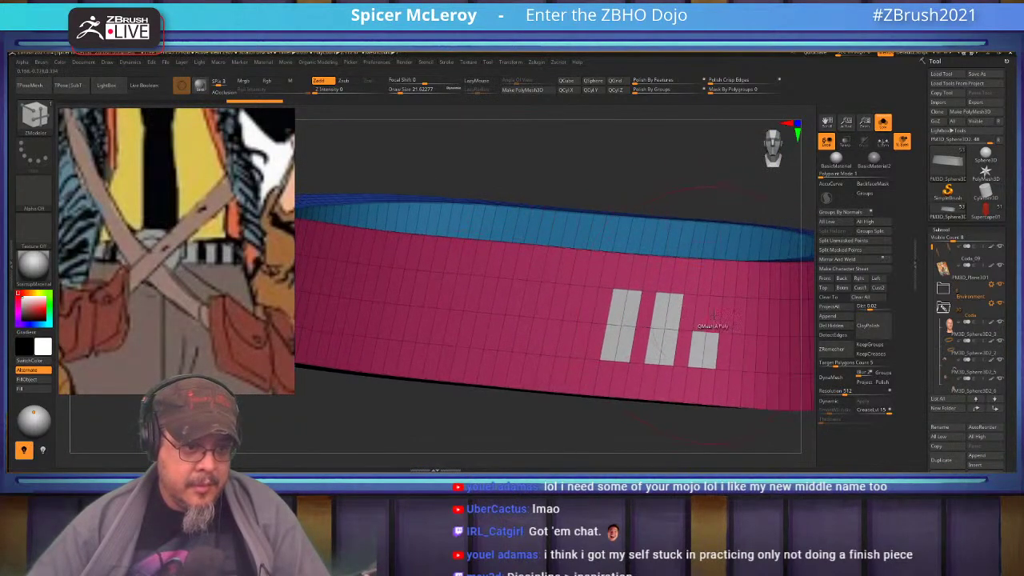
mouse_move(707, 304)
alt+mouse_down()
mouse_move(736, 346)
mouse_move(749, 348)
mouse_move(752, 318)
alt+mouse_up()
alt+right_drag(641, 303, 715, 297)
click(882, 122)
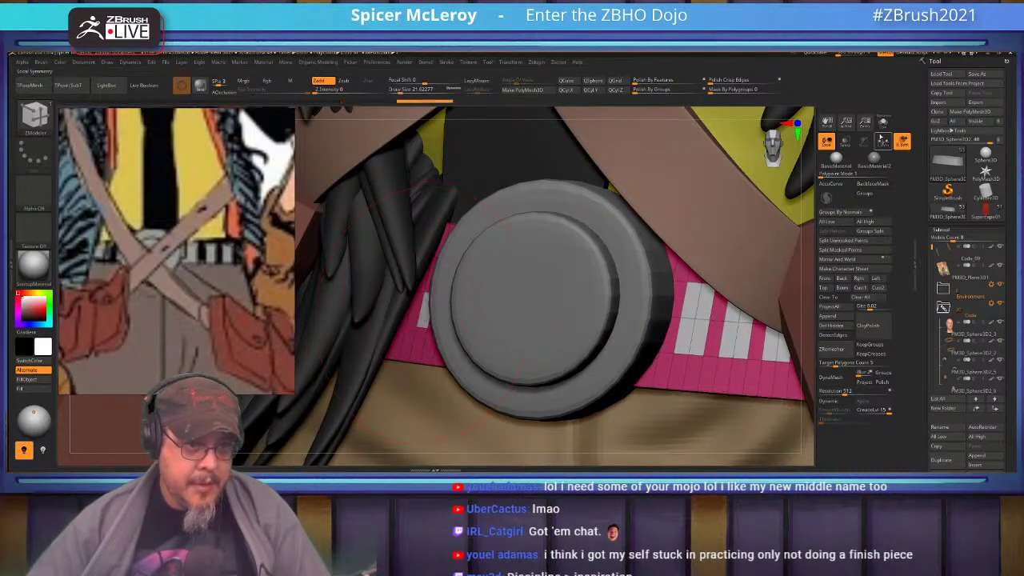
Step: Mark matching vertical polygon strips on the belt on the buckle's other side, undoing the stray selection, for four strips there
click(883, 122)
alt+right_drag(498, 296, 552, 280)
alt+click(546, 271)
mouse_move(546, 271)
alt+mouse_down()
mouse_move(531, 300)
mouse_move(501, 272)
mouse_move(497, 293)
alt+mouse_up()
mouse_move(497, 293)
ctrl+right_down()
mouse_move(501, 255)
mouse_move(509, 288)
ctrl+right_up()
mouse_move(567, 276)
alt+mouse_down()
mouse_move(555, 316)
mouse_move(554, 281)
mouse_move(517, 275)
mouse_move(486, 305)
mouse_move(509, 278)
mouse_move(505, 308)
mouse_move(497, 299)
mouse_move(509, 275)
alt+mouse_up()
key(ctrl+z)
right_drag(555, 273, 500, 254)
right_drag(482, 138, 457, 240)
drag(932, 248, 928, 344)
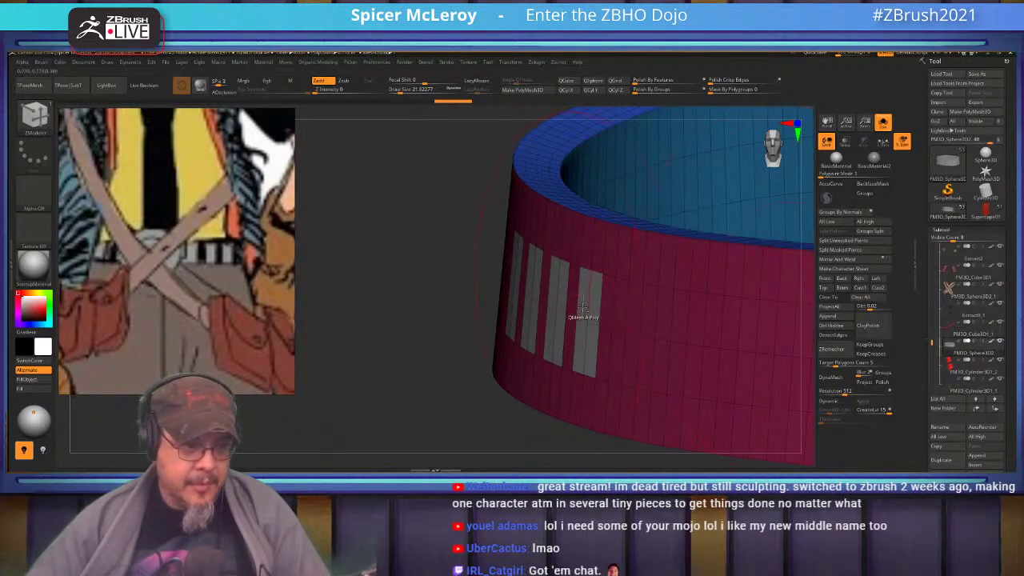
Step: Extrude the marked belt strips outward with QMesh and split them off as their own subtool
right_drag(590, 312, 594, 310)
drag(599, 297, 594, 294)
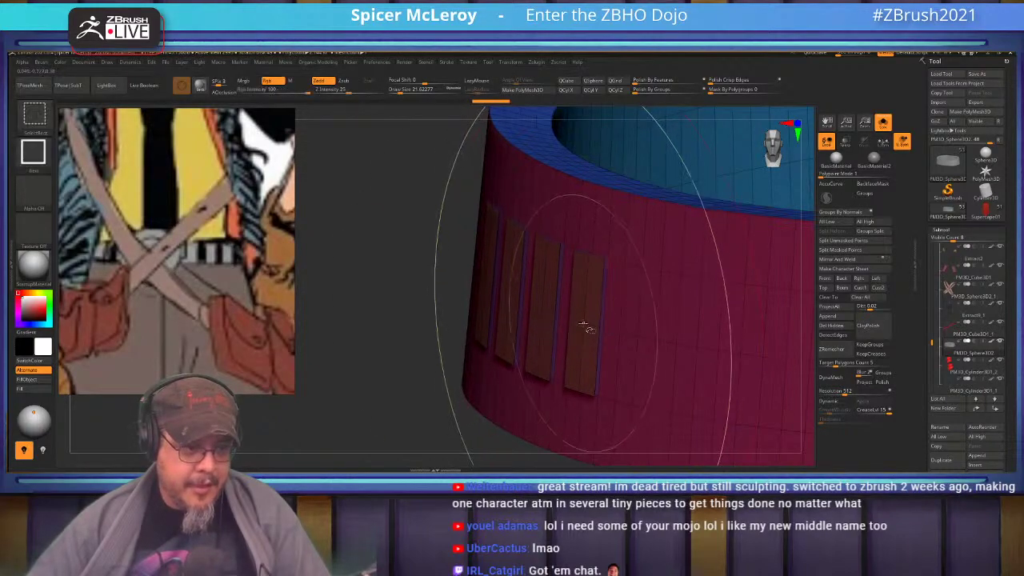
ctrl+shift+click(583, 326)
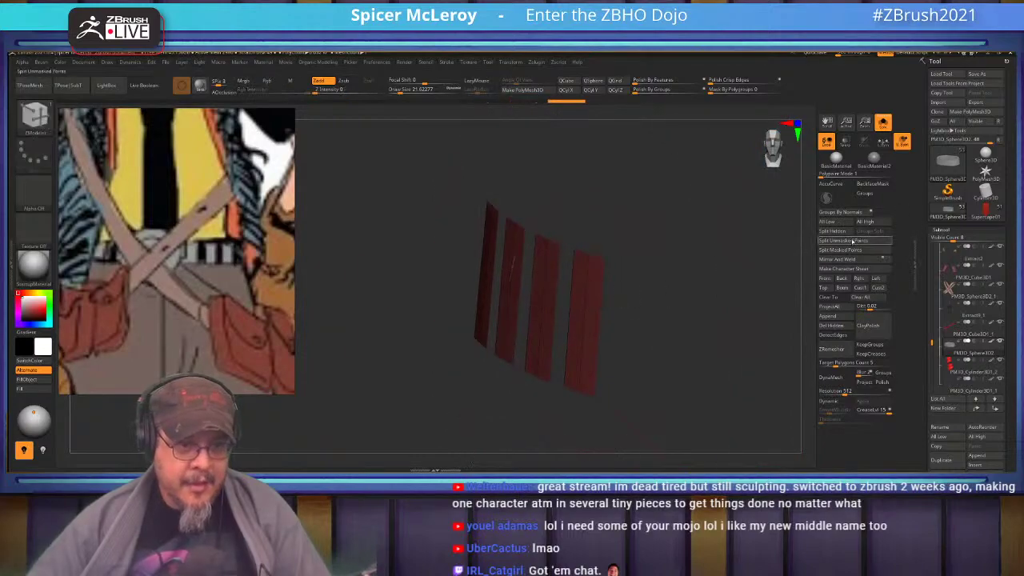
ctrl+shift+click(719, 304)
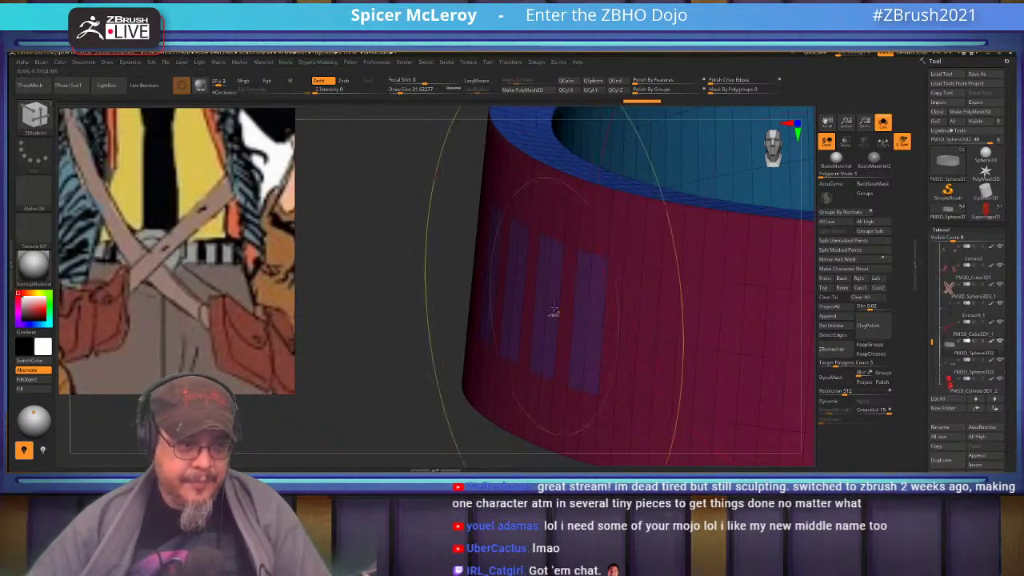
Step: Undo the belt's strip edits back to the plain band, and switch to the separated strips subtool
ctrl+shift+click(632, 314)
key(ctrl+z)
key(ctrl+z)
key(ctrl+z)
key(ctrl+z)
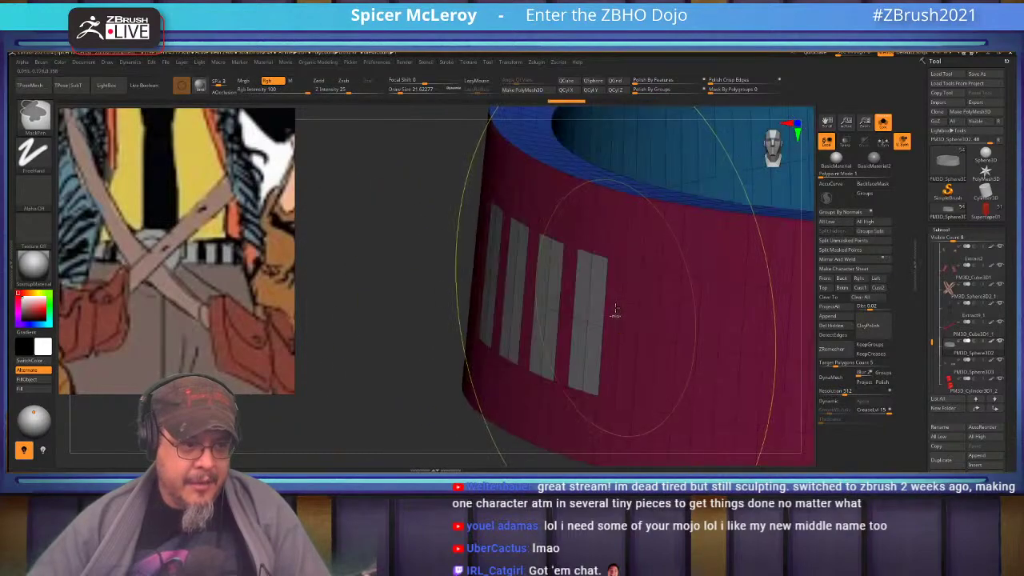
key(ctrl+z)
key(ctrl+z)
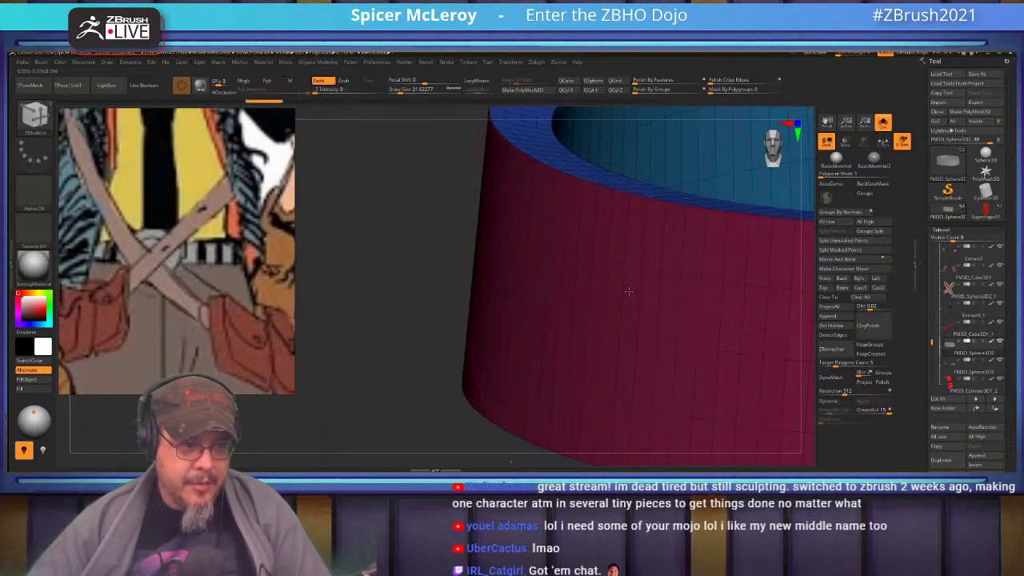
key(ctrl+z)
key(ctrl+z)
key(ctrl+z)
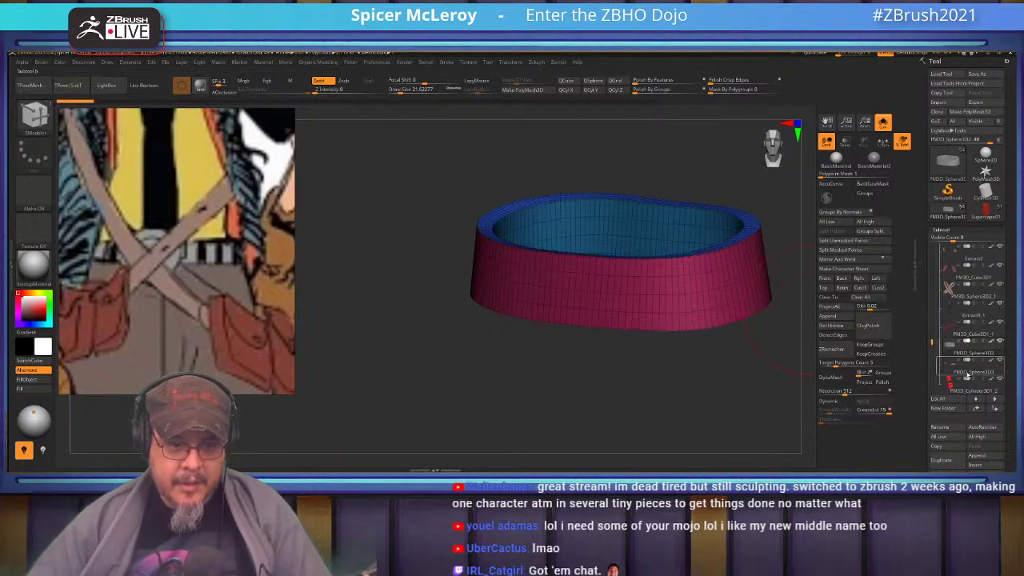
key(ctrl+z)
key(ctrl+z)
key(ctrl+z)
key(ctrl+z)
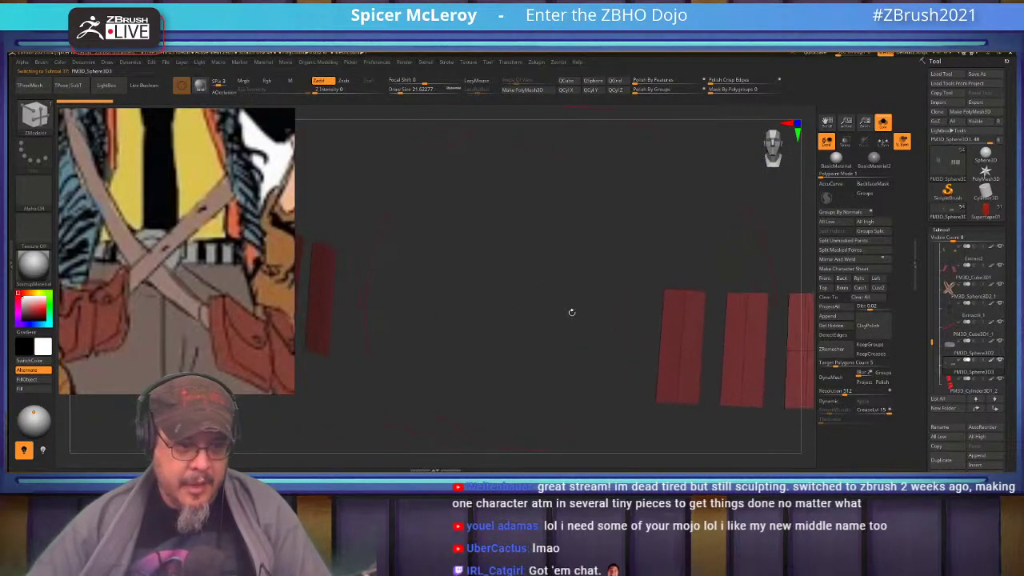
Step: Extrude the separated belt strips into thick blocks using ZModeler's Extrude polygon action with the Polygroup All target
drag(570, 311, 555, 320)
key(b)
key(z)
key(m)
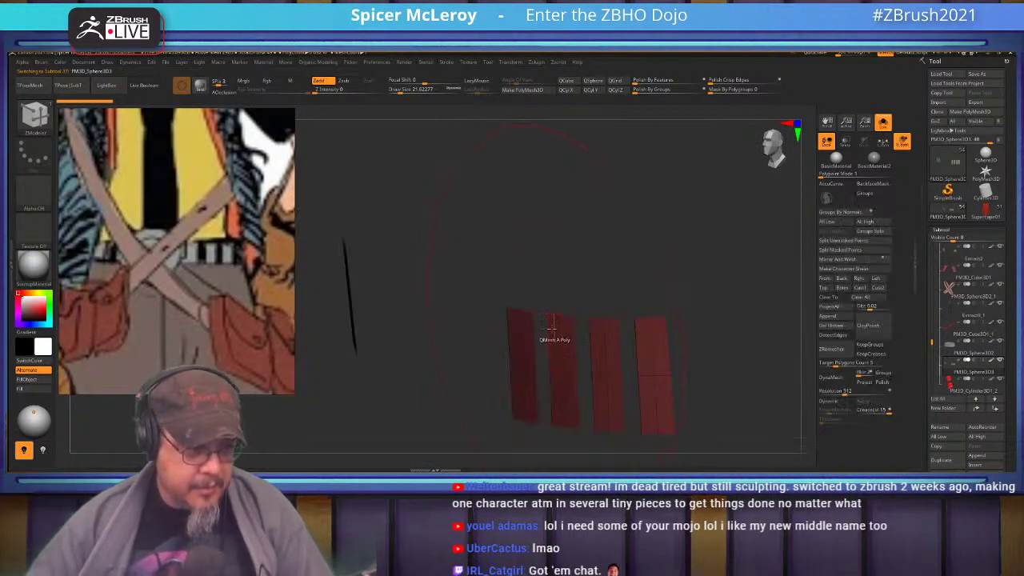
key(space)
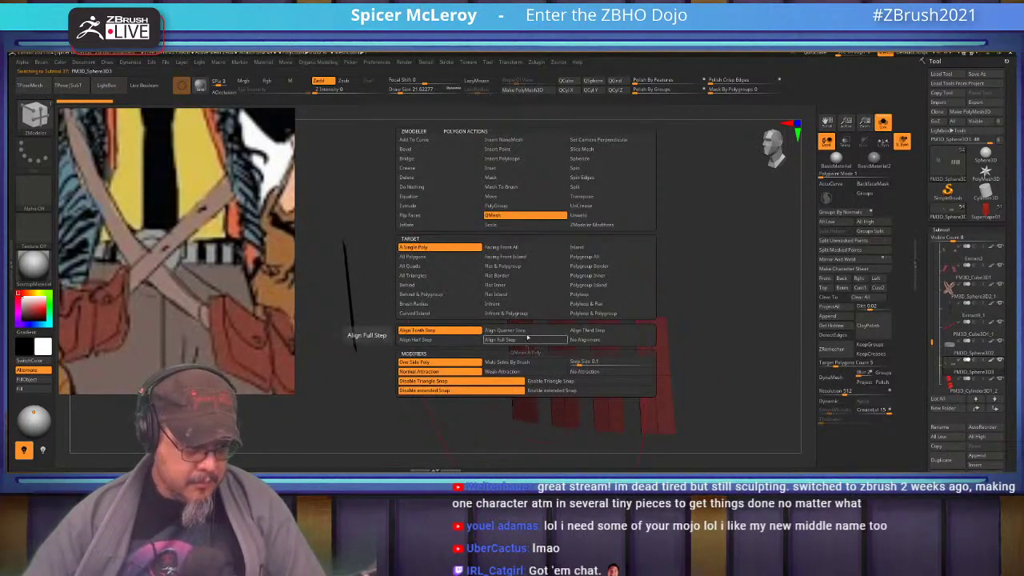
click(412, 206)
click(576, 258)
drag(573, 276, 538, 320)
drag(633, 260, 584, 312)
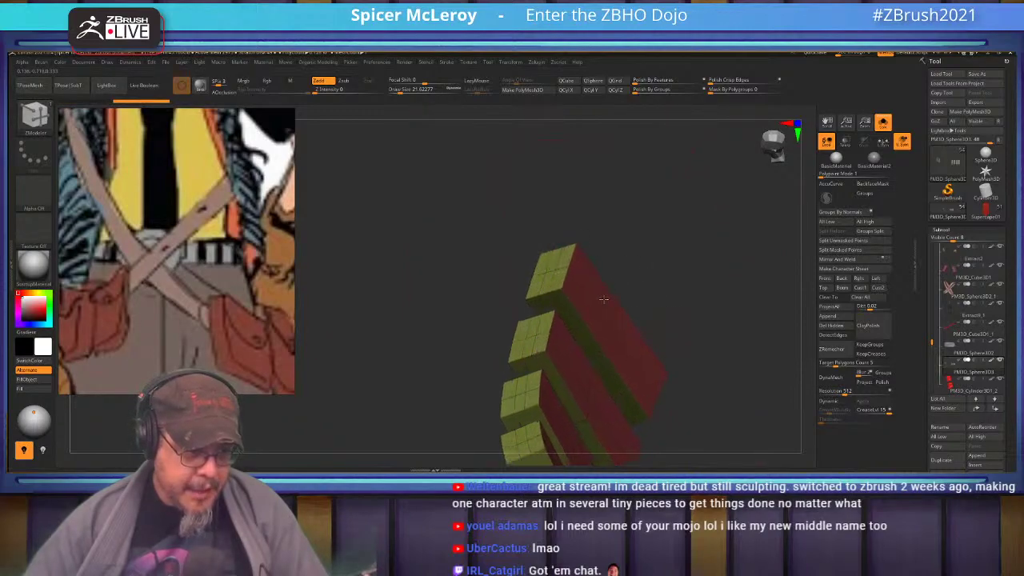
Step: Undo the last strip extrusion, extrude the belt strips less deeply, and bring the whole scene back into view
drag(679, 269, 697, 264)
key(ctrl+z)
drag(613, 309, 613, 305)
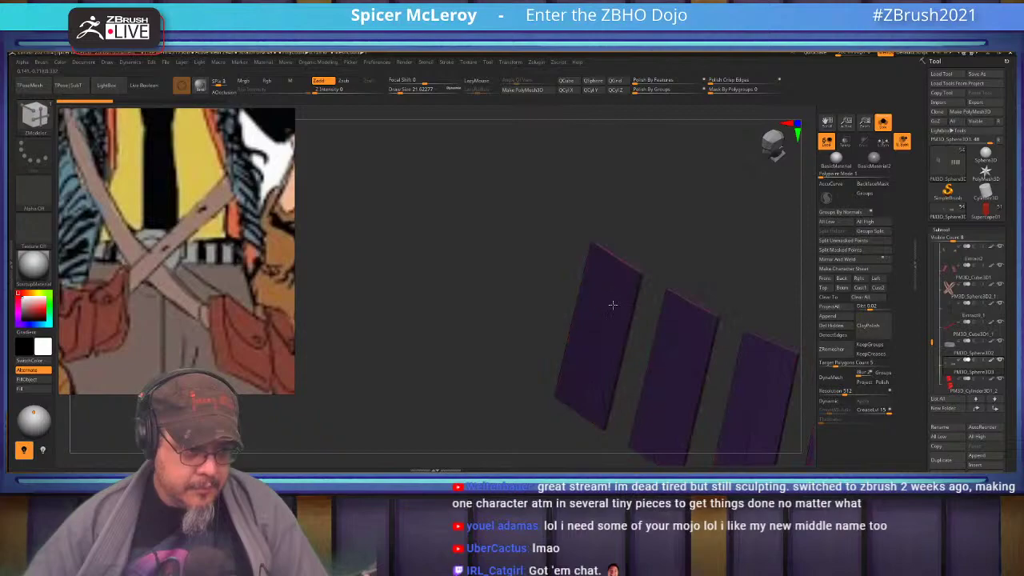
drag(664, 270, 744, 251)
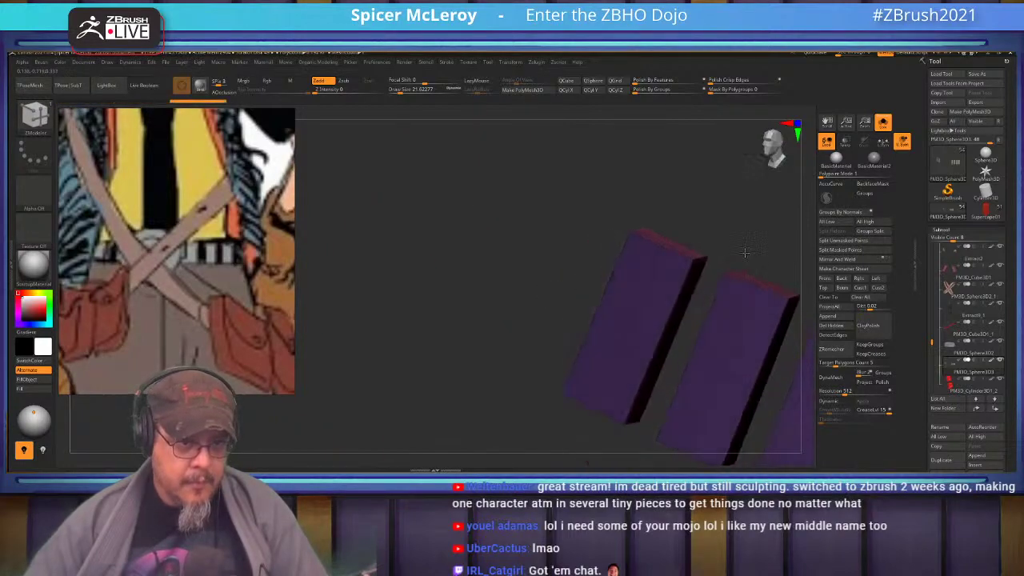
click(881, 124)
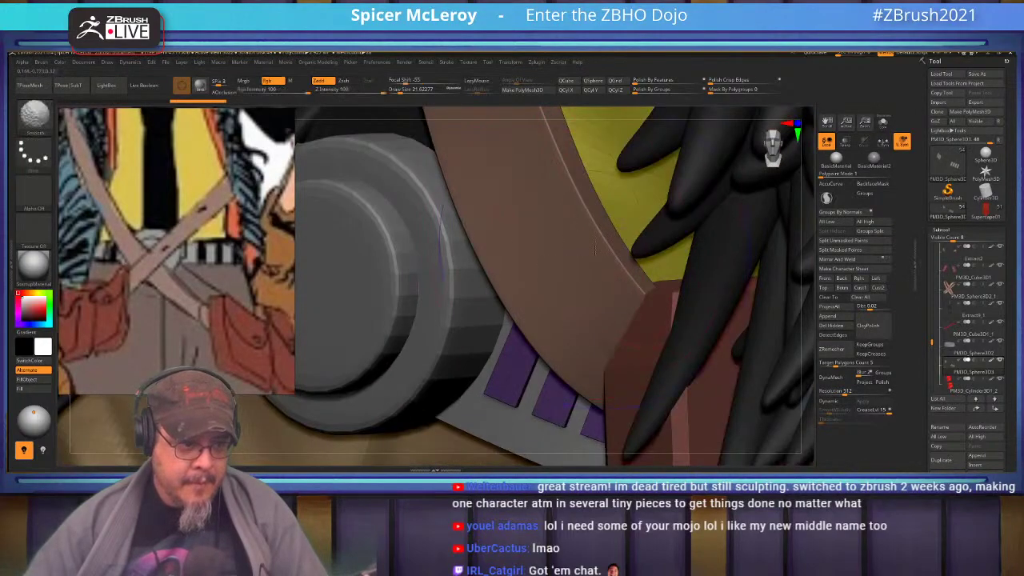
key(f)
shift+drag(569, 266, 654, 276)
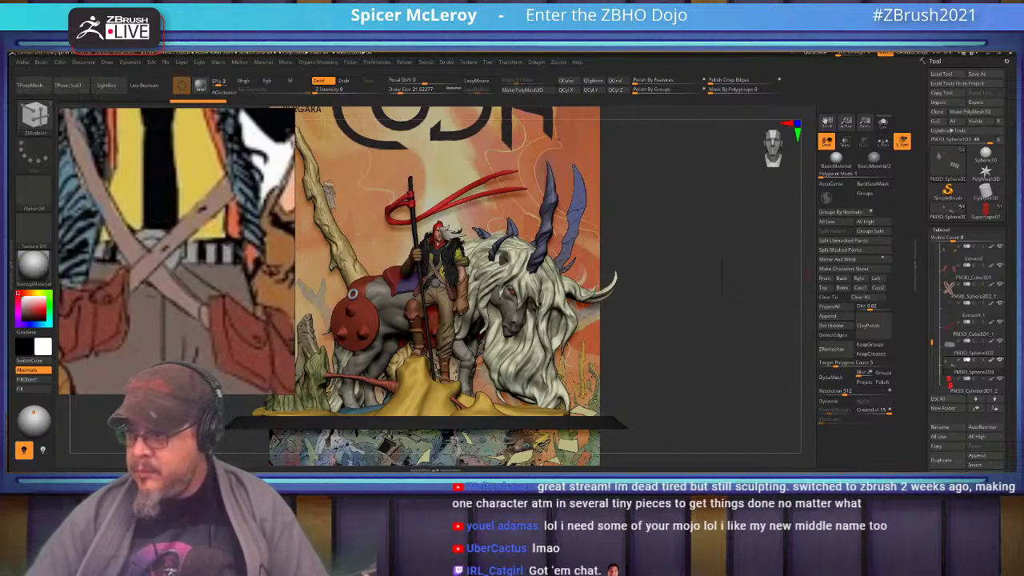
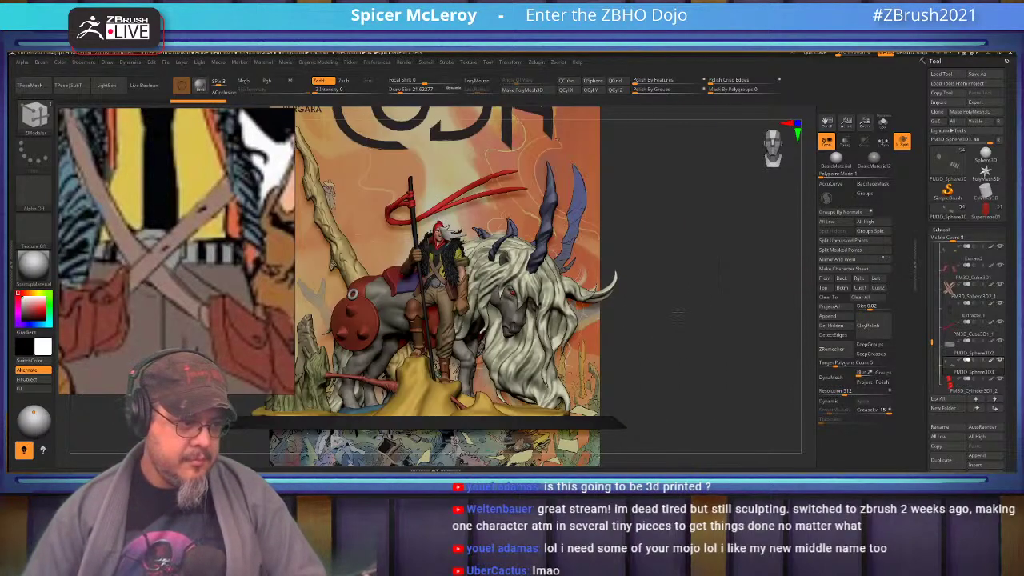
Step: Compare the rider's overall look with the comic pages on the reference board, examining the panels that show the character
alt+right_drag(433, 316, 483, 315)
alt+right_drag(512, 185, 416, 240)
mouse_move(496, 307)
right_down()
mouse_move(464, 276)
mouse_move(443, 311)
mouse_move(505, 317)
mouse_move(489, 283)
mouse_move(551, 304)
mouse_move(553, 294)
mouse_move(560, 330)
mouse_move(506, 323)
mouse_move(496, 296)
mouse_move(526, 304)
mouse_move(503, 295)
mouse_move(514, 300)
mouse_move(506, 272)
mouse_move(497, 293)
right_up()
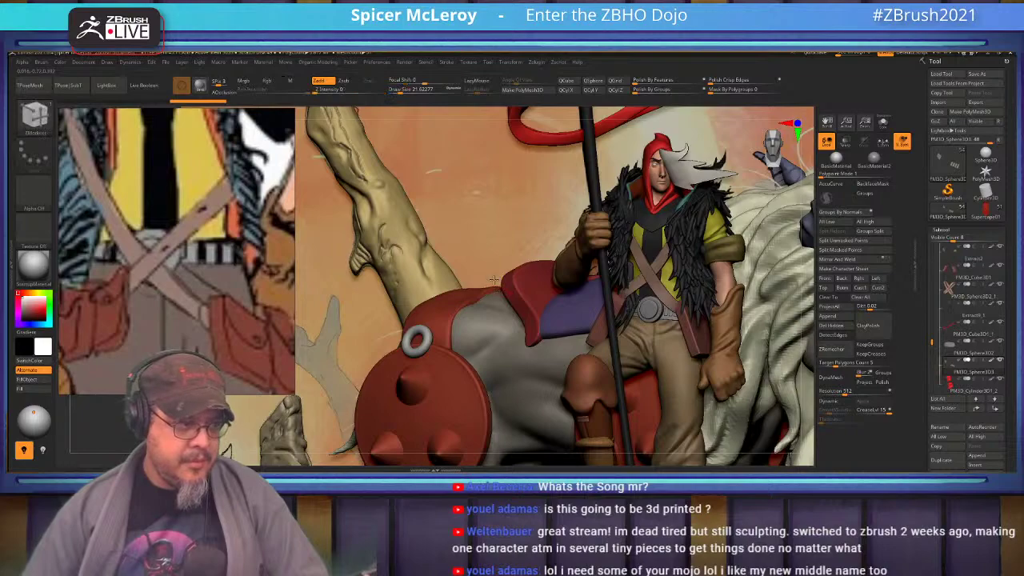
scroll(173, 272, down, 10)
scroll(176, 248, up, 6)
scroll(232, 236, up, 5)
middle_drag(276, 220, 232, 268)
scroll(240, 228, down, 6)
middle_drag(120, 192, 224, 241)
middle_drag(128, 142, 227, 231)
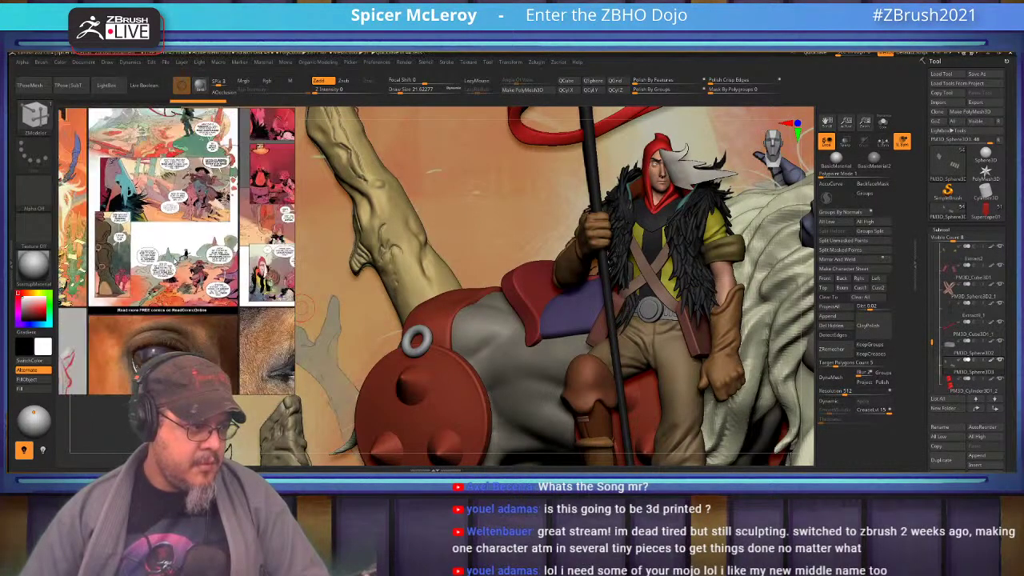
middle_drag(240, 280, 175, 292)
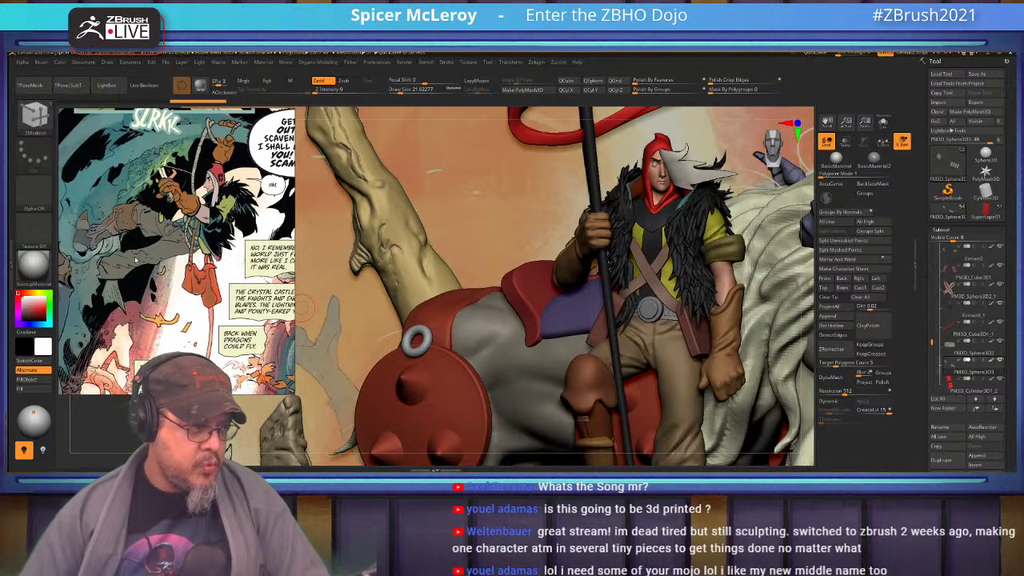
scroll(138, 261, down, 1)
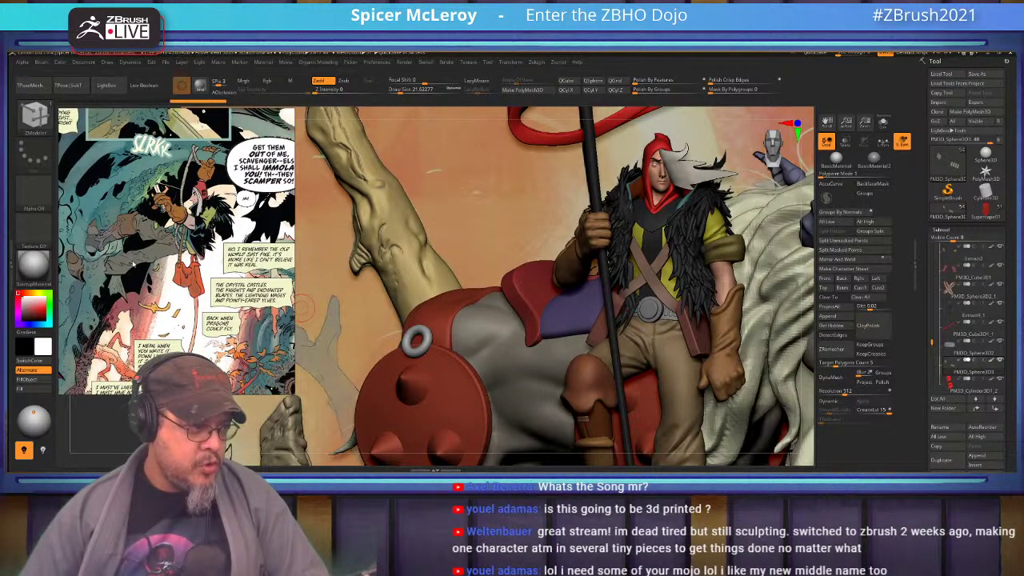
scroll(176, 251, down, 2)
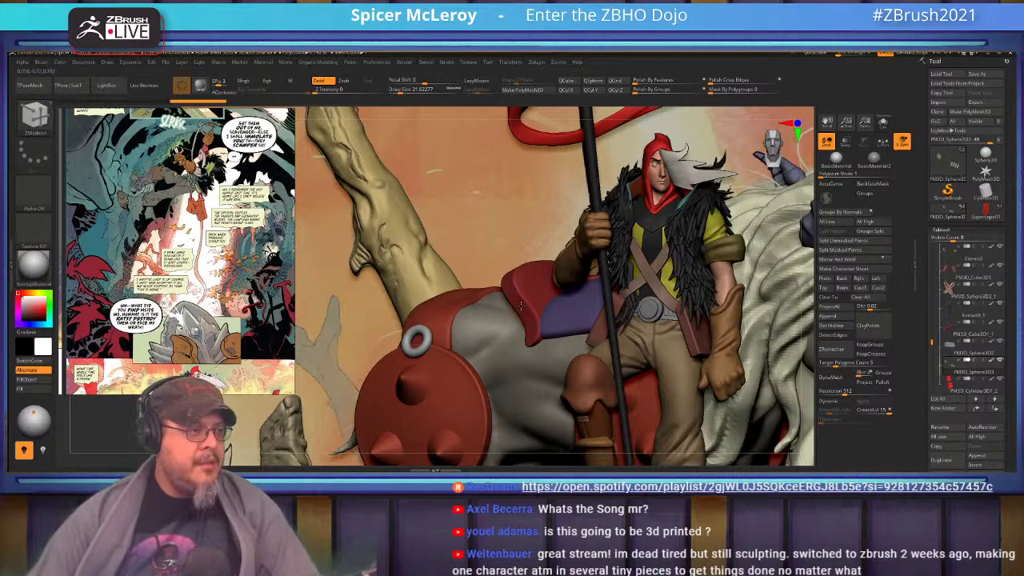
Step: Select the yellow rock mound under the rider, isolate it with the cover artwork plane, and make it see-through
drag(423, 268, 519, 342)
alt+click(520, 341)
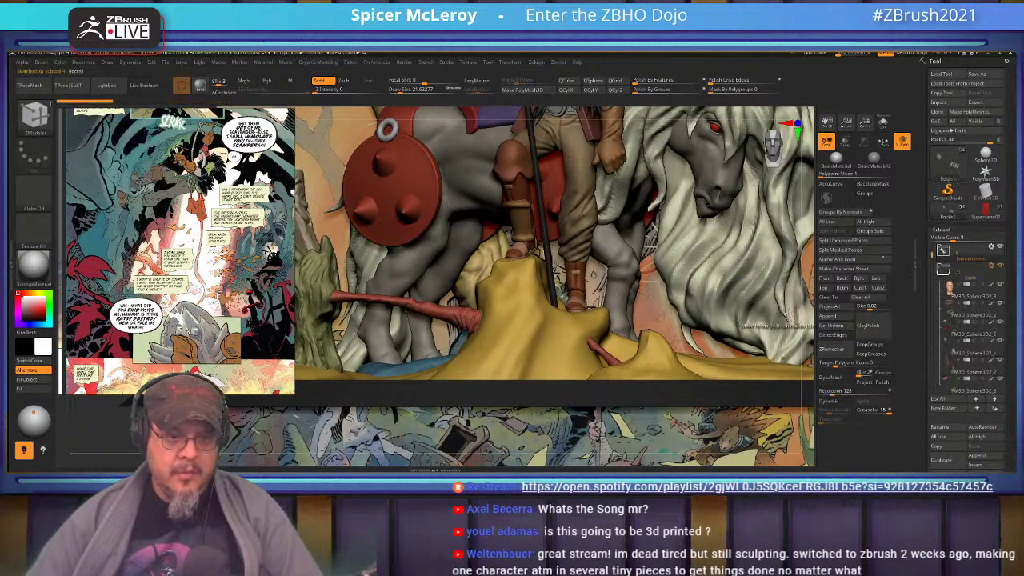
click(944, 252)
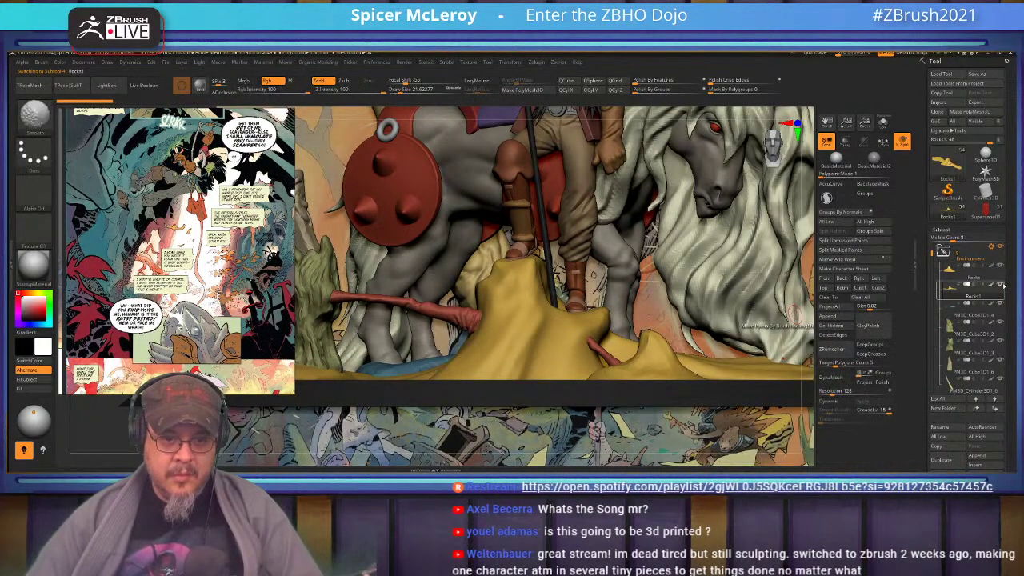
shift+click(999, 285)
drag(932, 253, 932, 244)
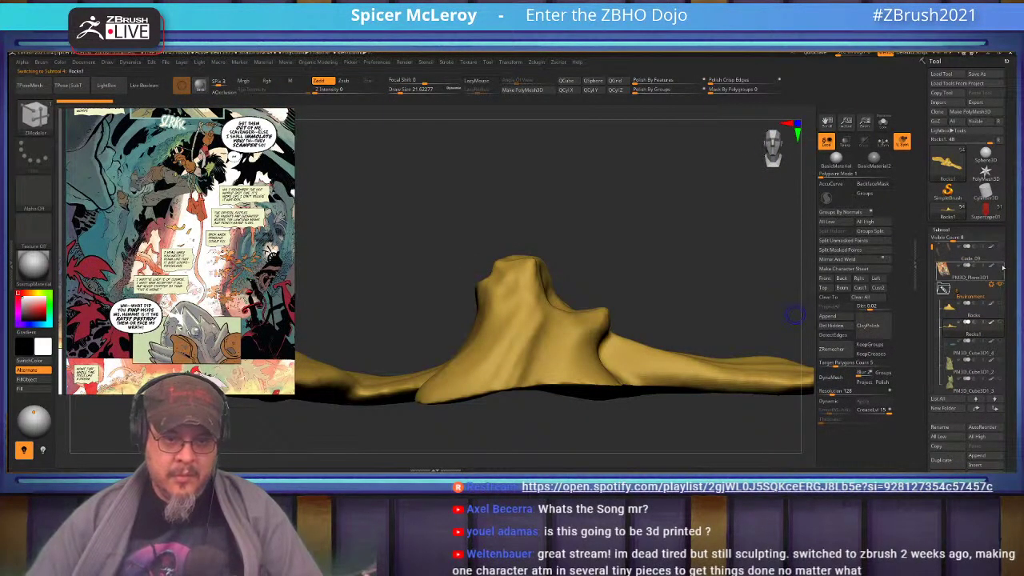
click(1000, 266)
click(845, 141)
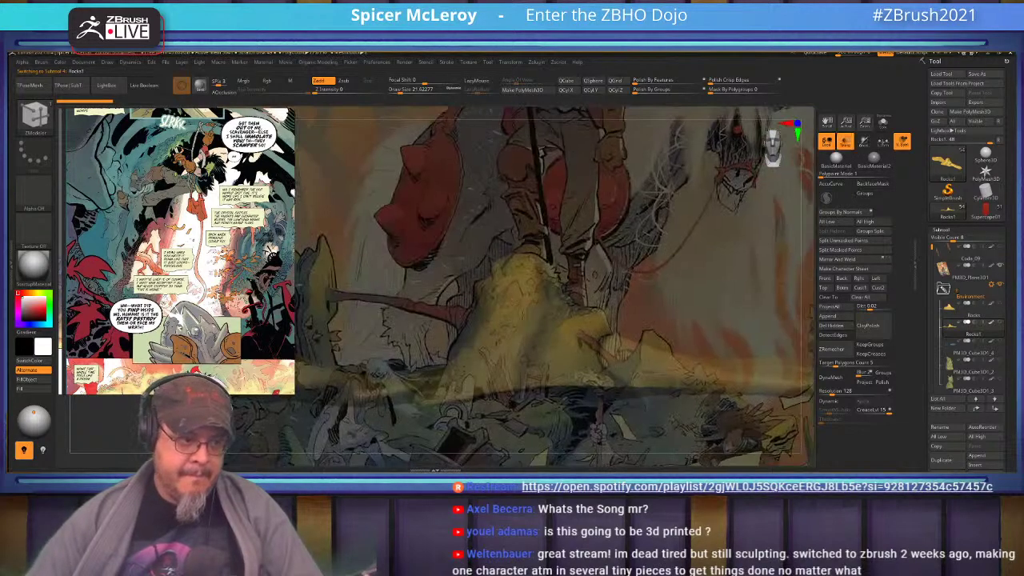
alt+right_drag(556, 242, 512, 180)
mouse_move(612, 296)
alt+right_down()
mouse_move(584, 262)
mouse_move(594, 310)
alt+right_up()
key(b)
key(d)
key(s)
key(s)
key(shift+f)
key(shift+f)
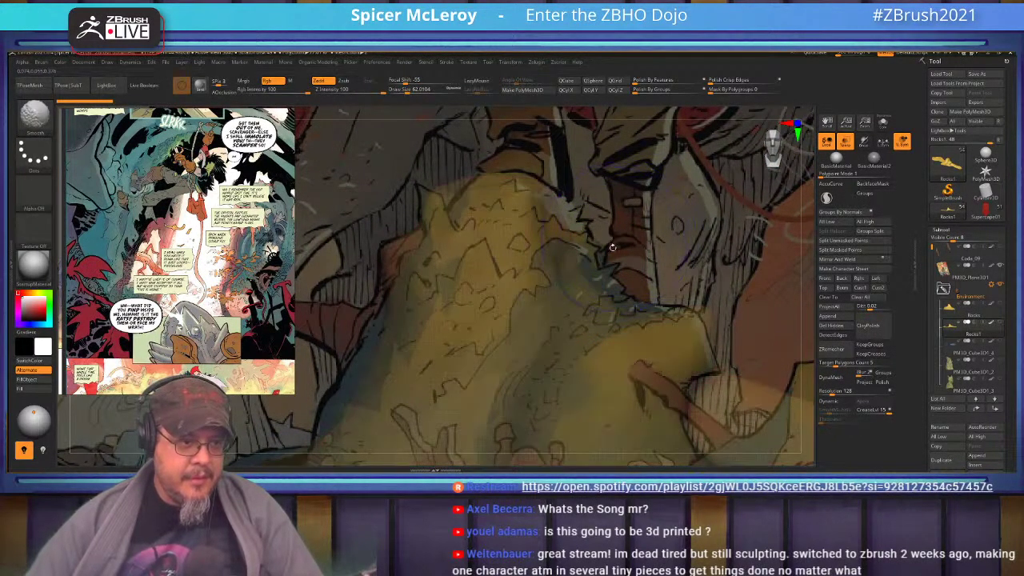
Step: Reshape the mound's upper edge to the artwork's outline using the Move brush at a draw size of about 77
key(b)
key(m)
key(v)
key(s)
click(590, 281)
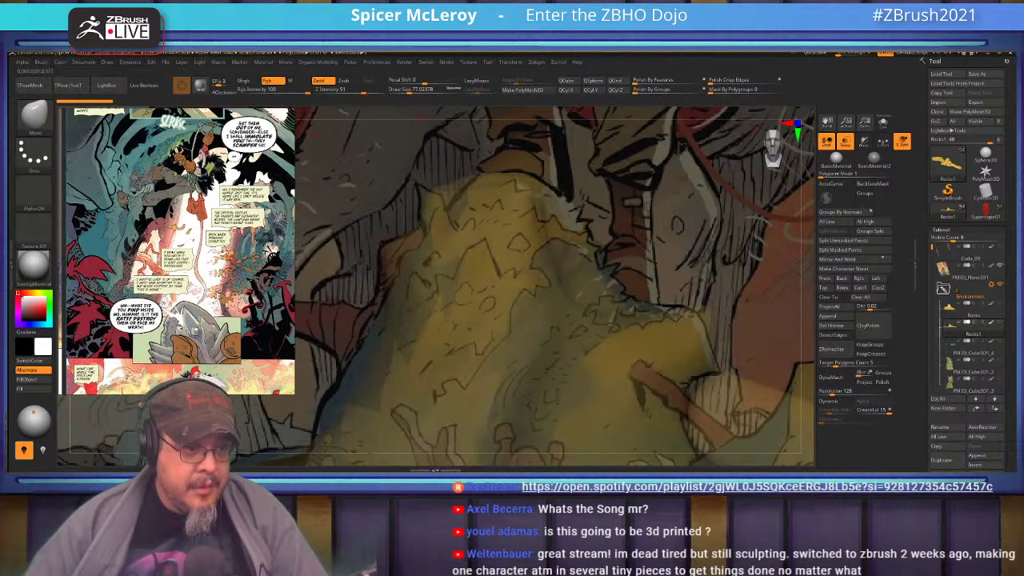
alt+right_drag(573, 208, 721, 226)
drag(592, 214, 601, 229)
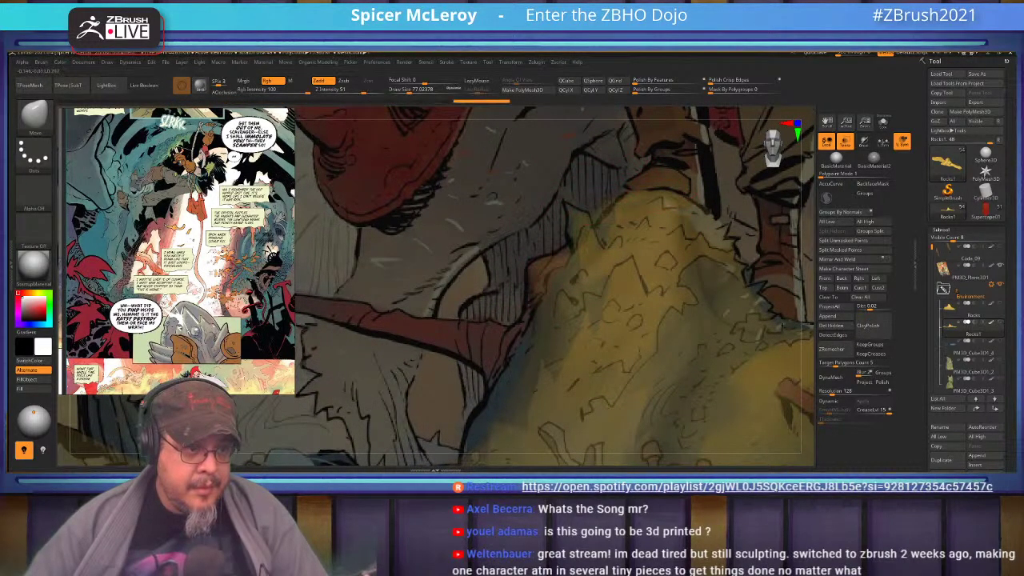
key(shift)
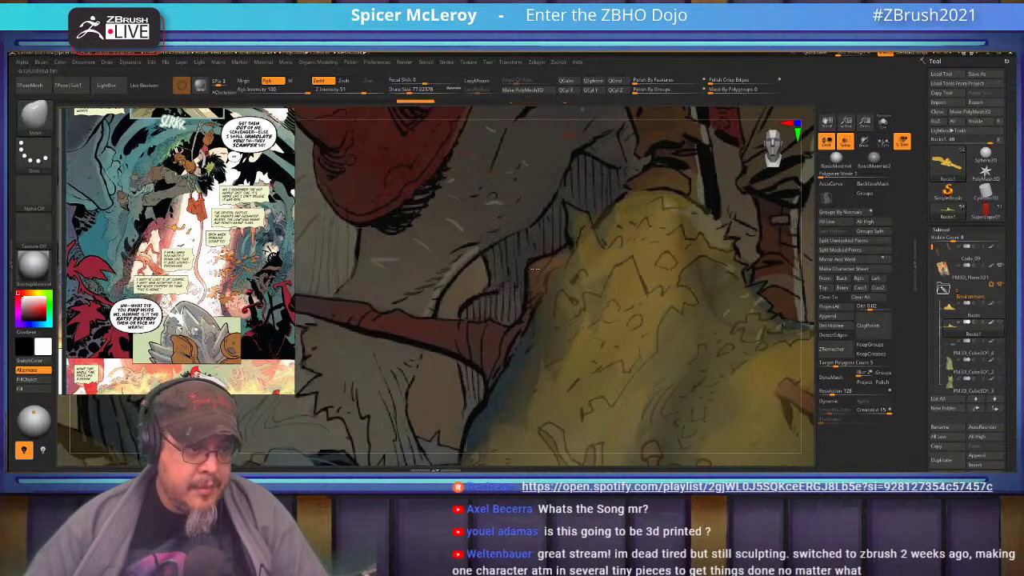
Step: Pull the mound's lower flank and base to match the drawn outline, with the Move brush at a draw size of about 90
alt+right_drag(541, 365, 491, 307)
key(shift+f)
key(s)
click(508, 322)
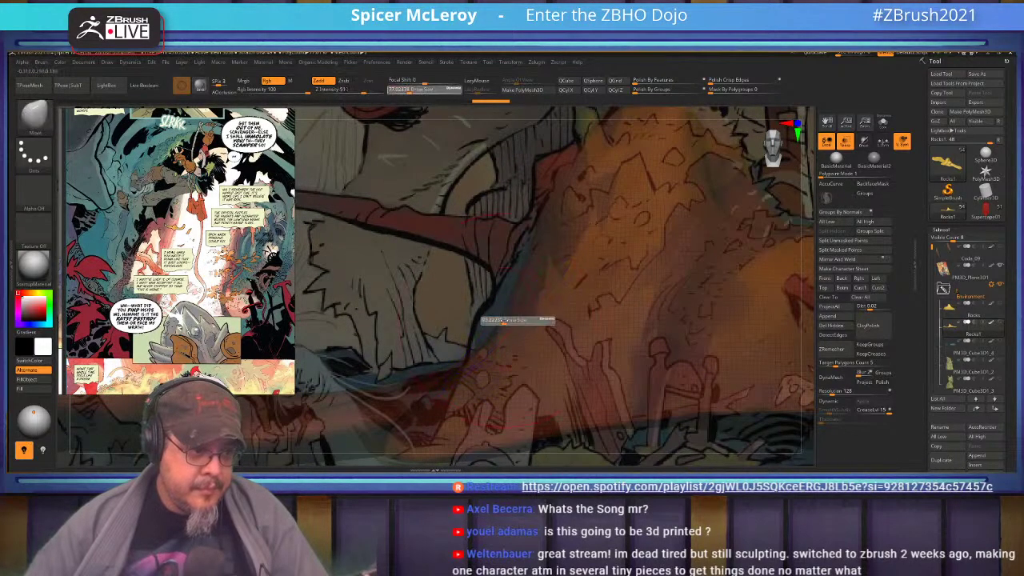
drag(517, 247, 529, 241)
alt+right_drag(529, 241, 577, 165)
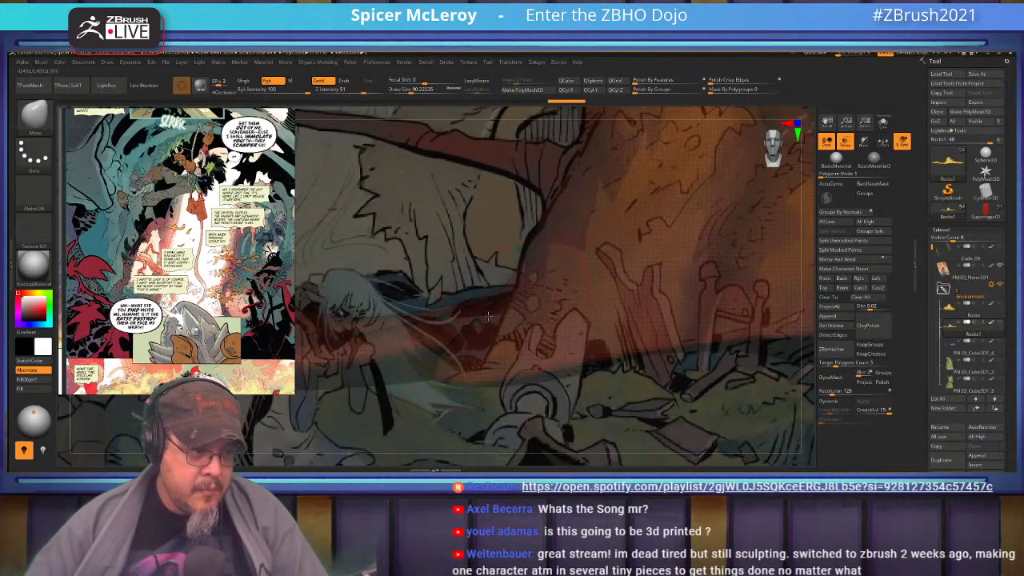
mouse_move(491, 327)
mouse_down()
mouse_move(502, 297)
mouse_move(532, 279)
mouse_up()
alt+right_drag(640, 250, 560, 278)
drag(560, 278, 570, 271)
mouse_move(570, 271)
alt+right_down()
mouse_move(497, 316)
mouse_move(535, 336)
alt+right_up()
alt+right_drag(576, 288, 520, 322)
Step: Build up the mound's front surface along the folds drawn in the artwork using the ClayBuildup brush
key(b)
key(c)
key(b)
drag(617, 215, 542, 255)
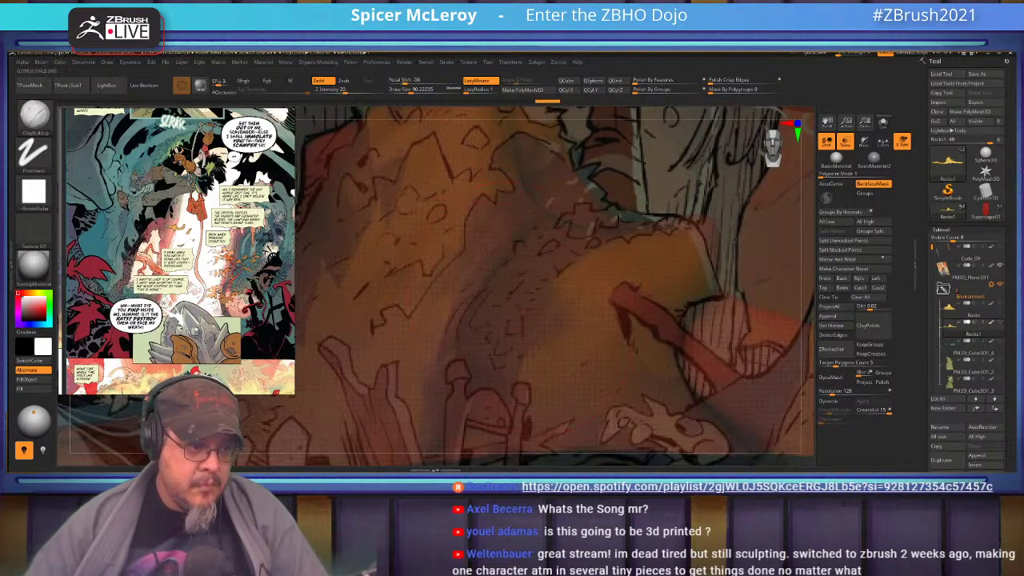
drag(510, 335, 521, 317)
mouse_move(494, 160)
alt+right_down()
mouse_move(530, 191)
mouse_move(555, 247)
mouse_move(582, 244)
mouse_move(604, 227)
mouse_move(622, 172)
alt+right_up()
mouse_move(594, 240)
alt+right_down()
mouse_move(576, 286)
mouse_move(611, 212)
mouse_move(609, 261)
mouse_move(596, 261)
alt+right_up()
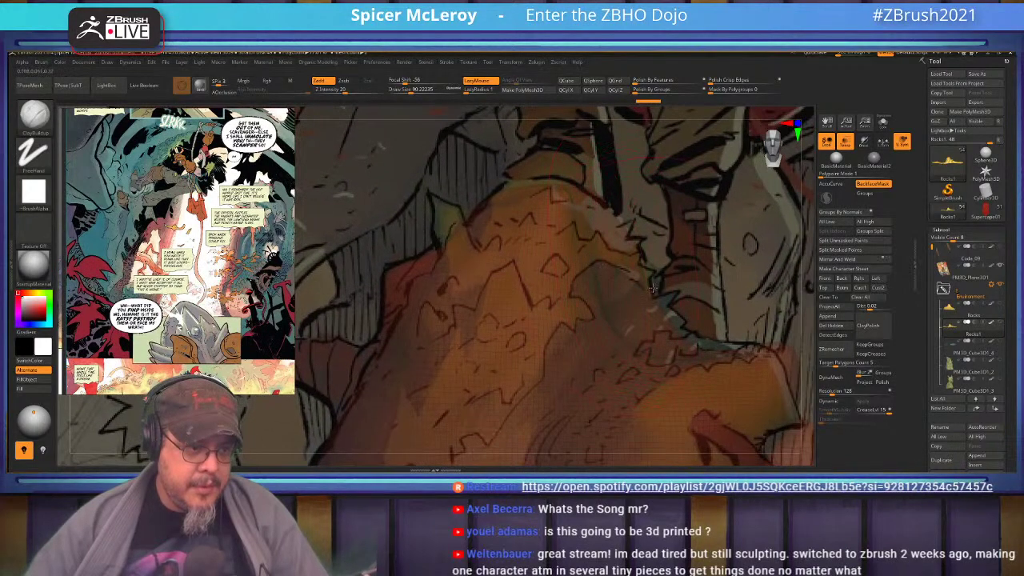
Step: Paint a mask over the mound's peak and front following the scaly area in the artwork, at draw size 28.75, and turn transparency off
key(s)
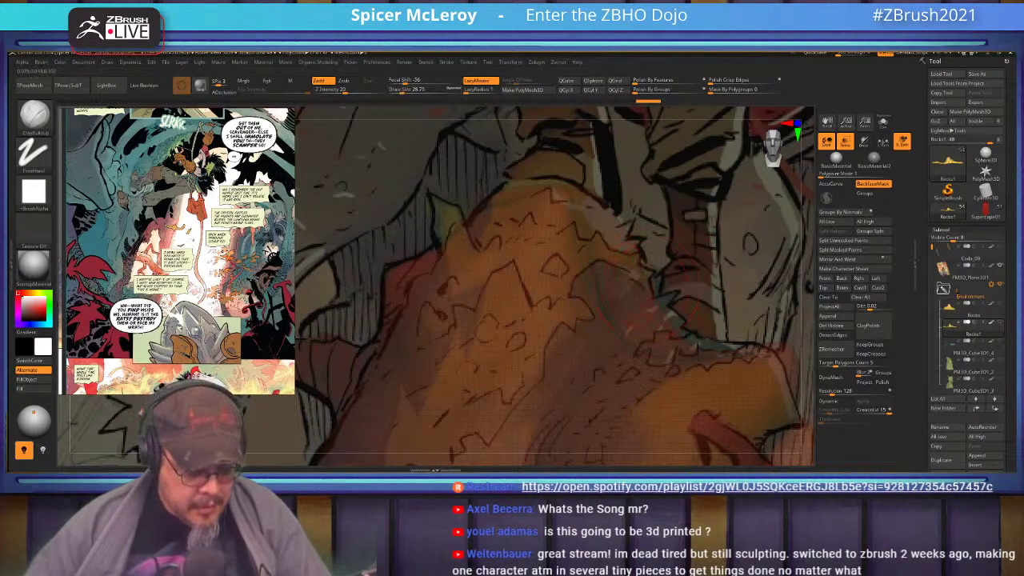
key(b)
key(m)
click(659, 300)
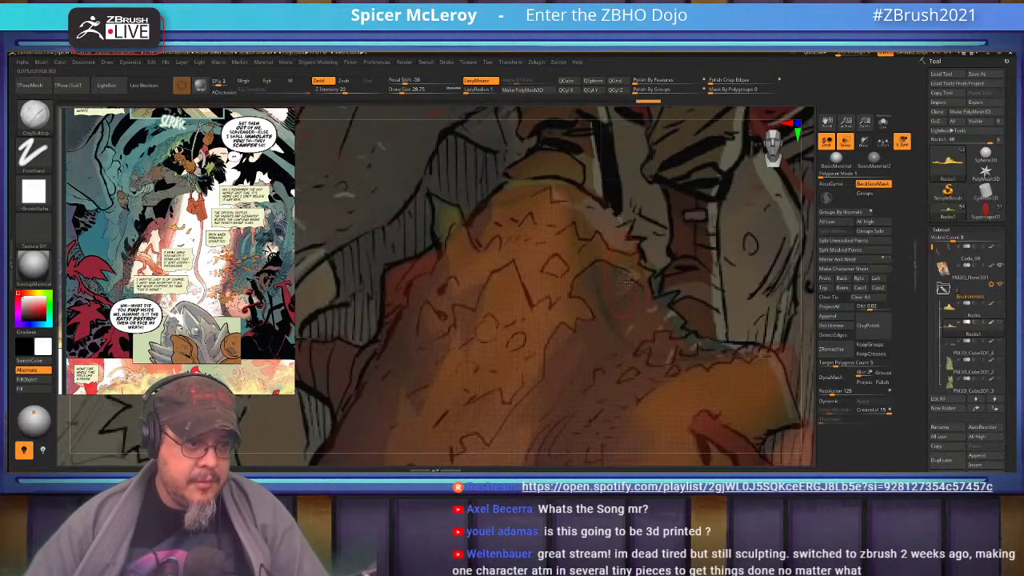
mouse_move(627, 277)
ctrl+mouse_down()
mouse_move(594, 259)
mouse_move(570, 276)
mouse_move(584, 298)
mouse_move(575, 329)
mouse_move(559, 324)
mouse_move(519, 401)
mouse_move(464, 452)
mouse_move(417, 453)
mouse_move(385, 384)
mouse_move(379, 320)
mouse_move(400, 286)
mouse_move(460, 257)
mouse_move(506, 197)
mouse_move(597, 196)
mouse_move(624, 222)
ctrl+mouse_up()
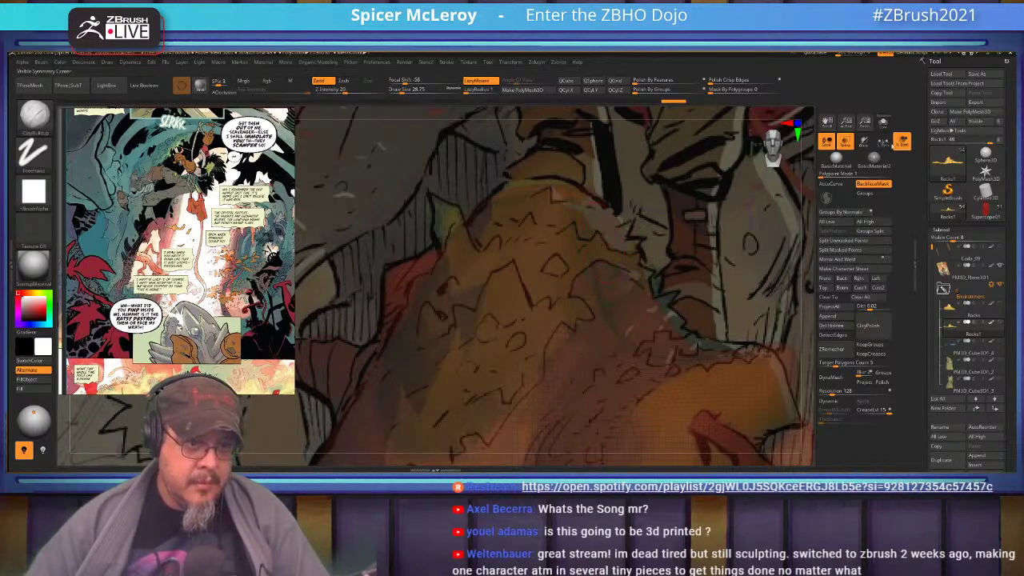
click(846, 144)
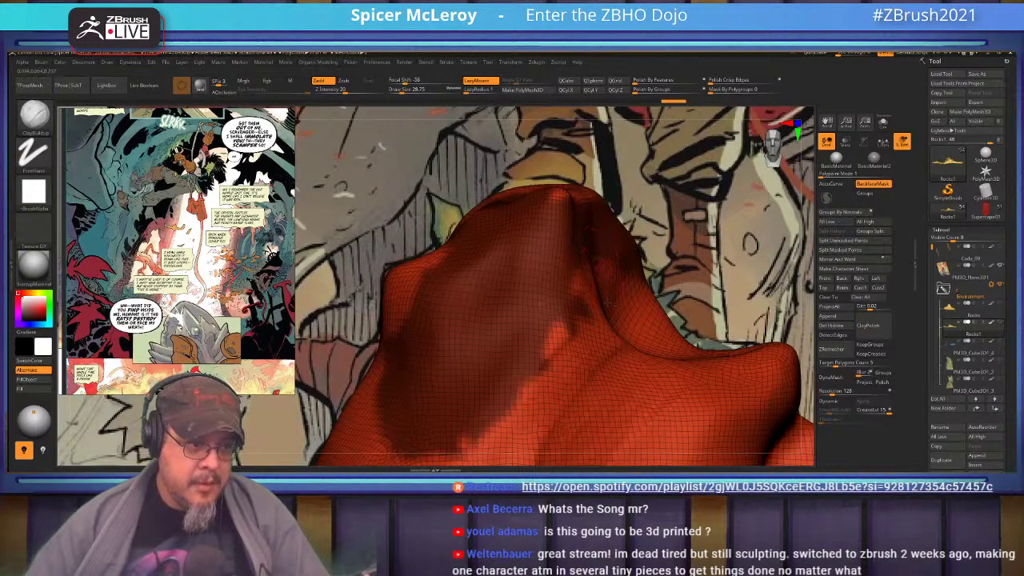
ctrl+right_drag(604, 299, 608, 349)
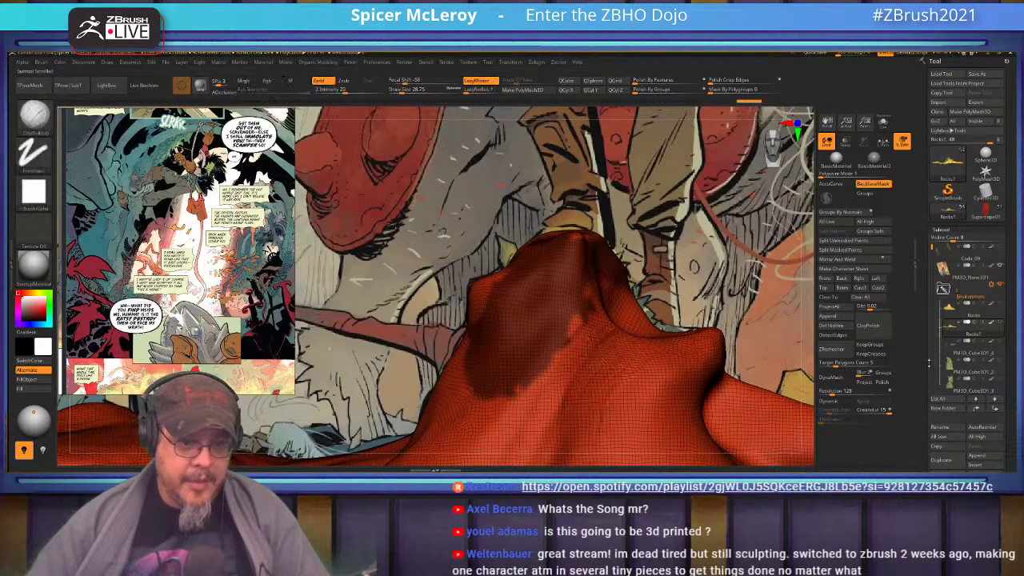
Step: Extract the masked area of the mound at a thickness of 0.005 and accept it as a new subtool
drag(1008, 376, 1008, 178)
drag(954, 345, 955, 349)
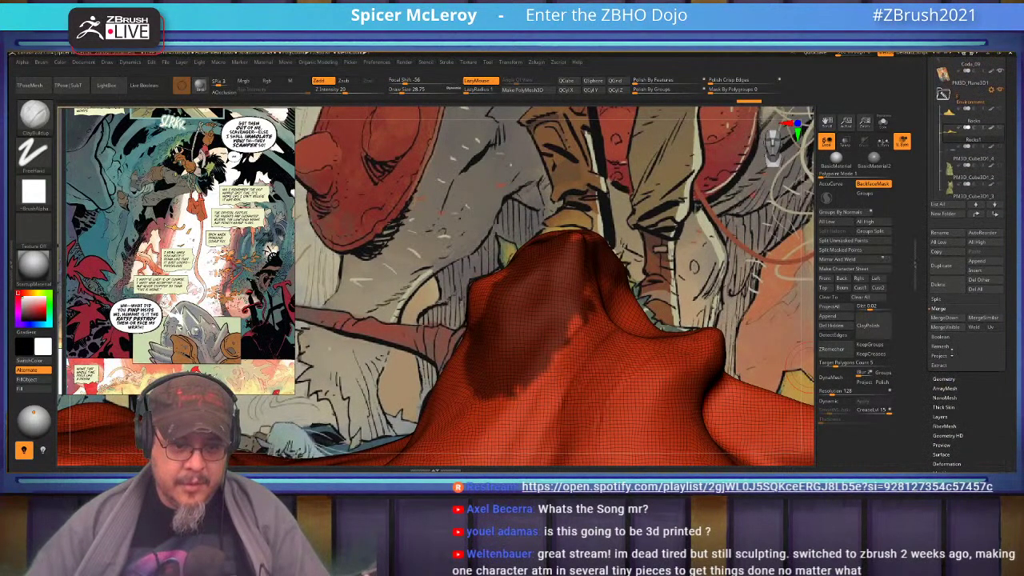
click(942, 365)
click(985, 365)
text(.005)
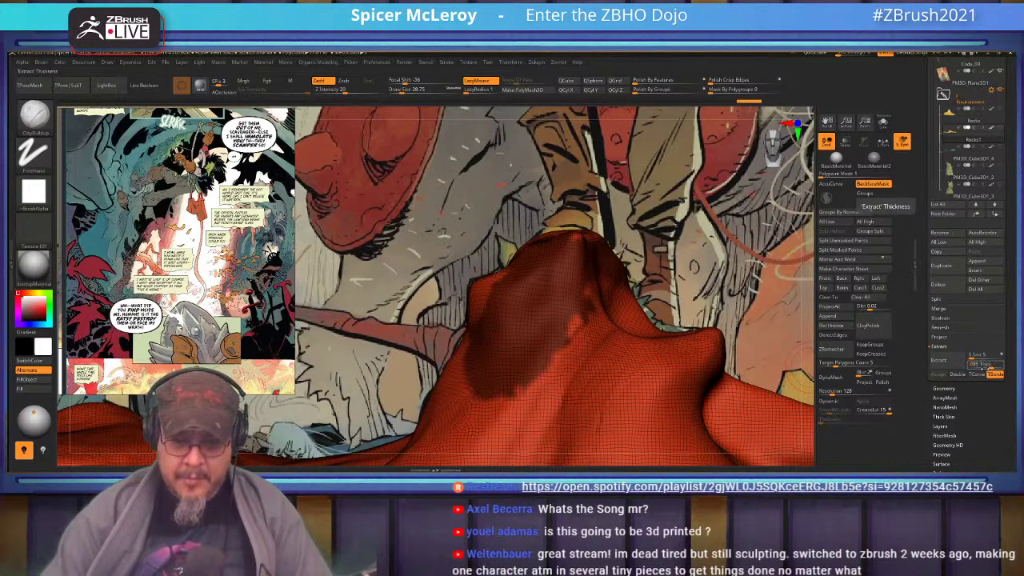
click(944, 360)
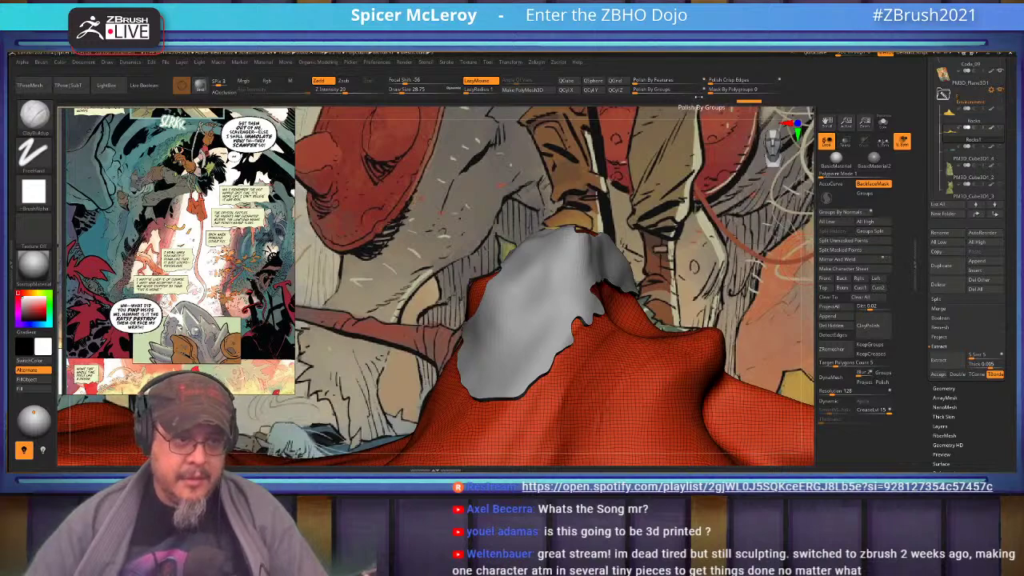
click(937, 374)
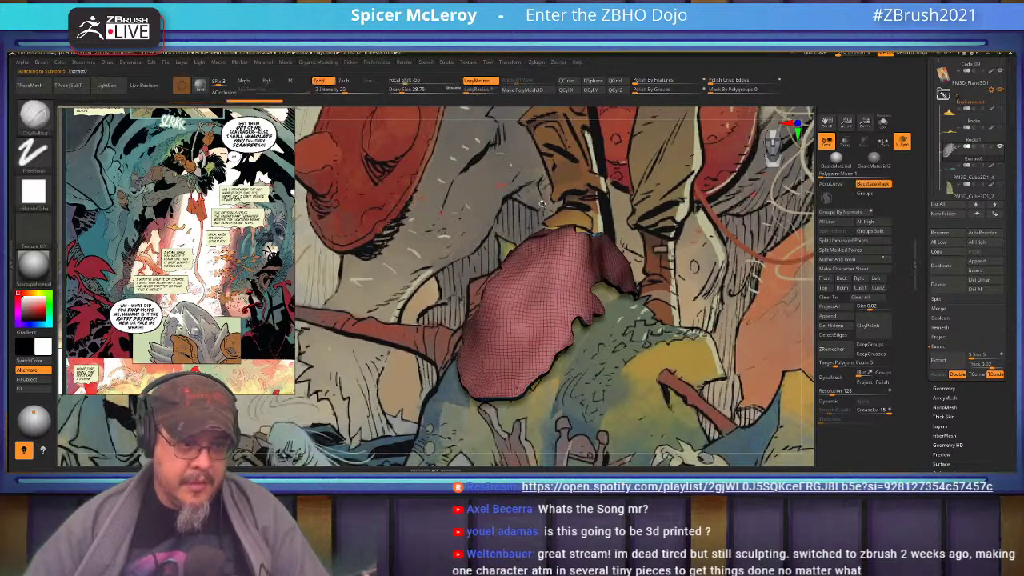
Step: Turn on transparency and turn off the polyframe for the extracted covering, and switch to the Move brush with AccuCurve enabled
mouse_move(656, 258)
mouse_down()
mouse_move(606, 291)
mouse_move(629, 292)
mouse_move(601, 291)
mouse_move(667, 274)
mouse_up()
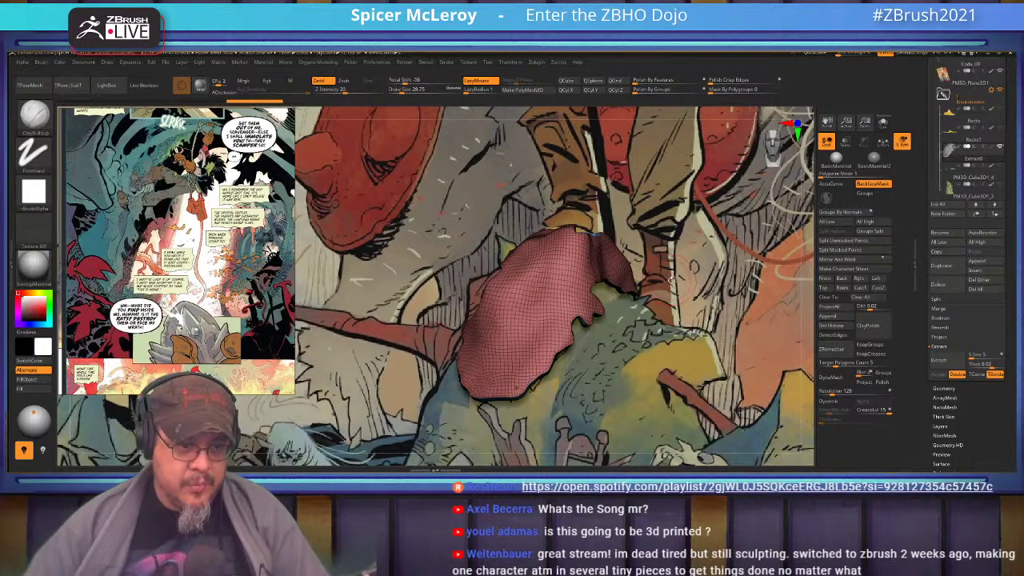
click(882, 122)
click(882, 122)
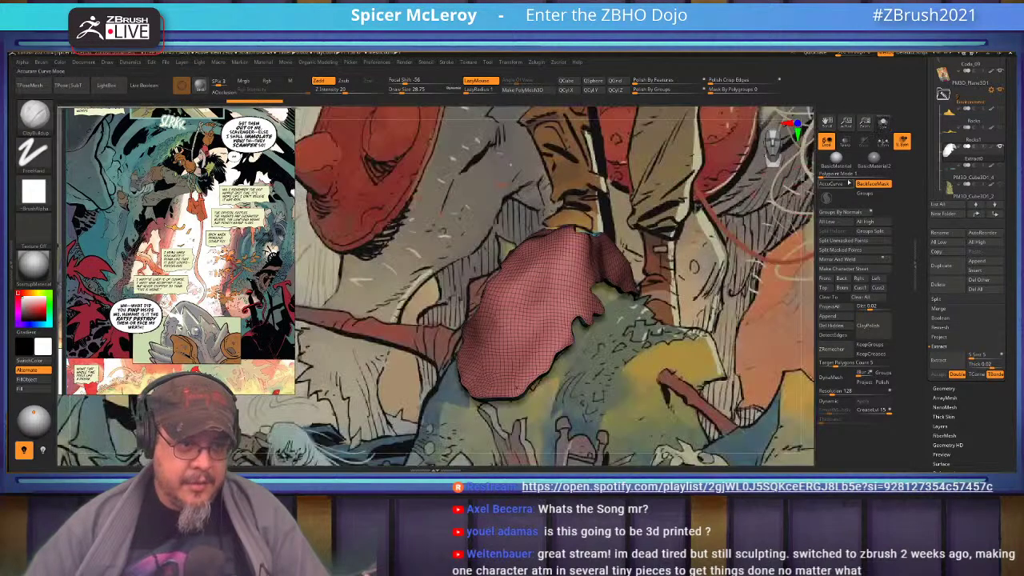
click(846, 146)
key(shift+f)
mouse_move(606, 274)
alt+mouse_down()
mouse_move(632, 268)
mouse_move(622, 280)
alt+mouse_up()
key(b)
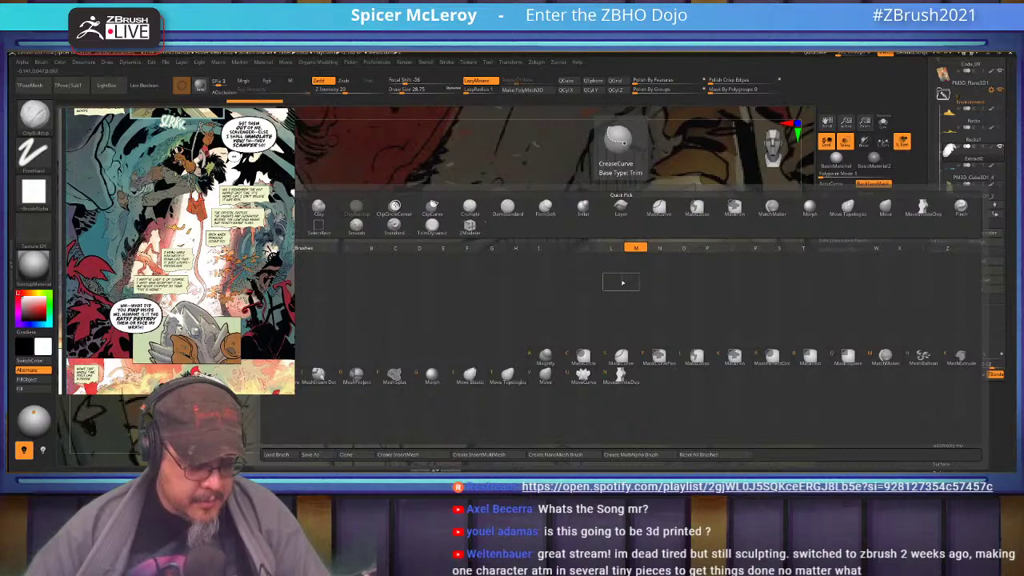
key(v)
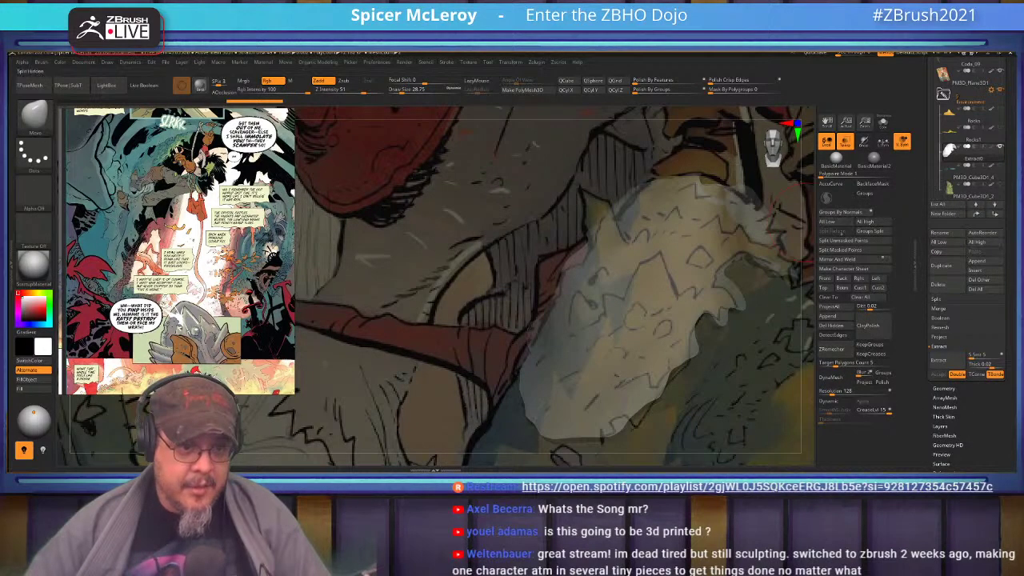
click(831, 183)
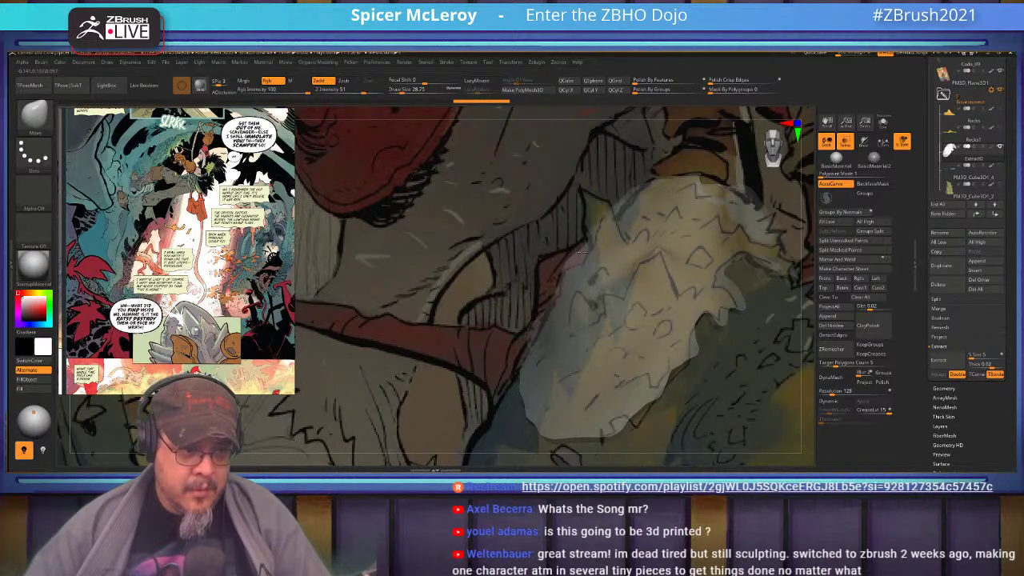
Step: Pull pointed spikes out of the covering's upper outline to match the artwork, with the Move brush at draw size 15.55
alt+right_drag(593, 290, 613, 338)
drag(628, 285, 608, 248)
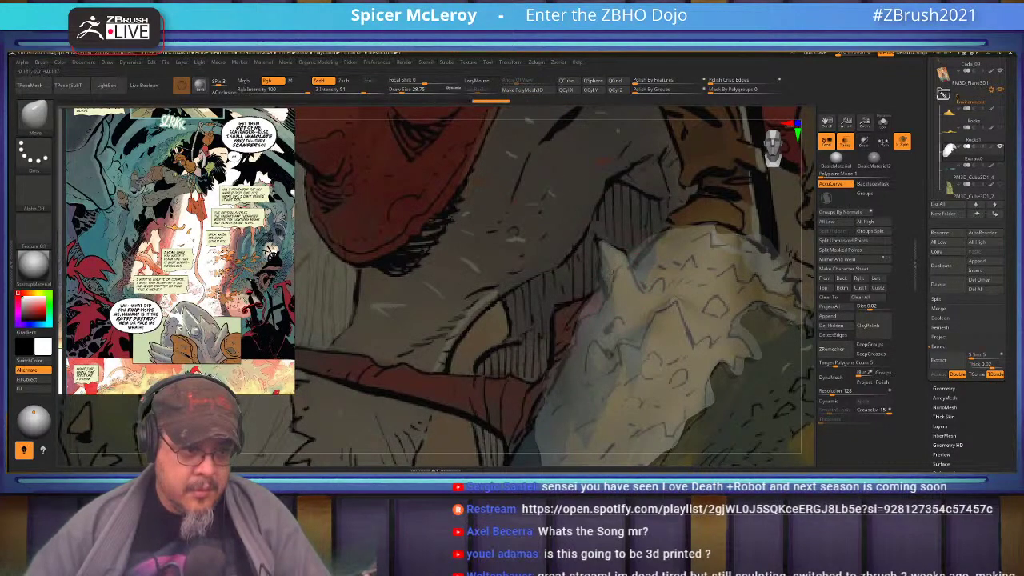
alt+right_drag(625, 272, 537, 269)
drag(628, 214, 616, 239)
key(ctrl+z)
key(s)
right_drag(637, 210, 624, 248)
drag(624, 247, 670, 289)
mouse_move(668, 233)
mouse_down()
mouse_move(705, 279)
mouse_move(693, 273)
mouse_up()
mouse_move(734, 228)
mouse_down()
mouse_move(719, 286)
mouse_move(708, 272)
mouse_up()
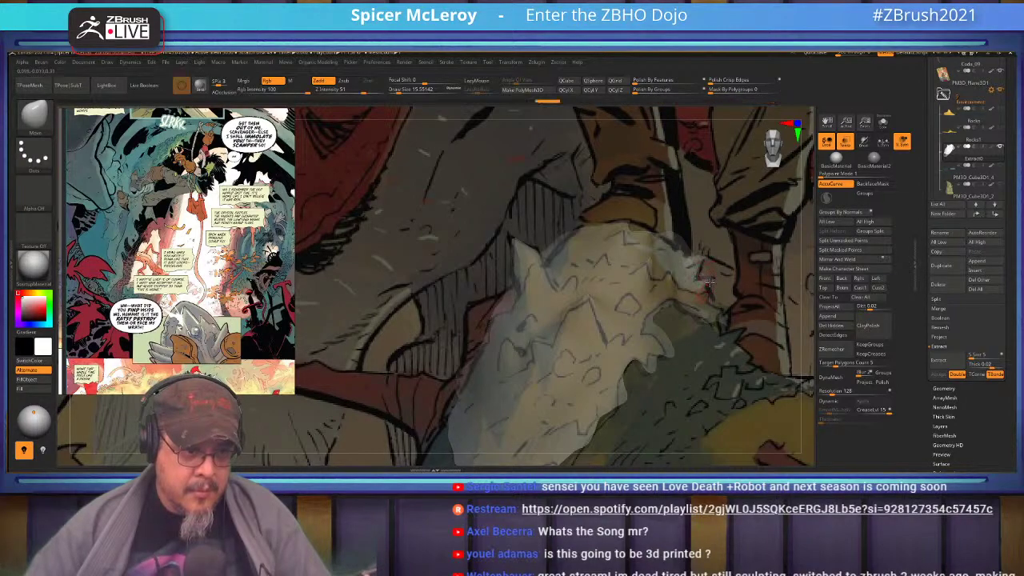
drag(676, 303, 666, 316)
alt+right_drag(661, 328, 678, 272)
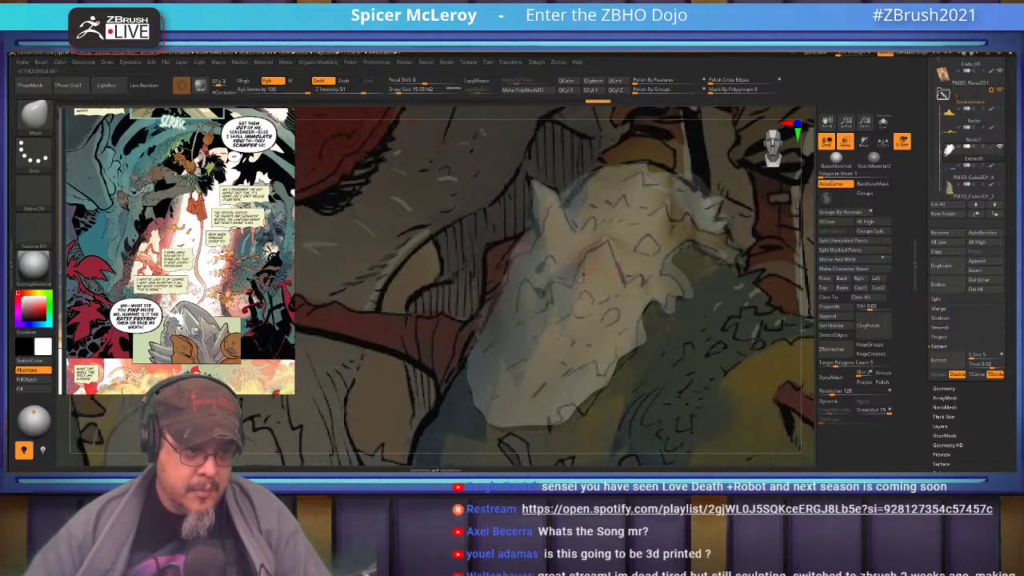
Step: Pull the covering's lower edge to follow the drawn outline, with the Move brush at a draw size of about 37
alt+right_drag(594, 306, 627, 276)
alt+right_drag(634, 343, 627, 300)
key(s)
click(633, 305)
click(609, 336)
drag(596, 351, 591, 341)
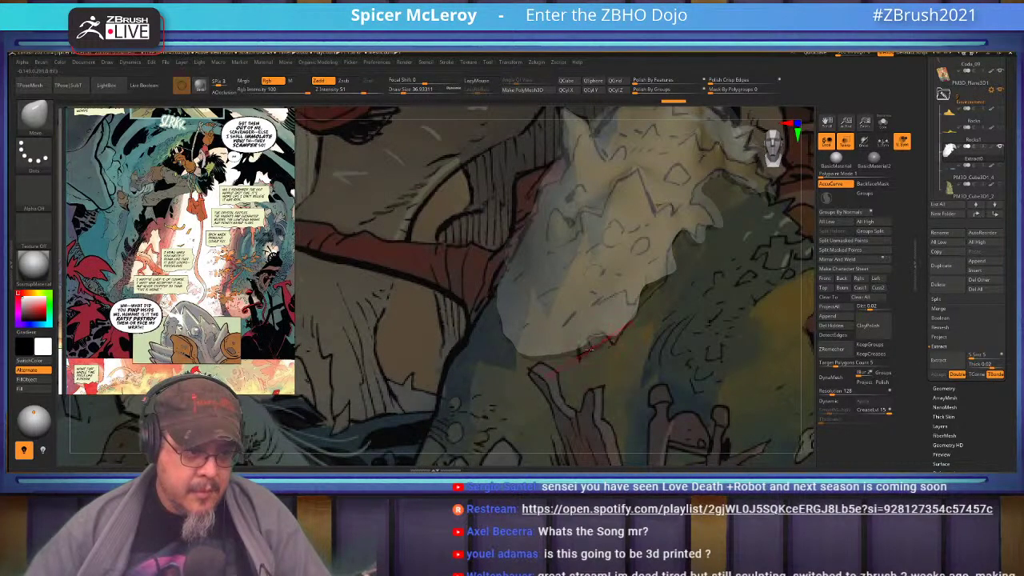
Step: Raise spikes across the covering's front where scales are drawn, using the Move Infinite Depth brush with AccuCurve, and return to the Move brush
alt+right_drag(583, 316, 603, 328)
key(b)
key(m)
key(i)
click(832, 184)
alt+right_drag(596, 338, 615, 340)
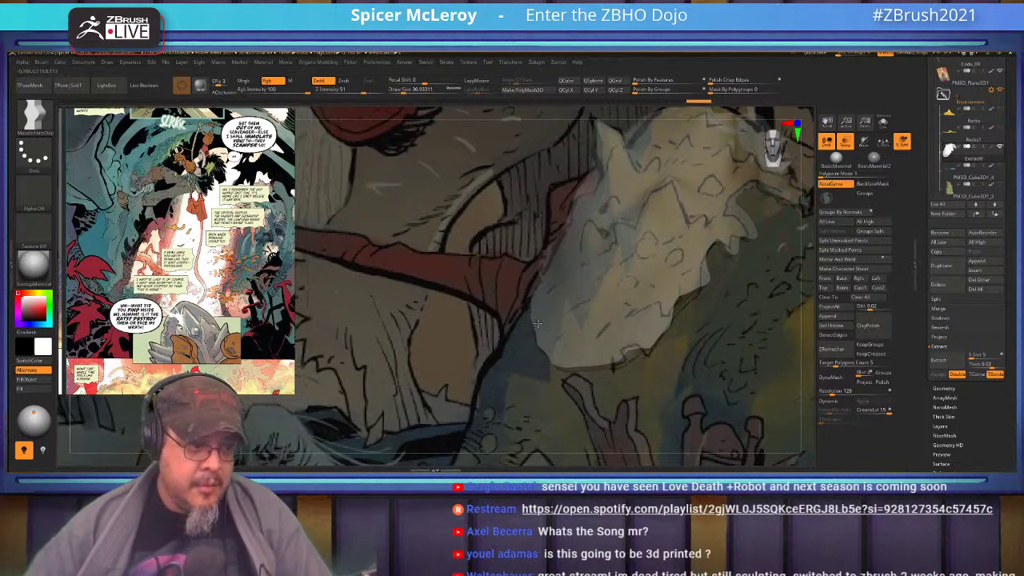
alt+right_drag(595, 252, 593, 297)
key(s)
click(588, 291)
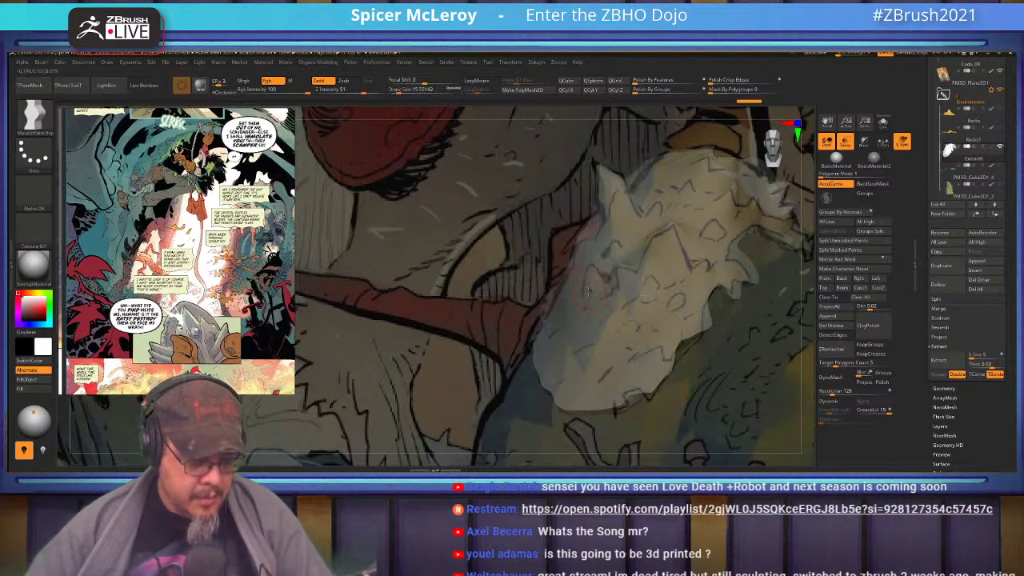
key(b)
key(m)
key(v)
alt+right_drag(593, 223, 491, 338)
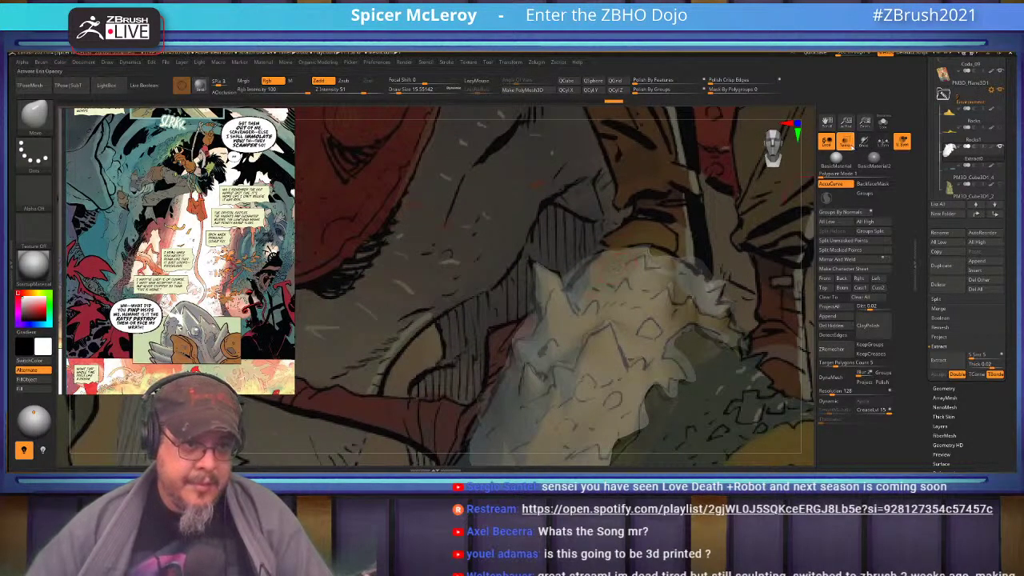
Step: Turn transparency off and build up the tallest spike's surface with the ClayBuildup brush at a draw size of about 17
click(846, 142)
right_drag(621, 250, 649, 223)
mouse_move(569, 209)
right_down()
mouse_move(601, 238)
mouse_move(616, 280)
mouse_move(621, 245)
mouse_move(629, 267)
right_up()
key(b)
key(c)
key(b)
key(s)
drag(587, 250, 552, 238)
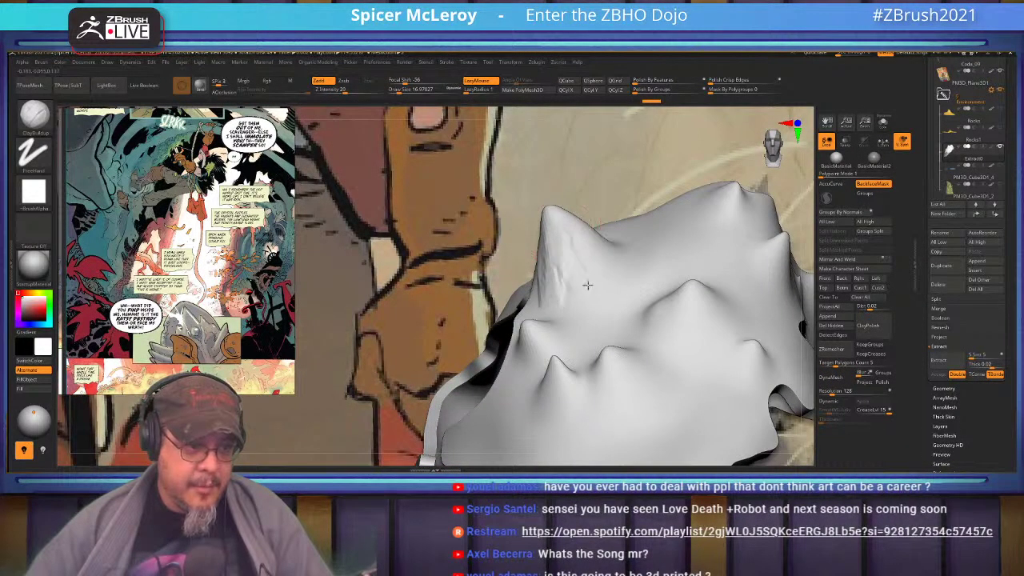
Step: Fill the hollows behind the spikes on the covering's inner side with ClayBuildup strokes
mouse_move(567, 271)
right_down()
mouse_move(576, 309)
mouse_move(589, 290)
right_up()
drag(565, 276, 578, 348)
mouse_move(609, 270)
right_down()
mouse_move(584, 227)
mouse_move(606, 257)
mouse_move(597, 275)
right_up()
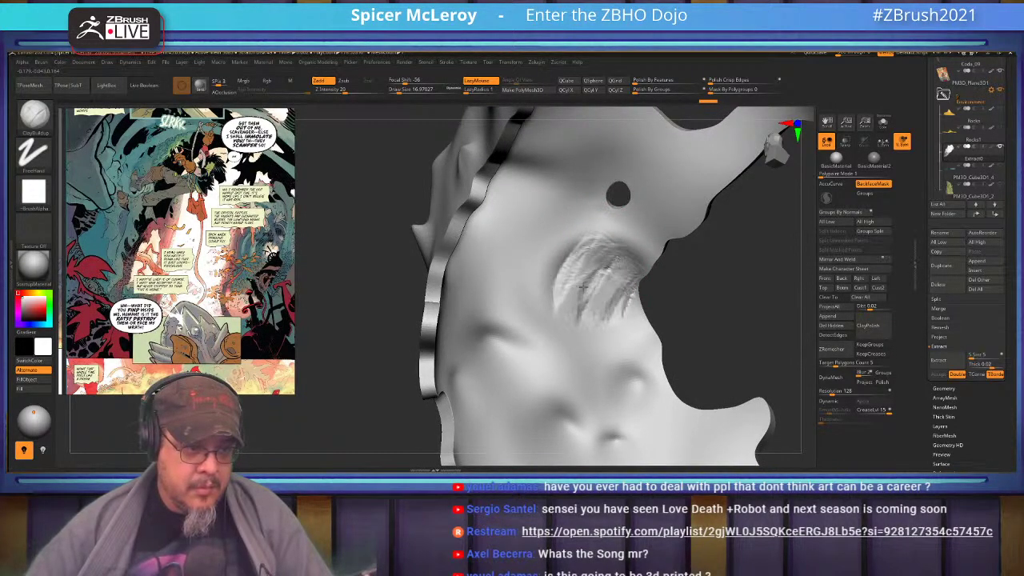
drag(612, 325, 625, 389)
drag(489, 336, 586, 432)
mouse_move(586, 432)
right_down()
mouse_move(559, 228)
mouse_move(555, 283)
right_up()
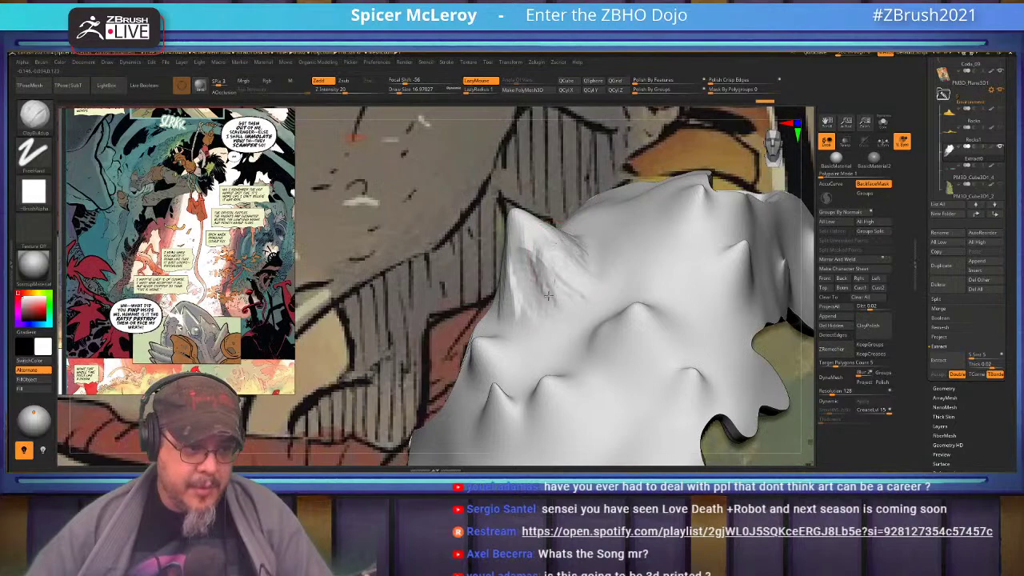
Step: Build up craggy surfaces on the spikes across the covering's front with the ClayBuildup brush
drag(515, 262, 506, 320)
mouse_move(574, 312)
right_down()
mouse_move(520, 272)
mouse_move(587, 264)
right_up()
mouse_move(576, 226)
mouse_down()
mouse_move(596, 244)
mouse_move(566, 263)
mouse_up()
drag(520, 236, 506, 279)
right_drag(514, 307, 580, 280)
mouse_move(614, 310)
mouse_down()
mouse_move(624, 276)
mouse_move(639, 313)
mouse_move(598, 310)
mouse_move(598, 322)
mouse_up()
mouse_move(582, 270)
right_down()
mouse_move(585, 304)
mouse_move(580, 294)
right_up()
mouse_move(580, 293)
mouse_down()
mouse_move(553, 320)
mouse_move(572, 340)
mouse_move(534, 304)
mouse_up()
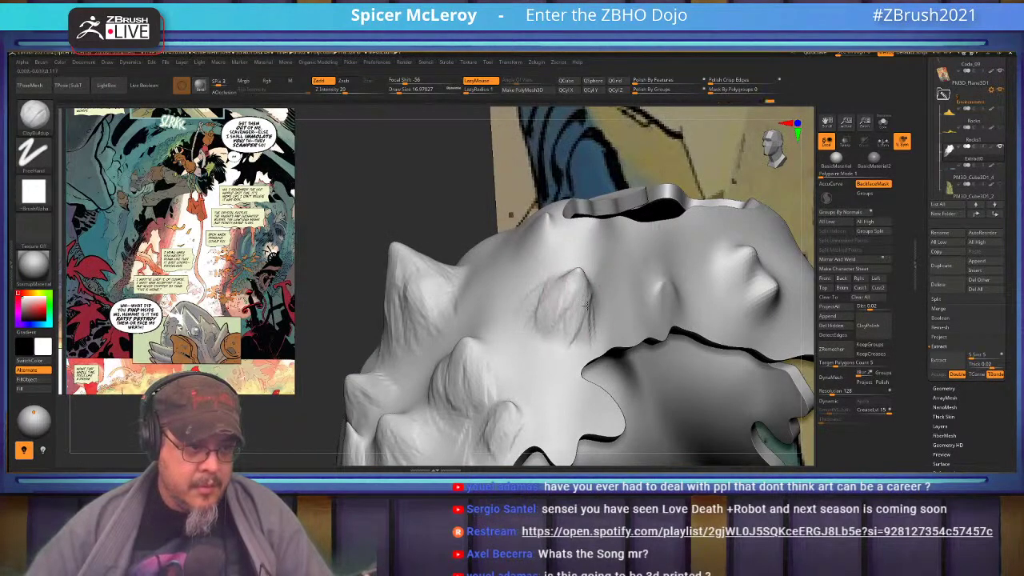
Step: Build up the spikes near the peak and on the side flank with ClayBuildup, and smooth the surface around them
right_drag(564, 324, 515, 299)
drag(526, 276, 515, 321)
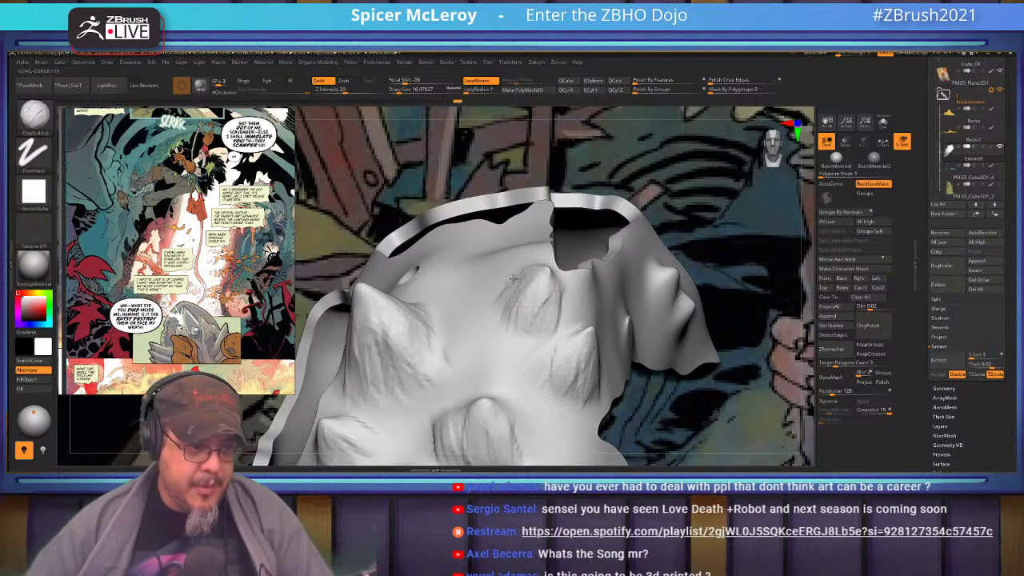
right_drag(507, 304, 571, 302)
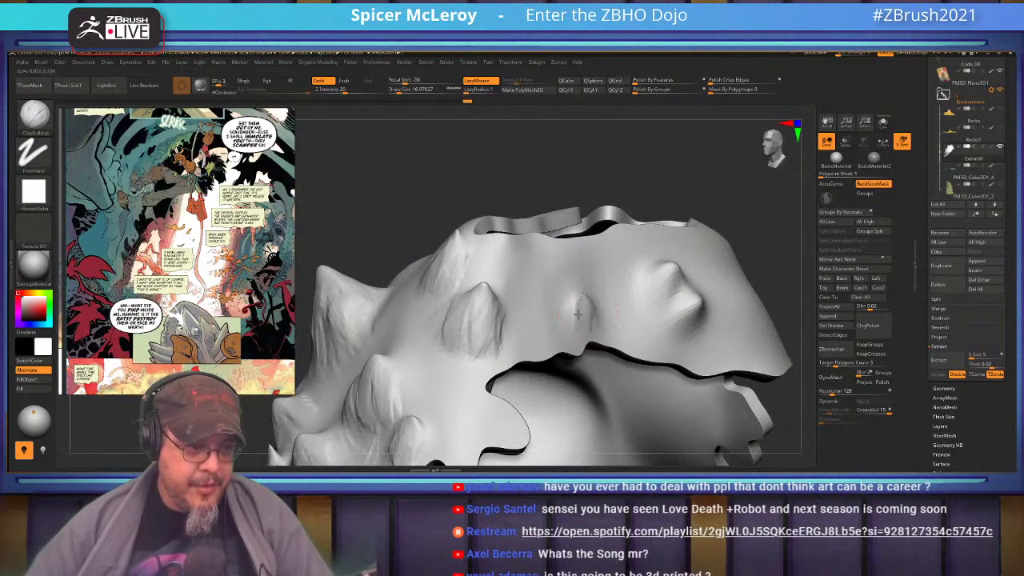
shift+drag(600, 321, 578, 312)
mouse_move(620, 280)
right_down()
mouse_move(578, 259)
mouse_move(601, 284)
right_up()
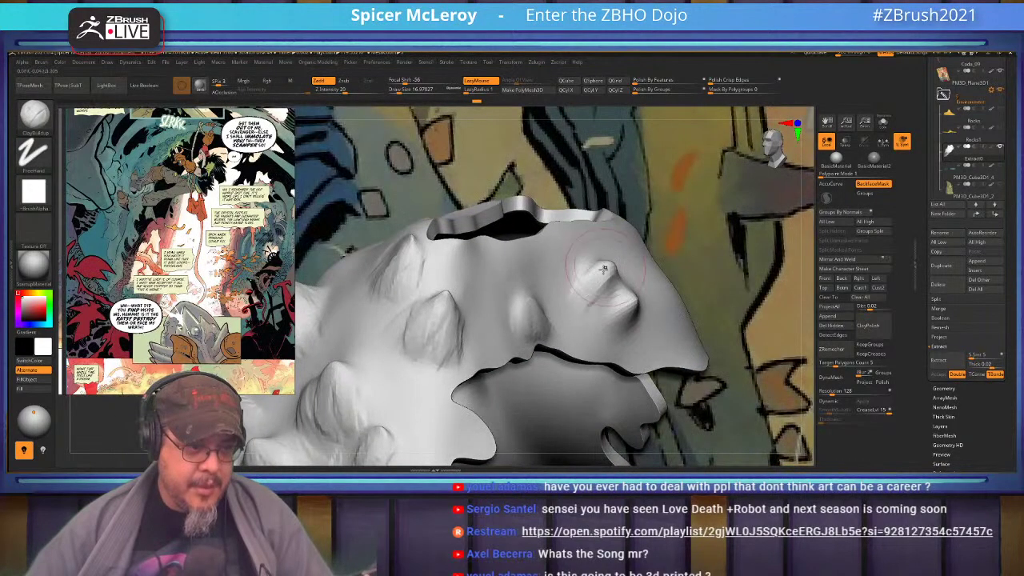
drag(587, 302, 620, 301)
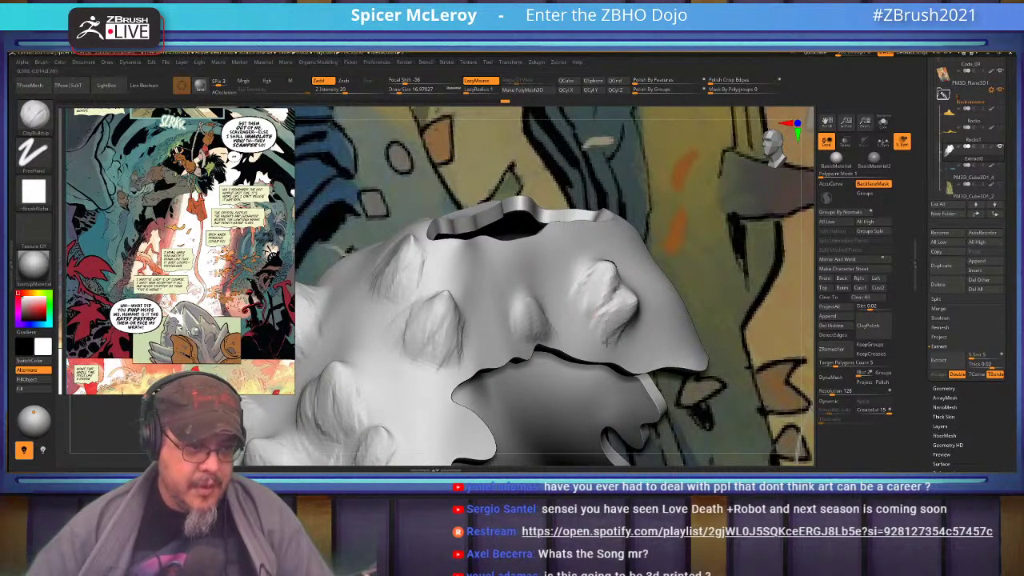
mouse_move(616, 304)
right_down()
mouse_move(559, 272)
mouse_move(587, 203)
mouse_move(540, 279)
mouse_move(560, 277)
right_up()
mouse_move(552, 278)
shift+mouse_down()
mouse_move(557, 314)
mouse_move(521, 318)
mouse_move(529, 321)
shift+mouse_up()
right_drag(530, 322, 512, 340)
mouse_move(539, 358)
shift+mouse_down()
mouse_move(459, 339)
mouse_move(442, 315)
mouse_move(446, 268)
shift+mouse_up()
alt+right_drag(441, 280, 415, 320)
Step: Smooth the covering's jagged lower front edge at a draw size of about 23.3
key(s)
drag(599, 323, 611, 323)
mouse_move(566, 380)
shift+mouse_down()
mouse_move(600, 317)
mouse_move(647, 273)
shift+mouse_up()
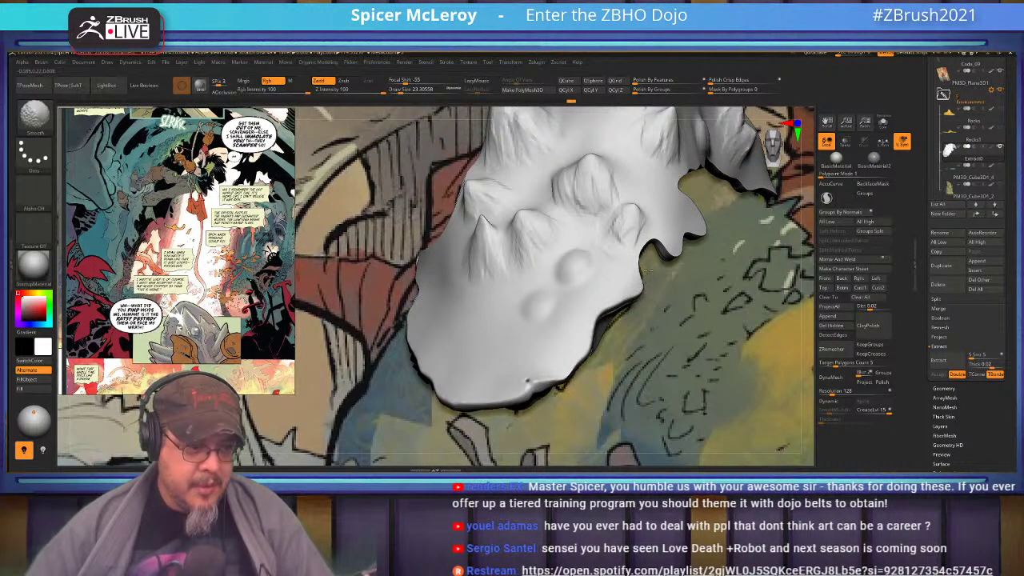
shift+drag(662, 238, 676, 243)
mouse_move(620, 286)
shift+mouse_down()
mouse_move(691, 234)
mouse_move(694, 218)
shift+mouse_up()
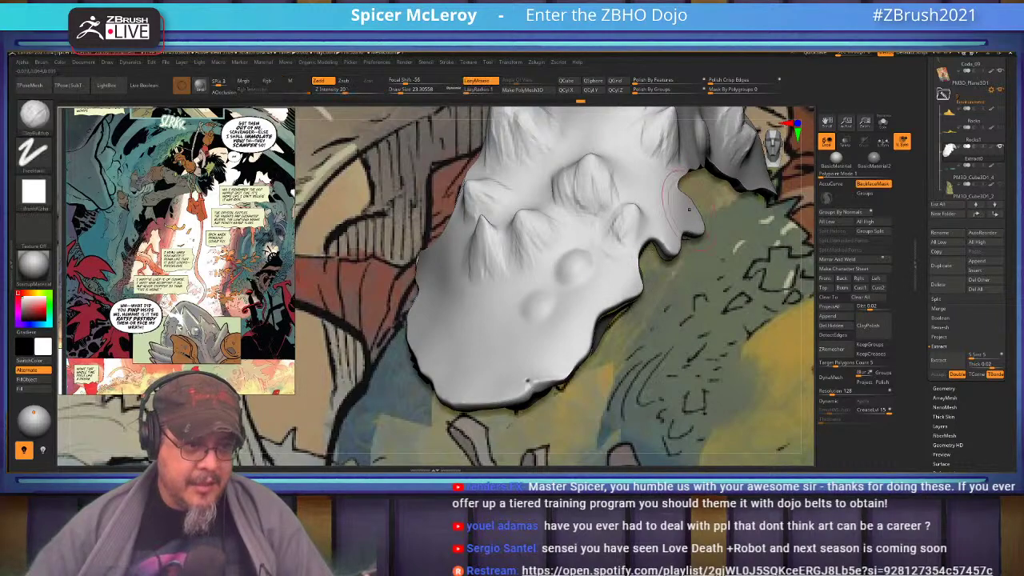
Step: Smooth the rim around the covering's side opening and along its back edge to round the hard borders
alt+right_drag(673, 199, 614, 283)
shift+drag(628, 255, 712, 278)
mouse_move(480, 236)
alt+right_down()
mouse_move(565, 267)
mouse_move(504, 304)
alt+right_up()
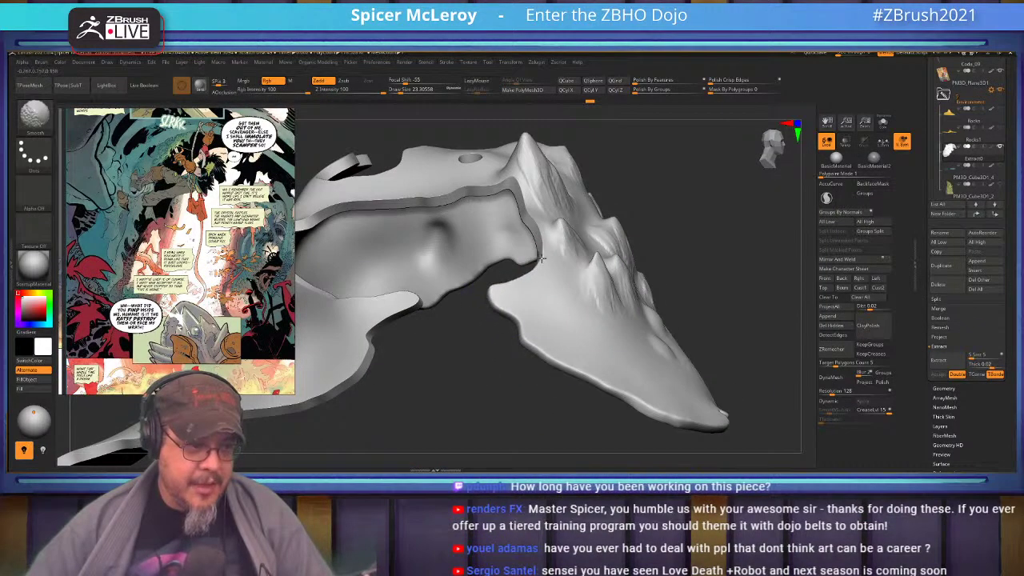
right_drag(324, 200, 542, 235)
mouse_move(541, 235)
shift+mouse_down()
mouse_move(492, 228)
mouse_move(456, 248)
mouse_move(482, 299)
shift+mouse_up()
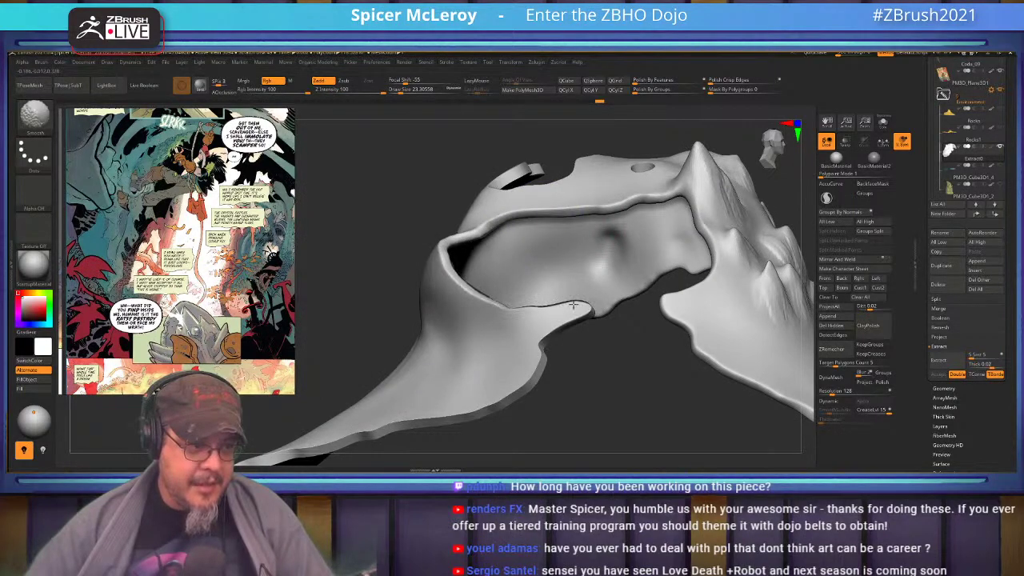
shift+drag(548, 343, 533, 386)
alt+right_drag(495, 373, 588, 283)
shift+drag(617, 296, 299, 402)
mouse_move(420, 353)
shift+mouse_down()
mouse_move(373, 364)
mouse_move(287, 413)
shift+mouse_up()
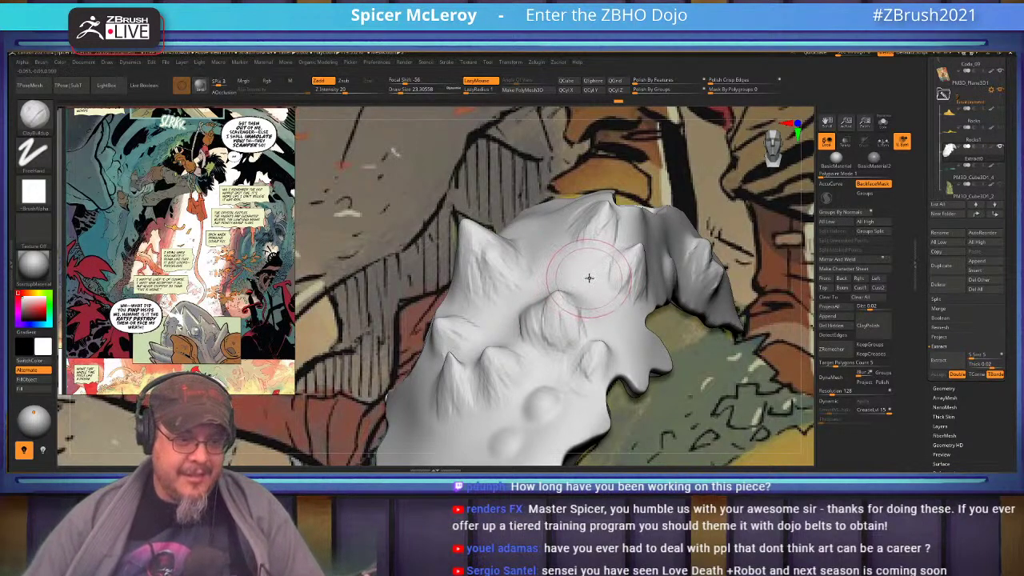
Step: Pull the tips of the central and lower front spikes into sharp points, with the Move brush at a draw size of about 7.5
ctrl+right_drag(589, 274, 602, 256)
key(b)
key(m)
key(v)
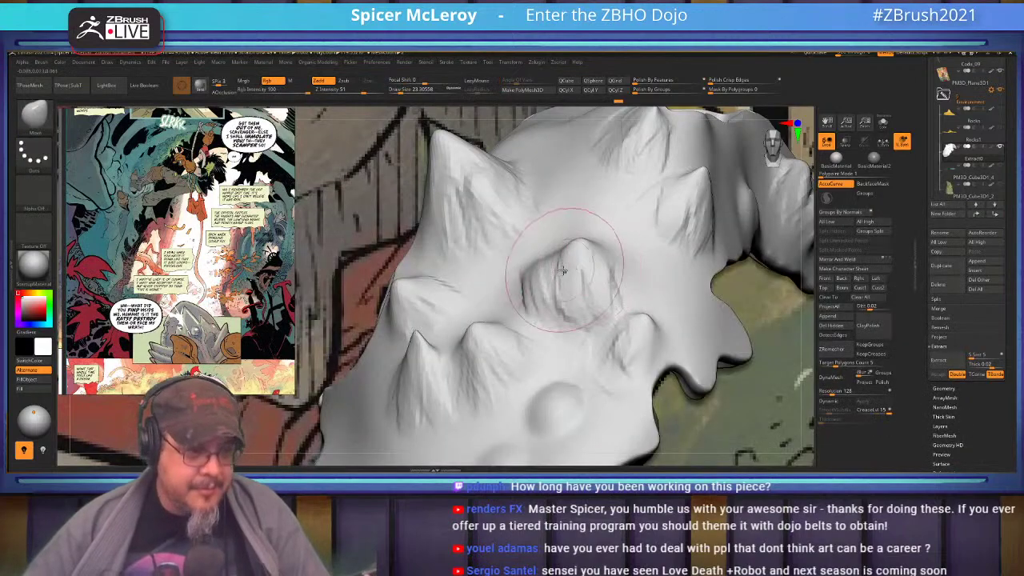
drag(572, 256, 574, 224)
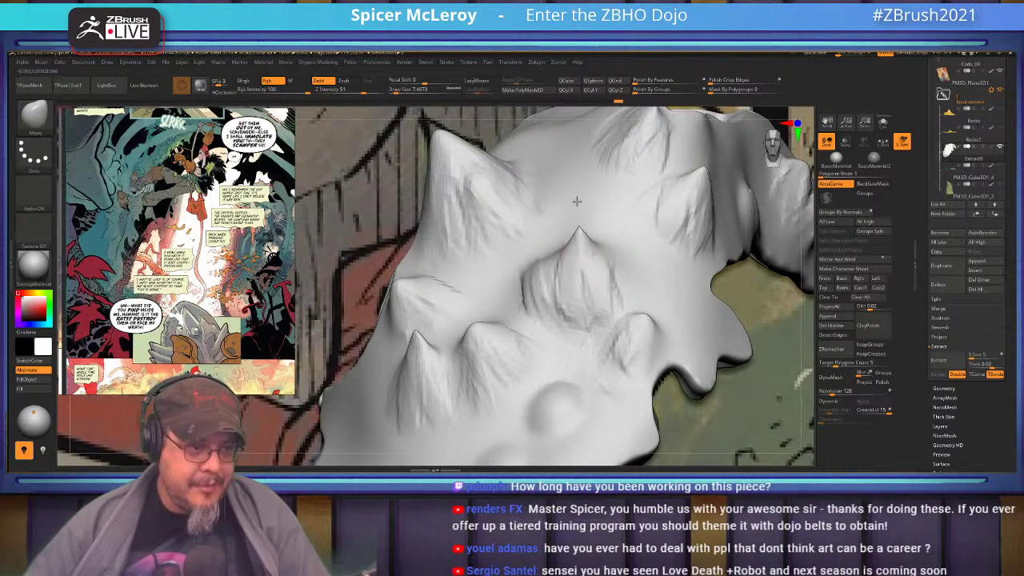
drag(541, 273, 535, 260)
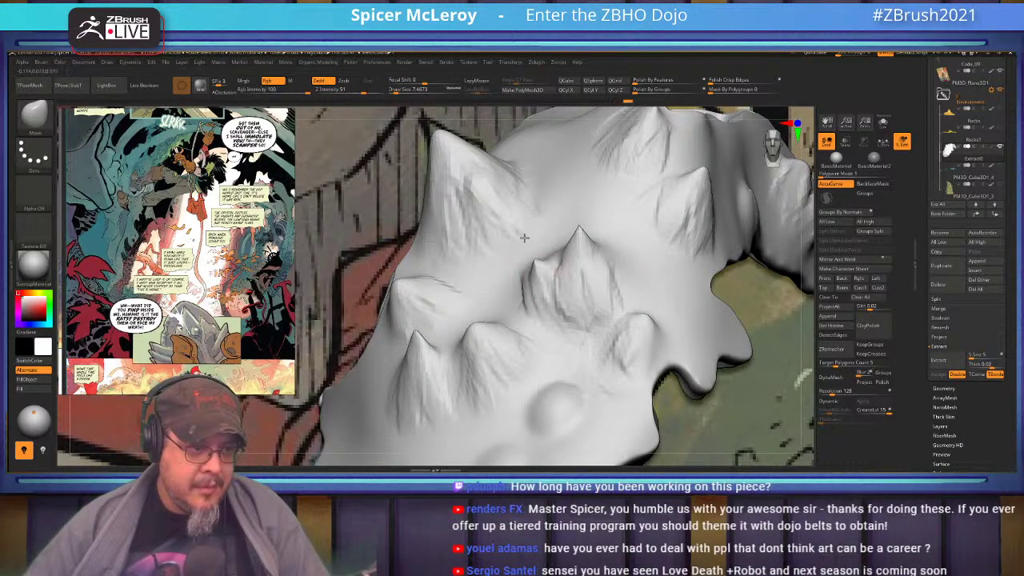
mouse_move(516, 229)
ctrl+right_down()
mouse_move(480, 268)
mouse_move(561, 229)
mouse_move(536, 217)
ctrl+right_up()
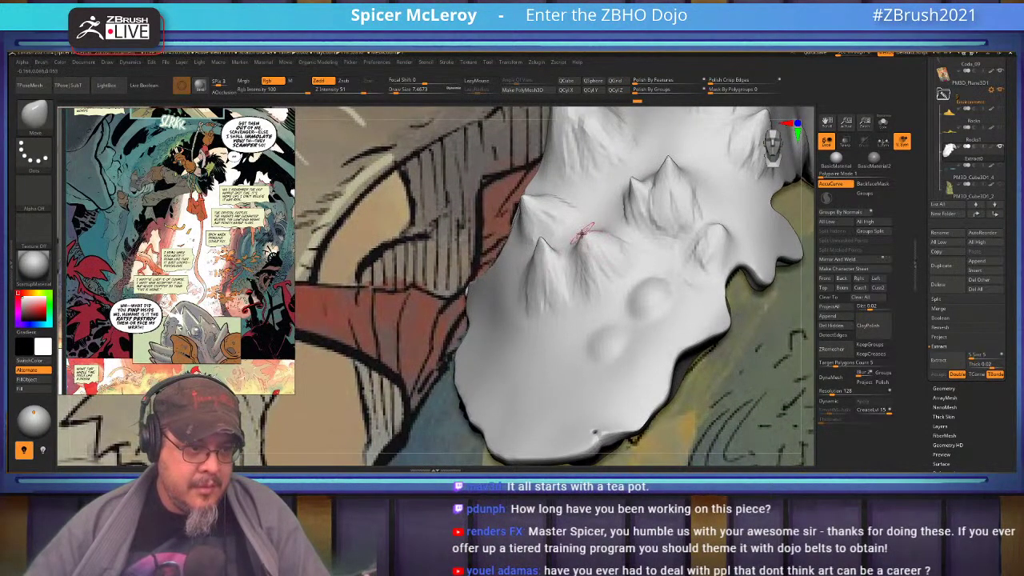
key(ctrl+z)
drag(580, 236, 577, 218)
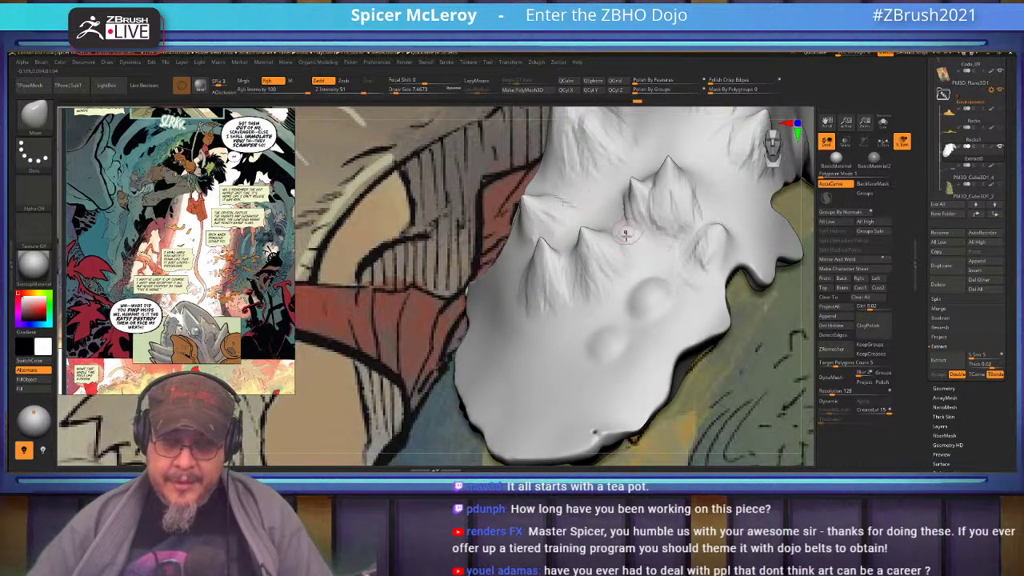
Step: Sharpen the upper and side spikes with the Move brush at a draw size of about 8.4, and turn transparency back on
mouse_move(590, 141)
alt+right_down()
mouse_move(588, 216)
mouse_move(571, 265)
mouse_move(531, 274)
alt+right_up()
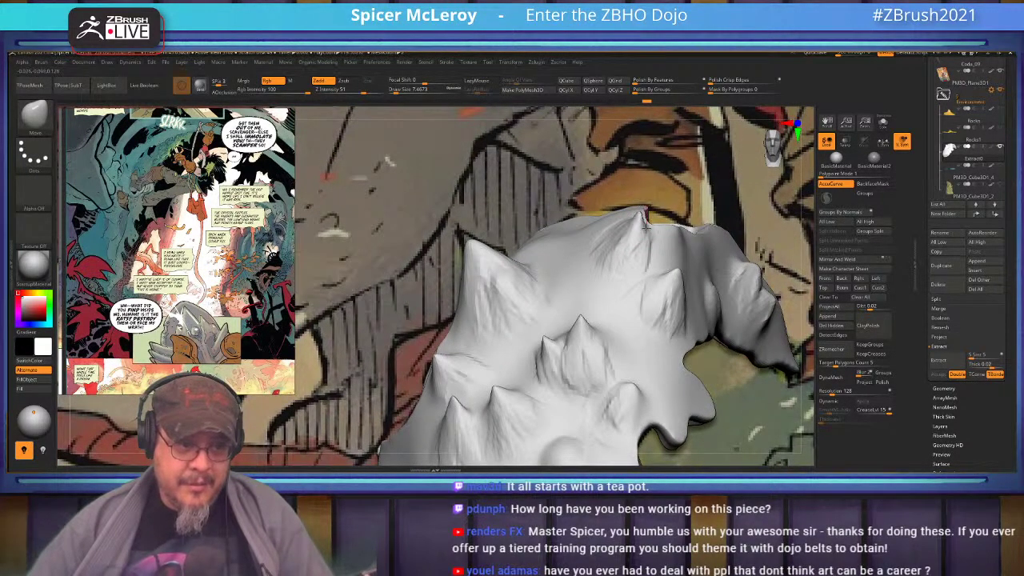
key(s)
drag(668, 279, 673, 278)
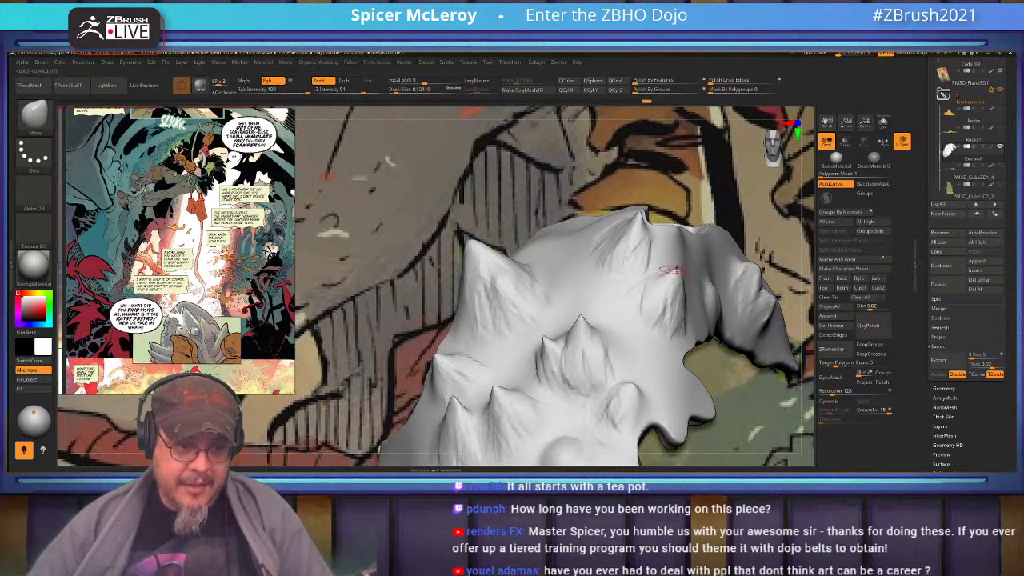
alt+right_drag(682, 260, 636, 264)
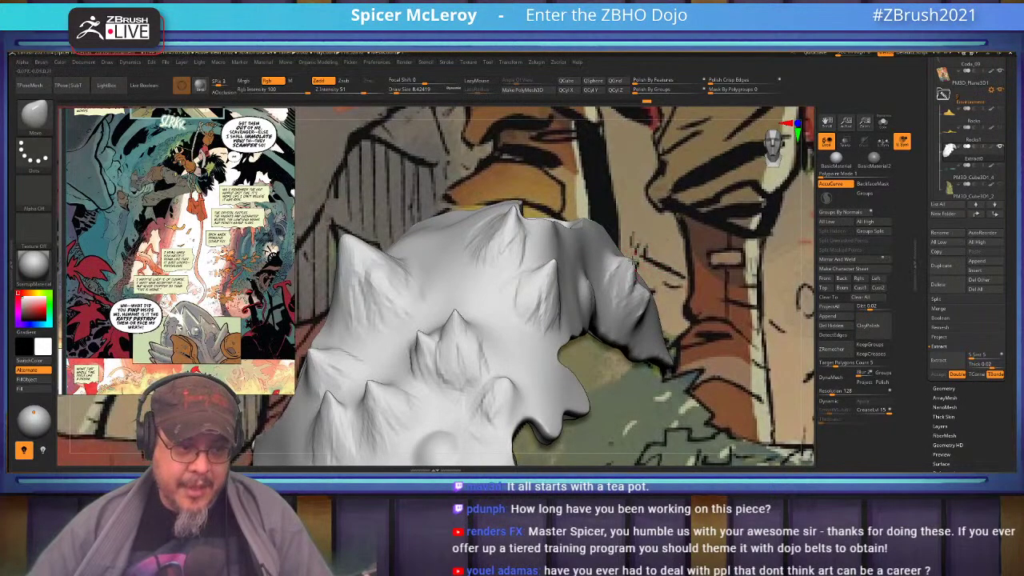
mouse_move(665, 283)
right_down()
mouse_move(612, 254)
mouse_move(590, 268)
mouse_move(603, 221)
mouse_move(508, 274)
mouse_move(525, 287)
mouse_move(525, 268)
mouse_move(556, 245)
mouse_move(560, 293)
mouse_move(598, 293)
right_up()
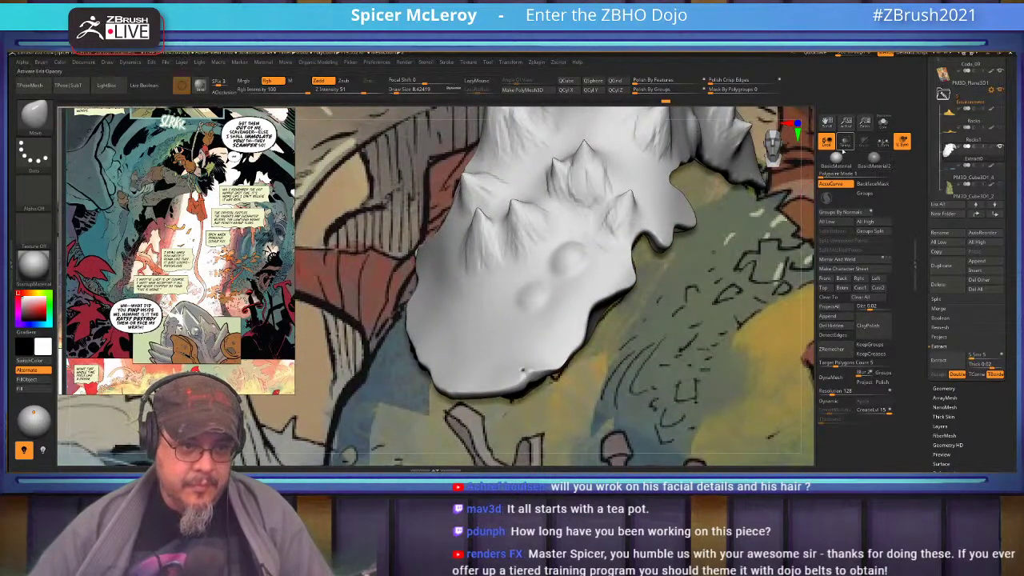
click(845, 142)
right_drag(584, 234, 587, 268)
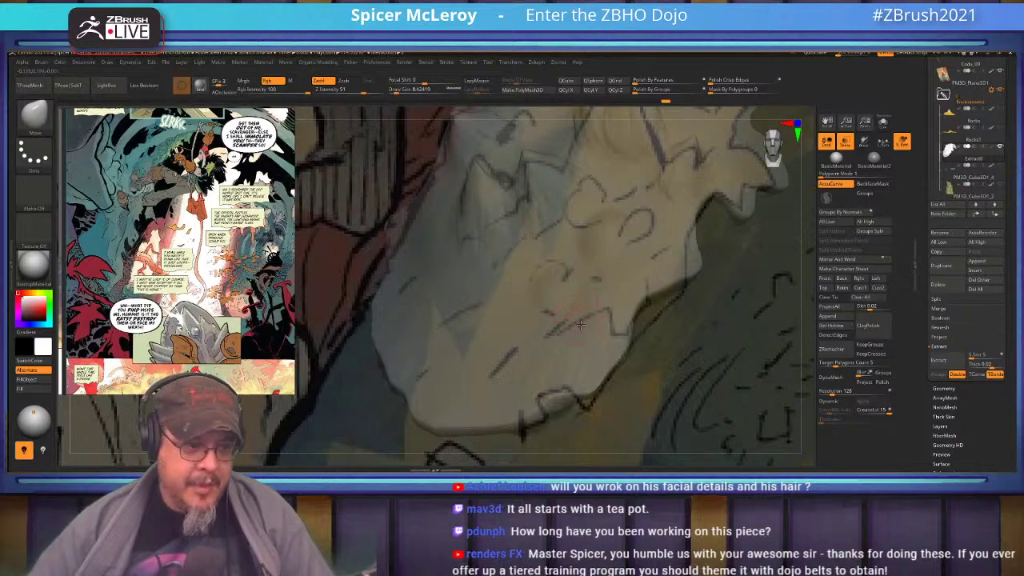
Step: Carve the artwork's short stroke lines into the covering's lower front with the DamStandard brush at a draw size of about 15.6
key(b)
key(d)
key(s)
key(s)
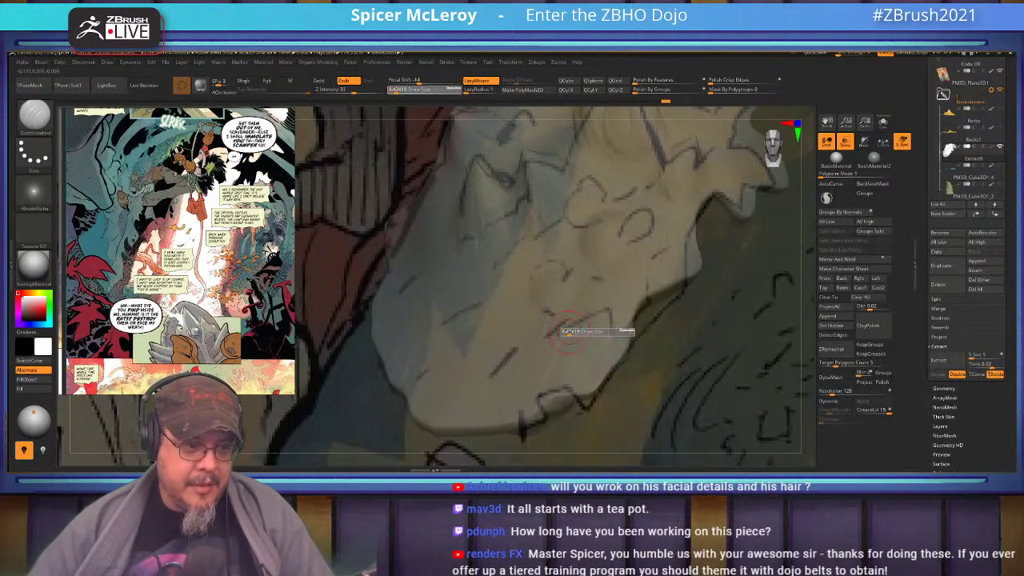
mouse_move(578, 330)
mouse_down()
mouse_move(596, 314)
mouse_move(583, 329)
mouse_move(510, 349)
mouse_move(490, 379)
mouse_up()
alt+right_drag(483, 318, 552, 296)
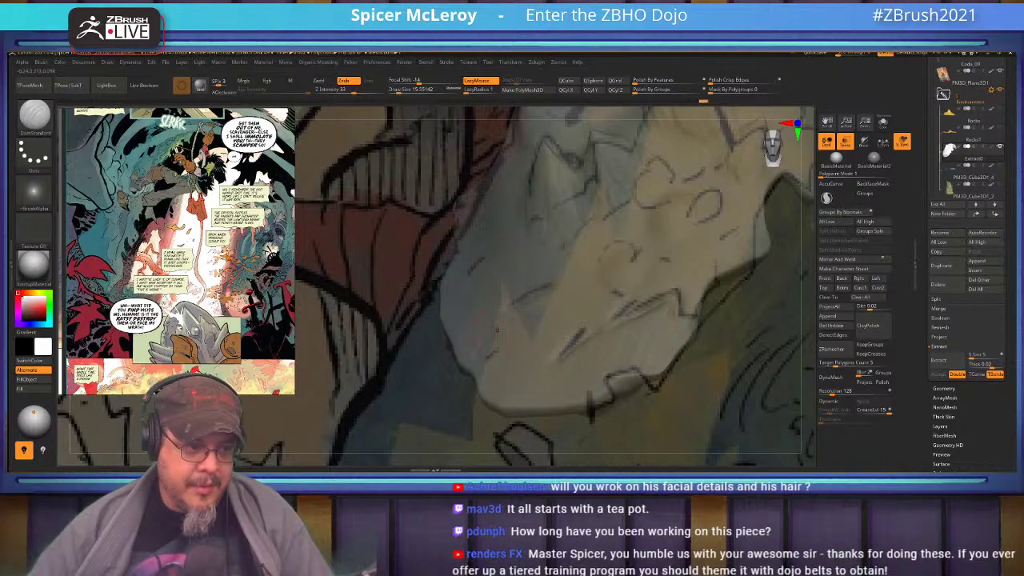
right_drag(496, 347, 512, 281)
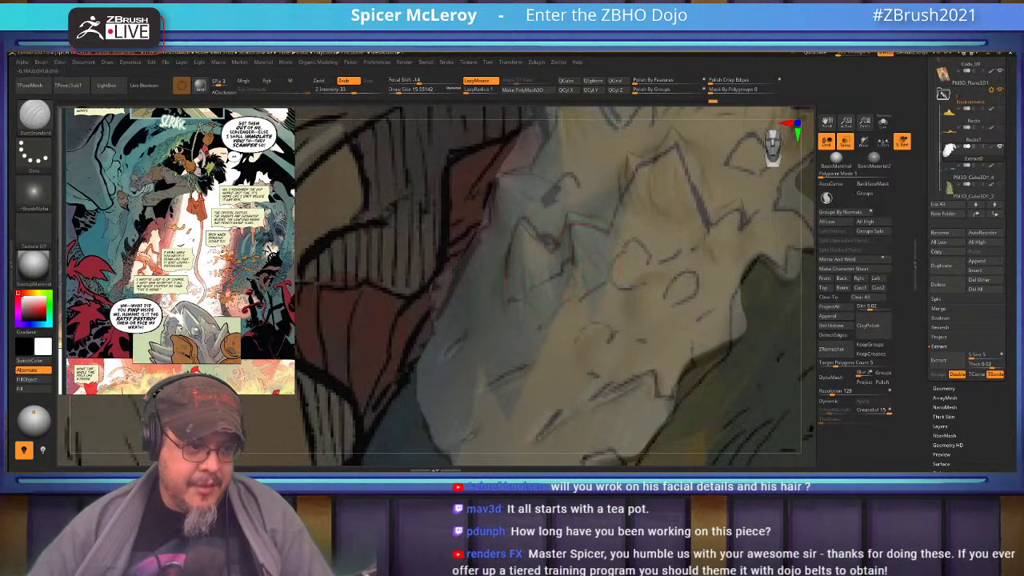
right_drag(572, 248, 549, 271)
Step: Nudge the small spike near the covering's side edge towards the drawn outline, with the Move brush at a draw size of about 9.4
key(b)
key(c)
key(b)
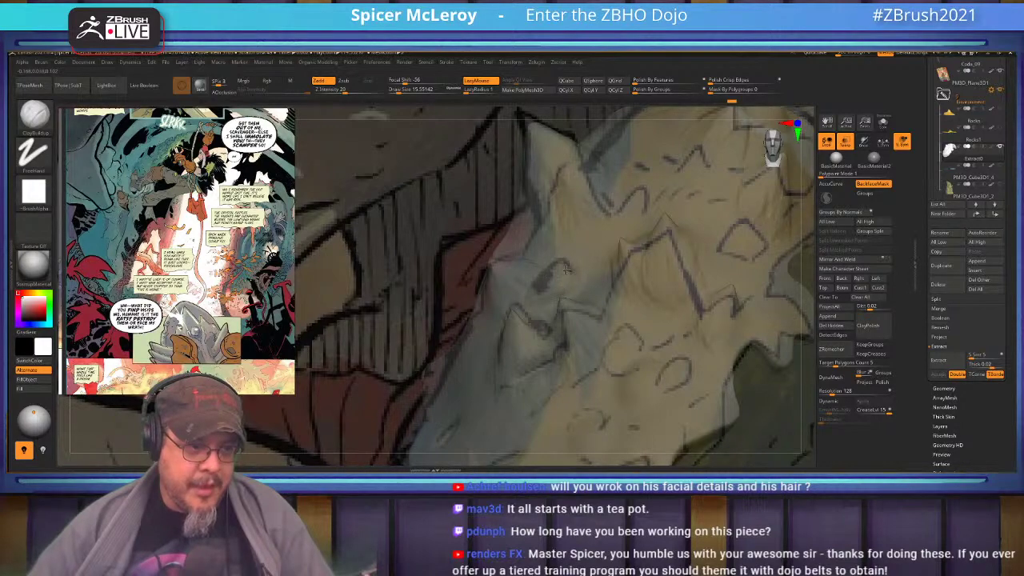
key(b)
key(m)
key(v)
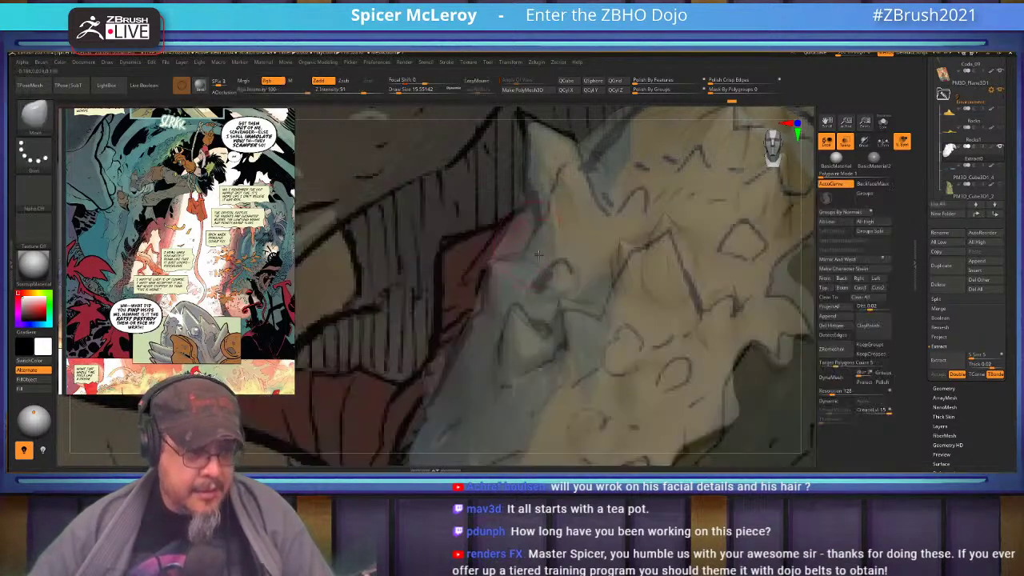
key(s)
drag(564, 273, 554, 268)
alt+right_drag(678, 162, 605, 247)
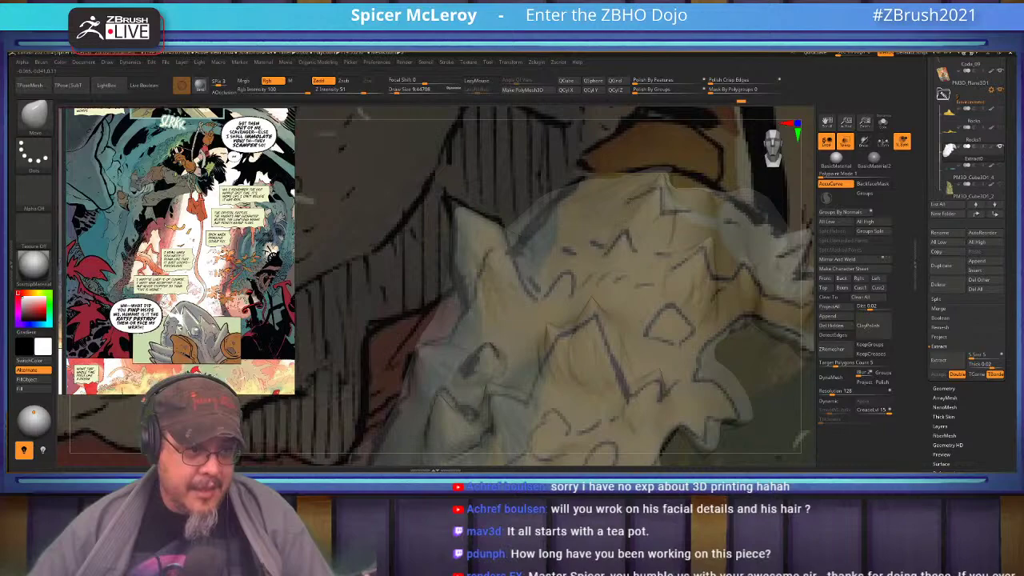
Step: Shape the small spikes on the covering's upper front with the ClayBuildup and DamStandard brushes at a draw size of about 18.5
key(b)
key(c)
key(b)
drag(626, 253, 623, 253)
key(b)
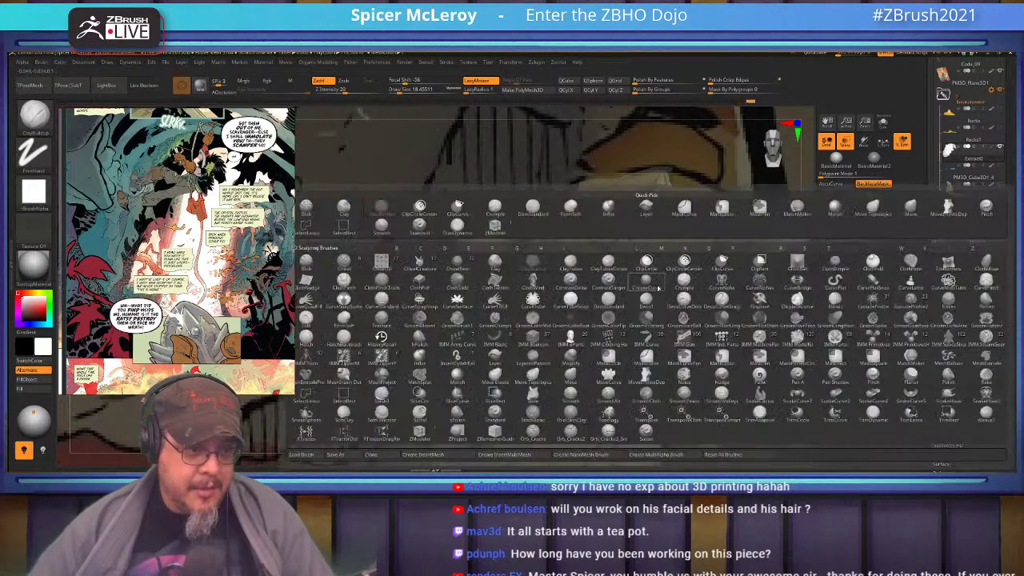
key(d)
key(s)
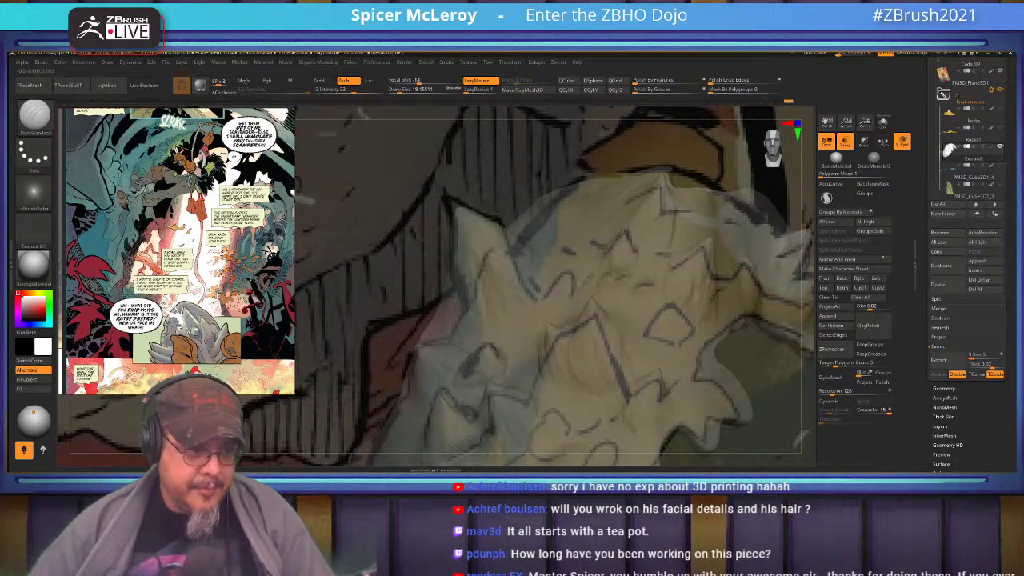
key(b)
key(c)
key(b)
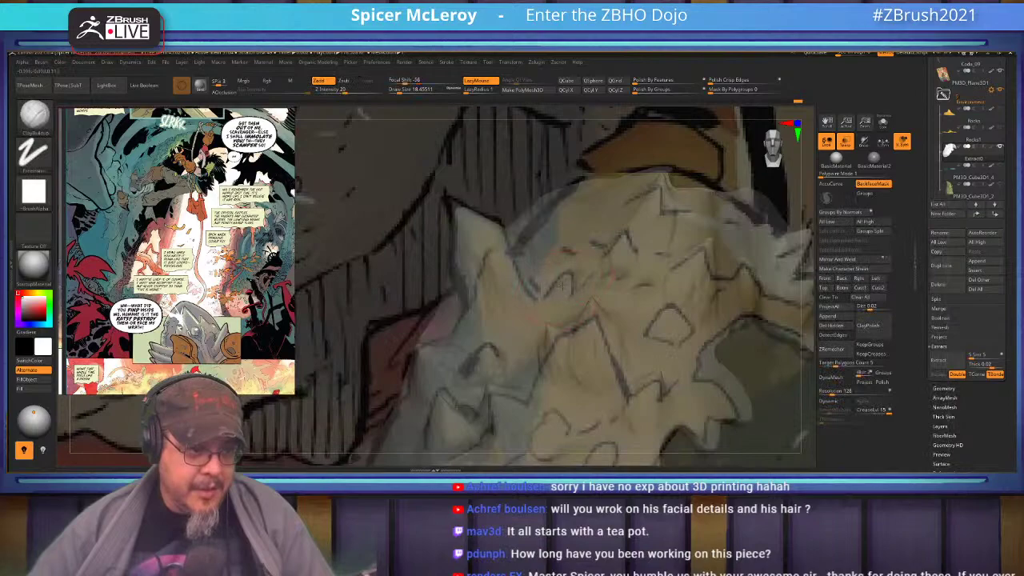
Step: Crease the surface below the upper spikes and around the nearby bump with DamStandard, and build up the forms with ClayBuildup
key(b)
key(d)
key(s)
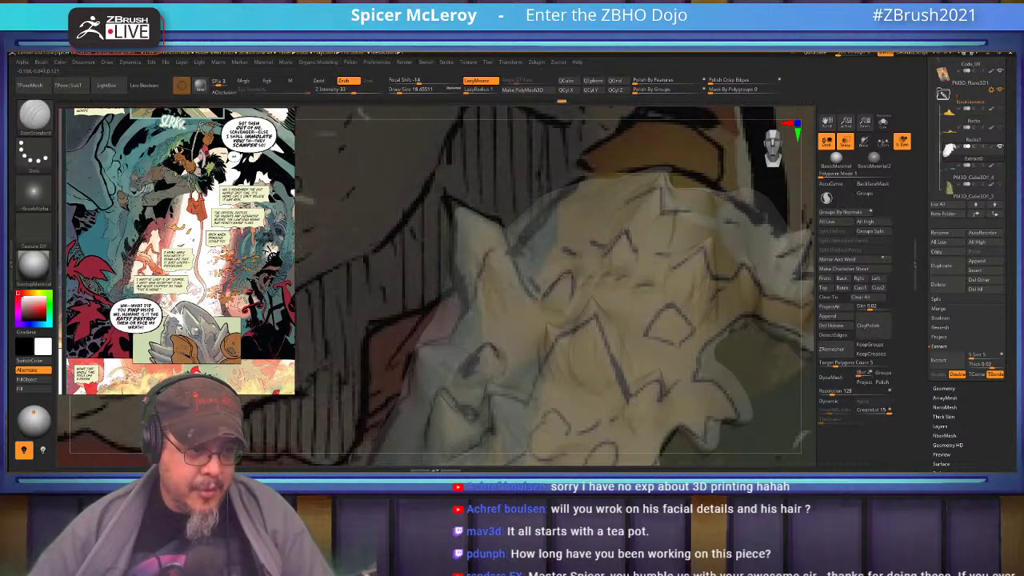
drag(578, 269, 586, 273)
alt+right_drag(588, 276, 544, 259)
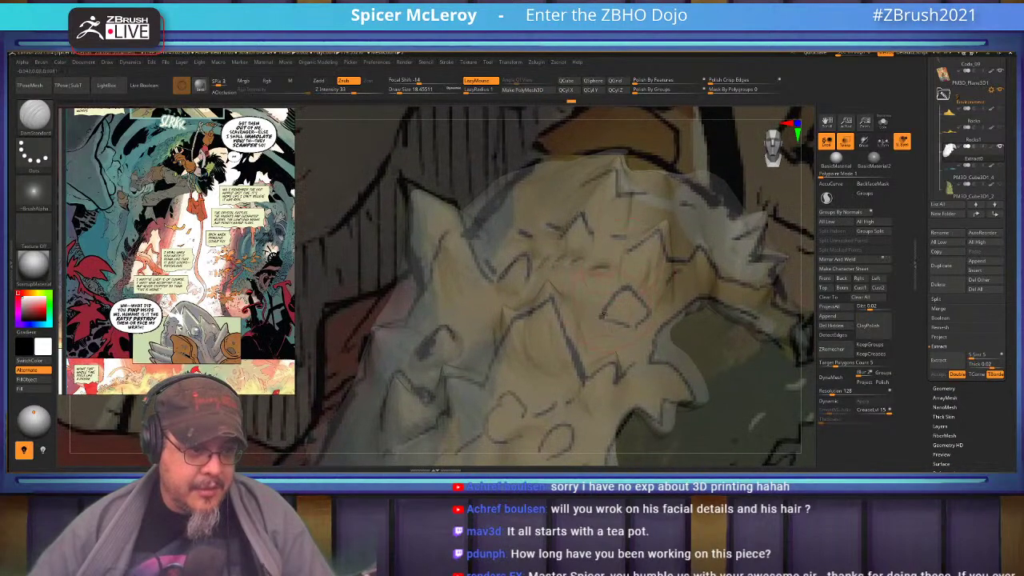
drag(625, 325, 619, 312)
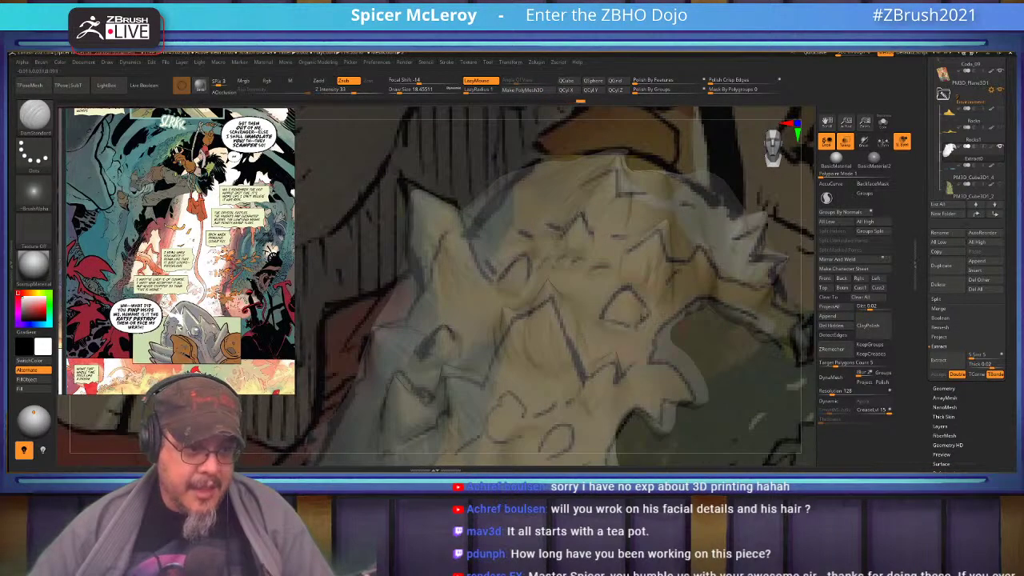
key(b)
key(c)
key(b)
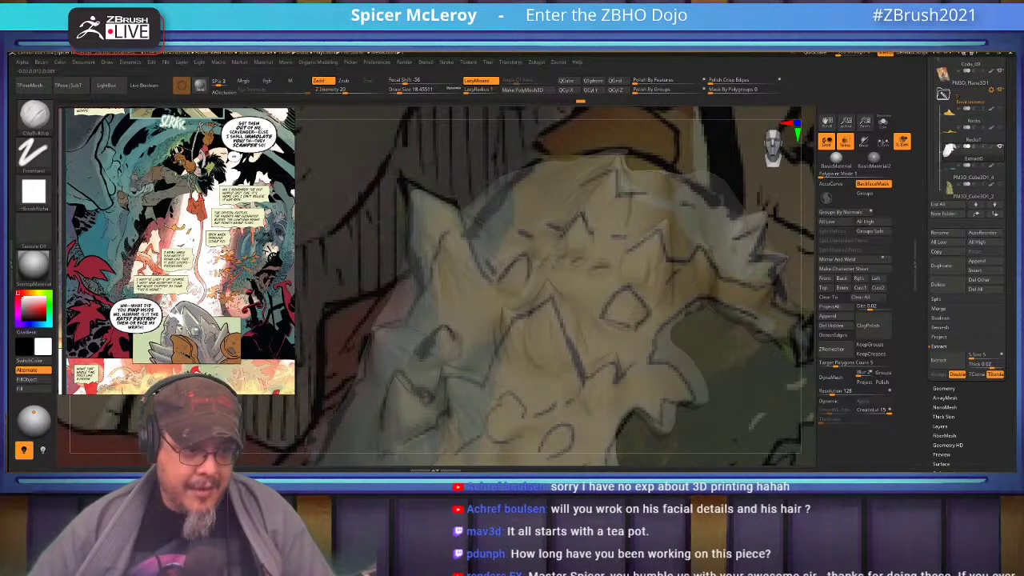
Step: Adjust the covering's side prongs and upper outline to the artwork, with the Move Infinite Depth brush at a draw size of about 32.7
alt+right_drag(602, 348, 560, 228)
mouse_move(596, 312)
alt+right_down()
mouse_move(615, 255)
mouse_move(623, 308)
alt+right_up()
key(b)
key(m)
key(i)
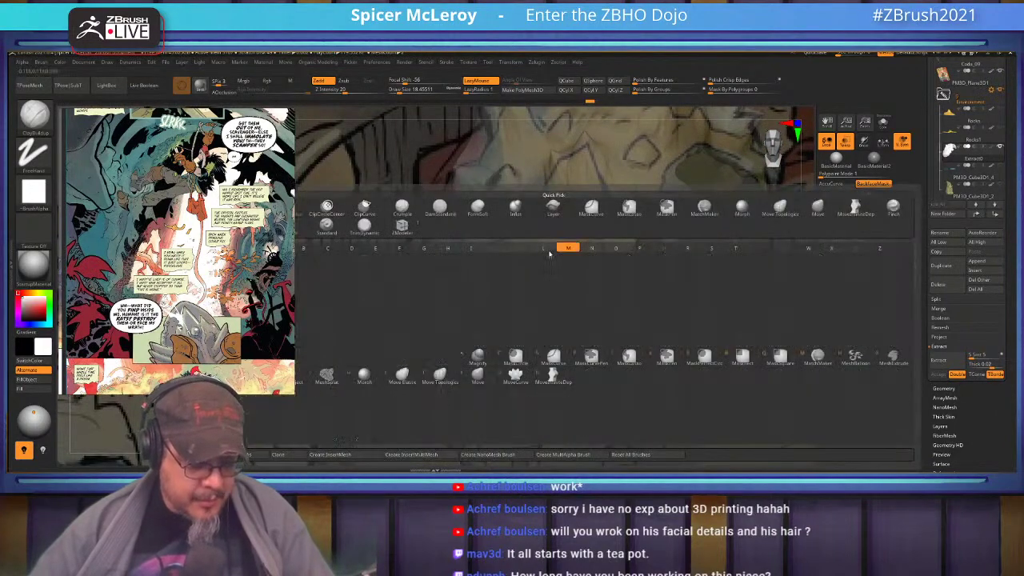
key(s)
drag(630, 282, 623, 266)
alt+right_drag(691, 226, 615, 270)
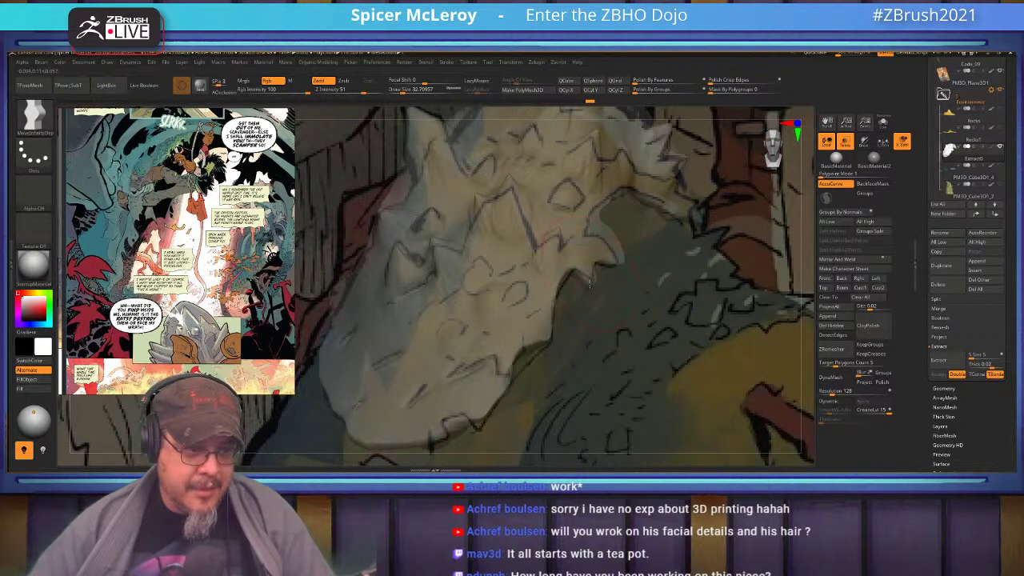
key(shift)
mouse_move(599, 220)
alt+right_down()
mouse_move(601, 276)
mouse_move(582, 286)
alt+right_up()
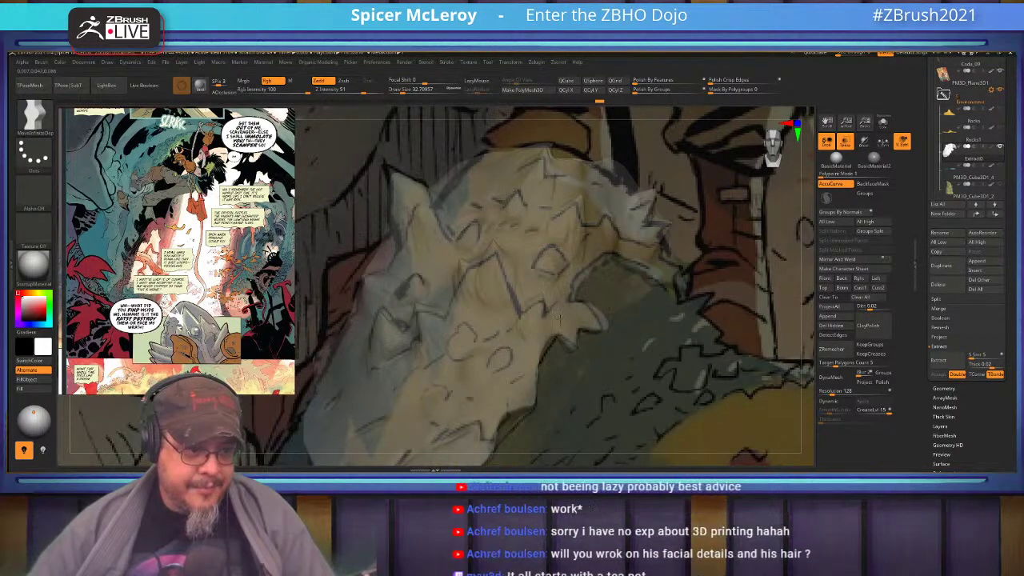
alt+right_drag(612, 175, 620, 264)
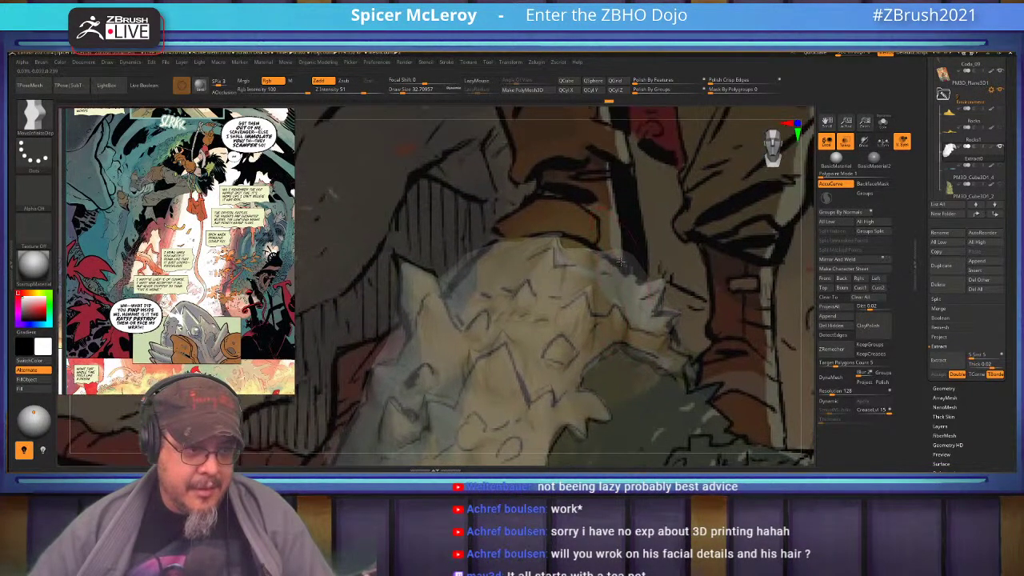
key(shift)
alt+right_drag(549, 253, 618, 241)
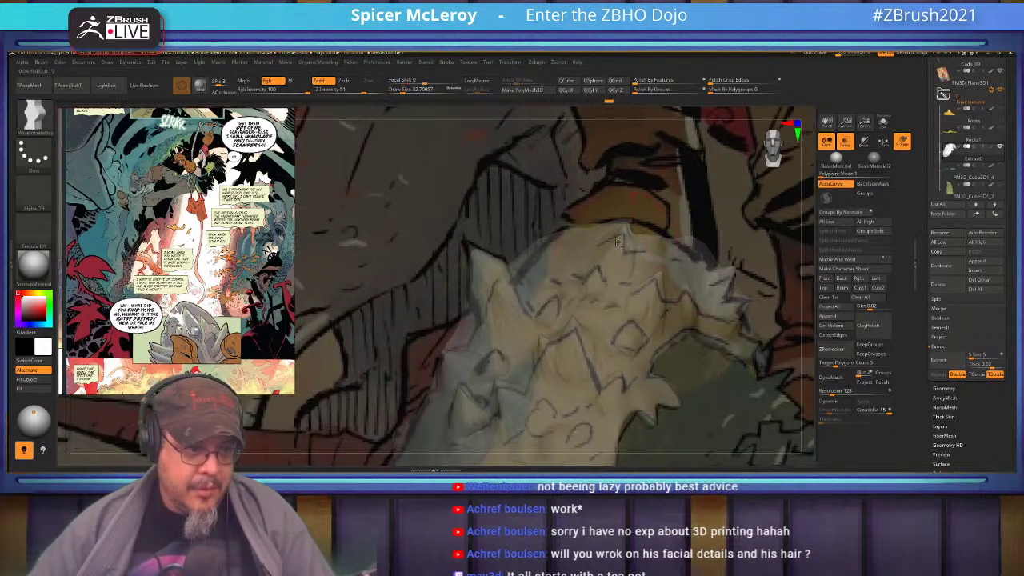
Step: Turn off transparency and check the solid covering against the whole cover artwork
click(846, 142)
mouse_move(500, 366)
alt+right_down()
mouse_move(561, 304)
mouse_move(554, 234)
mouse_move(688, 228)
mouse_move(548, 215)
alt+right_up()
key(shift)
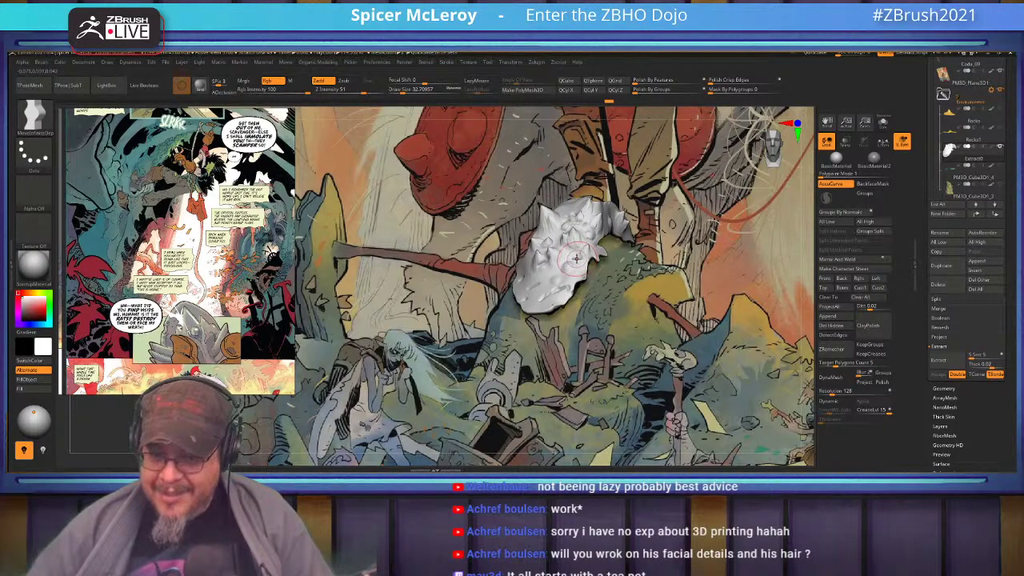
Step: Carve deeper creases beneath the lower spikes and around the round bumps, with the DamStandard brush at a draw size of about 20
mouse_move(577, 263)
alt+right_down()
mouse_move(592, 251)
mouse_move(656, 267)
mouse_move(569, 277)
mouse_move(654, 276)
alt+right_up()
key(b)
key(c)
key(b)
key(b)
key(d)
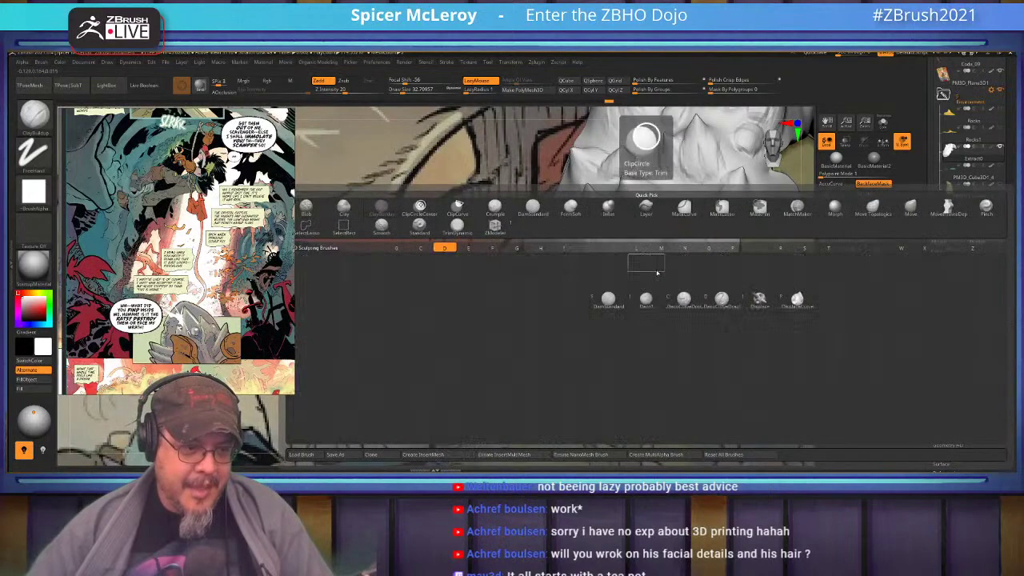
key(s)
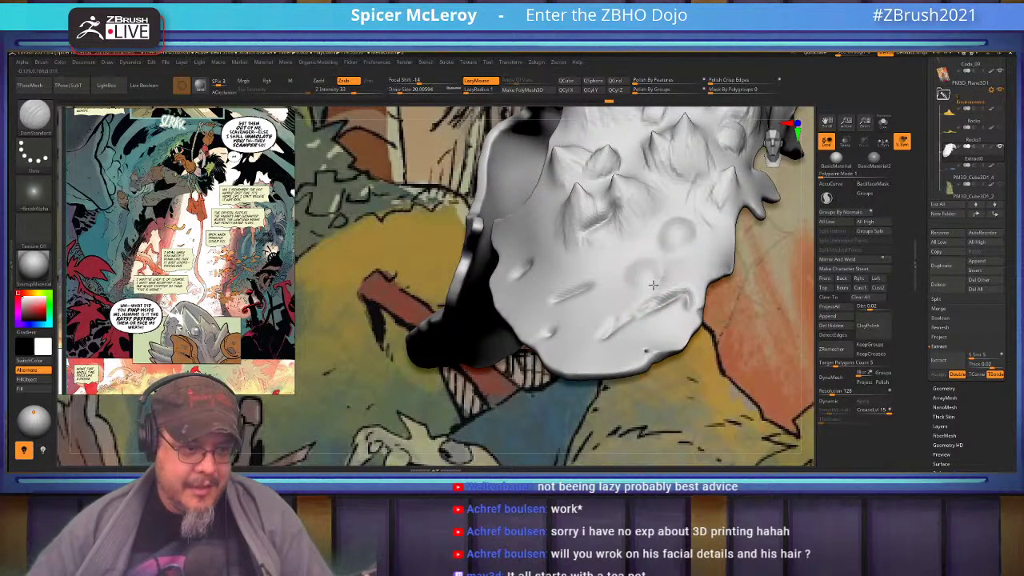
drag(669, 245, 650, 239)
mouse_move(649, 238)
alt+right_down()
mouse_move(589, 283)
mouse_move(619, 304)
alt+right_up()
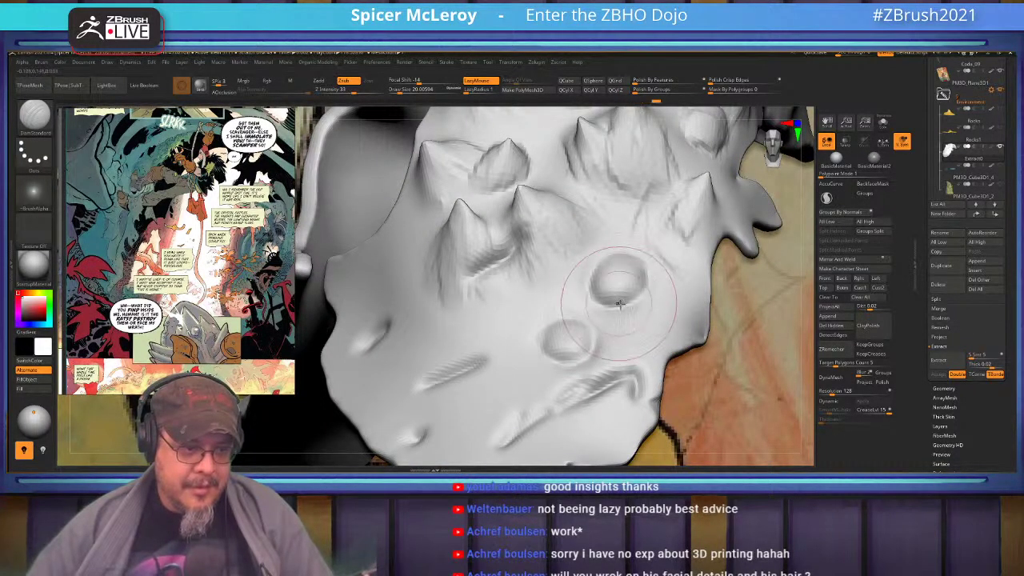
drag(606, 271, 619, 276)
mouse_move(619, 276)
right_down()
mouse_move(690, 293)
mouse_move(680, 305)
right_up()
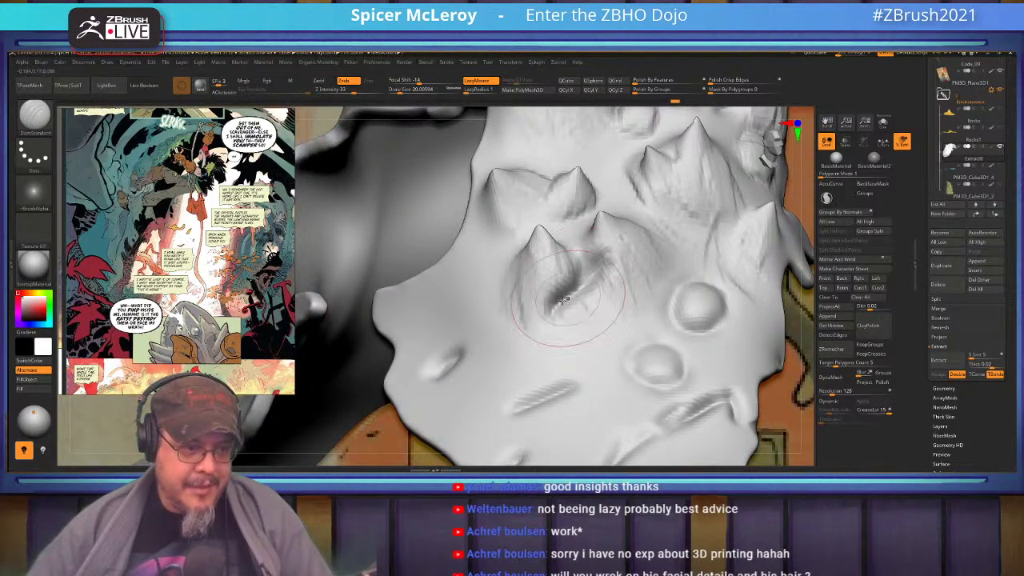
Step: Build up the faces of the lower pair of spikes with the ClayBuildup brush at a draw size of about 20
key(b)
key(c)
key(b)
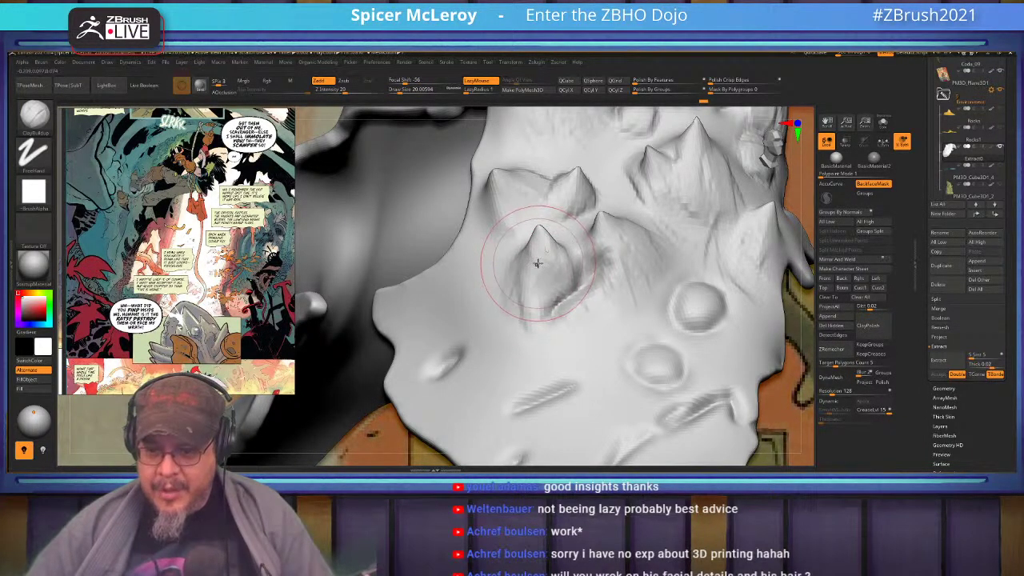
mouse_move(544, 256)
right_down()
mouse_move(578, 278)
mouse_move(560, 232)
mouse_move(596, 240)
mouse_move(603, 254)
mouse_move(602, 205)
mouse_move(540, 213)
mouse_move(564, 248)
mouse_move(550, 263)
mouse_move(558, 298)
mouse_move(525, 277)
mouse_move(555, 263)
mouse_move(596, 296)
mouse_move(537, 255)
mouse_move(572, 227)
mouse_move(595, 292)
right_up()
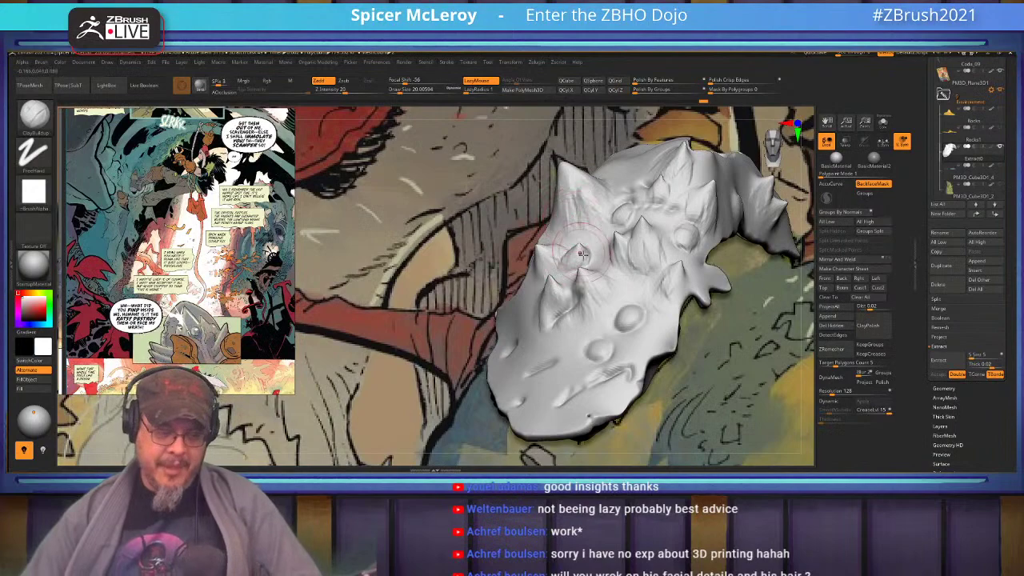
Step: Build up and smooth the slanted ridges on the covering's lower side, with ClayBuildup at a draw size of about 12.9
mouse_move(595, 291)
right_down()
mouse_move(571, 265)
mouse_move(587, 290)
mouse_move(606, 262)
right_up()
key(s)
drag(606, 259, 598, 255)
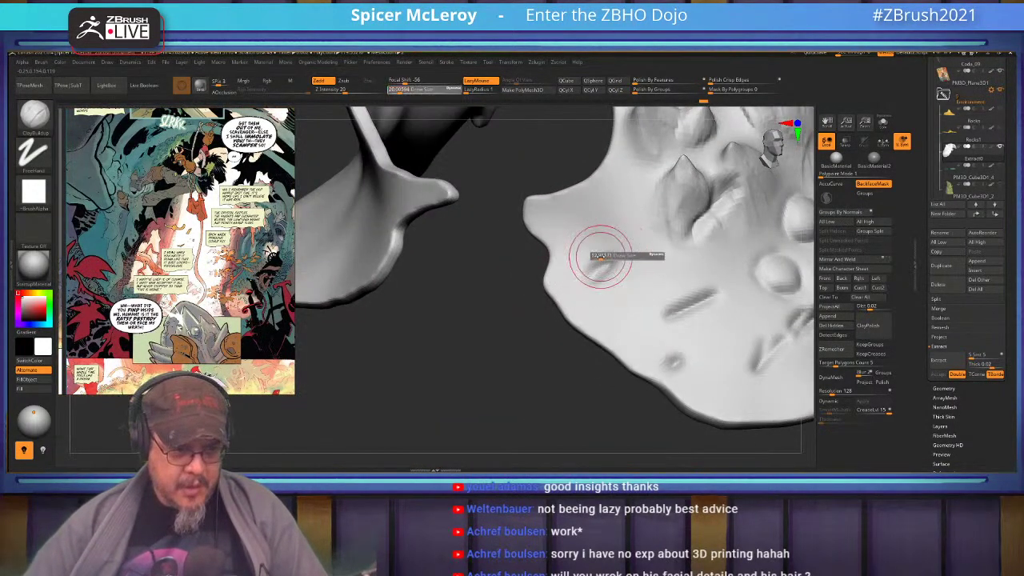
key(shift)
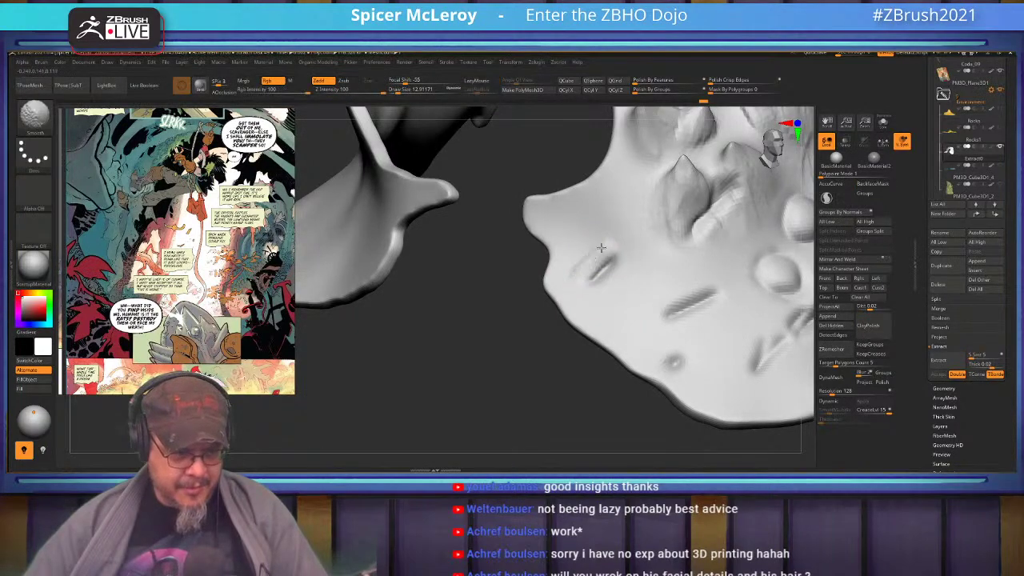
right_drag(575, 265, 595, 297)
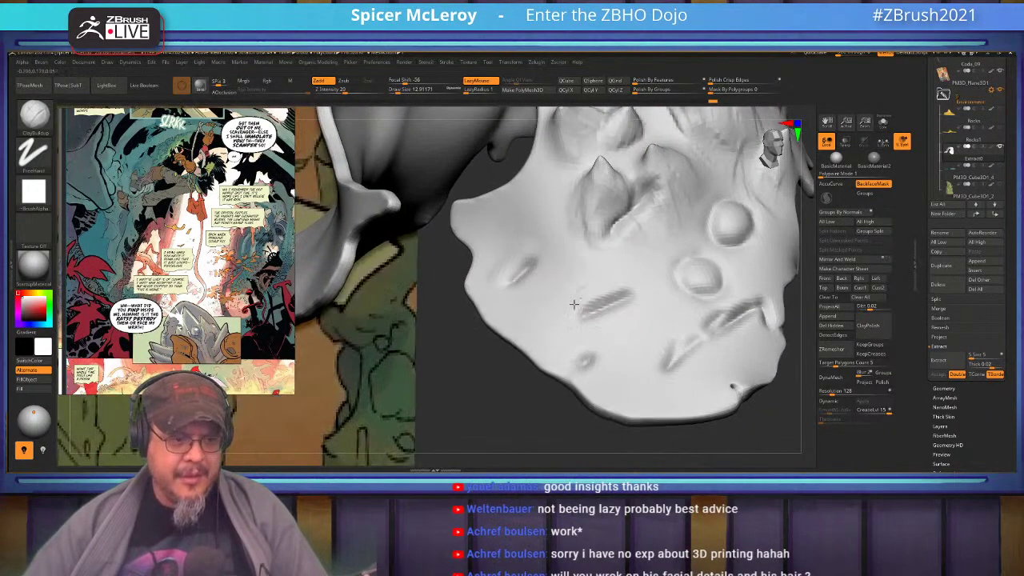
key(shift)
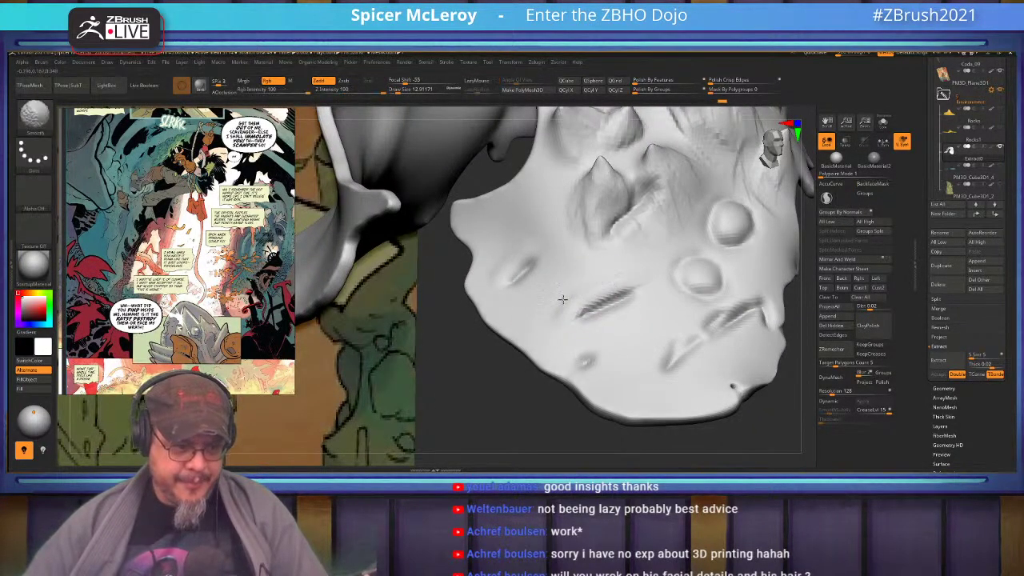
right_drag(608, 276, 589, 317)
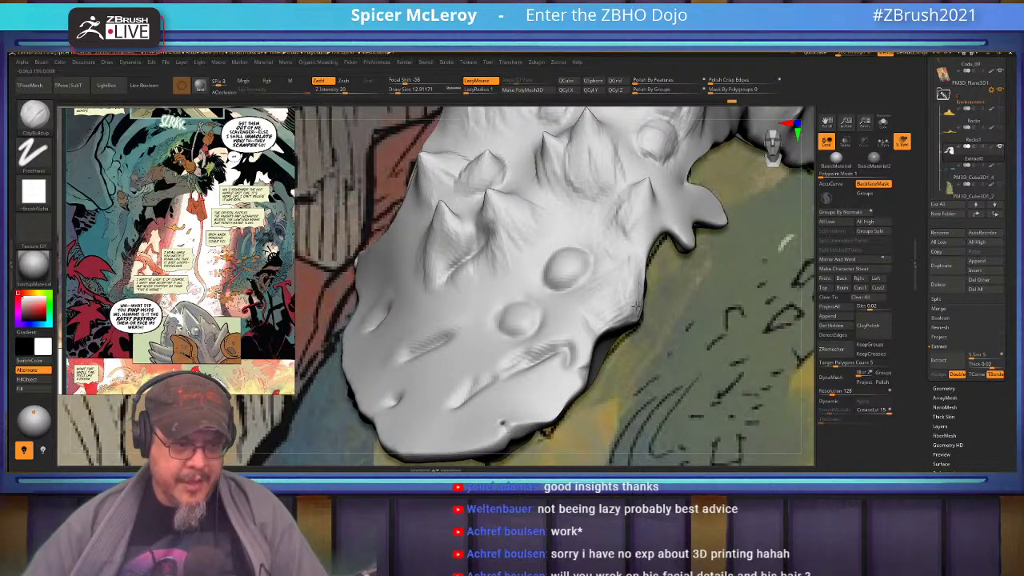
Step: Add clay along the covering's lower side edge and the forked prongs, smoothing the strokes into the surface
drag(560, 303, 588, 323)
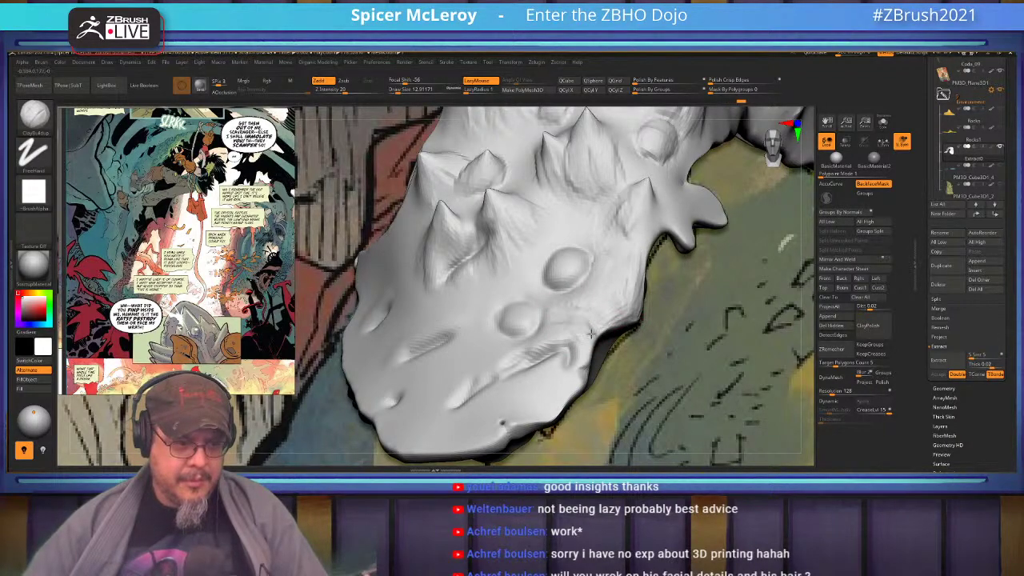
key(shift)
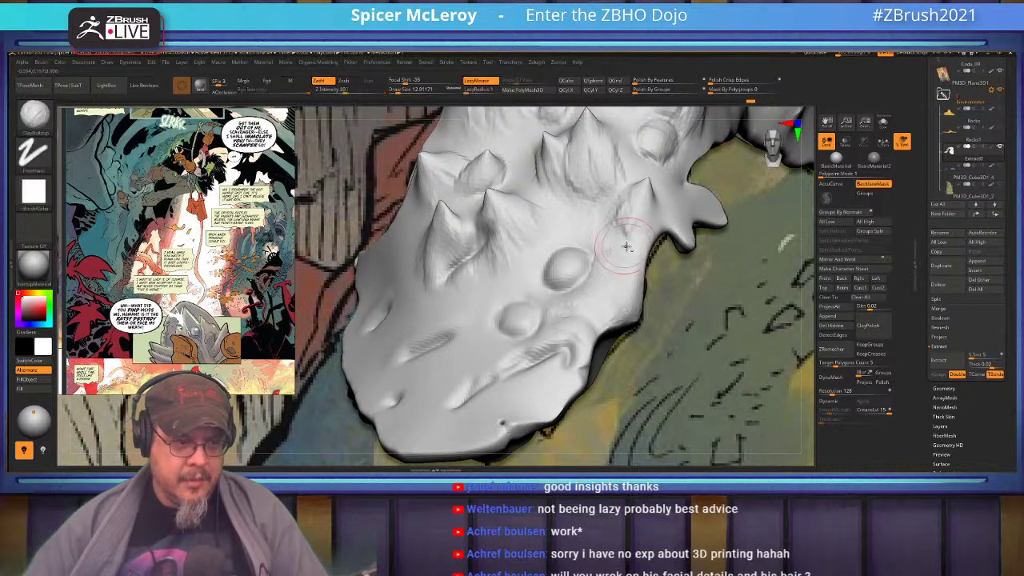
alt+right_drag(627, 246, 578, 330)
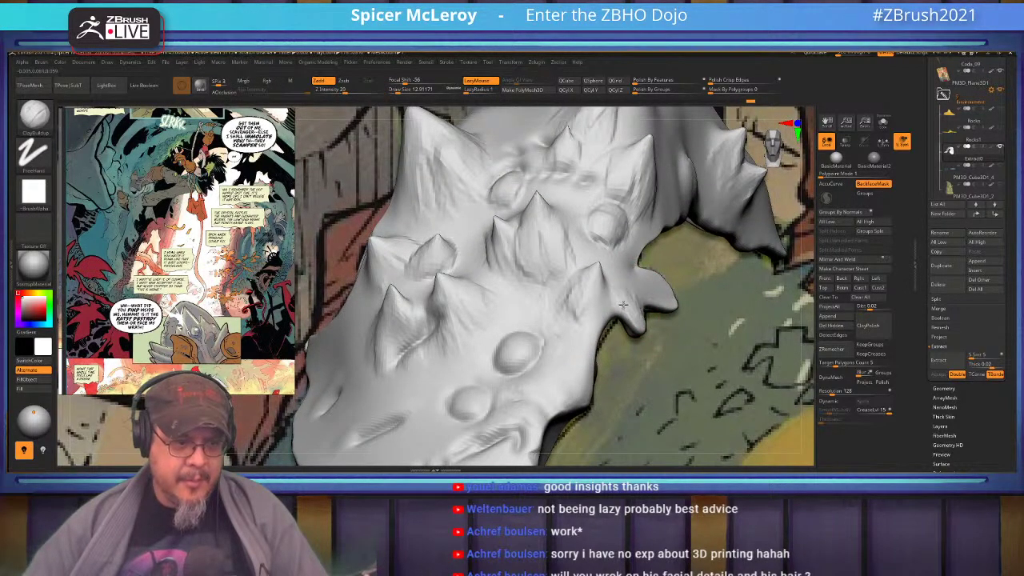
mouse_move(650, 296)
mouse_down()
mouse_move(650, 287)
mouse_move(667, 302)
mouse_move(660, 284)
mouse_up()
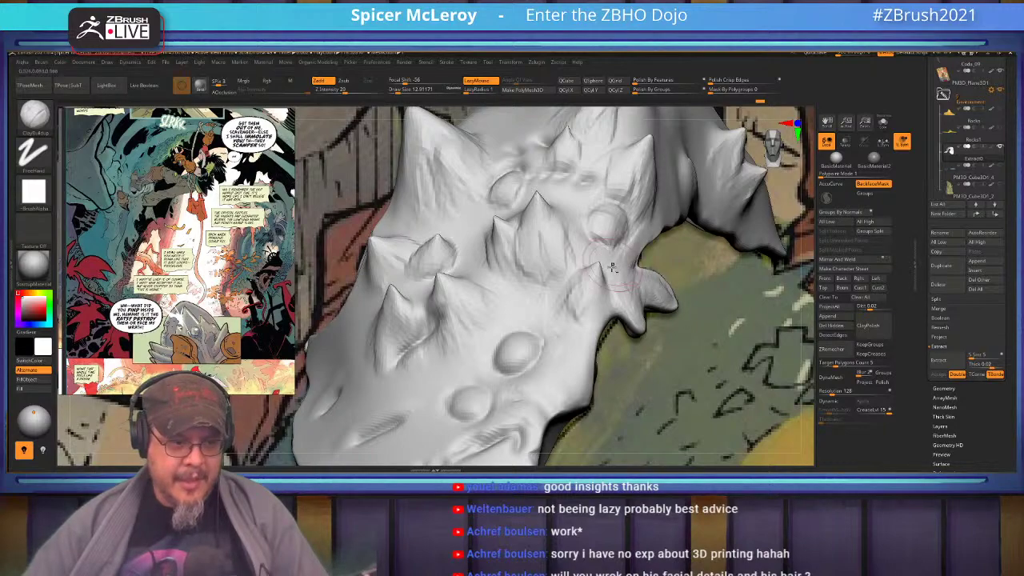
Step: Build up the surface around the upper spikes and along the rim of the covering's side opening with ClayBuildup
alt+right_drag(624, 258, 624, 324)
mouse_move(594, 292)
mouse_down()
mouse_move(603, 277)
mouse_move(592, 296)
mouse_up()
mouse_move(649, 277)
alt+right_down()
mouse_move(579, 287)
mouse_move(603, 284)
alt+right_up()
drag(597, 276, 635, 274)
alt+right_drag(552, 280, 616, 260)
mouse_move(607, 248)
mouse_down()
mouse_move(570, 276)
mouse_move(521, 272)
mouse_up()
mouse_move(613, 232)
right_down()
mouse_move(611, 314)
mouse_move(556, 293)
mouse_move(570, 303)
mouse_move(537, 316)
mouse_move(541, 293)
right_up()
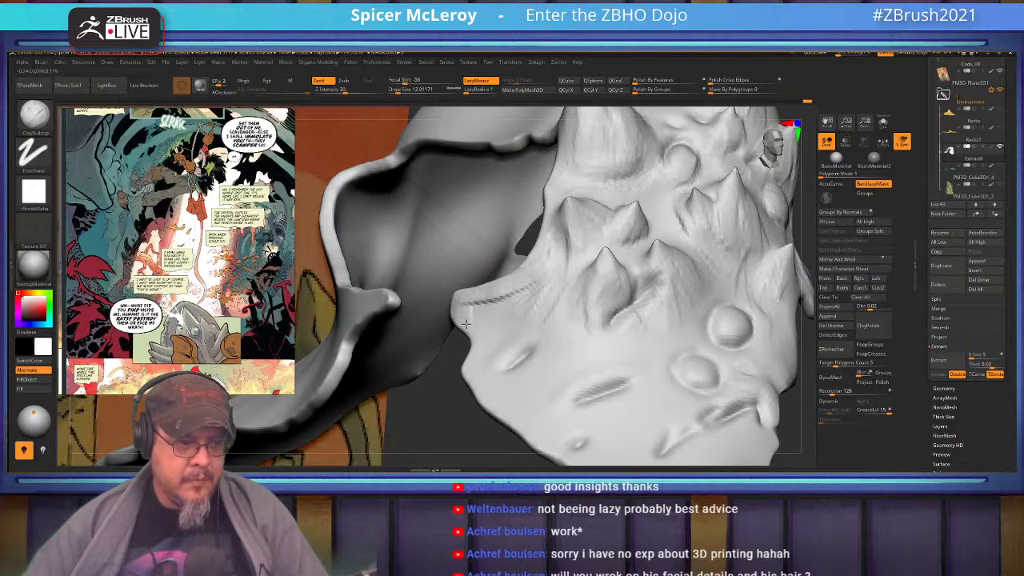
Step: Smooth the clay strokes beside the protruding corner on the covering's side edge
key(shift)
shift+drag(499, 303, 520, 323)
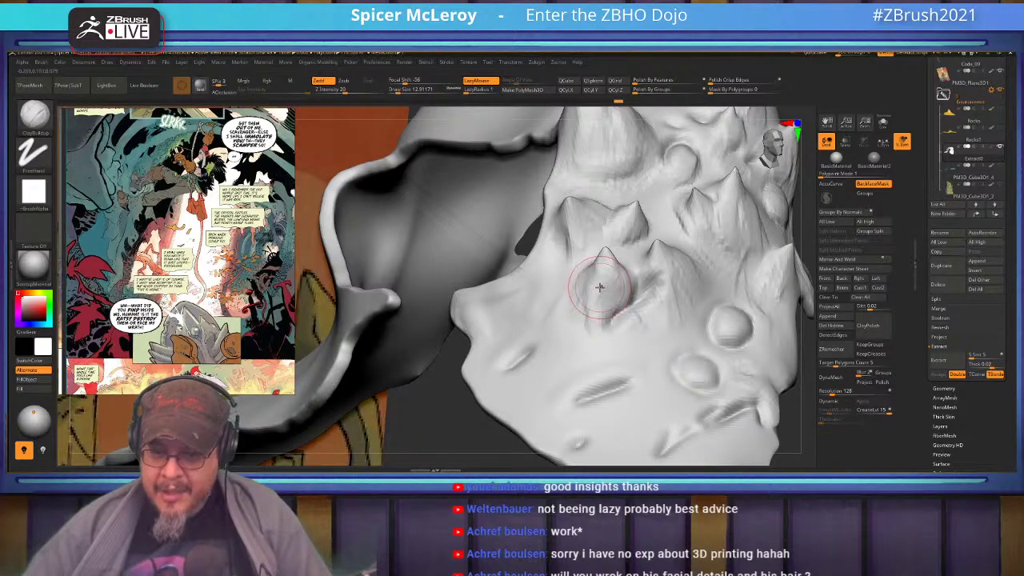
mouse_move(645, 259)
right_down()
mouse_move(616, 276)
mouse_move(560, 268)
mouse_move(698, 278)
mouse_move(688, 340)
mouse_move(632, 280)
mouse_move(550, 296)
mouse_move(612, 295)
mouse_move(632, 255)
mouse_move(631, 300)
mouse_move(597, 288)
right_up()
key(f)
ctrl+right_drag(597, 288, 620, 328)
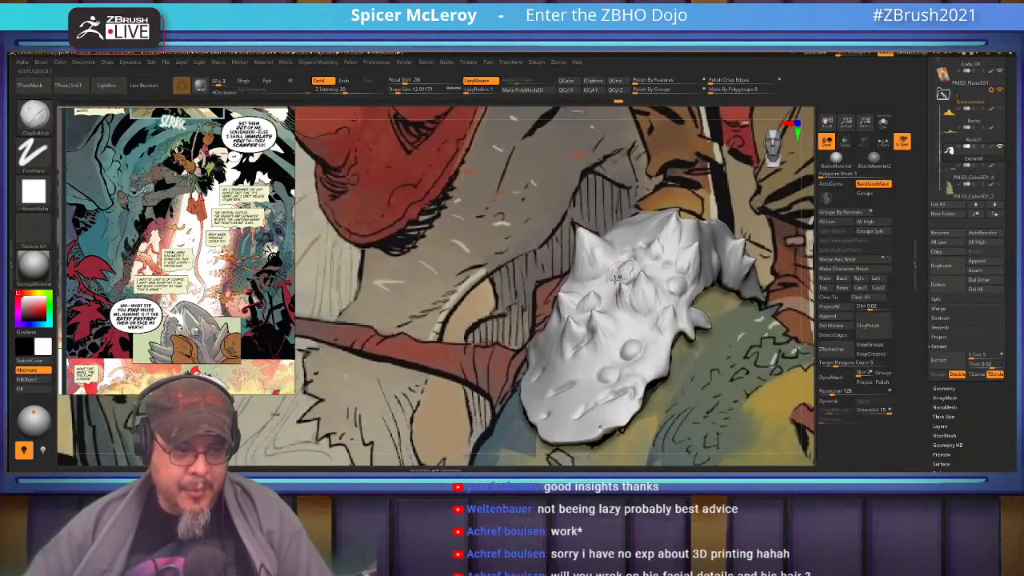
Step: Show the rest of the scene and color the spiky covering with the mossy green of the neighboring stump
shift+click(1000, 147)
shift+click(999, 147)
alt+right_drag(619, 250, 579, 276)
mouse_move(607, 288)
right_down()
mouse_move(630, 285)
mouse_move(600, 294)
mouse_move(563, 212)
right_up()
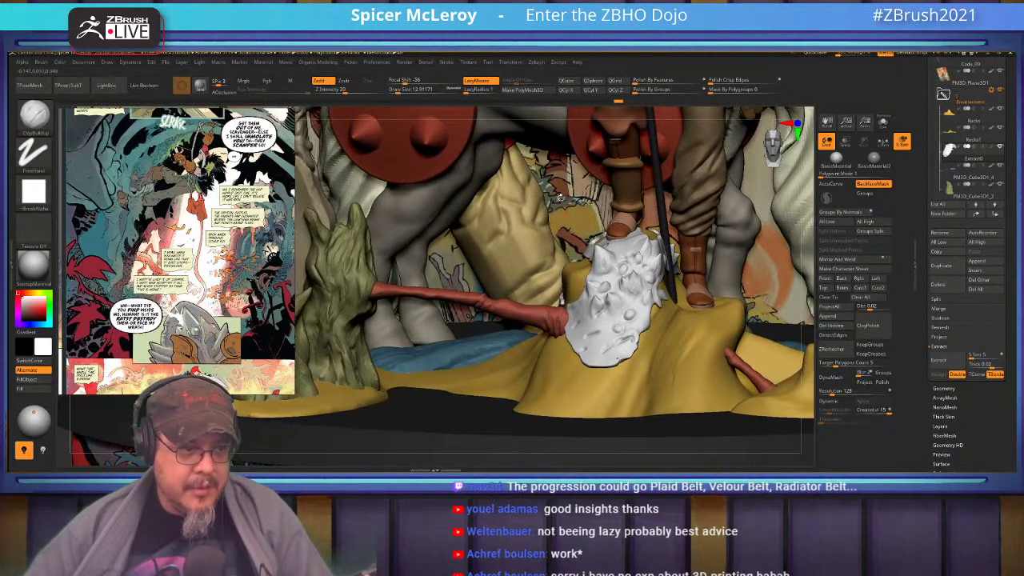
key(c)
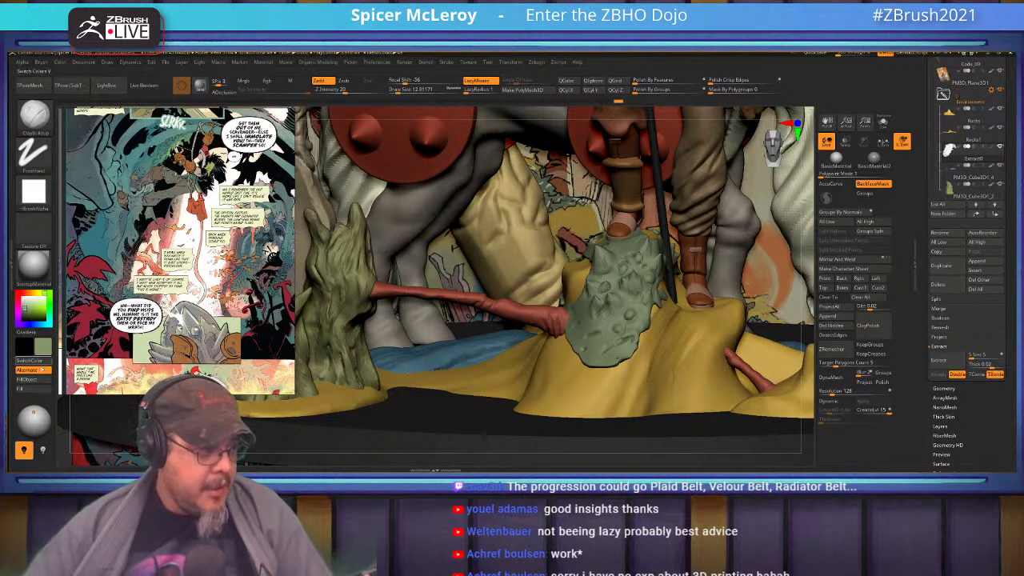
mouse_move(582, 284)
right_down()
mouse_move(544, 280)
mouse_move(565, 317)
mouse_move(552, 298)
mouse_move(549, 220)
mouse_move(556, 277)
mouse_move(624, 275)
mouse_move(724, 306)
mouse_move(726, 296)
mouse_move(707, 322)
mouse_move(750, 313)
mouse_move(765, 336)
right_up()
Step: Hide the background artwork plane and reshape the covering's lower edge with the Move brush at a draw size of about 41
click(1000, 70)
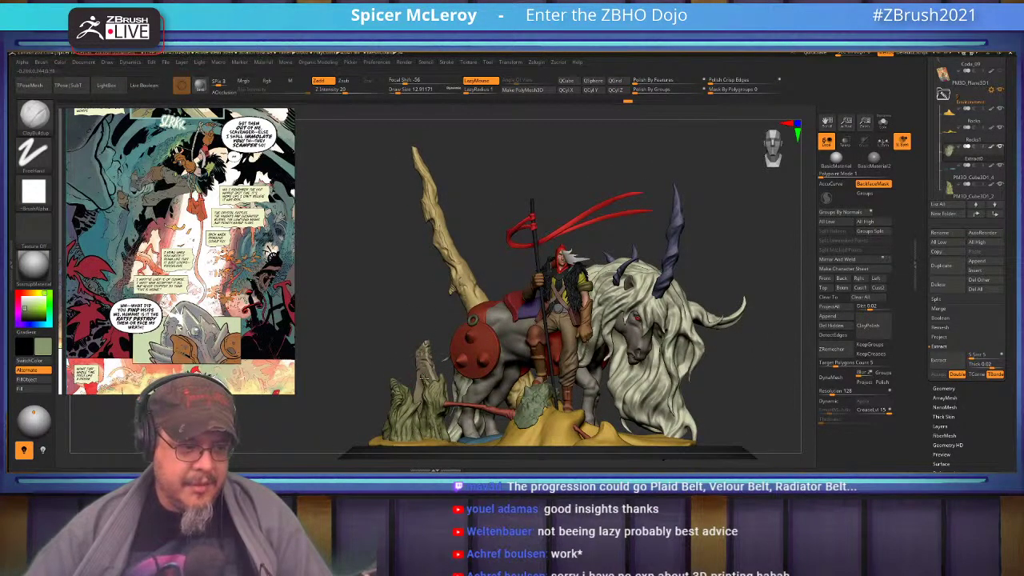
mouse_move(407, 273)
alt+mouse_down()
mouse_move(502, 312)
mouse_move(483, 304)
mouse_move(462, 210)
alt+mouse_up()
alt+drag(488, 352, 482, 297)
mouse_move(482, 297)
ctrl+right_down()
mouse_move(500, 319)
mouse_move(560, 324)
mouse_move(534, 318)
mouse_move(548, 313)
mouse_move(582, 324)
mouse_move(573, 325)
ctrl+right_up()
key(b)
key(m)
key(v)
key(s)
drag(573, 326, 577, 320)
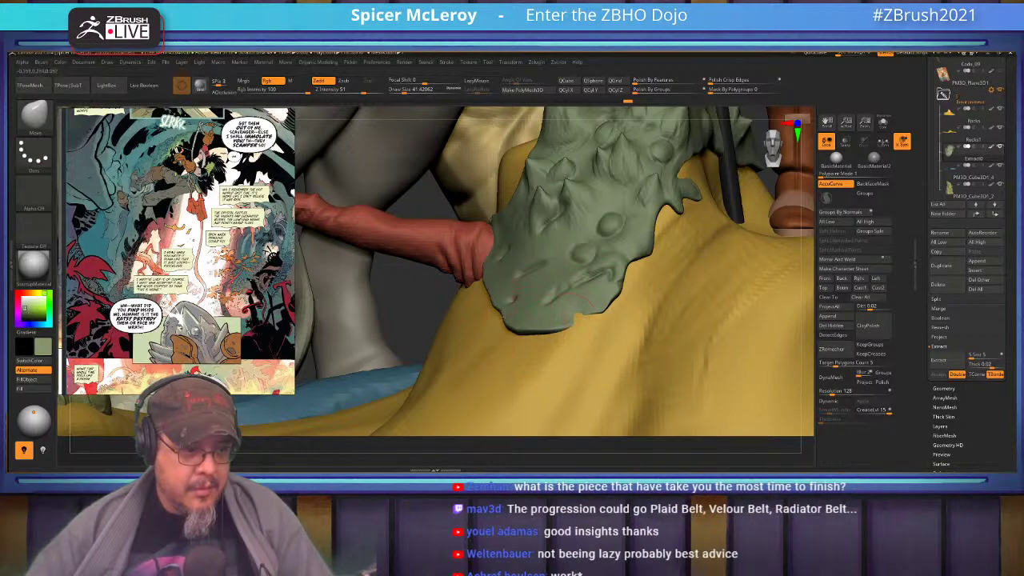
right_drag(482, 270, 505, 314)
drag(505, 329, 510, 310)
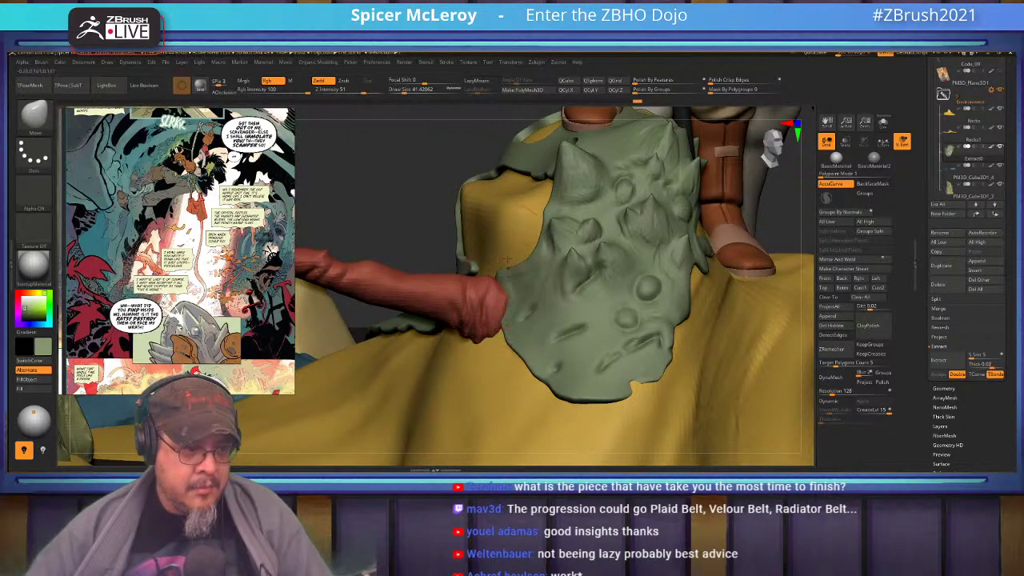
Step: Adjust the covering around the small hole and spikes near the boot, with the Move brush at a draw size of about 18.5
mouse_move(496, 265)
right_down()
mouse_move(515, 282)
mouse_move(569, 258)
mouse_move(601, 273)
mouse_move(571, 258)
mouse_move(524, 289)
mouse_move(512, 313)
right_up()
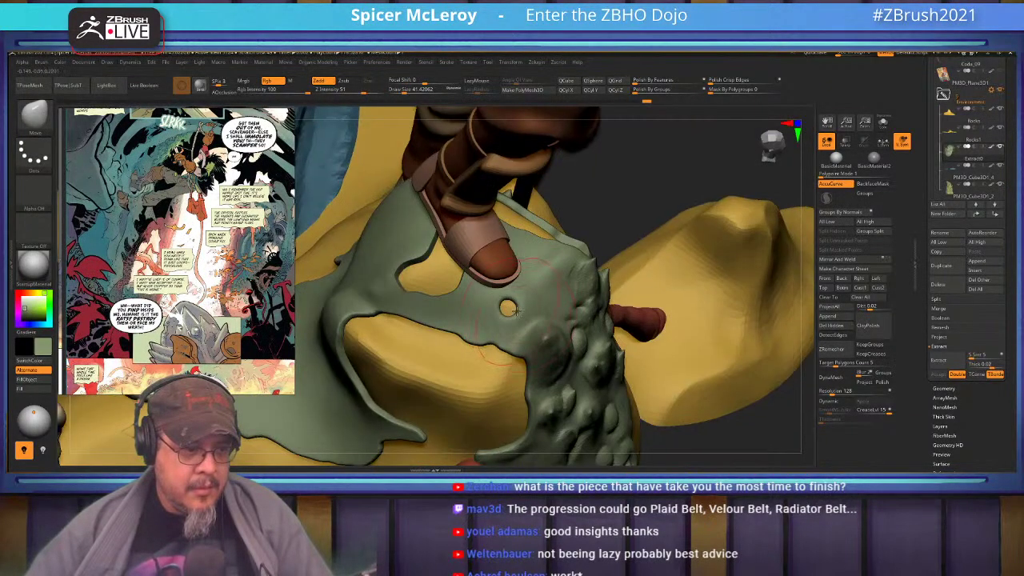
key(s)
mouse_move(513, 315)
mouse_down()
mouse_move(520, 324)
mouse_move(491, 325)
mouse_up()
right_drag(525, 275, 578, 274)
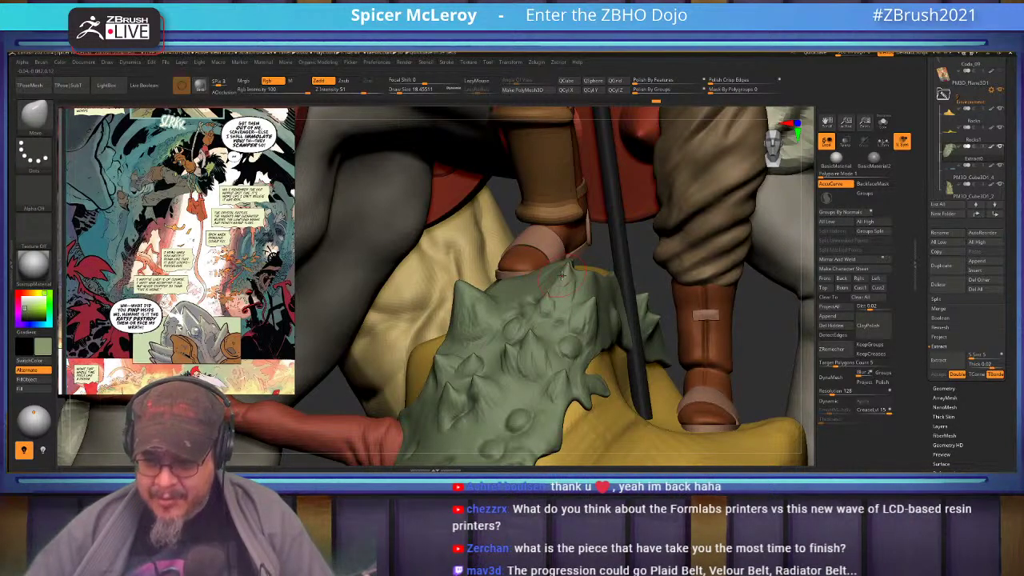
mouse_move(562, 275)
right_down()
mouse_move(570, 282)
mouse_move(549, 279)
mouse_move(572, 274)
right_up()
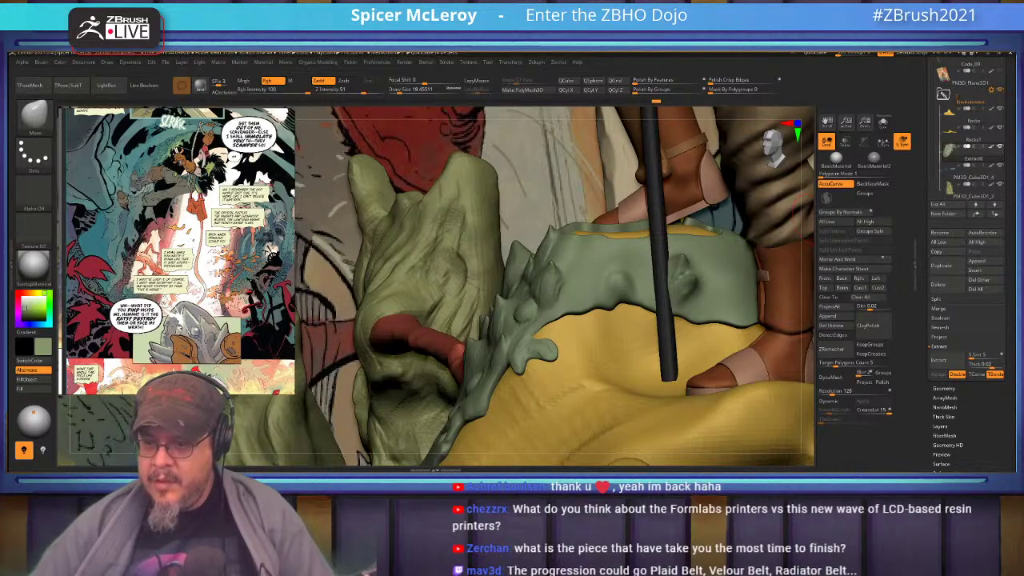
Step: Switch to the browser, look through the Thor God of Thunder images on ArtStation, and return to ZBrush
drag(1016, 209, 688, 54)
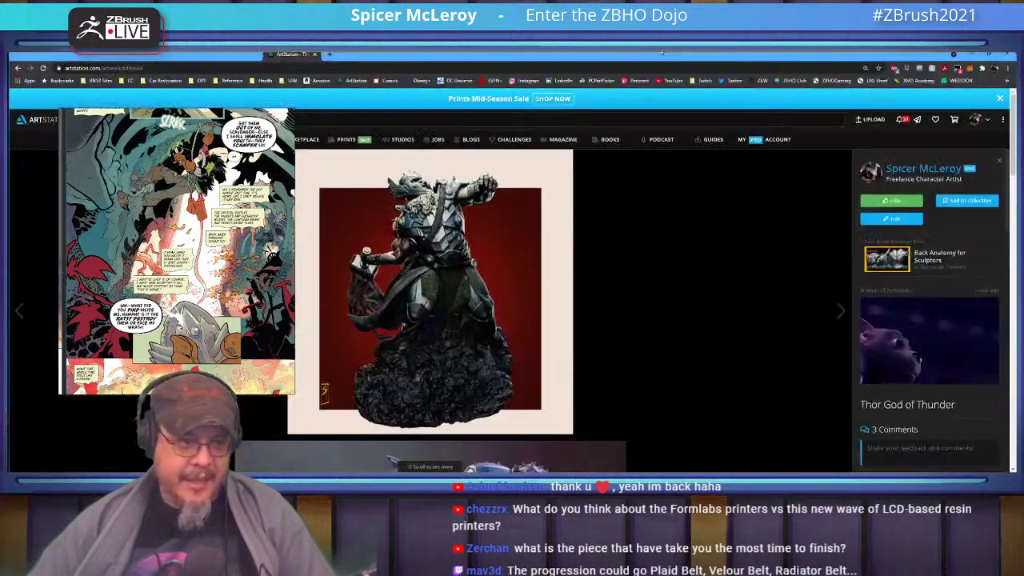
scroll(433, 256, down, 10)
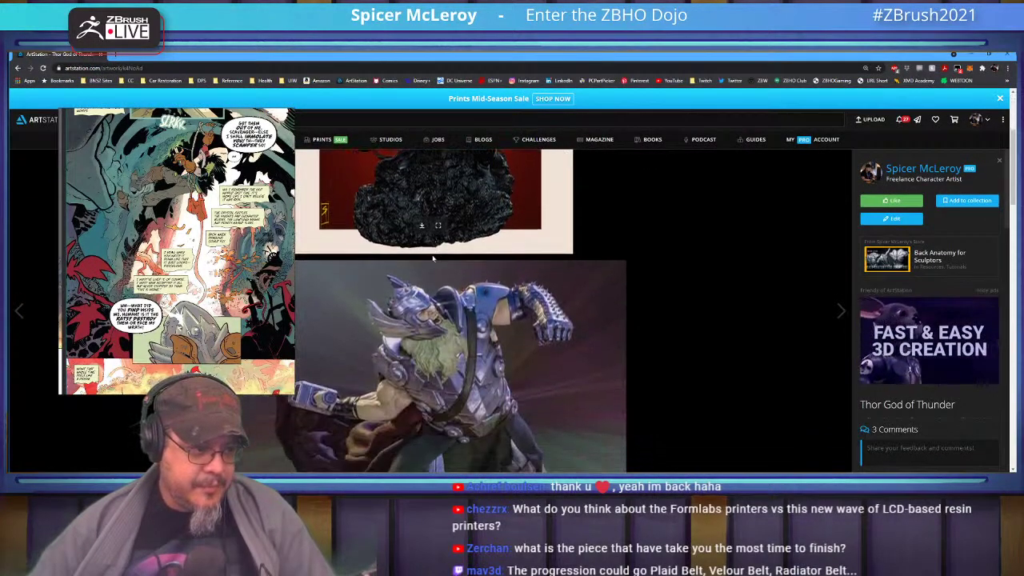
scroll(433, 257, down, 15)
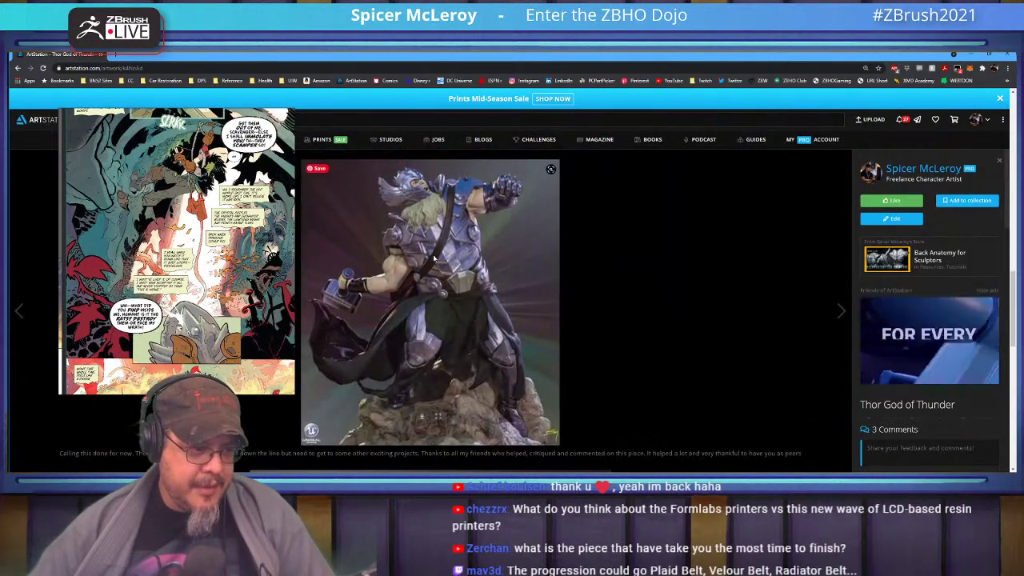
scroll(435, 256, down, 5)
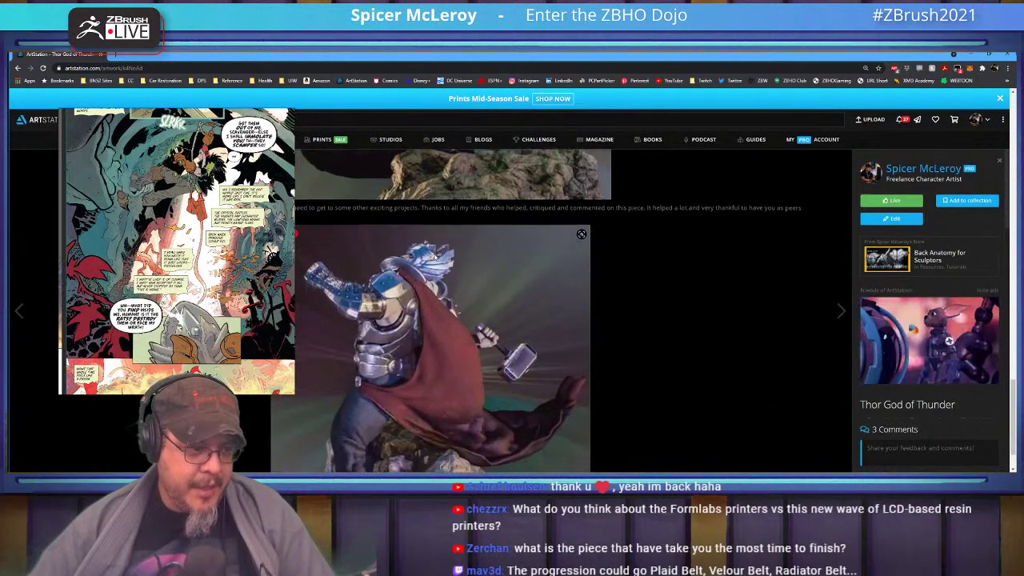
scroll(468, 262, up, 15)
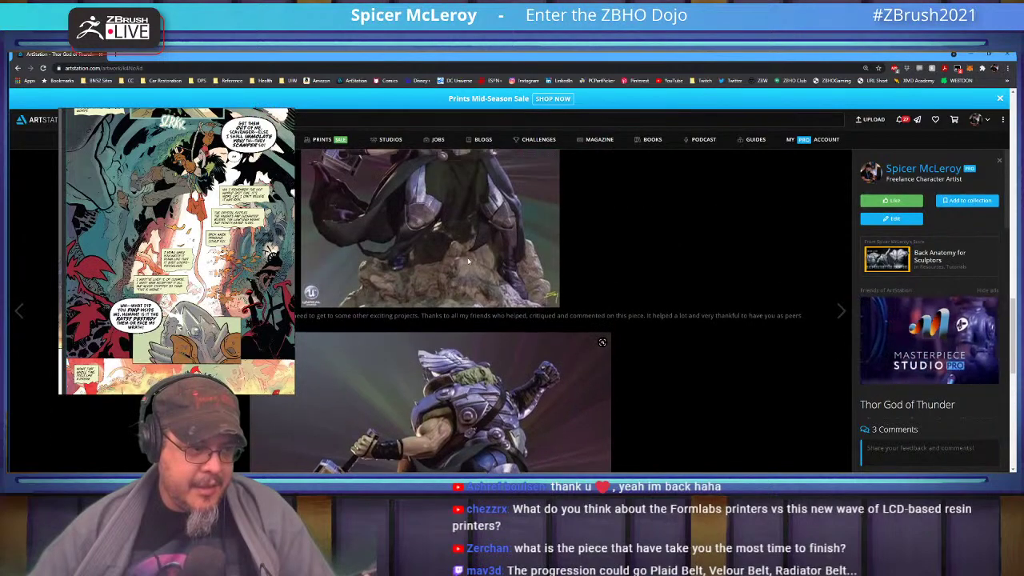
scroll(469, 261, up, 5)
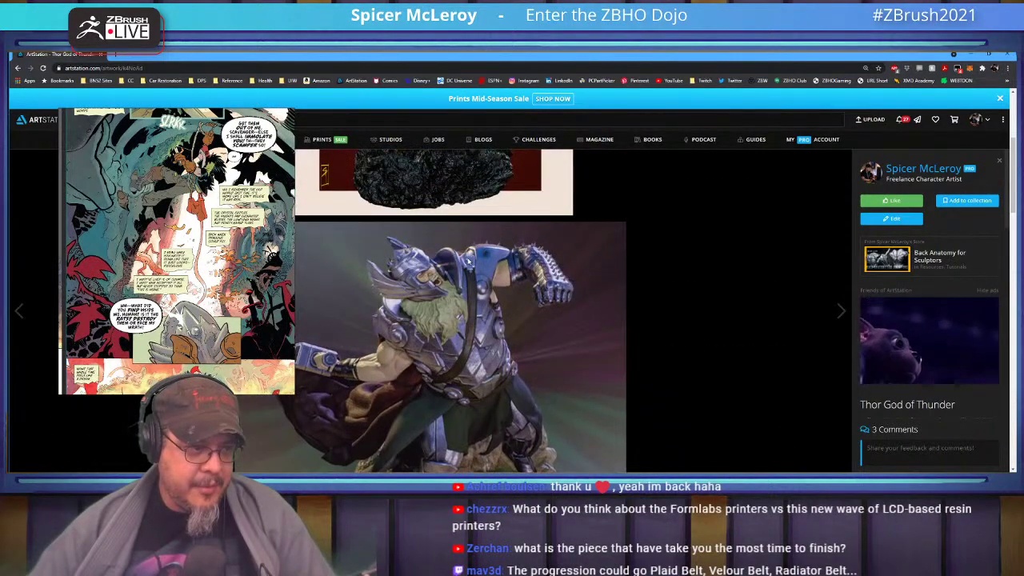
scroll(468, 262, up, 4)
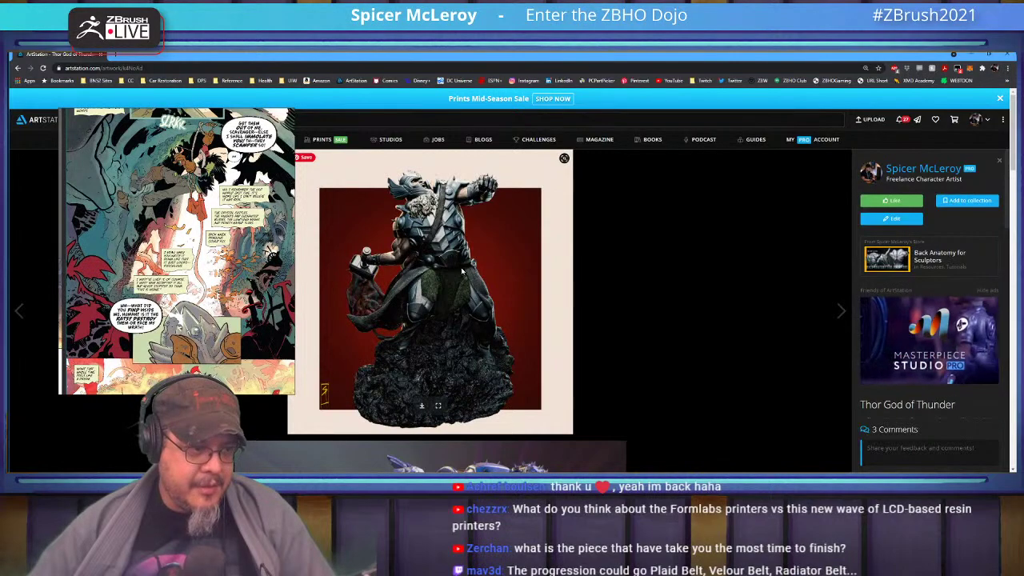
scroll(462, 272, down, 4)
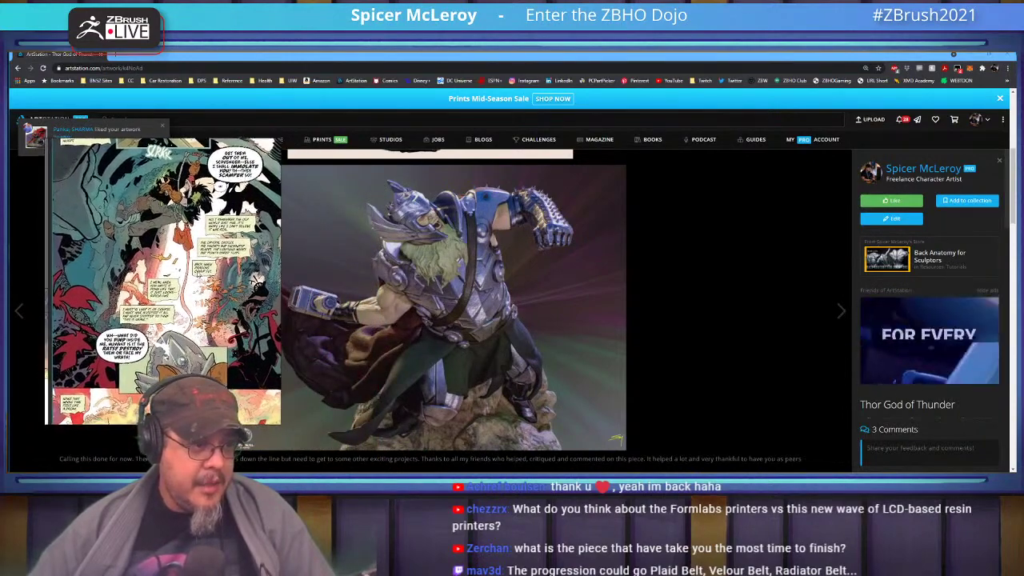
scroll(504, 286, down, 3)
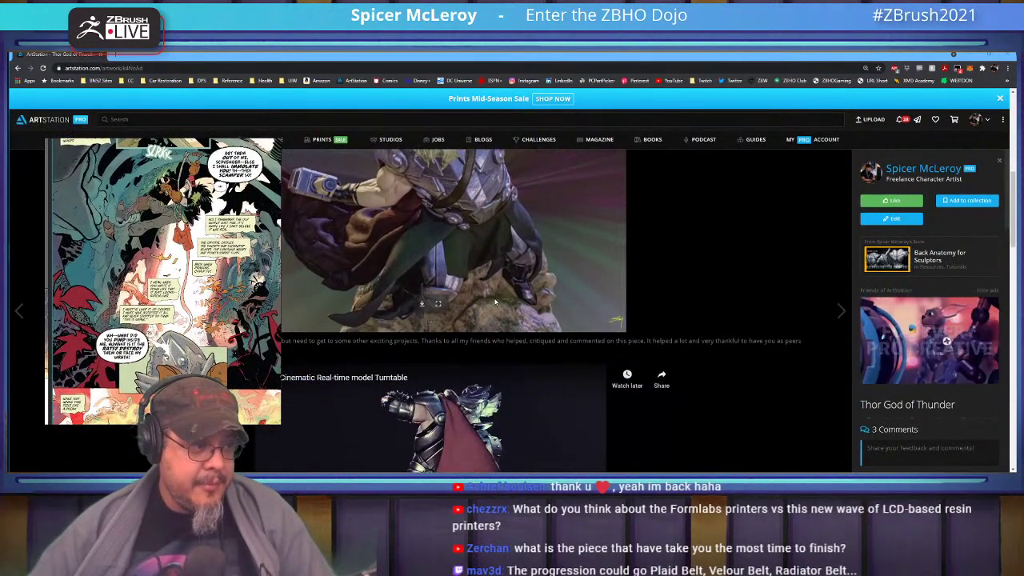
scroll(495, 302, down, 2)
scroll(495, 302, up, 5)
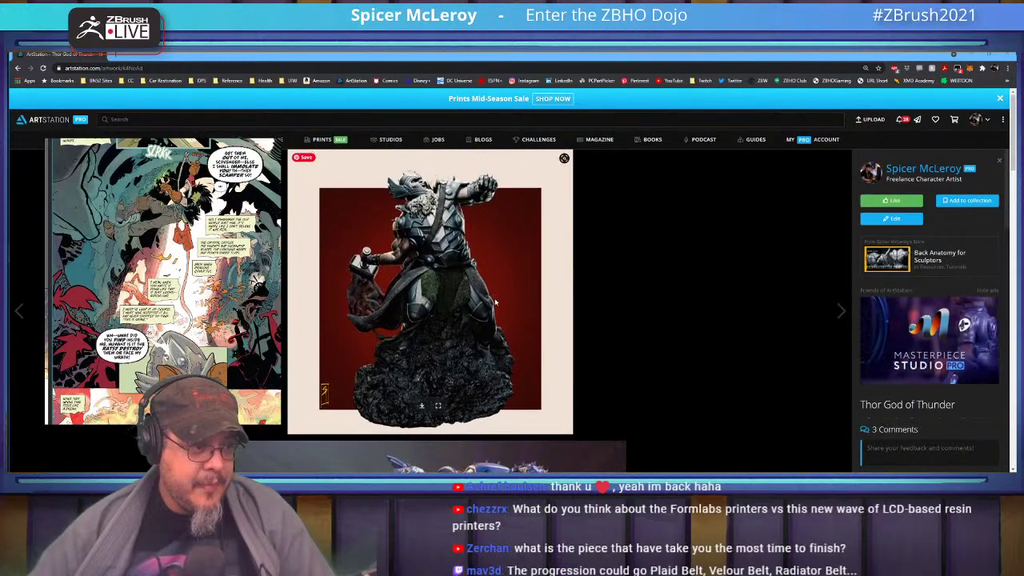
click(101, 56)
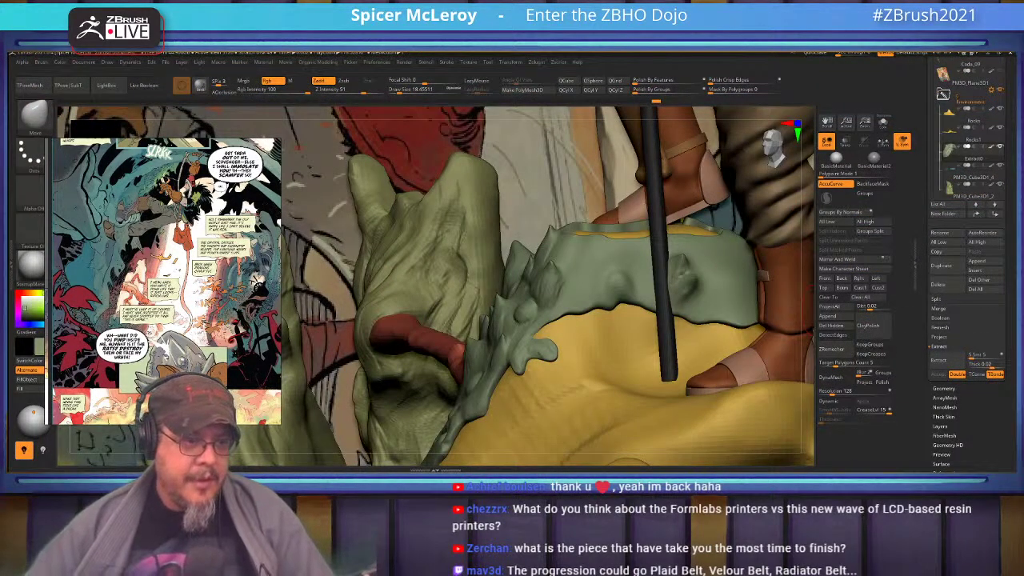
Step: Reshape the covering's upper rim between the boot and the spear with the Move brush at a draw size of about 48.6
right_drag(482, 252, 533, 252)
key(shift)
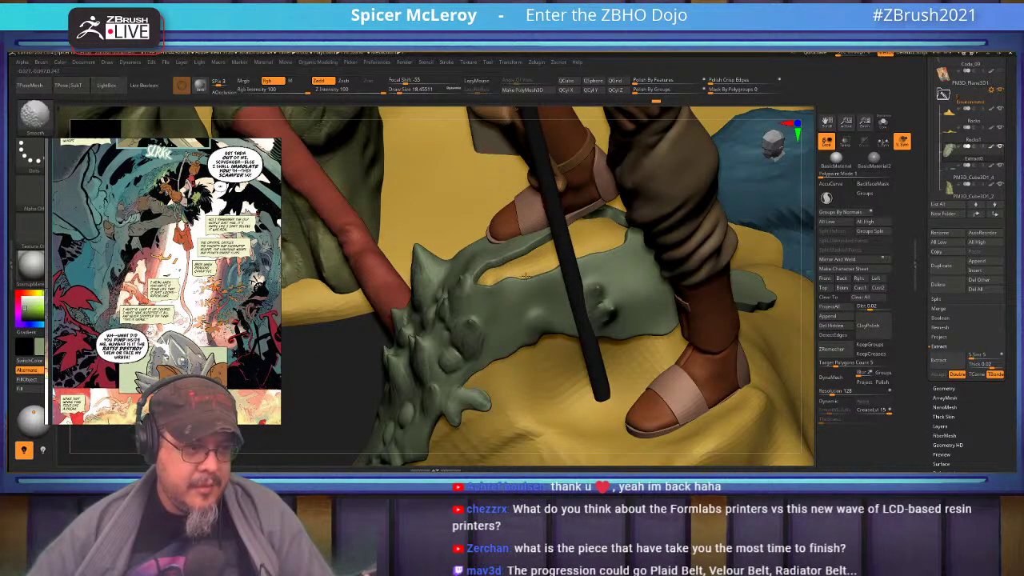
right_drag(612, 236, 583, 246)
key(b)
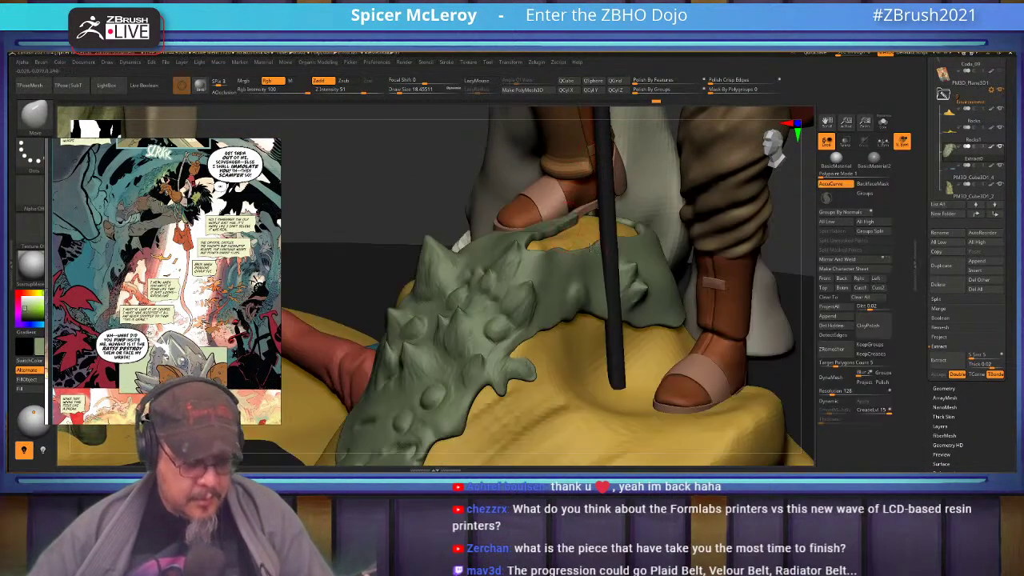
key(v)
key(s)
drag(623, 232, 632, 232)
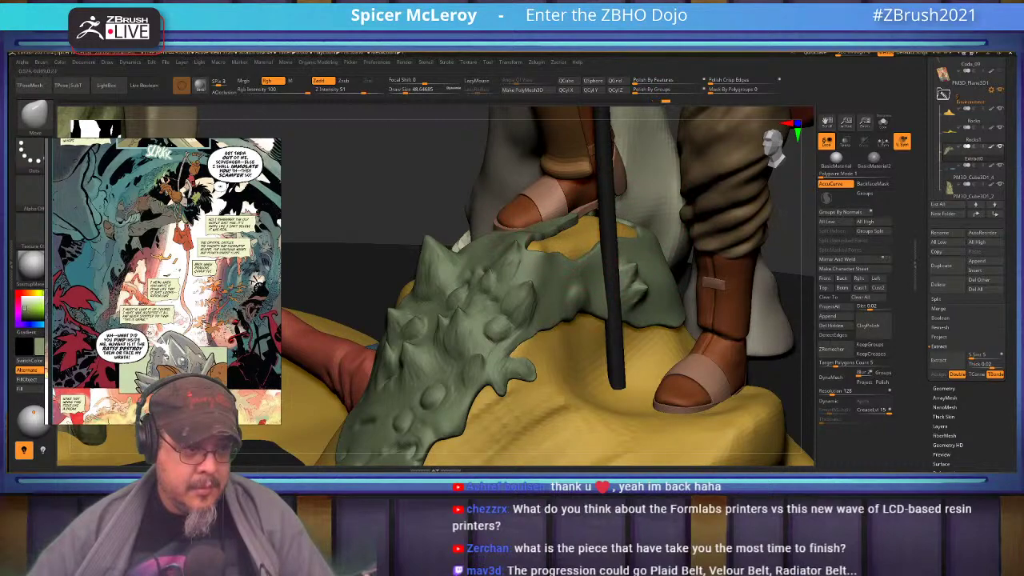
drag(547, 223, 546, 230)
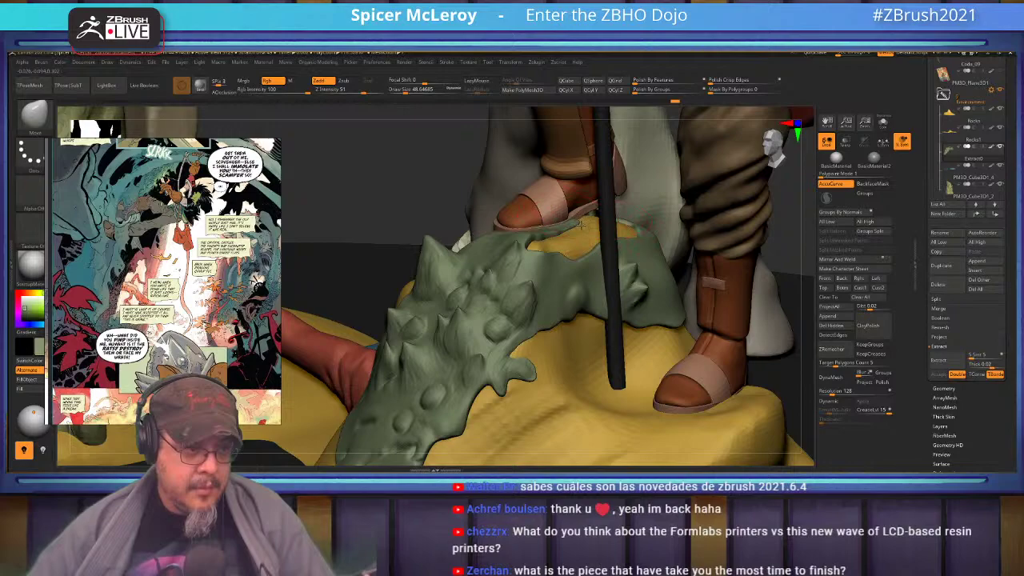
Step: Refine the covering's upper edge beneath the boot's toe with the Move brush at a draw size of about 17
right_drag(550, 243, 531, 233)
key(b)
key(m)
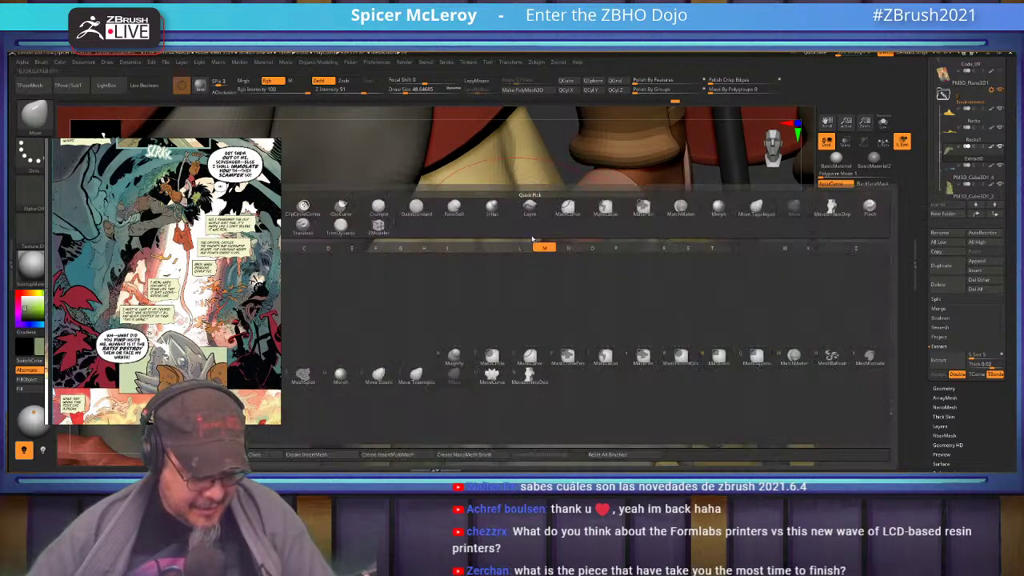
key(v)
key(s)
drag(560, 273, 550, 273)
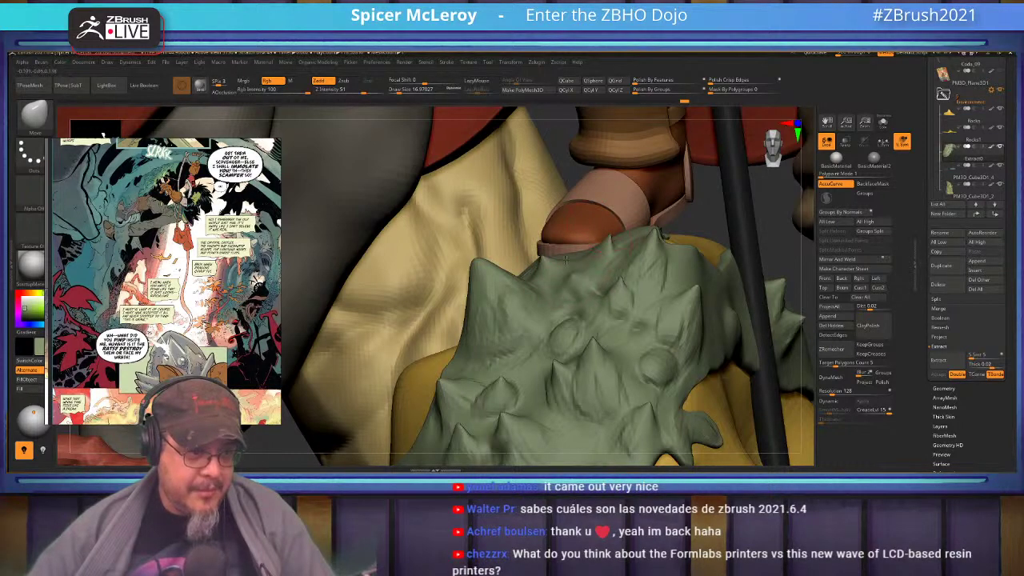
mouse_move(631, 225)
right_down()
mouse_move(619, 252)
mouse_move(480, 260)
mouse_move(464, 282)
mouse_move(536, 268)
mouse_move(568, 280)
mouse_move(496, 273)
right_up()
key(shift)
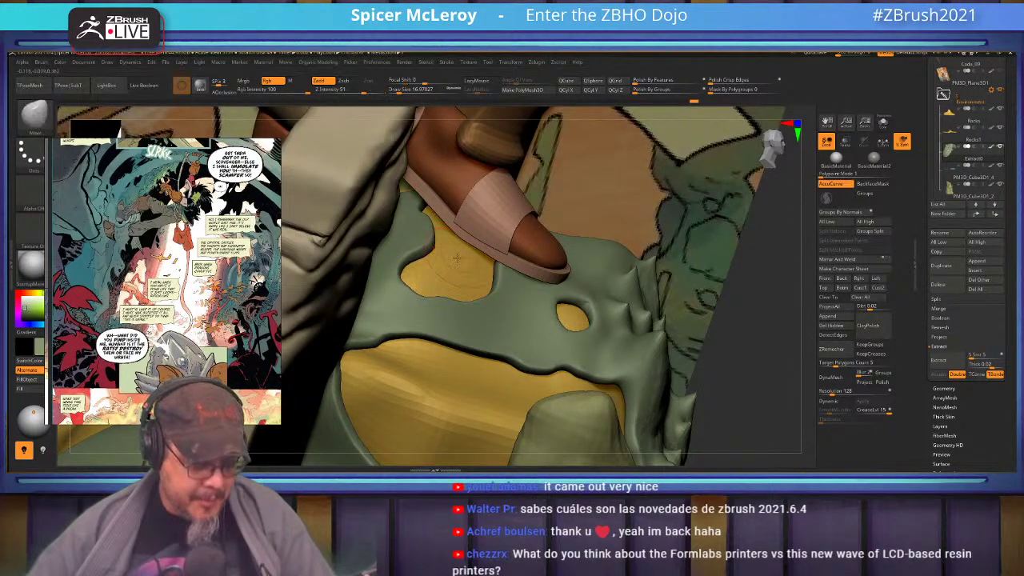
Step: Reshape the rim of the large opening beside the boot with the Move brush at a draw size of about 59
key(b)
key(m)
key(v)
right_drag(508, 260, 411, 269)
key(s)
drag(411, 270, 414, 263)
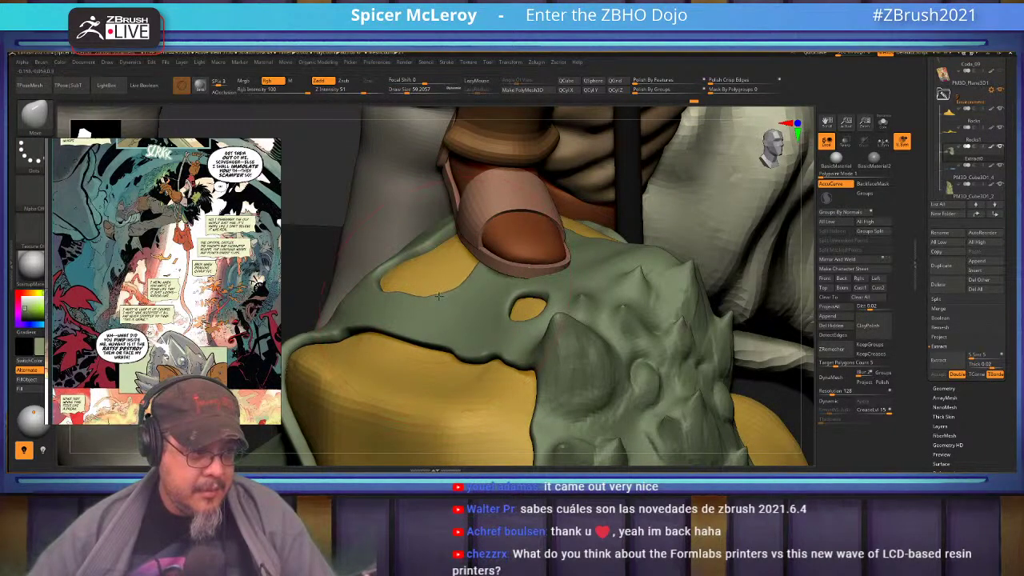
Step: Adjust the covering's rims around the raised boot with the Move brush at a draw size of about 53.8
mouse_move(455, 280)
right_down()
mouse_move(541, 225)
mouse_move(596, 240)
mouse_move(620, 264)
mouse_move(618, 299)
right_up()
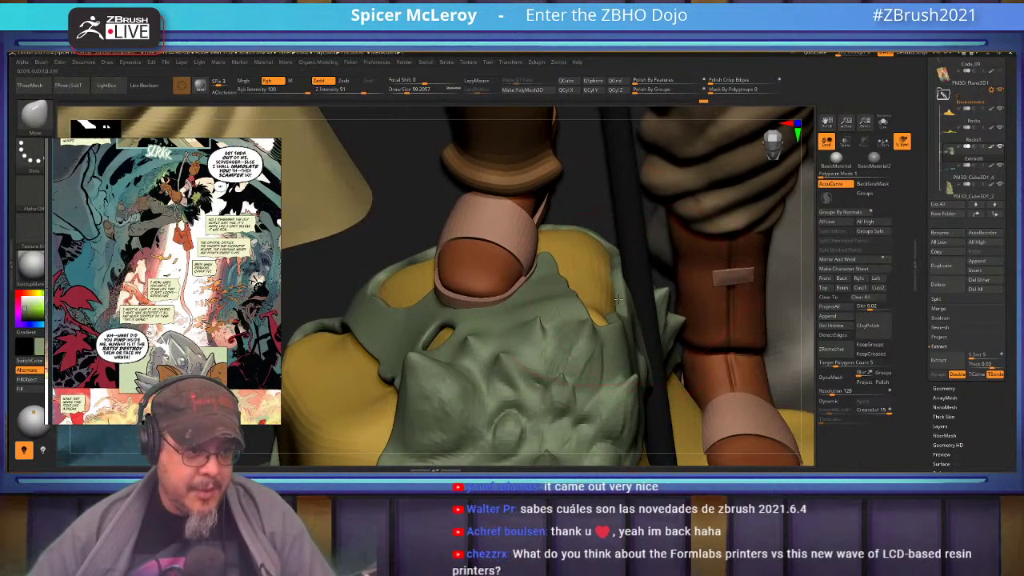
right_drag(549, 257, 421, 309)
key(s)
drag(422, 310, 423, 318)
mouse_move(453, 310)
right_down()
mouse_move(506, 289)
mouse_move(507, 303)
mouse_move(520, 288)
mouse_move(501, 227)
right_up()
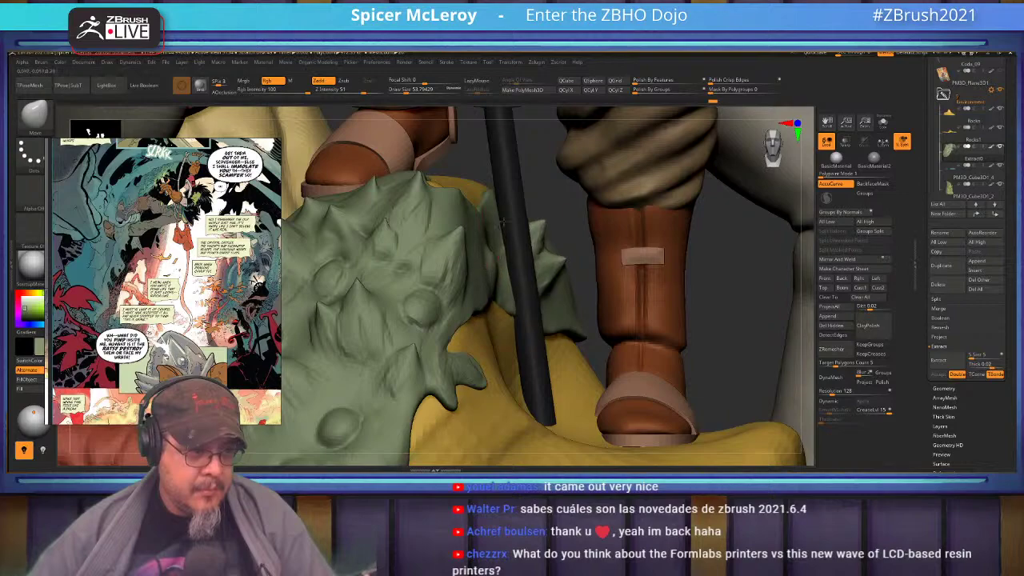
Step: Select a different subtool near the covering and enlarge the Move brush to a draw size of about 299
ctrl+right_drag(514, 285, 521, 330)
alt+click(523, 332)
key(s)
drag(523, 333, 536, 334)
mouse_move(535, 333)
ctrl+right_down()
mouse_move(491, 184)
mouse_move(441, 220)
ctrl+right_up()
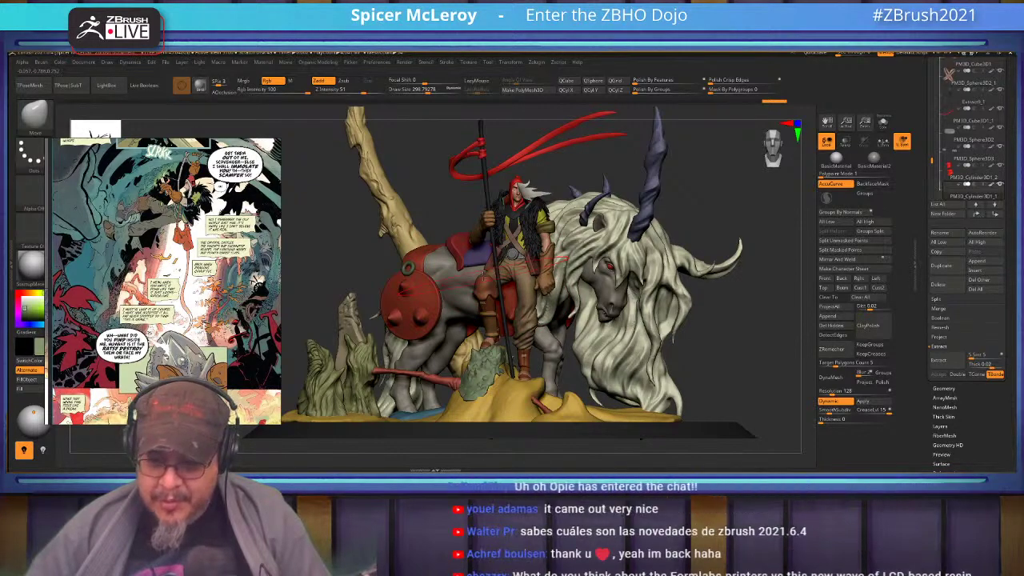
Step: Carve the green covering's lower and side edges with the DamStandard brush at a draw size of about 41.4
right_drag(526, 268, 544, 216)
mouse_move(497, 276)
alt+right_down()
mouse_move(552, 220)
mouse_move(537, 232)
mouse_move(527, 310)
mouse_move(542, 289)
mouse_move(490, 327)
mouse_move(506, 296)
alt+right_up()
key(b)
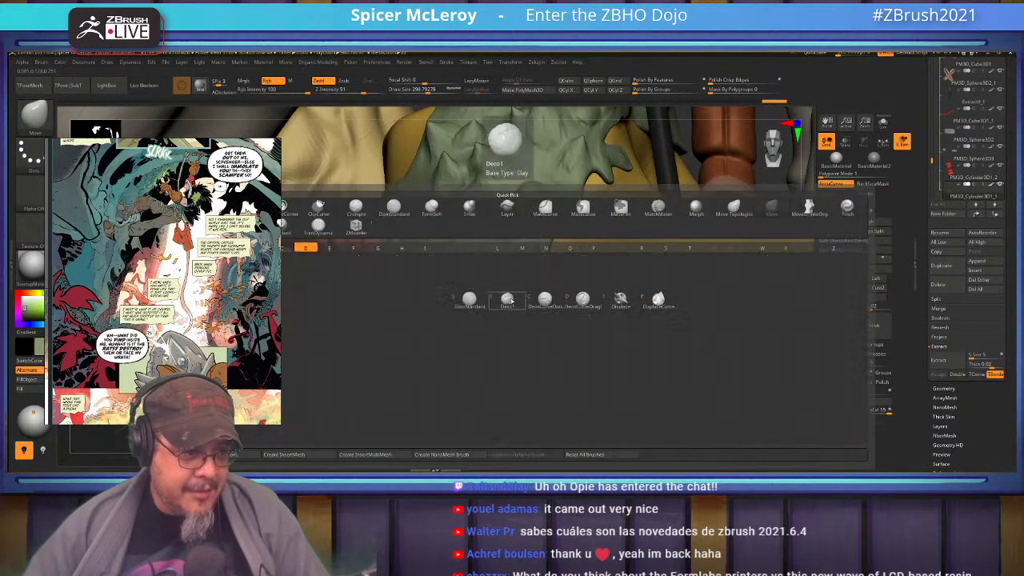
key(d)
key(s)
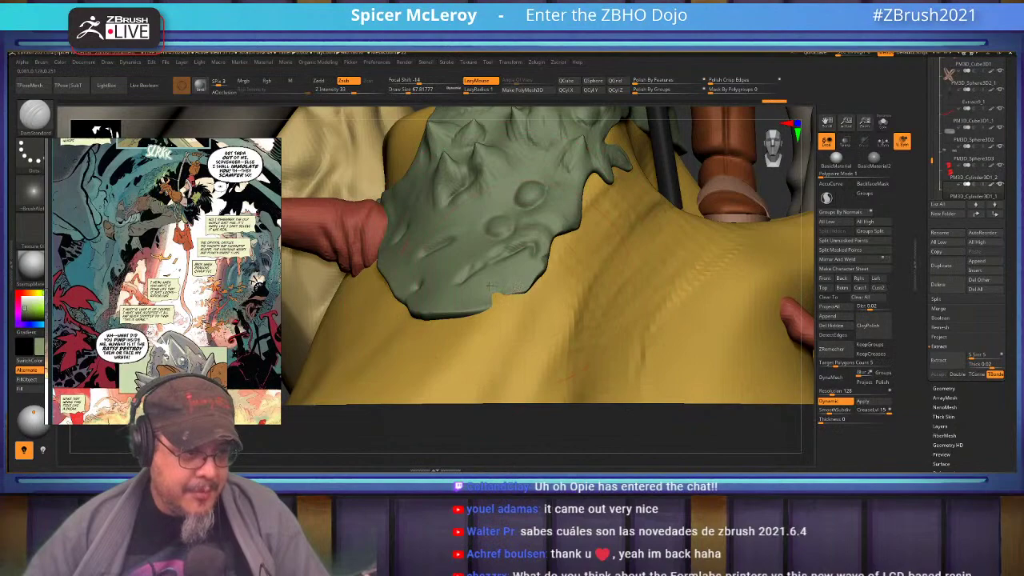
alt+click(513, 288)
key(s)
drag(510, 290, 499, 289)
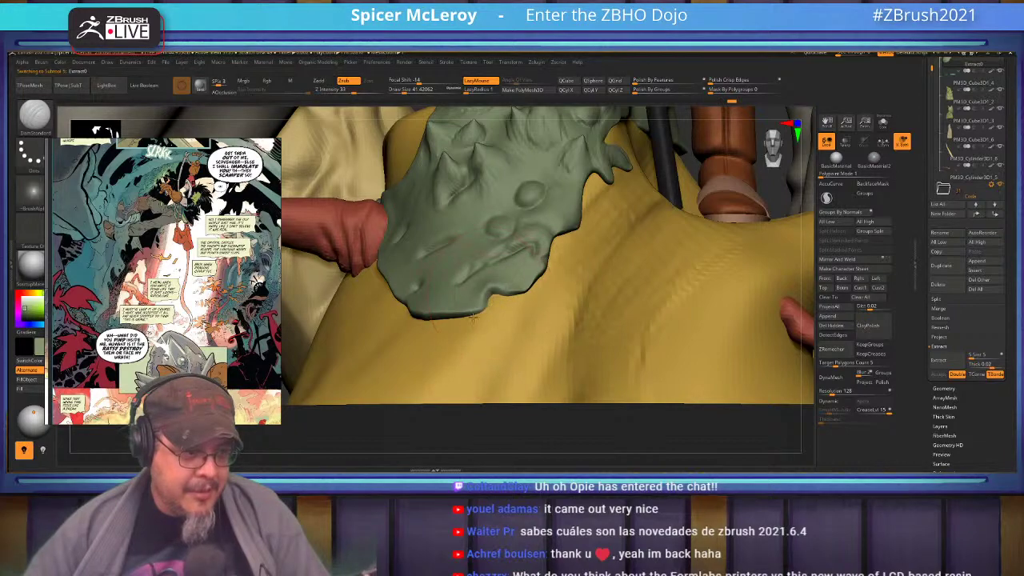
right_drag(476, 296, 514, 301)
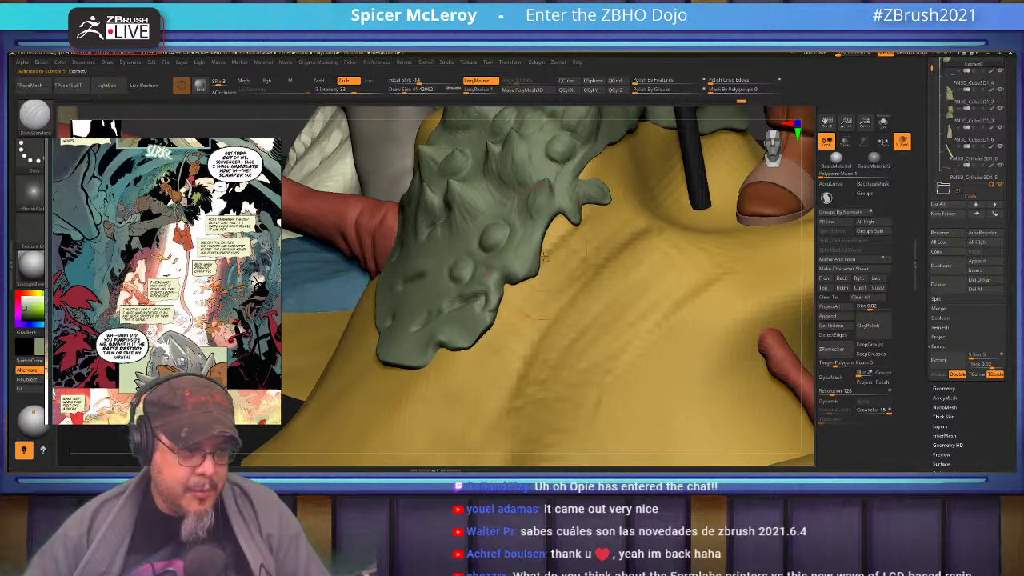
drag(548, 231, 553, 210)
mouse_move(552, 209)
alt+right_down()
mouse_move(533, 275)
mouse_move(569, 276)
alt+right_up()
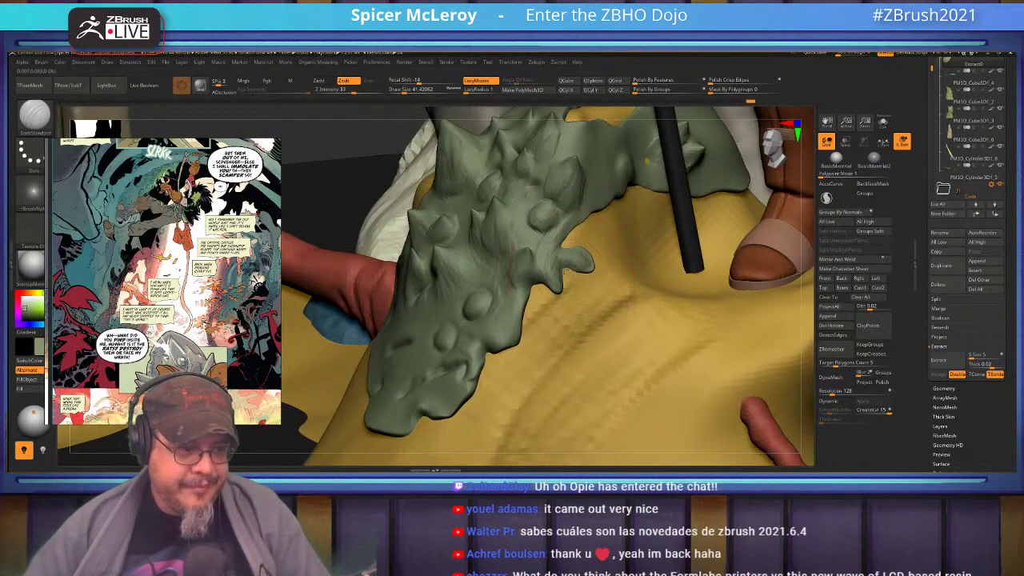
drag(567, 240, 592, 203)
Step: Reshape the covering's edge beside the red branch with the Move brush at draw sizes of about 41.4 and 25
right_drag(600, 216, 491, 273)
key(b)
key(m)
key(v)
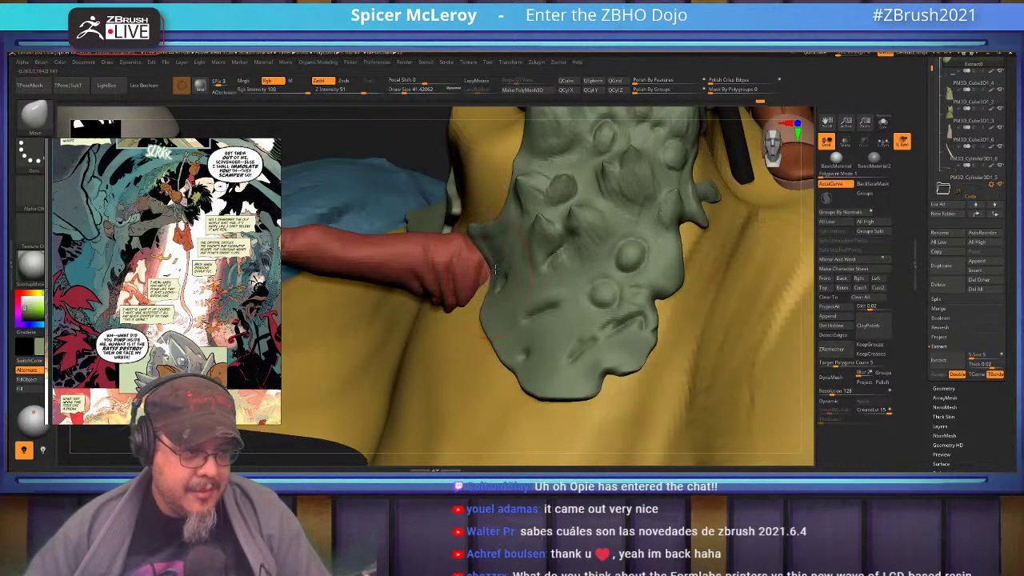
drag(484, 309, 490, 307)
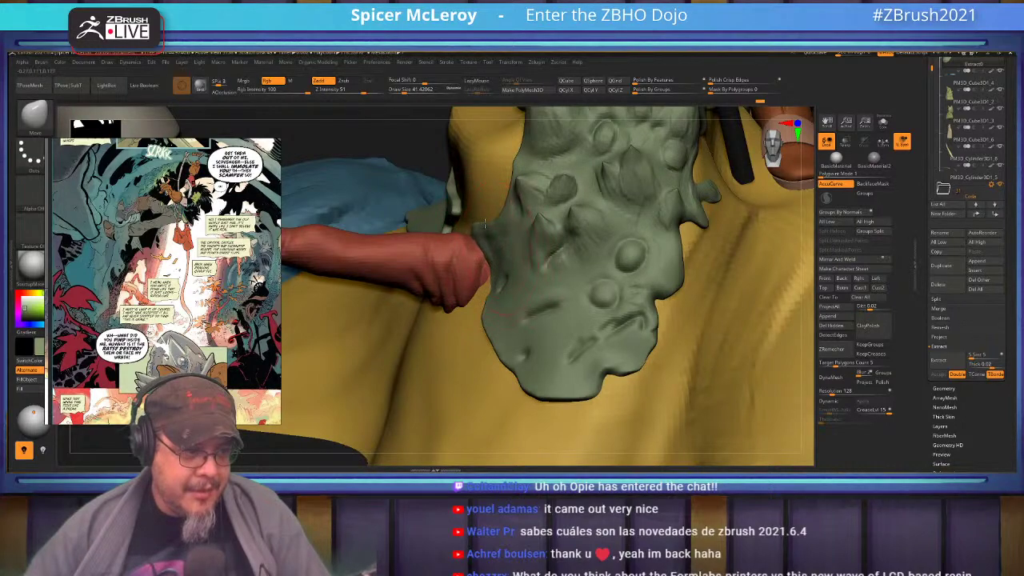
mouse_move(481, 233)
right_down()
mouse_move(479, 243)
mouse_move(489, 218)
right_up()
drag(489, 282, 478, 278)
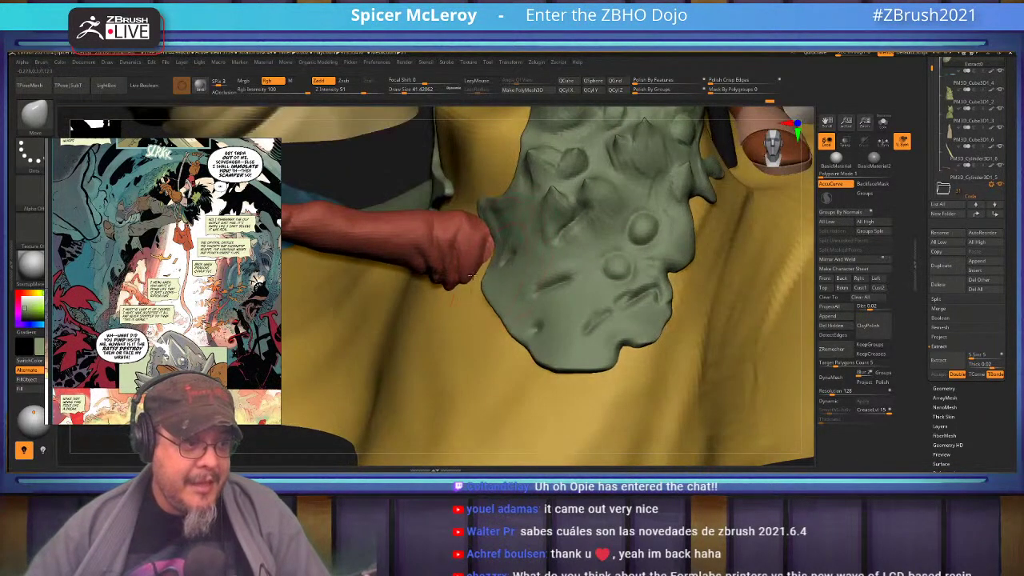
right_drag(501, 263, 475, 281)
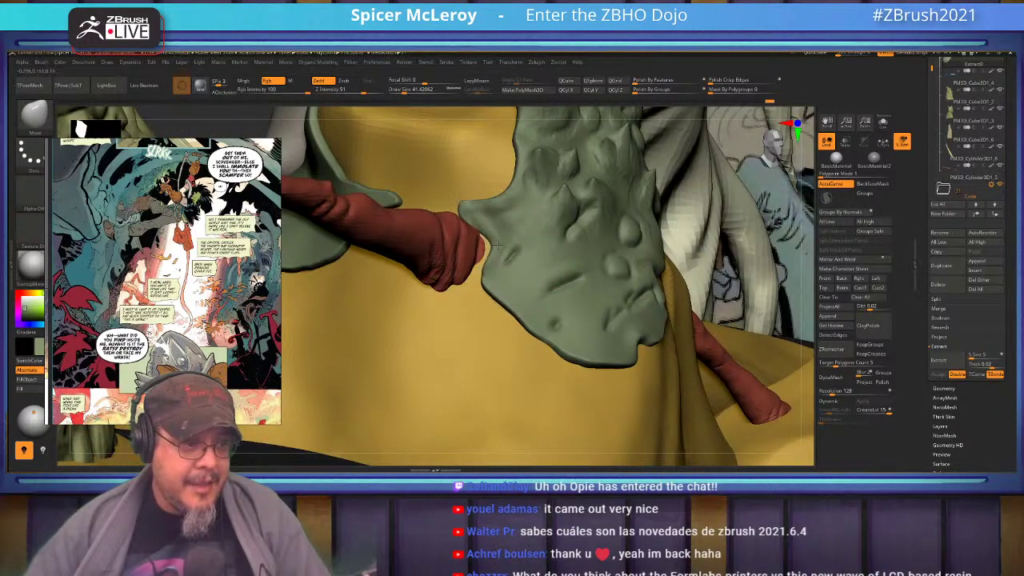
right_drag(480, 212, 484, 232)
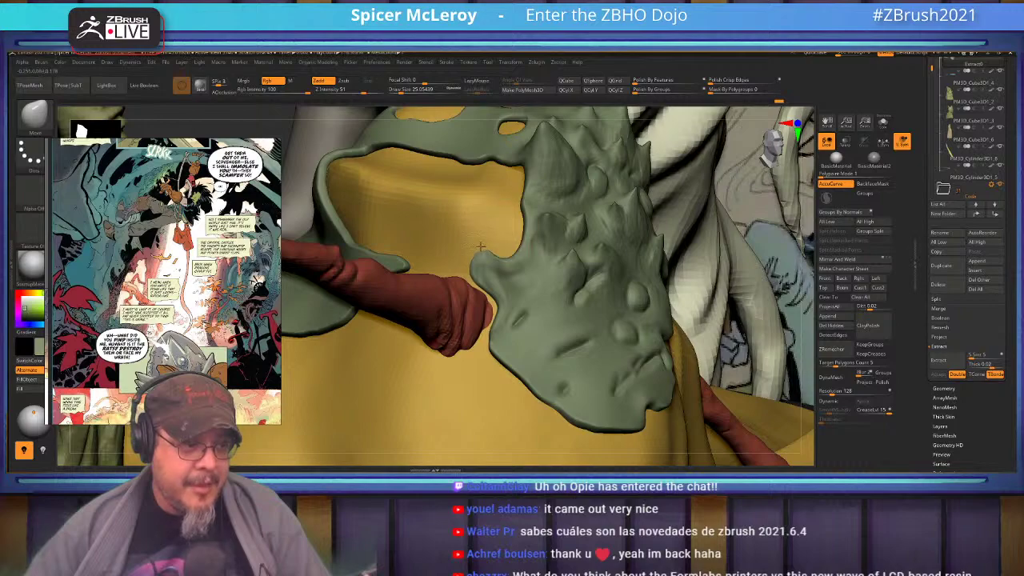
right_drag(487, 247, 480, 343)
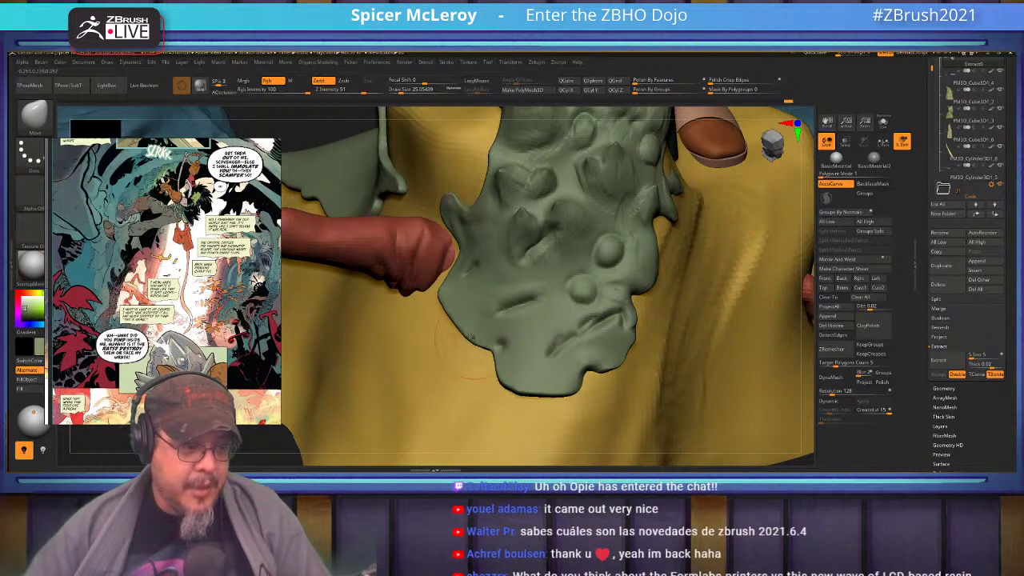
Step: Add small strokes around the covering's round bumps with the ClayBuildup brush at a draw size of about 12.9
mouse_move(448, 304)
right_down()
mouse_move(460, 287)
mouse_move(450, 278)
mouse_move(501, 296)
mouse_move(552, 266)
right_up()
key(b)
key(c)
key(b)
key(s)
drag(552, 265, 552, 277)
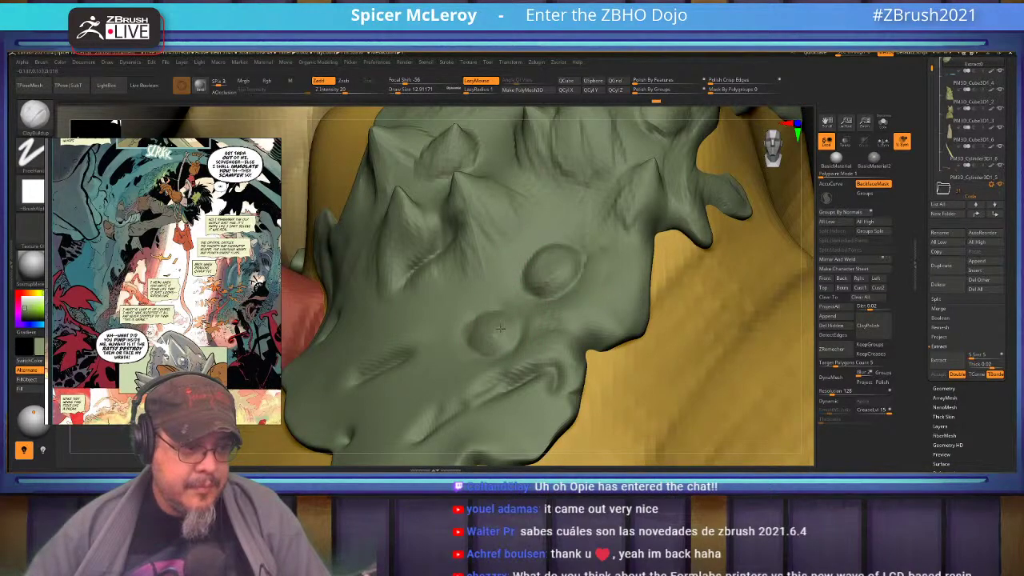
drag(502, 326, 507, 318)
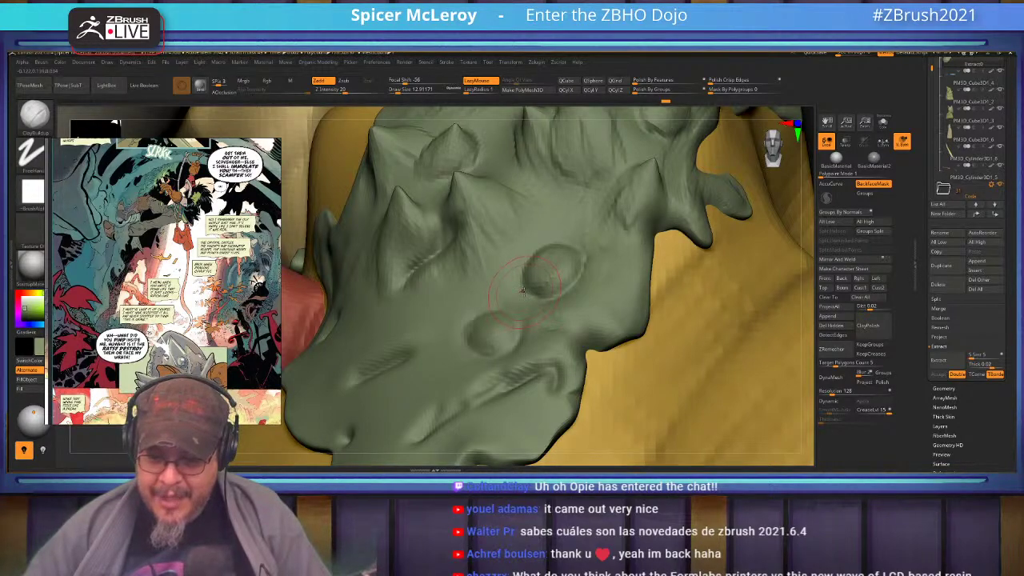
right_drag(513, 271, 520, 300)
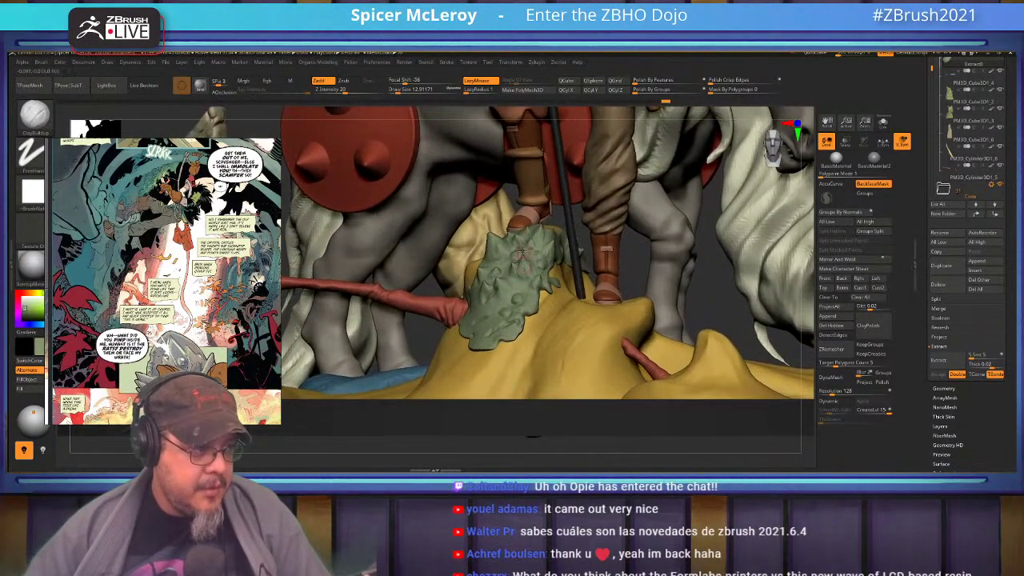
Step: Reframe the reference artwork on the rider's boots and the textured mound to compare it with the sculpt
scroll(184, 274, down, 5)
middle_drag(184, 276, 304, 235)
scroll(167, 248, up, 5)
scroll(202, 240, up, 3)
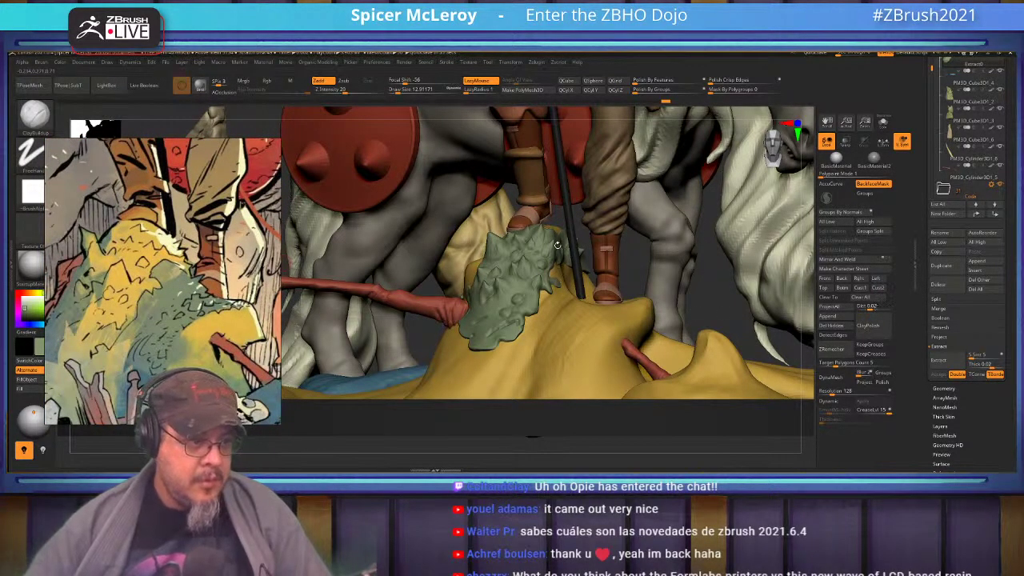
Step: Adjust the covering beneath the raised boot and beside the staff with the Move brush at a draw size of about 34.8
alt+drag(806, 132, 829, 219)
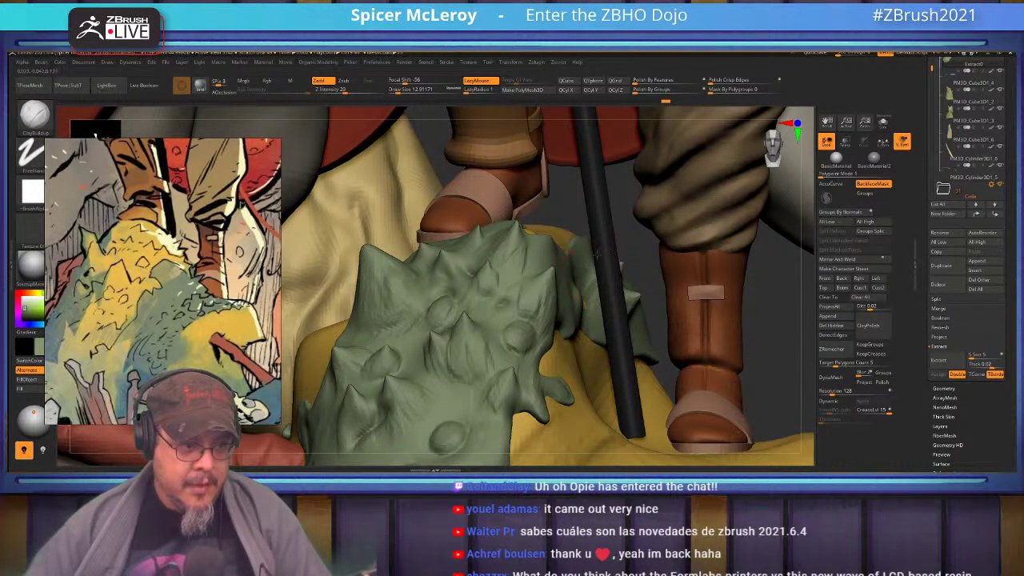
key(b)
key(v)
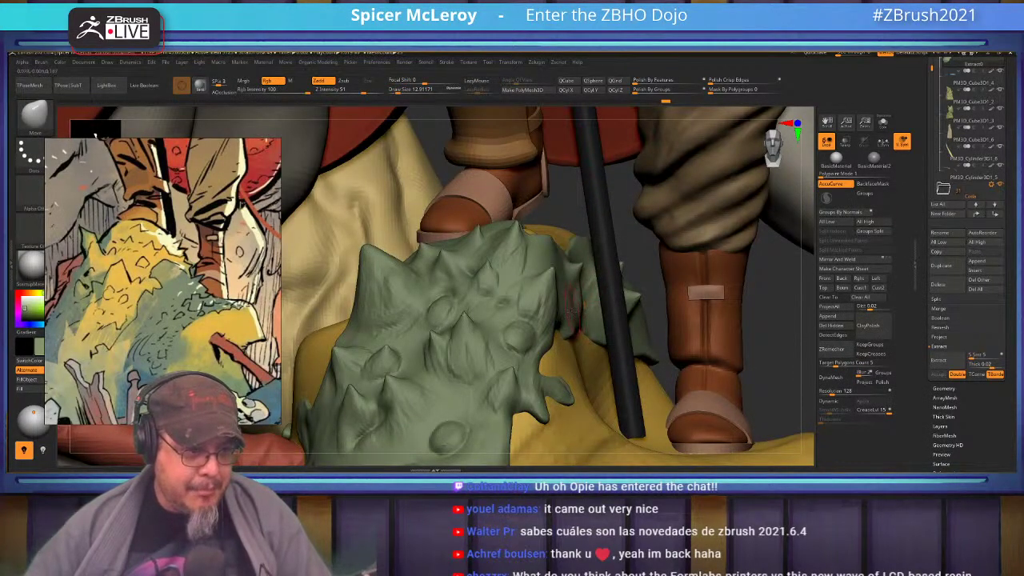
drag(555, 252, 573, 230)
mouse_move(573, 230)
right_down()
mouse_move(563, 276)
mouse_move(570, 306)
right_up()
key(b)
key(m)
key(v)
key(s)
drag(566, 304, 570, 302)
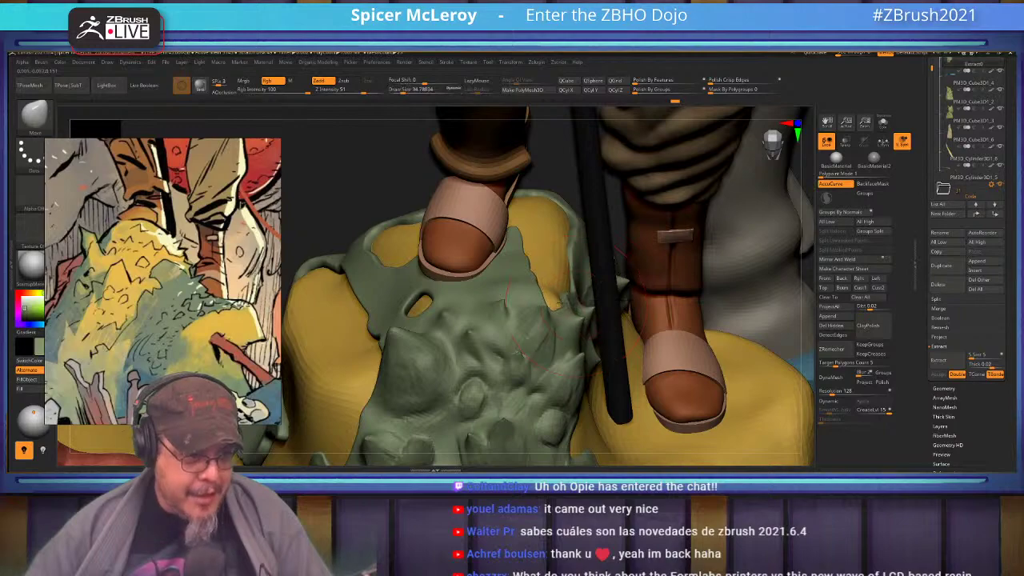
right_drag(577, 272, 560, 220)
ctrl+right_drag(532, 323, 560, 297)
alt+right_drag(504, 332, 506, 292)
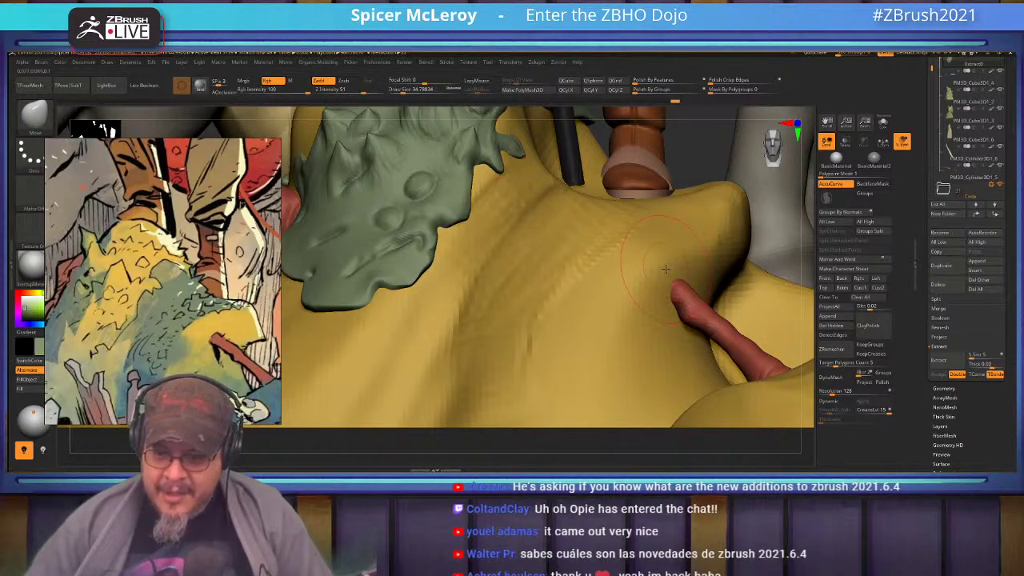
Step: Select the yellow mound and carve long downward grooves into its front slope with the DamStandard brush at a draw size of about 34.8
alt+right_drag(593, 295, 634, 327)
alt+click(595, 278)
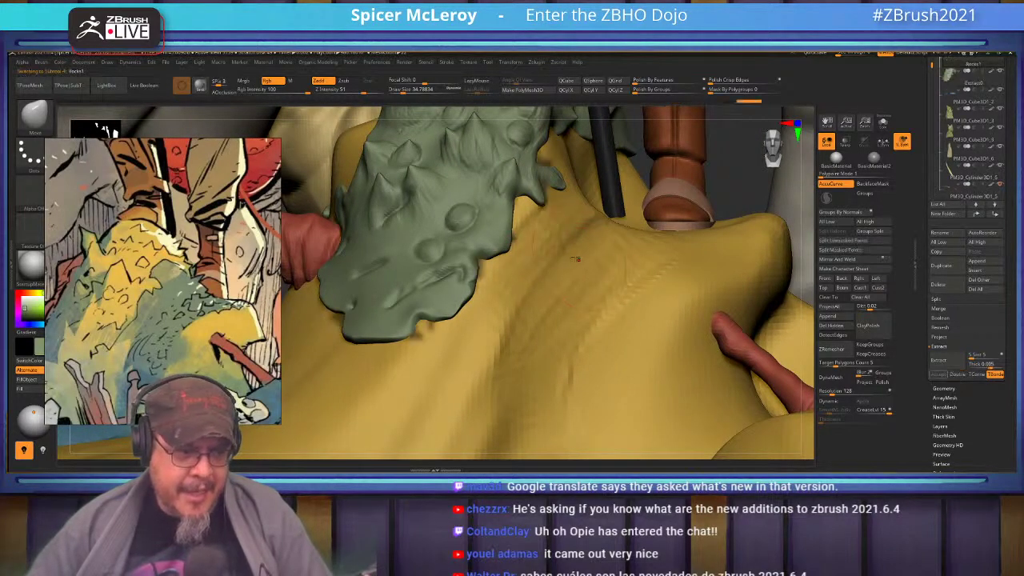
alt+right_drag(596, 264, 637, 244)
key(b)
key(d)
key(s)
drag(600, 258, 541, 340)
mouse_move(573, 287)
mouse_down()
mouse_move(540, 389)
mouse_move(540, 335)
mouse_move(537, 389)
mouse_up()
mouse_move(550, 313)
right_down()
mouse_move(504, 311)
mouse_move(549, 312)
right_up()
drag(586, 287, 559, 390)
mouse_move(617, 297)
mouse_down()
mouse_move(593, 362)
mouse_move(594, 413)
mouse_up()
drag(595, 320, 592, 410)
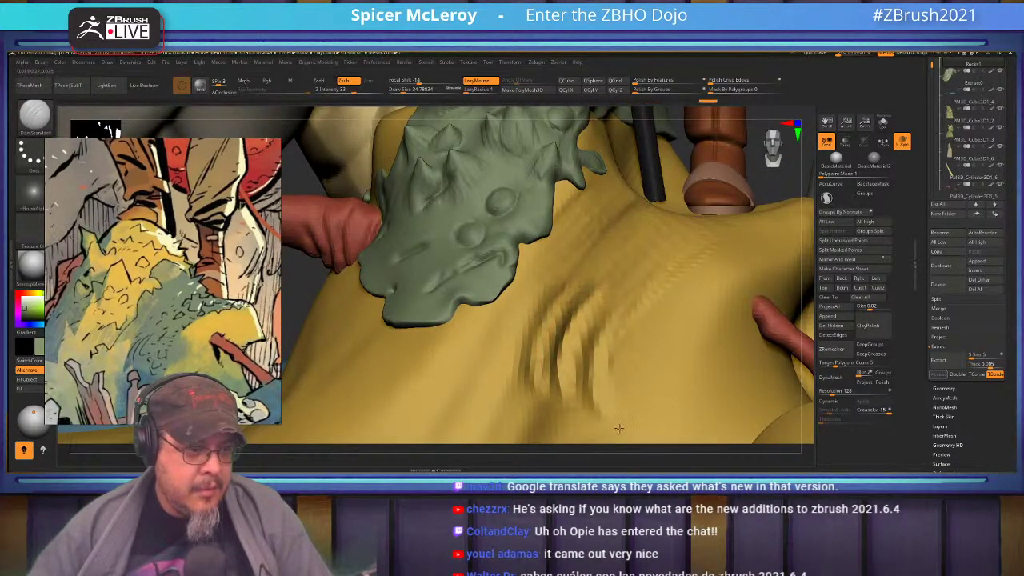
Step: Add further DamStandard strokes among the grooves on the mound's front slope
mouse_move(578, 309)
right_down()
mouse_move(564, 304)
mouse_move(588, 296)
right_up()
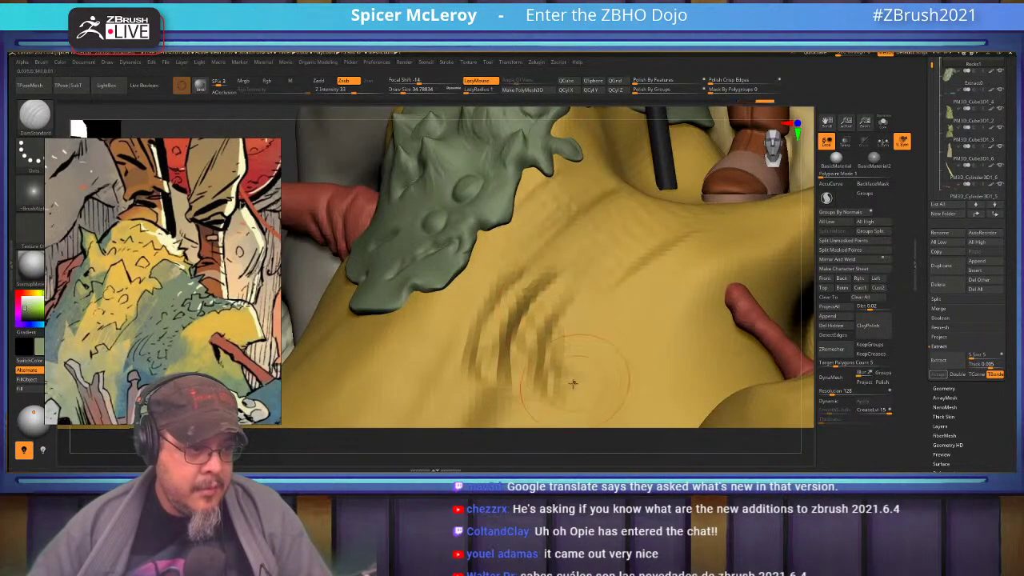
drag(577, 307, 553, 355)
drag(525, 324, 512, 355)
drag(519, 274, 488, 376)
Step: Build up a raised lump above the mound's grooves with the ClayBuildup brush at a draw size of about 20
right_drag(488, 376, 554, 267)
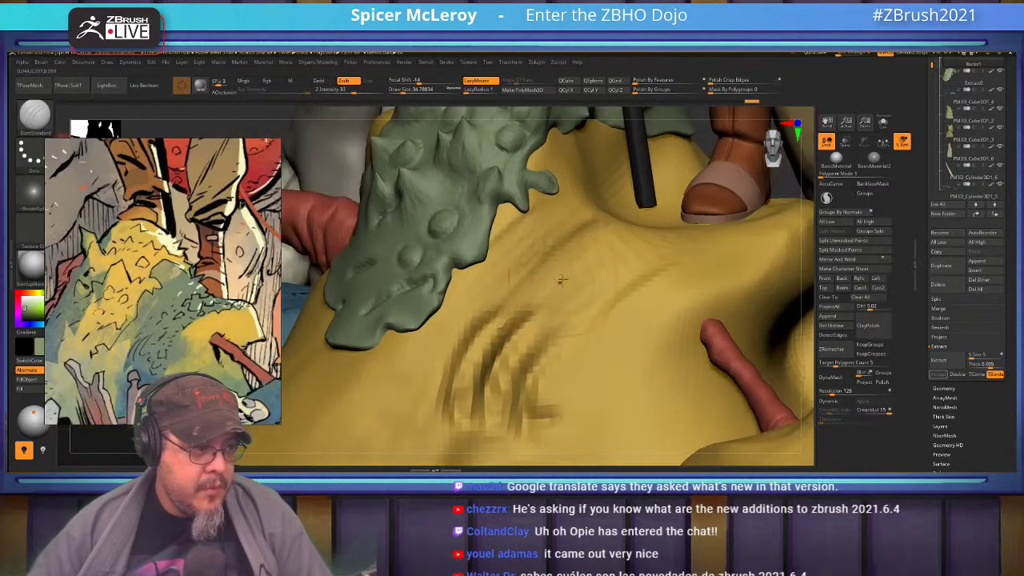
key(b)
key(c)
key(b)
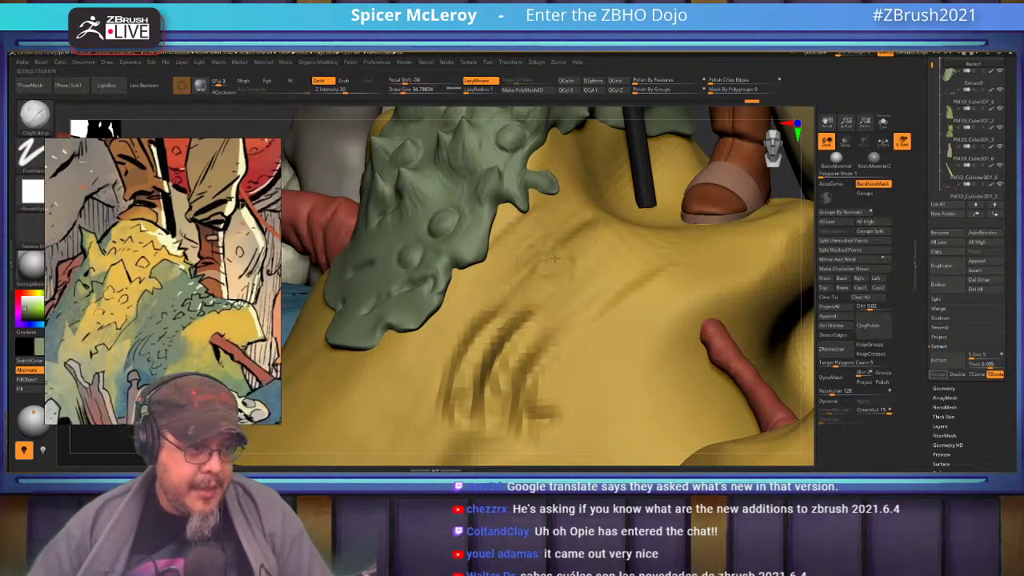
key(s)
mouse_move(552, 263)
mouse_down()
mouse_move(557, 284)
mouse_move(574, 266)
mouse_move(531, 265)
mouse_move(536, 295)
mouse_up()
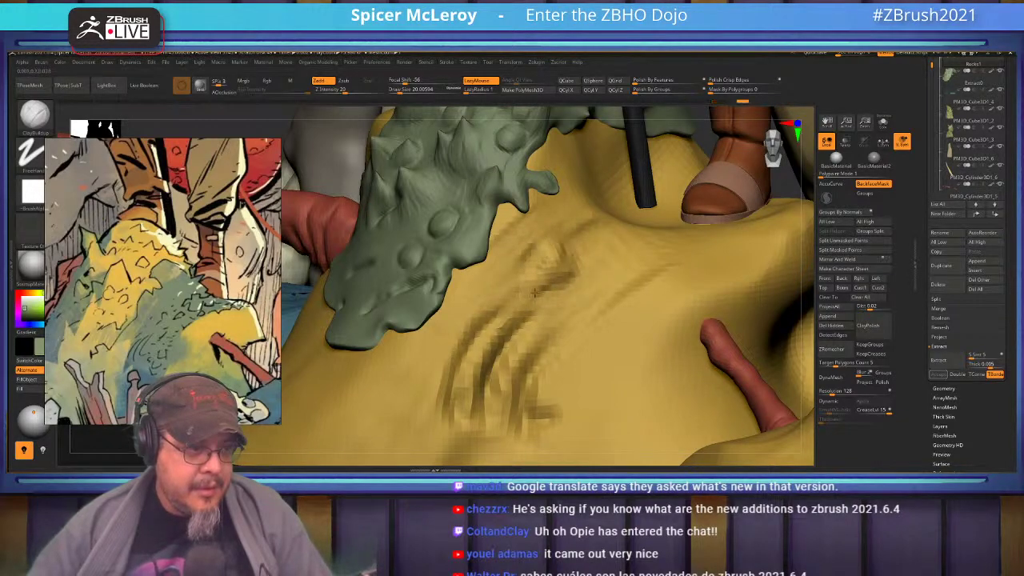
mouse_move(526, 275)
right_down()
mouse_move(494, 274)
mouse_move(480, 256)
right_up()
drag(487, 196, 371, 323)
Step: Carve creases down the mound's slope and along the ledge below the front boot with DamStandard at a draw size of about 43.8
mouse_move(672, 232)
ctrl+right_down()
mouse_move(708, 254)
mouse_move(629, 262)
mouse_move(636, 252)
ctrl+right_up()
key(b)
key(d)
key(s)
key(s)
drag(660, 256, 674, 254)
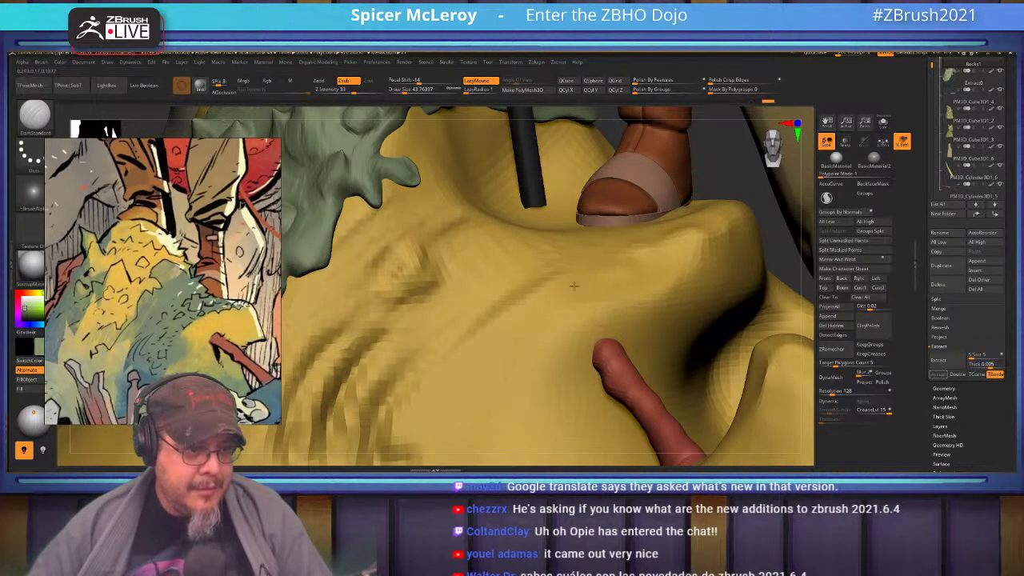
drag(536, 318, 508, 377)
right_drag(507, 378, 492, 406)
alt+right_drag(492, 407, 541, 307)
mouse_move(567, 272)
mouse_down()
mouse_move(516, 368)
mouse_move(510, 408)
mouse_move(532, 308)
mouse_move(568, 228)
mouse_move(614, 181)
mouse_up()
alt+right_drag(689, 137, 634, 231)
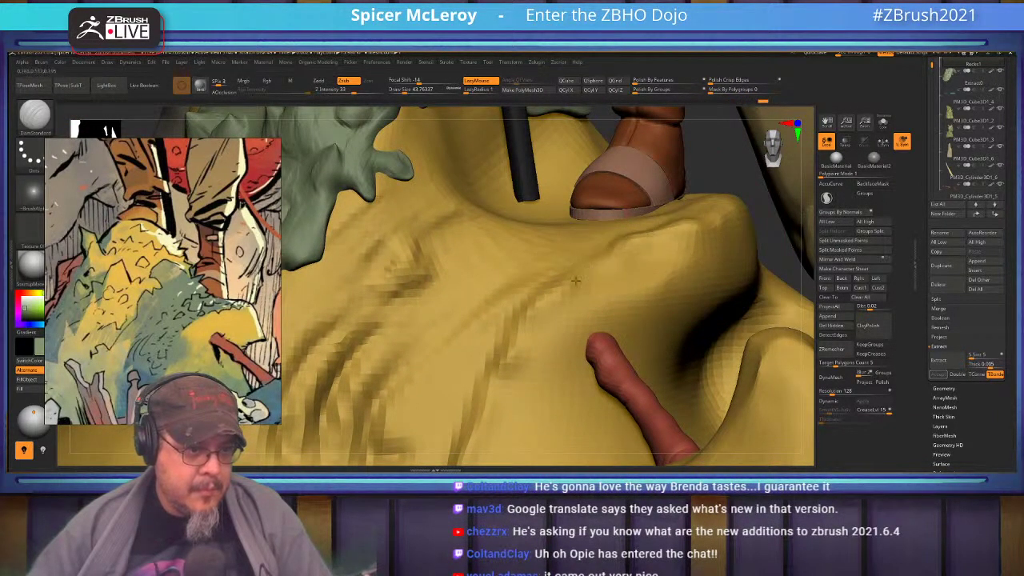
Step: Reshape the mound's rear slope beneath the overhanging ledge with the Move brush at a draw size of about 64.9
mouse_move(624, 284)
alt+right_down()
mouse_move(587, 264)
mouse_move(506, 266)
alt+right_up()
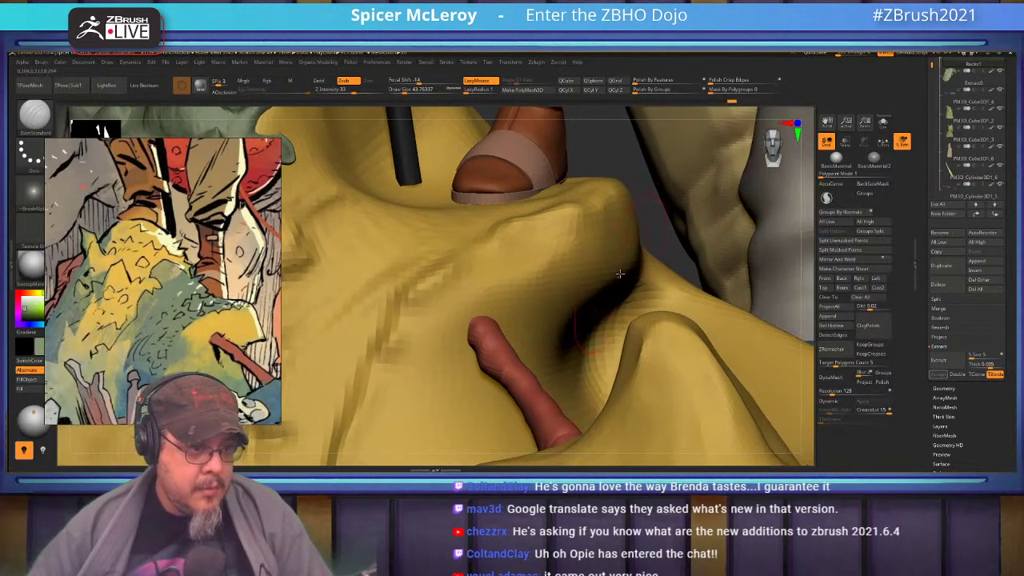
key(b)
key(m)
key(v)
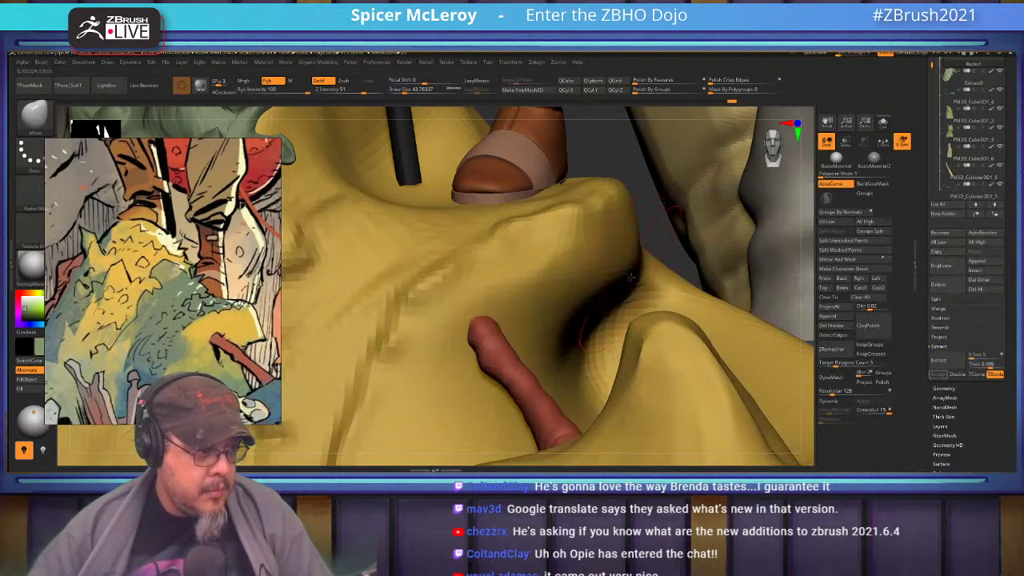
right_drag(671, 279, 592, 312)
right_drag(583, 304, 584, 303)
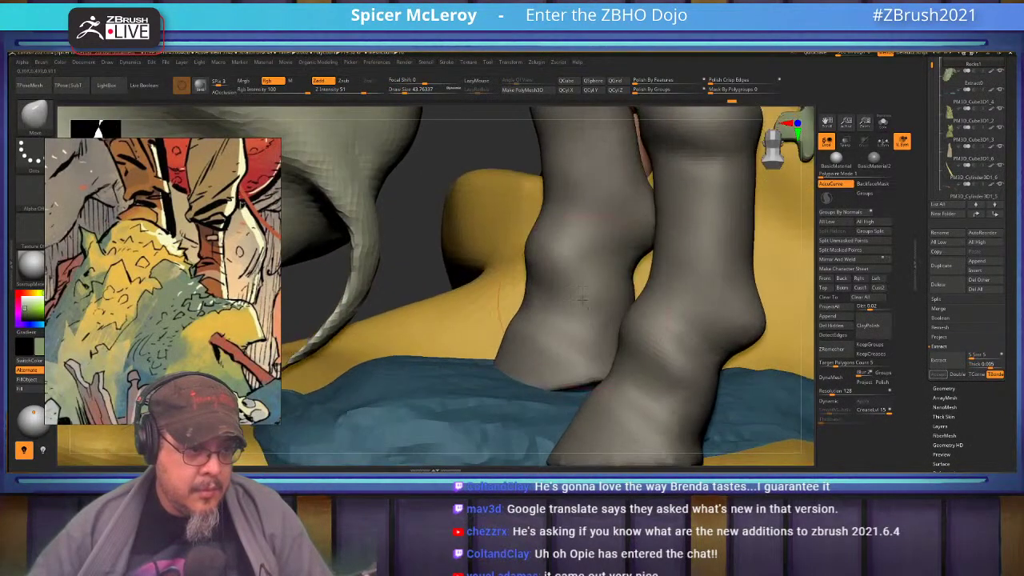
drag(458, 310, 482, 330)
key(s)
drag(416, 331, 416, 357)
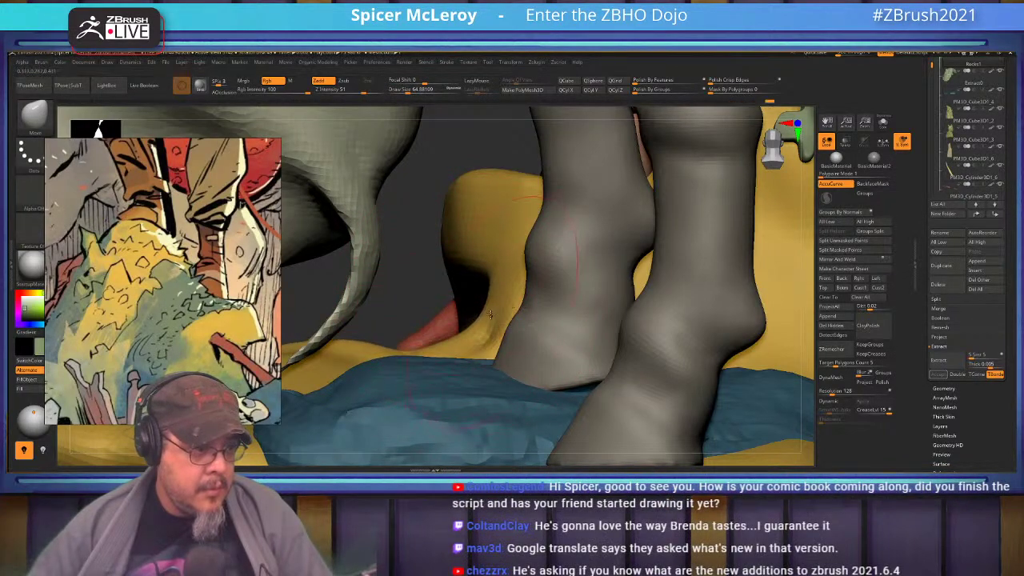
drag(481, 310, 497, 318)
right_drag(496, 334, 517, 326)
drag(520, 321, 508, 336)
mouse_move(508, 227)
alt+right_down()
mouse_move(520, 294)
mouse_move(499, 267)
mouse_move(531, 295)
alt+right_up()
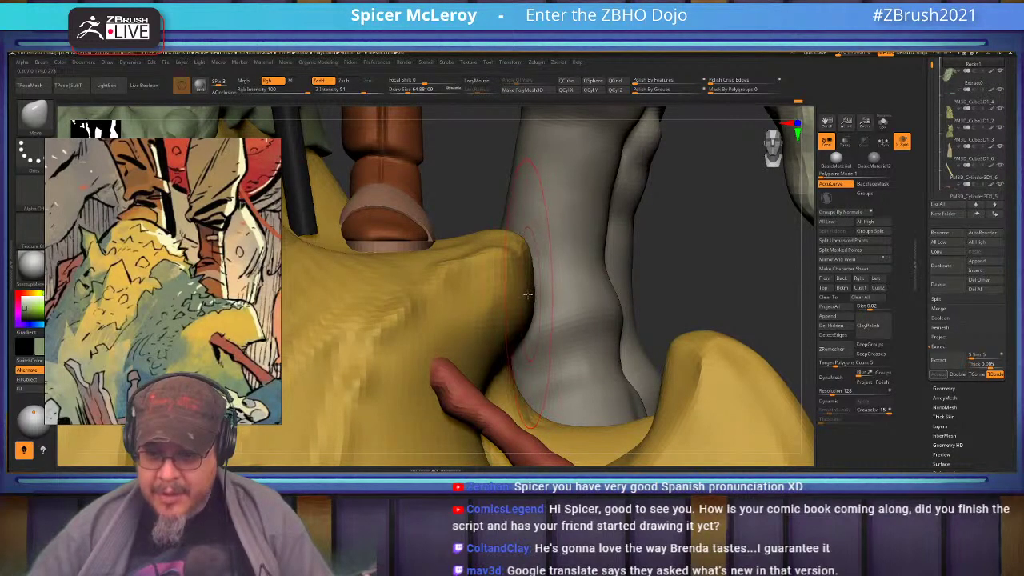
Step: Refine the mound's surface between the staff's tip and the front boot's toe with the Move brush at a draw size of about 36.9
alt+right_drag(533, 302, 583, 291)
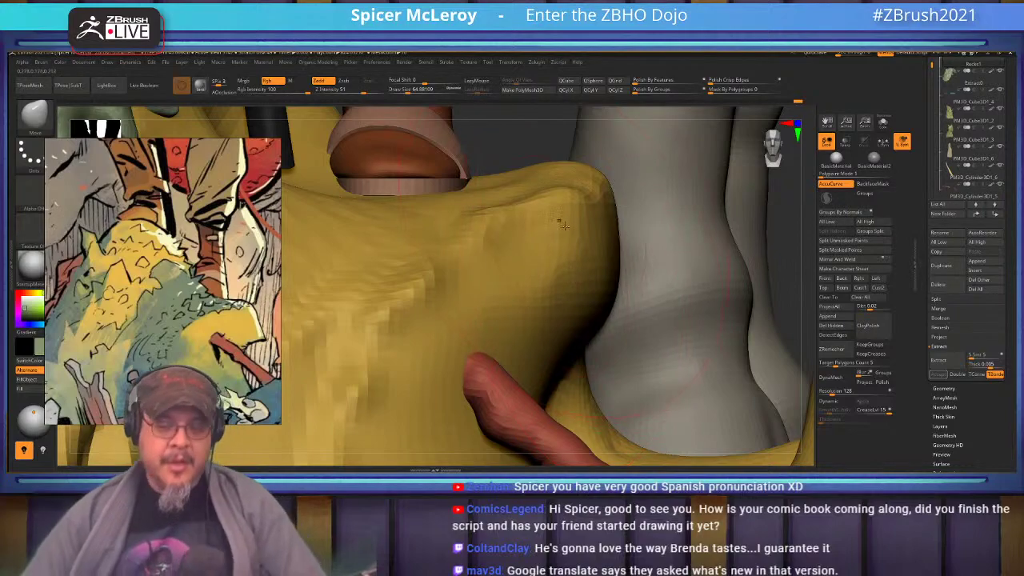
right_drag(513, 251, 560, 288)
alt+right_drag(448, 208, 500, 285)
key(s)
drag(493, 288, 460, 300)
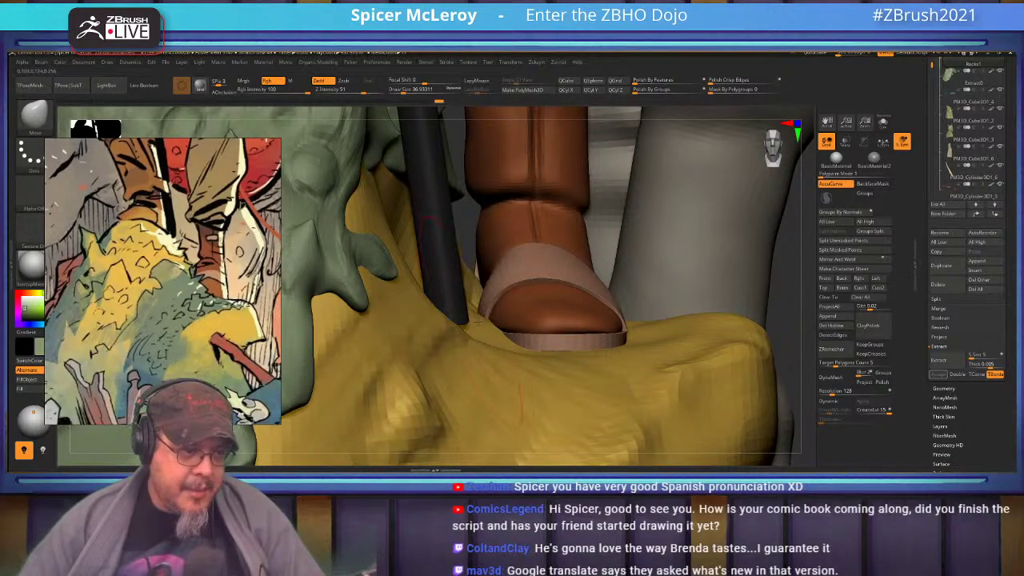
drag(488, 331, 469, 362)
mouse_move(477, 294)
mouse_down()
mouse_move(451, 316)
mouse_move(477, 344)
mouse_move(471, 372)
mouse_up()
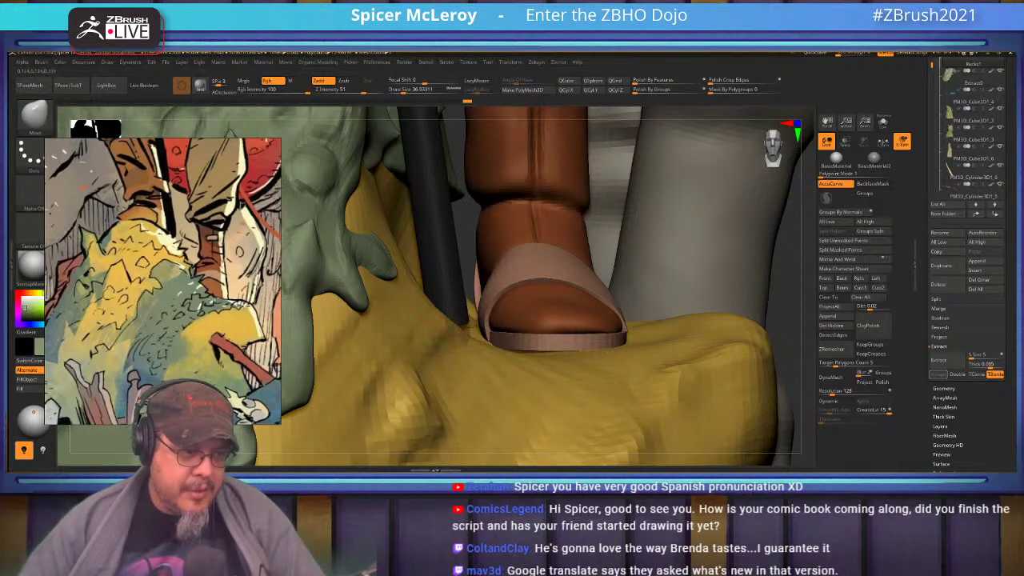
Step: Refine the mound's surface behind and beneath the boot's heel with the Move brush at a draw size of about 36.9
right_drag(482, 299, 462, 341)
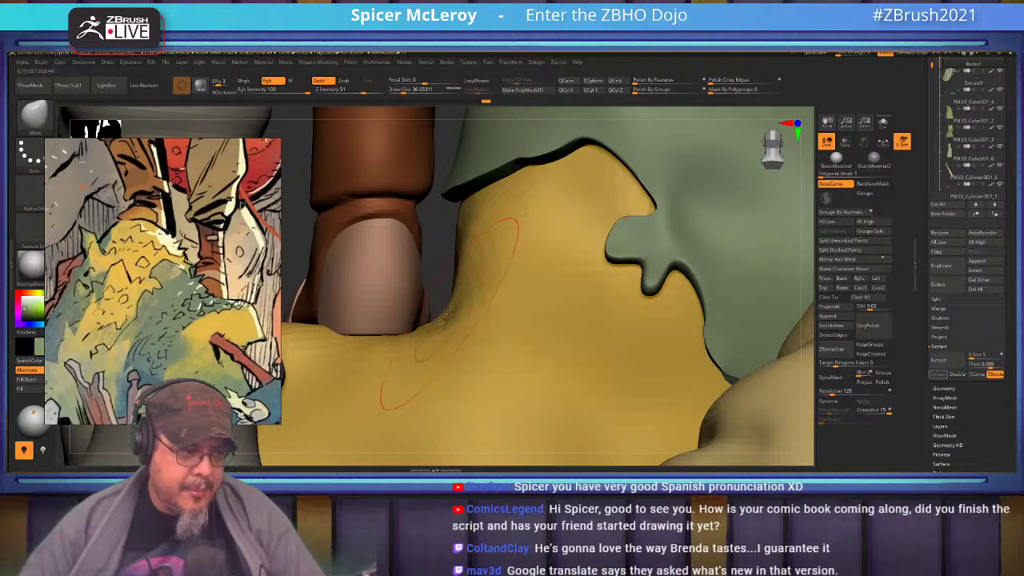
right_drag(447, 316, 456, 336)
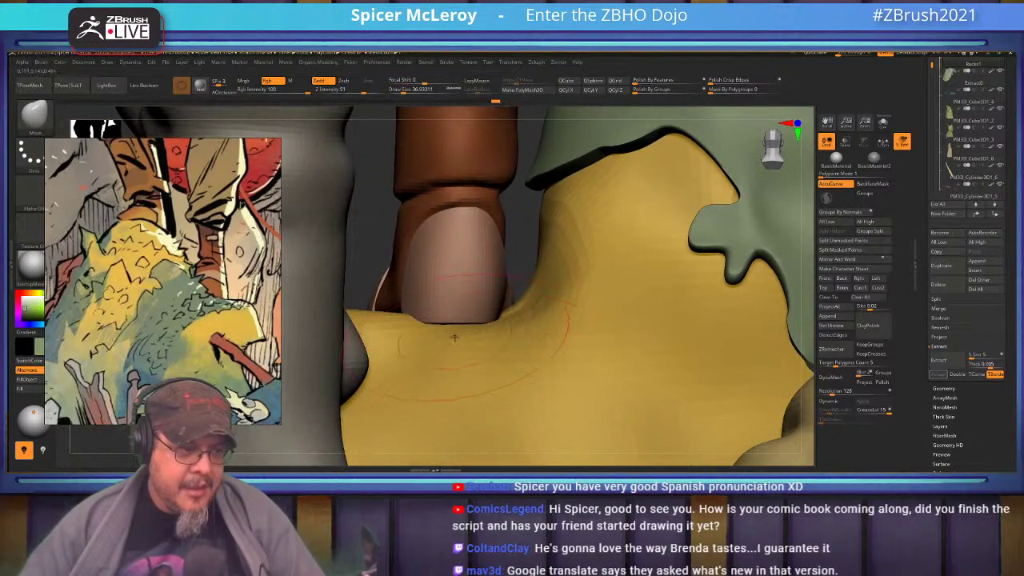
drag(407, 314, 407, 323)
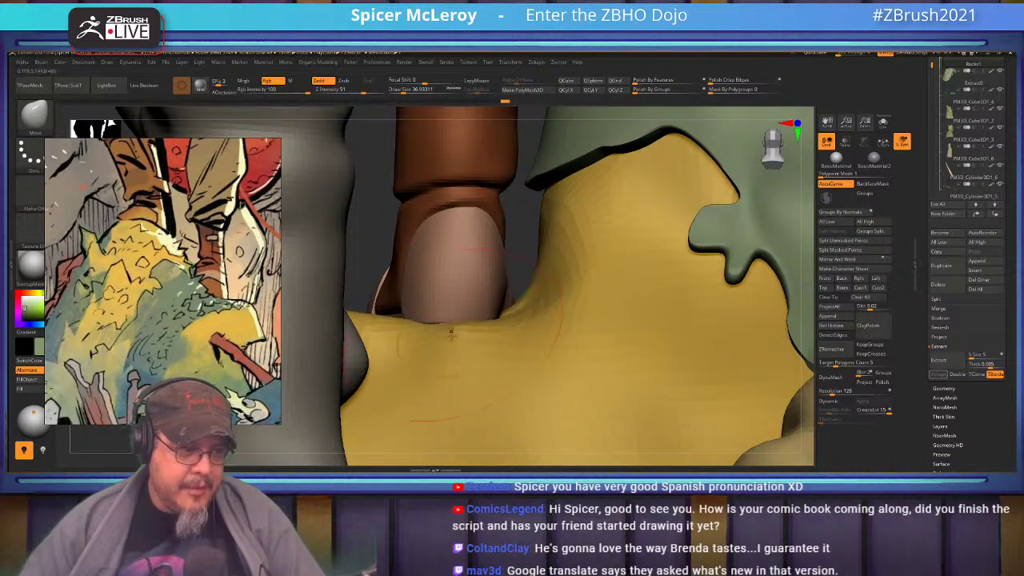
right_drag(502, 288, 515, 268)
Step: Build up the mound around the red branch's end with the ClayBuildup brush at a draw size of about 36.9
mouse_move(432, 265)
alt+right_down()
mouse_move(509, 281)
mouse_move(549, 260)
mouse_move(582, 272)
mouse_move(536, 276)
mouse_move(557, 281)
alt+right_up()
key(b)
click(557, 280)
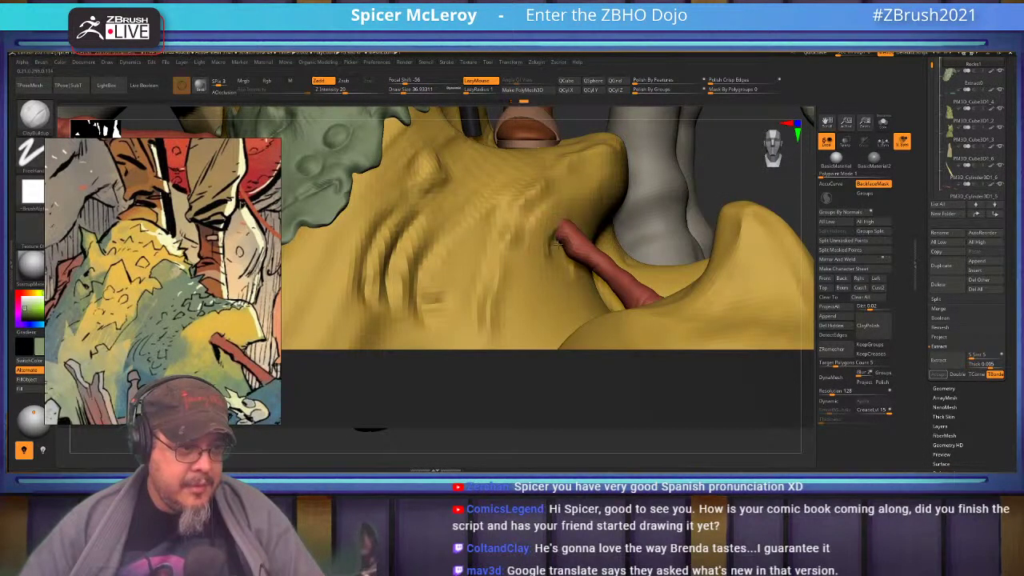
drag(550, 231, 547, 214)
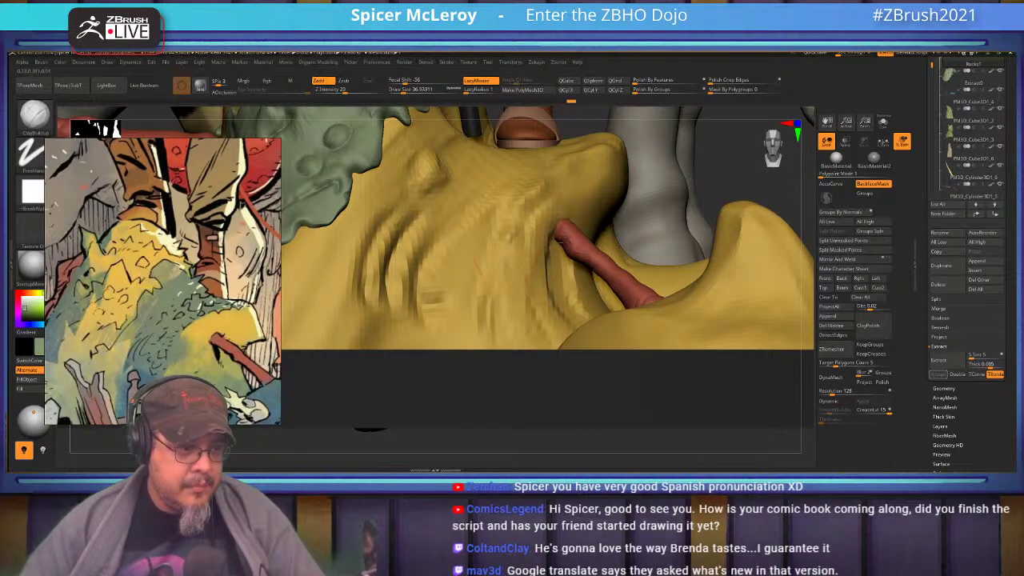
Step: Pull the ledge's overhanging end down above the red branch with the Move Infinite Depth brush at a draw size of about 36.9
alt+right_drag(505, 260, 569, 243)
alt+right_drag(631, 231, 593, 253)
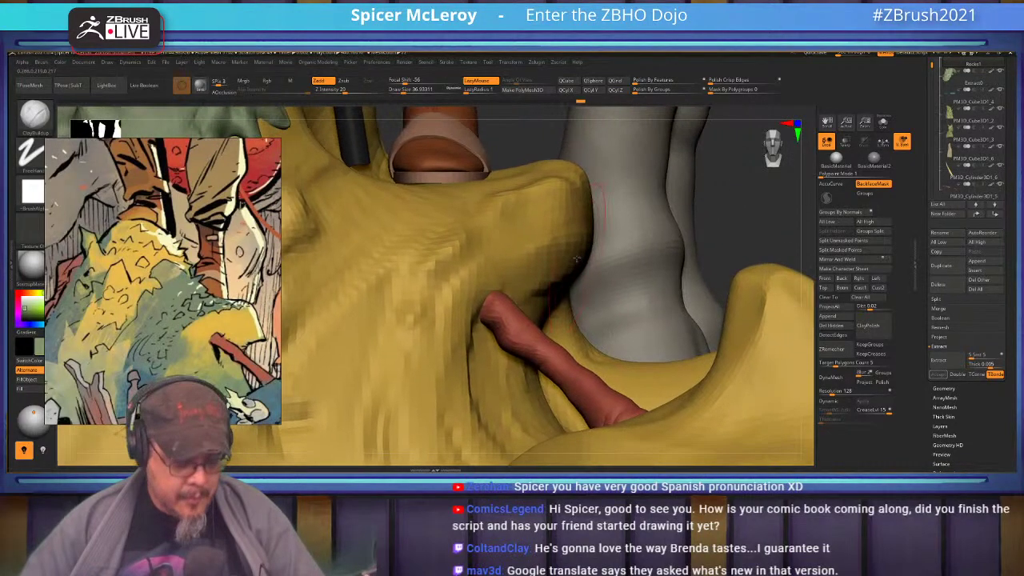
key(b)
key(m)
key(i)
mouse_move(574, 270)
mouse_down()
mouse_move(589, 304)
mouse_move(559, 283)
mouse_up()
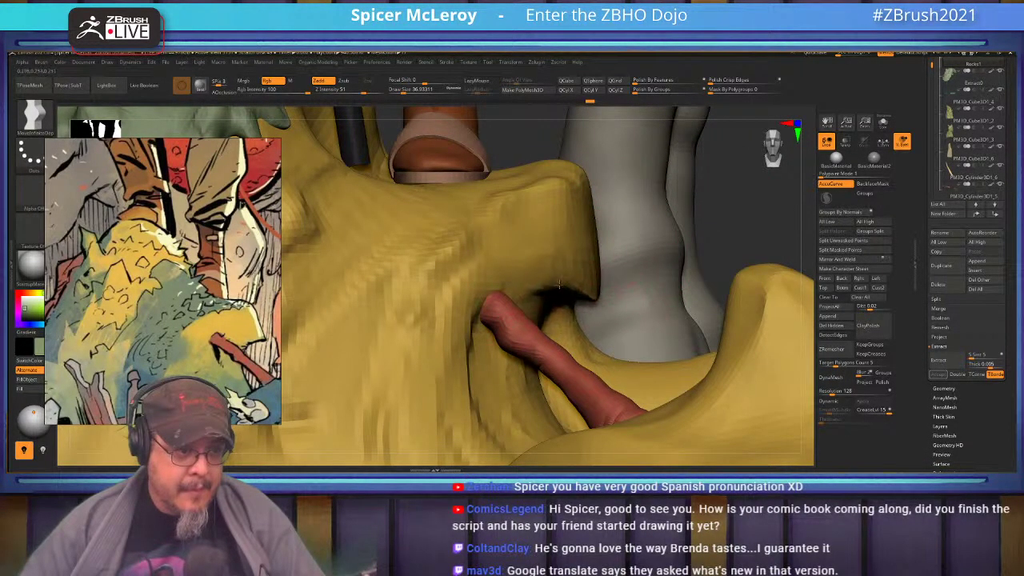
alt+right_drag(561, 246, 574, 312)
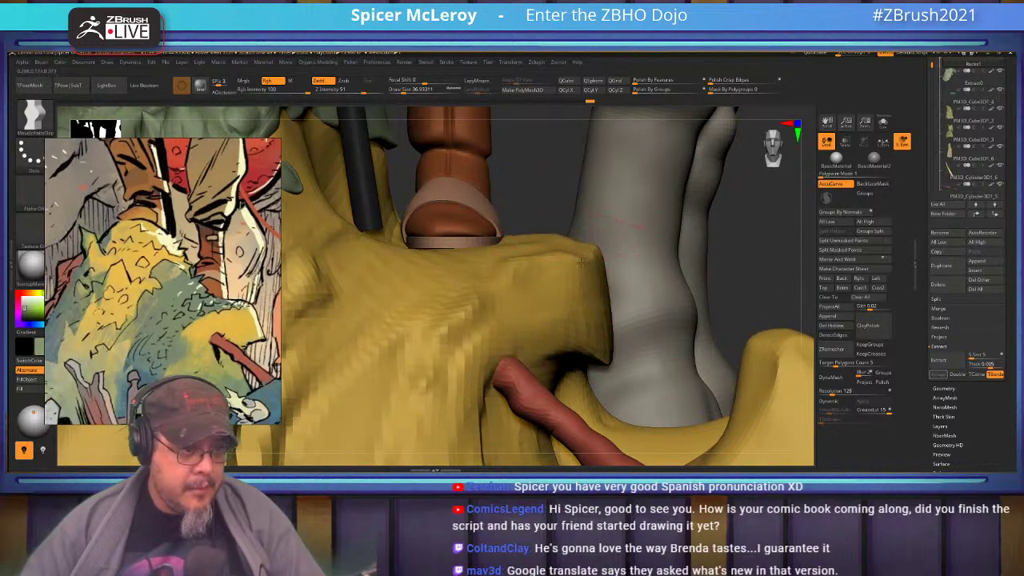
key(shift)
Step: Reshape the green covering's lowest flap against the mound with the Move Infinite Depth brush at a draw size of about 36.9
mouse_move(561, 252)
ctrl+right_down()
mouse_move(544, 192)
mouse_move(570, 237)
ctrl+right_up()
mouse_move(552, 289)
ctrl+right_down()
mouse_move(538, 249)
mouse_move(595, 239)
mouse_move(560, 300)
mouse_move(550, 285)
mouse_move(556, 312)
mouse_move(540, 322)
ctrl+right_up()
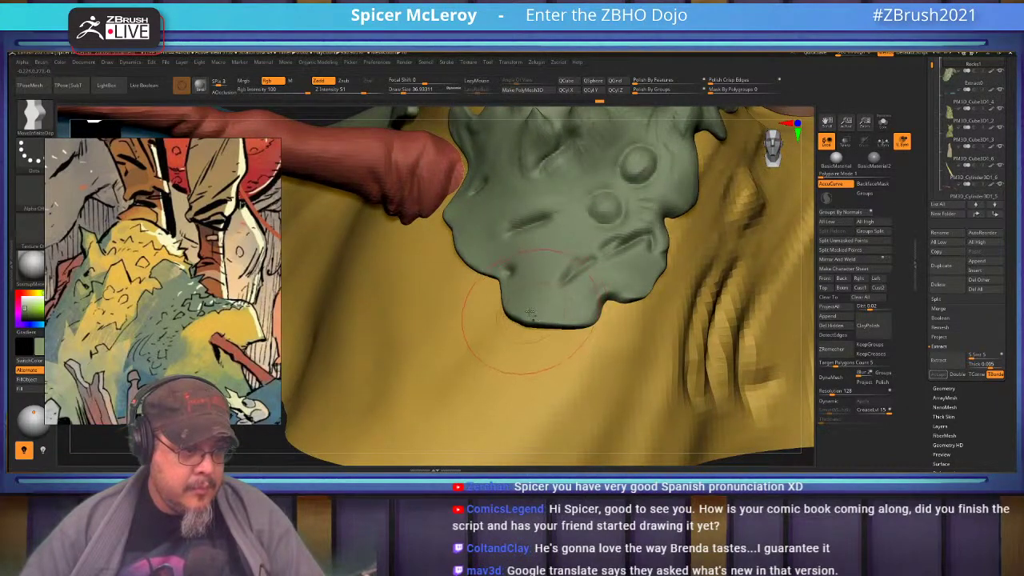
alt+click(529, 312)
mouse_move(502, 305)
mouse_down()
mouse_move(514, 299)
mouse_move(502, 275)
mouse_move(526, 303)
mouse_move(542, 304)
mouse_up()
right_drag(542, 306, 568, 300)
drag(529, 307, 483, 304)
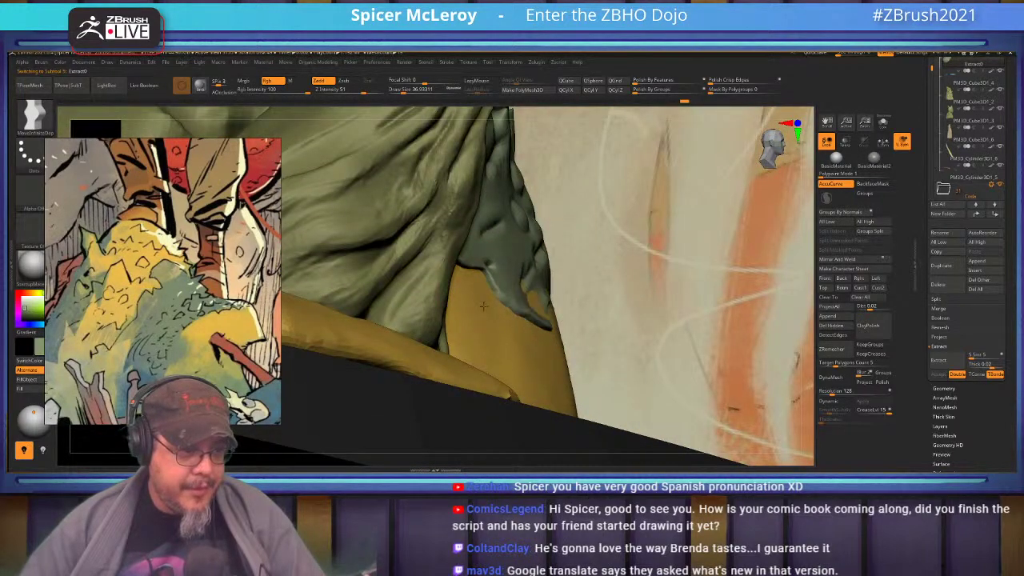
right_drag(483, 305, 525, 212)
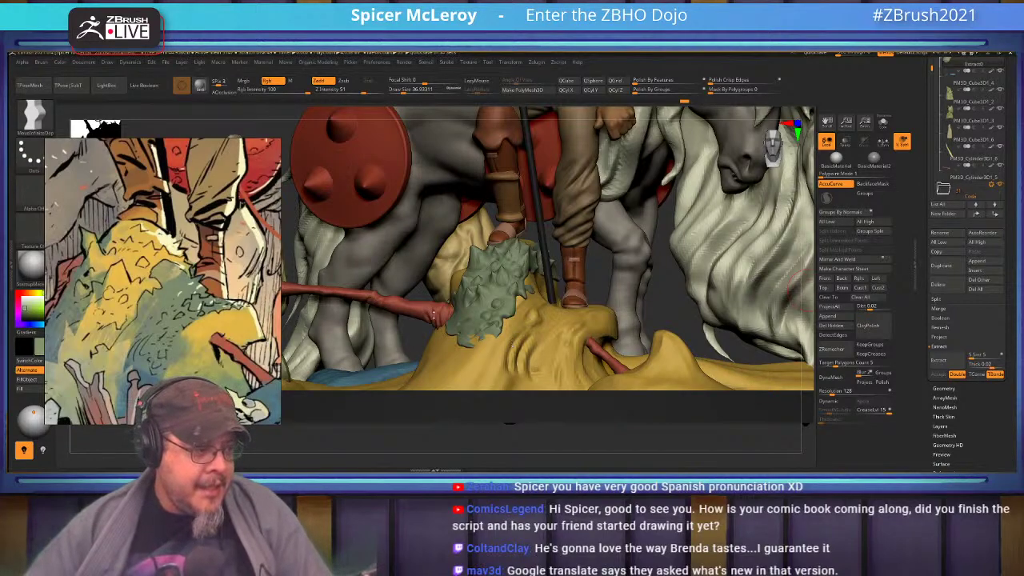
Step: Carve an edge into the mound's ledge below the front boot with the DamStandard brush at a draw size of about 36.9
alt+right_drag(499, 367, 560, 237)
mouse_move(560, 237)
alt+right_down()
mouse_move(501, 254)
mouse_move(536, 279)
mouse_move(470, 285)
mouse_move(538, 308)
mouse_move(532, 288)
alt+right_up()
key(b)
key(d)
key(s)
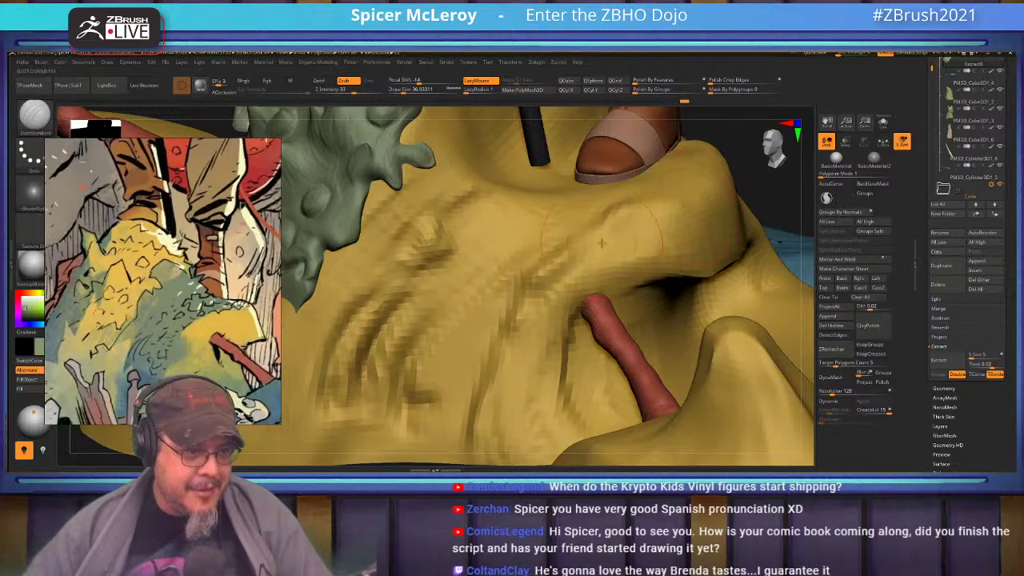
right_drag(601, 242, 606, 312)
alt+right_drag(654, 255, 573, 257)
ctrl+right_drag(514, 236, 531, 307)
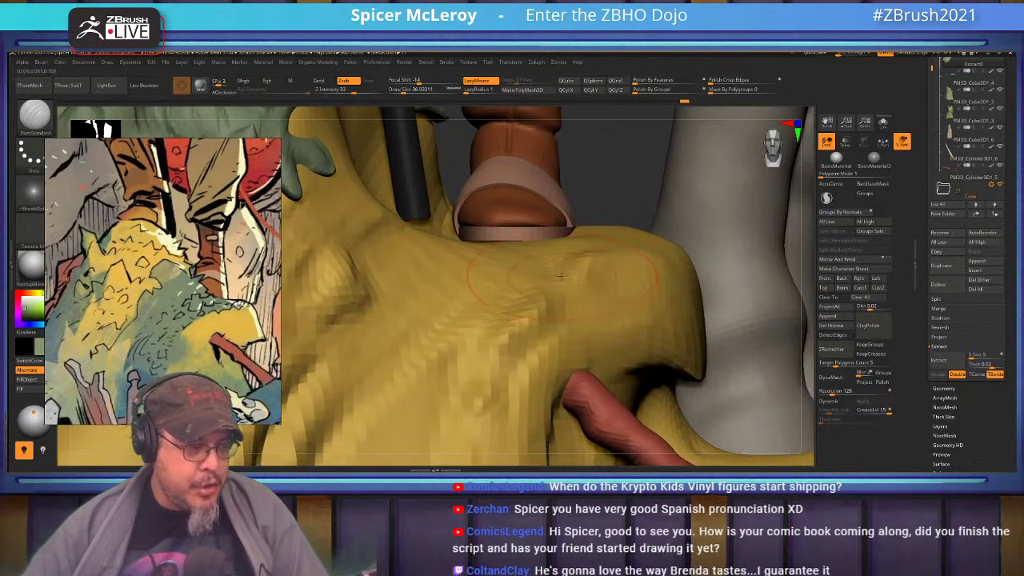
right_drag(610, 272, 663, 244)
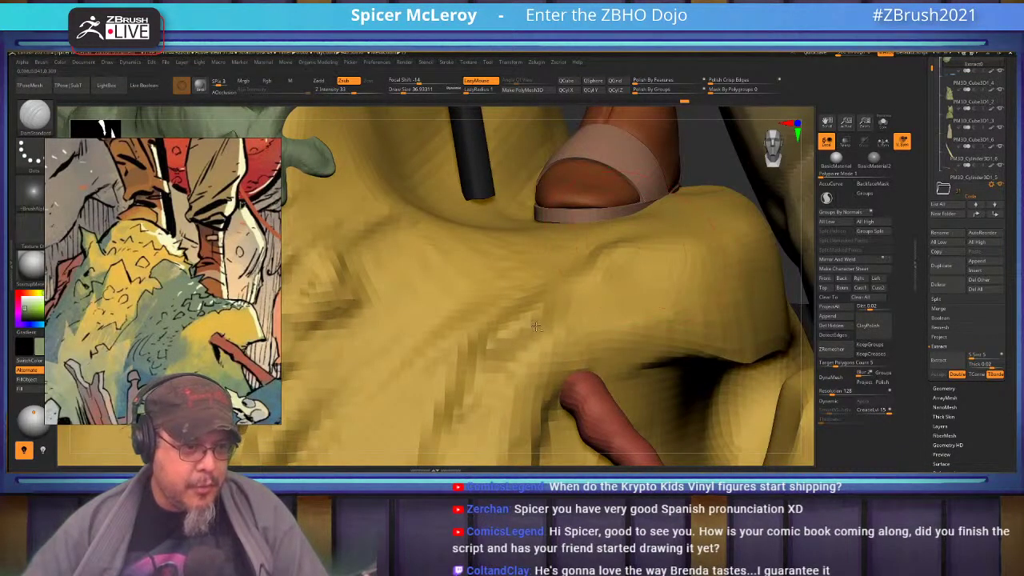
alt+click(593, 278)
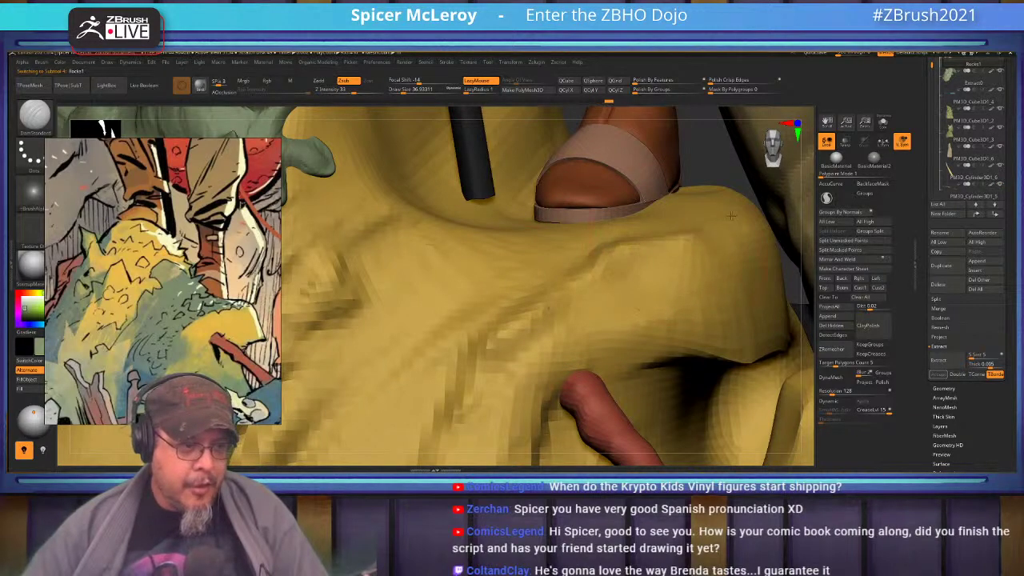
mouse_move(670, 234)
right_down()
mouse_move(613, 261)
mouse_move(657, 226)
right_up()
Step: Work over the lower ends of the mound's grooves with ClayBuildup and smoothing at a draw size of about 21.6
mouse_move(494, 336)
right_down()
mouse_move(551, 254)
mouse_move(578, 333)
right_up()
key(b)
key(c)
key(b)
drag(569, 336, 569, 340)
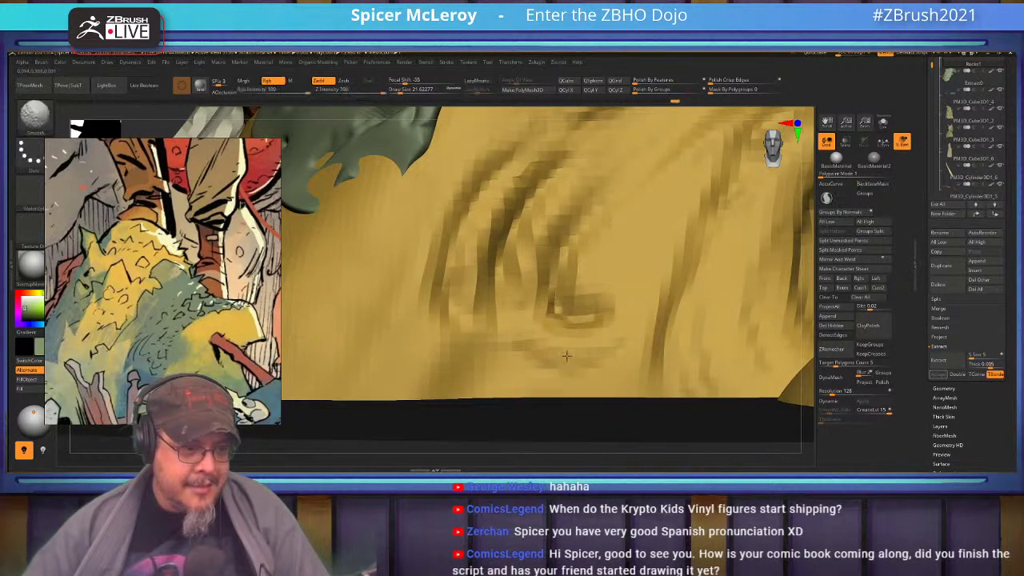
Step: Switch to the Move brush at a draw size of about 34.8 and make the green spiky covering the active subtool
mouse_move(518, 317)
alt+right_down()
mouse_move(507, 295)
mouse_move(554, 284)
mouse_move(576, 302)
mouse_move(564, 244)
mouse_move(640, 220)
mouse_move(632, 262)
mouse_move(609, 220)
mouse_move(592, 214)
alt+right_up()
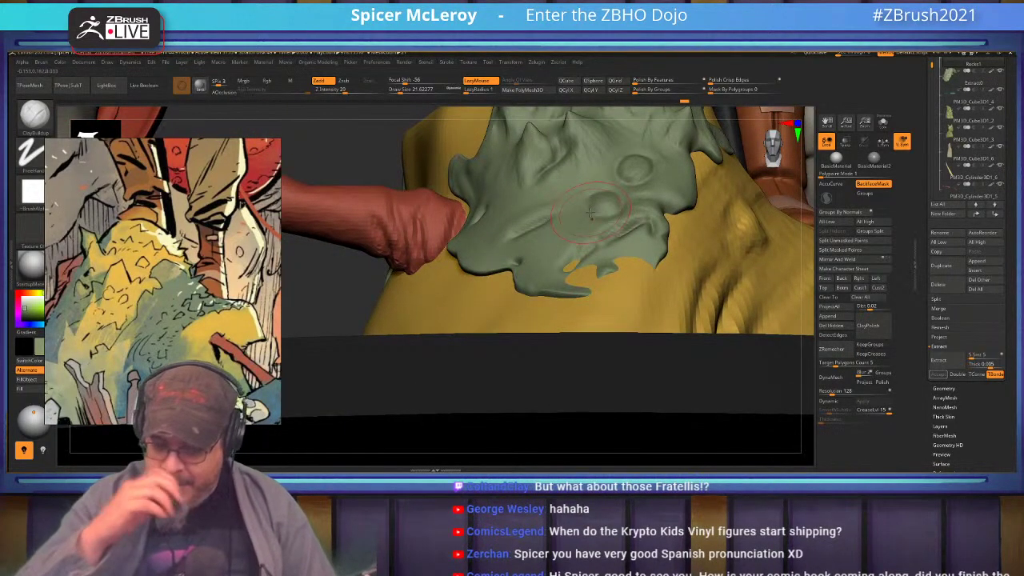
mouse_move(477, 276)
right_down()
mouse_move(552, 297)
mouse_move(570, 327)
mouse_move(509, 339)
mouse_move(436, 226)
mouse_move(480, 246)
right_up()
key(b)
key(m)
key(v)
key(s)
drag(481, 247, 492, 247)
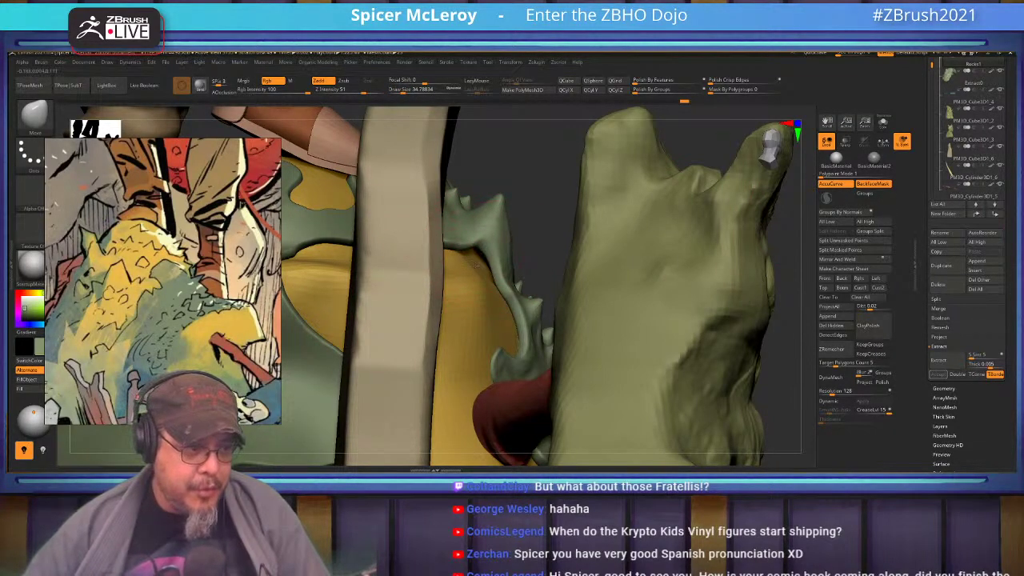
alt+click(486, 249)
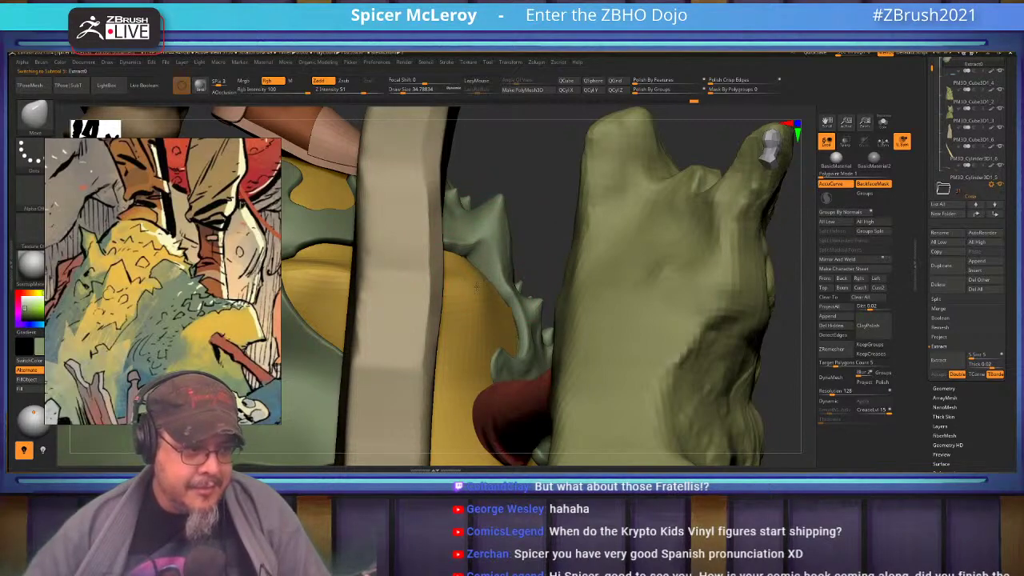
Step: Reshape the flanks of the large outer spike below the upper boot with the Move brush at a draw size of about 17
mouse_move(480, 244)
right_down()
mouse_move(552, 255)
mouse_move(512, 276)
mouse_move(451, 262)
mouse_move(471, 196)
mouse_move(495, 184)
mouse_move(534, 228)
mouse_move(513, 260)
mouse_move(525, 227)
mouse_move(542, 250)
right_up()
key(b)
key(m)
key(v)
key(s)
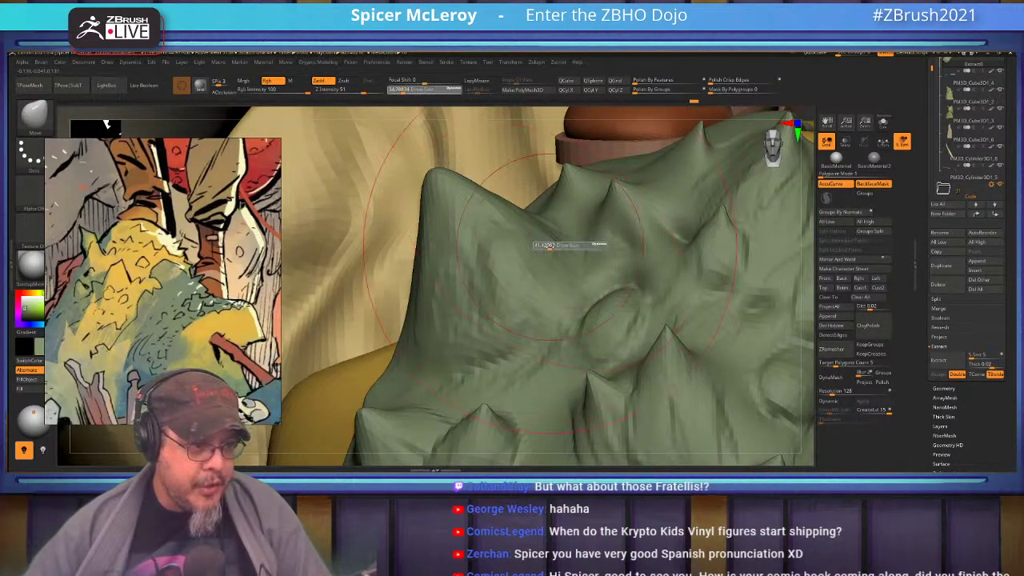
drag(544, 245, 530, 252)
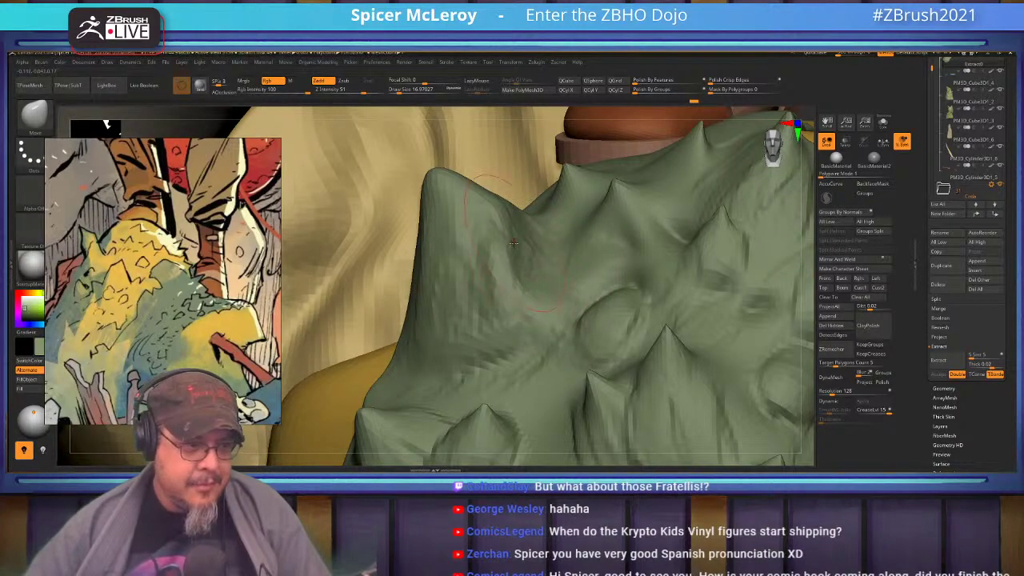
alt+right_drag(515, 244, 552, 279)
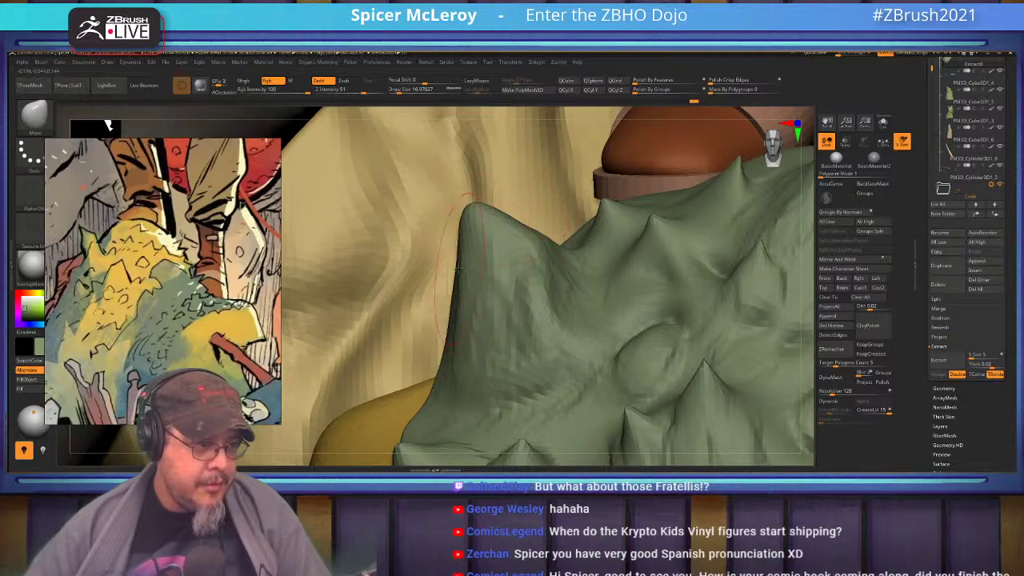
drag(483, 262, 481, 261)
Step: Bulge out the large spike's outer side above its base with the Move brush at a draw size of about 17
right_drag(481, 261, 557, 247)
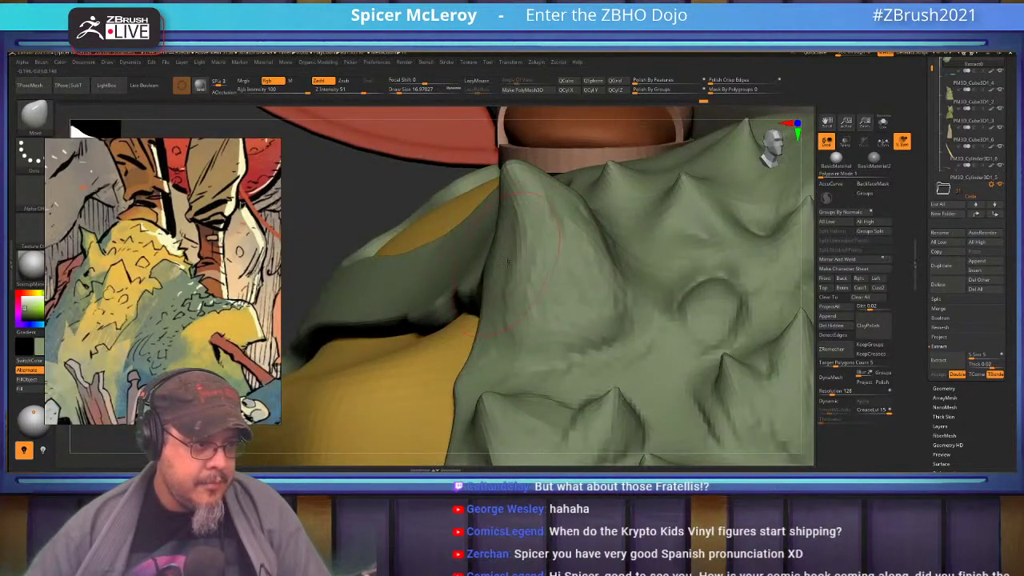
right_drag(519, 318, 600, 301)
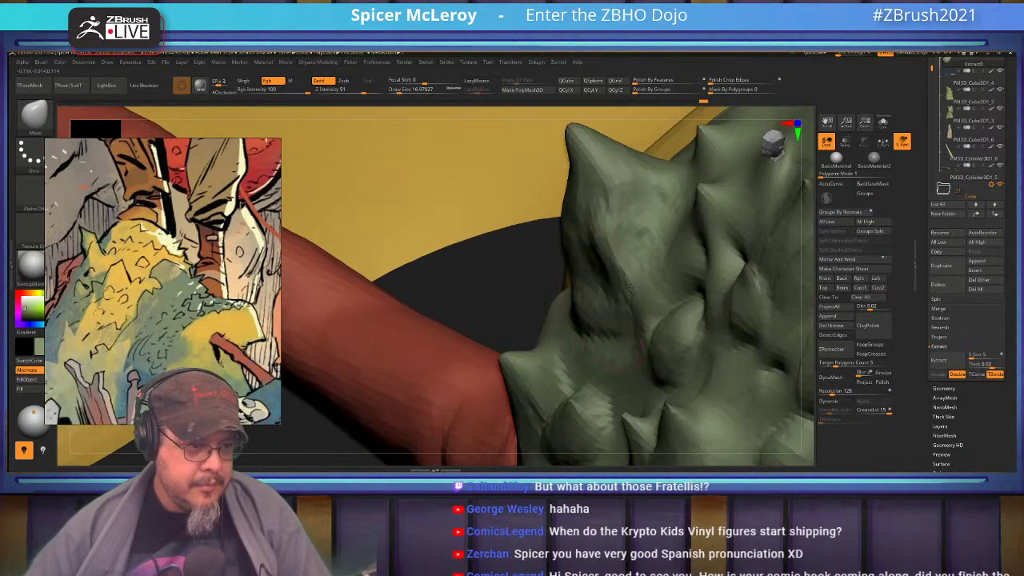
right_drag(633, 227, 575, 313)
drag(568, 213, 563, 211)
right_drag(563, 211, 651, 214)
alt+right_drag(582, 280, 579, 211)
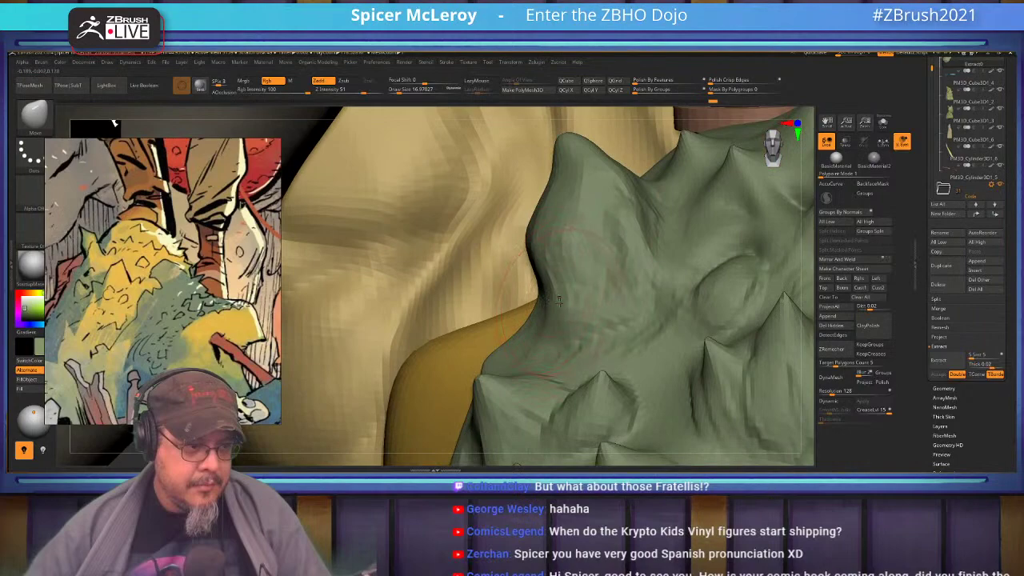
Step: Pull the large spike's tip upward and outward with the Move brush at a draw size of about 17
ctrl+right_drag(552, 287, 560, 232)
mouse_move(678, 248)
alt+right_down()
mouse_move(575, 258)
mouse_move(574, 312)
mouse_move(532, 308)
alt+right_up()
ctrl+right_drag(537, 232, 538, 346)
mouse_move(525, 267)
right_down()
mouse_move(489, 240)
mouse_move(482, 288)
mouse_move(509, 314)
mouse_move(512, 284)
mouse_move(543, 281)
mouse_move(552, 268)
mouse_move(538, 297)
mouse_move(552, 277)
mouse_move(528, 222)
mouse_move(552, 253)
right_up()
drag(531, 224, 523, 213)
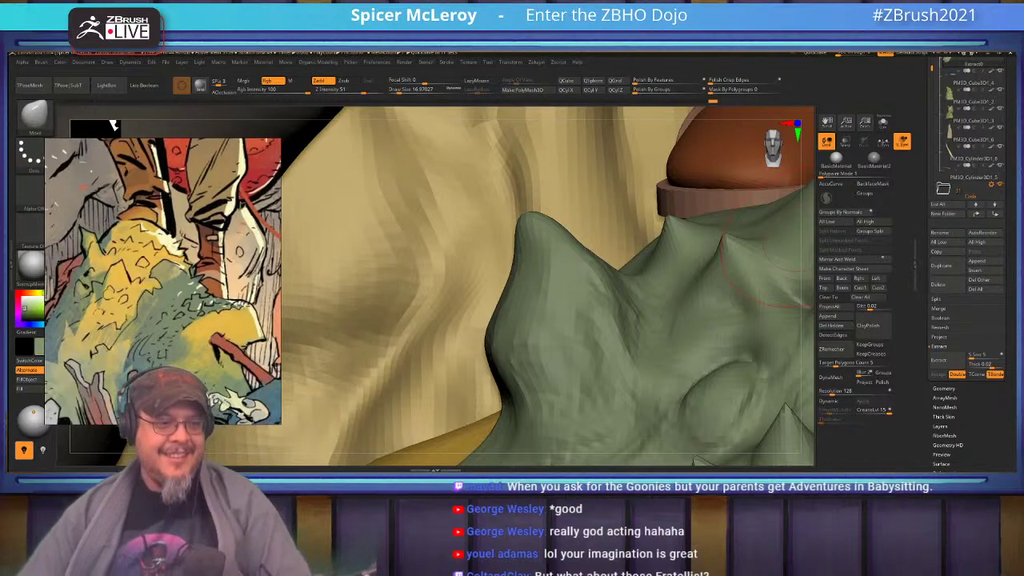
Step: Reshape the large spike with the Move brush at a draw size of about 46.2, and refine its inner slope at about 15.6
alt+right_drag(603, 221, 495, 310)
key(s)
drag(486, 319, 509, 315)
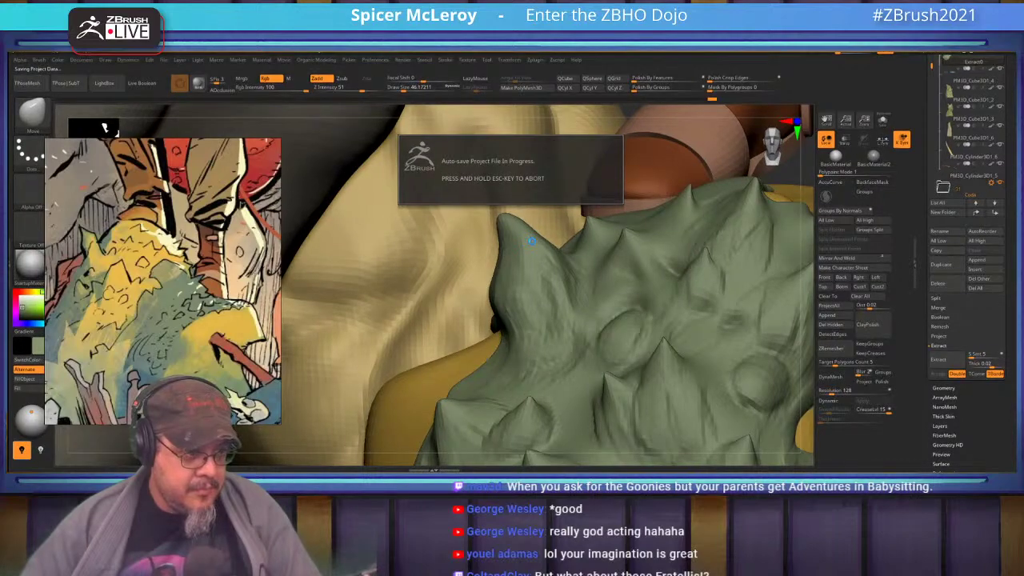
key(s)
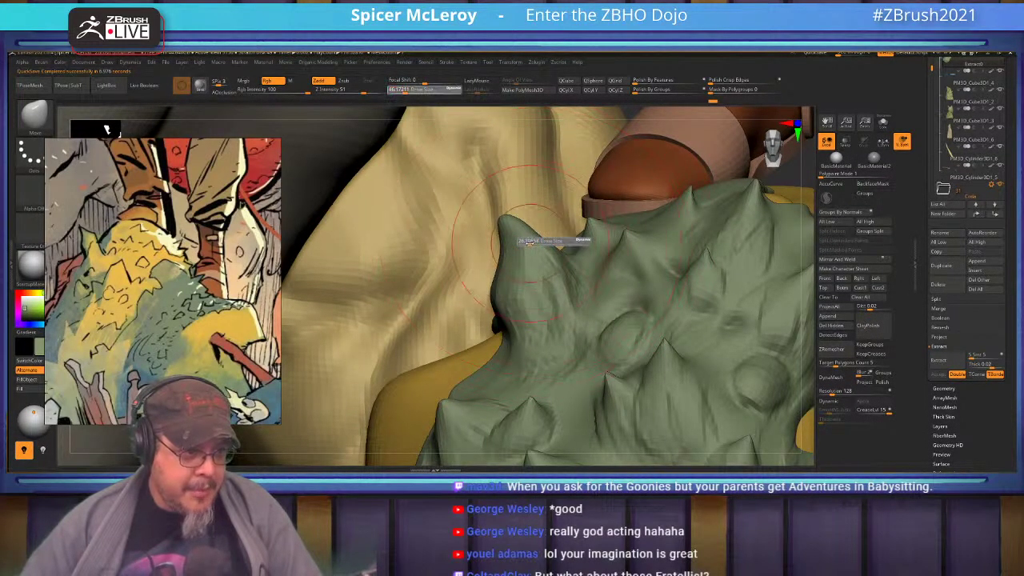
click(530, 242)
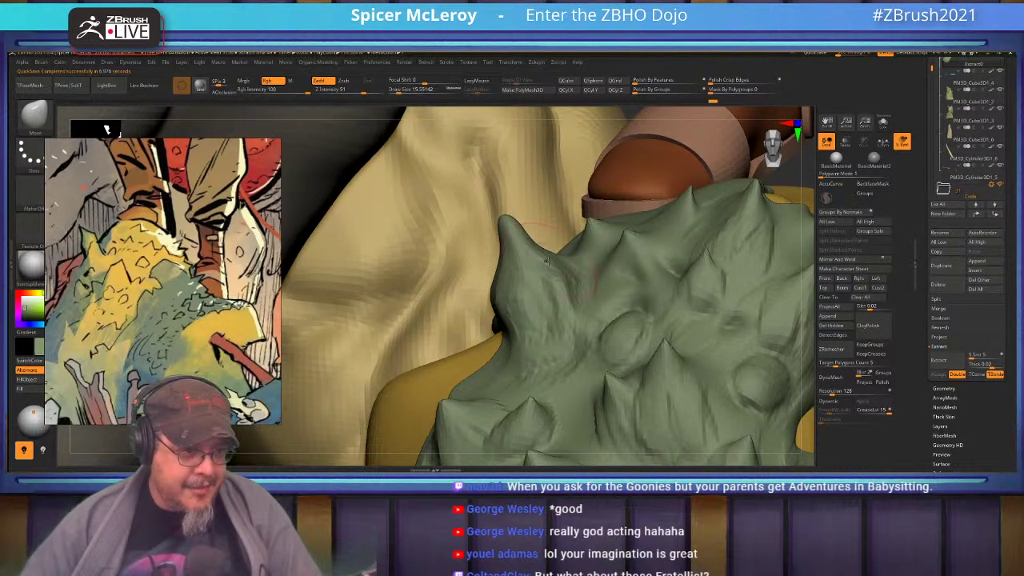
mouse_move(548, 245)
right_down()
mouse_move(531, 230)
mouse_move(548, 246)
right_up()
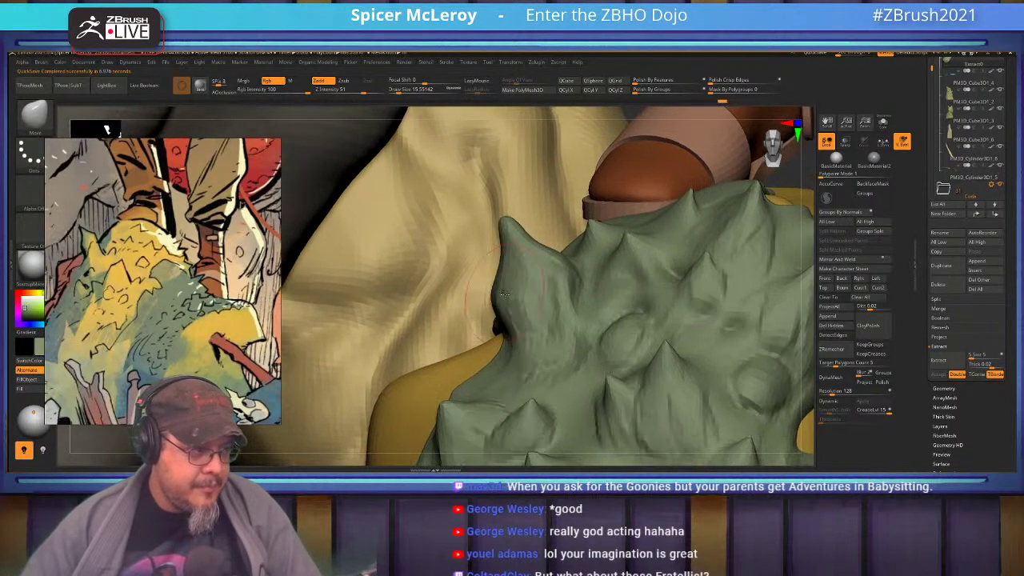
Step: Carve creases up from the large spike's base with the DamStandard brush at a draw size of about 15.6
mouse_move(526, 308)
right_down()
mouse_move(588, 286)
mouse_move(543, 274)
right_up()
key(b)
key(d)
key(s)
drag(518, 298, 558, 235)
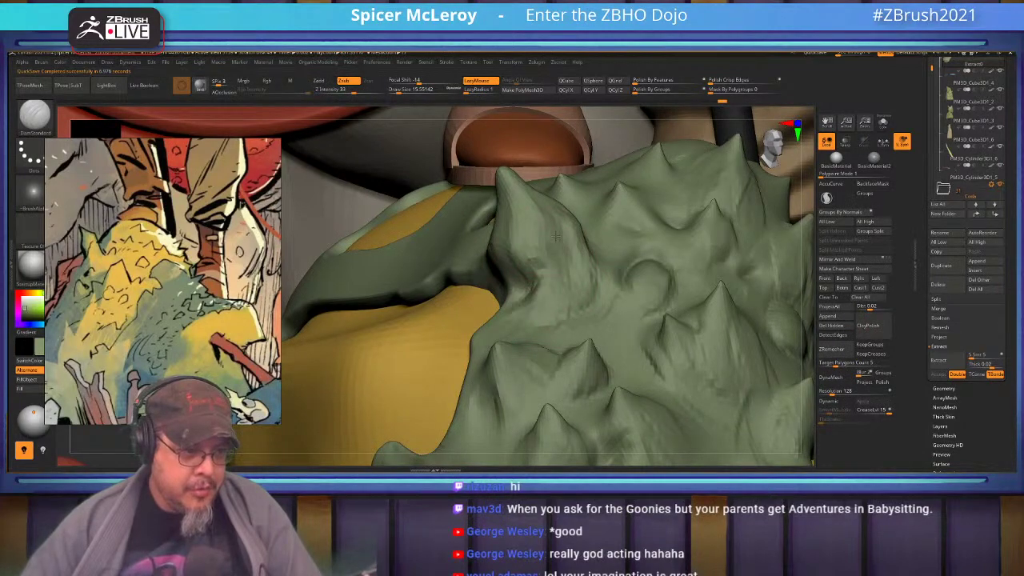
drag(517, 315, 550, 229)
drag(514, 292, 543, 260)
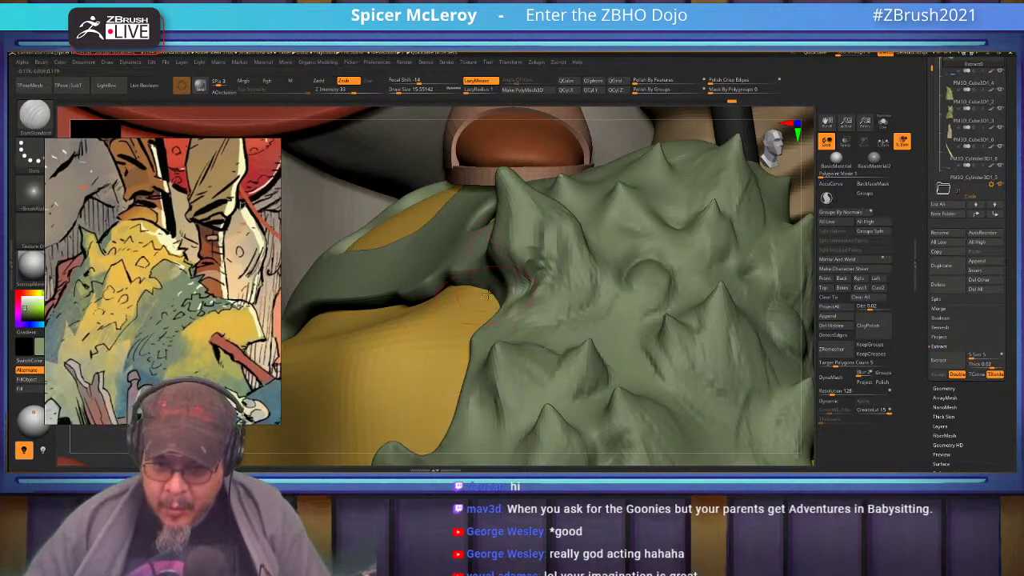
mouse_move(494, 294)
right_down()
mouse_move(542, 254)
mouse_move(542, 299)
right_up()
key(ctrl+z)
mouse_move(540, 292)
mouse_down()
mouse_move(548, 257)
mouse_move(529, 300)
mouse_up()
Step: Build up the large spike's face above the creases with the ClayBuildup brush at a draw size of about 15.6
key(b)
key(c)
key(b)
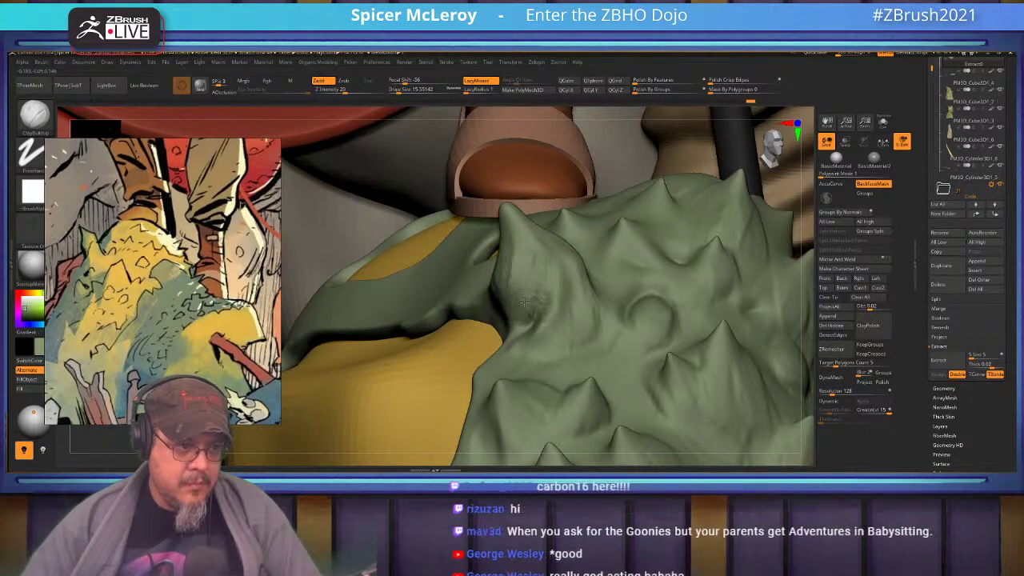
drag(532, 277, 506, 273)
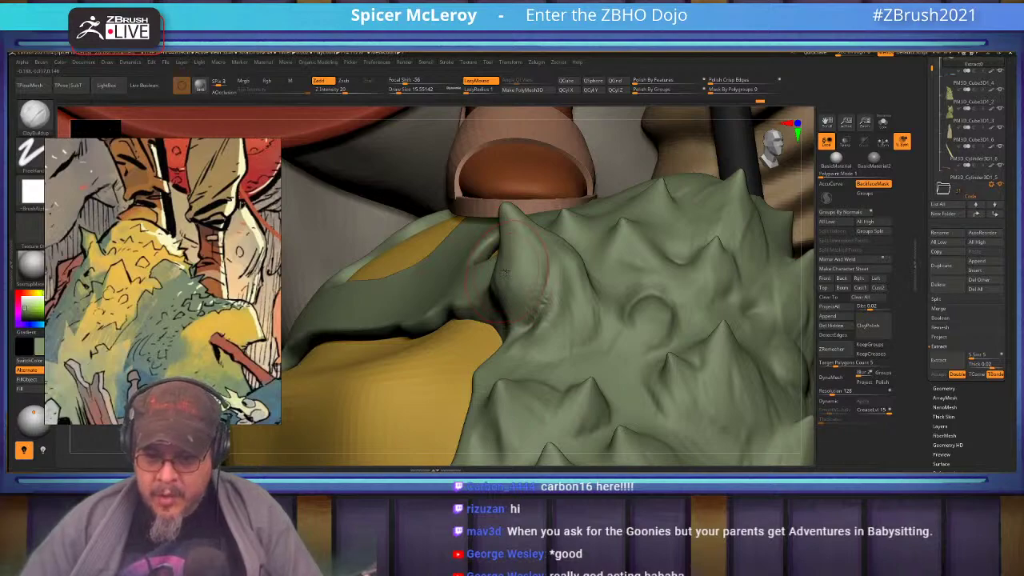
mouse_move(505, 270)
right_down()
mouse_move(457, 276)
mouse_move(548, 289)
mouse_move(524, 328)
mouse_move(494, 260)
right_up()
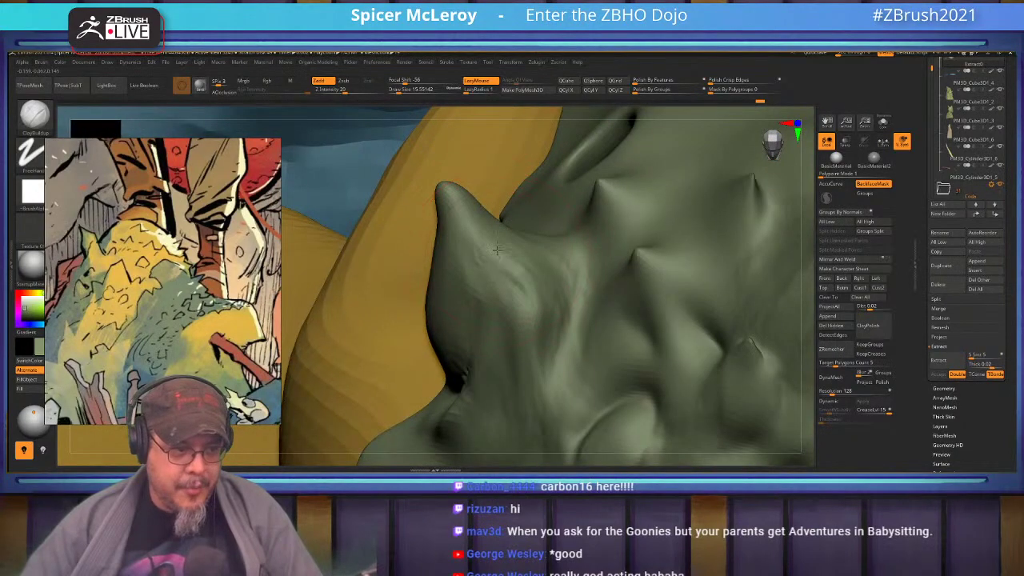
Step: Build up the large spike's face and base with the ClayBuildup brush at a draw size of about 15.6, and smooth its upper slope
drag(493, 253, 506, 282)
alt+right_drag(505, 283, 502, 254)
drag(572, 250, 551, 337)
drag(527, 251, 537, 336)
right_drag(537, 336, 521, 293)
mouse_move(501, 258)
shift+mouse_down()
mouse_move(494, 282)
mouse_move(488, 266)
shift+mouse_up()
mouse_move(488, 265)
right_down()
mouse_move(474, 313)
mouse_move(465, 283)
mouse_move(621, 255)
right_up()
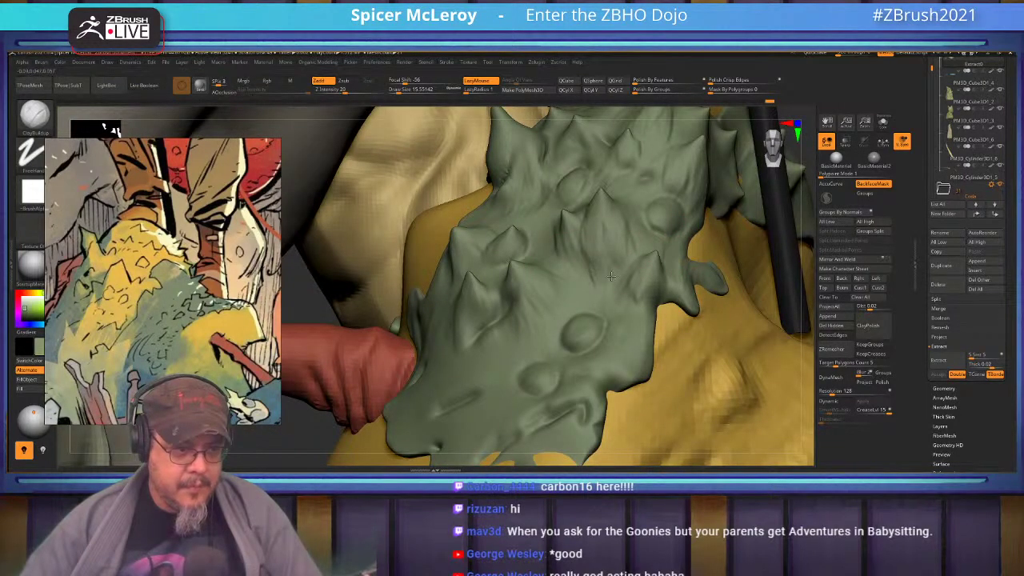
Step: Add ClayBuildup strokes around the round bumps and along the covering's lower outer ridges at a draw size of about 15.6
right_drag(574, 259, 571, 271)
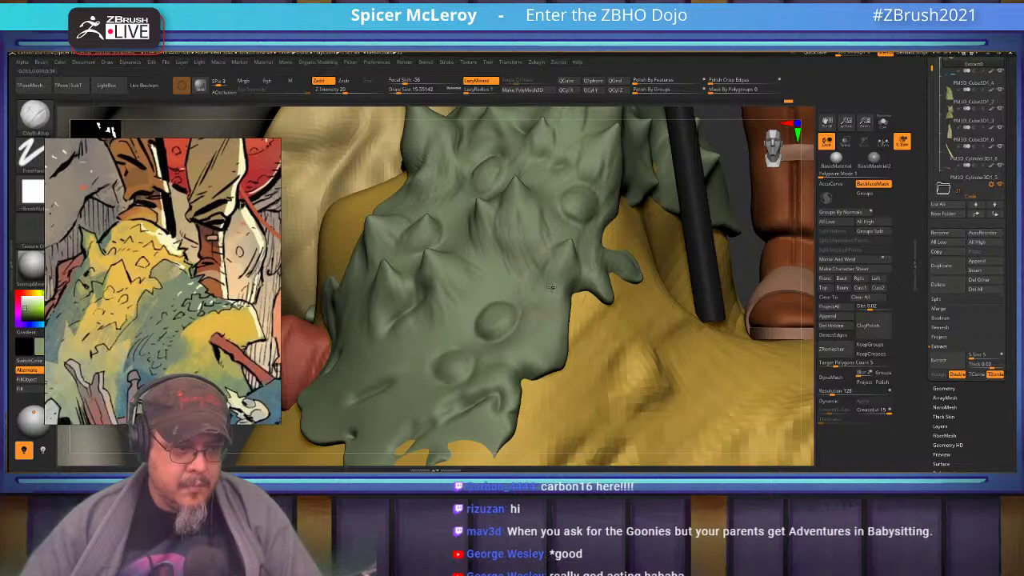
mouse_move(542, 304)
right_down()
mouse_move(558, 270)
mouse_move(534, 285)
right_up()
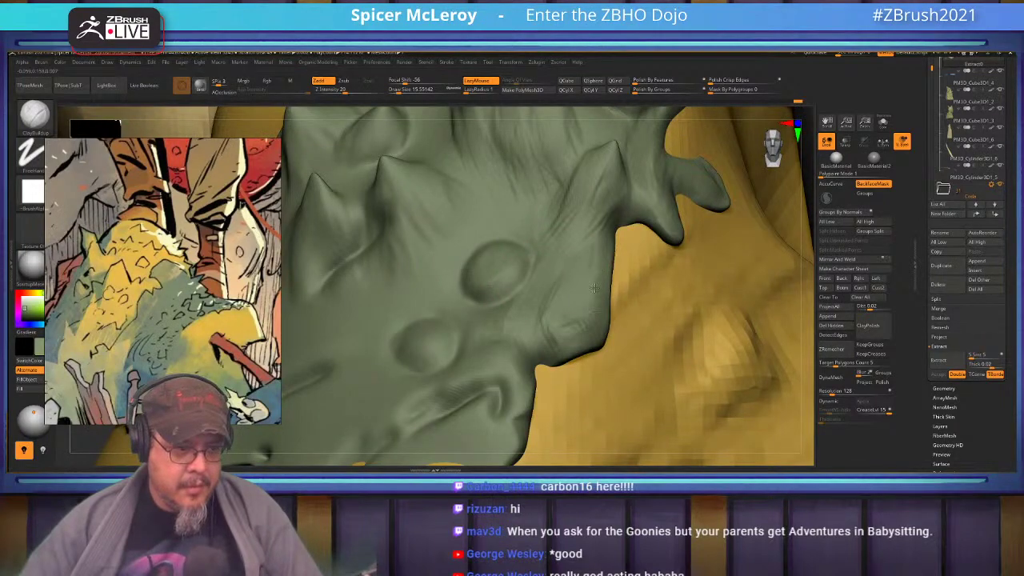
alt+right_drag(545, 328, 618, 244)
mouse_move(506, 328)
mouse_down()
mouse_move(564, 295)
mouse_move(573, 325)
mouse_up()
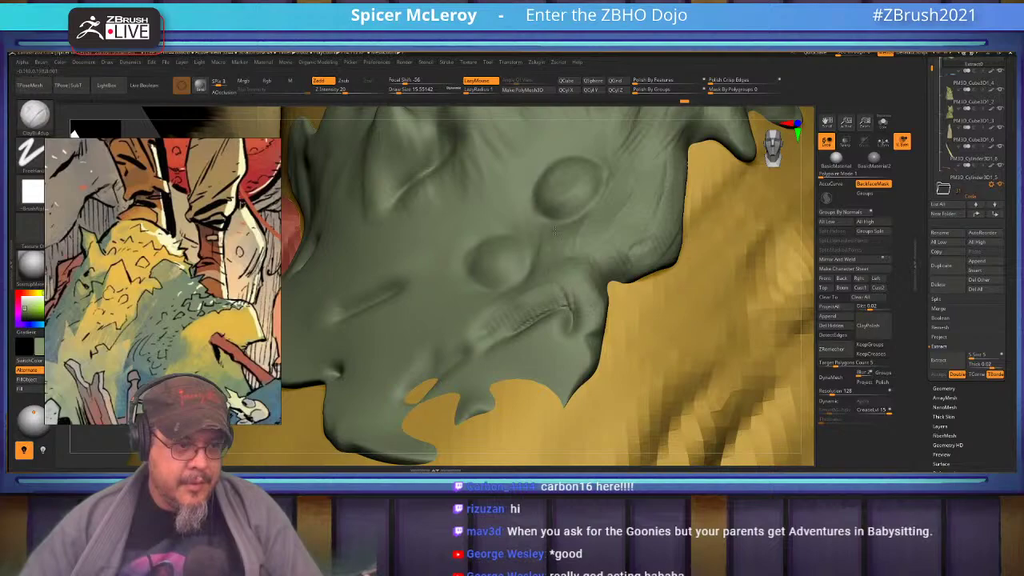
drag(534, 245, 508, 225)
mouse_move(539, 213)
alt+right_down()
mouse_move(553, 277)
mouse_move(504, 258)
alt+right_up()
drag(550, 229, 600, 286)
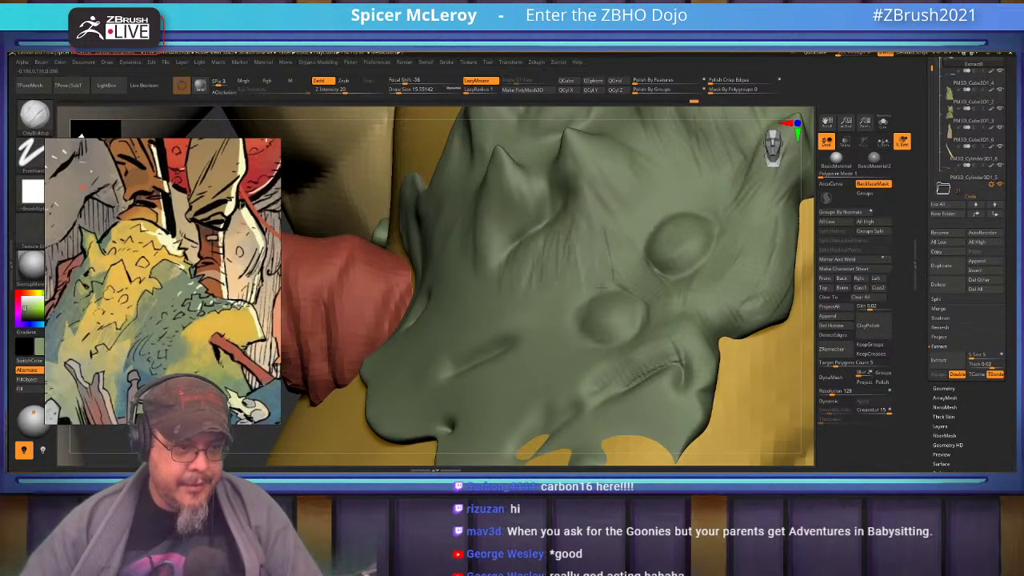
Step: Deepen the slanted crease low on the covering with the DamStandard brush at a draw size of about 7.5, and smooth the surface below it
mouse_move(467, 315)
right_down()
mouse_move(526, 278)
mouse_move(588, 268)
mouse_move(617, 250)
mouse_move(656, 258)
mouse_move(624, 256)
right_up()
key(b)
key(d)
key(s)
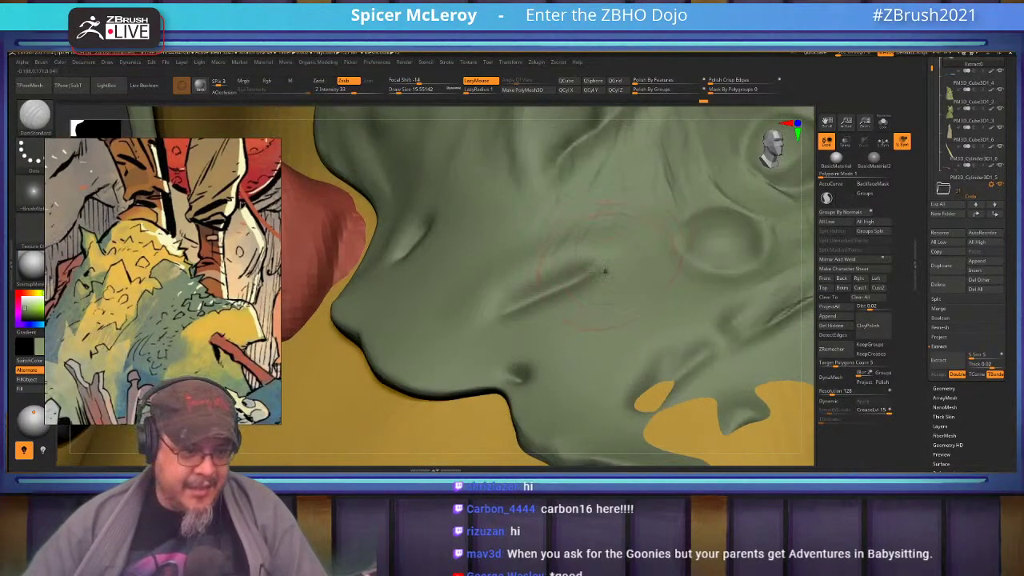
key(s)
drag(593, 268, 589, 268)
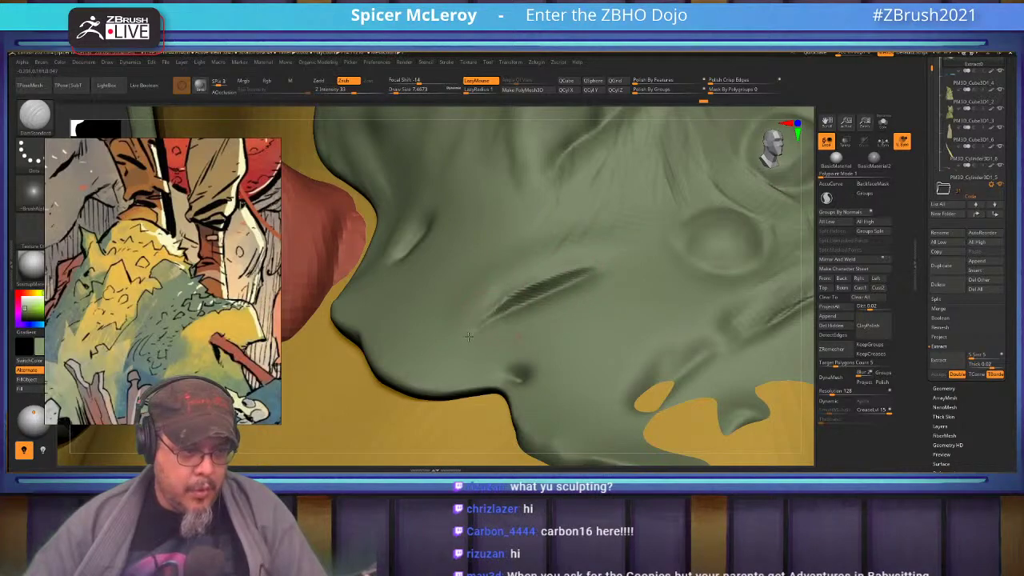
right_drag(623, 249, 615, 271)
shift+drag(516, 340, 472, 358)
Step: Carve the low slanted crease further with the DamStandard brush at a draw size of about 17, checking it against the full scene
mouse_move(504, 272)
right_down()
mouse_move(517, 309)
mouse_move(548, 295)
mouse_move(539, 317)
mouse_move(555, 289)
mouse_move(570, 302)
mouse_move(576, 285)
mouse_move(553, 281)
mouse_move(564, 249)
right_up()
key(b)
key(d)
key(s)
key(s)
drag(560, 259, 547, 290)
mouse_move(550, 288)
right_down()
mouse_move(597, 255)
mouse_move(584, 226)
mouse_move(579, 243)
mouse_move(598, 259)
mouse_move(573, 279)
right_up()
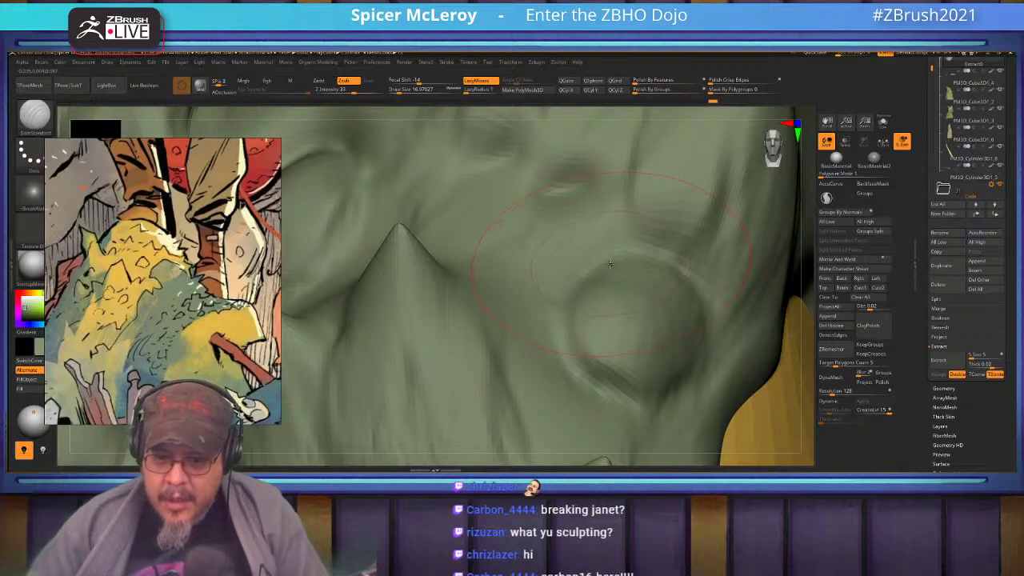
key(f)
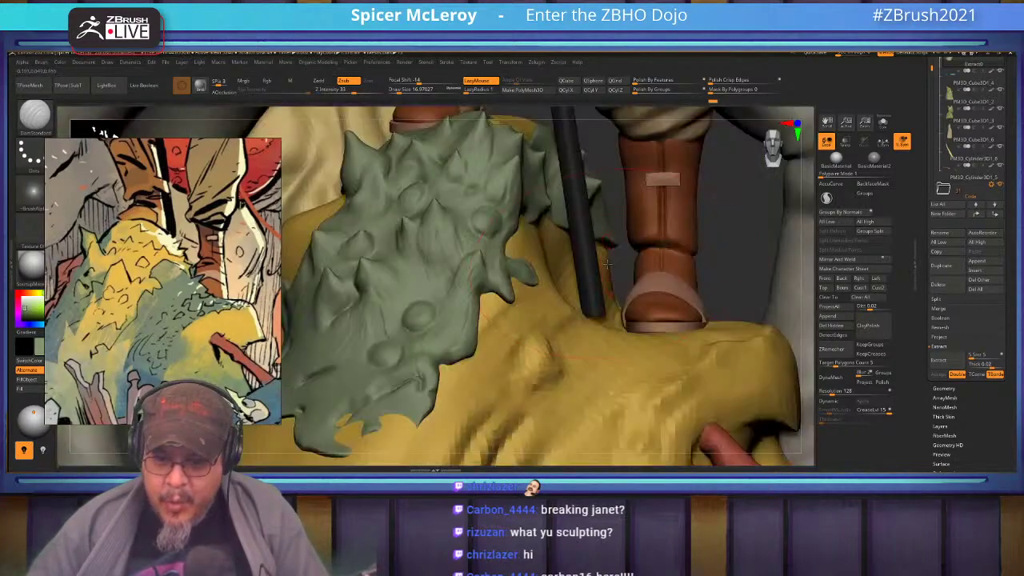
key(f)
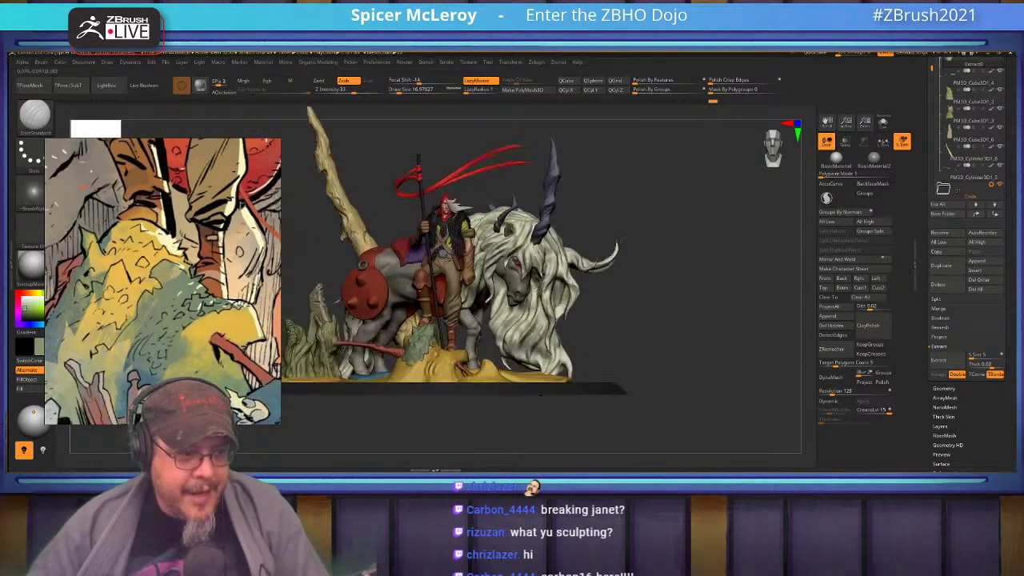
ctrl+right_drag(538, 289, 544, 328)
mouse_move(544, 248)
alt+right_down()
mouse_move(562, 286)
mouse_move(580, 279)
mouse_move(565, 272)
mouse_move(624, 281)
mouse_move(623, 243)
mouse_move(648, 215)
mouse_move(645, 250)
mouse_move(690, 239)
alt+right_up()
ctrl+right_drag(528, 317, 590, 299)
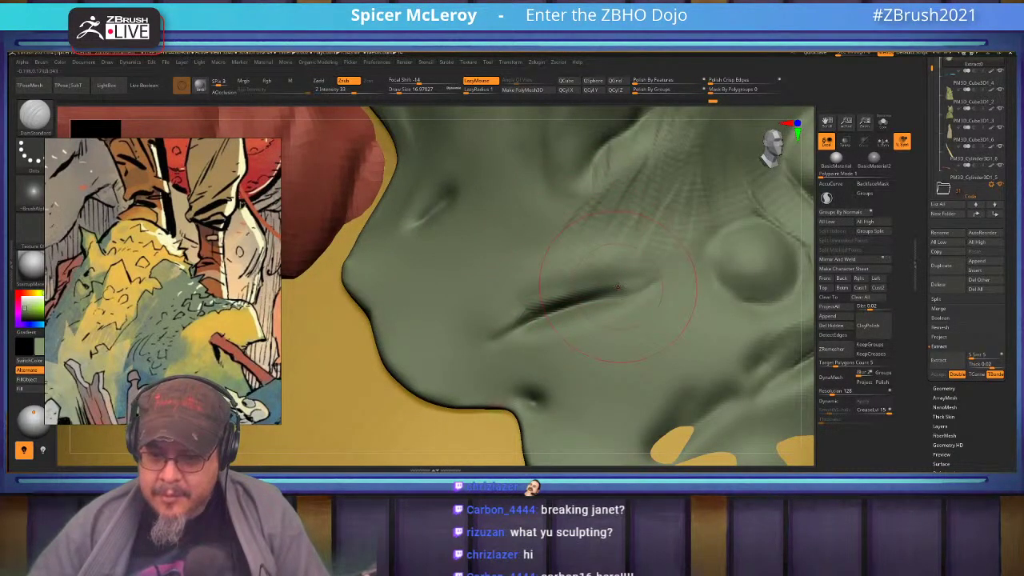
Step: Build up the slopes beneath the front spikes and the large spike's sides with the ClayBuildup brush at a draw size of about 17
mouse_move(618, 279)
right_down()
mouse_move(568, 300)
mouse_move(520, 276)
mouse_move(559, 341)
mouse_move(595, 252)
mouse_move(571, 307)
mouse_move(588, 296)
mouse_move(552, 272)
mouse_move(604, 246)
mouse_move(634, 256)
mouse_move(592, 208)
mouse_move(639, 296)
mouse_move(631, 327)
mouse_move(596, 274)
mouse_move(602, 240)
mouse_move(583, 252)
mouse_move(612, 324)
right_up()
key(b)
key(c)
key(b)
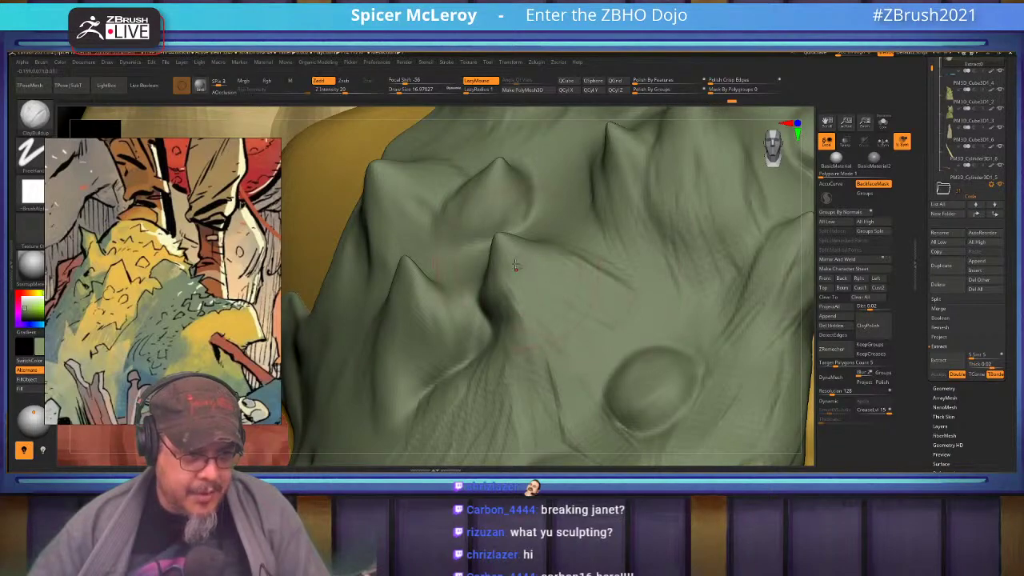
alt+right_drag(544, 316, 613, 331)
right_drag(578, 215, 514, 281)
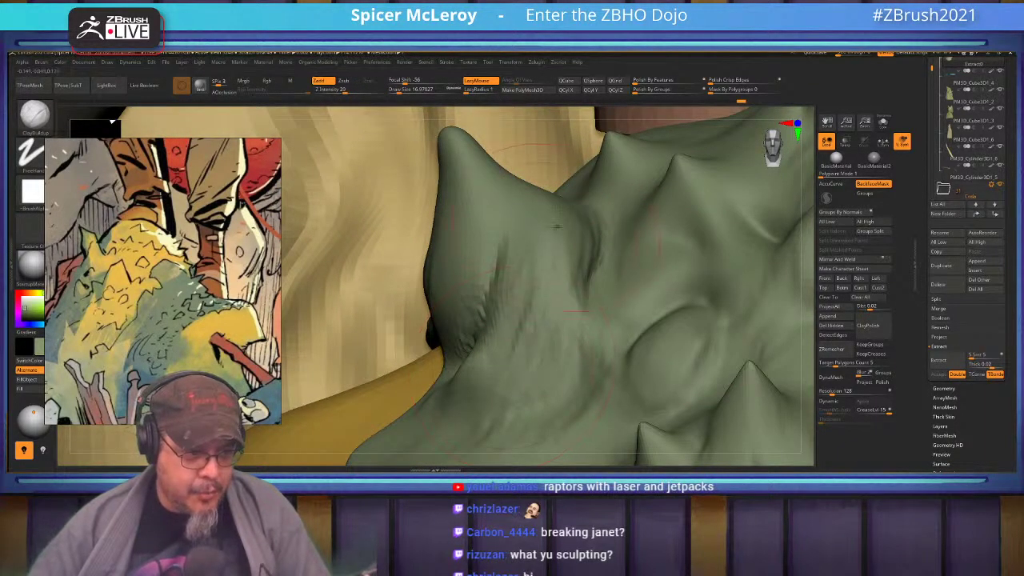
right_drag(520, 237, 538, 347)
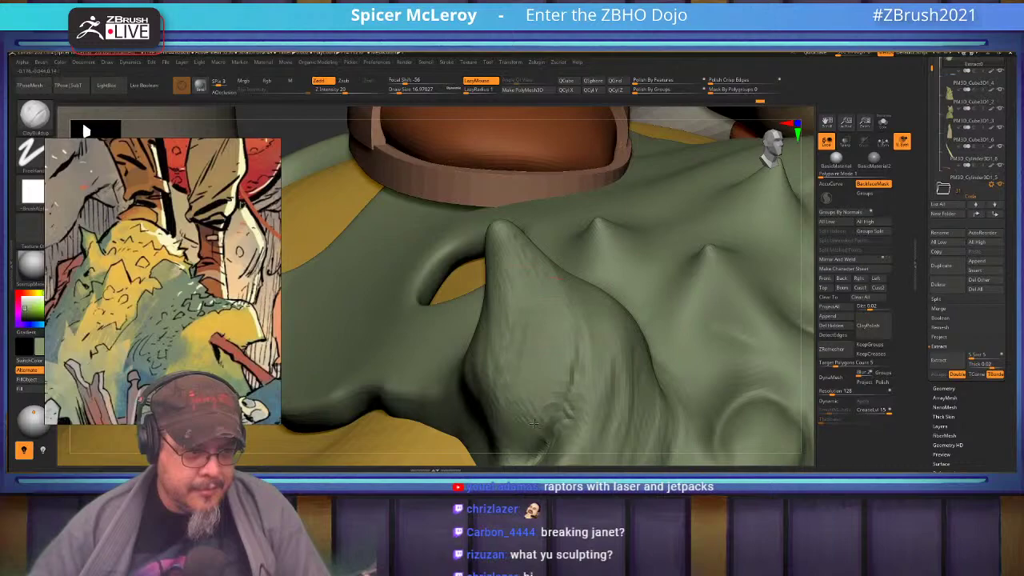
right_drag(526, 299, 578, 231)
mouse_move(578, 280)
right_down()
mouse_move(595, 267)
mouse_move(590, 274)
mouse_move(560, 244)
mouse_move(507, 272)
mouse_move(608, 284)
mouse_move(586, 204)
mouse_move(600, 213)
right_up()
Step: Pull the small spike's tip beside the black staff upward with the Move brush at a draw size of about 7.5
key(b)
click(600, 220)
key(s)
drag(589, 278, 584, 278)
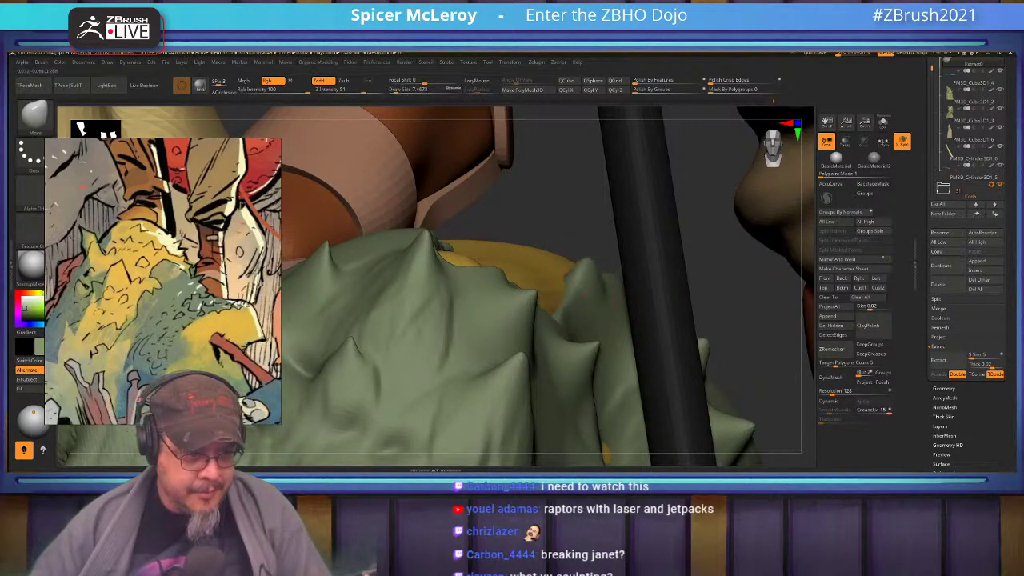
key(s)
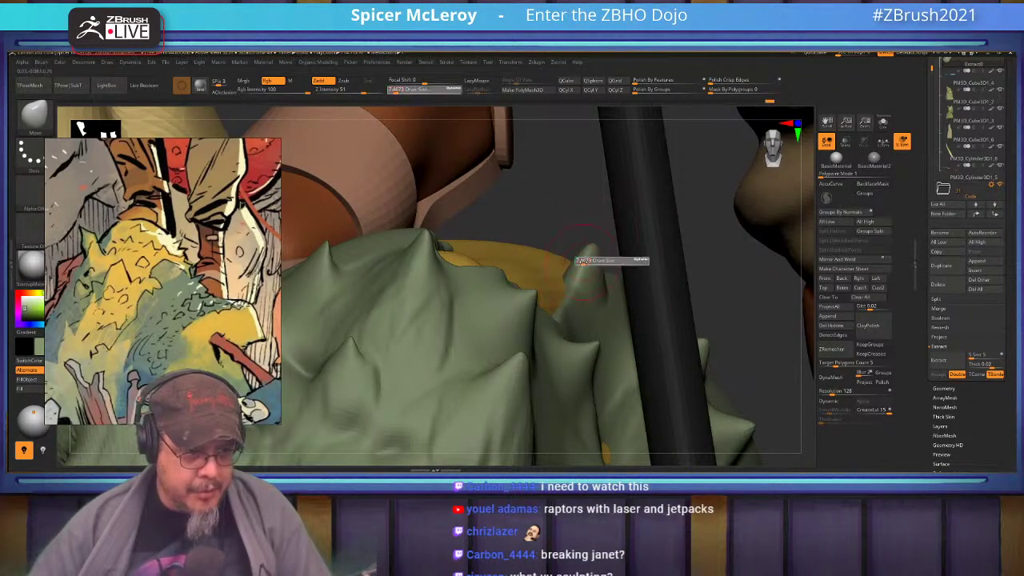
Step: Pull the edge spikes beside the black staff outward and downward with the Move brush at a draw size of about 15.6
mouse_move(584, 263)
mouse_down()
mouse_move(606, 281)
mouse_move(602, 272)
mouse_up()
mouse_move(572, 224)
right_down()
mouse_move(560, 248)
mouse_move(556, 192)
mouse_move(529, 201)
mouse_move(569, 321)
mouse_move(560, 312)
right_up()
drag(566, 280, 560, 286)
mouse_move(560, 296)
right_down()
mouse_move(559, 320)
mouse_move(594, 227)
right_up()
drag(596, 274, 584, 279)
drag(601, 324, 617, 318)
drag(558, 384, 554, 413)
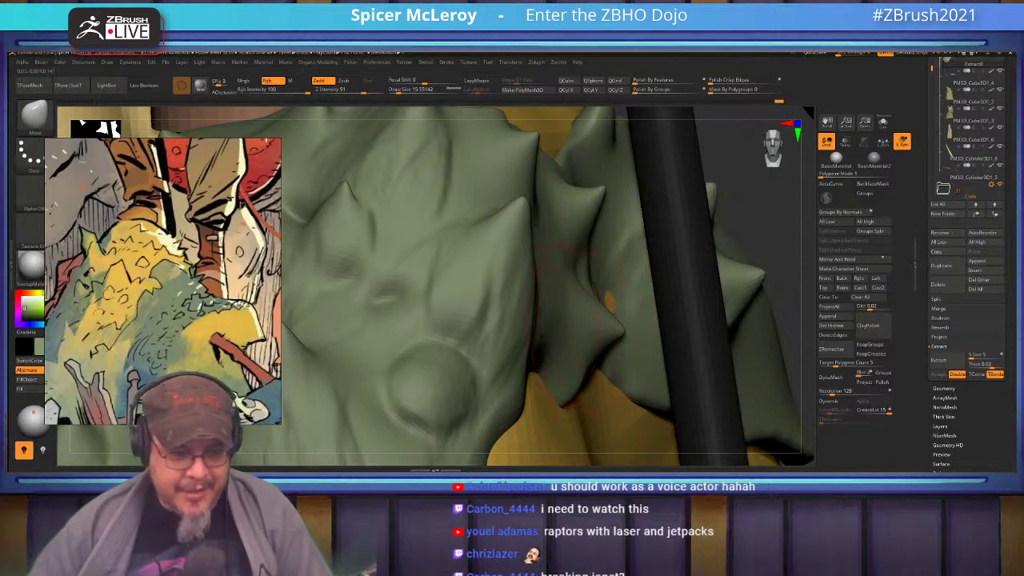
Step: Reshape the covering's edge beneath the staff-side spikes with the Move brush at a draw size of about 15.6
drag(537, 368, 541, 347)
right_drag(540, 346, 492, 354)
drag(529, 361, 530, 329)
mouse_move(538, 340)
right_down()
mouse_move(592, 336)
mouse_move(544, 292)
right_up()
drag(554, 292, 565, 297)
mouse_move(579, 290)
right_down()
mouse_move(614, 278)
mouse_move(568, 288)
mouse_move(576, 285)
mouse_move(547, 312)
mouse_move(590, 294)
mouse_move(597, 312)
mouse_move(594, 295)
mouse_move(651, 293)
right_up()
Step: Fill the small gap and build up ridges over the covering's lower lobes with the ClayBuildup brush at a draw size of about 17
key(b)
key(c)
key(b)
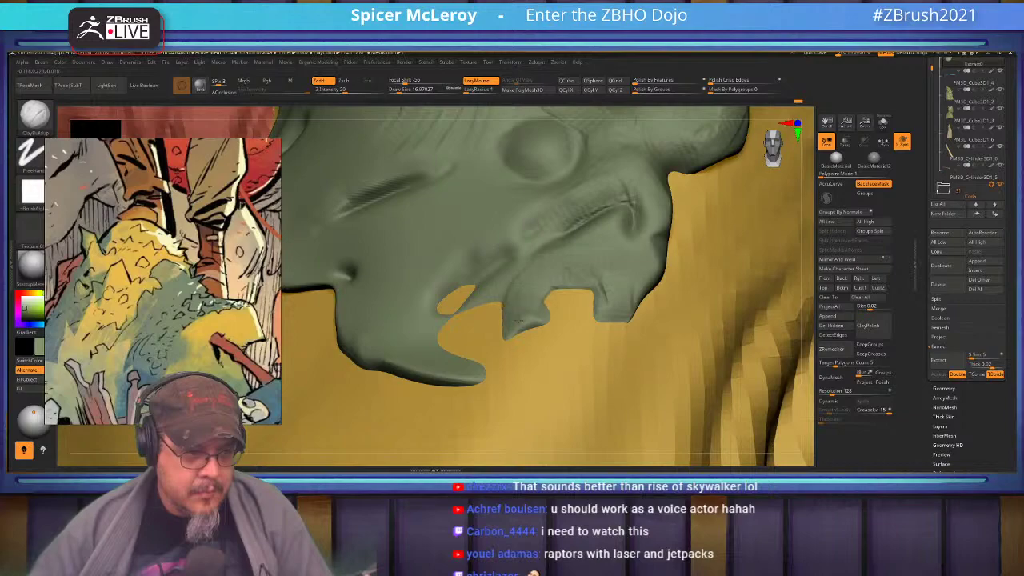
drag(472, 298, 441, 305)
drag(494, 269, 416, 320)
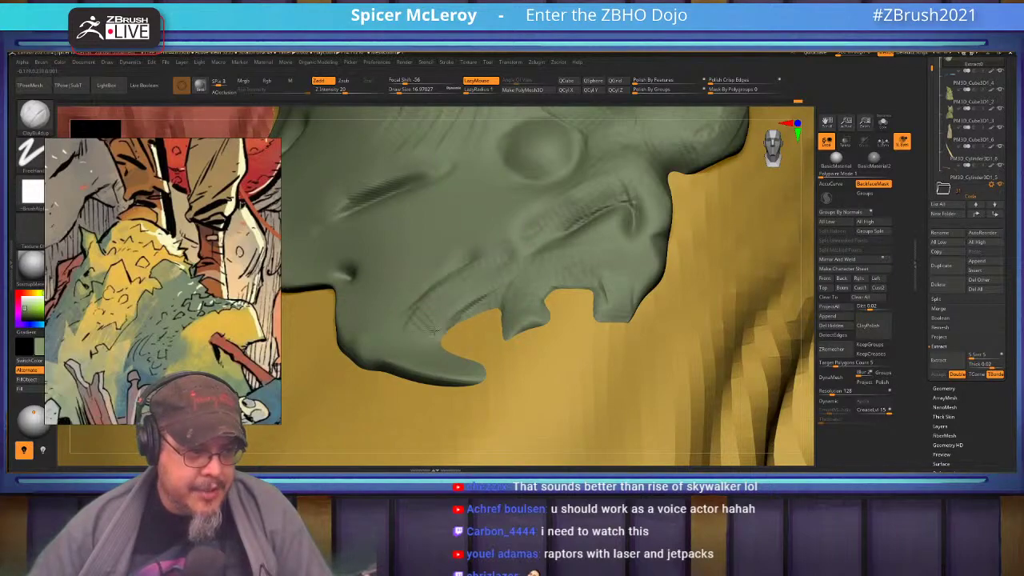
mouse_move(453, 355)
mouse_down()
mouse_move(474, 376)
mouse_move(441, 375)
mouse_up()
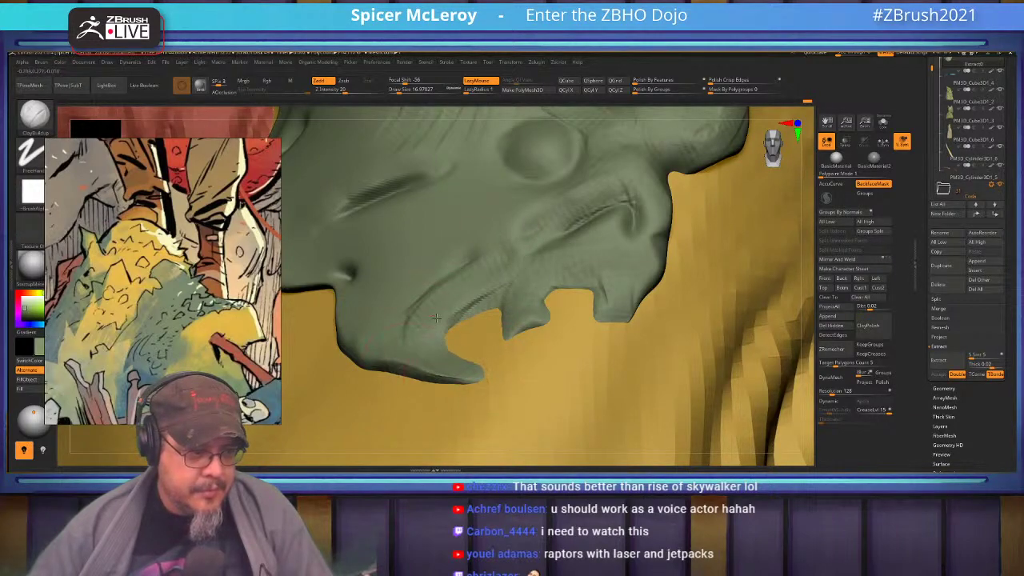
right_drag(471, 392, 519, 273)
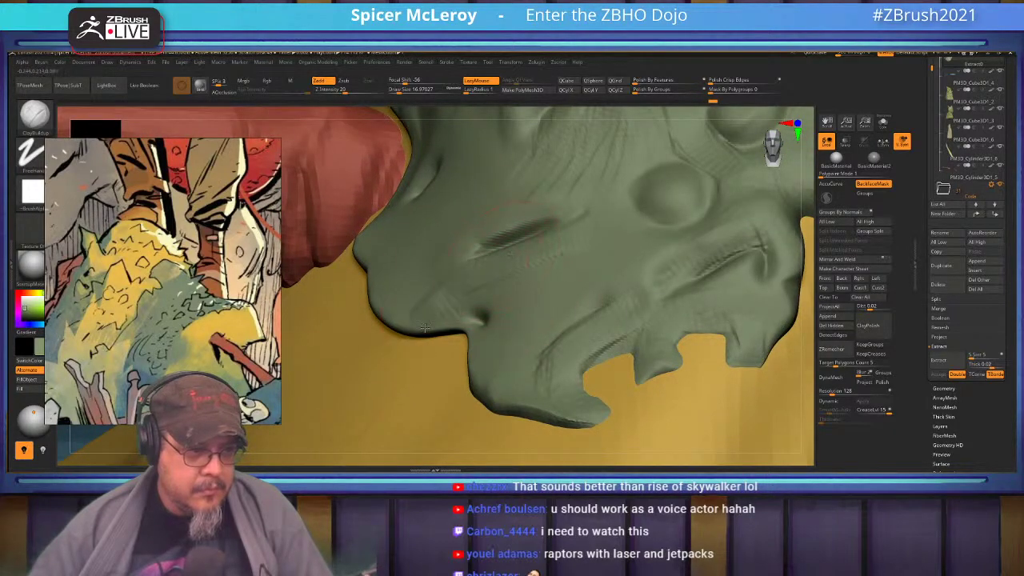
drag(435, 319, 430, 325)
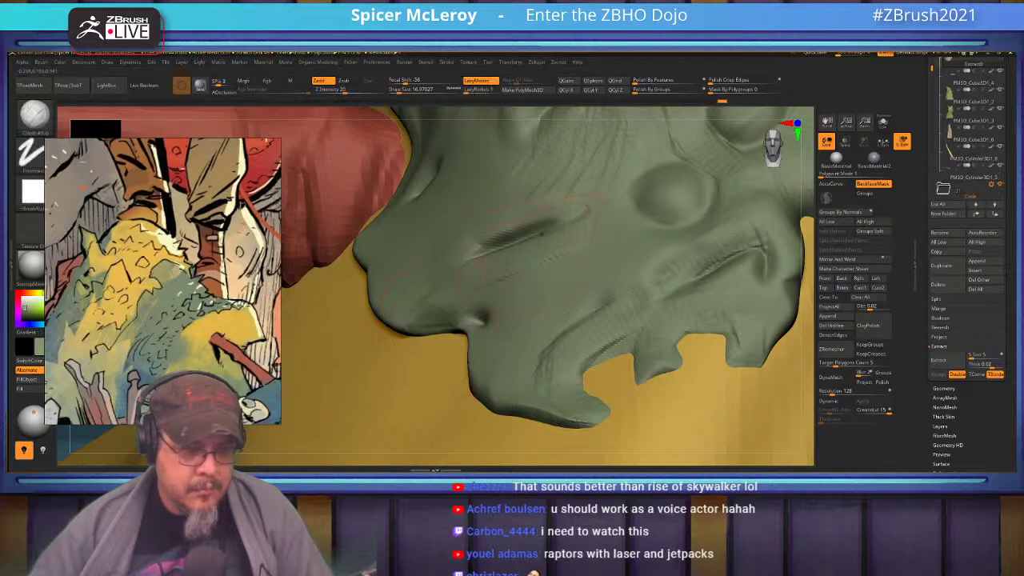
Step: Build up ridges from the front spikes down to the covering's edge near the red roll with the ClayBuildup brush
mouse_move(563, 269)
ctrl+right_down()
mouse_move(574, 308)
mouse_move(560, 291)
mouse_move(587, 277)
mouse_move(578, 270)
ctrl+right_up()
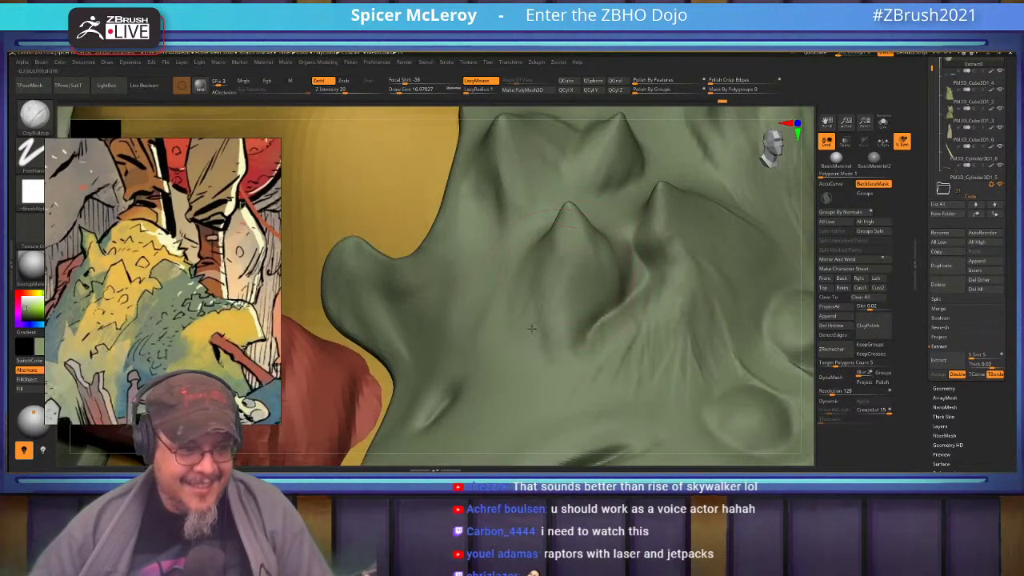
right_drag(516, 304, 494, 314)
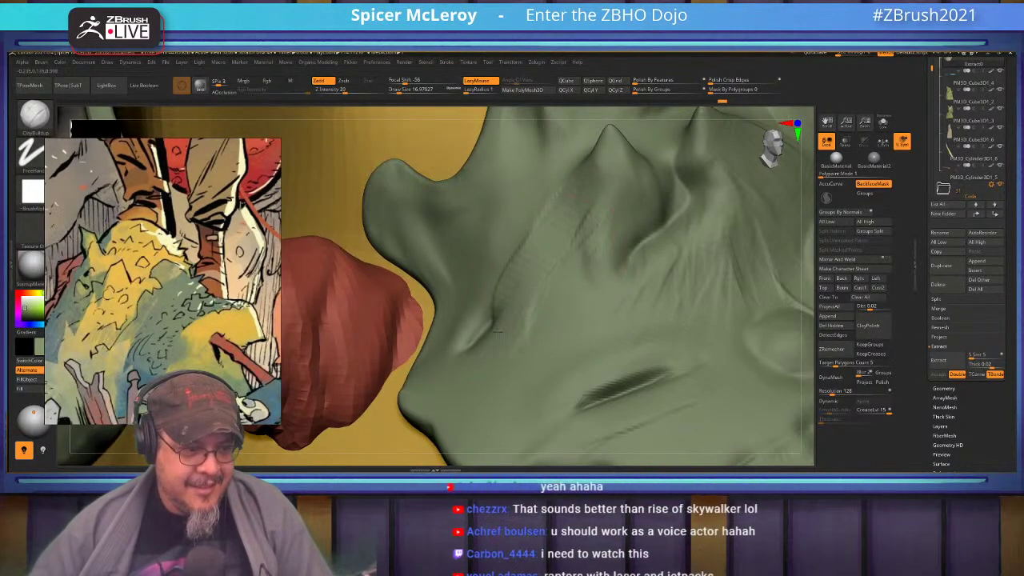
right_drag(565, 282, 529, 276)
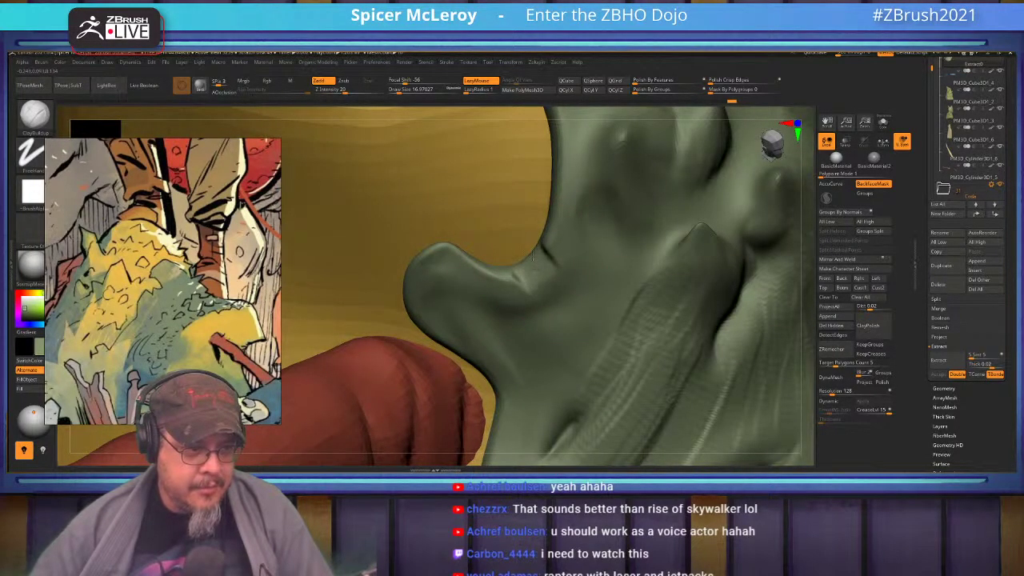
right_drag(542, 261, 560, 300)
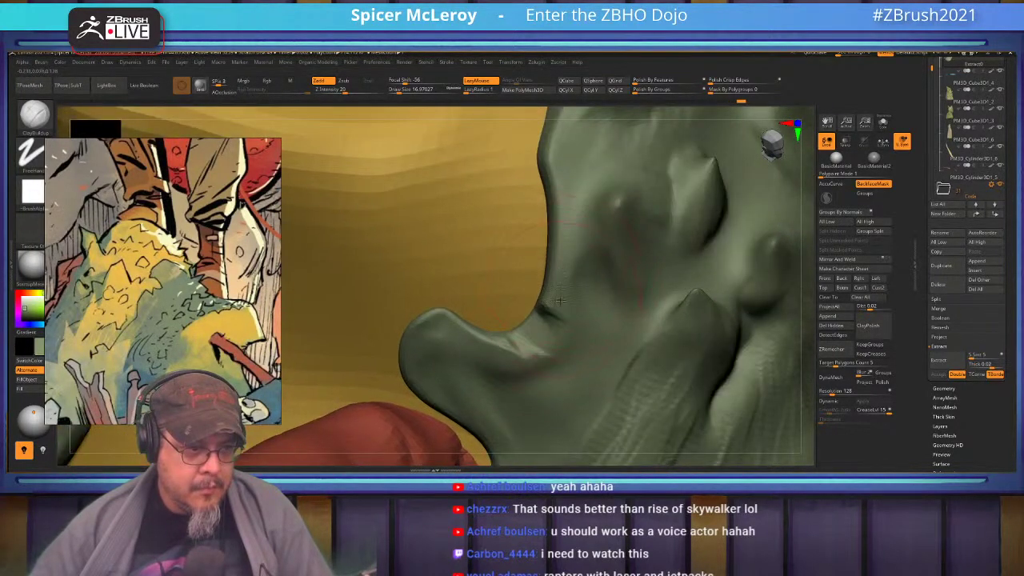
mouse_move(565, 181)
right_down()
mouse_move(550, 231)
mouse_move(543, 216)
mouse_move(500, 256)
mouse_move(577, 242)
right_up()
Step: Reshape the hooked lobe on the covering's lower edge into a downward drip with the Move brush at a draw size of about 11.7
key(b)
key(m)
key(v)
key(s)
drag(575, 236, 566, 235)
mouse_move(558, 206)
right_down()
mouse_move(520, 270)
mouse_move(578, 303)
mouse_move(558, 291)
right_up()
key(s)
drag(558, 292, 550, 292)
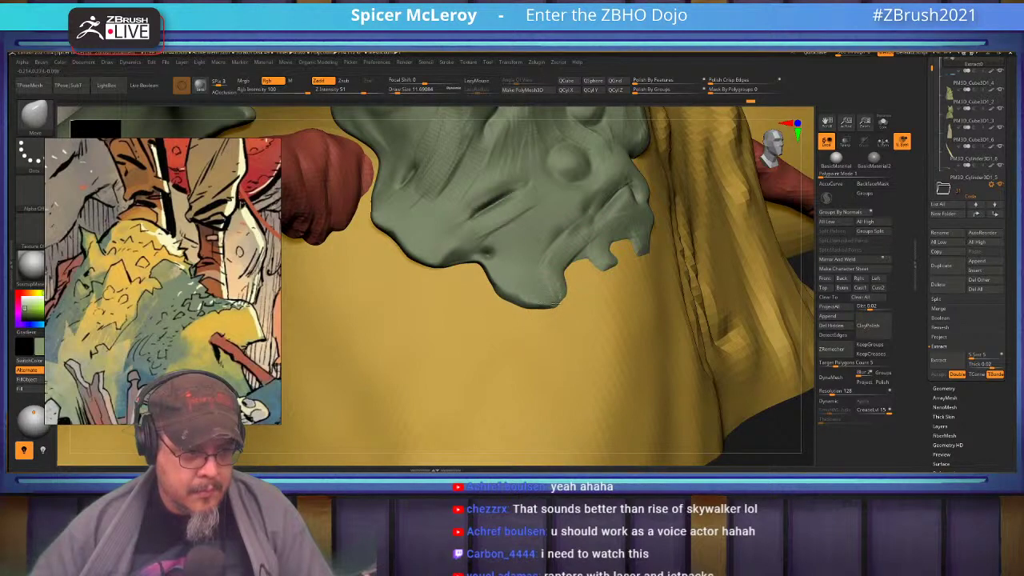
right_drag(610, 271, 596, 278)
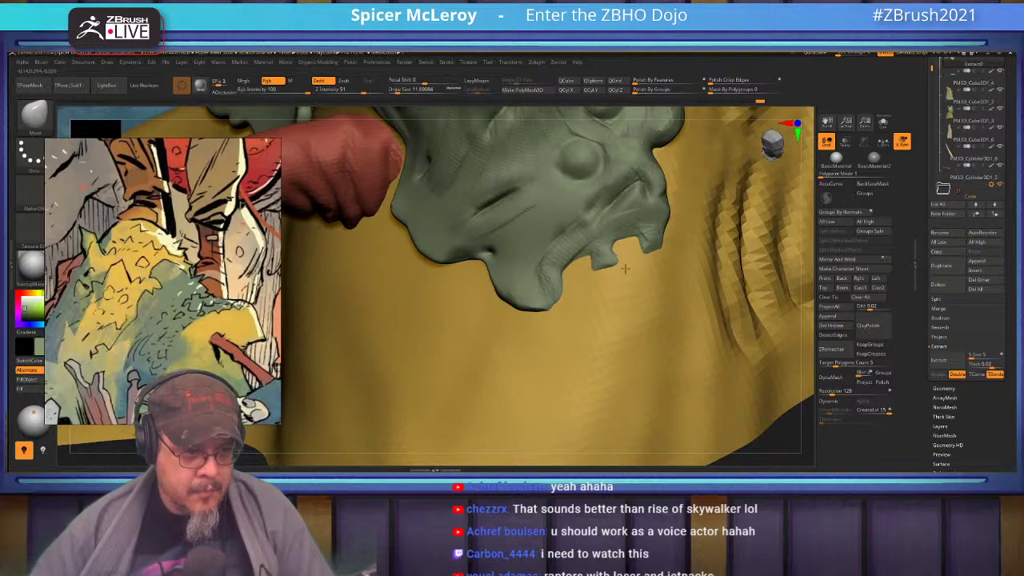
mouse_move(611, 281)
right_down()
mouse_move(582, 291)
mouse_move(593, 293)
right_up()
Step: Set the Move brush's draw size to about 23.3 and bring the full scene into view
key(s)
drag(592, 293, 590, 280)
mouse_move(591, 280)
right_down()
mouse_move(590, 253)
mouse_move(596, 260)
right_up()
key(f)
ctrl+right_drag(597, 260, 595, 275)
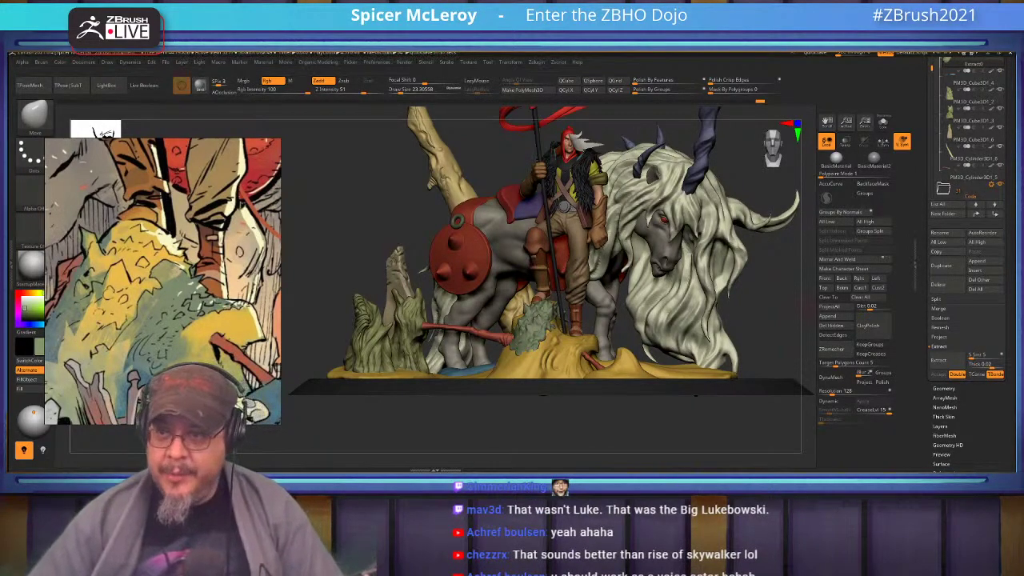
Step: Switch to the ArtStation store page in the browser, look through the anatomy and rendering tutorials, and select the page address
drag(1016, 137, 688, 52)
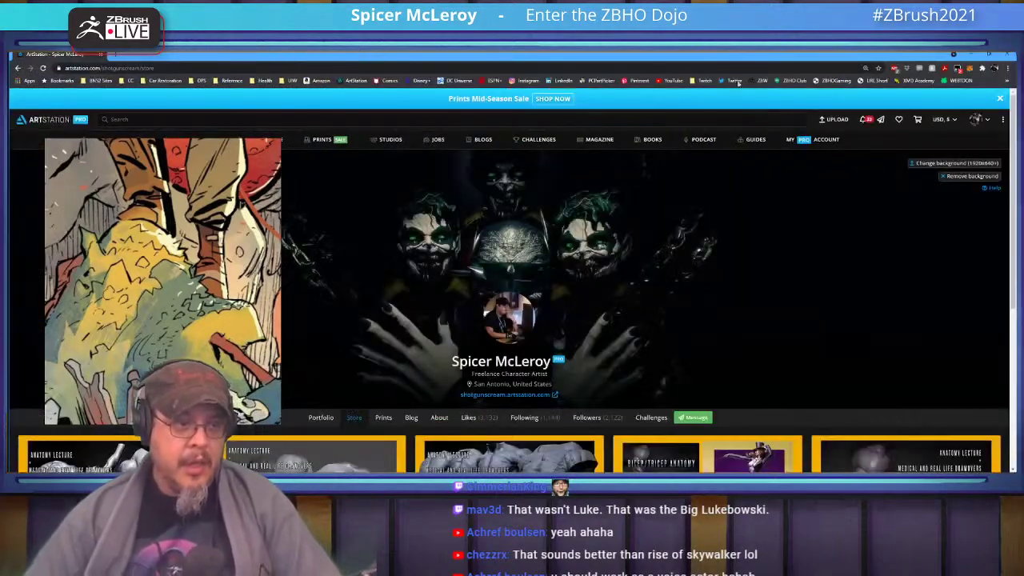
scroll(555, 270, down, 2)
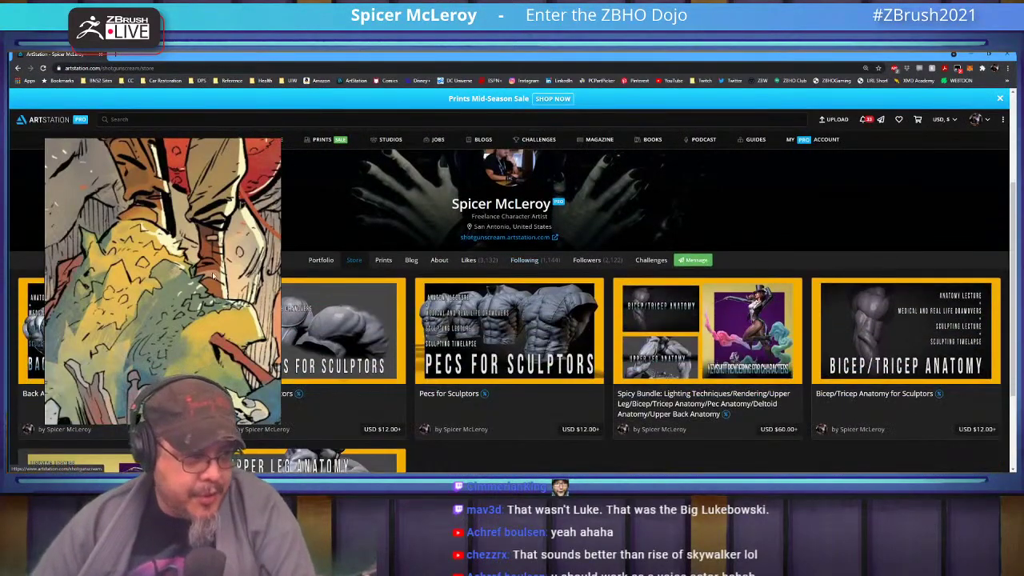
scroll(552, 371, down, 3)
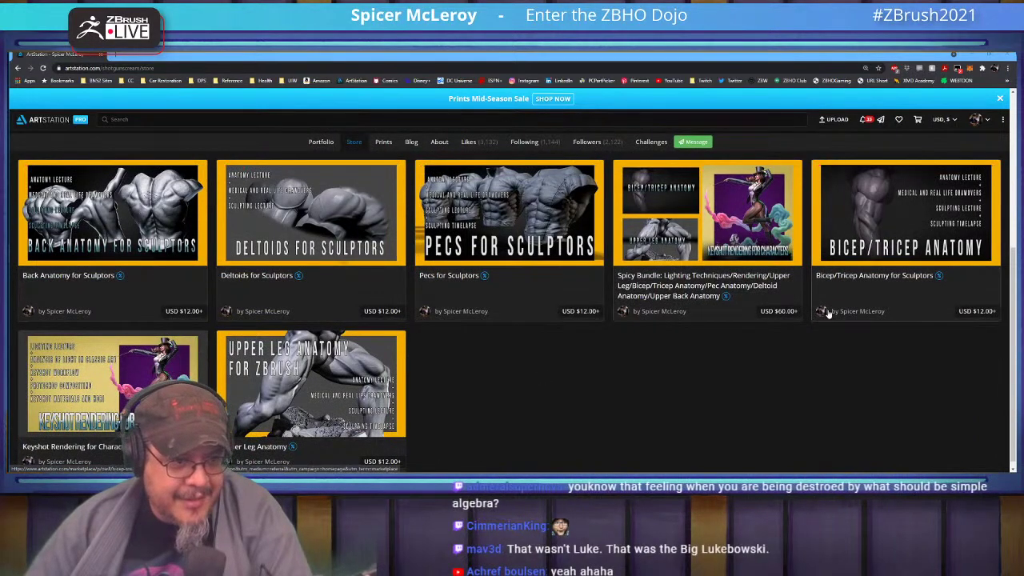
click(280, 69)
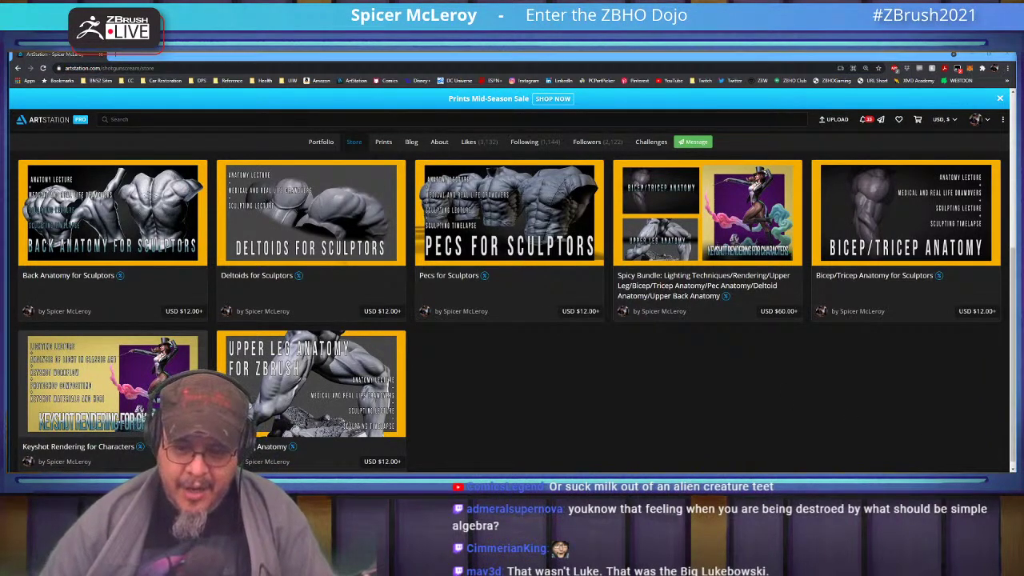
Step: Open shotgunscream.com/merch in a new browser tab
click(115, 55)
text(shotgunscream.com/merch)
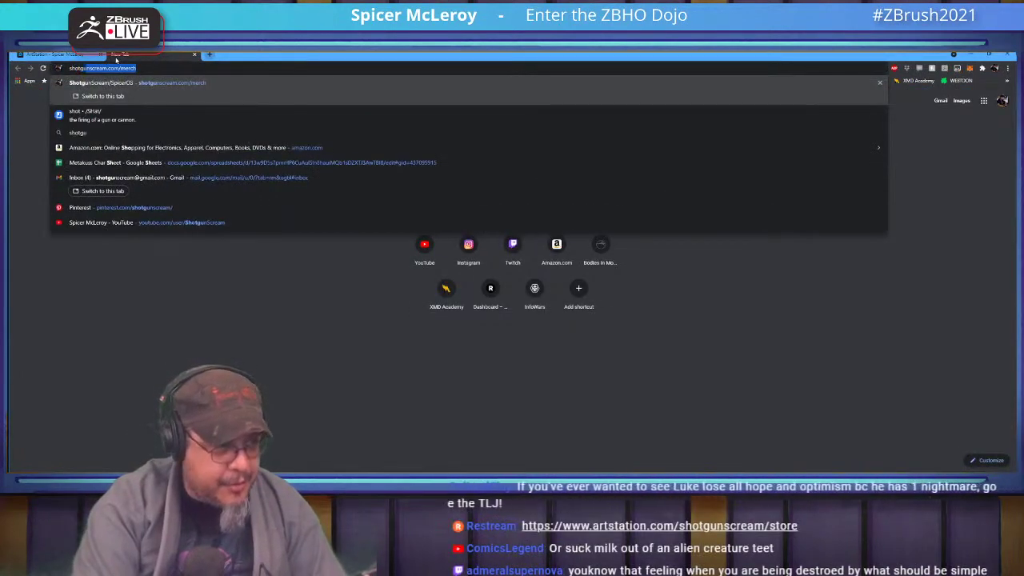
key(Return)
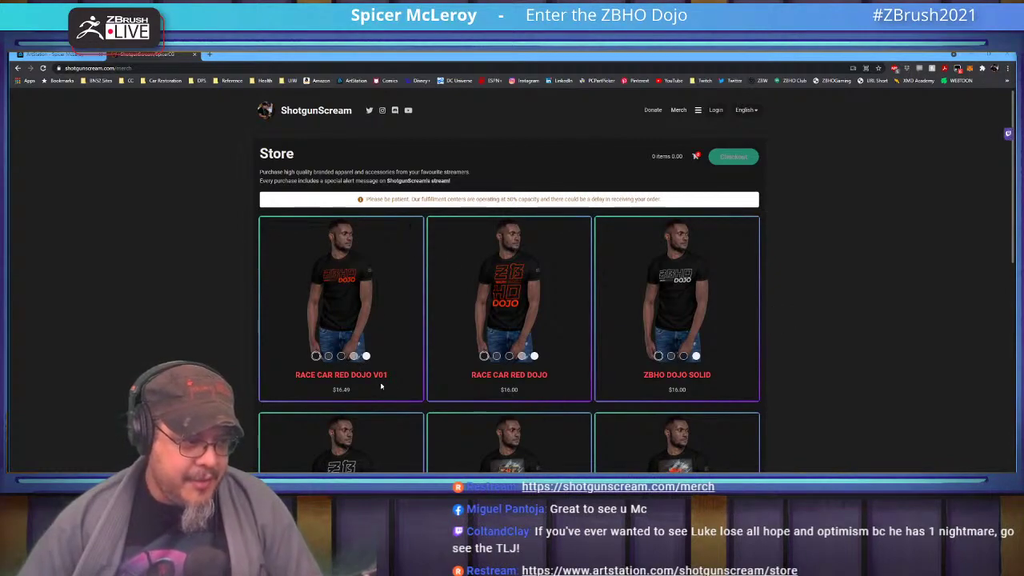
Step: Preview the Race Car Red Dojo V01 shirt in navy, and open xmdacademy.com in a new browser tab with its address selected
click(341, 355)
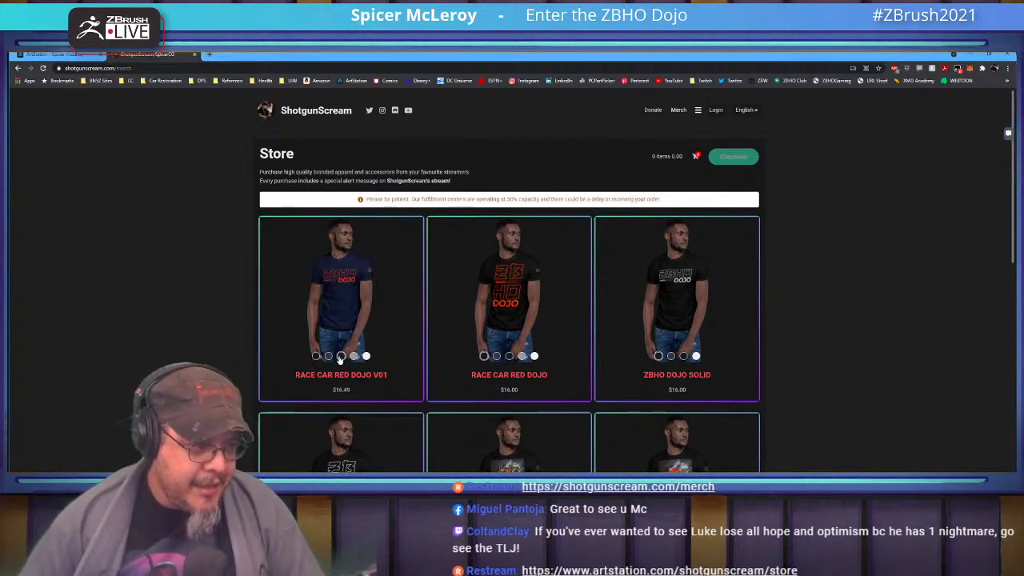
click(209, 53)
text(xmdacademy.com)
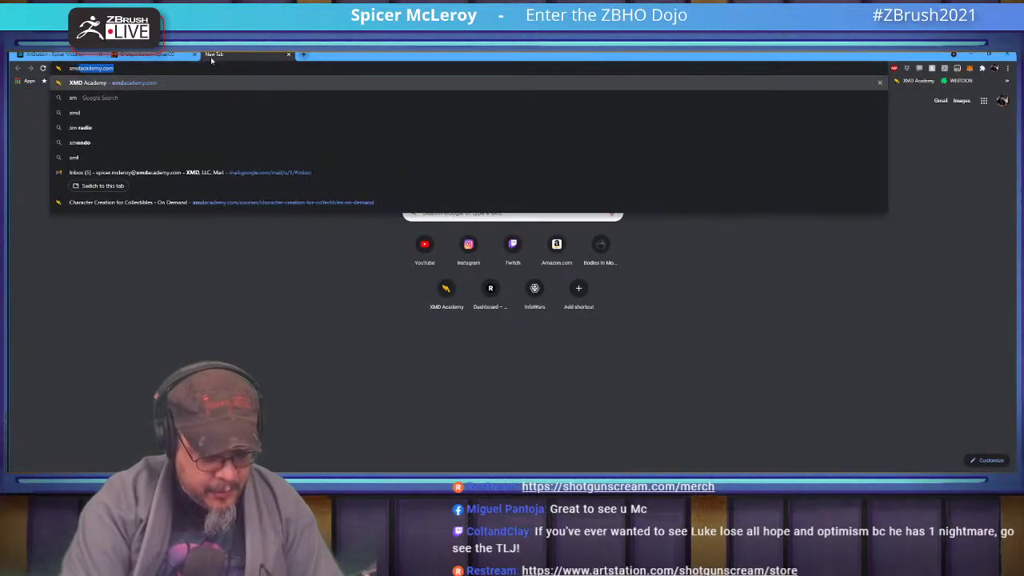
key(Return)
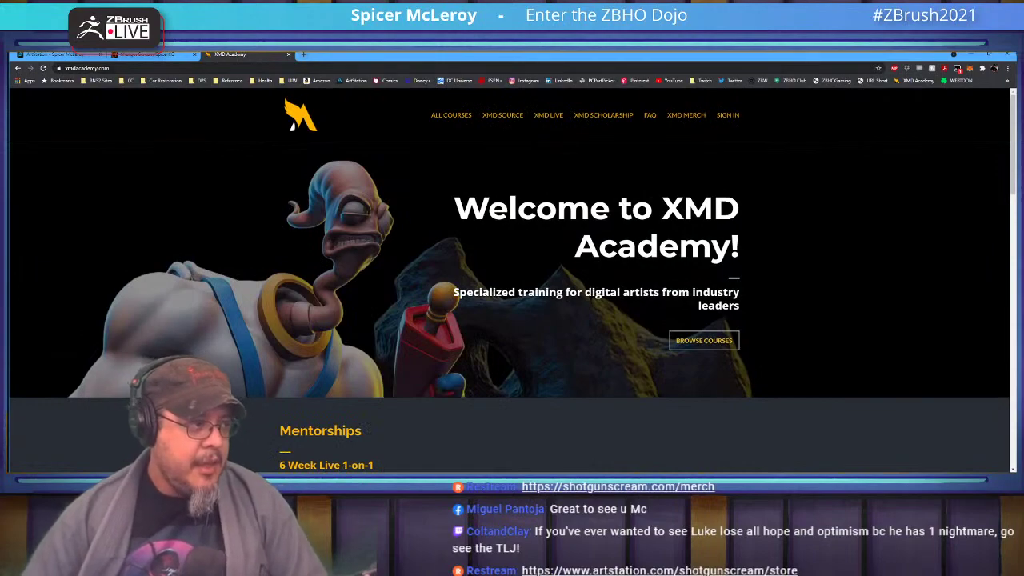
click(185, 68)
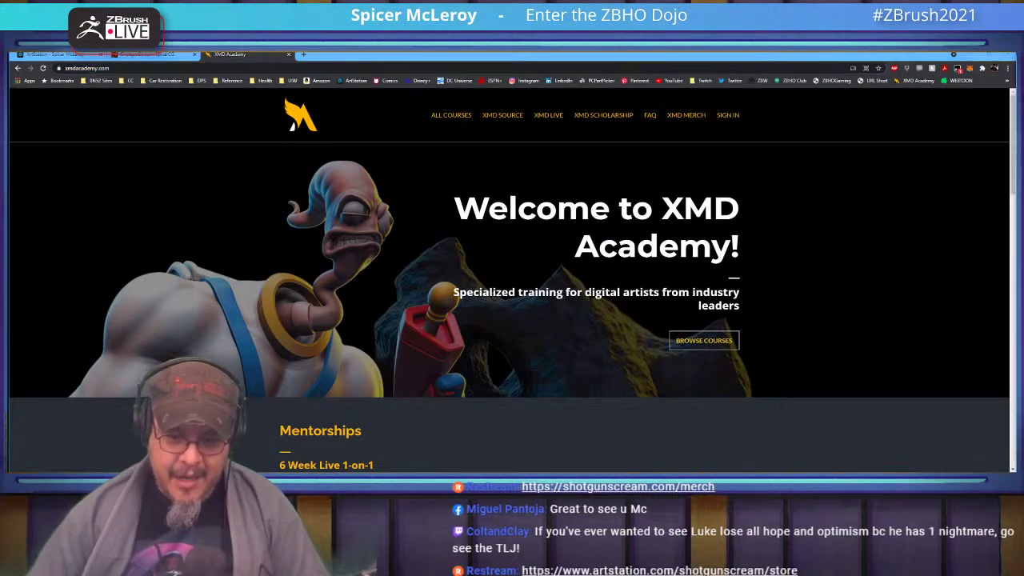
Step: Look through the mentorship and on-demand courses on the XMD Academy home page, and return to the ArtStation store page
scroll(689, 315, down, 3)
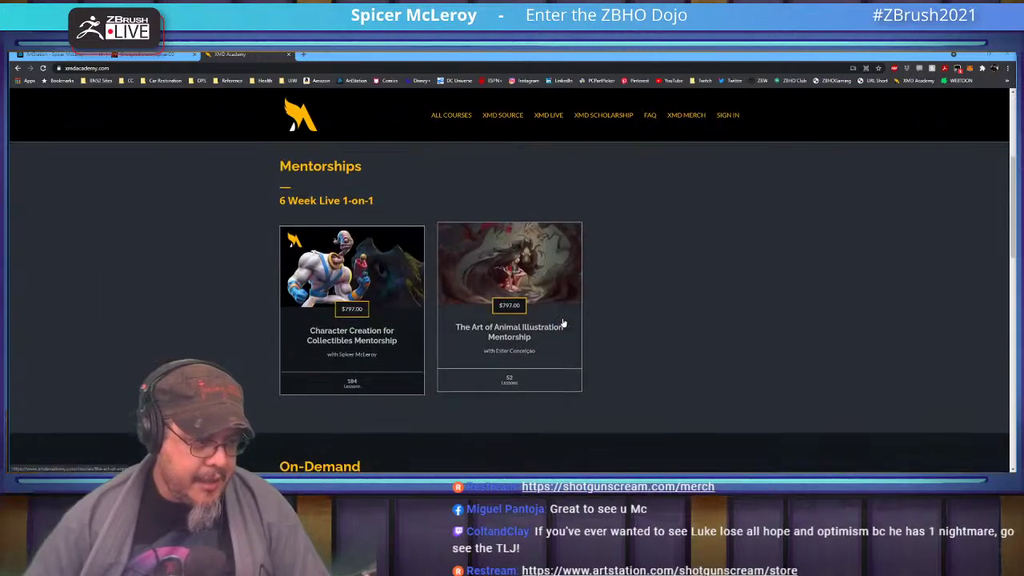
scroll(361, 313, down, 1)
scroll(361, 313, down, 2)
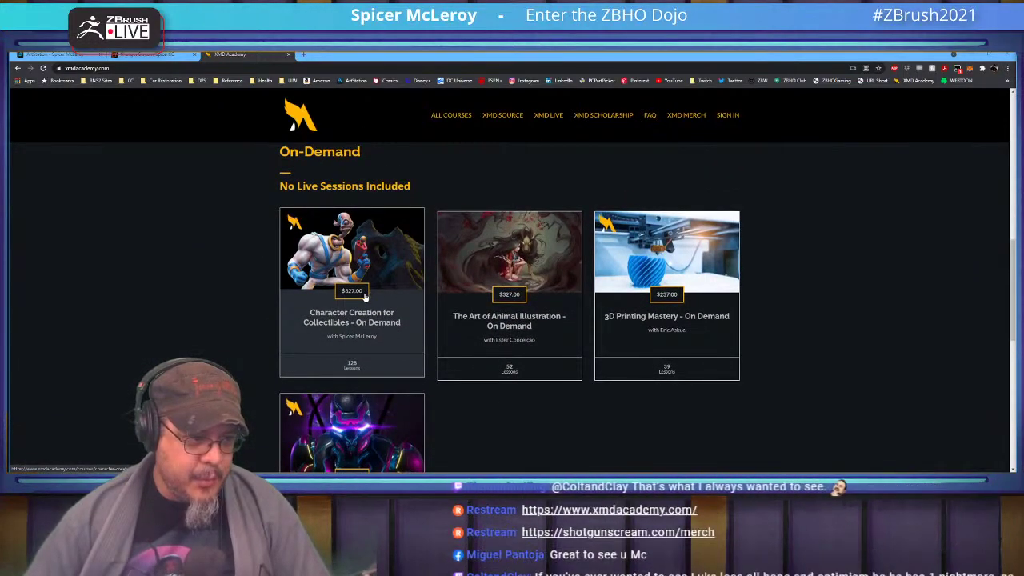
scroll(363, 294, up, 4)
scroll(366, 298, down, 1)
scroll(365, 298, down, 4)
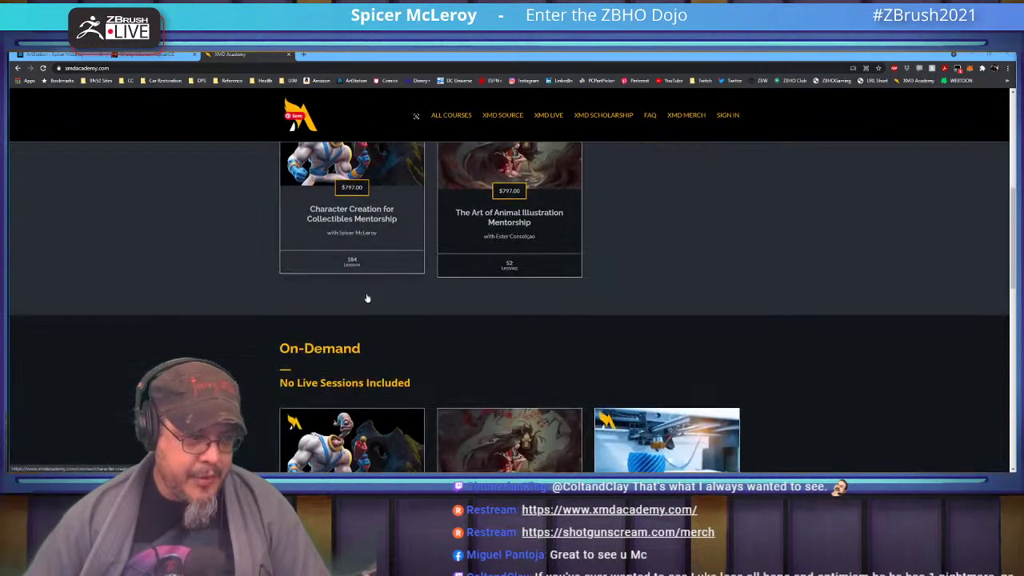
scroll(367, 298, up, 4)
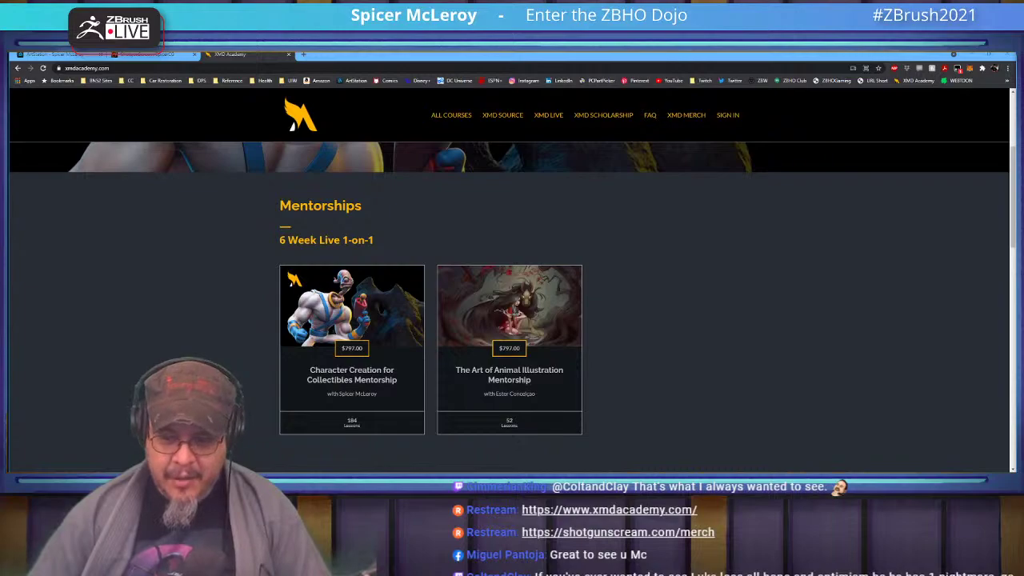
scroll(395, 324, down, 2)
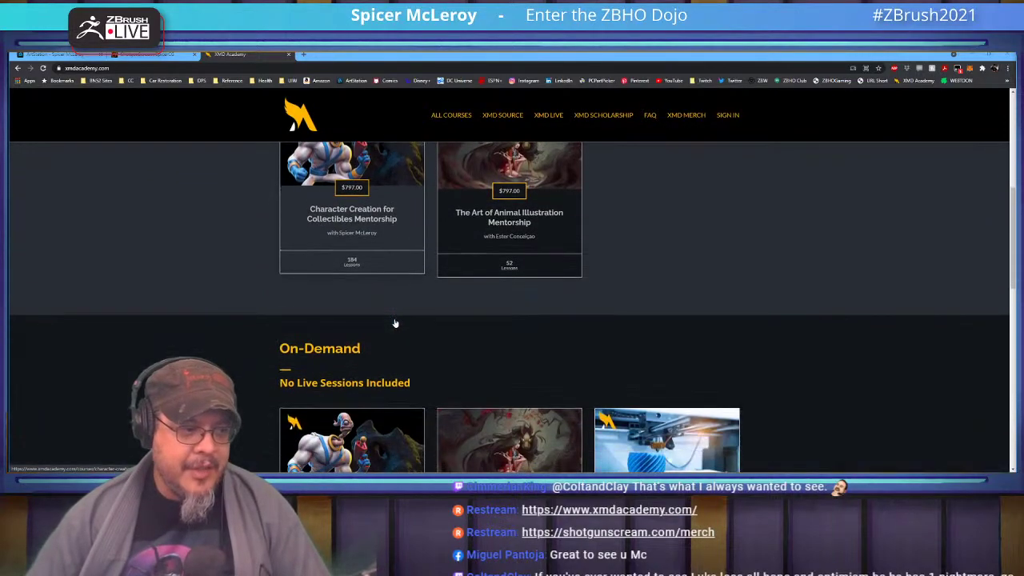
scroll(394, 323, down, 2)
scroll(395, 324, up, 3)
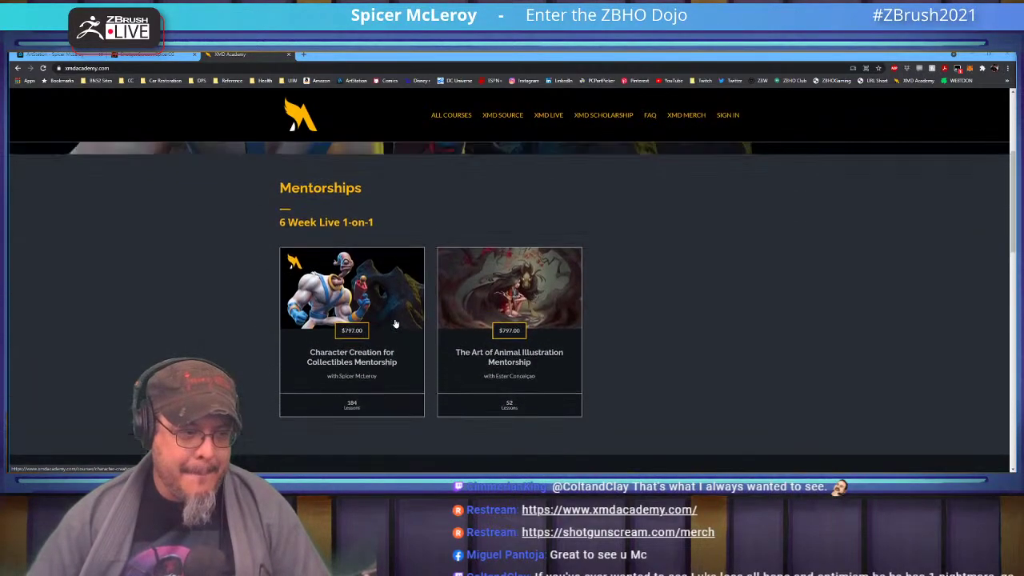
scroll(395, 324, up, 4)
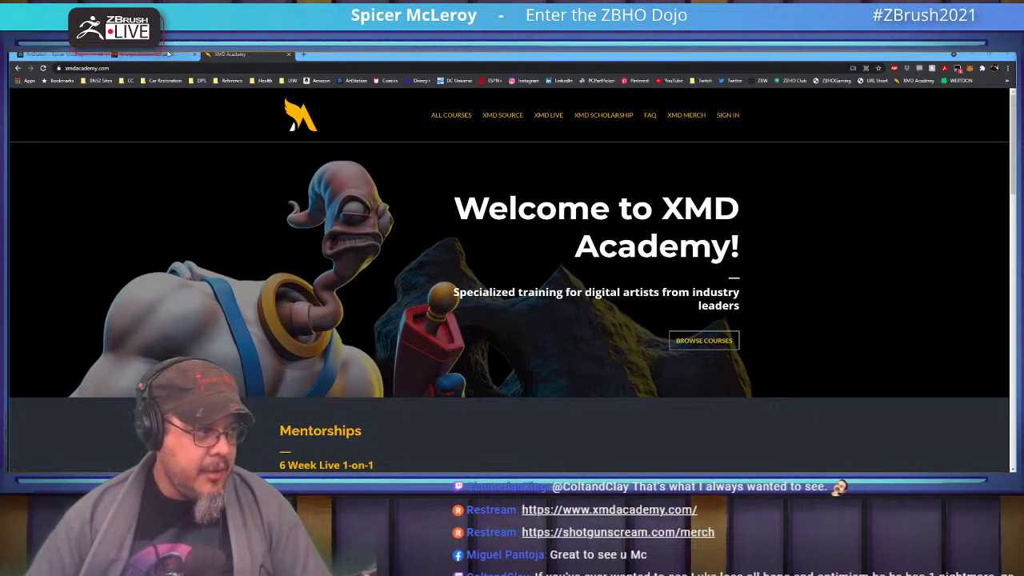
click(60, 54)
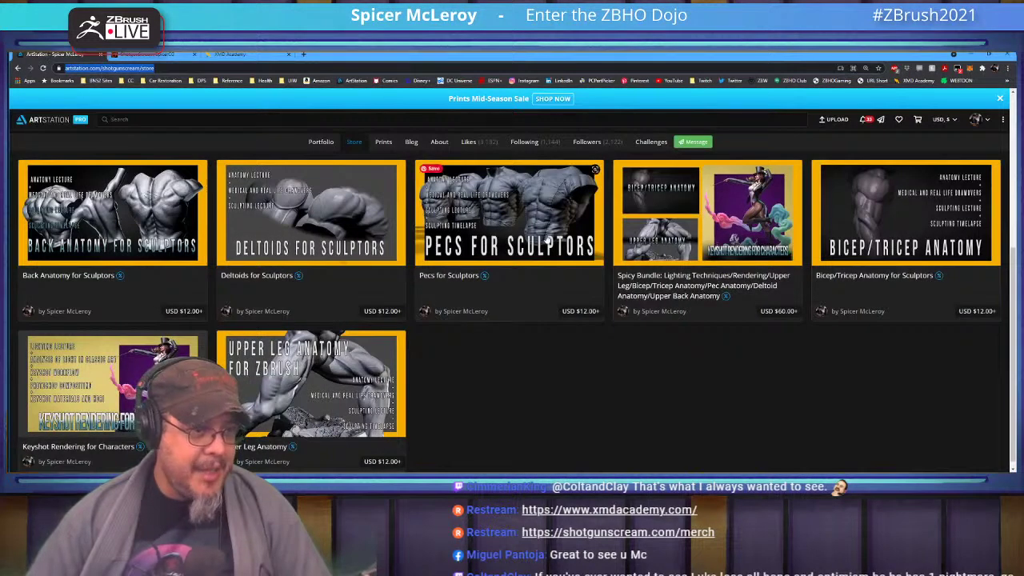
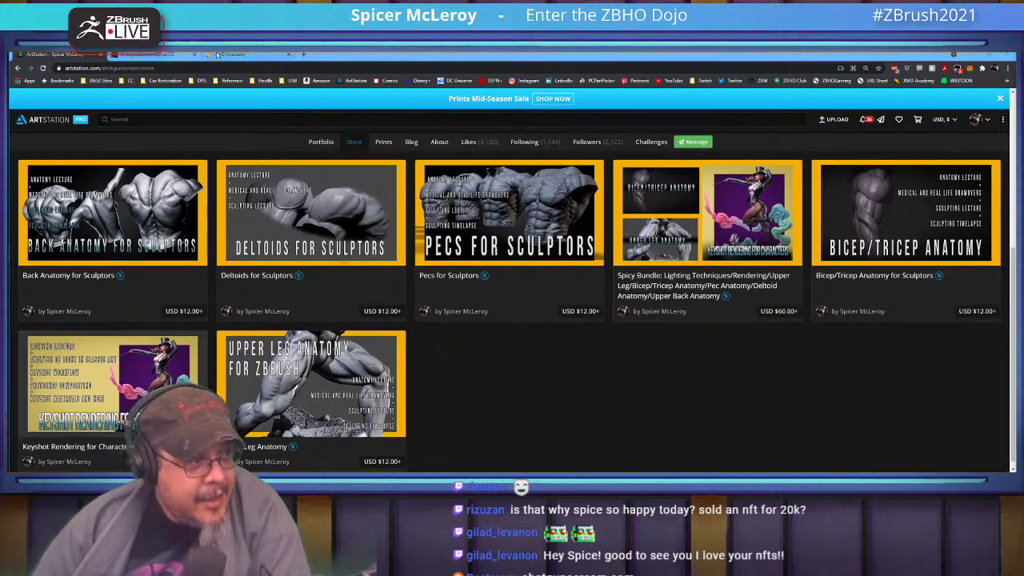
Step: Open the Krypto-Kids page at foundation.app/krypto-kids in a new browser tab and select its address
click(304, 55)
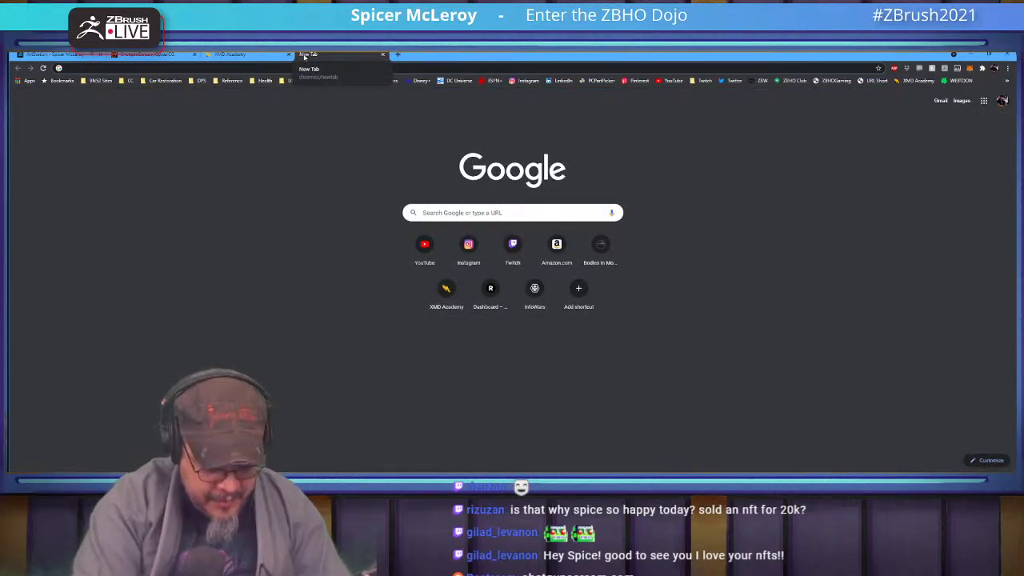
text(krypto)
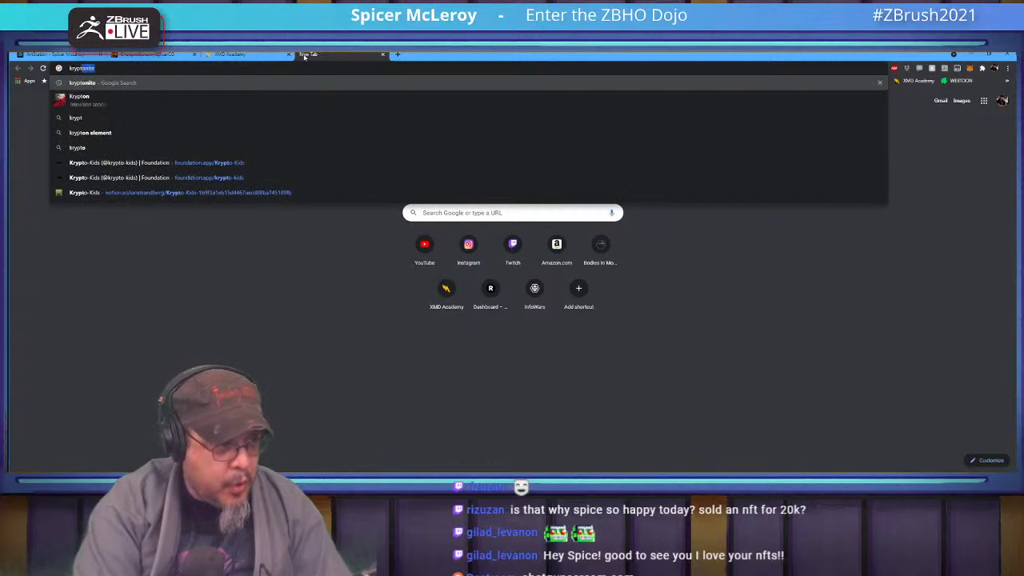
key(Up)
key(Up)
key(Return)
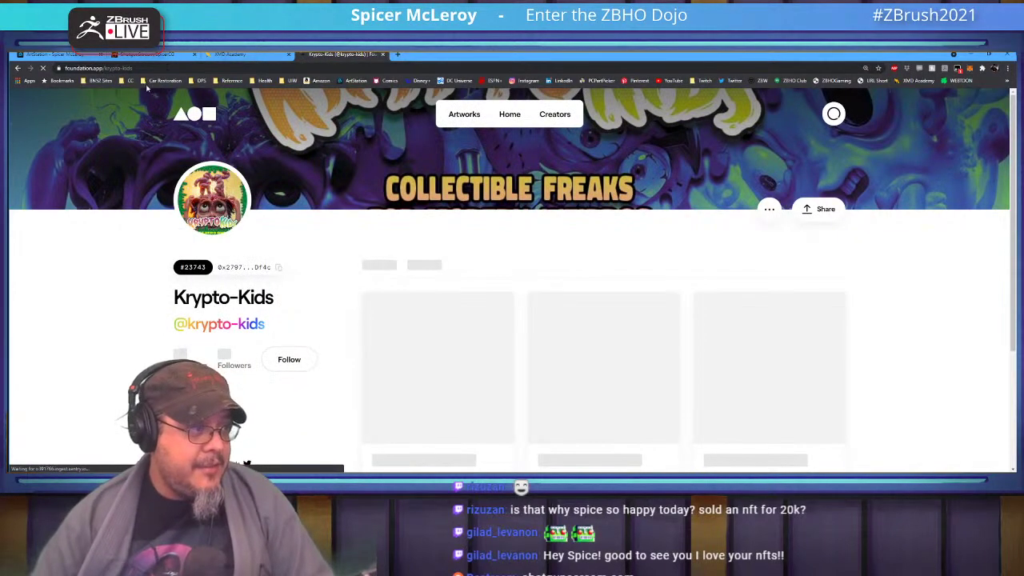
click(144, 68)
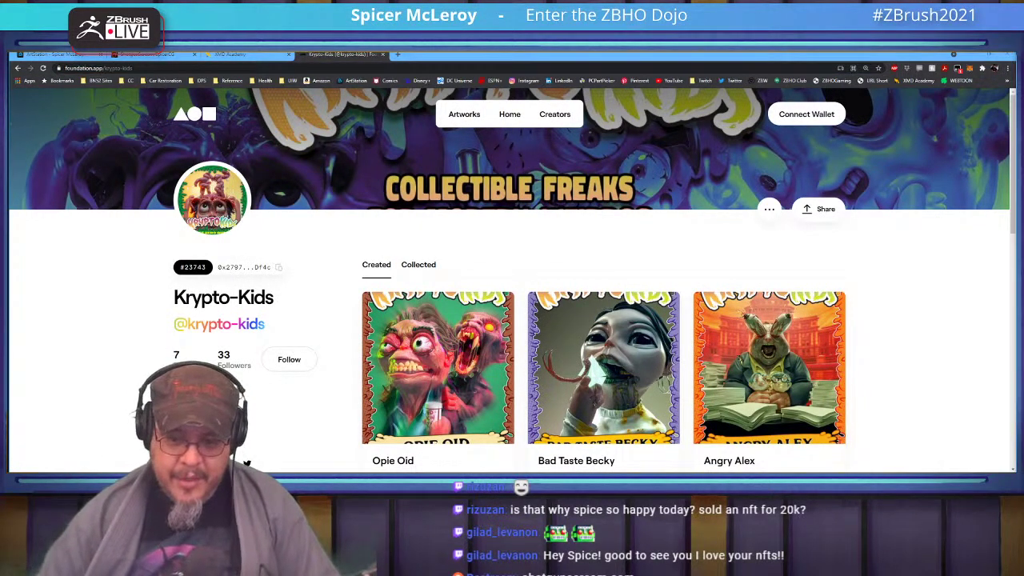
Step: Look through the Krypto-Kids artworks created on Foundation, and return to the XMD Academy page
scroll(608, 310, down, 5)
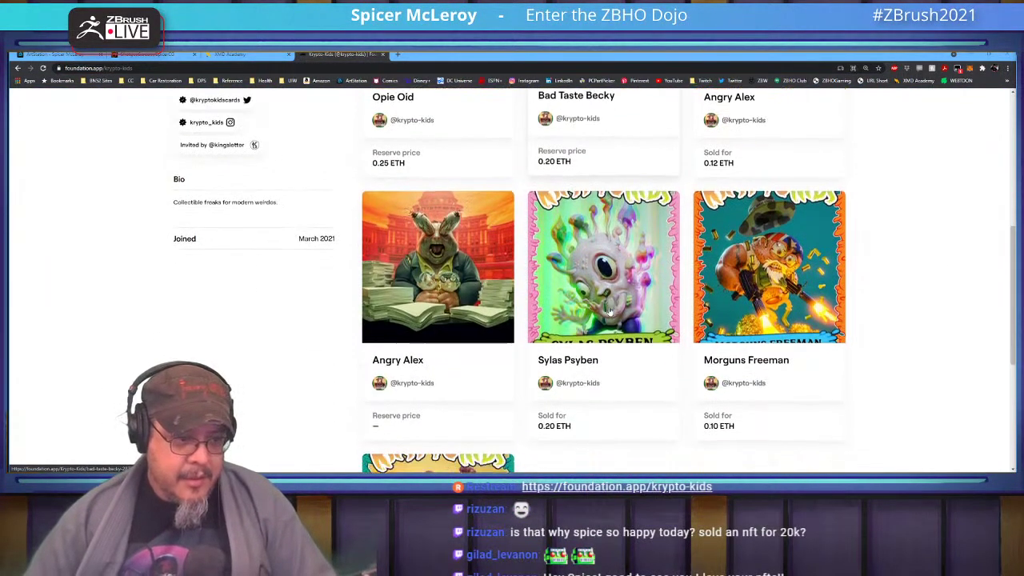
scroll(608, 310, down, 1)
scroll(608, 311, up, 6)
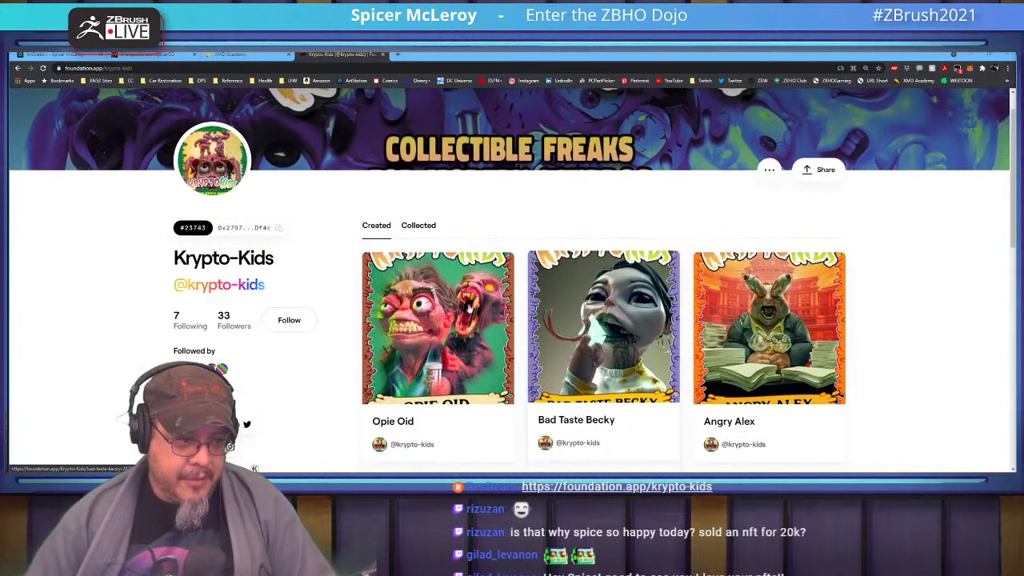
click(238, 56)
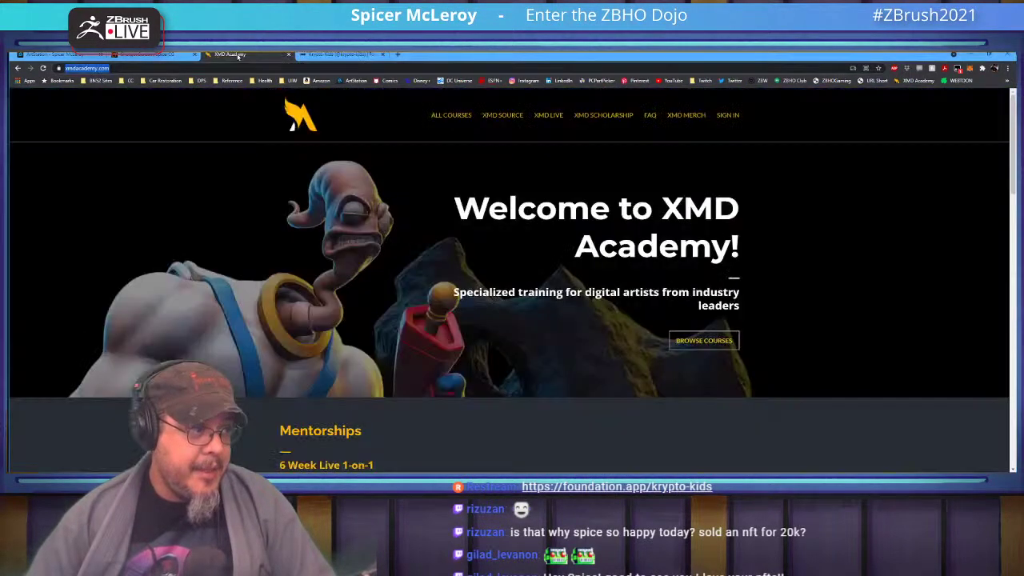